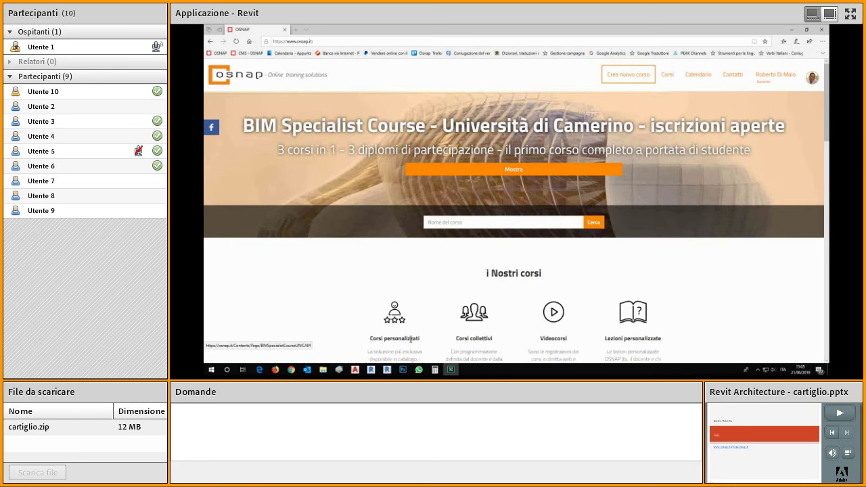
Step: Open 'Revit Architecture - cartiglio.pdf' from the workshop's cartiglio folder in Edge
click(325, 371)
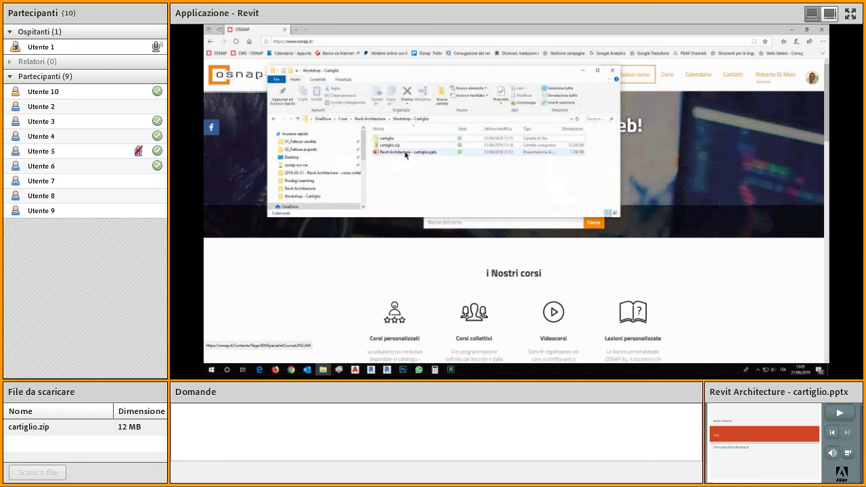
click(399, 151)
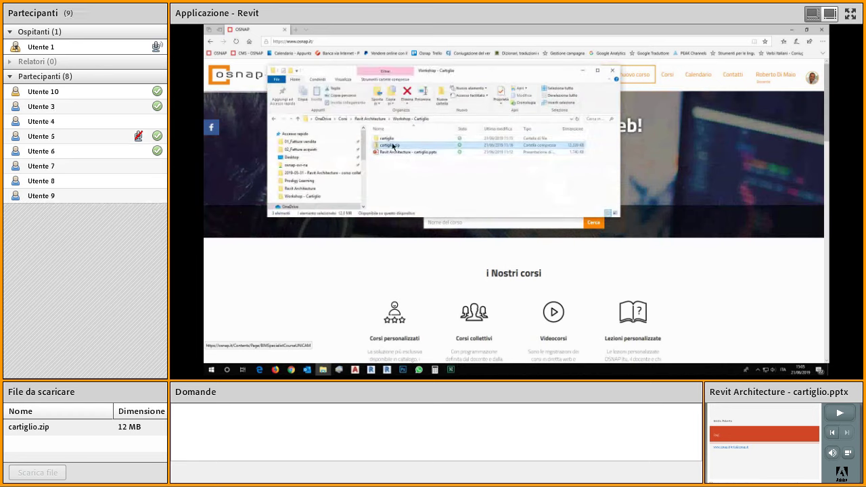
click(392, 140)
double_click(392, 140)
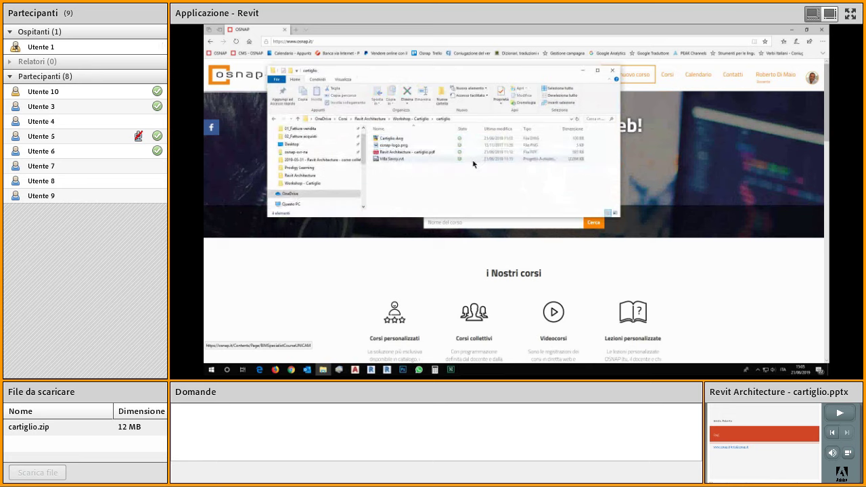
double_click(421, 153)
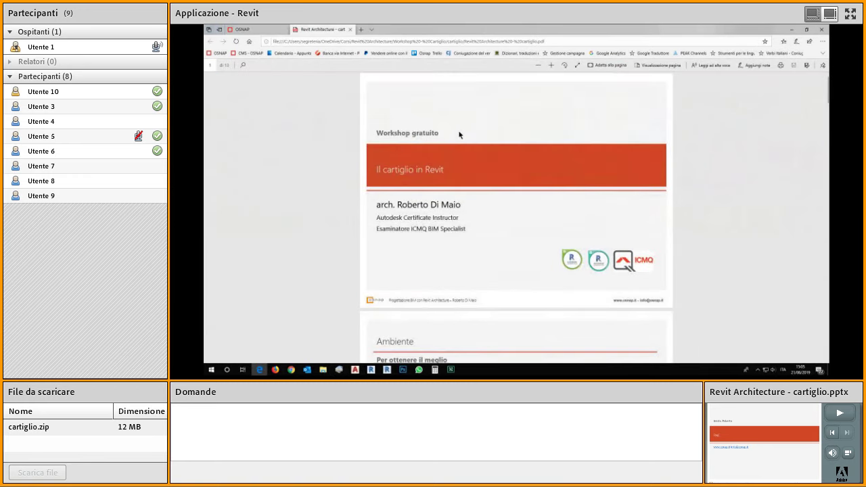
Step: Follow the Cartigli link on the PDF's Cartigli e tavole slide to Autodesk's Revit help page
scroll(459, 135, down, 10)
scroll(459, 136, down, 3)
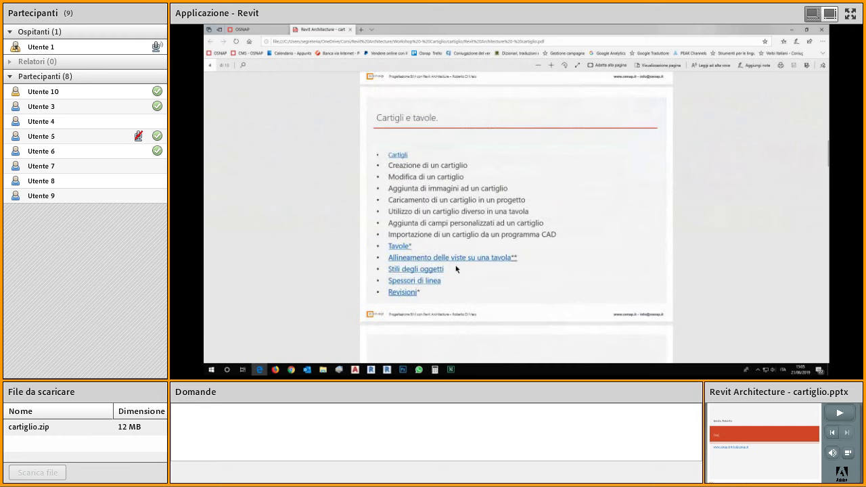
click(402, 160)
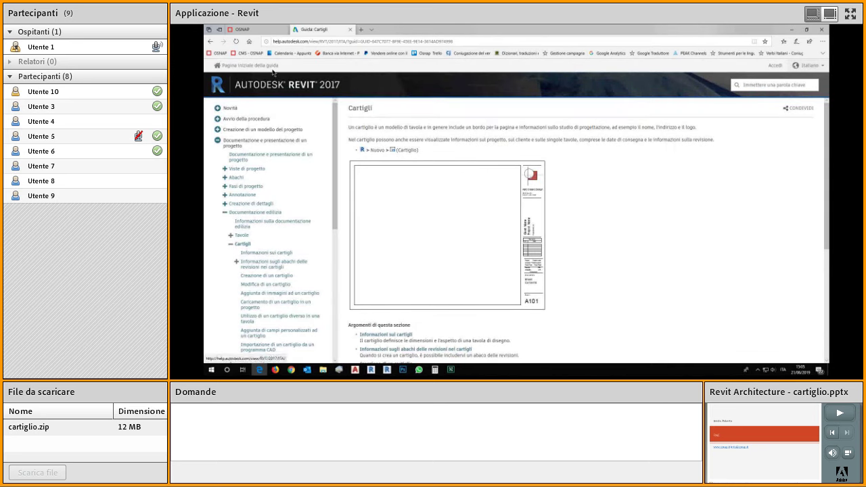
Step: Return from the Revit help page to the cartiglio PDF's Cartigli e tavole page
click(210, 45)
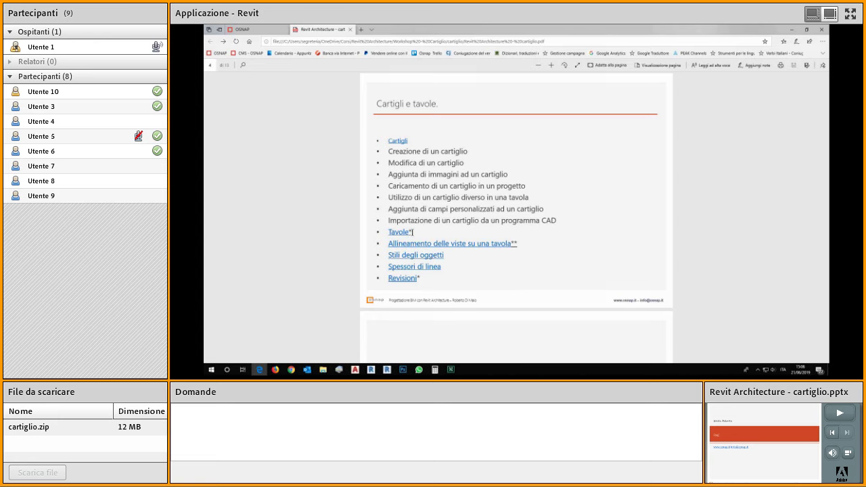
Step: Finish the Cartigli e tavole topics, ending on view alignment, and bring Revit forward
click(514, 245)
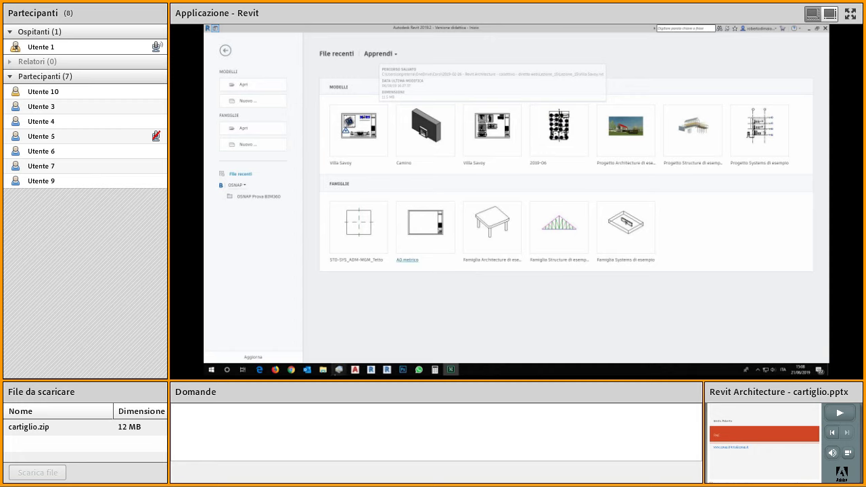
Step: Open the Villa Savoy.rvt project from the cartiglio folder in Revit
click(322, 370)
key(Down)
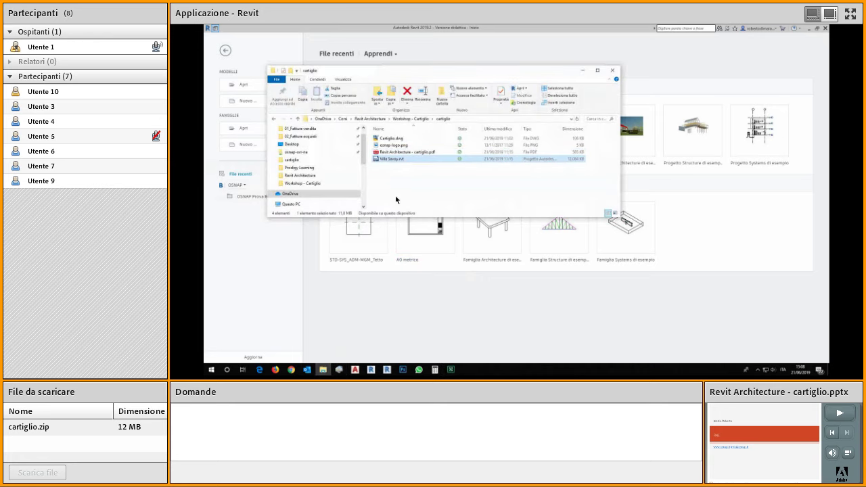
double_click(402, 160)
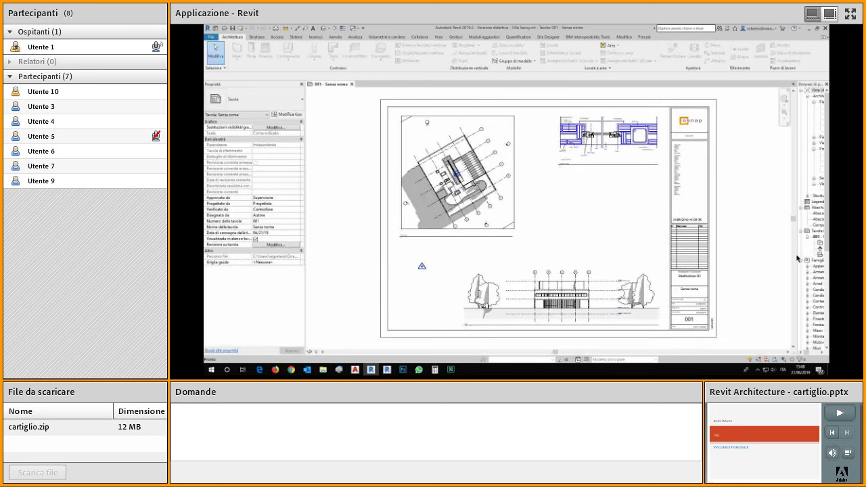
Step: Widen the Project Browser, zoom out, and check the sheet's A1 metrico title block properties
drag(798, 255, 729, 203)
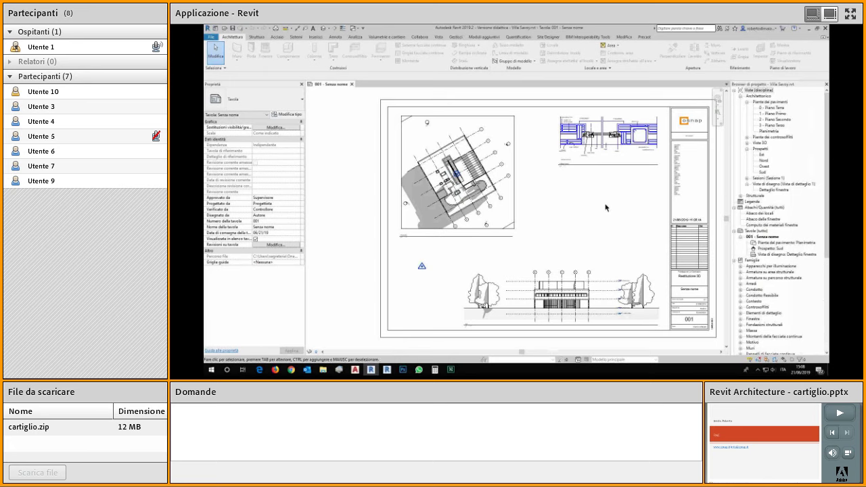
scroll(609, 209, down, 2)
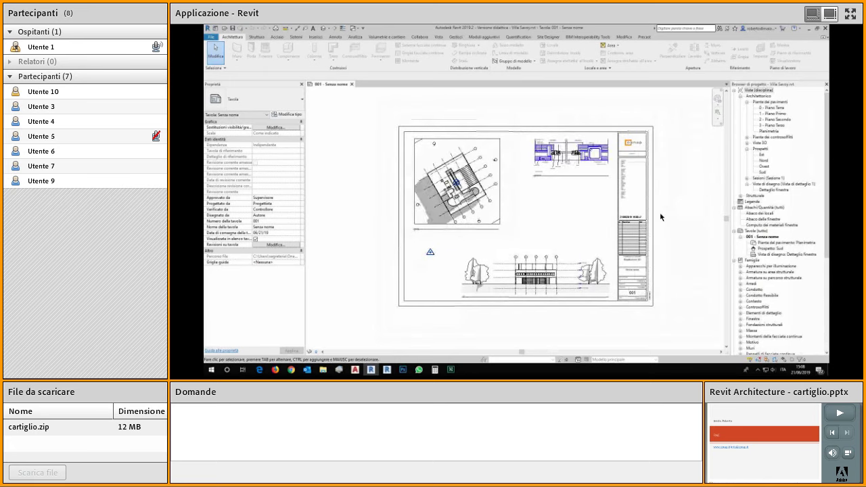
click(649, 250)
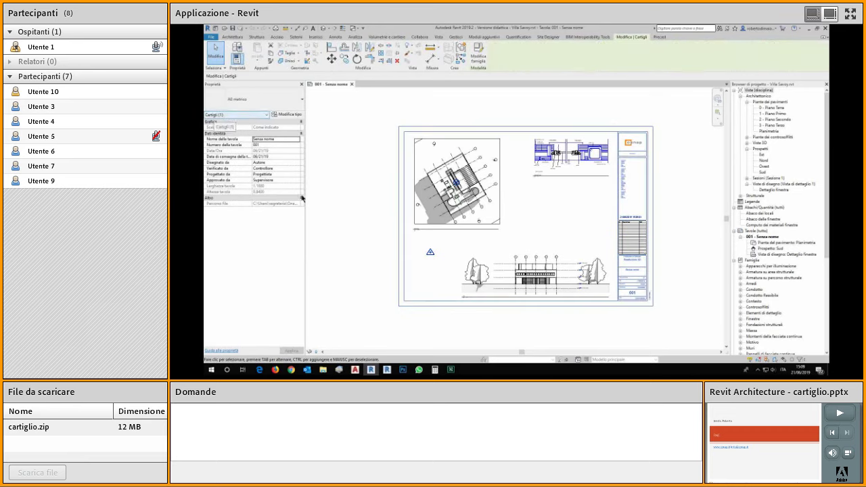
click(346, 195)
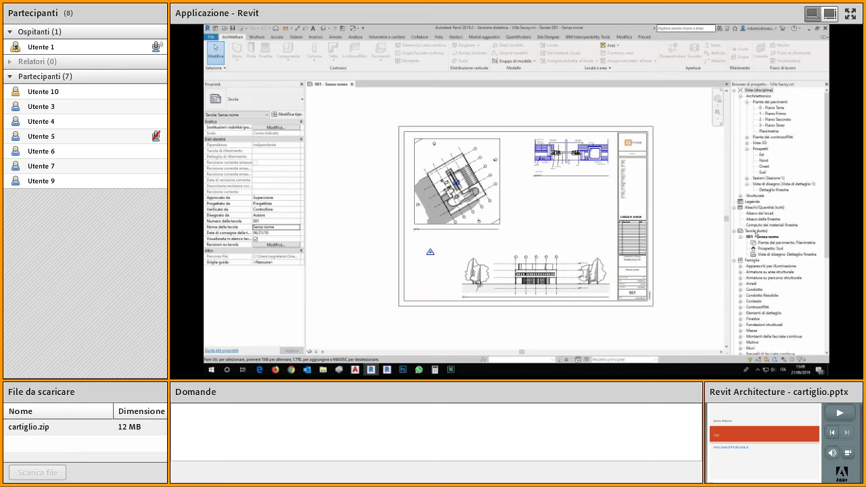
Step: Open sheet 001 - Senza nome and select its placed views, including the Planimetria plan
double_click(747, 236)
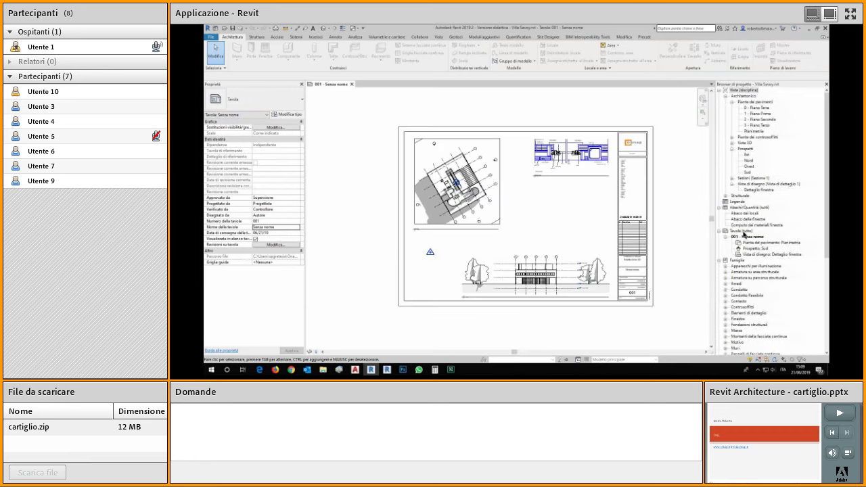
click(743, 231)
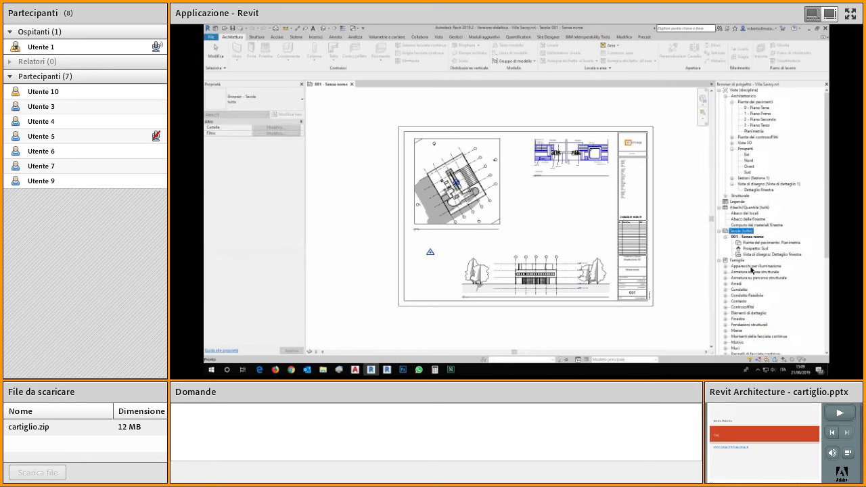
click(744, 237)
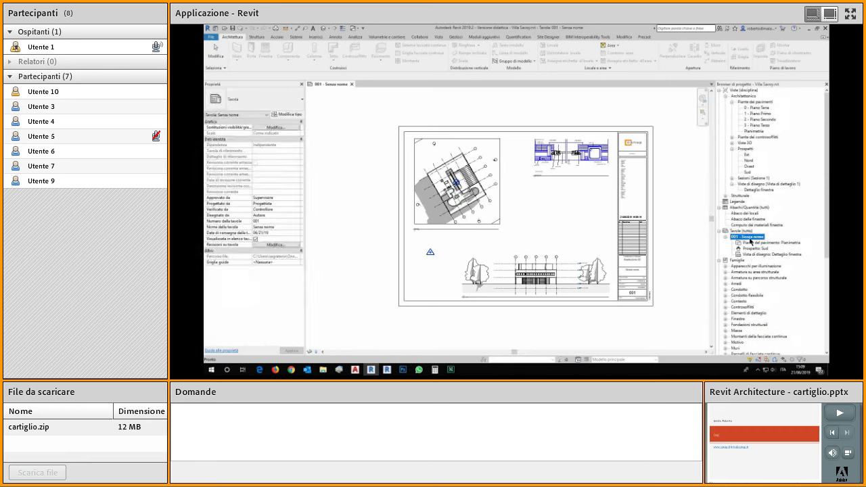
click(754, 244)
click(754, 256)
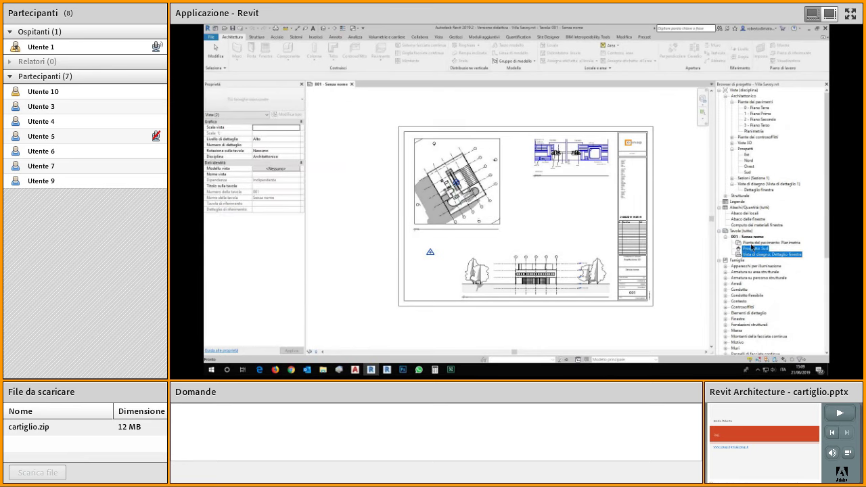
click(753, 243)
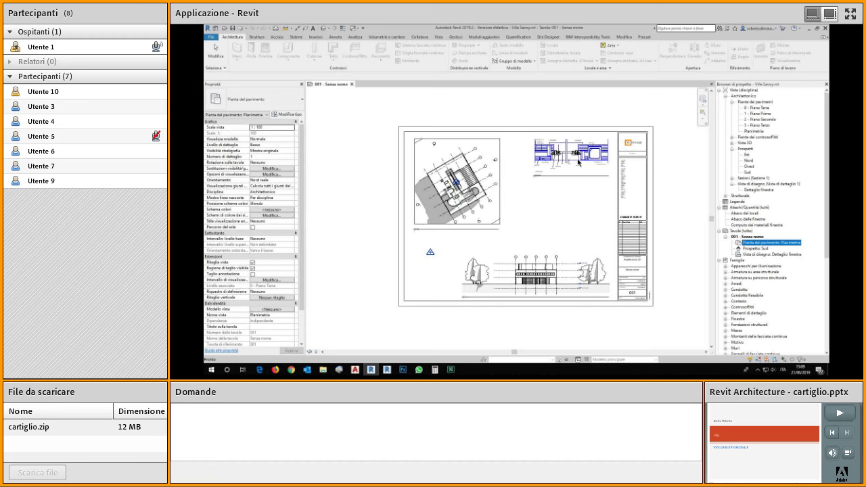
Step: Select the sheet's A1 metrico title block to show its default parameters
key(ctrl)
click(654, 275)
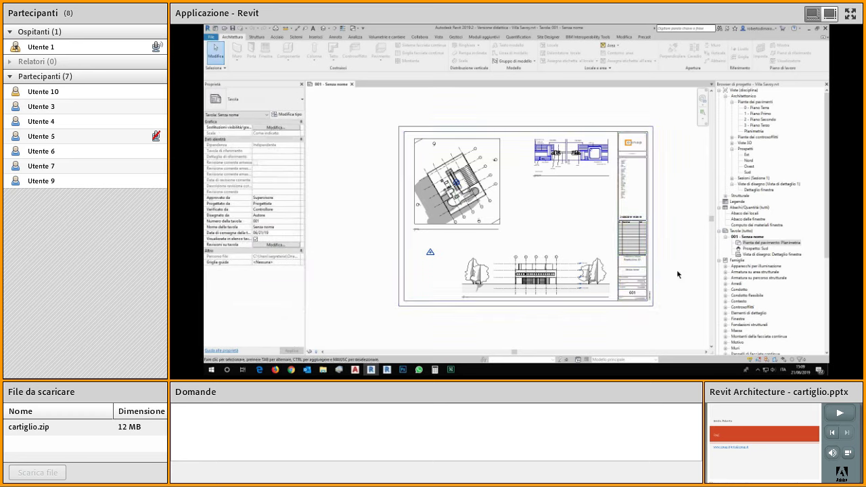
click(652, 218)
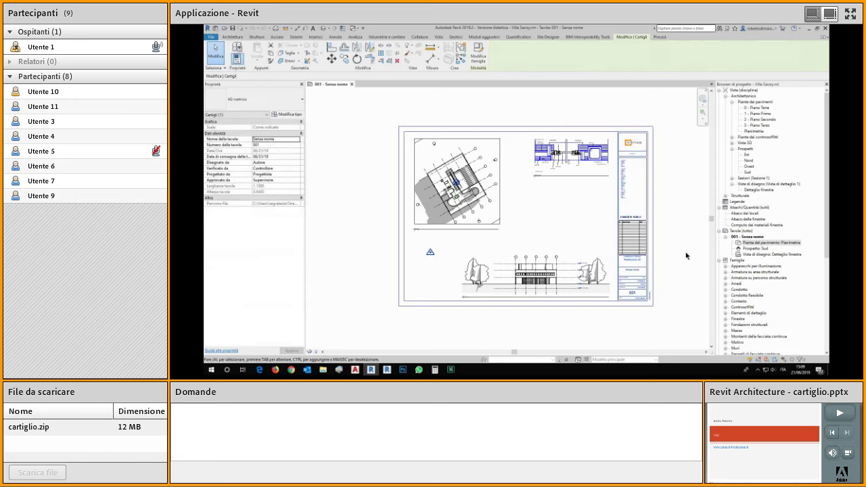
click(671, 290)
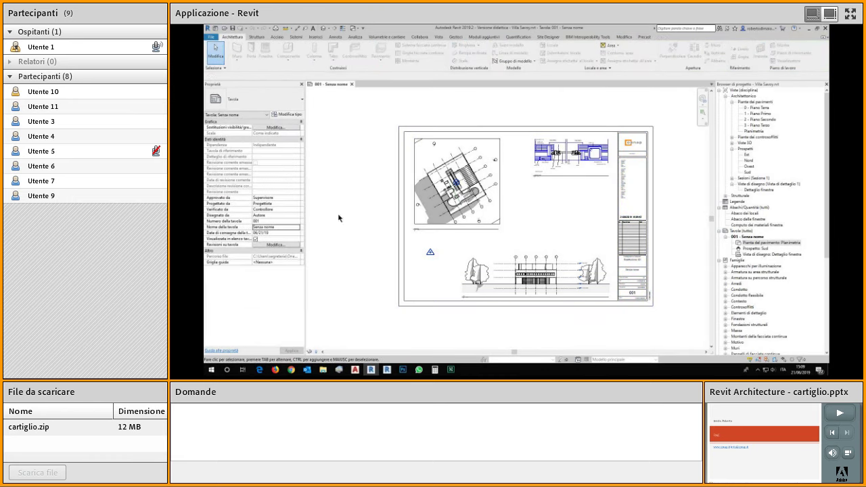
scroll(637, 199, up, 5)
middle_drag(668, 159, 668, 248)
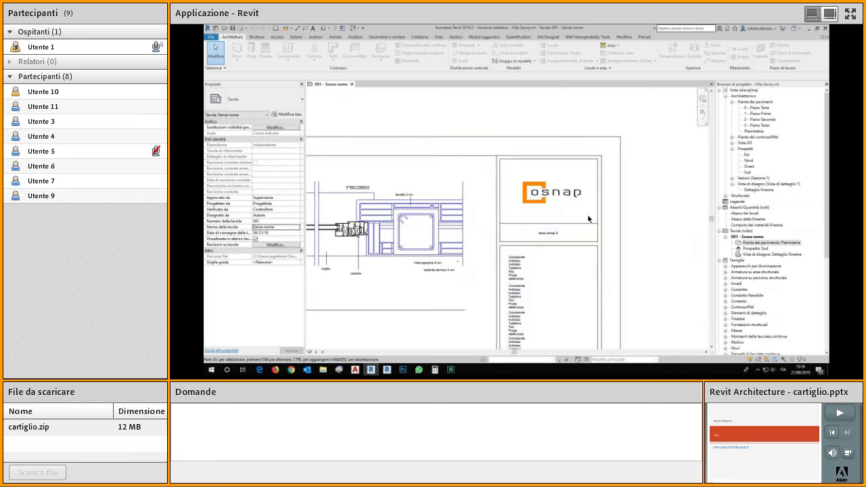
scroll(572, 206, down, 5)
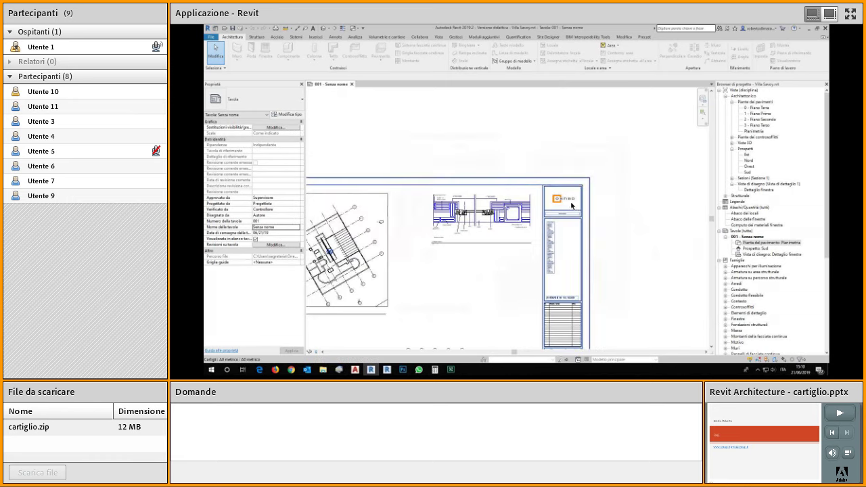
middle_drag(605, 325, 642, 228)
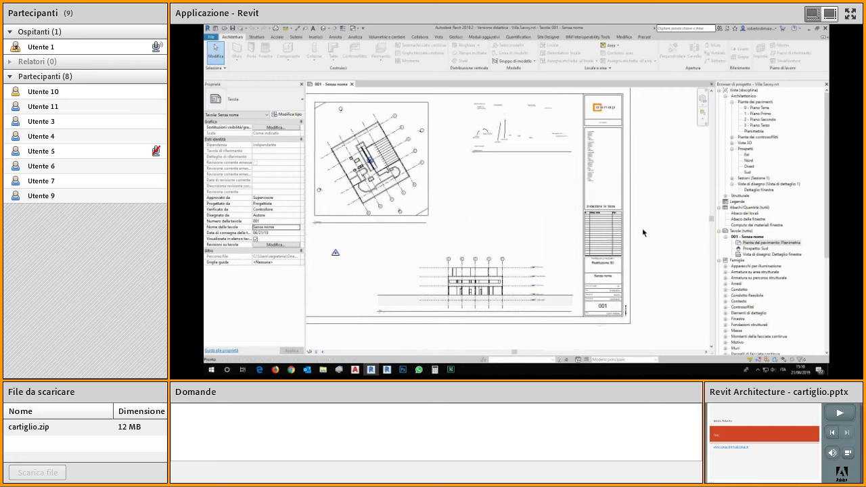
scroll(642, 228, down, 1)
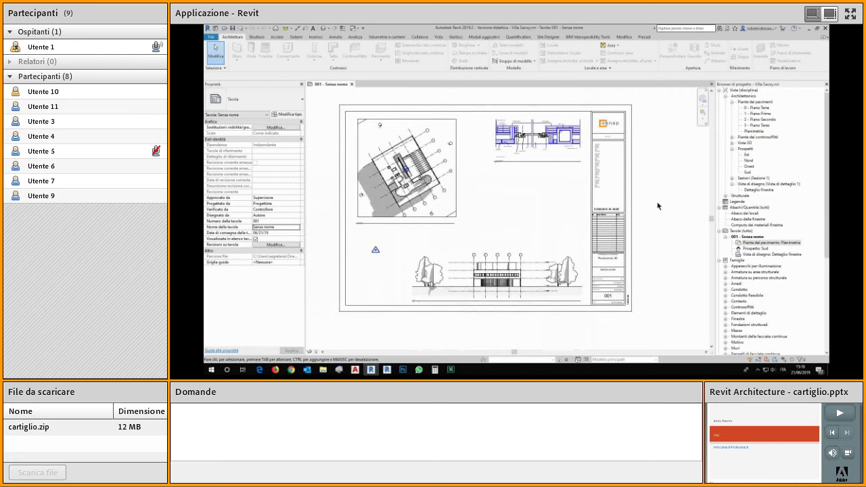
click(539, 113)
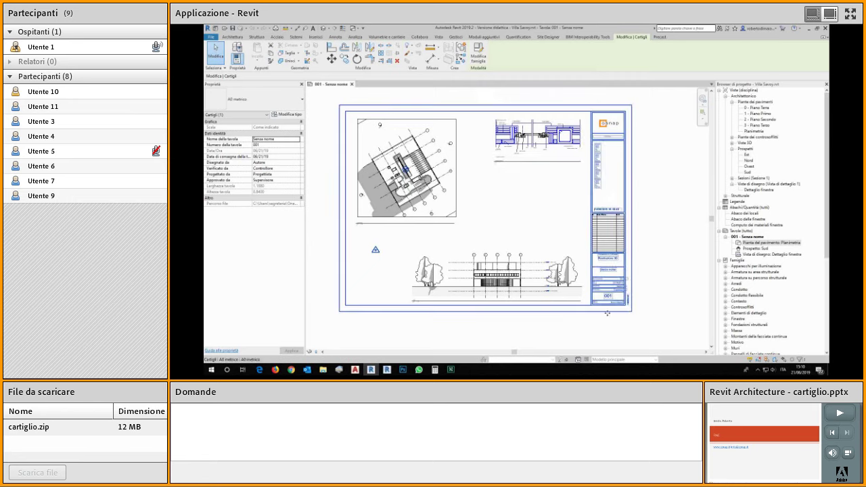
click(573, 324)
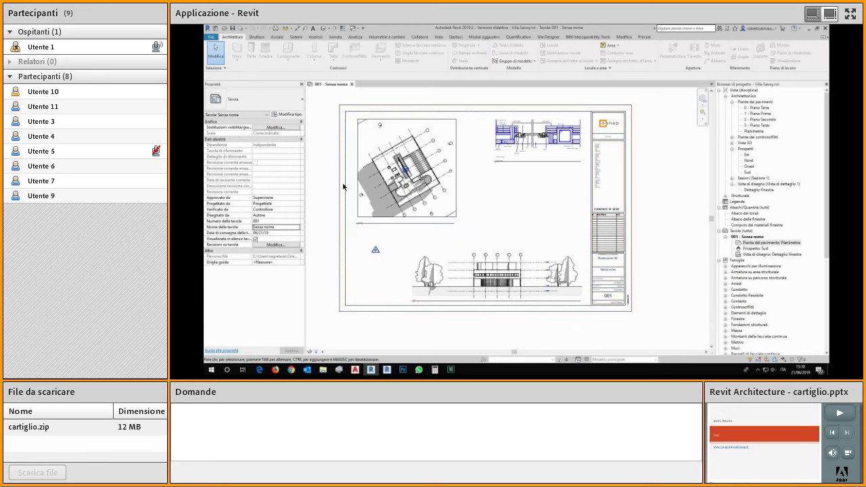
scroll(392, 152, up, 1)
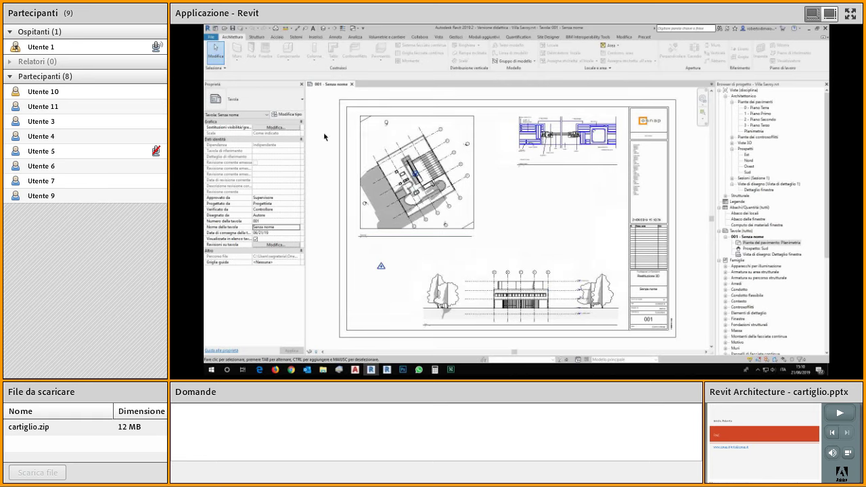
Step: Start a new title block family and browse to the Cartigli template folder
click(213, 37)
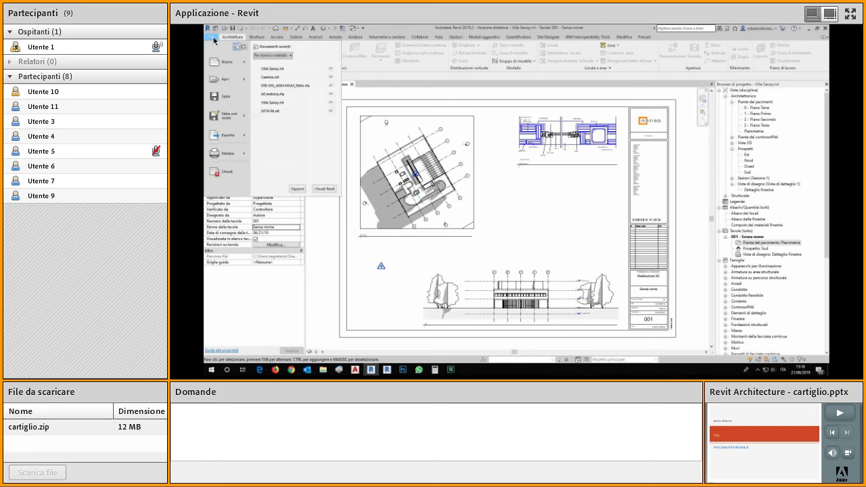
mouse_move(246, 61)
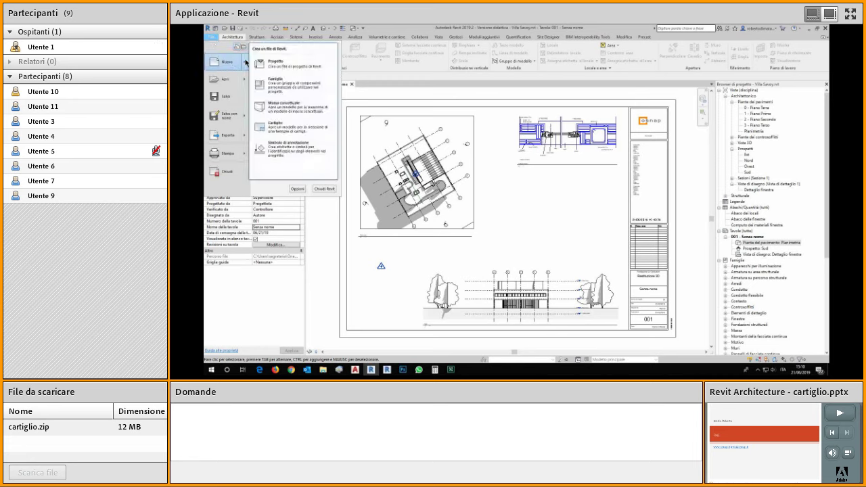
click(325, 129)
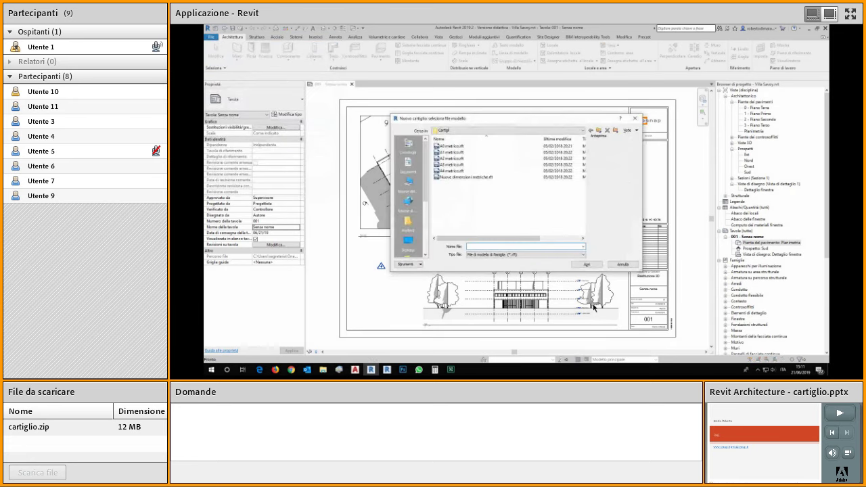
click(583, 132)
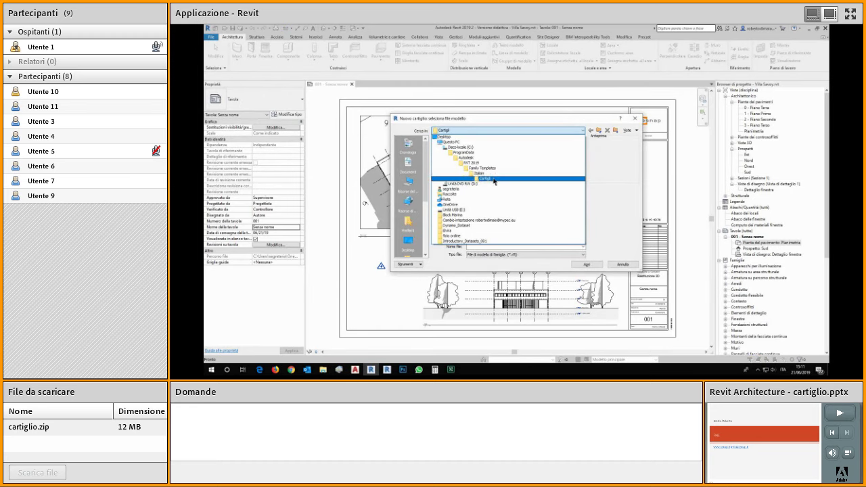
click(494, 179)
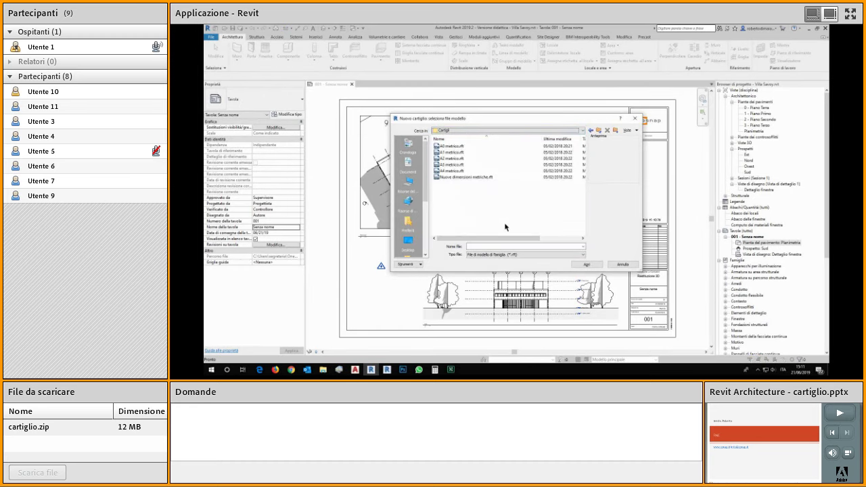
Step: Compare the A0–A3 metrico templates, then create the family from A0 metrico.rft
click(455, 153)
key(Down)
key(Down)
key(Down)
key(Up)
key(Up)
key(Up)
key(Up)
key(Down)
key(Down)
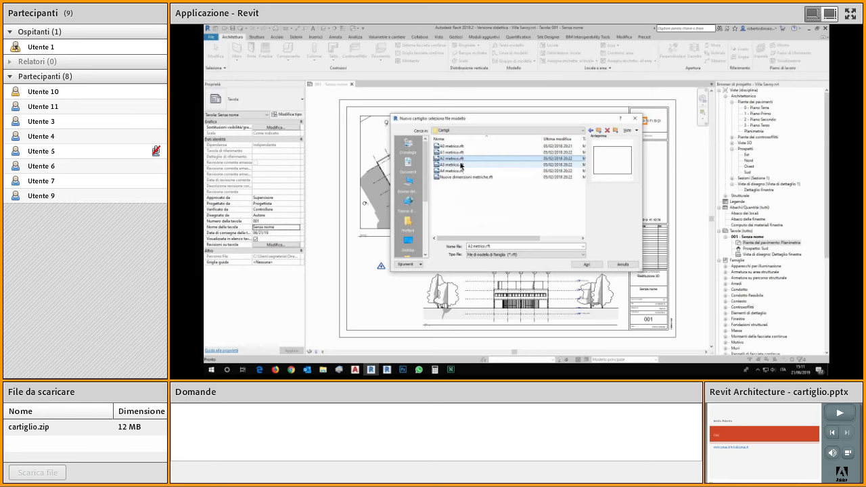
key(Down)
key(Down)
key(Down)
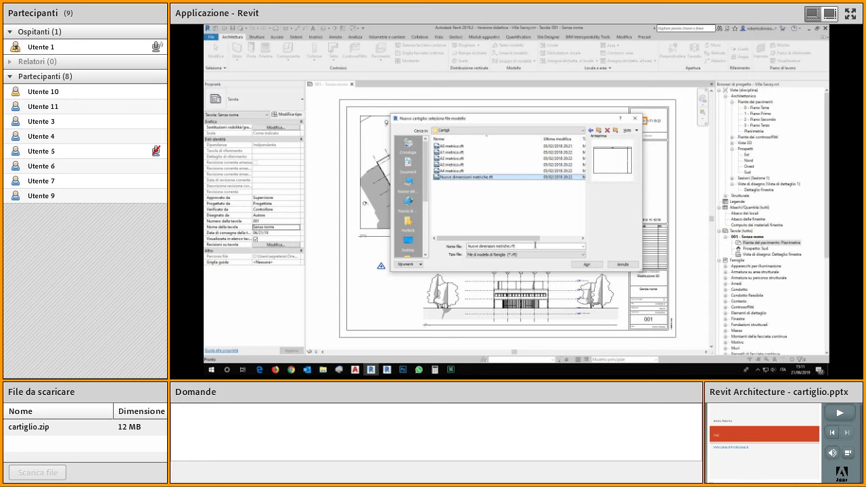
click(463, 147)
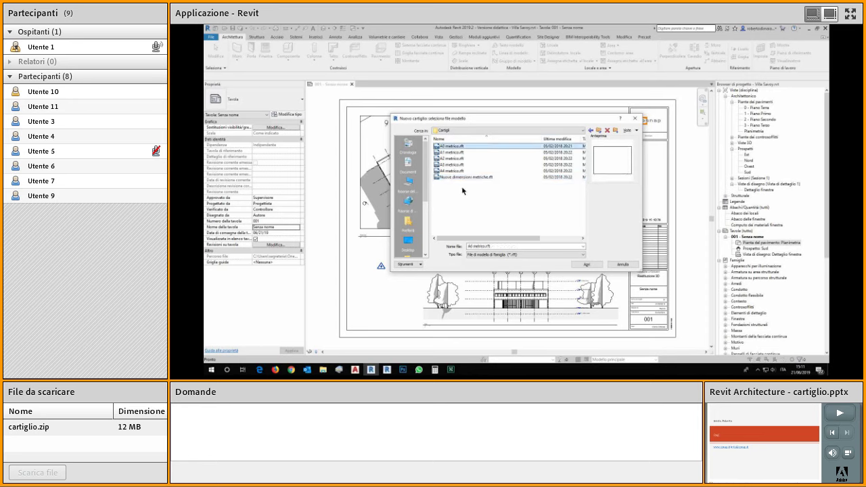
click(456, 153)
click(457, 158)
click(457, 165)
key(Down)
key(Up)
key(Up)
key(Up)
key(Up)
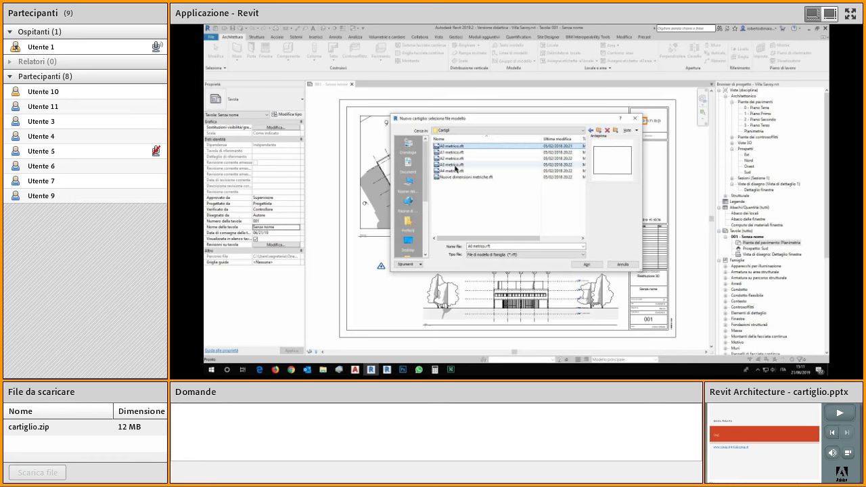
key(Down)
key(Down)
key(Down)
key(Down)
key(Down)
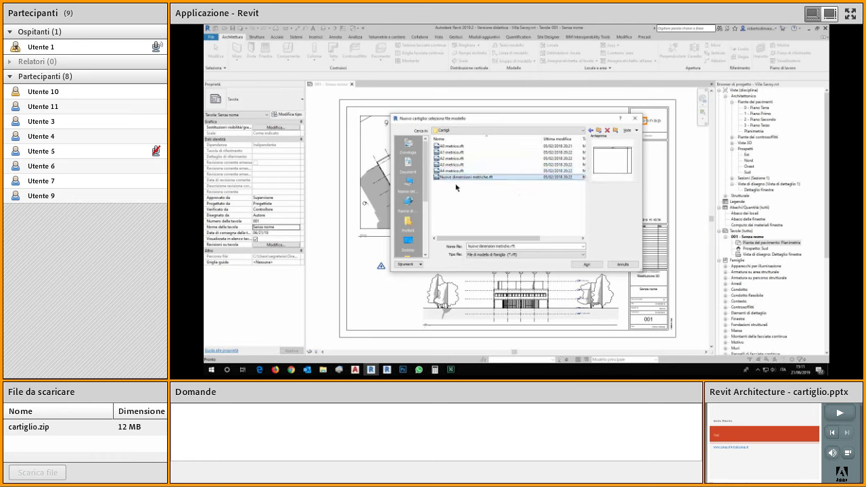
key(Up)
key(Up)
key(Up)
key(Up)
key(Up)
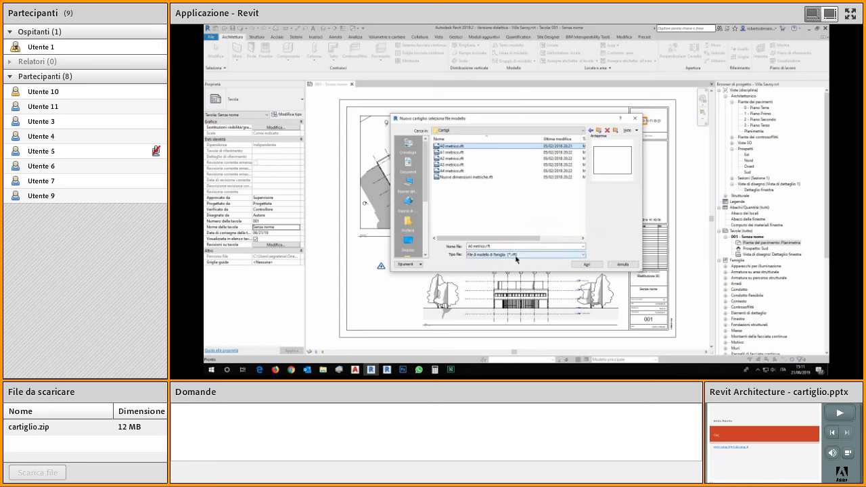
click(588, 264)
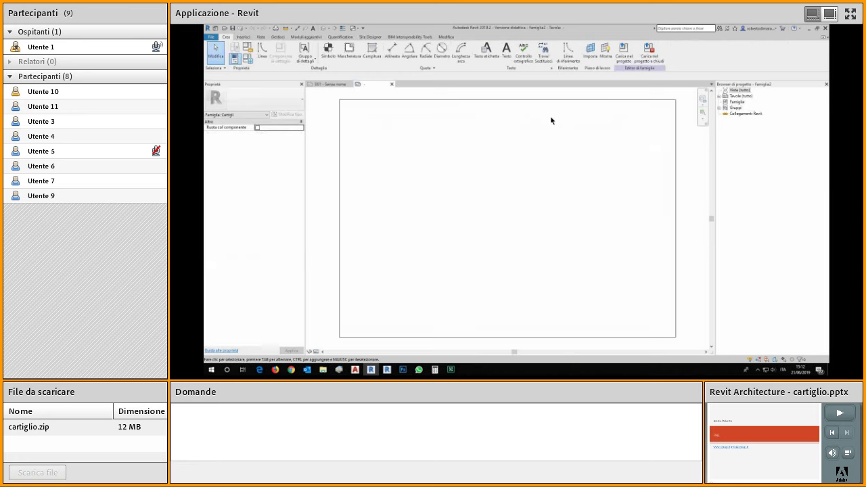
Step: Let the new Famiglia2 family open, showing only the blank A0 sheet border
click(540, 34)
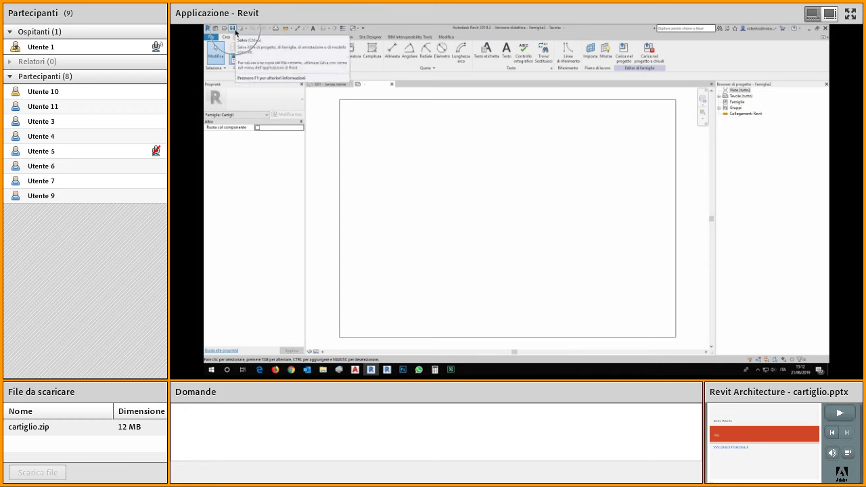
Step: Save the family as 'A0 - STUDIO OSNAP' in the Workshop - Cartiglio folder
click(235, 30)
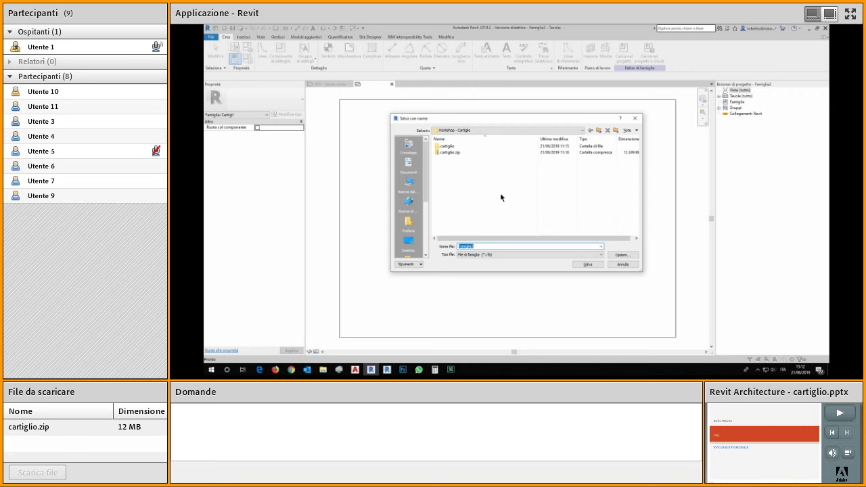
text(A)
text(rc - STU)
text(D)
text(IO)
text( CIPA)
Step: Open the Save As Opzioni dialog and accept its save settings
click(637, 257)
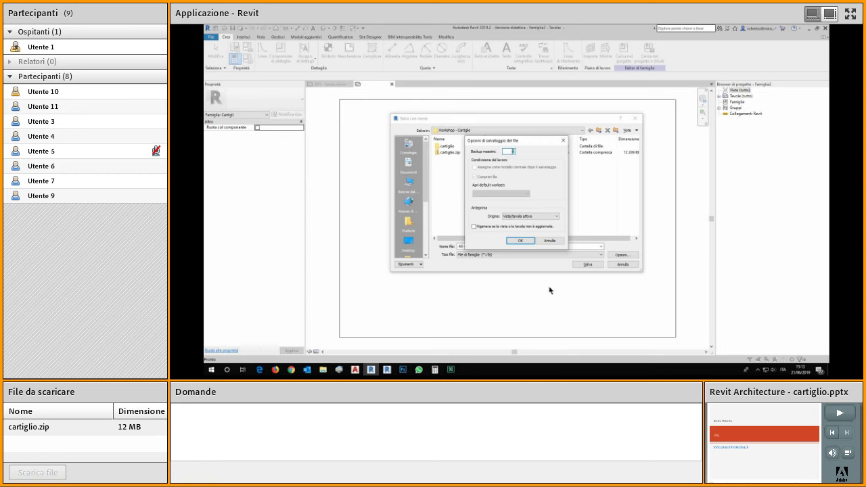
click(529, 242)
Step: Save the family as A0 - STUDIO OSNAP.rfa and select the whole border chain
click(586, 265)
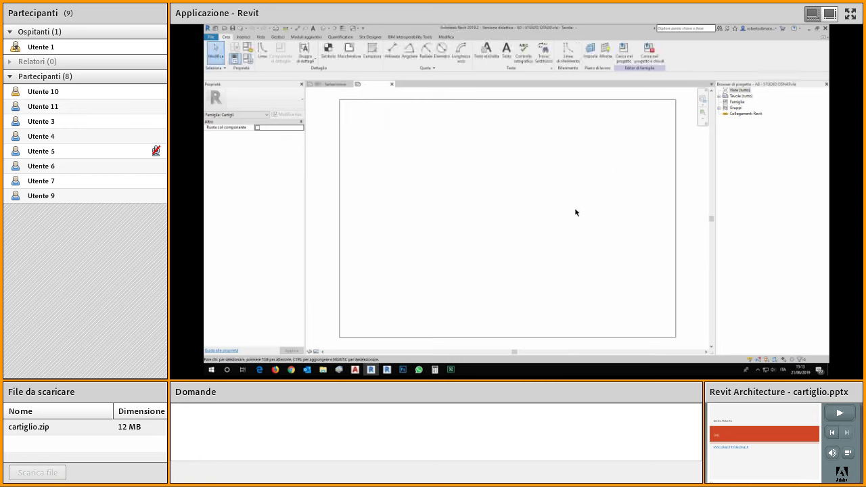
scroll(611, 280, down, 1)
key(Tab)
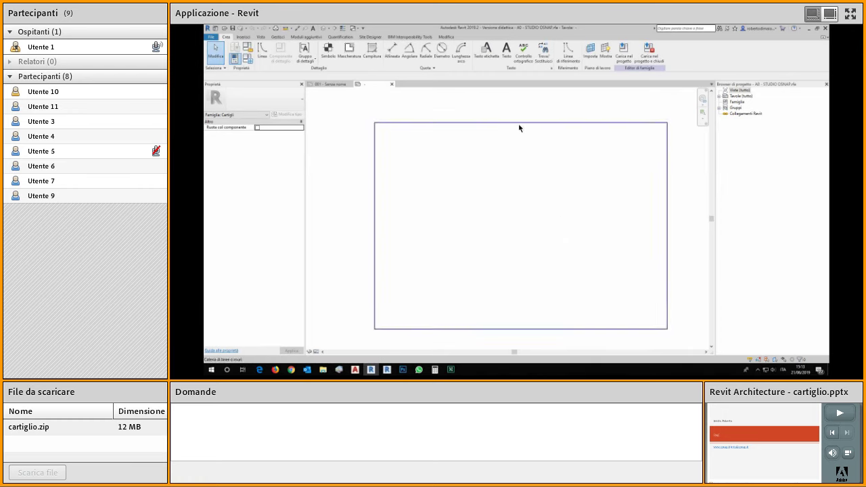
click(519, 124)
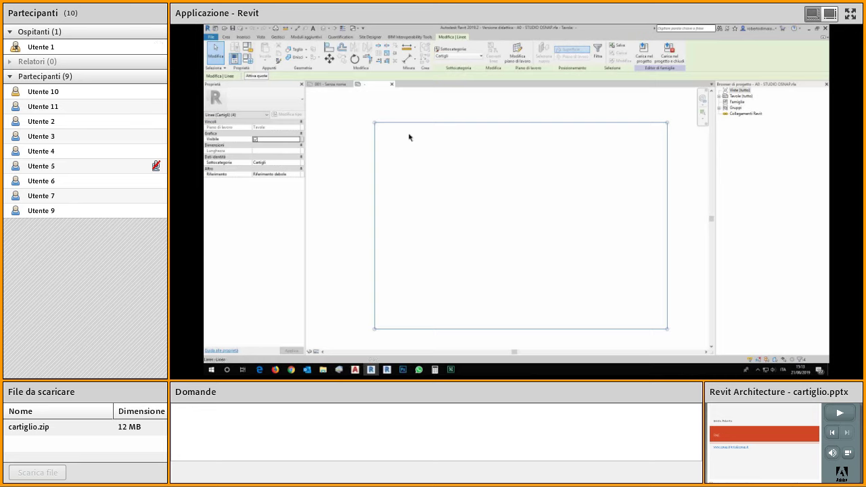
Step: Check the individual border lines' lengths, confirming the sheet is 1190 by 840
click(420, 112)
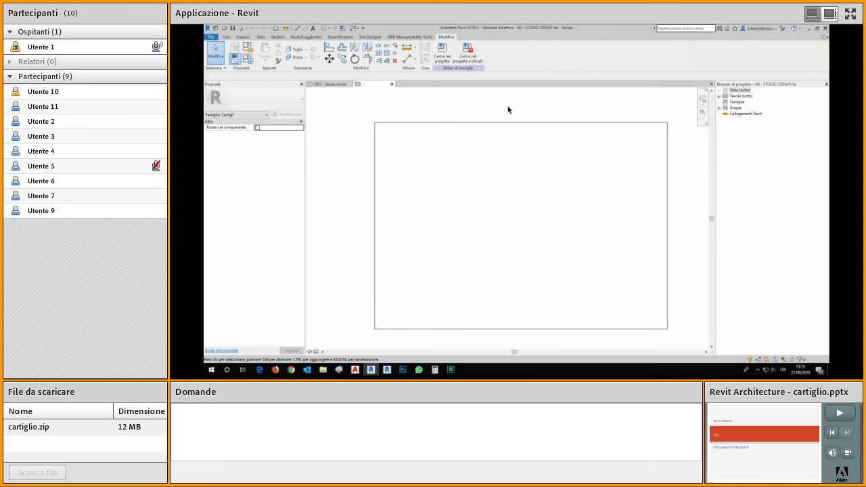
click(465, 125)
click(669, 278)
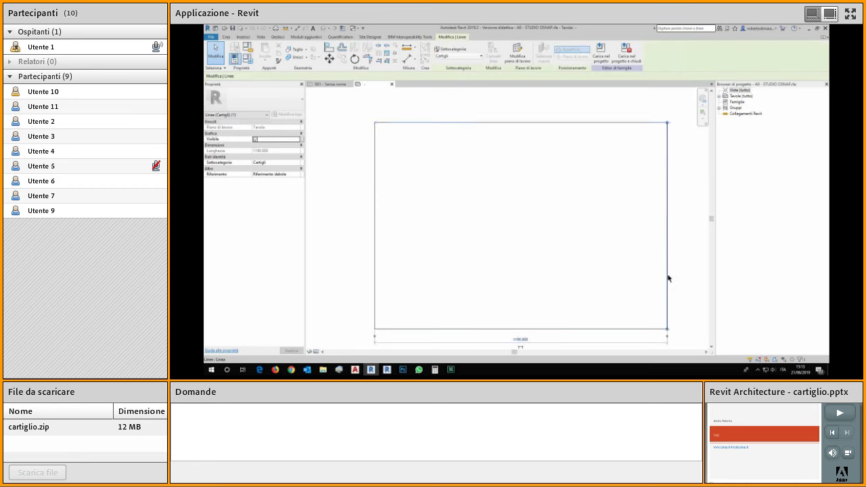
scroll(618, 235, down, 2)
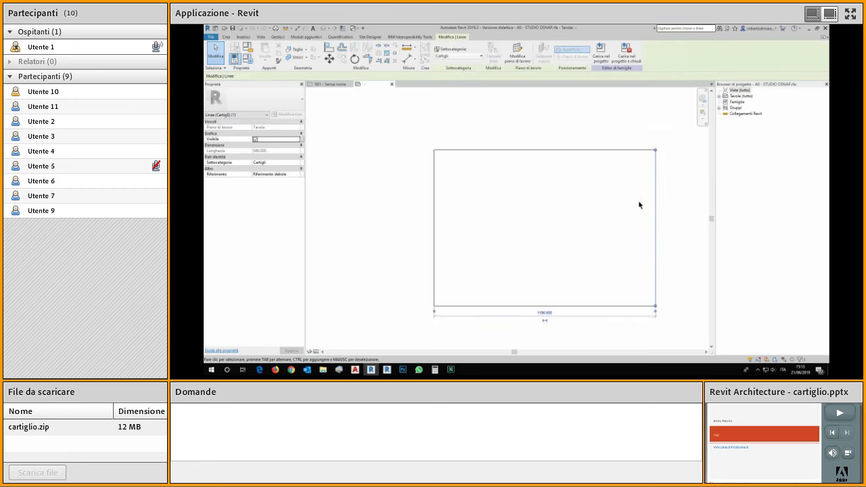
click(599, 151)
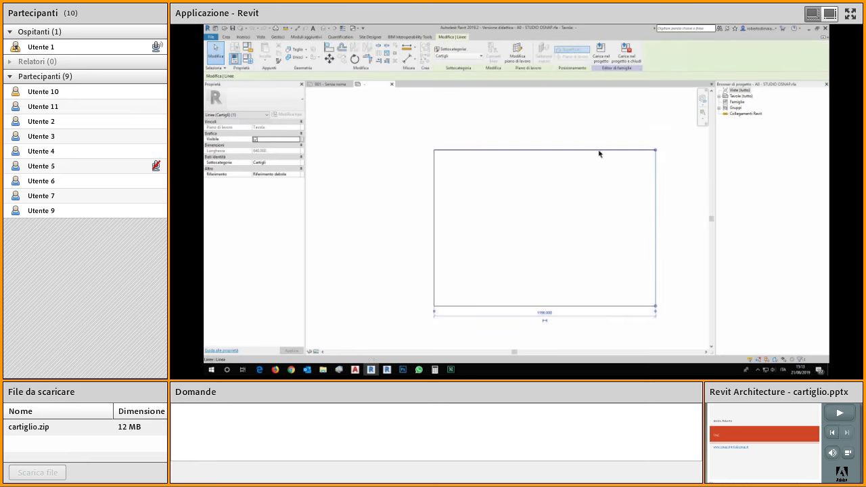
click(656, 196)
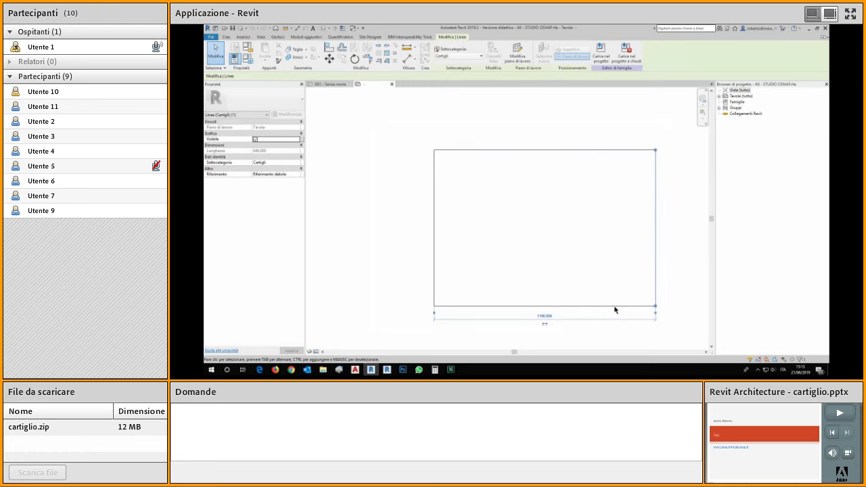
click(547, 318)
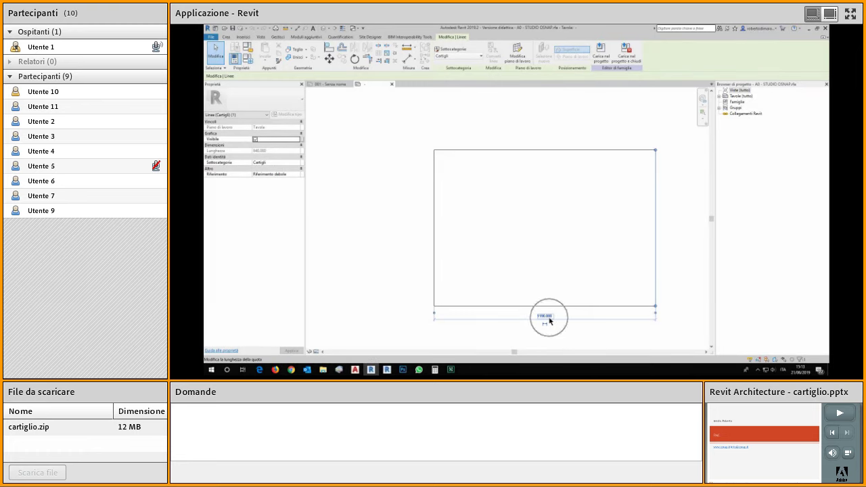
click(587, 151)
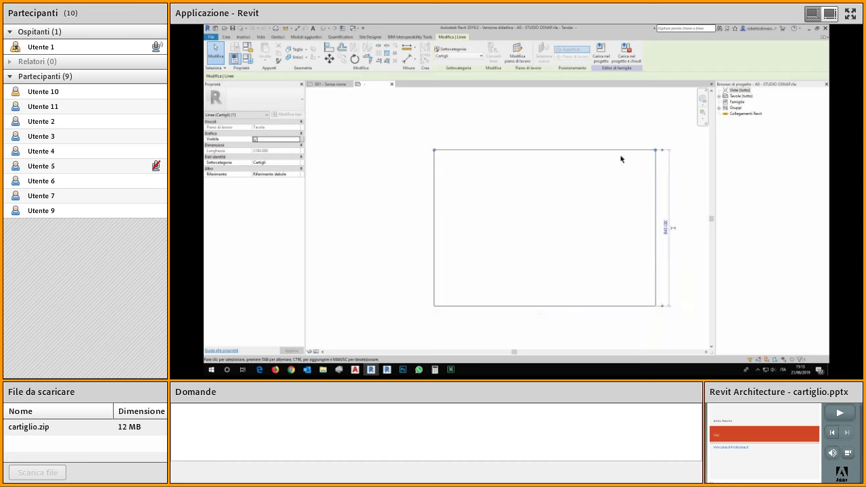
click(589, 160)
click(228, 38)
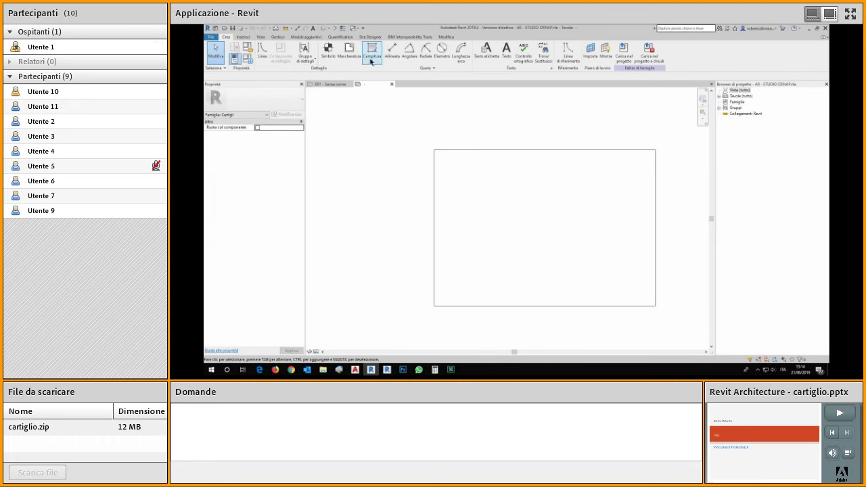
Step: Expand Tavole (tutto) and Gruppi in the Project Browser to show Dettaglio and Modello
click(428, 73)
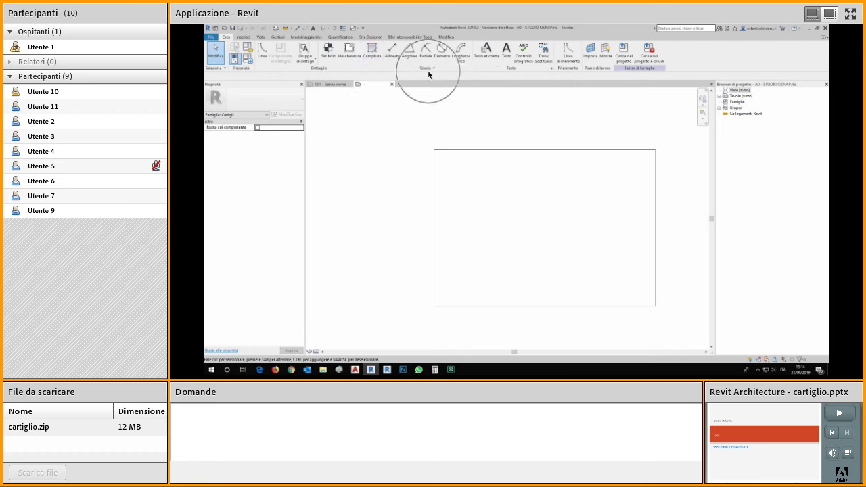
click(517, 68)
click(518, 68)
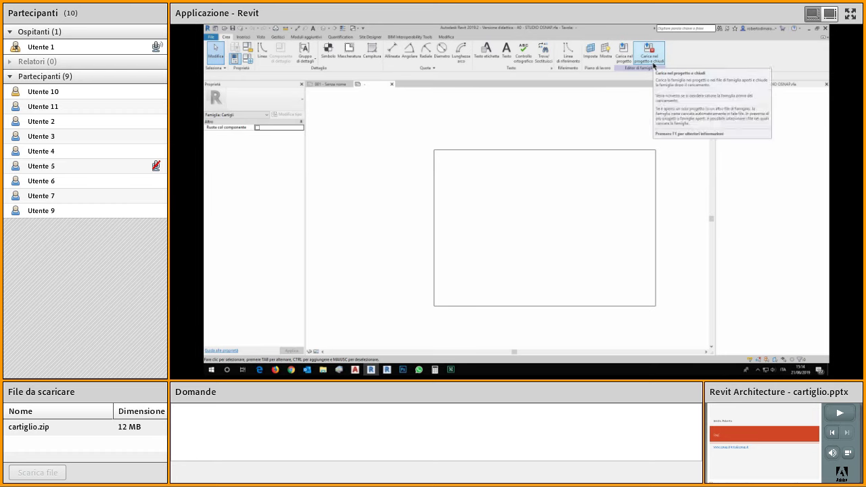
right_click(575, 144)
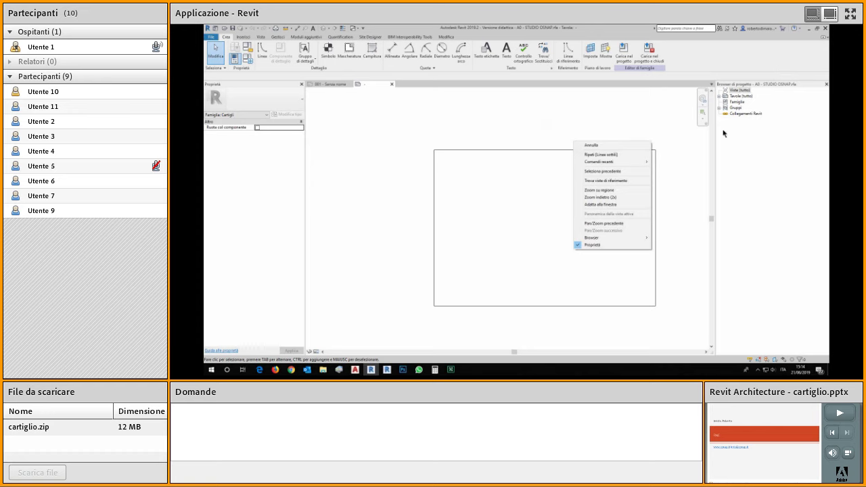
click(740, 90)
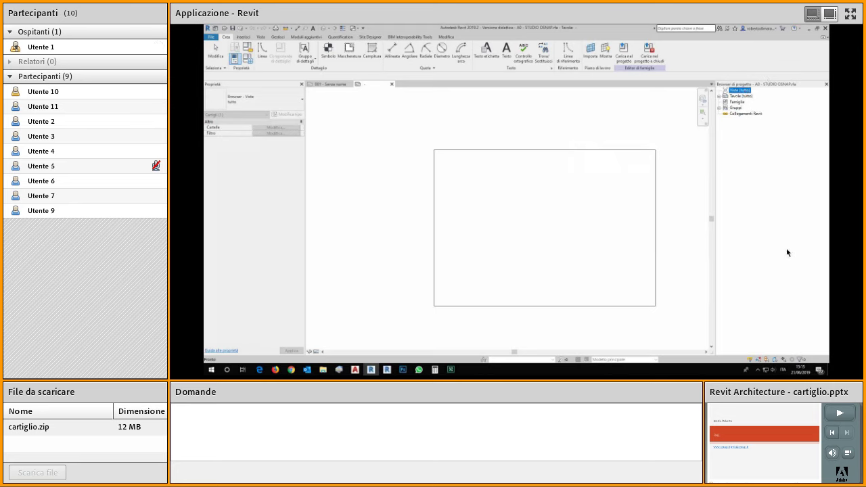
click(719, 96)
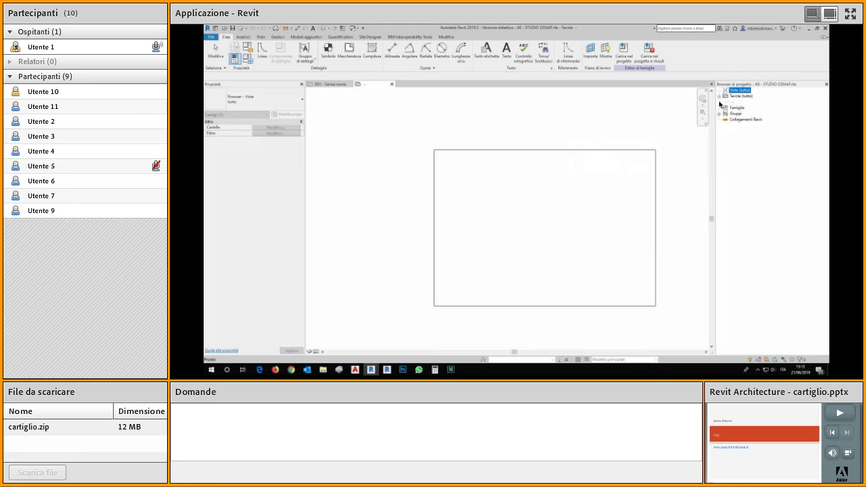
click(735, 107)
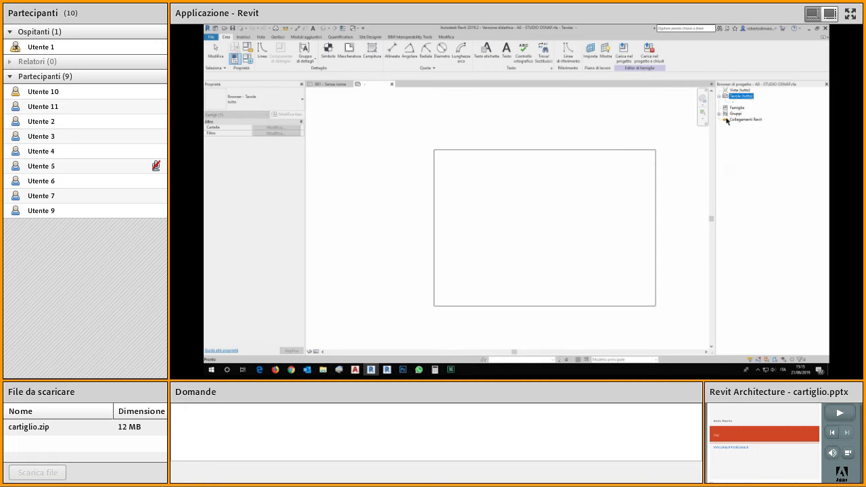
click(720, 114)
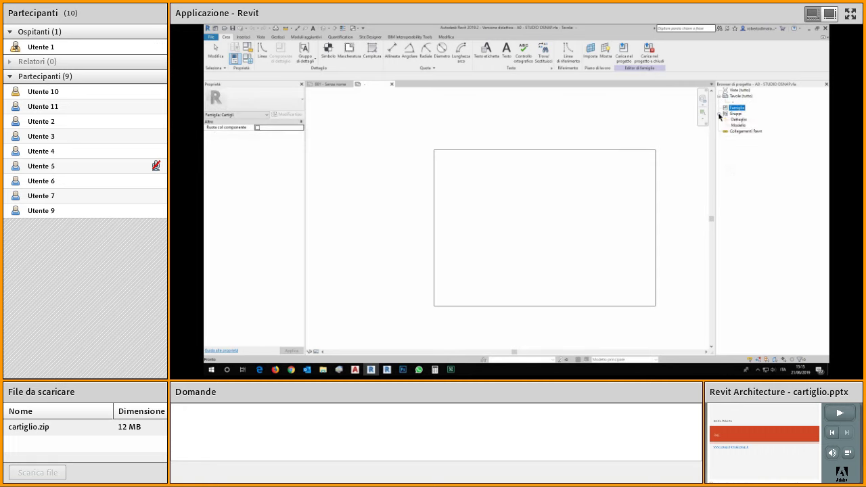
Step: Zoom to fit the whole 1190 by 840 sheet border with ZF
click(463, 128)
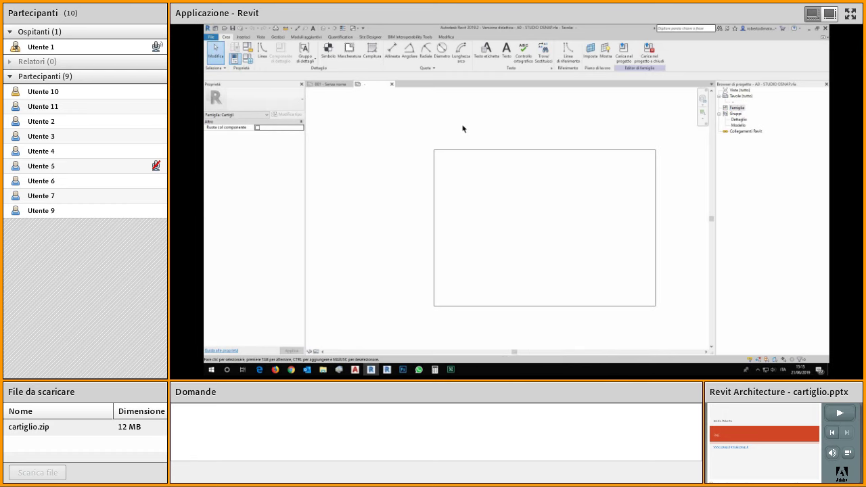
key(z)
key(f)
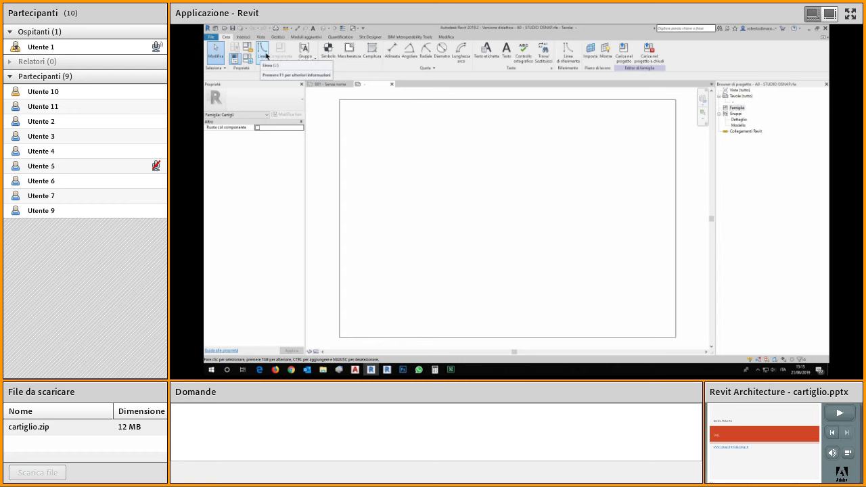
click(265, 54)
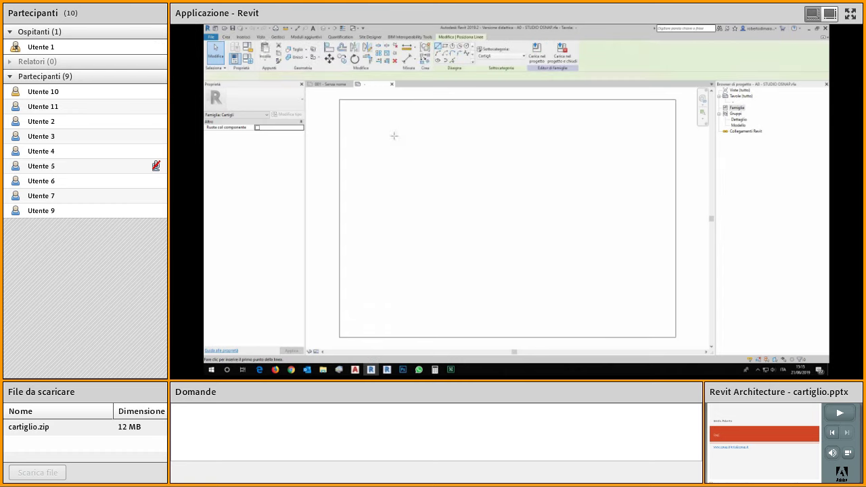
click(418, 101)
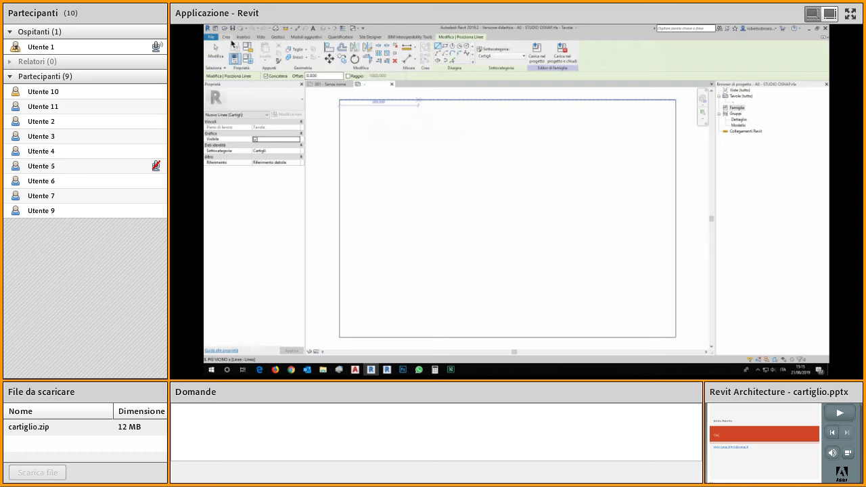
click(446, 55)
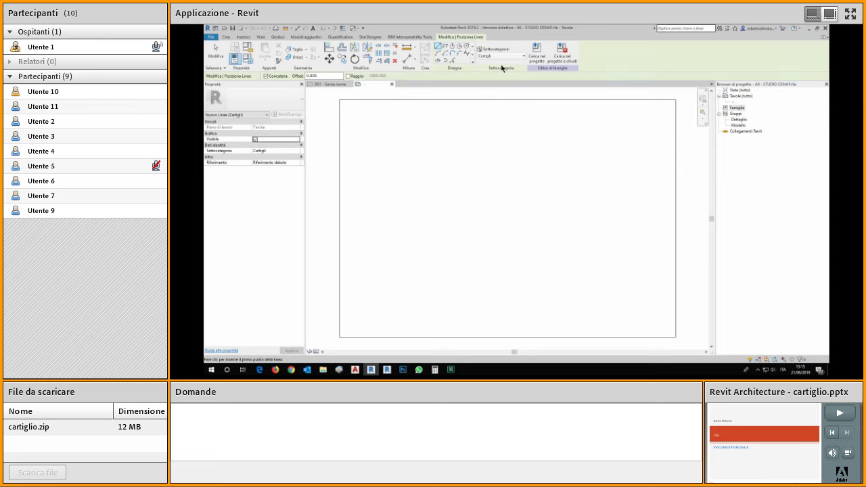
click(523, 57)
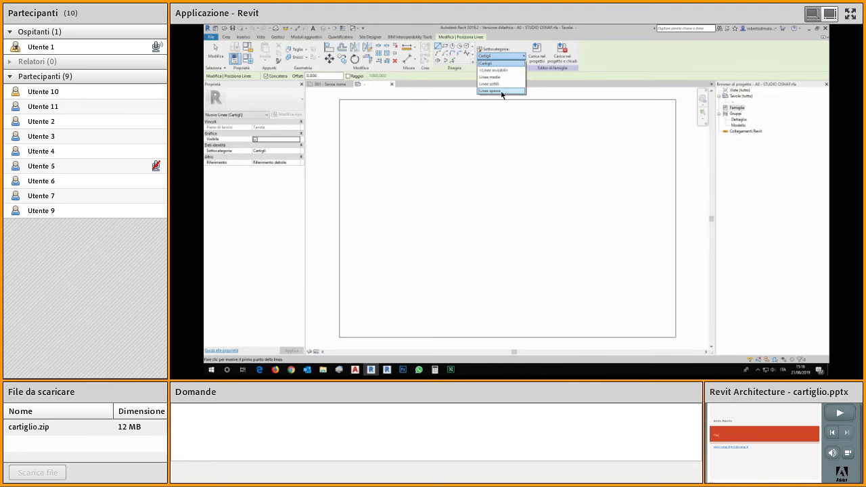
click(504, 91)
key(Escape)
key(Escape)
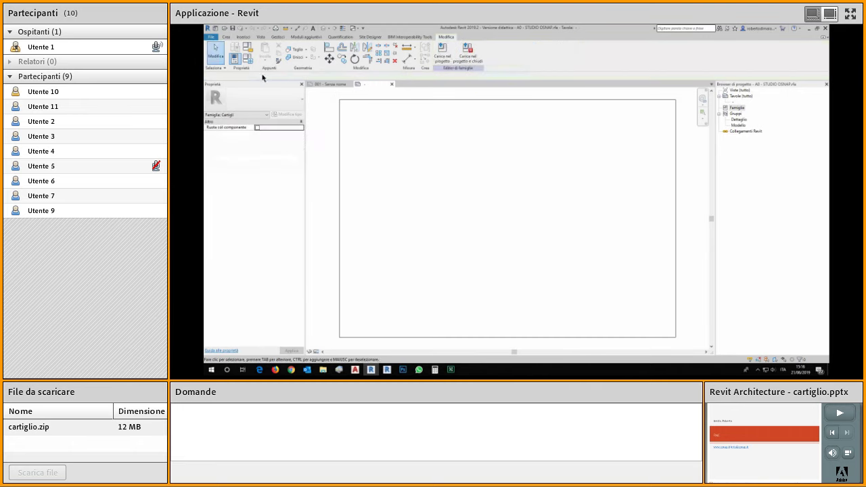
click(227, 37)
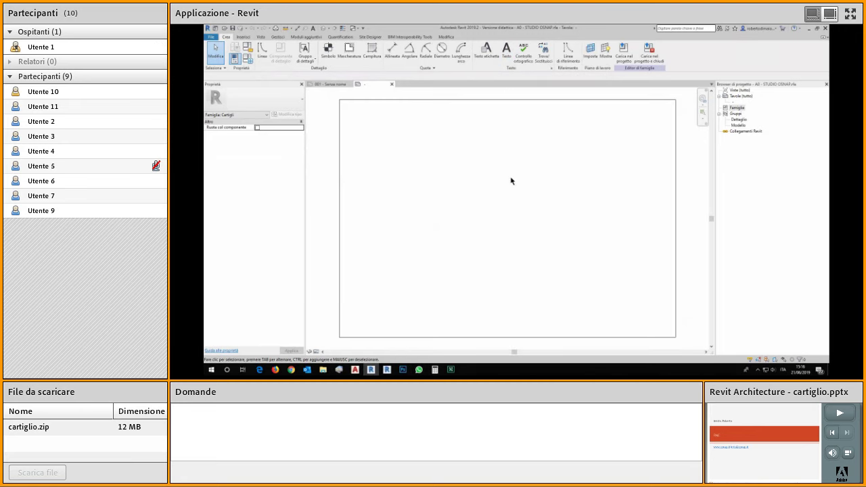
Step: Switch to AutoCAD, find the recent Cartiglio drawing missing, and open its cartiglio folder
click(355, 370)
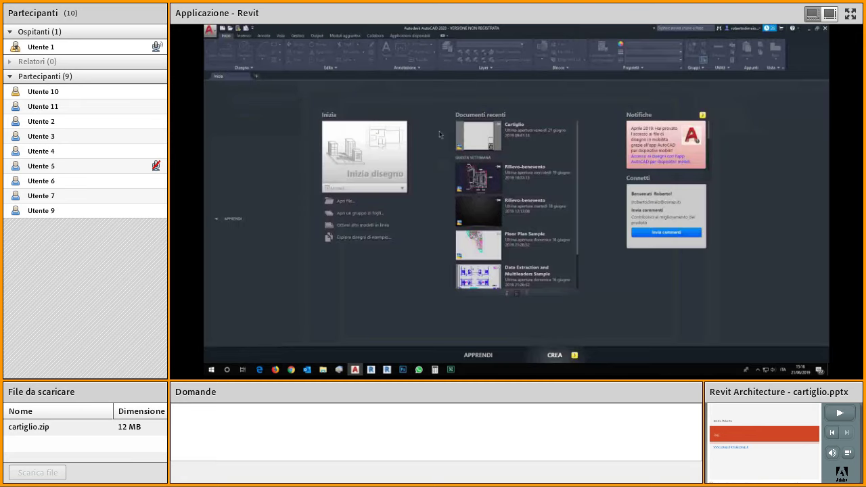
click(486, 132)
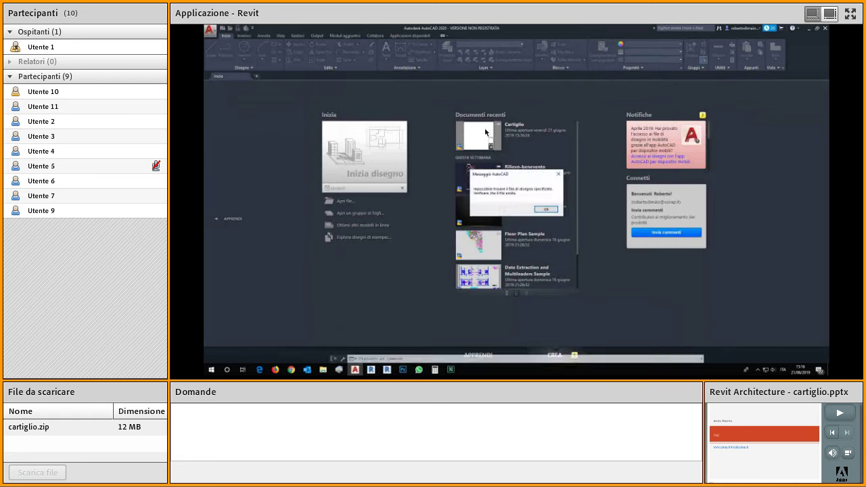
click(543, 211)
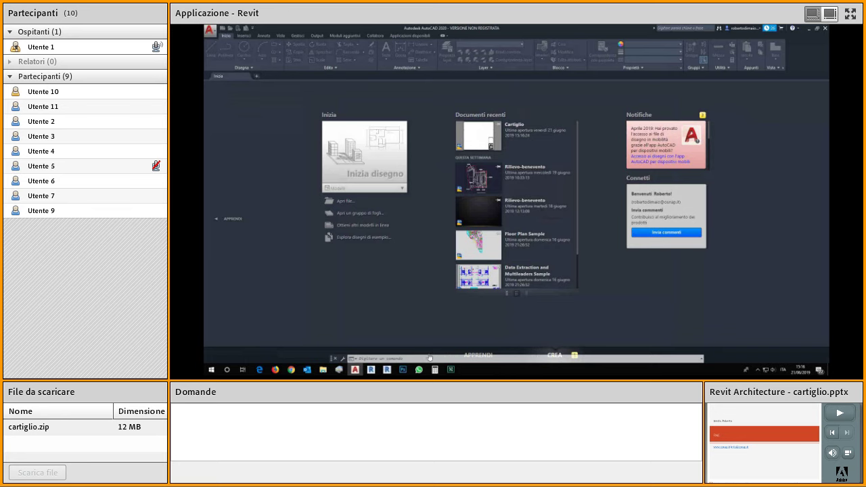
click(596, 257)
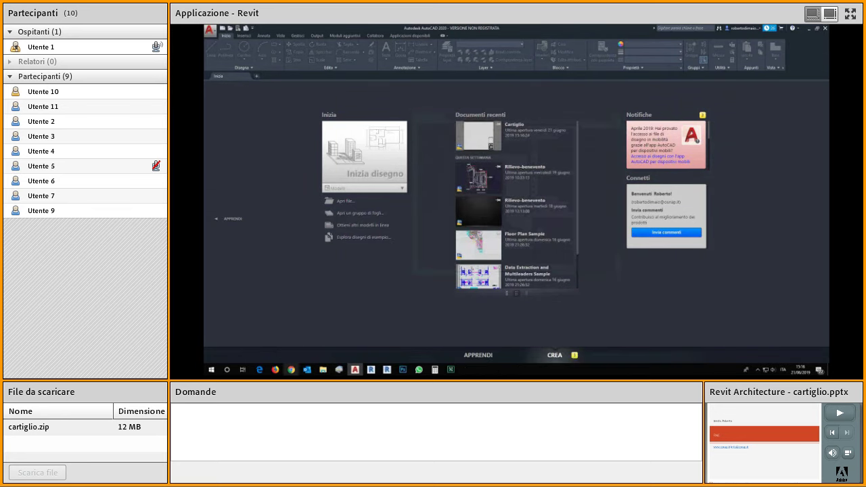
click(324, 370)
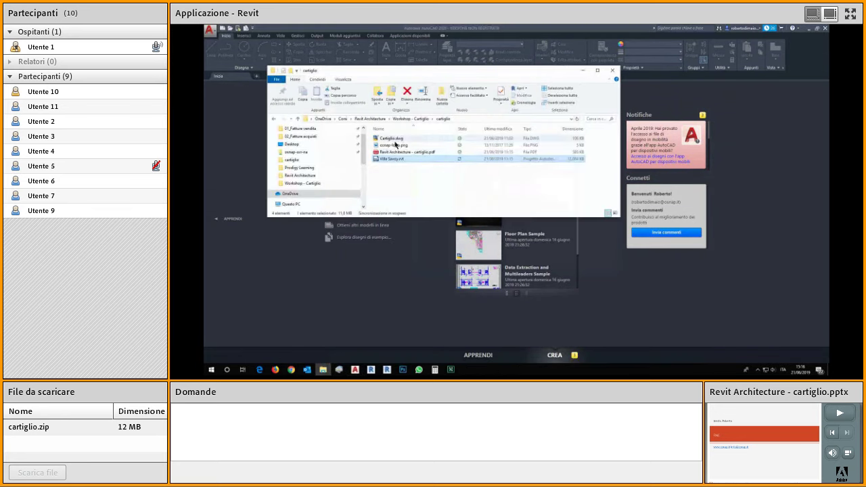
Step: Open Cartiglio.dwg from the cartiglio folder in AutoCAD
click(395, 139)
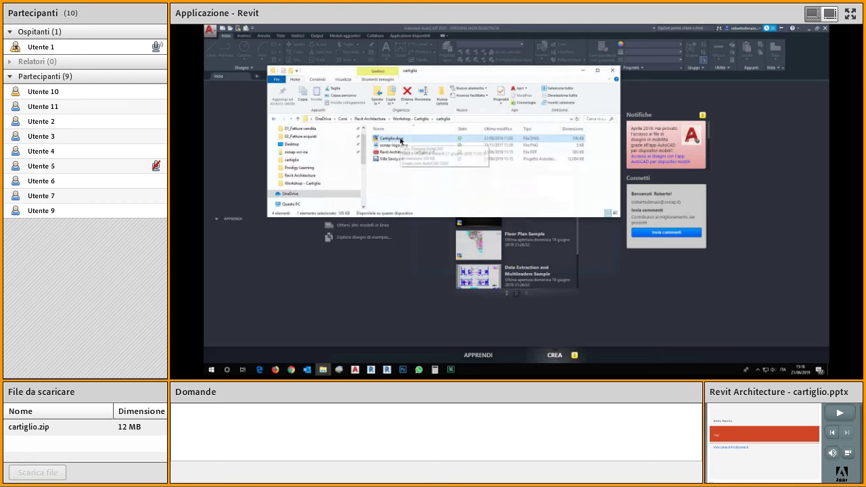
double_click(400, 140)
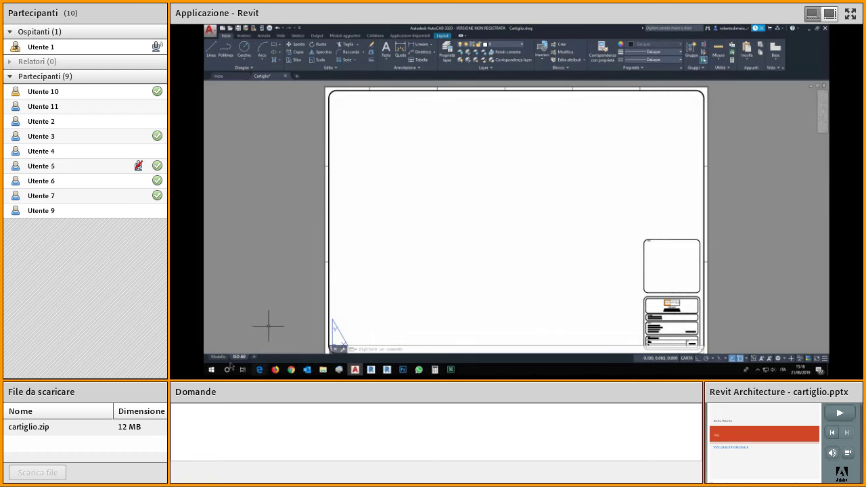
Step: Show the ISO A0 layout of Cartiglio.dwg and zoom around its title block
click(230, 77)
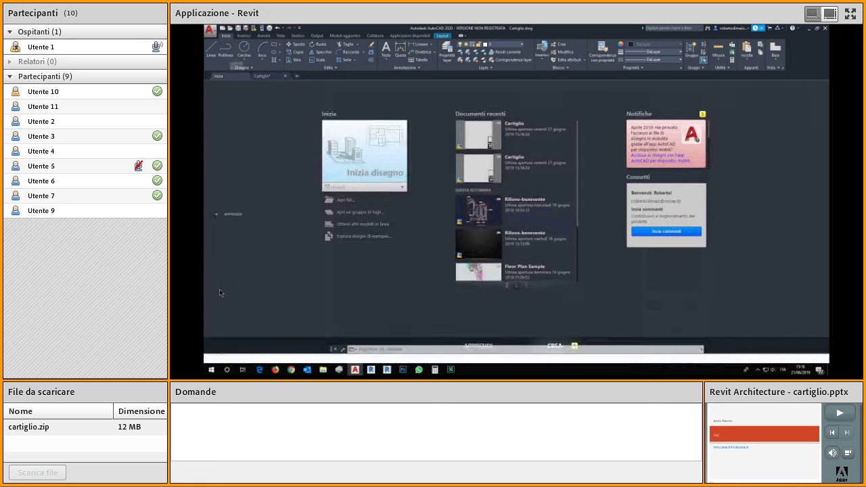
click(262, 77)
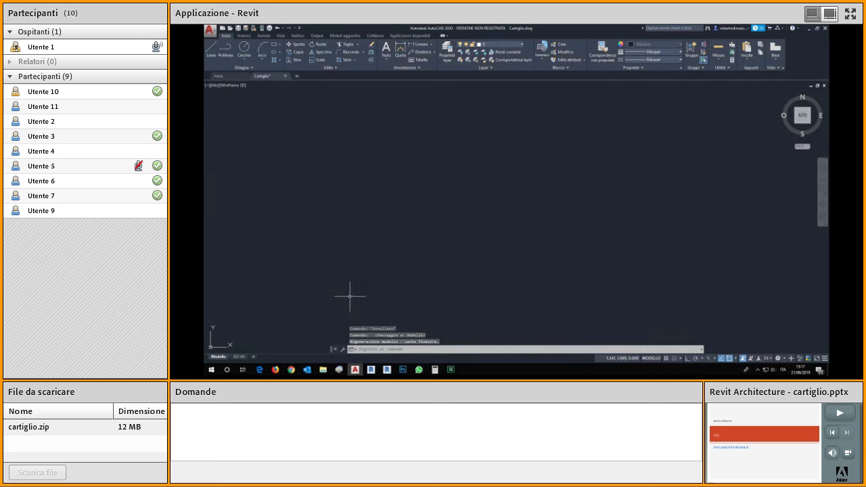
click(238, 357)
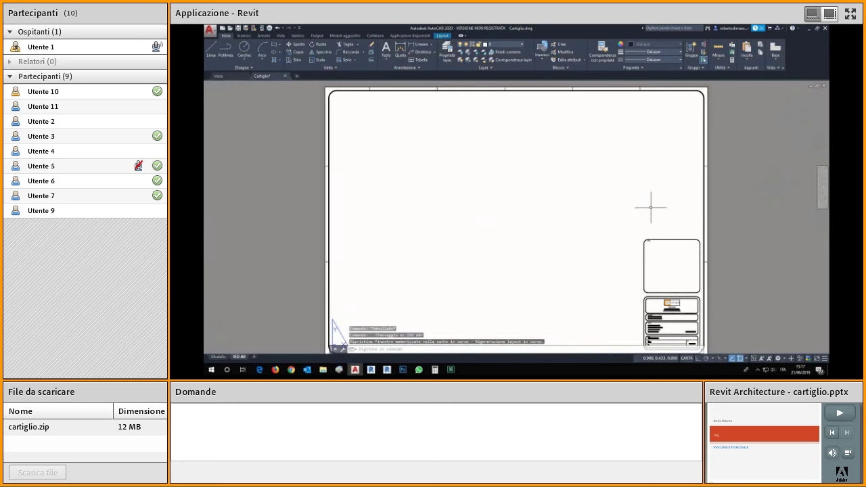
scroll(651, 207, down, 4)
scroll(661, 244, up, 4)
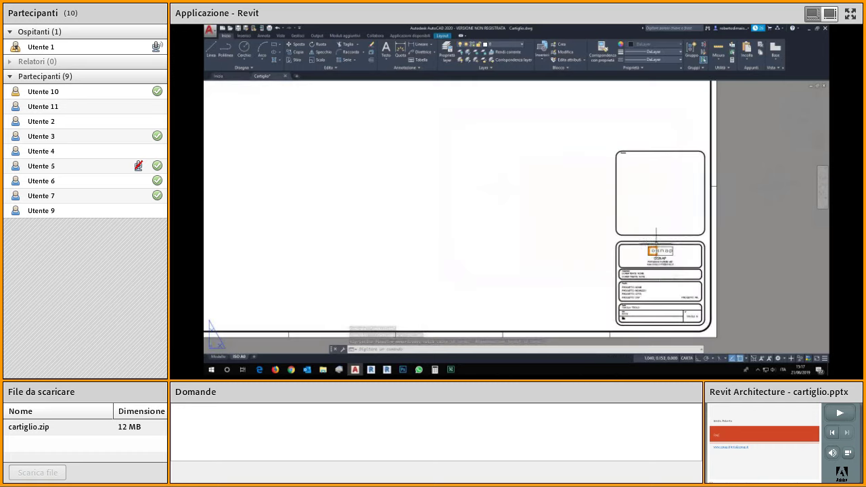
scroll(646, 227, down, 4)
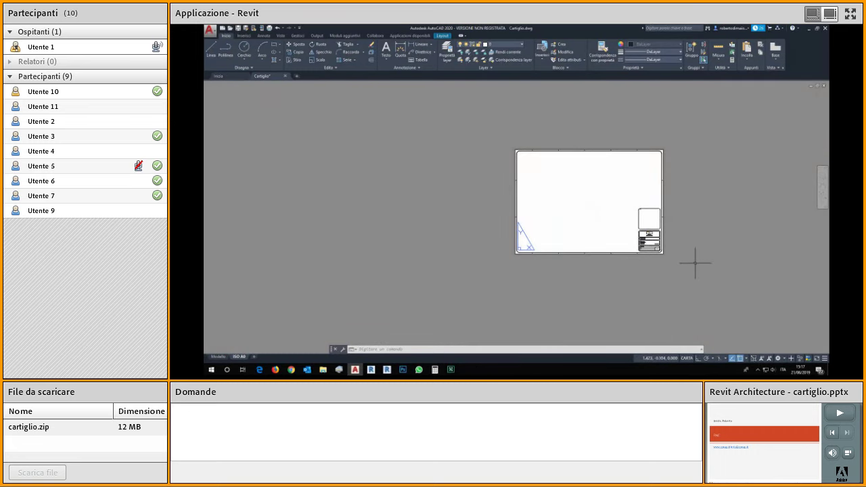
scroll(694, 263, up, 2)
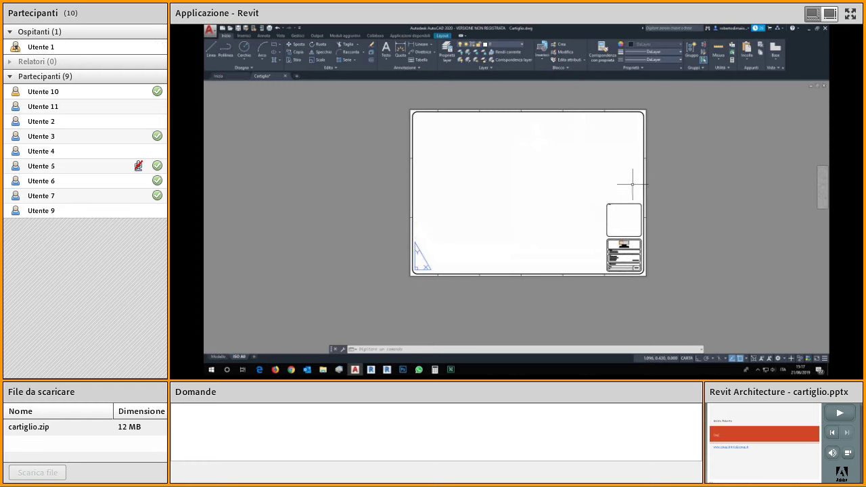
scroll(644, 230, up, 4)
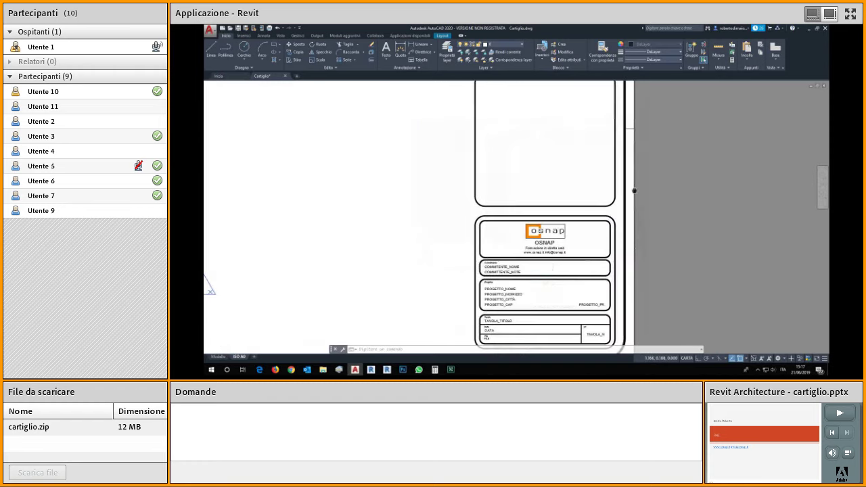
scroll(531, 224, down, 4)
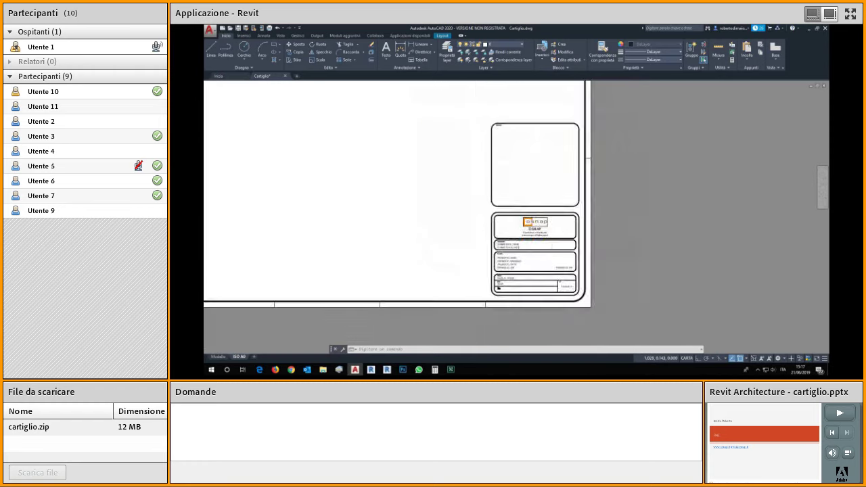
scroll(518, 194, up, 3)
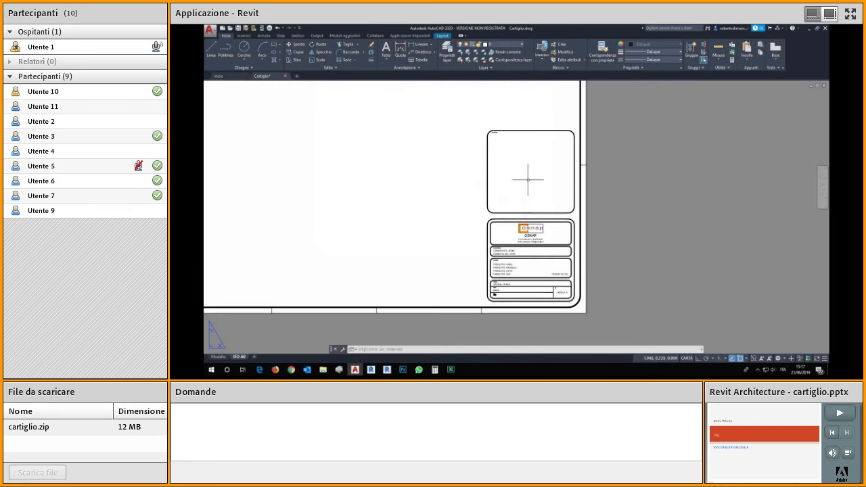
scroll(536, 173, down, 2)
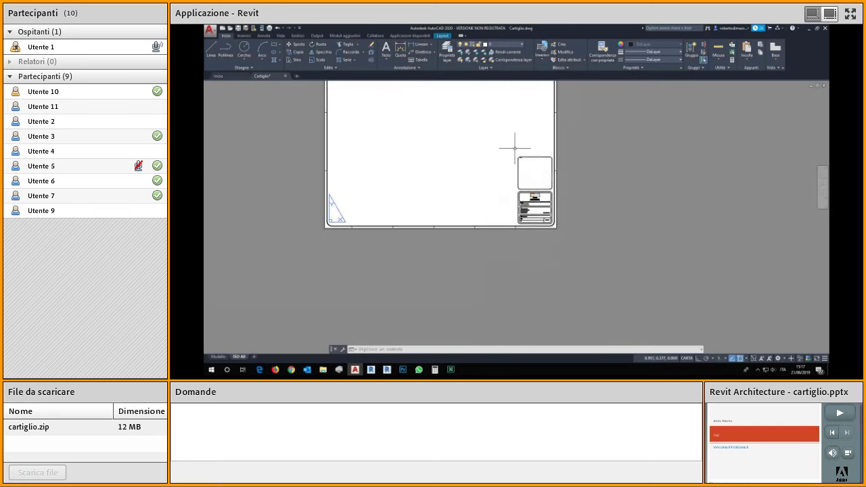
scroll(561, 199, up, 3)
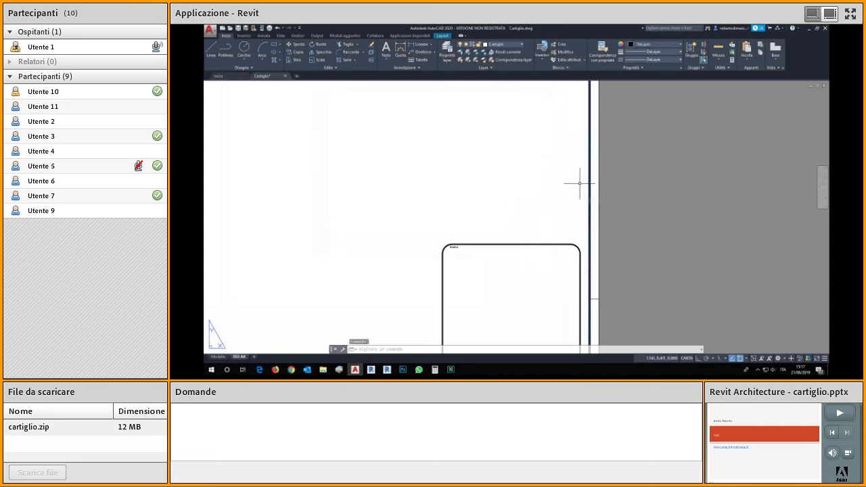
Step: Dock the Properties palette and inspect the Revisioni text's properties
right_click(587, 190)
click(599, 333)
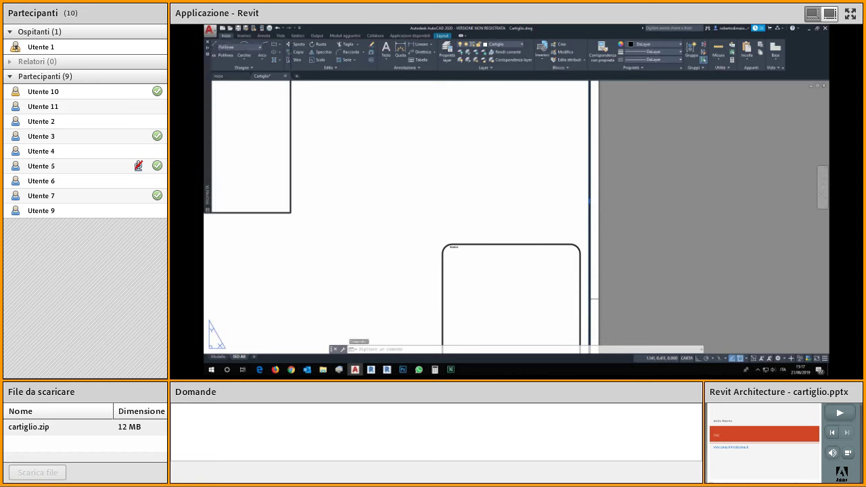
double_click(209, 109)
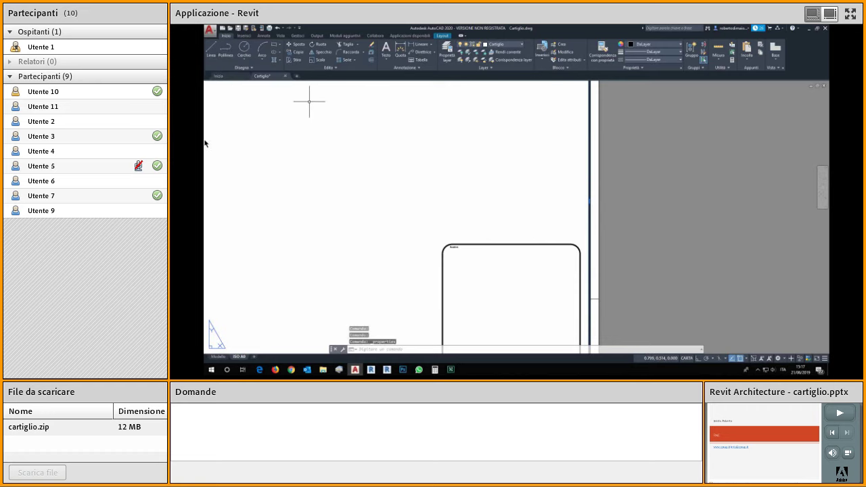
key(Escape)
key(Escape)
click(507, 247)
key(Escape)
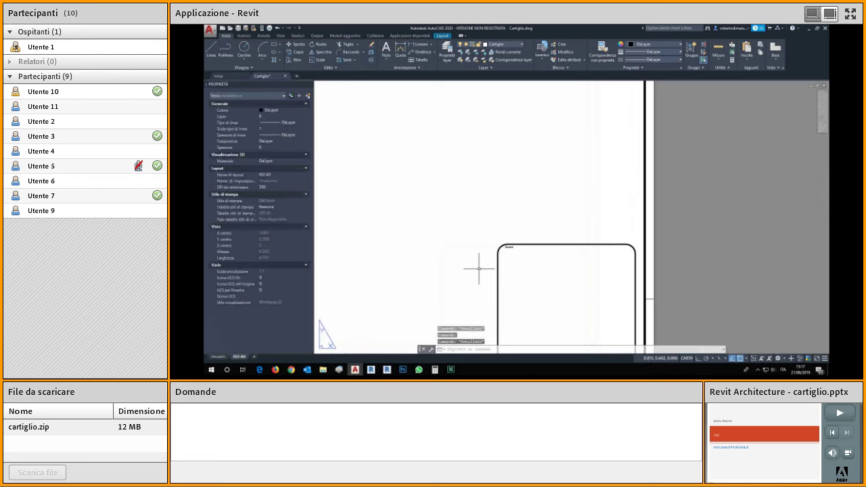
Step: Centre the whole sheet in view, then return to the Revit family editor
scroll(547, 271, down, 2)
middle_drag(548, 271, 553, 125)
scroll(560, 190, up, 5)
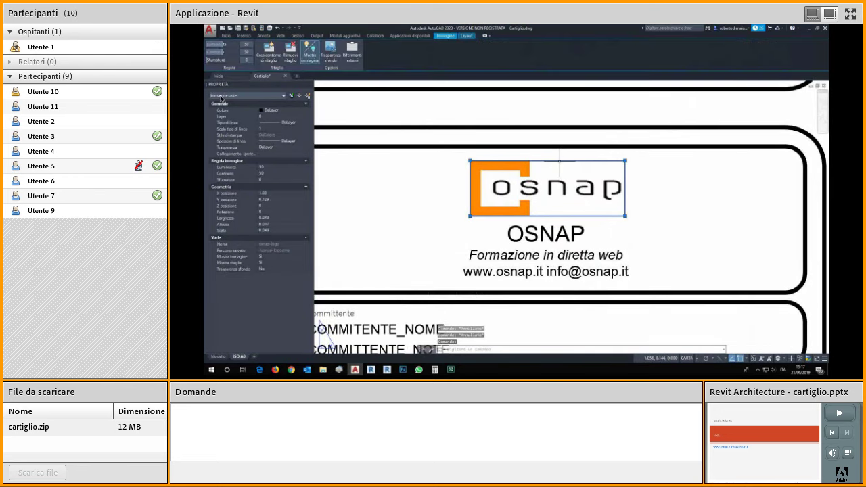
scroll(453, 161, down, 4)
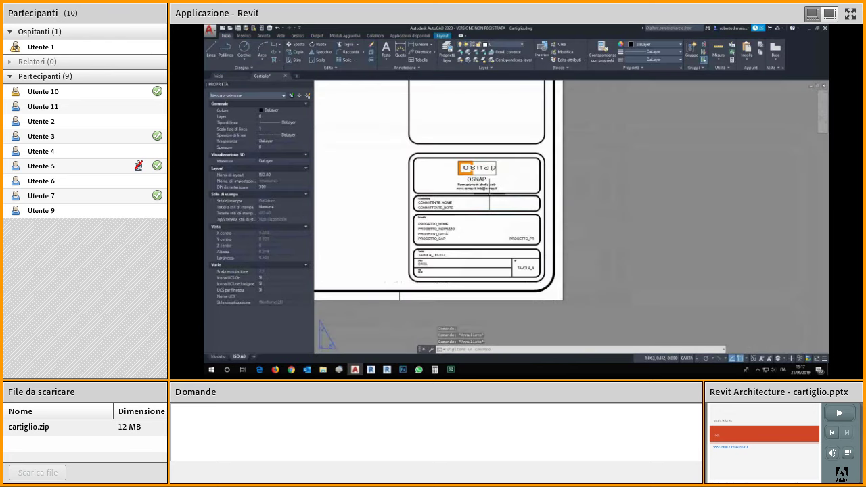
middle_drag(515, 250, 568, 250)
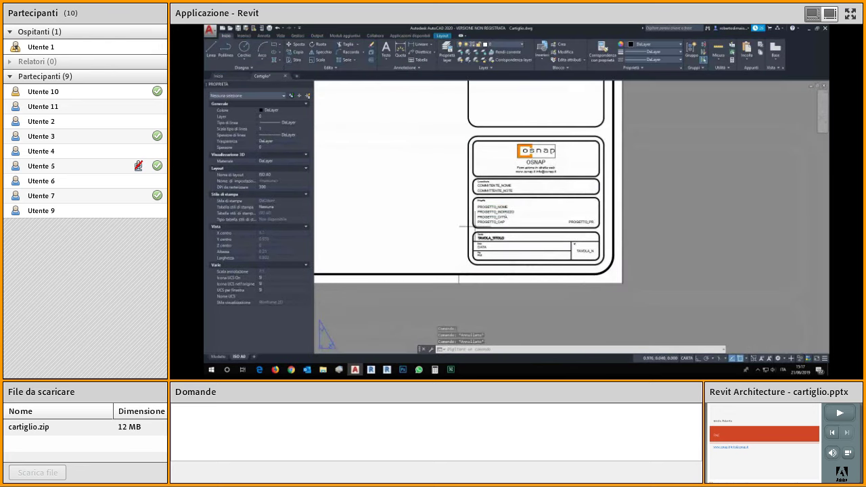
scroll(474, 227, down, 6)
middle_drag(474, 227, 617, 262)
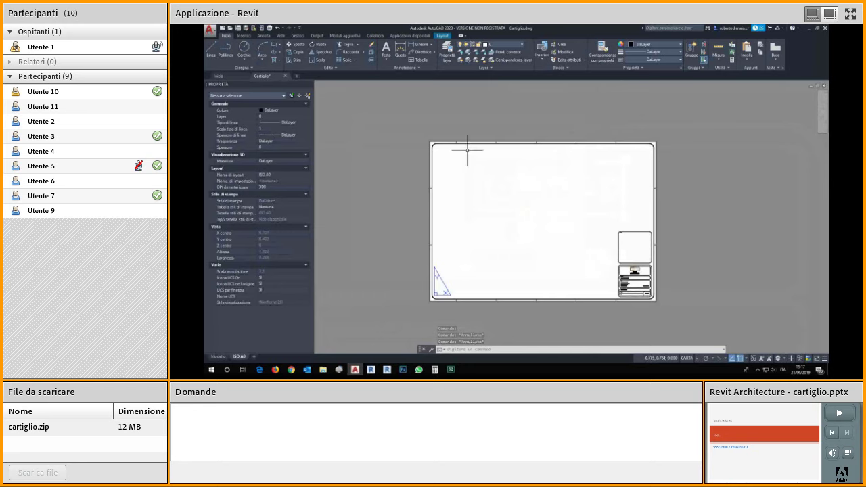
key(Escape)
click(371, 370)
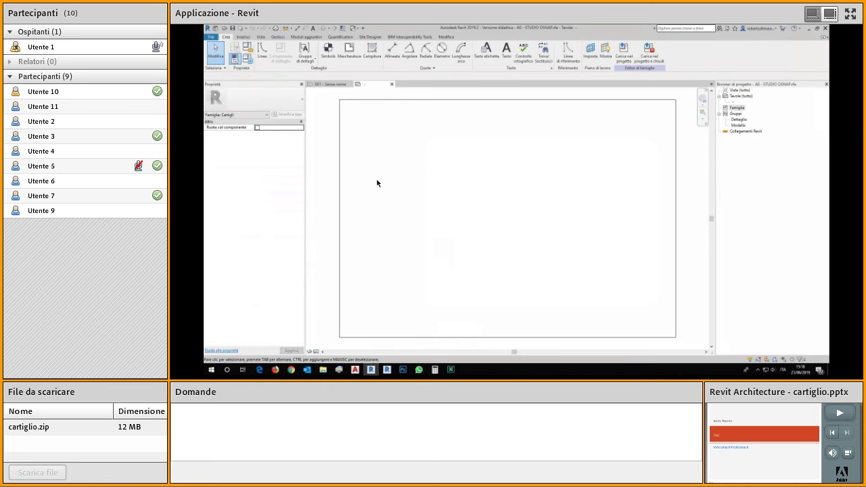
Step: Start Importa CAD and pick Cartiglio.dwg from the cartiglio folder, current view only
click(243, 37)
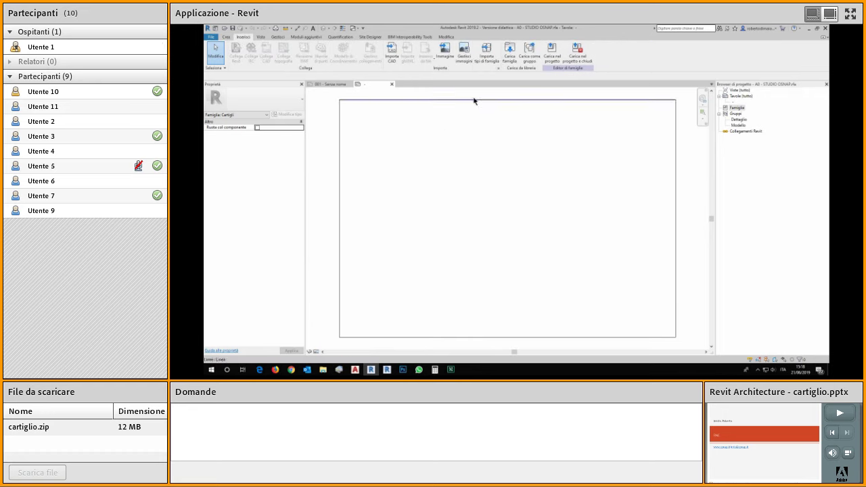
click(444, 70)
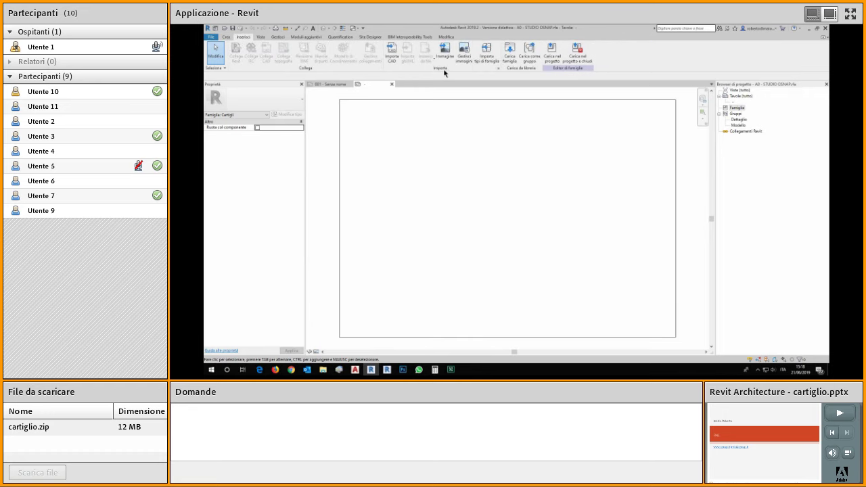
click(393, 61)
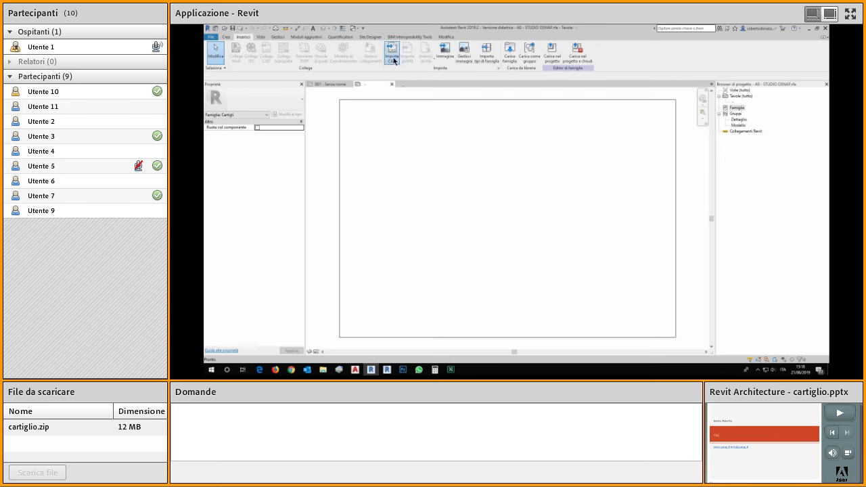
double_click(444, 133)
click(450, 133)
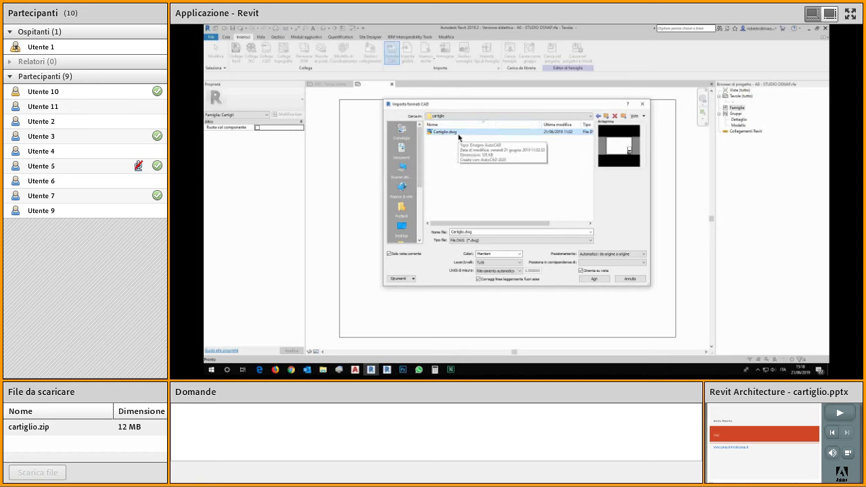
click(399, 258)
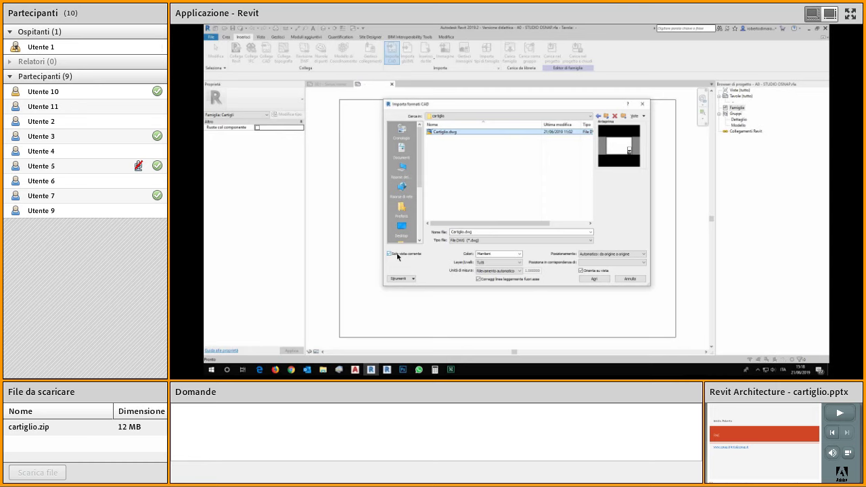
Step: Set the import Colori option to Mantieni and import Cartiglio.dwg
click(520, 256)
click(507, 269)
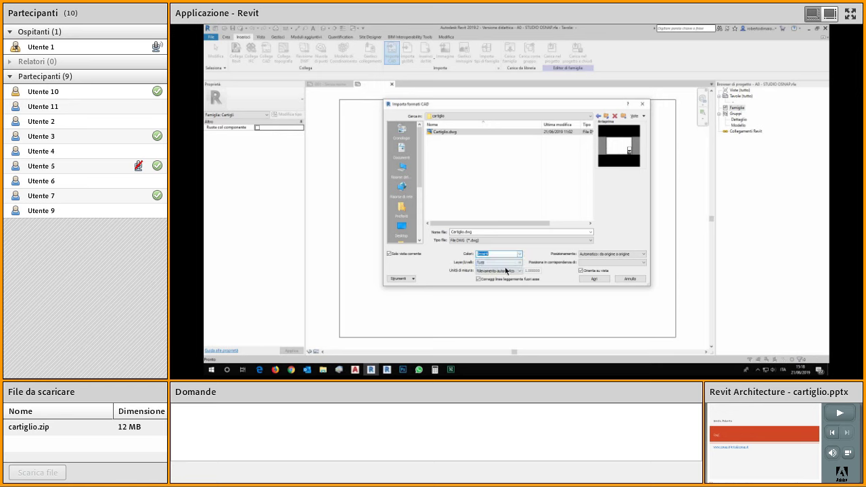
click(354, 370)
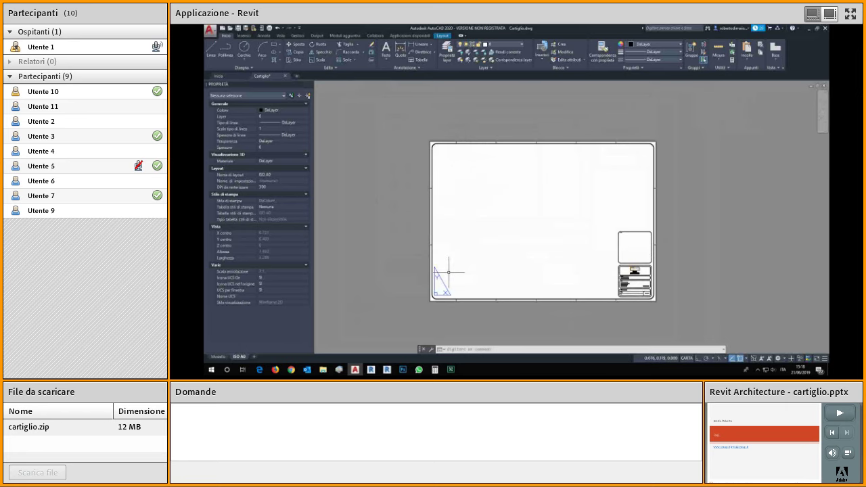
click(372, 370)
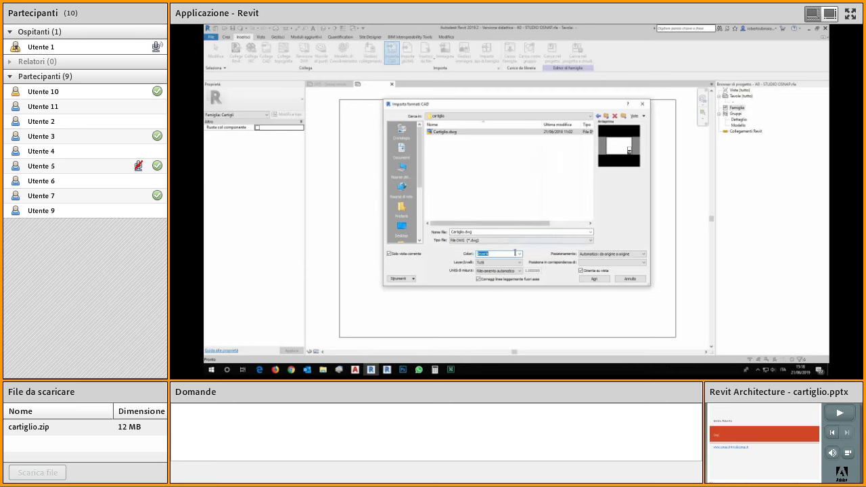
click(516, 253)
click(505, 268)
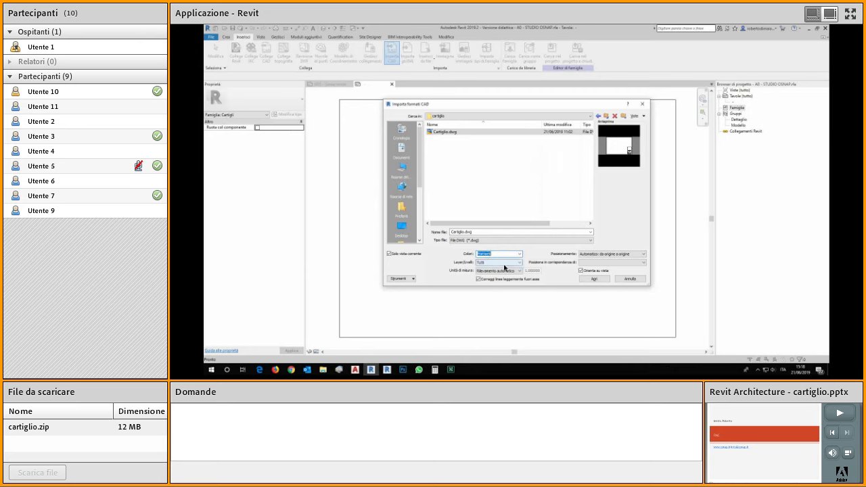
click(602, 280)
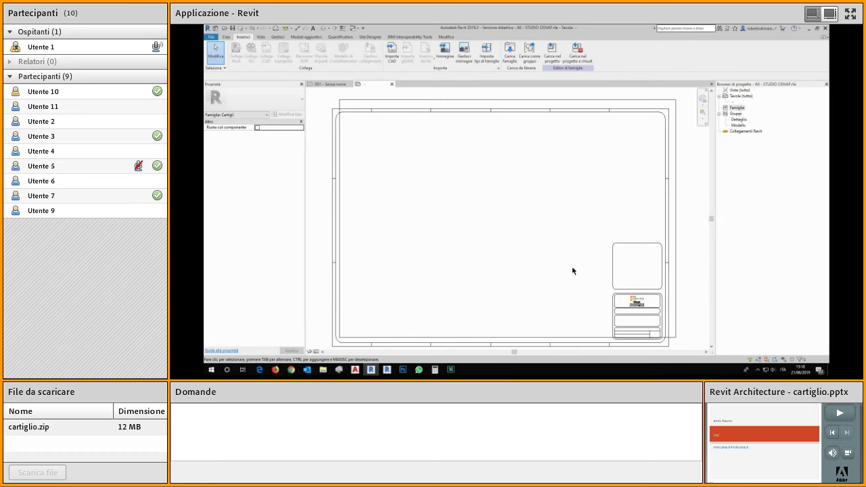
Step: Select the imported drawing and compare it with the family's existing border lines
scroll(506, 222, down, 2)
click(494, 148)
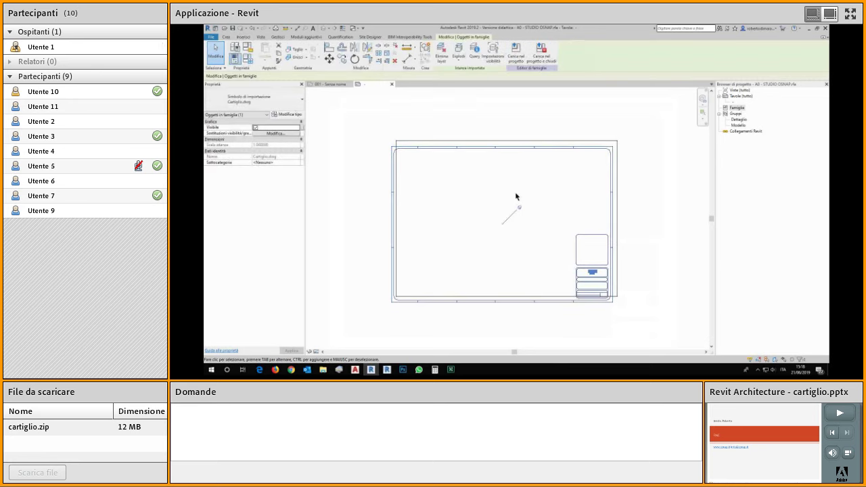
click(617, 282)
click(650, 241)
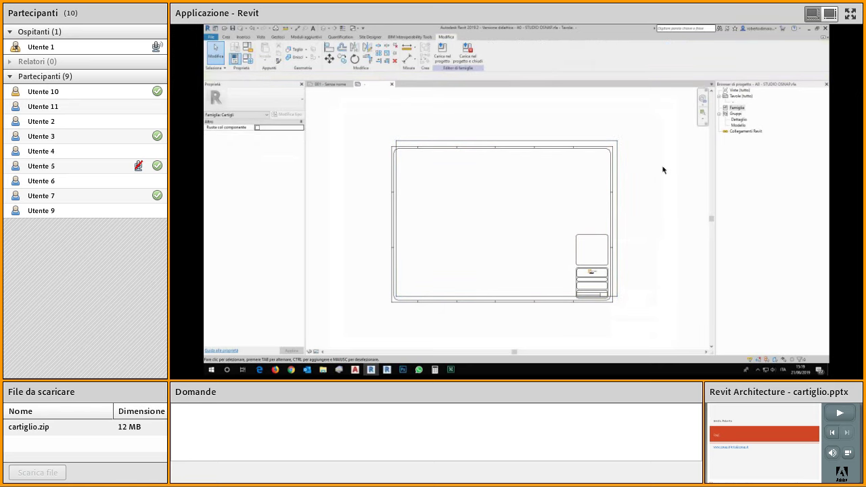
click(567, 151)
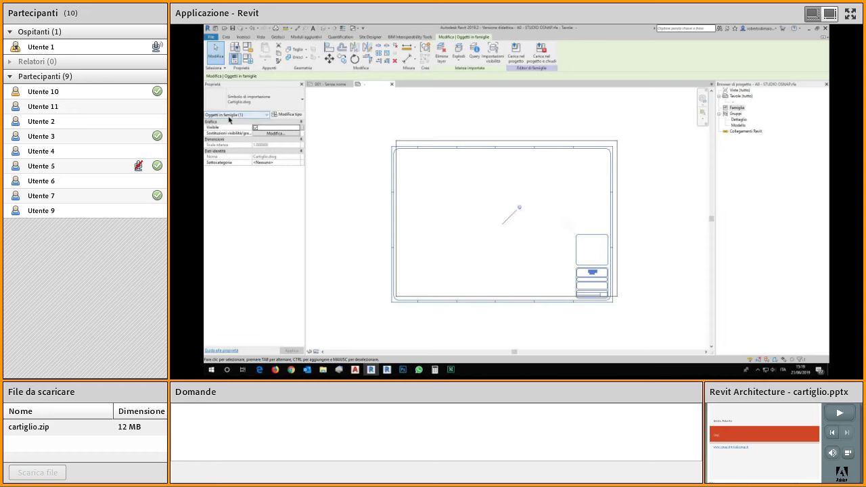
click(467, 155)
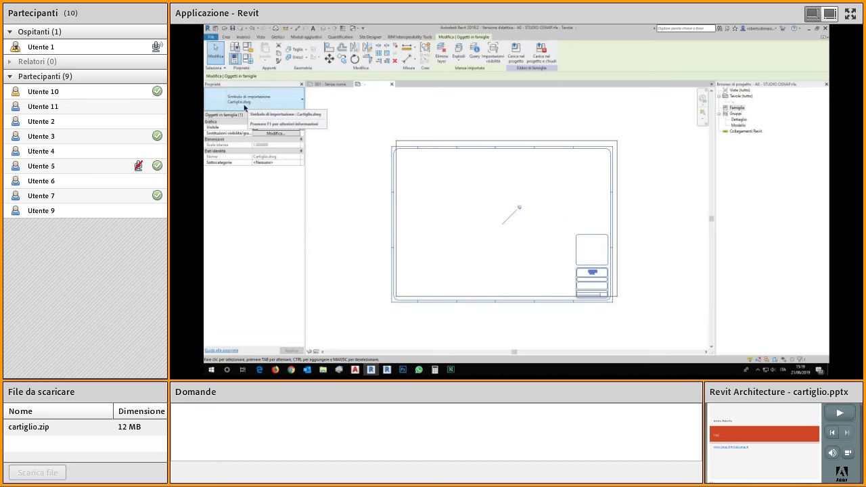
Step: Unpin the imported Cartiglio drawing and drag it up-right, clear of the sheet rectangle
click(239, 103)
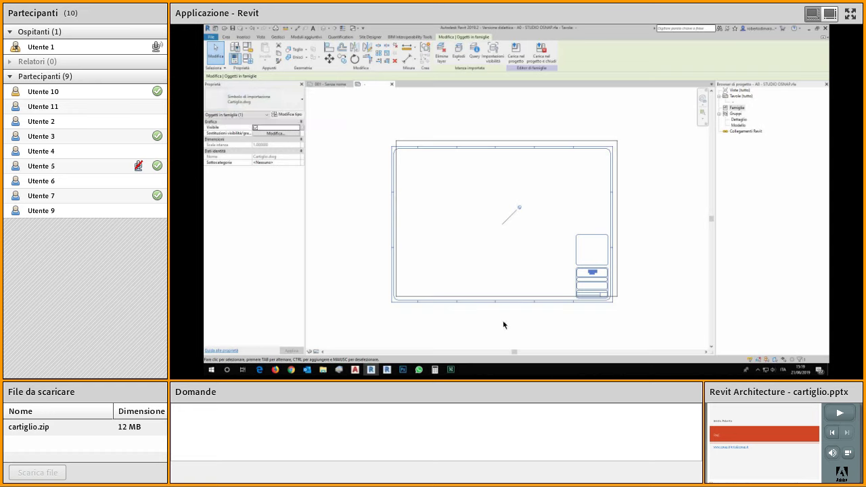
click(521, 210)
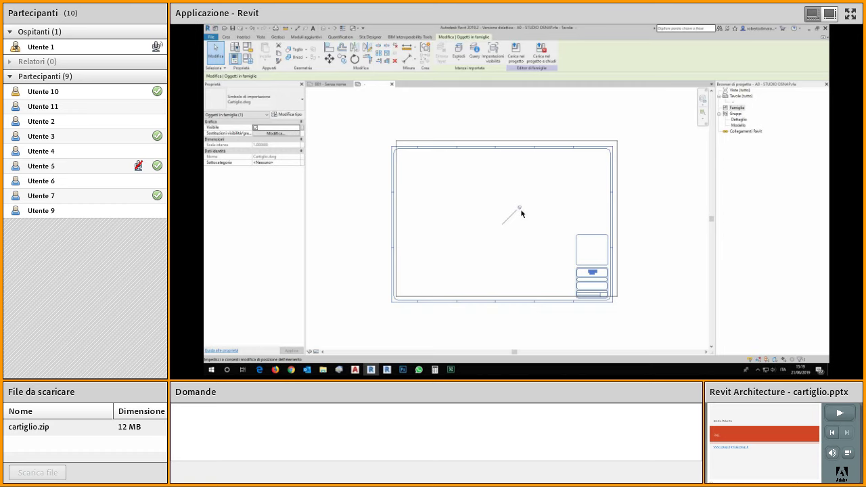
click(520, 210)
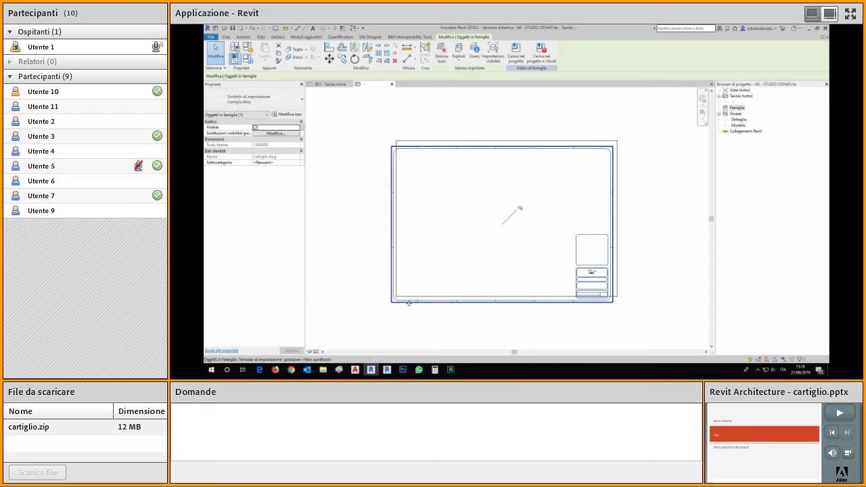
mouse_move(411, 308)
mouse_down()
mouse_move(499, 201)
mouse_move(519, 234)
mouse_move(472, 278)
mouse_move(472, 327)
mouse_move(488, 234)
mouse_up()
scroll(488, 234, down, 2)
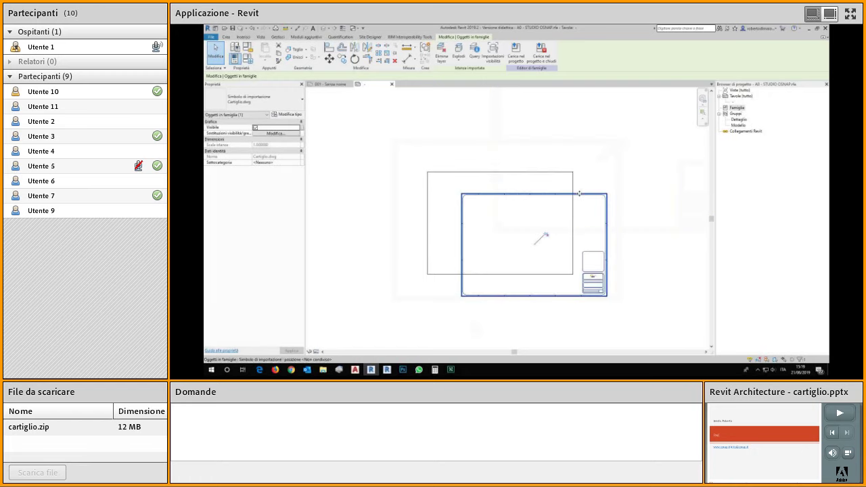
drag(586, 127, 608, 96)
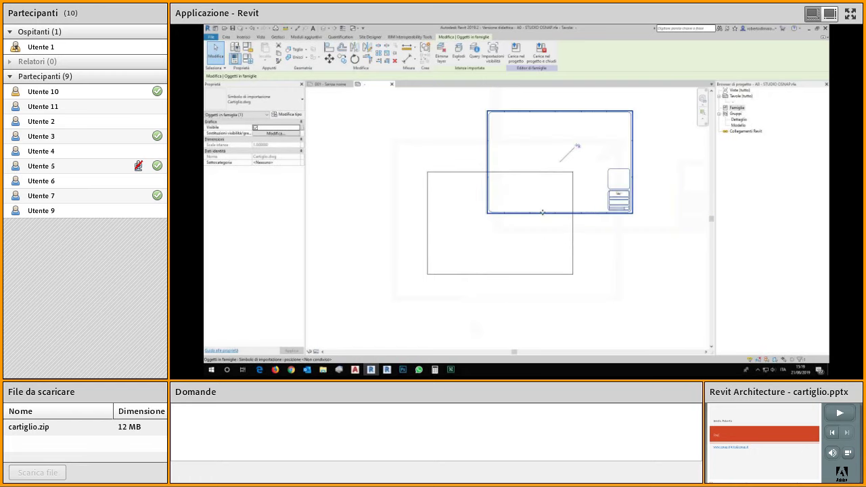
Step: Use Sposta to snap the import's lower-left corner onto the border's lower-left corner
click(461, 62)
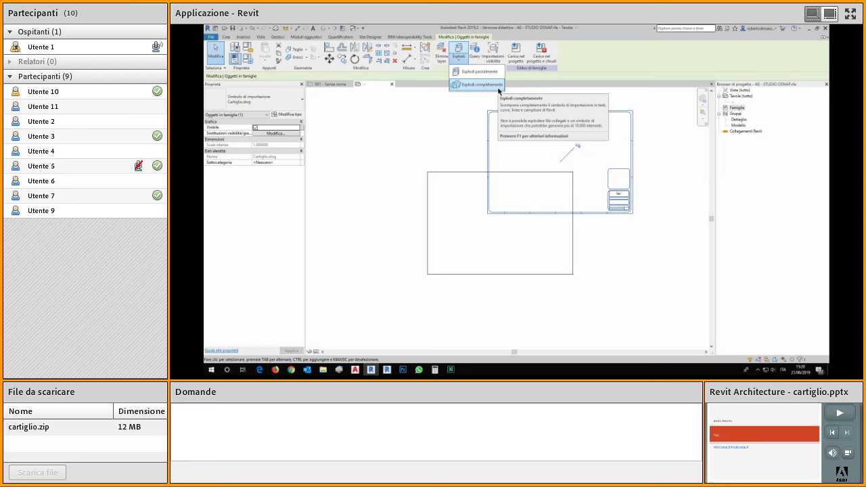
click(500, 89)
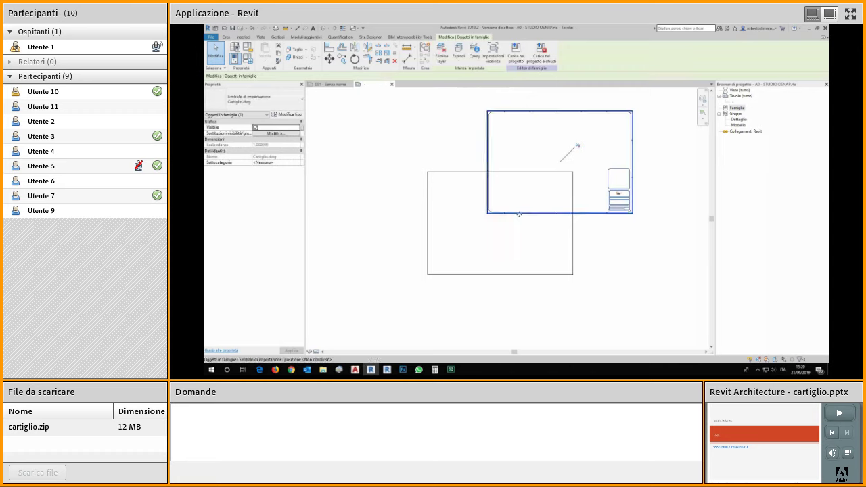
click(329, 60)
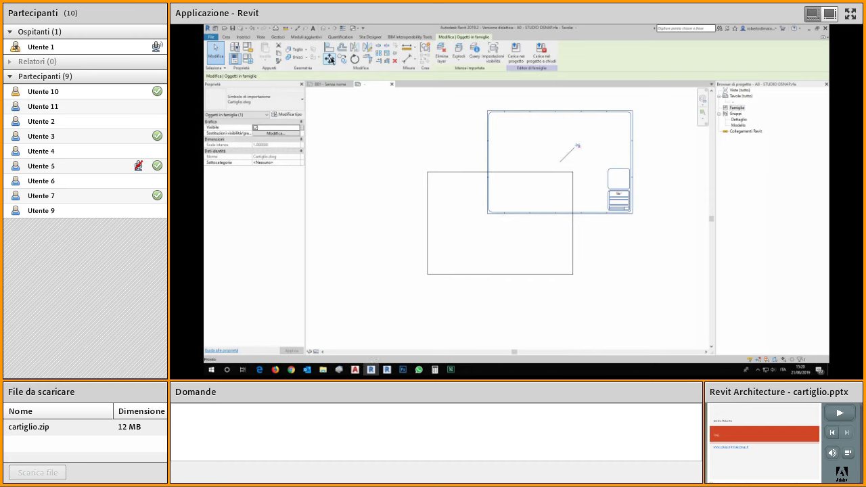
click(488, 214)
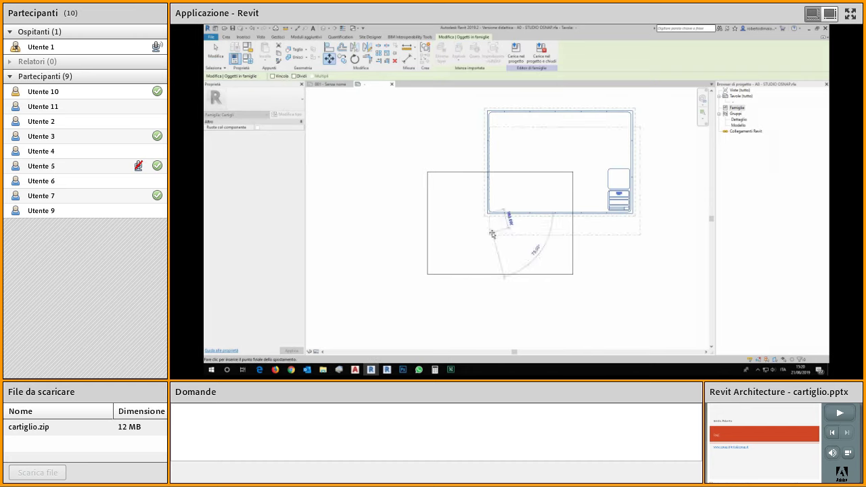
click(428, 275)
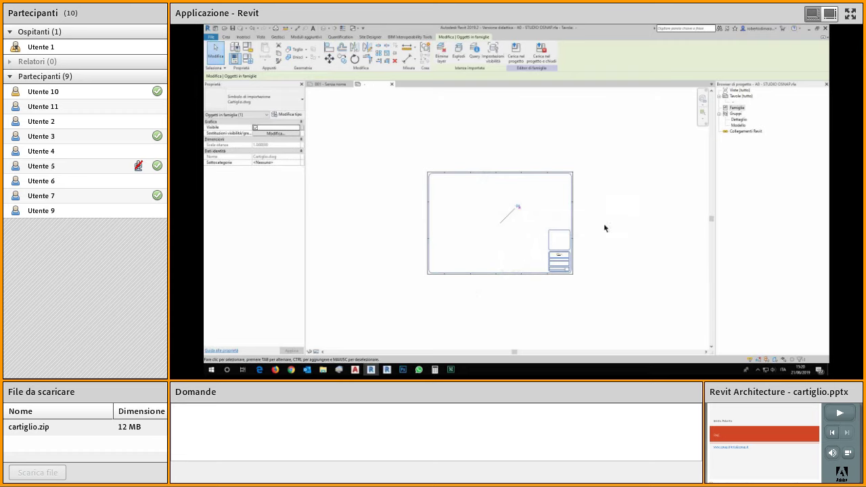
Step: Fully explode the imported Cartiglio title block into separate lines and text
click(608, 249)
scroll(608, 249, up, 1)
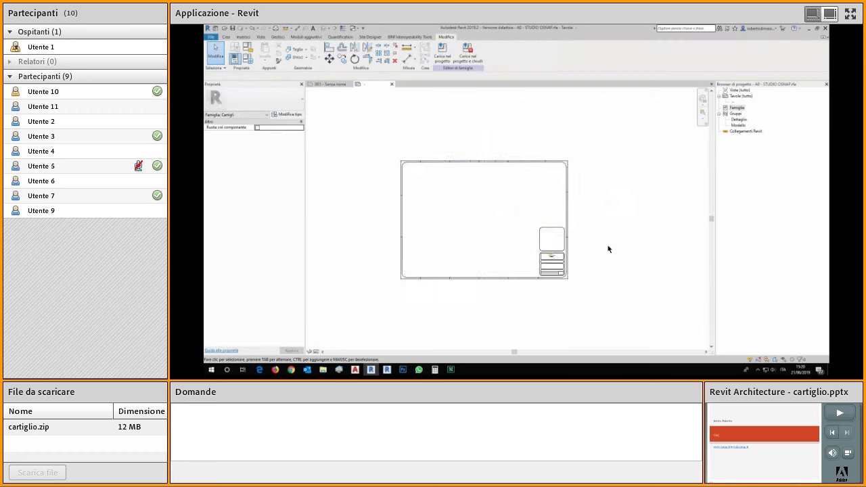
scroll(608, 250, up, 2)
middle_drag(603, 214, 658, 215)
click(601, 218)
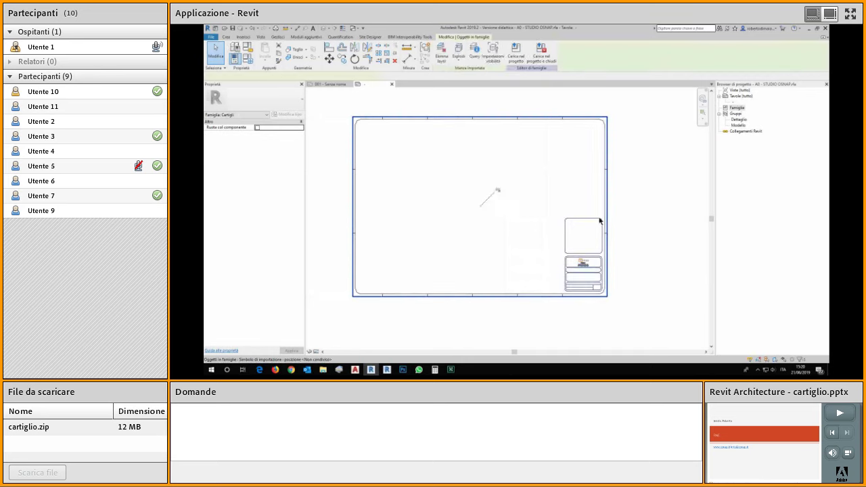
click(459, 61)
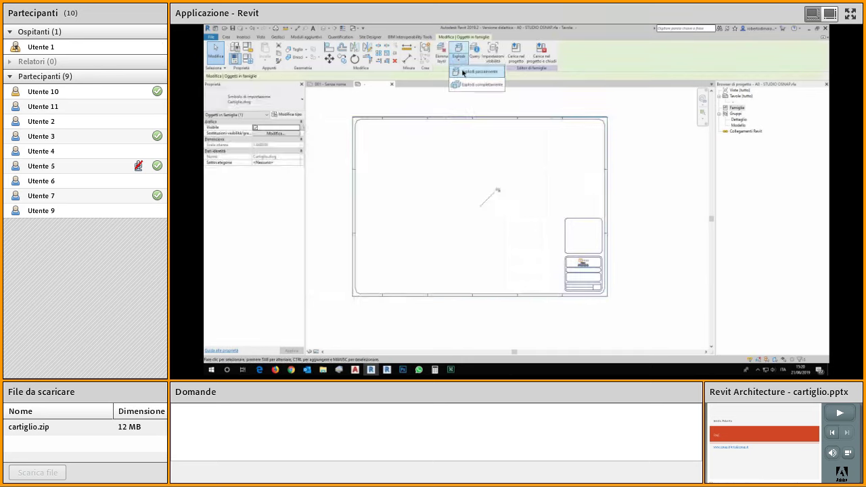
click(496, 86)
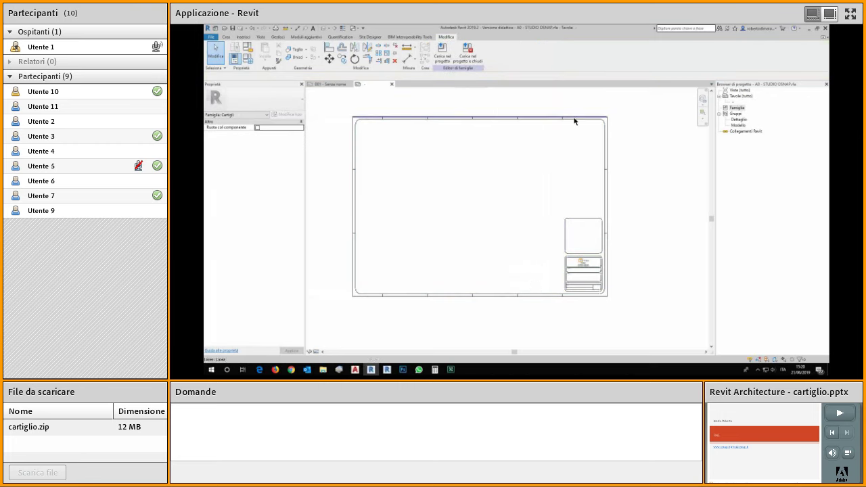
Step: Inspect the exploded Revisioni text note and the OSNAP logo image
scroll(606, 139, up, 5)
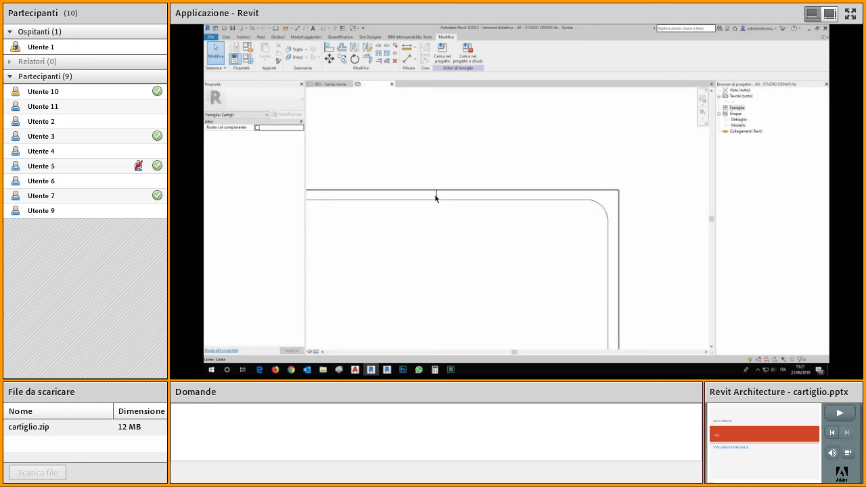
scroll(495, 254, down, 4)
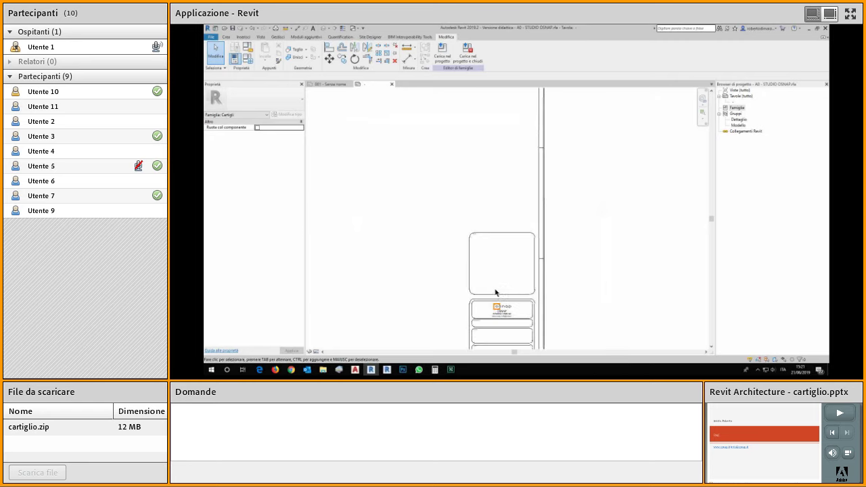
scroll(458, 194, up, 4)
click(461, 192)
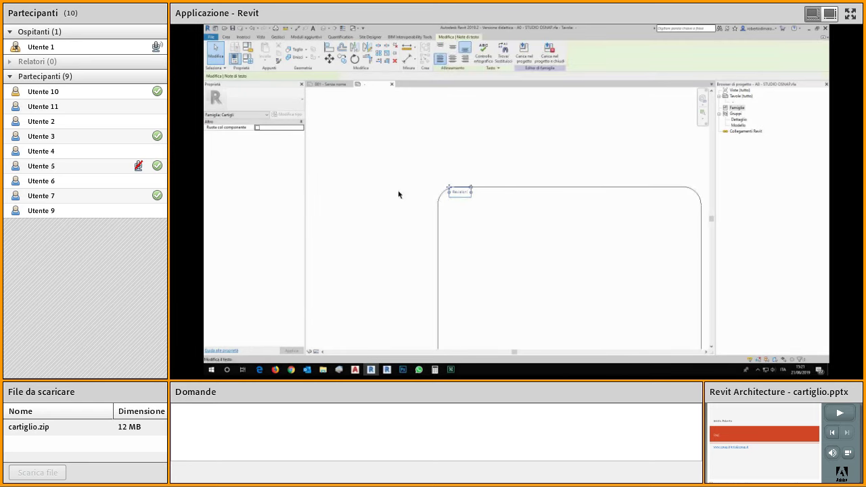
scroll(481, 277, down, 3)
middle_drag(483, 280, 494, 128)
click(519, 213)
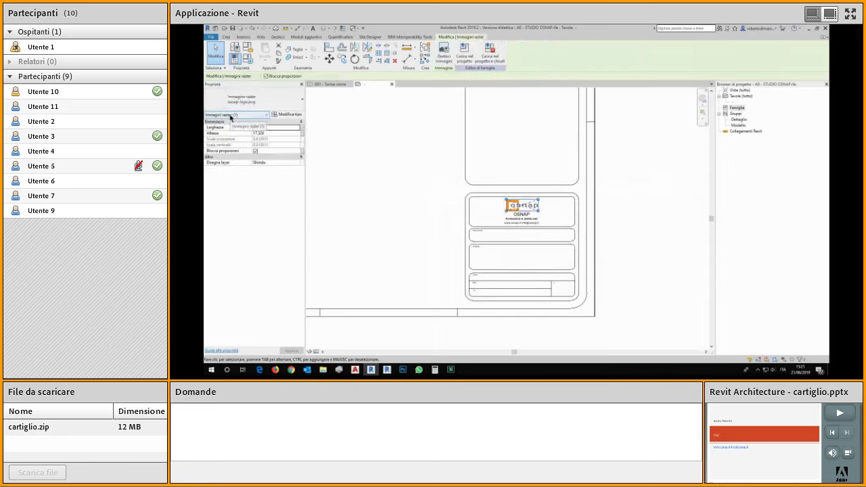
scroll(447, 191, down, 2)
middle_drag(446, 169, 573, 228)
scroll(574, 206, down, 2)
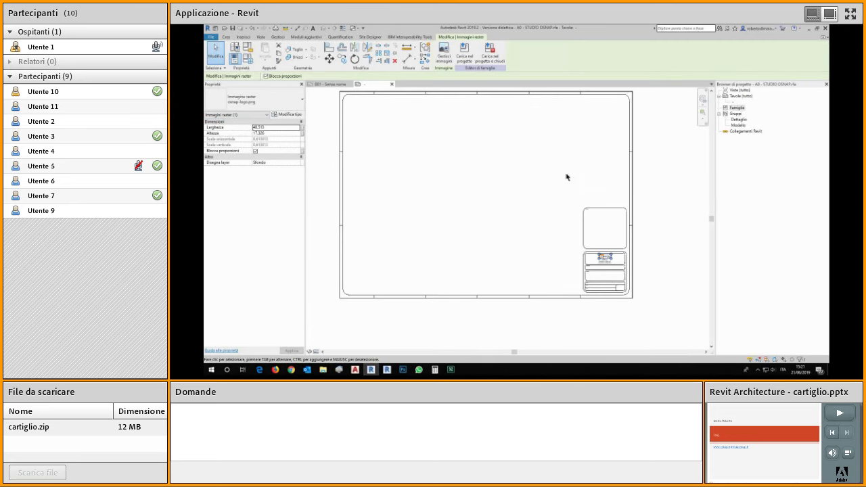
scroll(650, 277, up, 4)
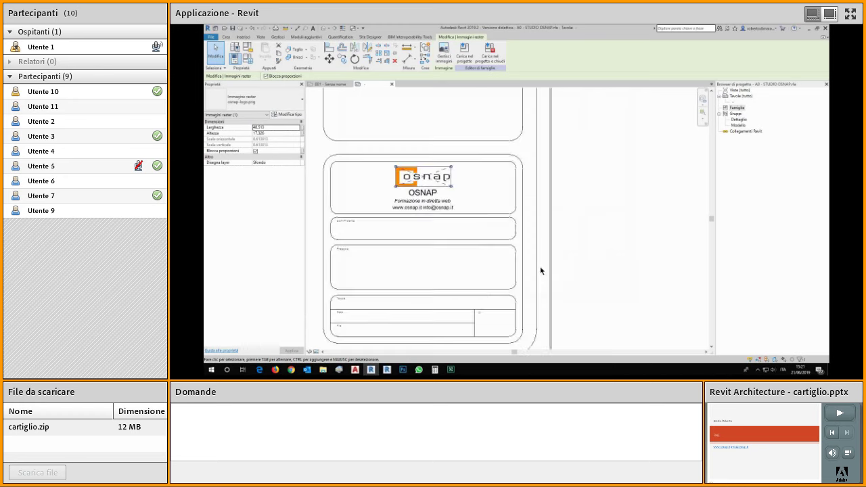
Step: Check the Sottocategoria of the vertical frame lines, finding one on Cartigli
click(549, 272)
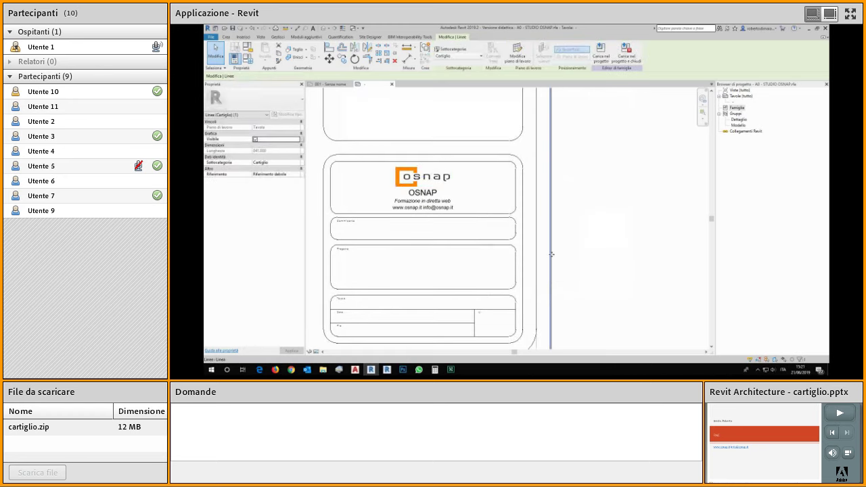
scroll(560, 253, up, 2)
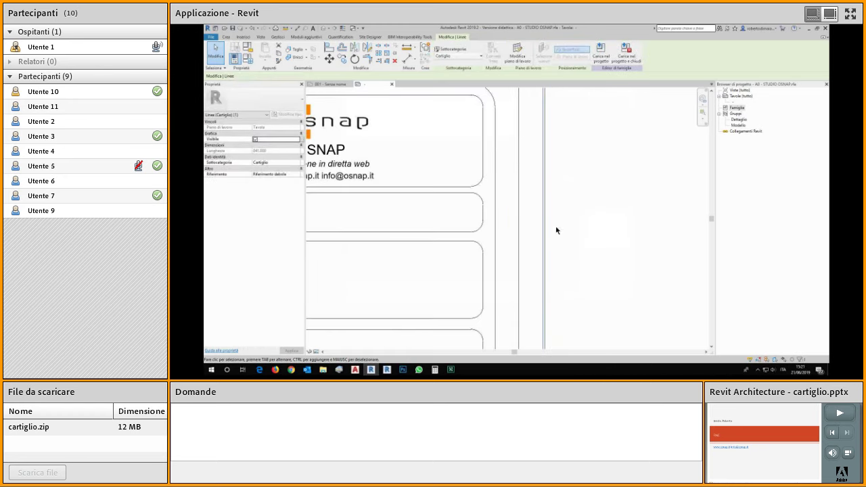
click(548, 220)
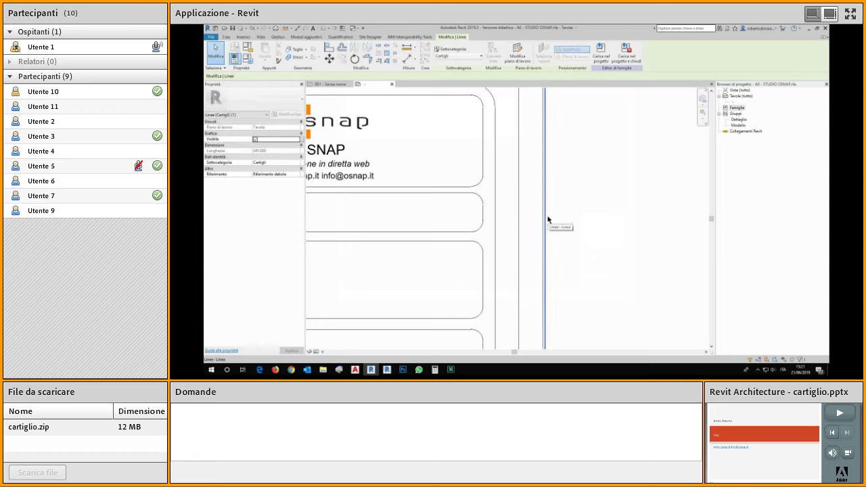
key(ctrl+z)
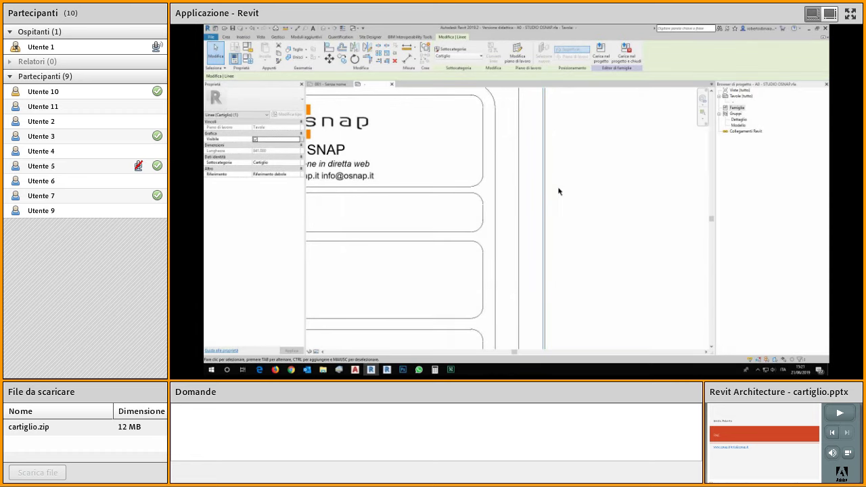
scroll(561, 190, down, 3)
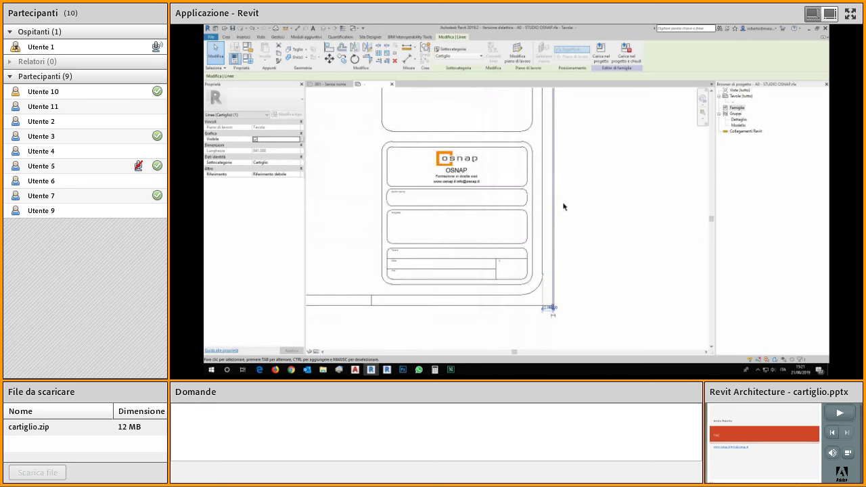
scroll(562, 205, up, 3)
key(Escape)
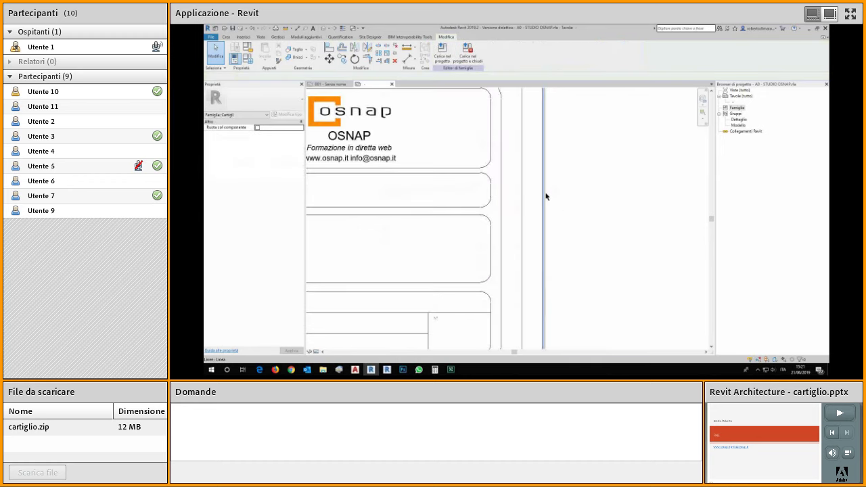
click(545, 197)
key(Escape)
click(547, 196)
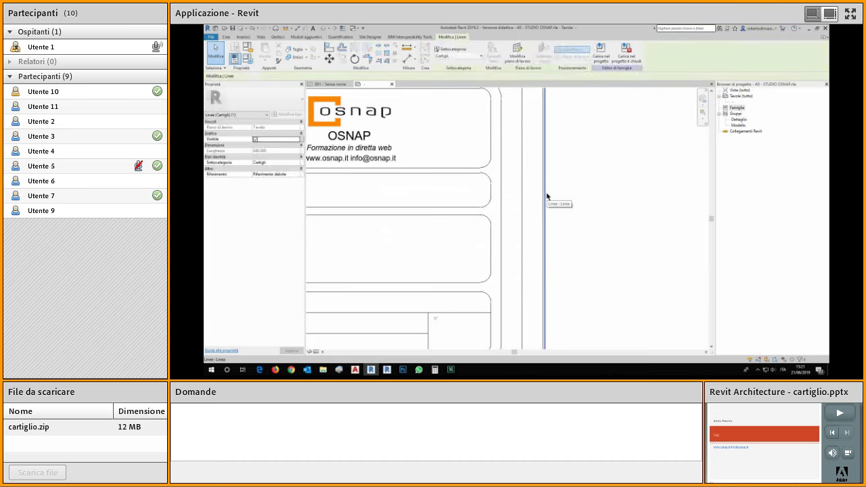
scroll(547, 196, down, 5)
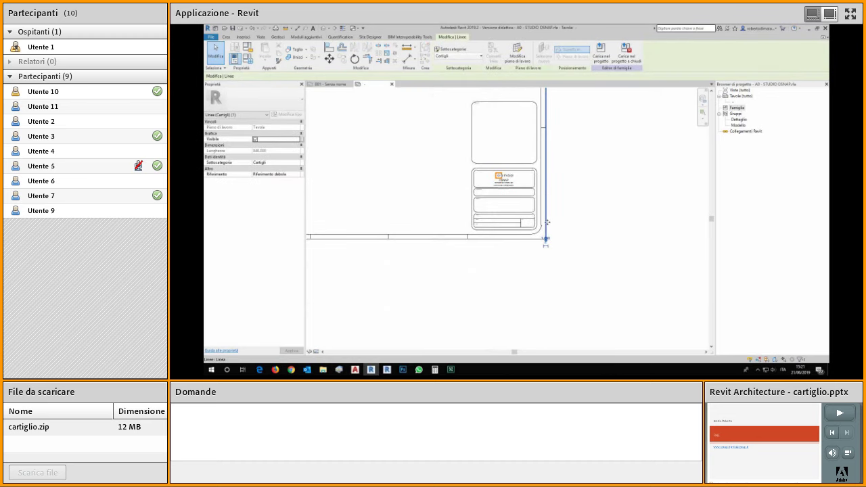
scroll(548, 222, up, 3)
scroll(555, 196, down, 2)
click(555, 195)
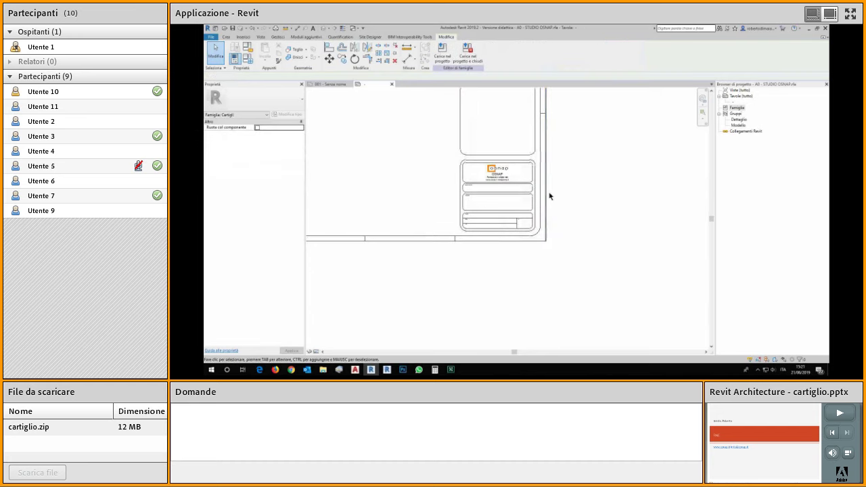
Step: Select the four outer border lines together as one chain using Tab
key(Tab)
scroll(548, 195, up, 4)
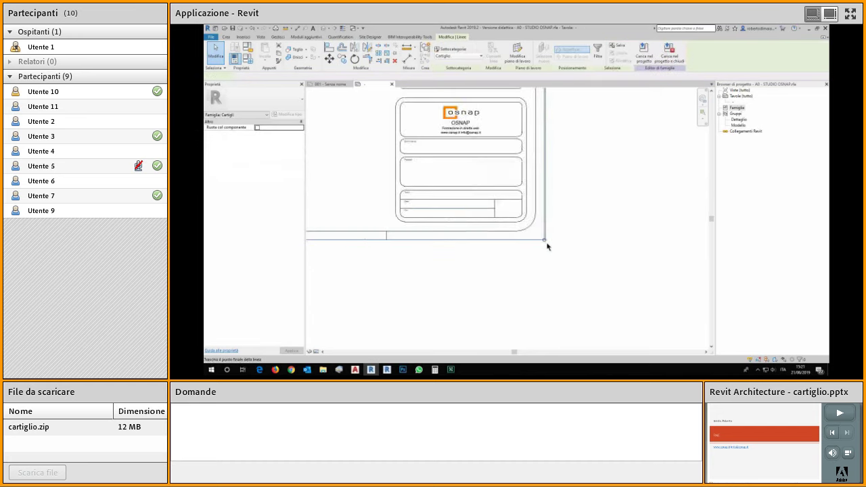
click(547, 245)
scroll(573, 224, down, 2)
scroll(588, 173, up, 4)
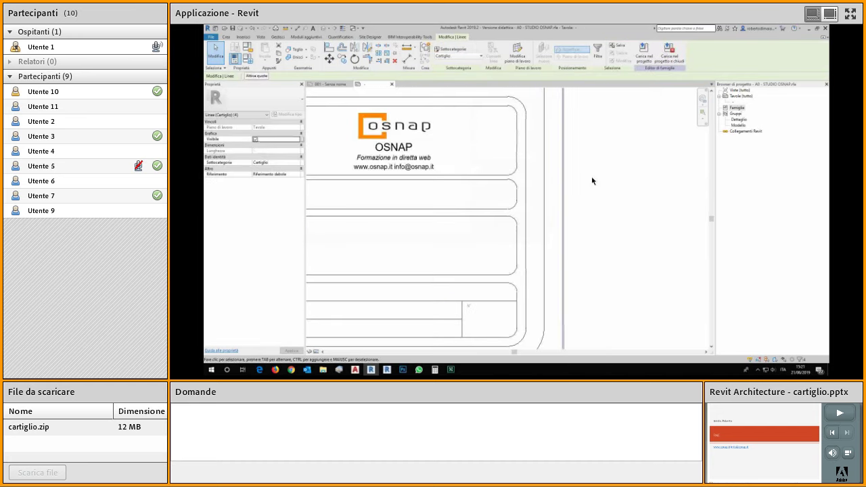
key(Escape)
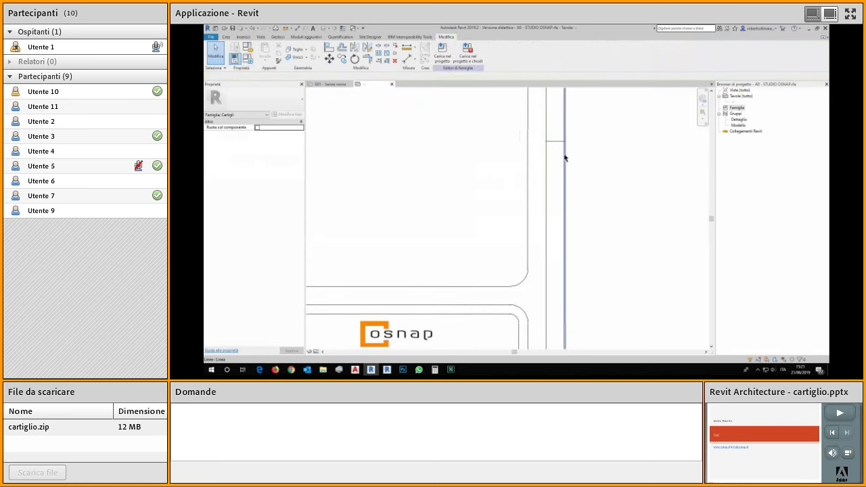
scroll(583, 223, down, 5)
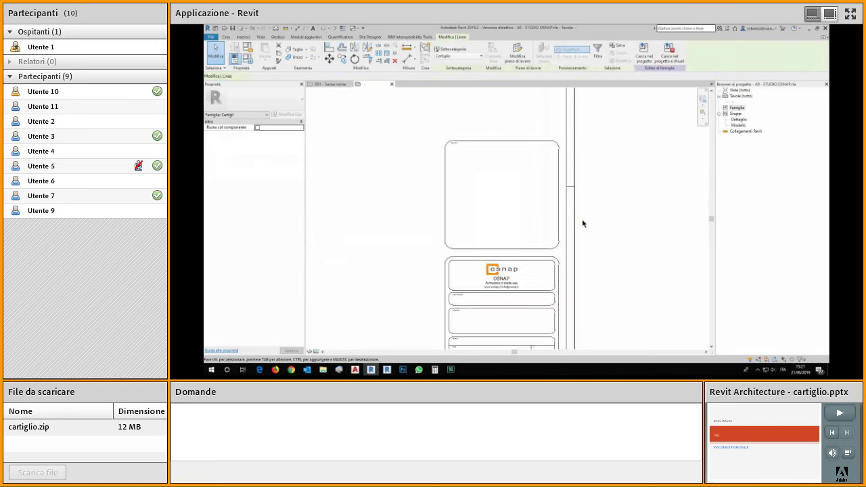
key(ctrl+Left)
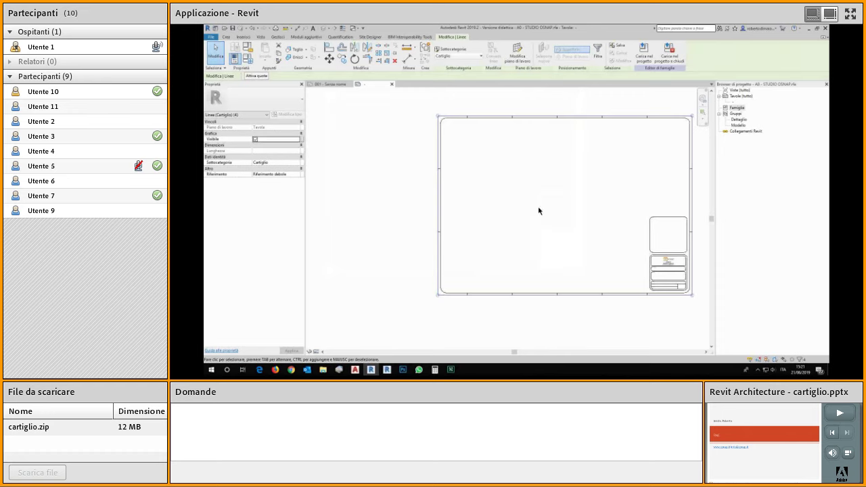
scroll(444, 307, up, 2)
scroll(480, 208, down, 1)
middle_drag(485, 201, 414, 219)
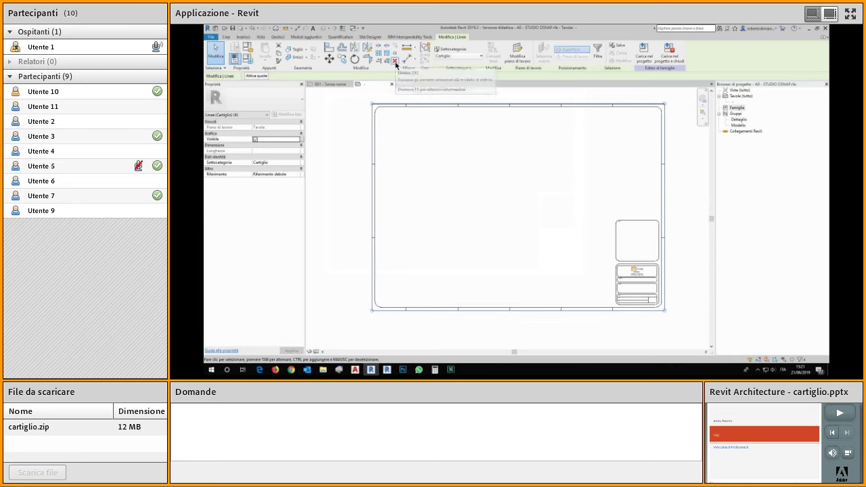
click(421, 193)
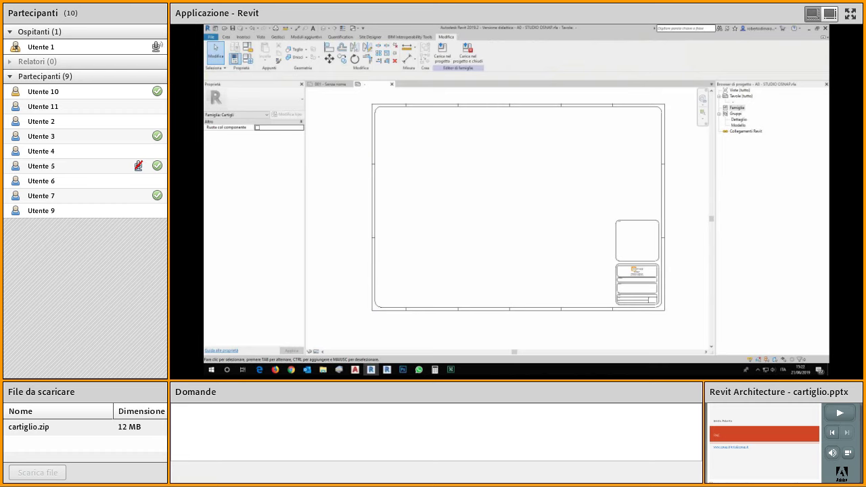
key(alt+Tab)
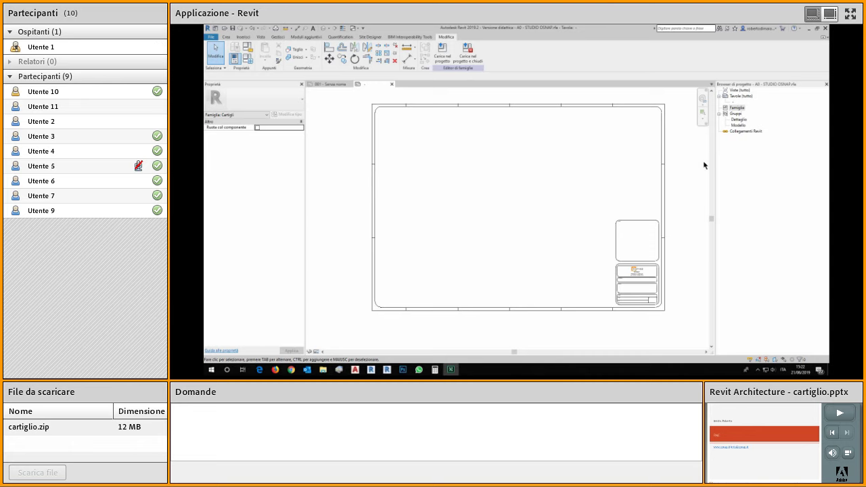
scroll(677, 241, up, 2)
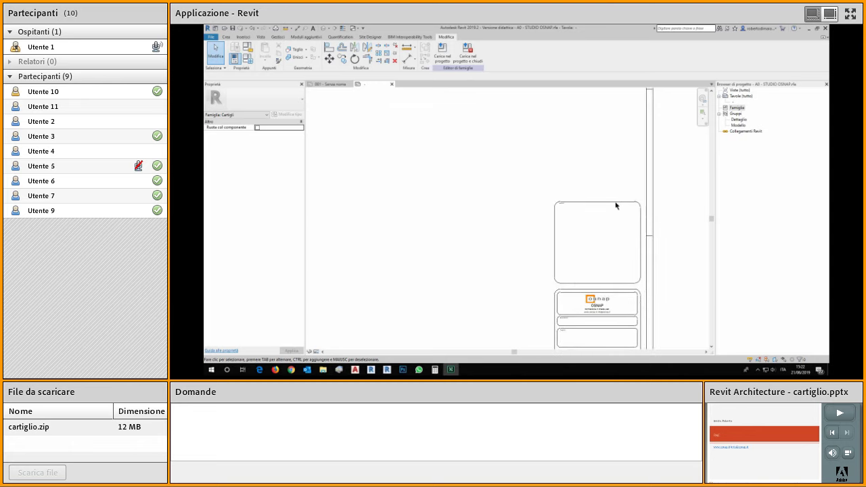
Step: Review the subcategory list for the box's top line twice, leaving it unchanged
click(616, 203)
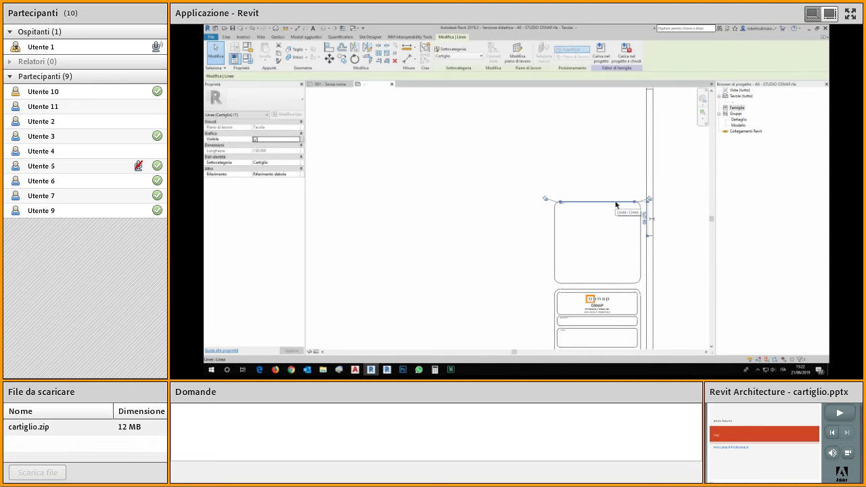
click(480, 55)
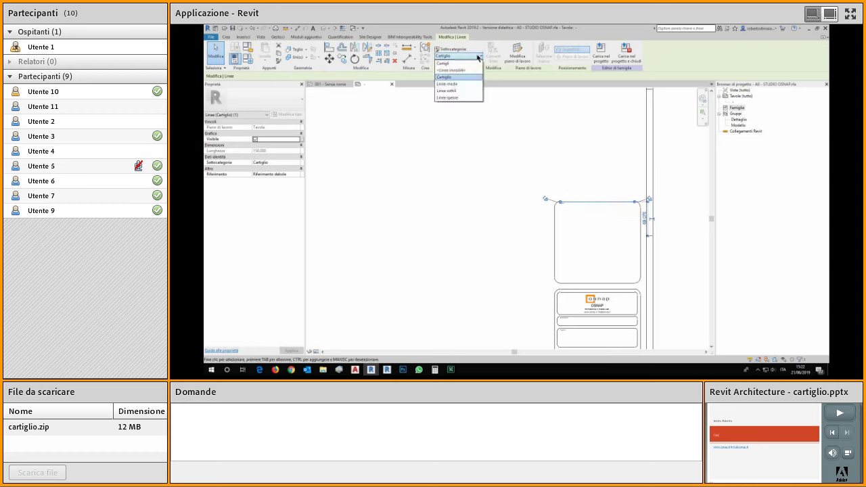
key(Escape)
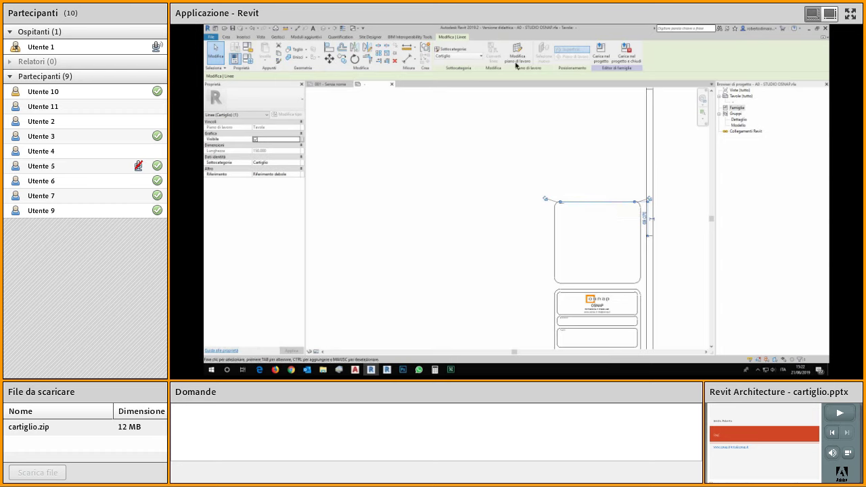
key(Escape)
click(582, 203)
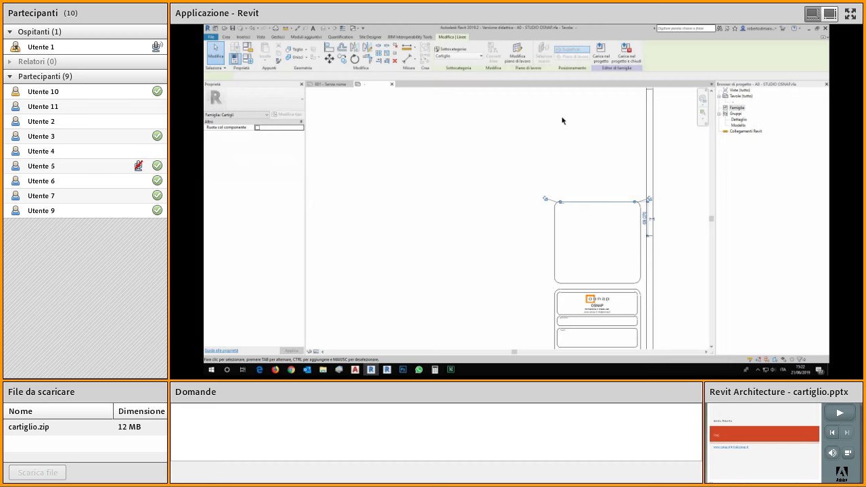
click(480, 56)
click(463, 84)
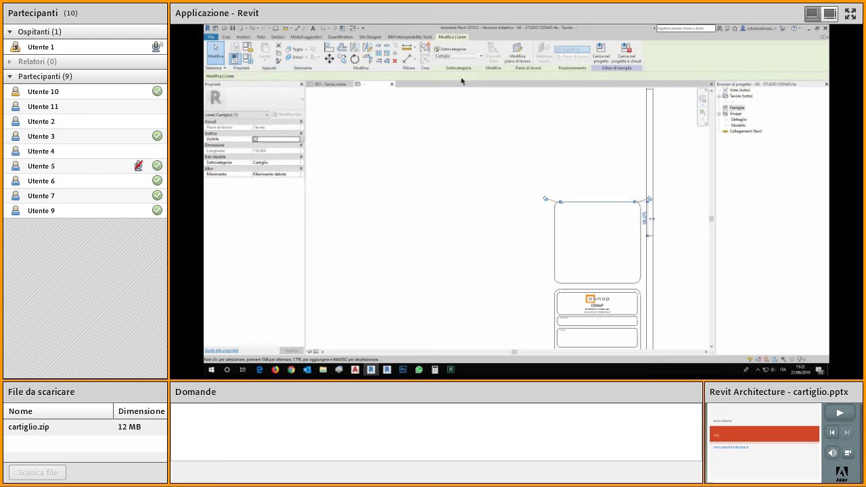
key(Escape)
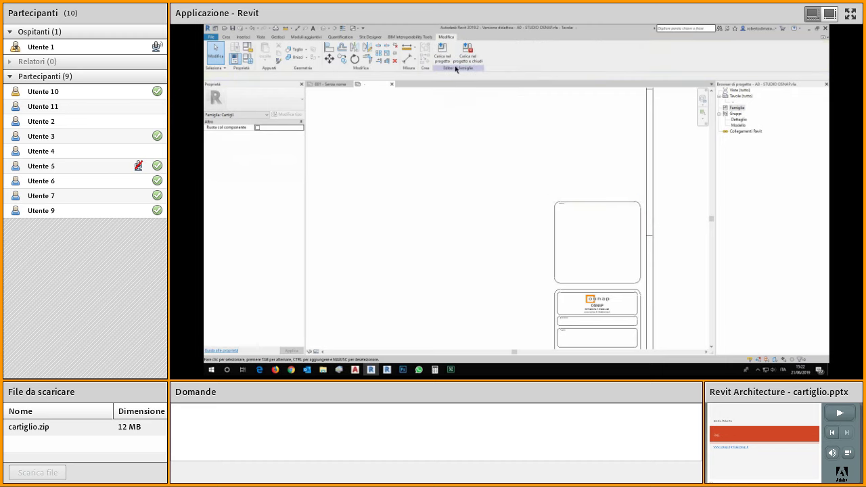
Step: Keep the whole box line chain on Cartiglio, then bring up Cartiglio.dwg in AutoCAD
click(587, 203)
key(Tab)
click(587, 205)
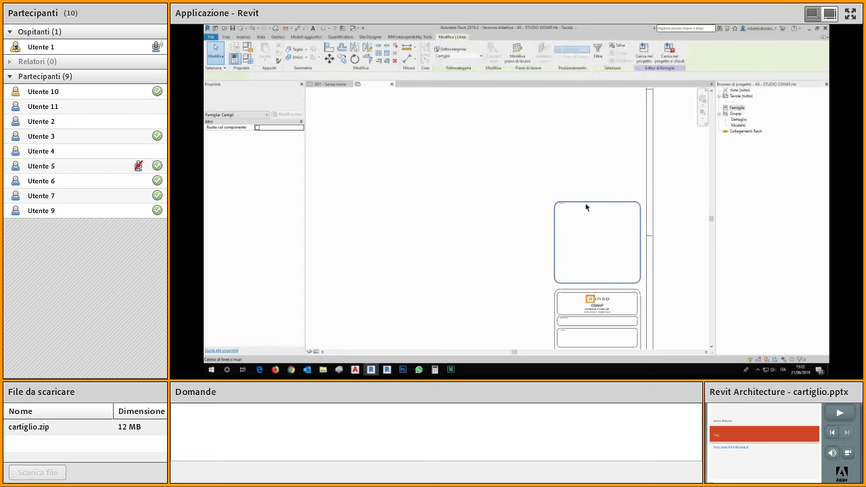
click(468, 60)
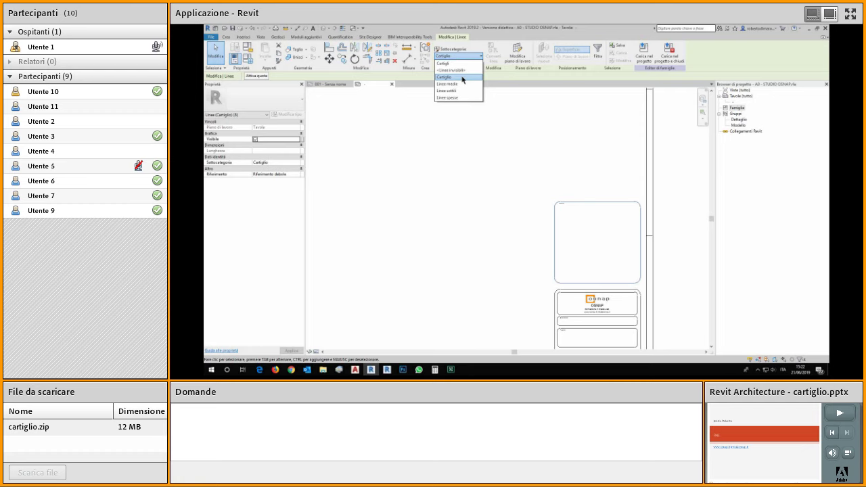
click(464, 77)
click(518, 147)
scroll(518, 149, down, 2)
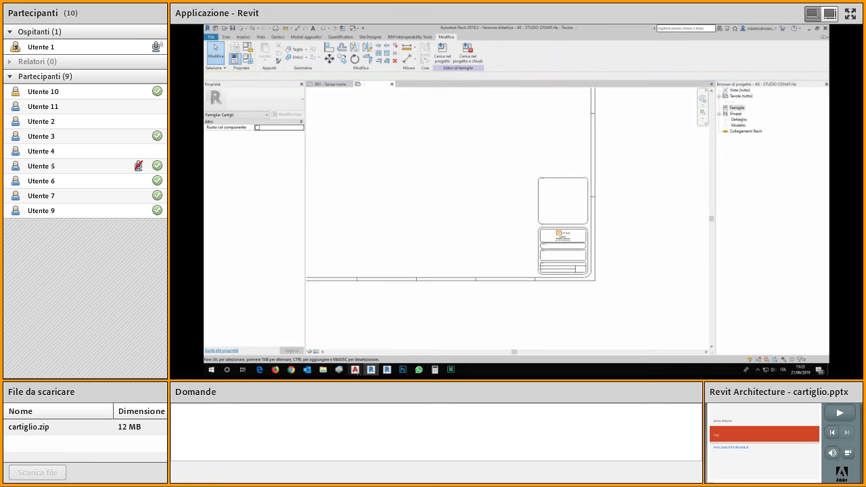
click(356, 370)
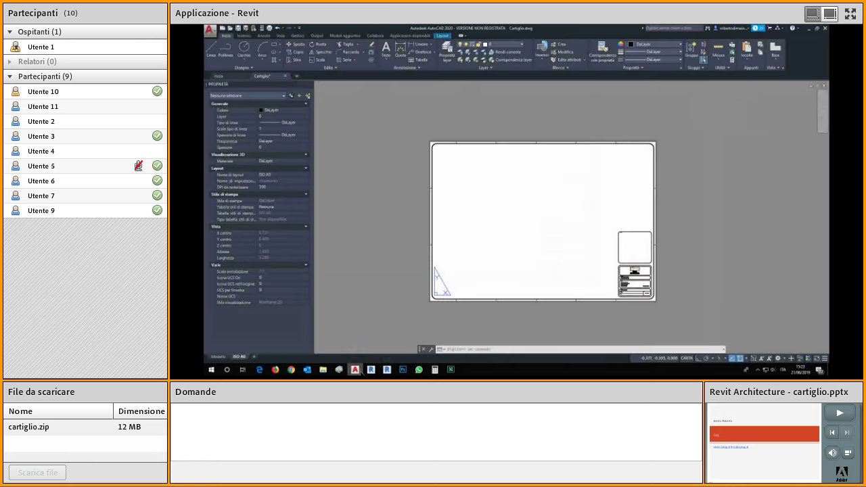
Step: Confirm the AutoCAD border polyline sits on the Cartiglio layer, then return to Revit
click(507, 144)
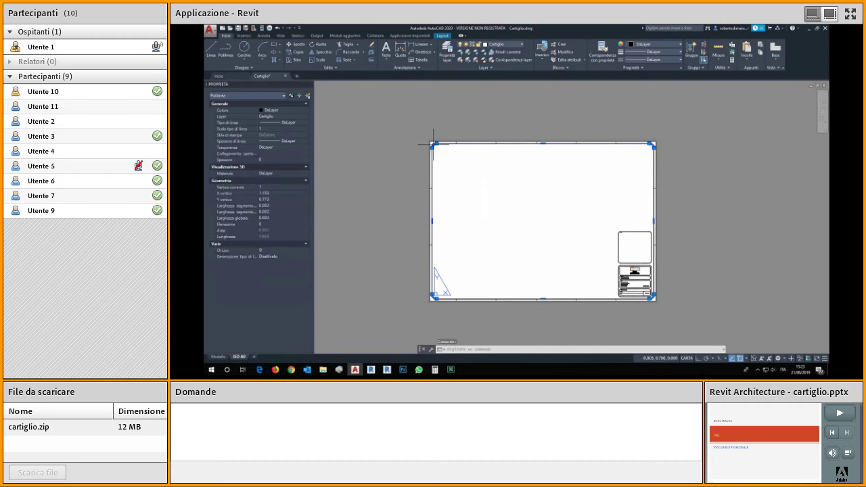
scroll(473, 145, up, 2)
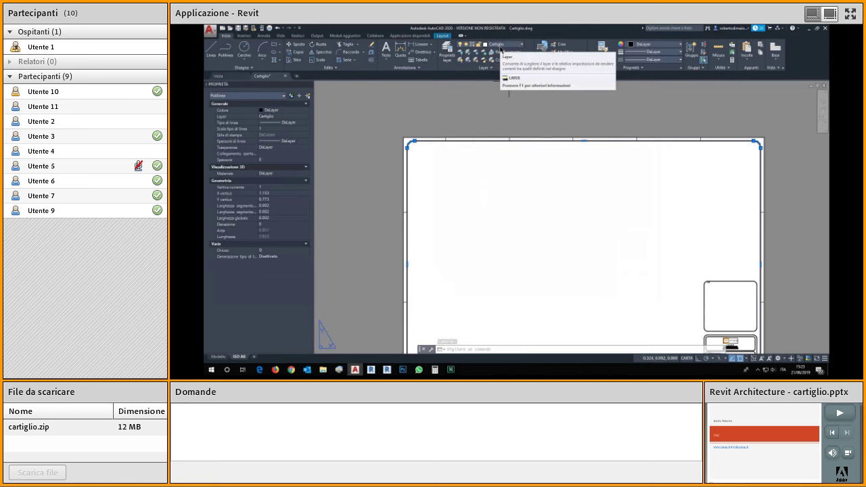
key(Escape)
key(Escape)
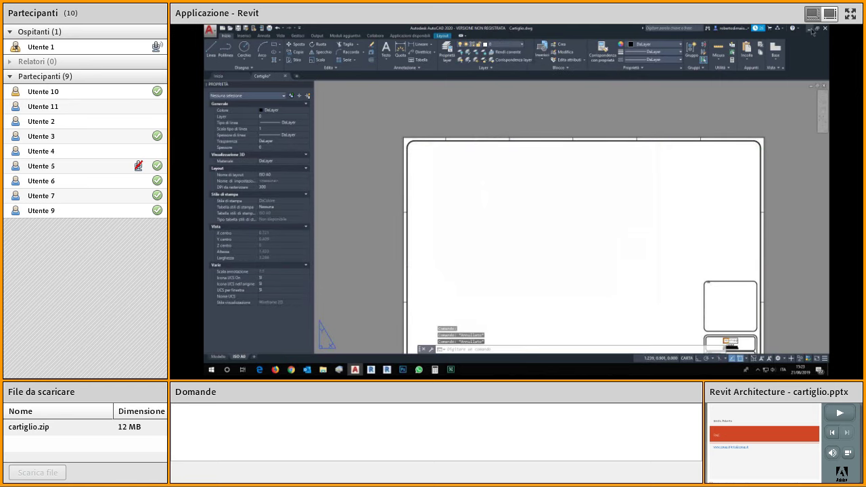
key(alt+Tab)
scroll(465, 155, down, 3)
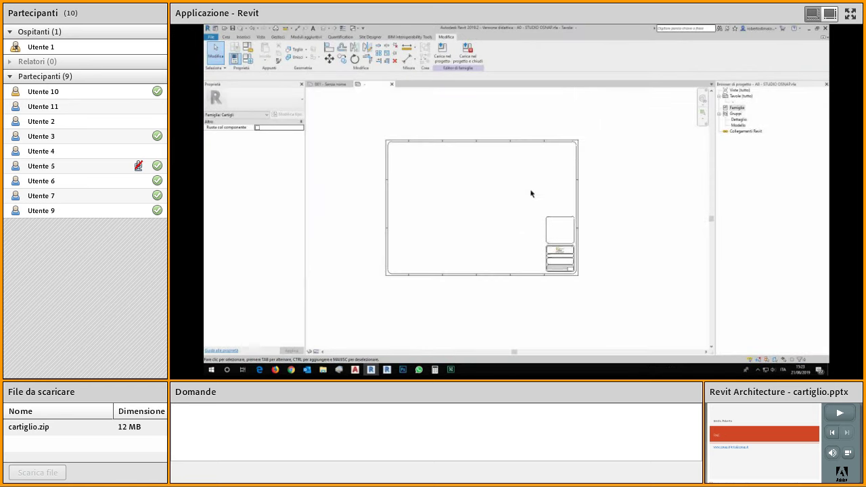
Step: Move the eight-line inner border chain from Cartiglio to the Linee medie subcategory
scroll(453, 185, up, 1)
key(Tab)
click(383, 132)
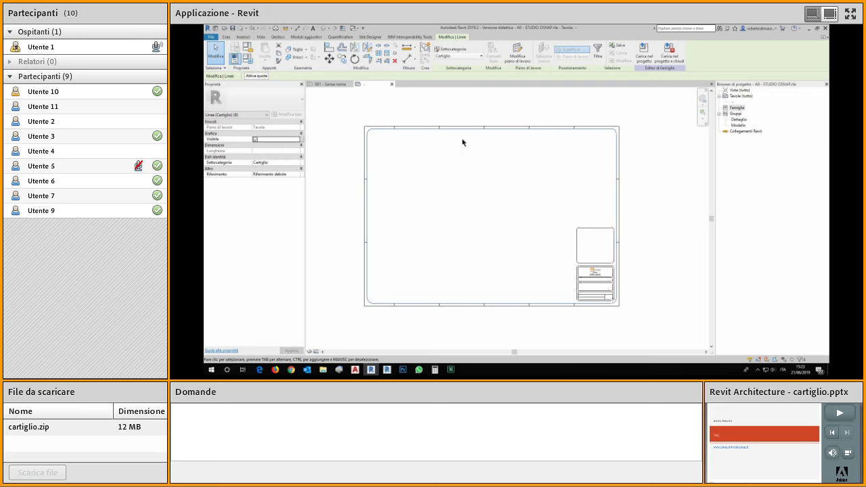
click(478, 56)
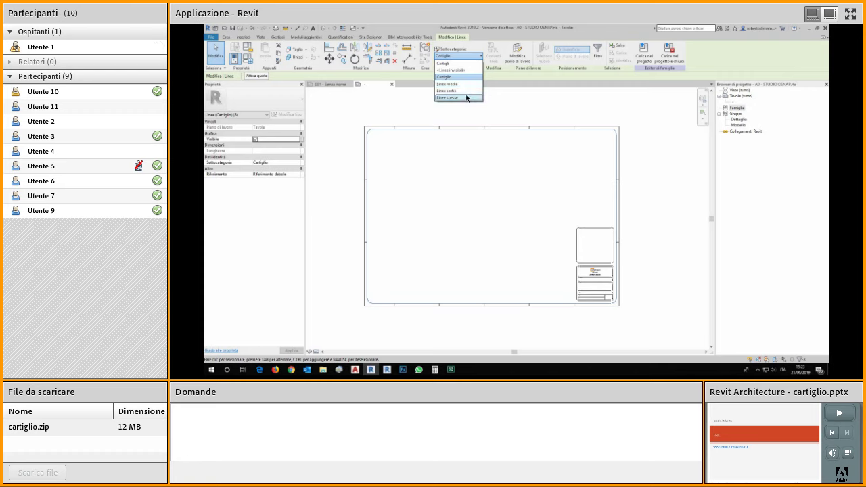
click(468, 85)
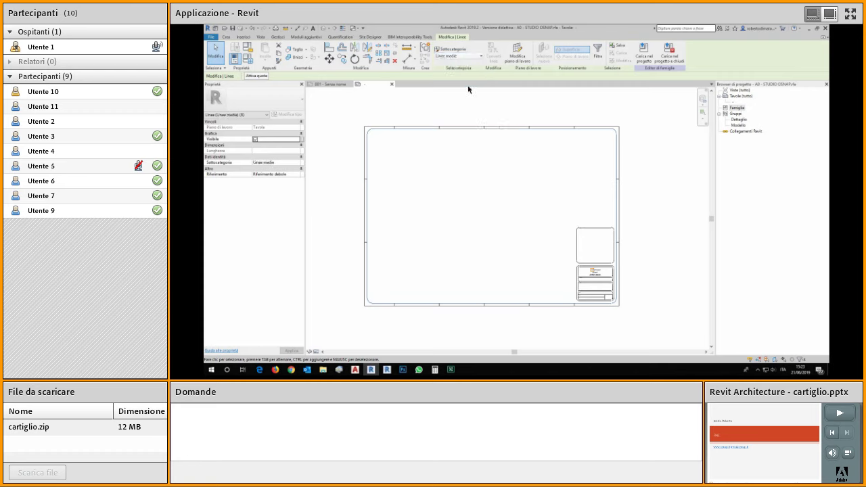
click(515, 169)
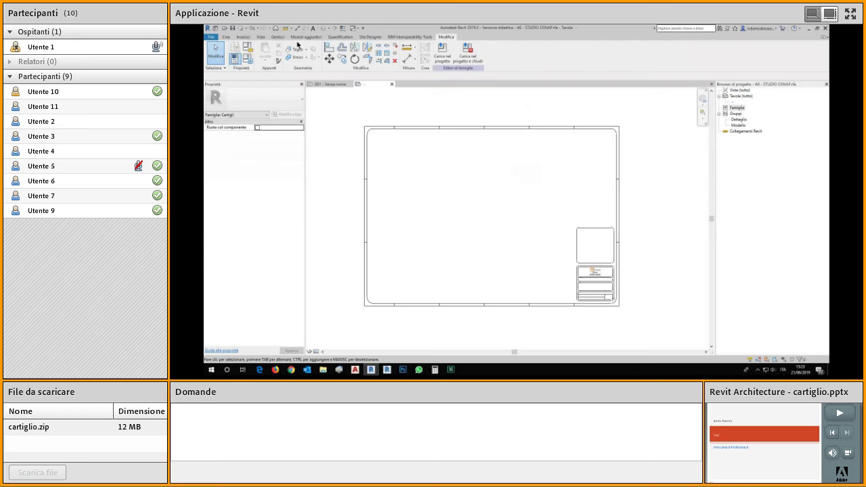
click(278, 36)
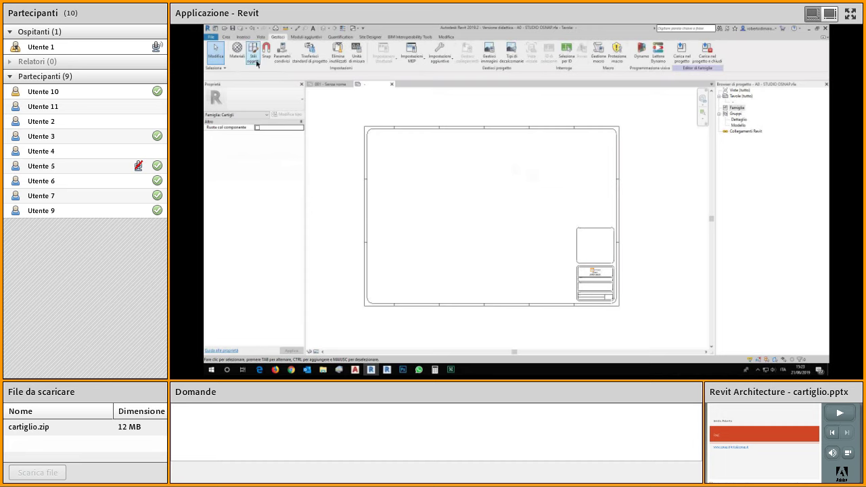
click(253, 56)
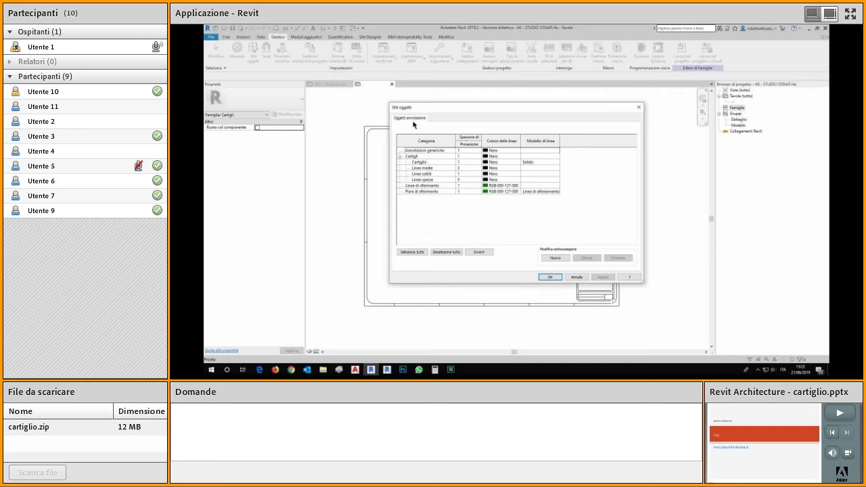
click(419, 158)
click(425, 162)
shift+click(429, 169)
shift+click(430, 174)
shift+click(431, 180)
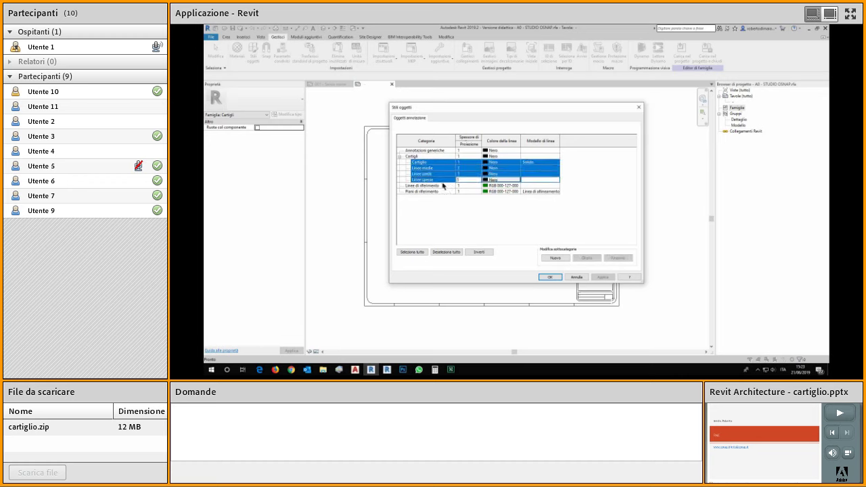
click(431, 163)
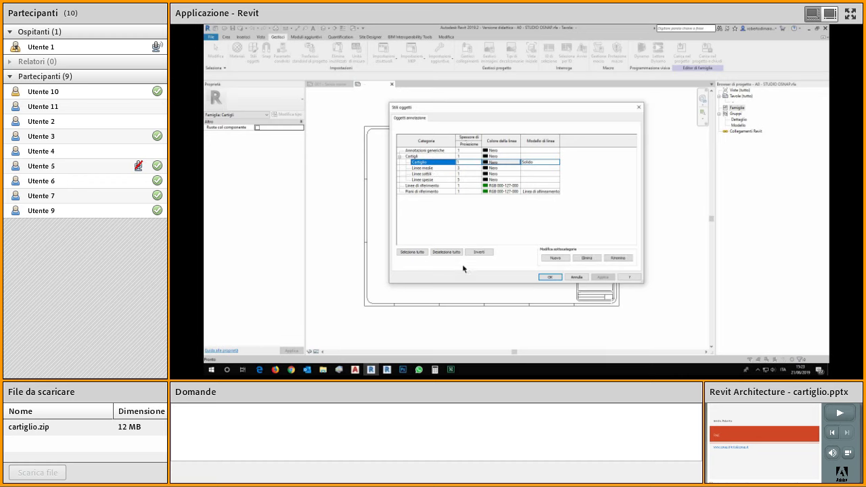
click(468, 163)
click(479, 163)
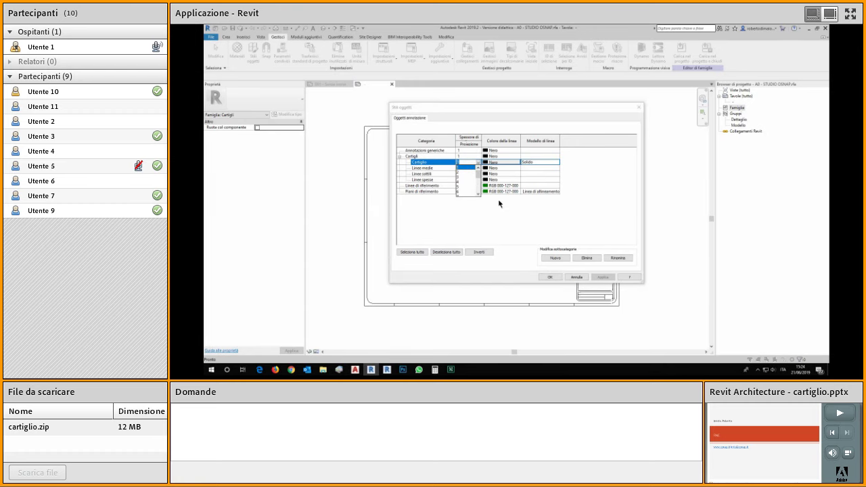
click(482, 163)
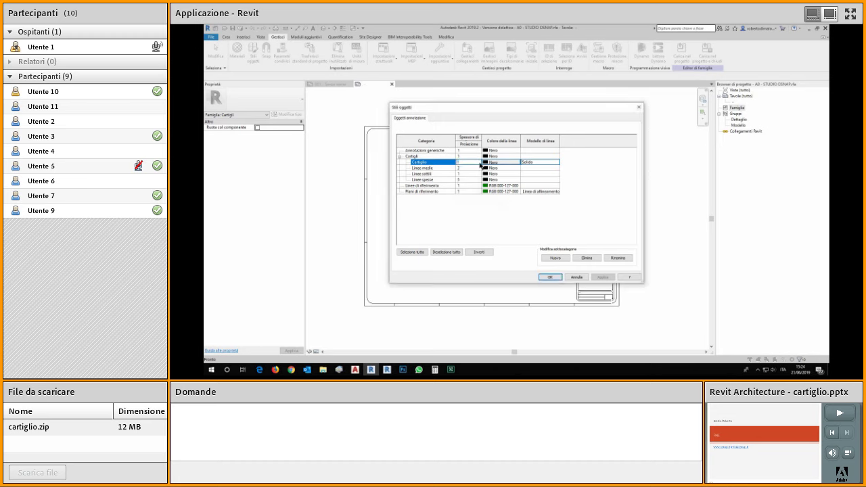
click(480, 164)
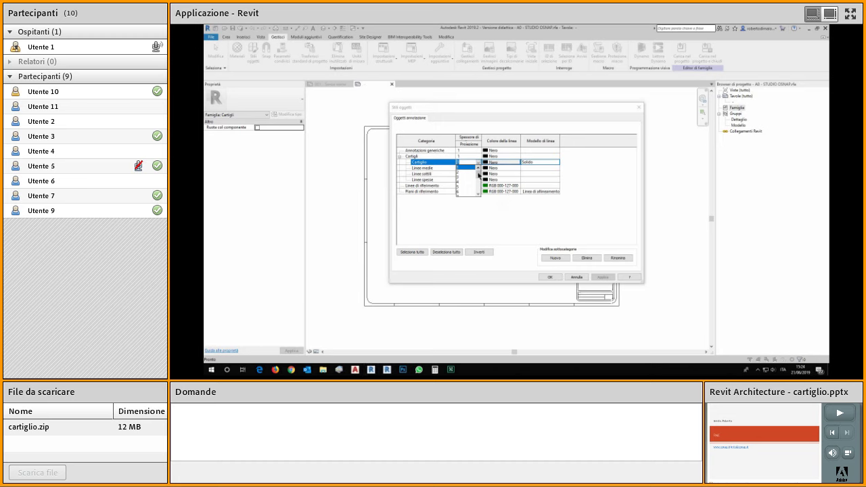
drag(479, 176, 470, 200)
click(487, 212)
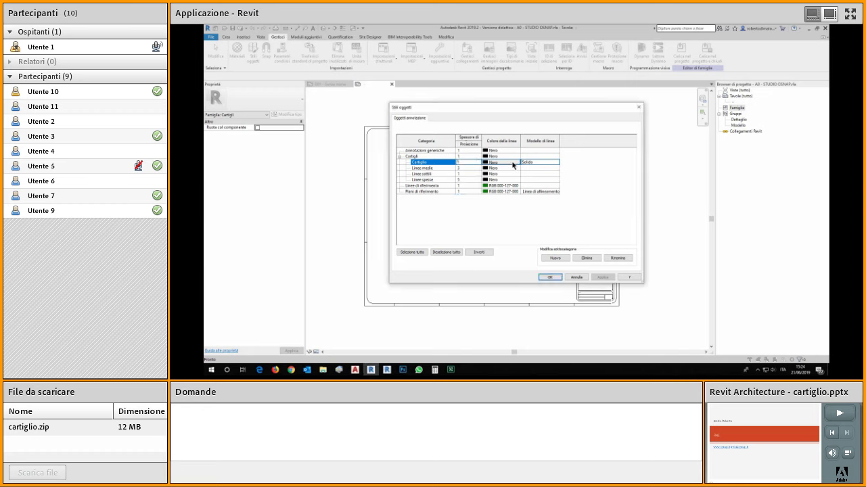
click(542, 164)
click(550, 277)
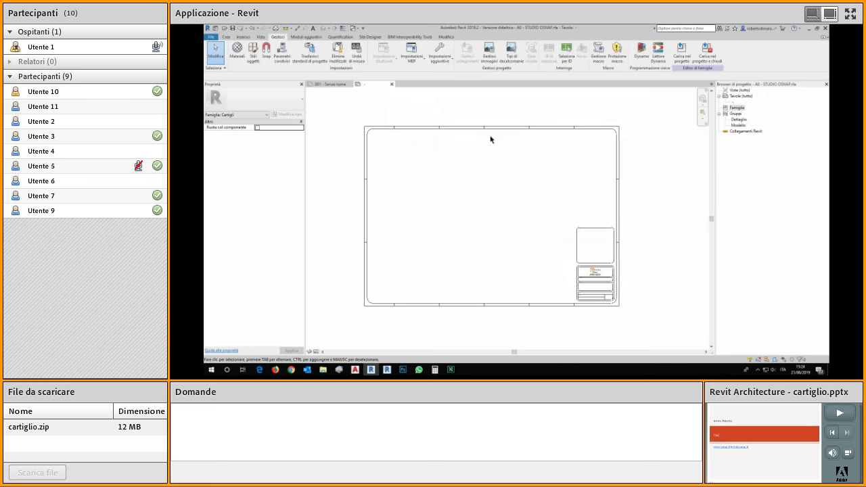
Step: Assign the title-block box outline chain to the Linee medie subcategory
scroll(491, 140, up, 1)
scroll(447, 138, down, 1)
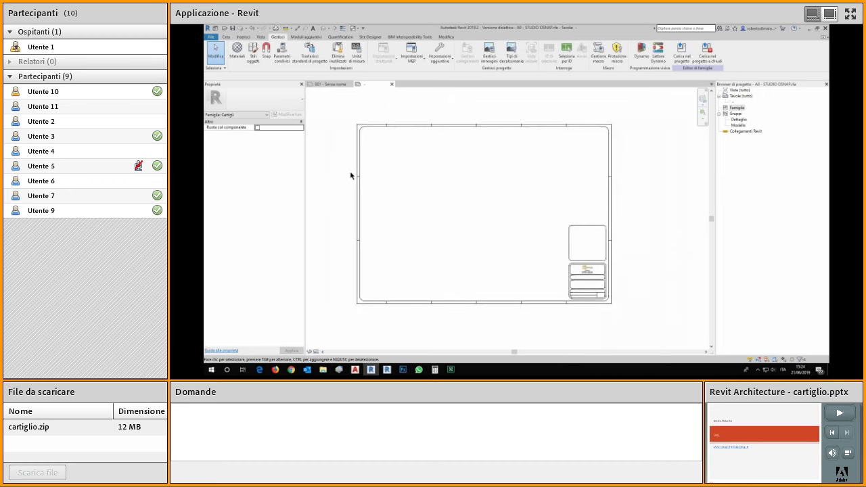
scroll(352, 176, up, 2)
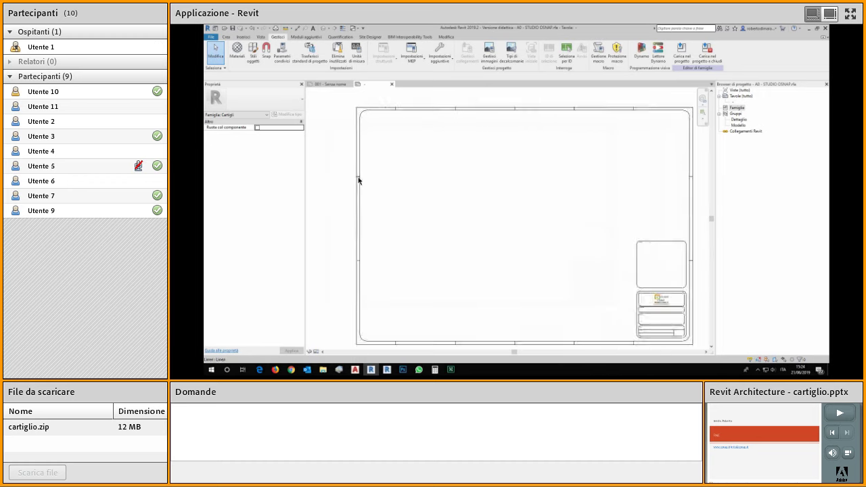
click(423, 105)
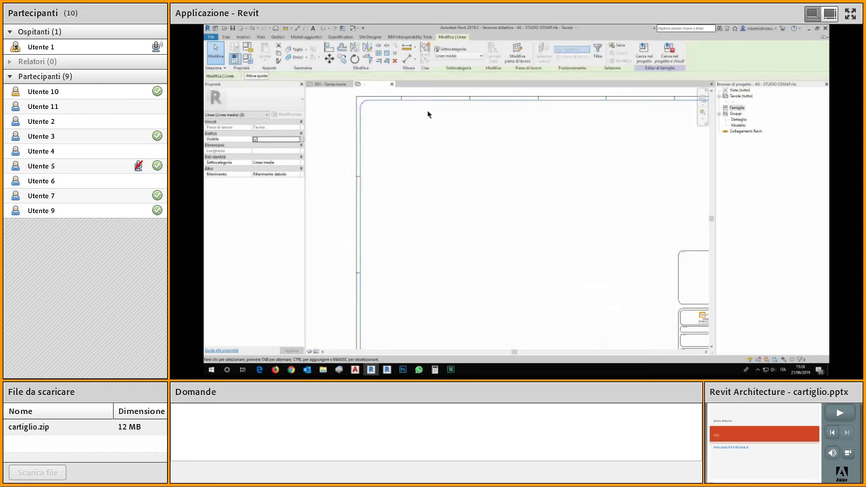
key(Escape)
scroll(375, 148, down, 3)
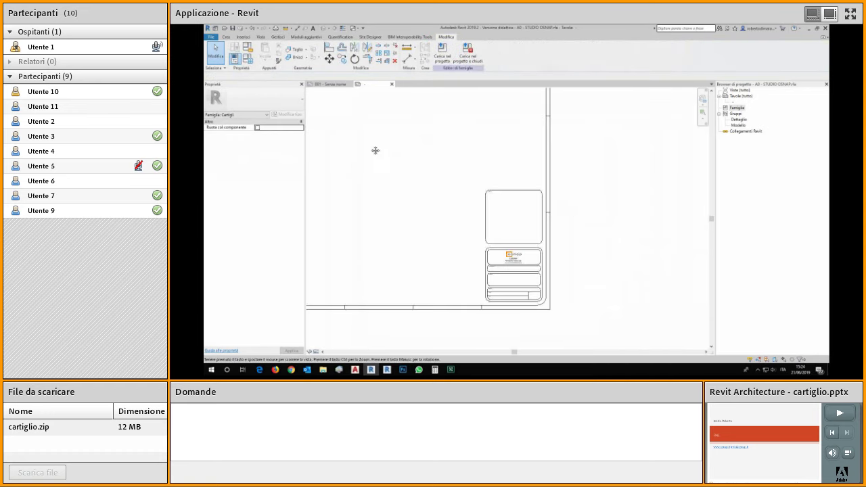
scroll(476, 216, up, 3)
key(Tab)
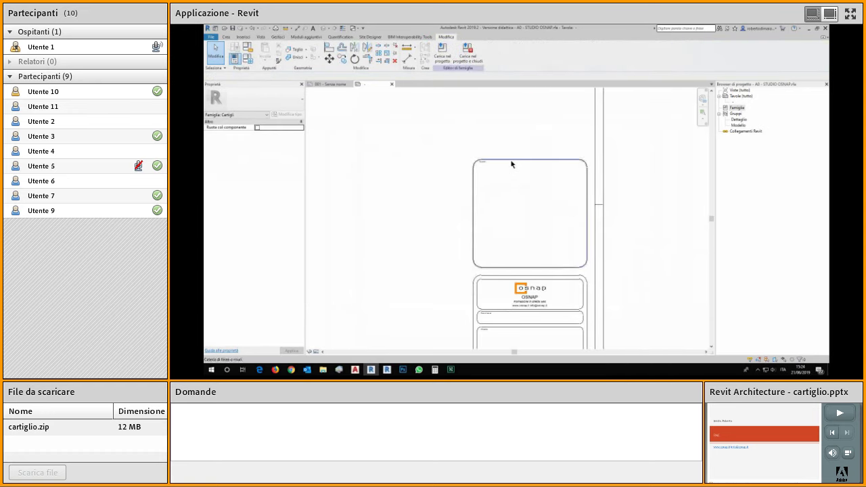
click(512, 164)
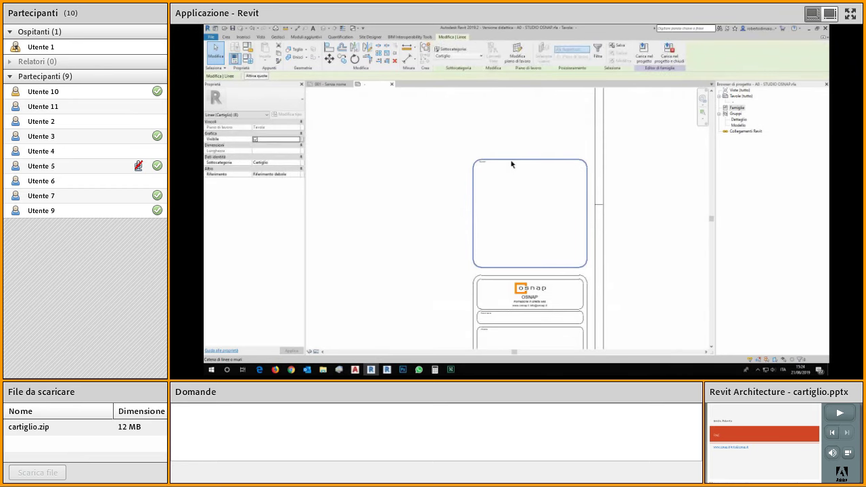
click(474, 55)
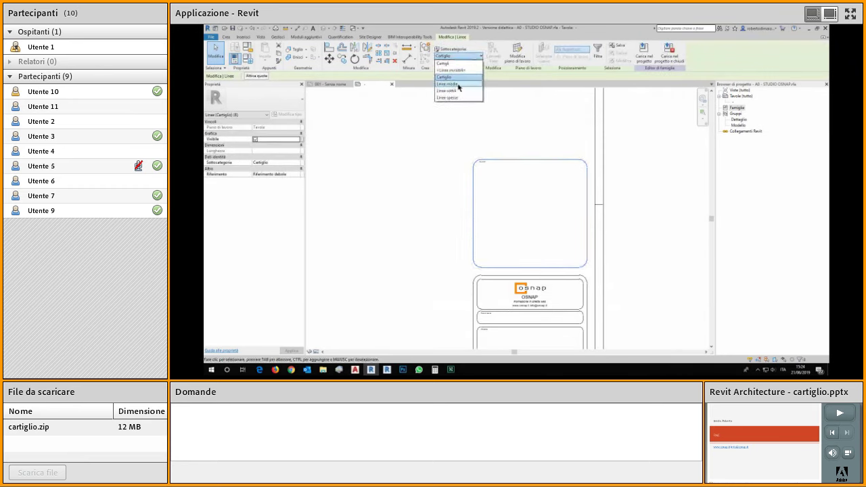
click(460, 84)
Step: Assign the rounded outline chain to Linee medie as well
middle_drag(501, 244, 493, 163)
scroll(493, 140, down, 1)
scroll(496, 163, up, 2)
click(490, 115)
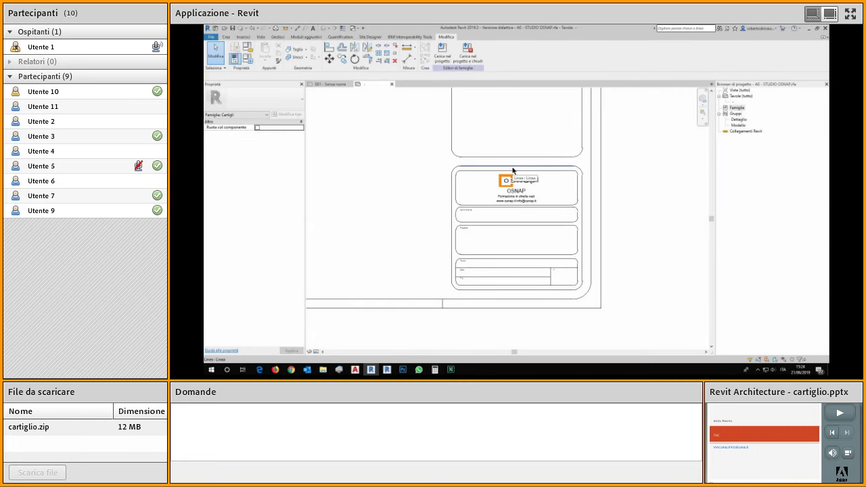
key(Tab)
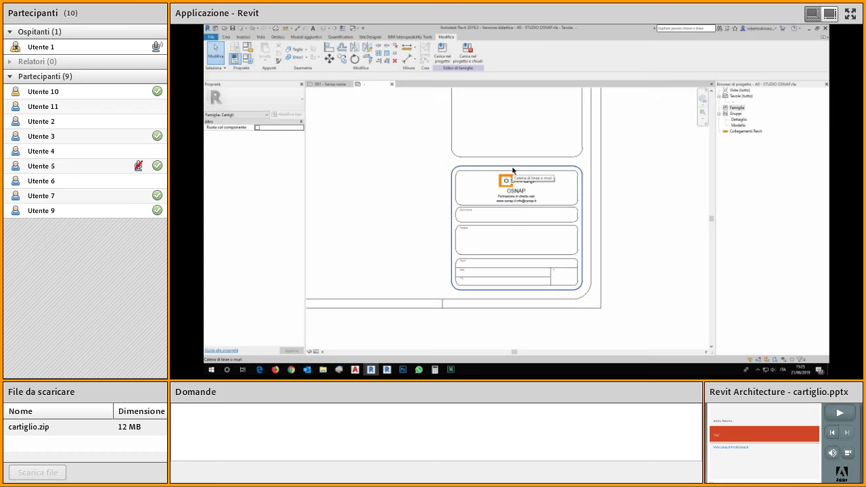
click(513, 171)
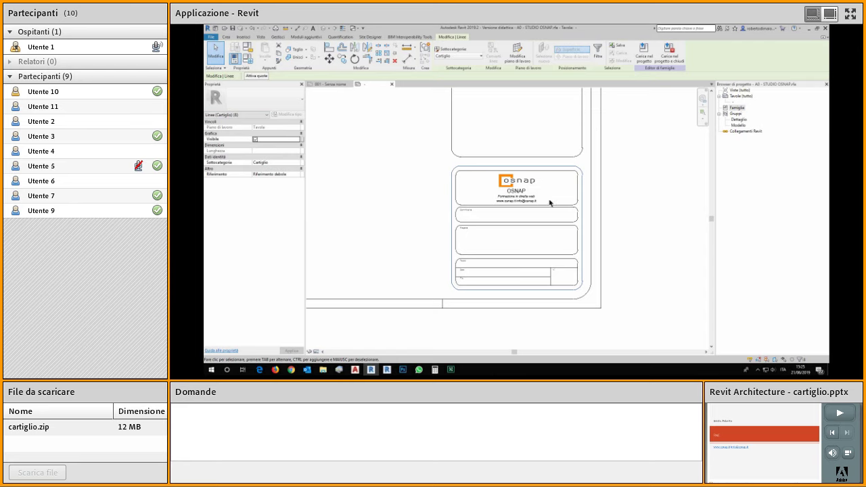
click(480, 56)
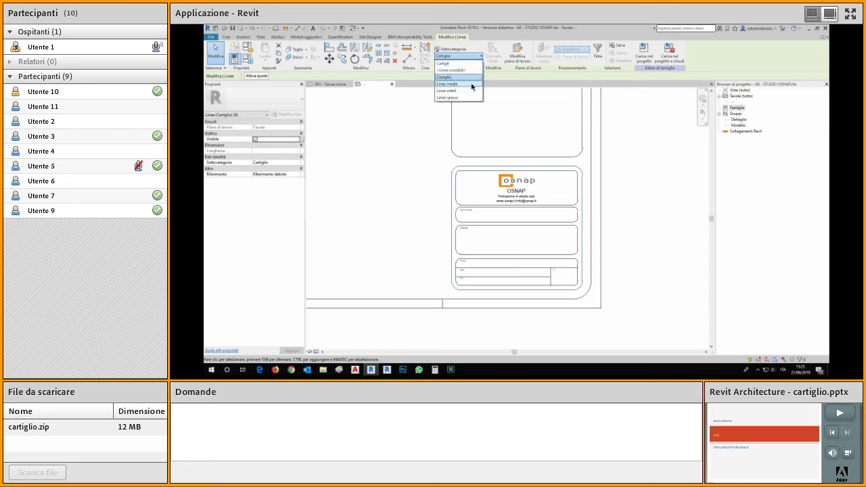
click(472, 84)
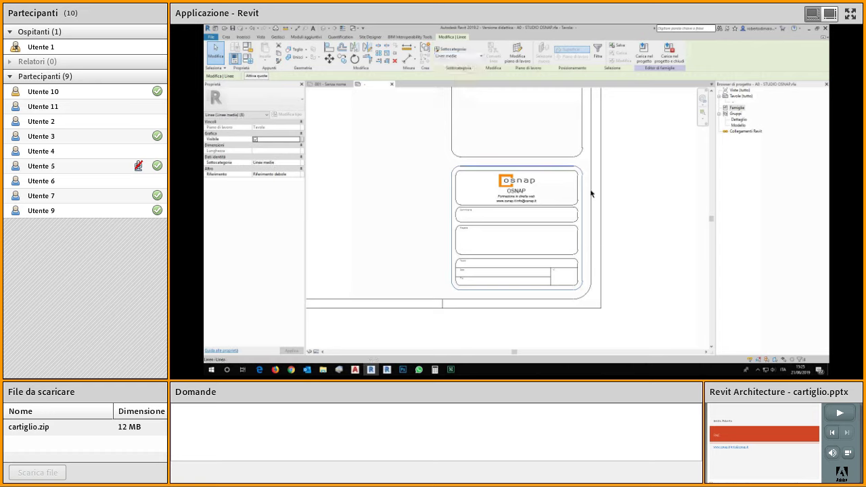
key(Escape)
Step: Put the logo, Denominazione and Immagine box outlines on Linee medie
scroll(564, 205, up, 1)
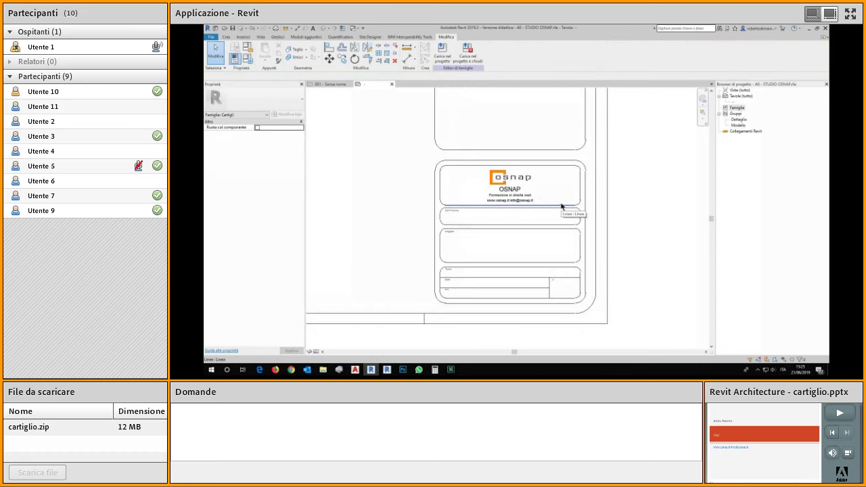
key(Tab)
click(562, 206)
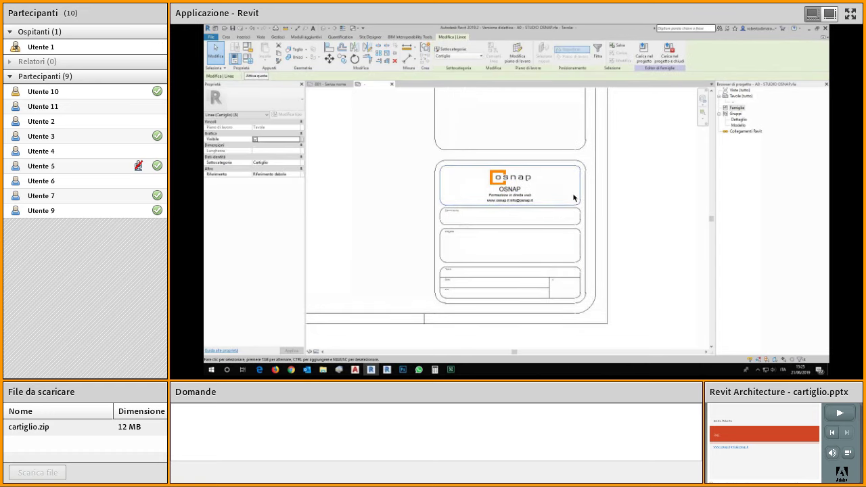
click(467, 56)
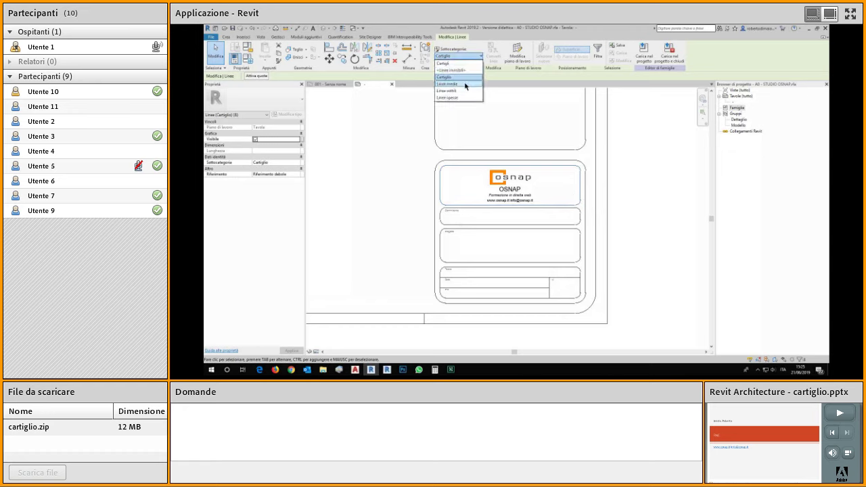
click(465, 85)
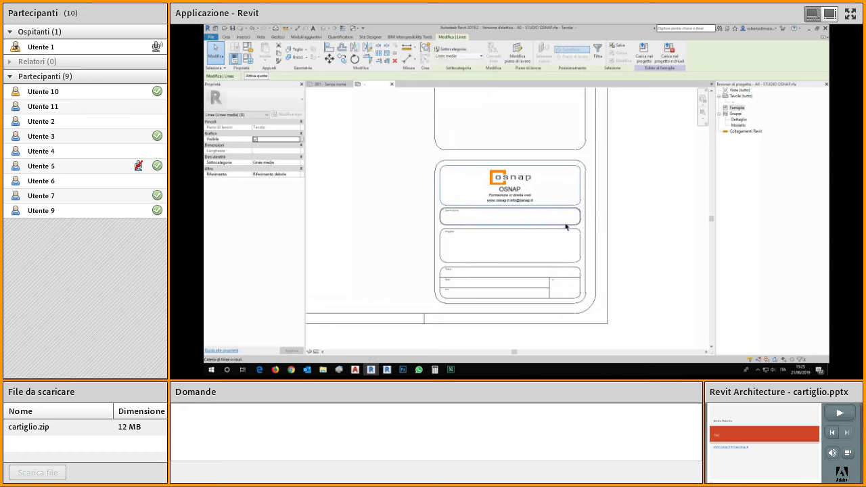
click(567, 227)
click(465, 56)
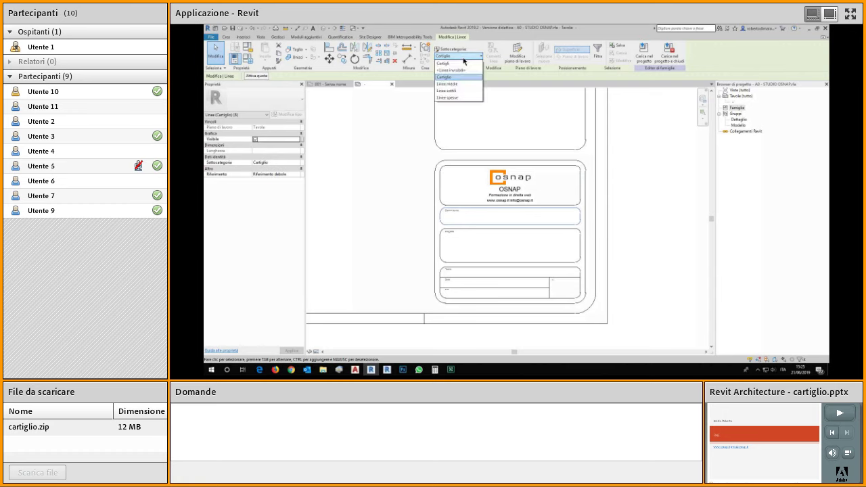
click(462, 84)
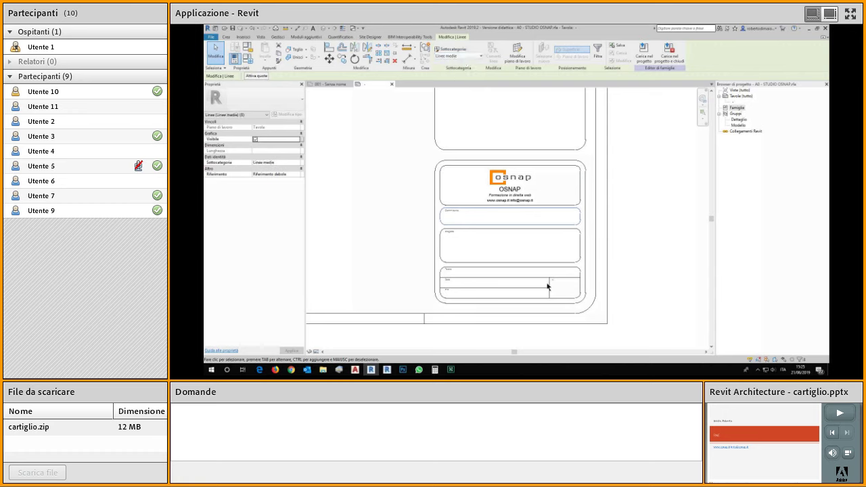
click(570, 266)
click(480, 57)
click(460, 84)
key(Escape)
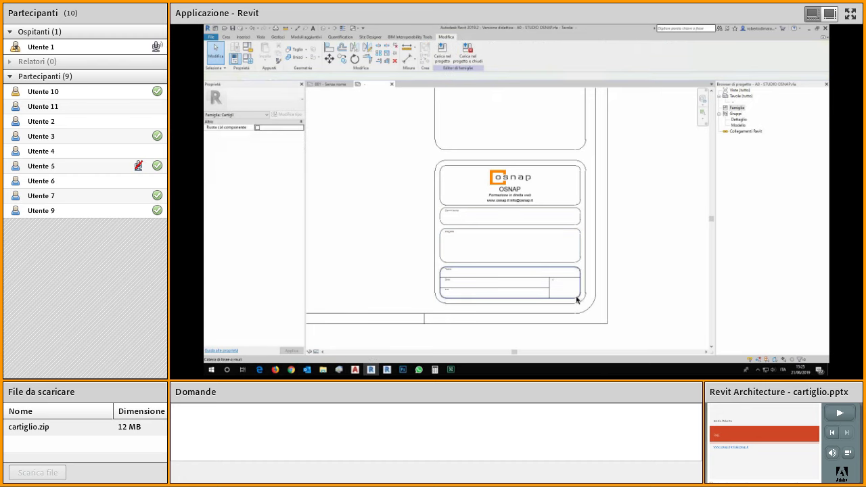
click(577, 300)
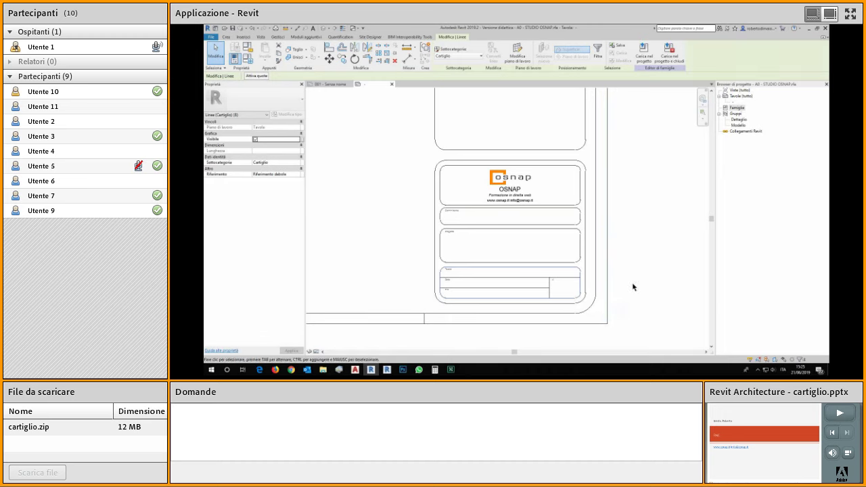
scroll(633, 287, up, 1)
Step: Window-select the lower title-block boxes and filter out Note di testo, keeping only lines
scroll(482, 289, up, 2)
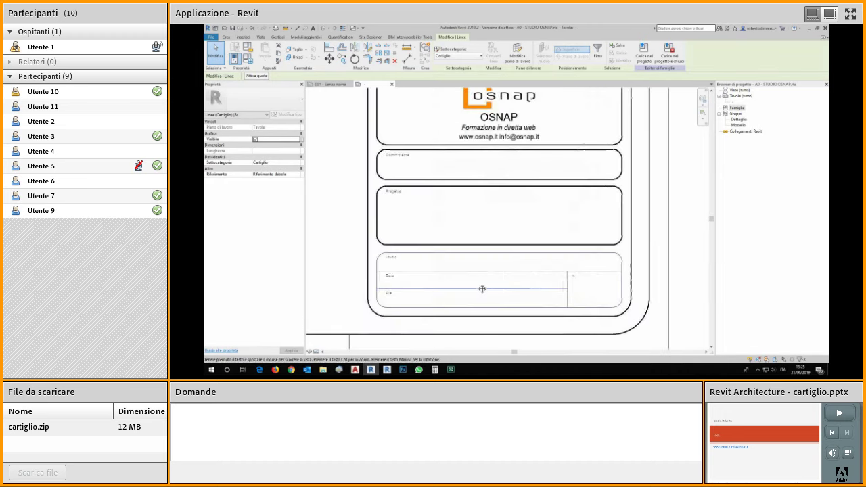
middle_drag(482, 289, 487, 266)
key(Escape)
drag(361, 220, 644, 301)
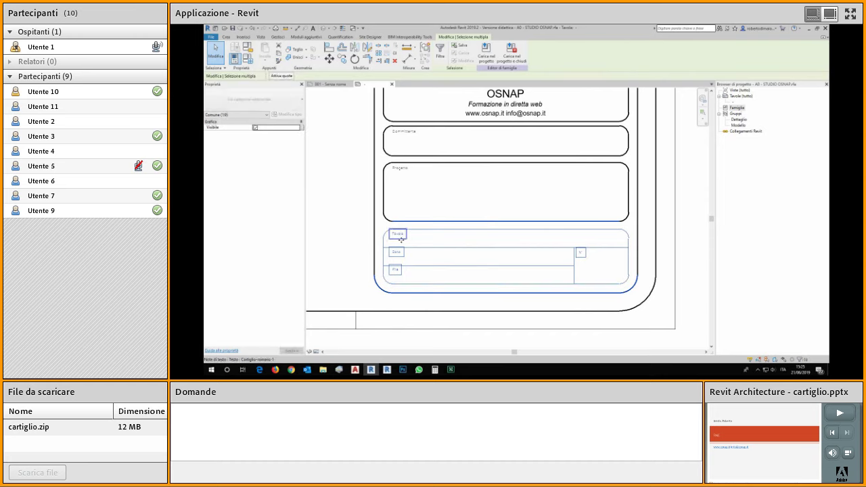
key(ctrl)
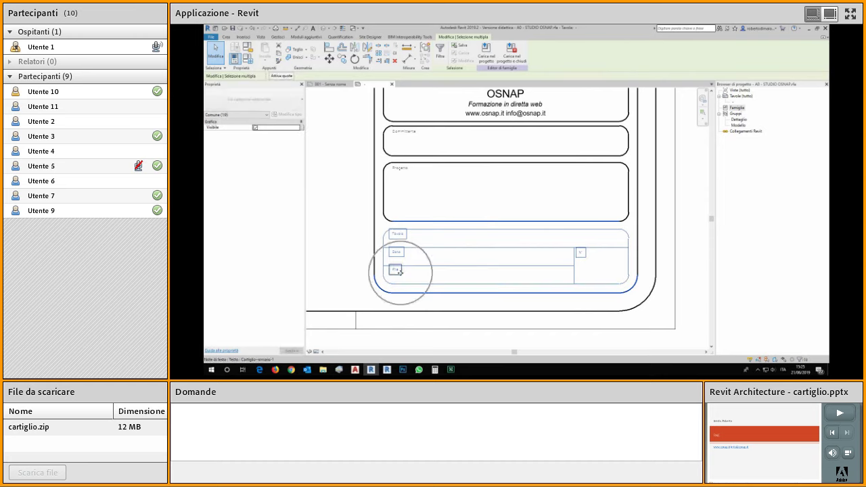
click(440, 59)
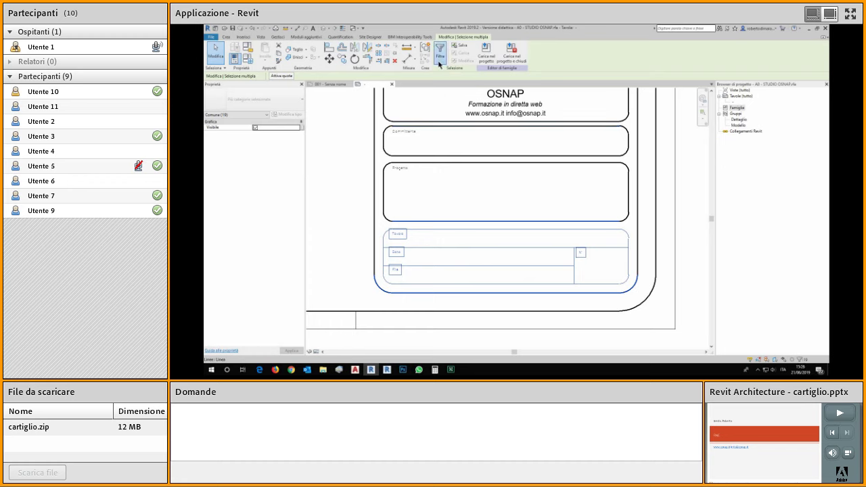
click(459, 166)
key(ctrl)
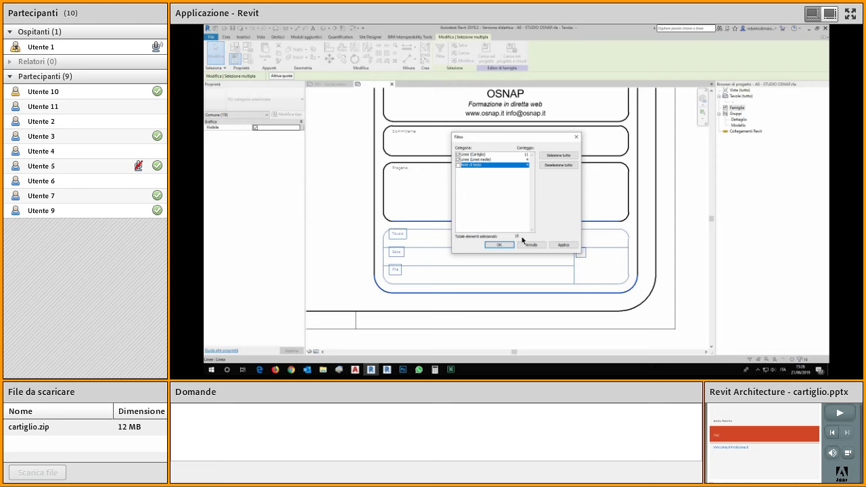
click(499, 245)
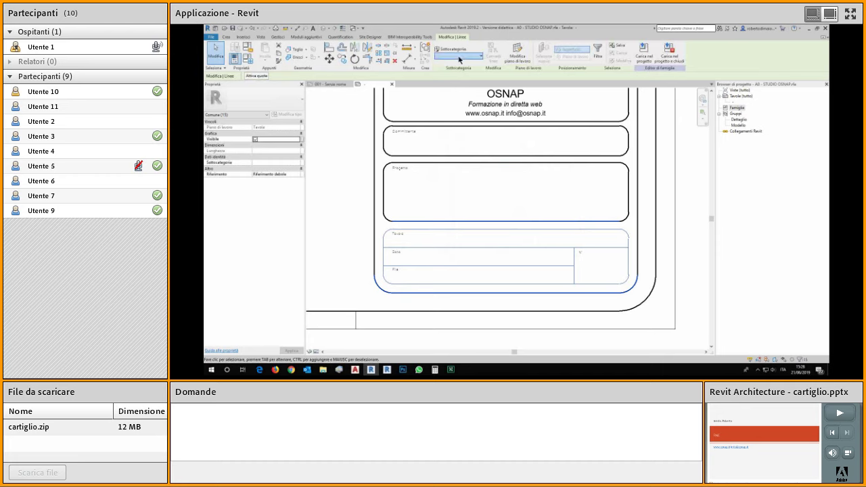
Step: Assign the selected lower-box outlines to the Linee medie subcategory
click(459, 56)
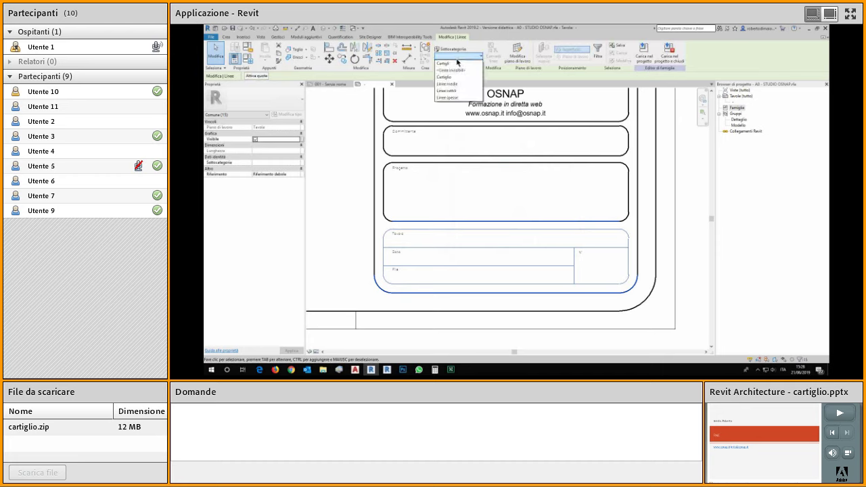
click(458, 84)
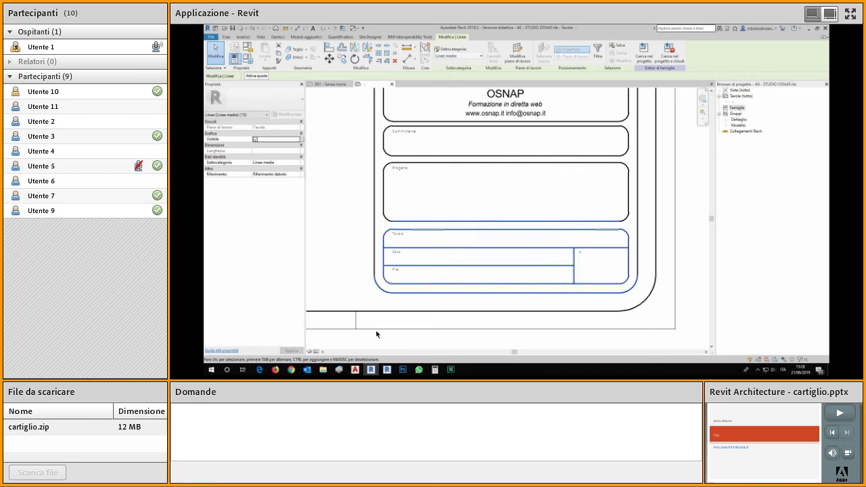
click(409, 297)
scroll(410, 292, up, 2)
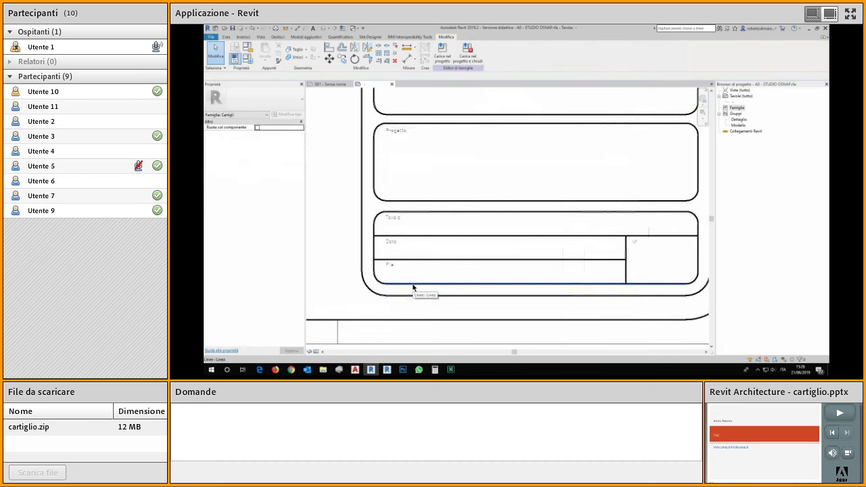
scroll(413, 287, down, 2)
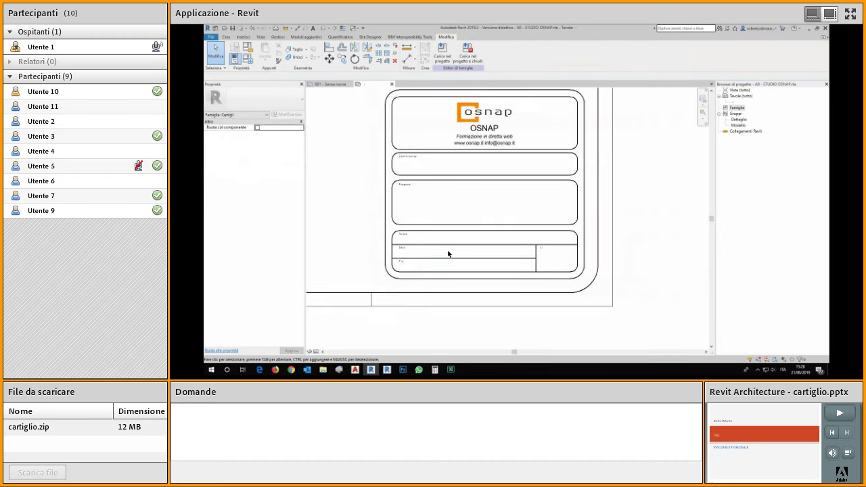
scroll(526, 263, up, 3)
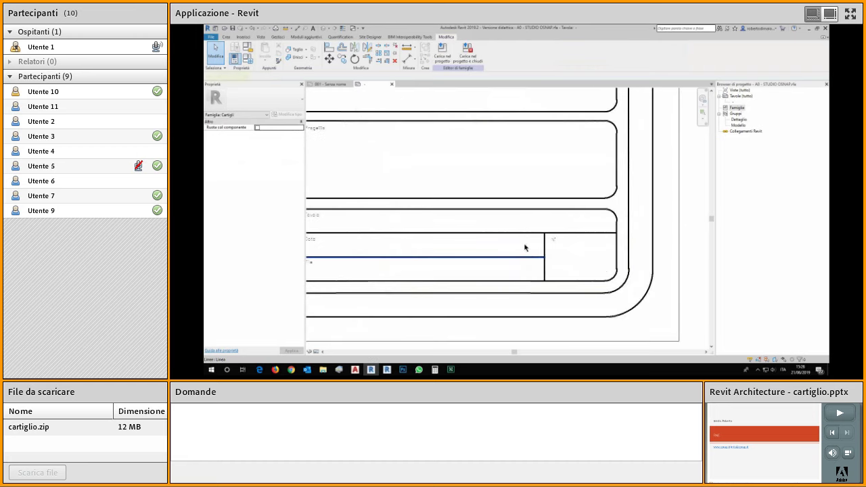
Step: Put the three dividing lines of the Tavola/Data/File box on Linee sottili
click(534, 235)
ctrl+click(540, 258)
ctrl+click(540, 258)
mouse_move(345, 257)
middle_down()
mouse_move(545, 237)
mouse_move(512, 226)
middle_up()
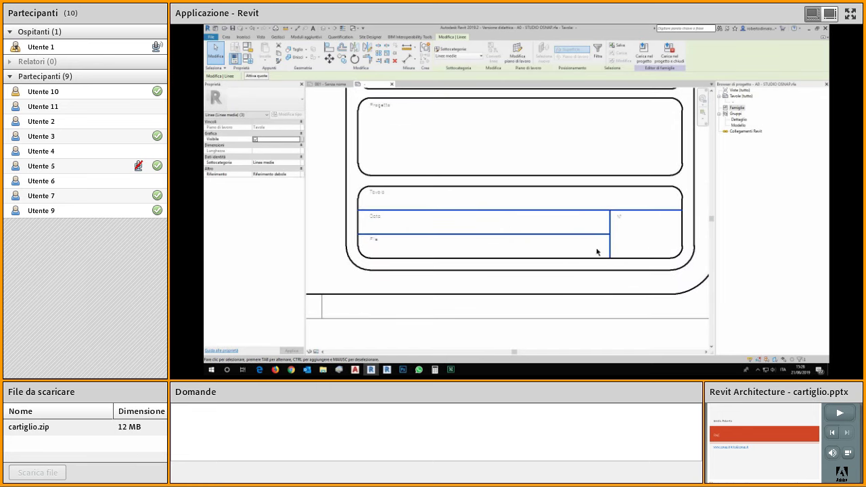
click(480, 60)
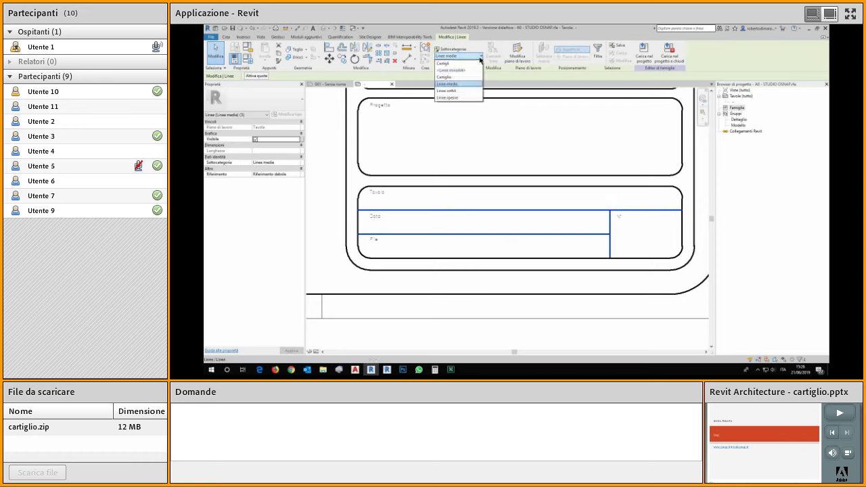
click(464, 96)
key(Escape)
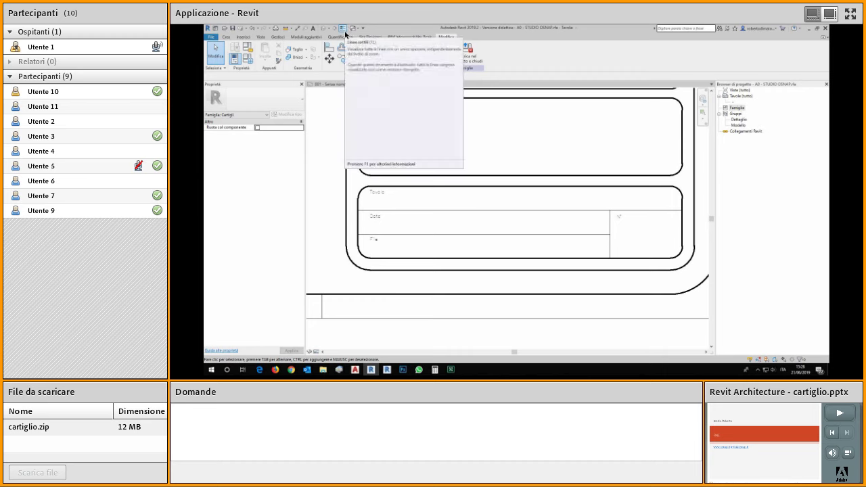
Step: Toggle Thin Lines on and off twice to compare the real line weights
click(344, 30)
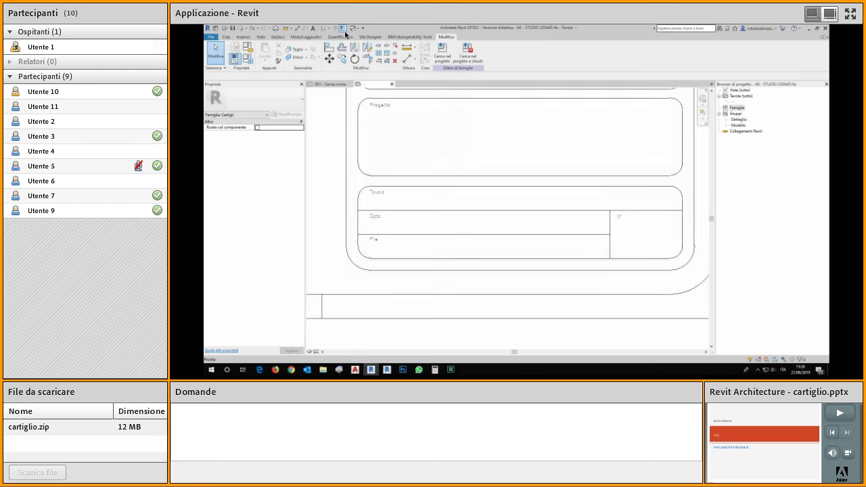
click(344, 31)
click(345, 31)
click(346, 32)
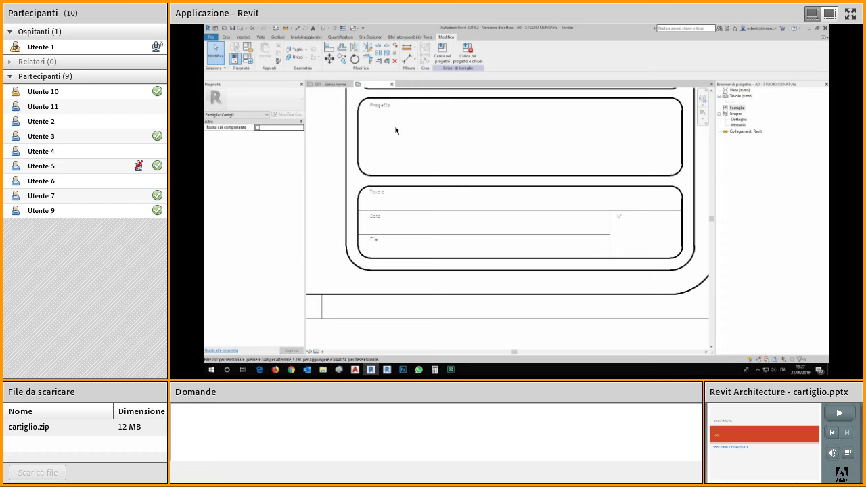
Step: Window-select the sheet's outer border lines and assign them to Linee medie
scroll(396, 130, down, 5)
middle_drag(422, 174, 613, 305)
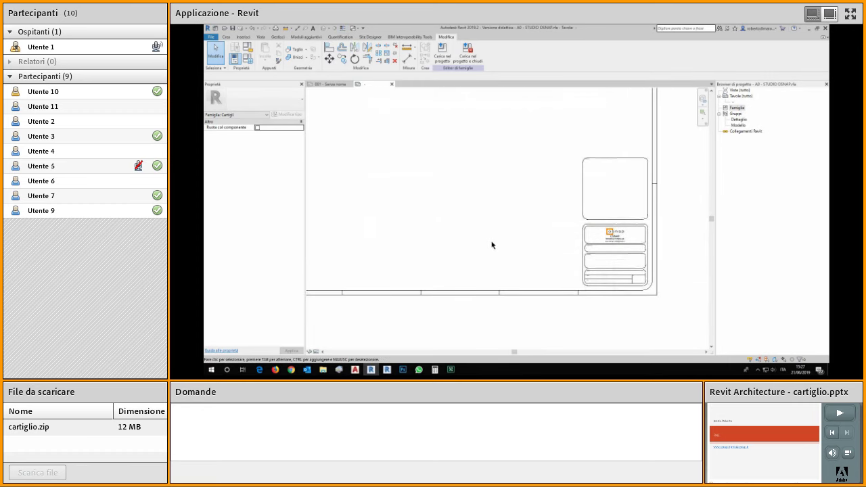
scroll(478, 271, down, 2)
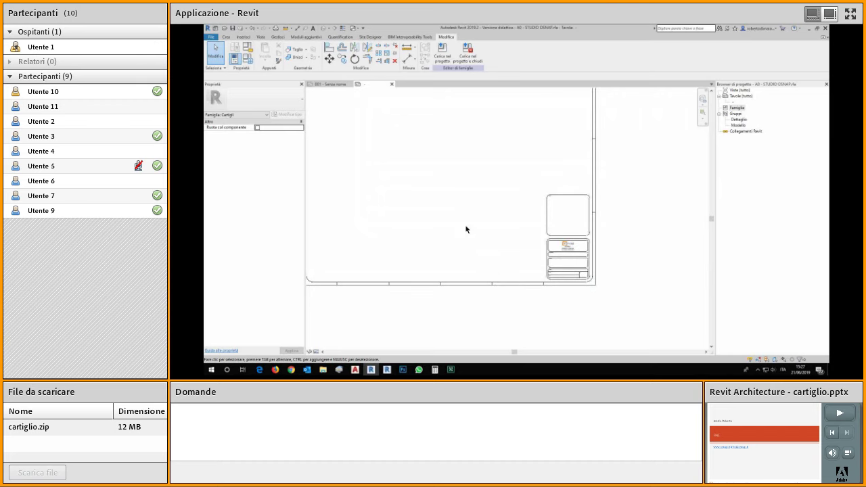
middle_drag(437, 218, 483, 248)
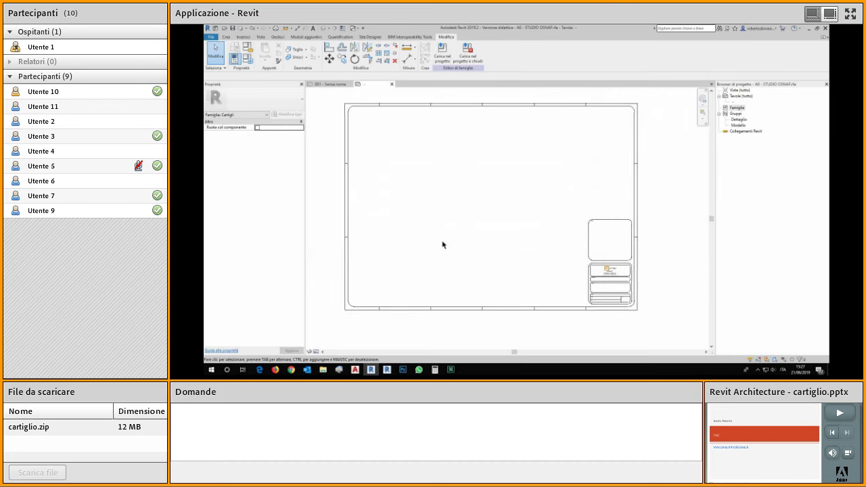
drag(319, 148, 377, 265)
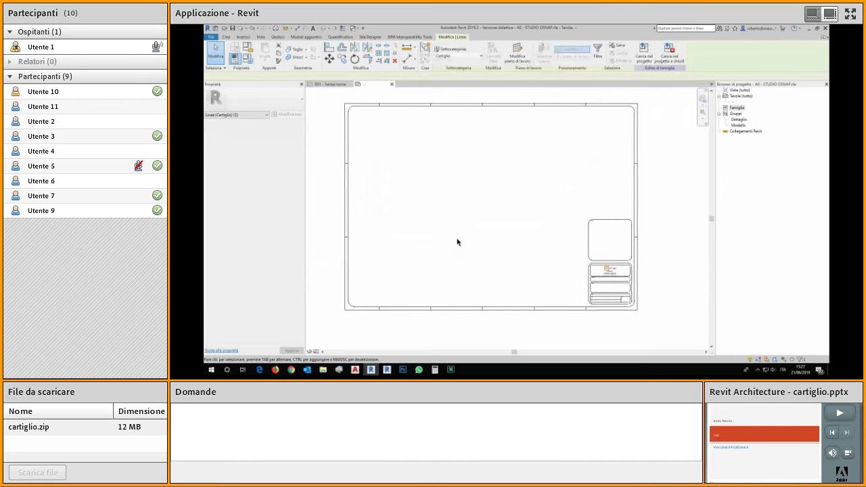
scroll(457, 242, down, 1)
drag(381, 105, 631, 244)
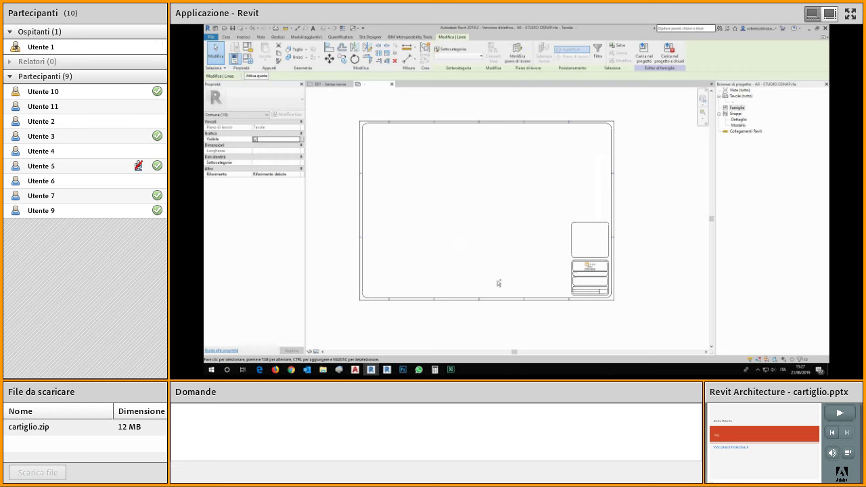
drag(385, 296, 577, 317)
click(461, 59)
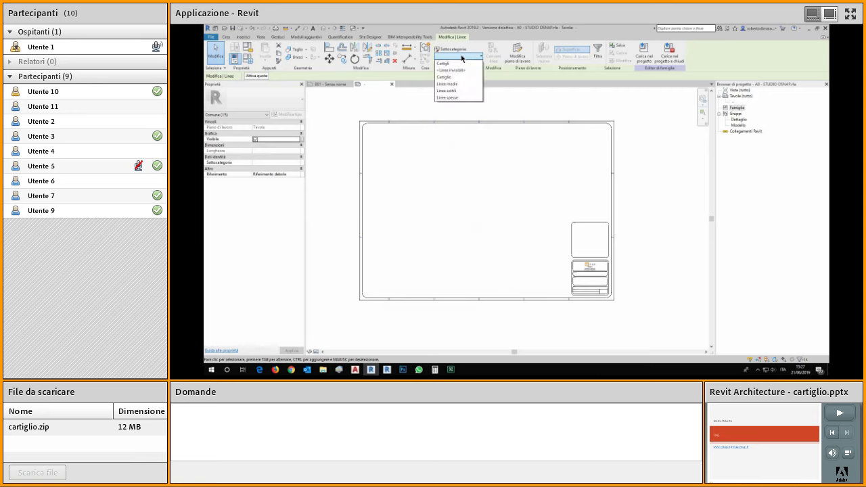
click(463, 90)
click(486, 249)
scroll(491, 236, up, 1)
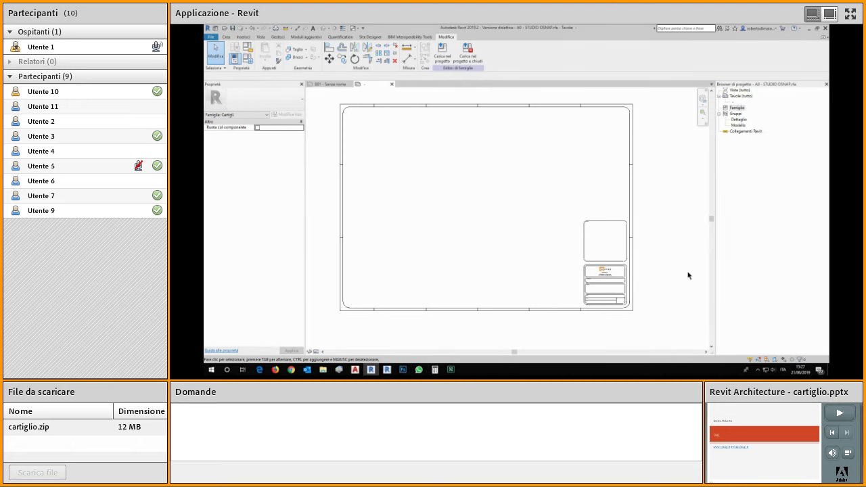
scroll(688, 276, up, 3)
scroll(604, 190, up, 2)
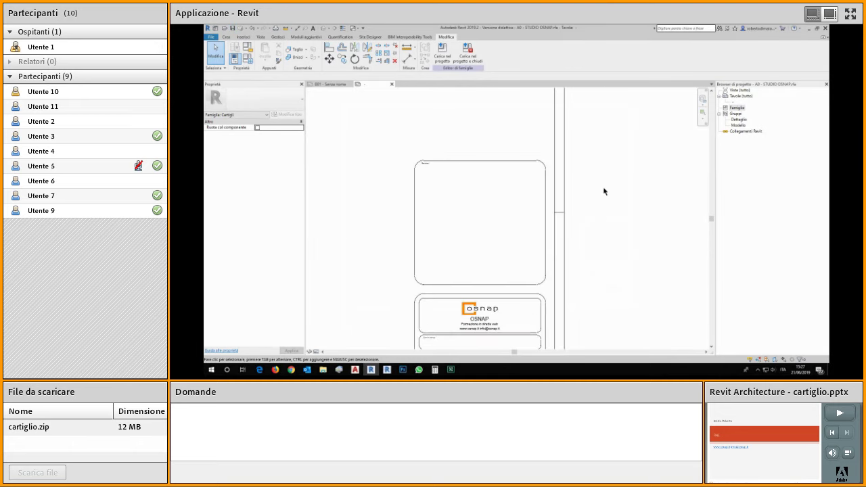
click(427, 167)
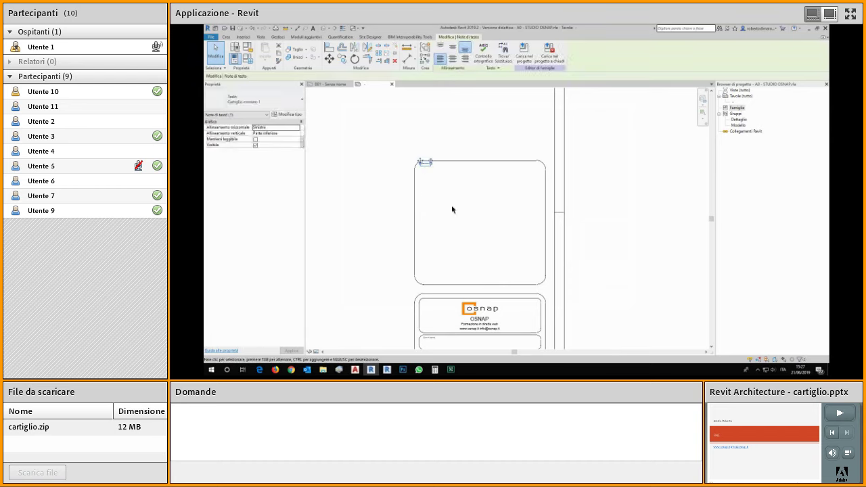
click(452, 209)
middle_drag(461, 253, 470, 227)
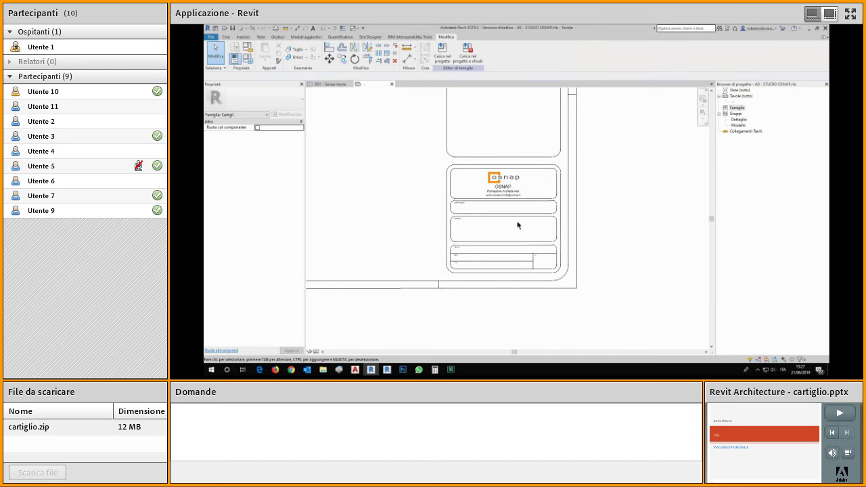
scroll(522, 236, up, 2)
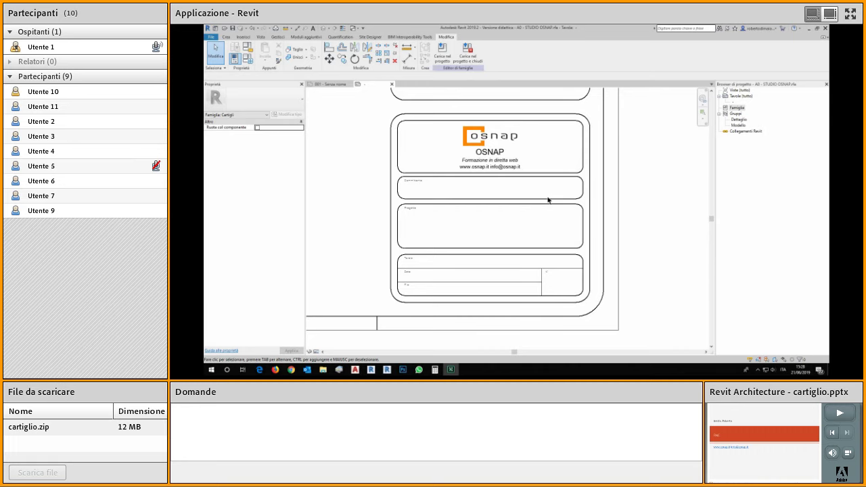
scroll(488, 198, up, 2)
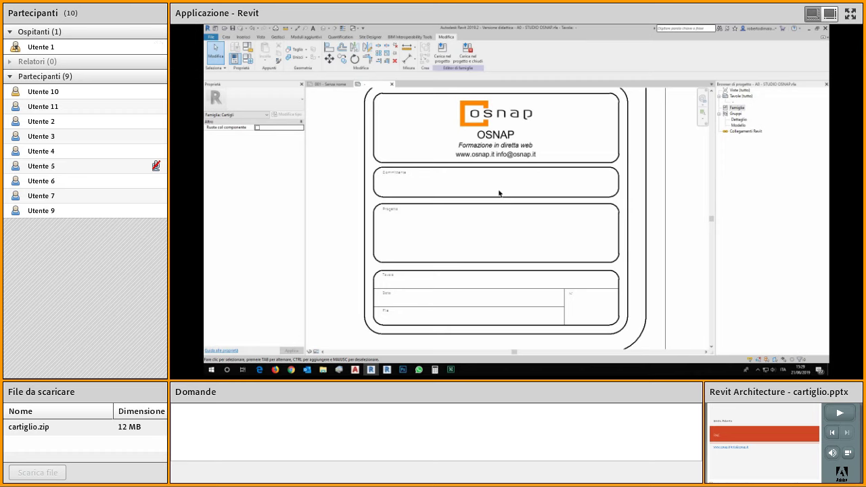
Step: Inspect the text types of the OSNAP and Formazione in diretta web notes without changing them
click(519, 141)
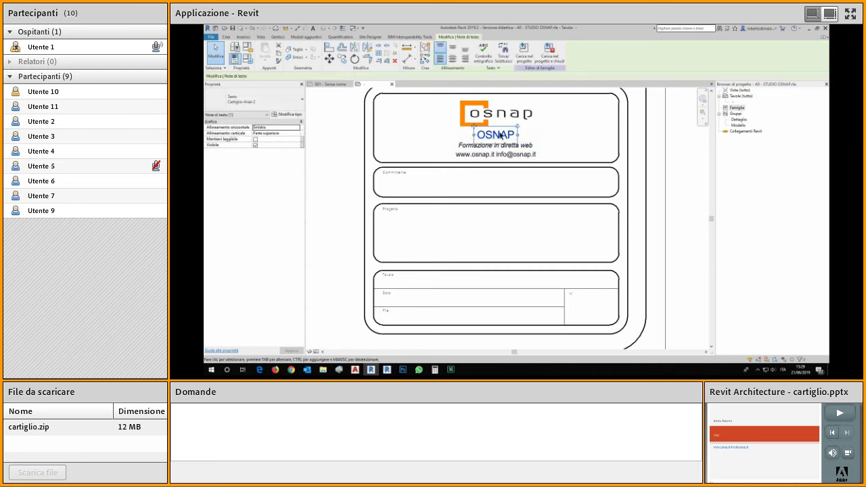
click(531, 146)
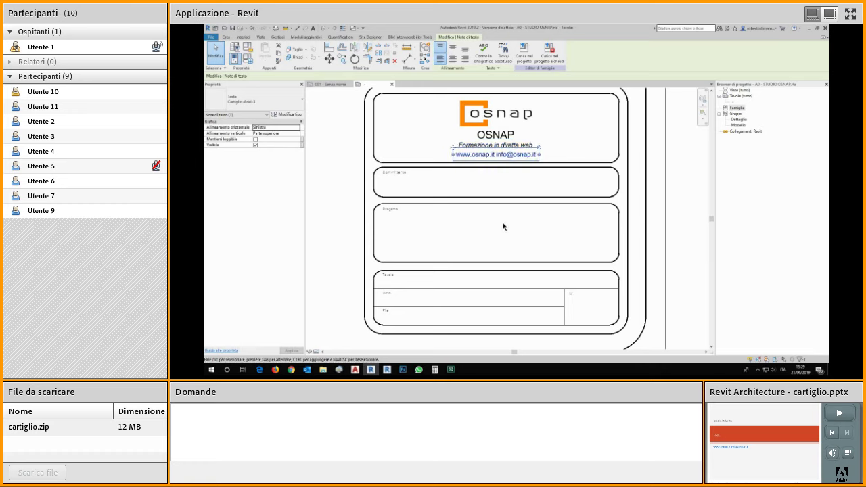
click(498, 140)
click(497, 138)
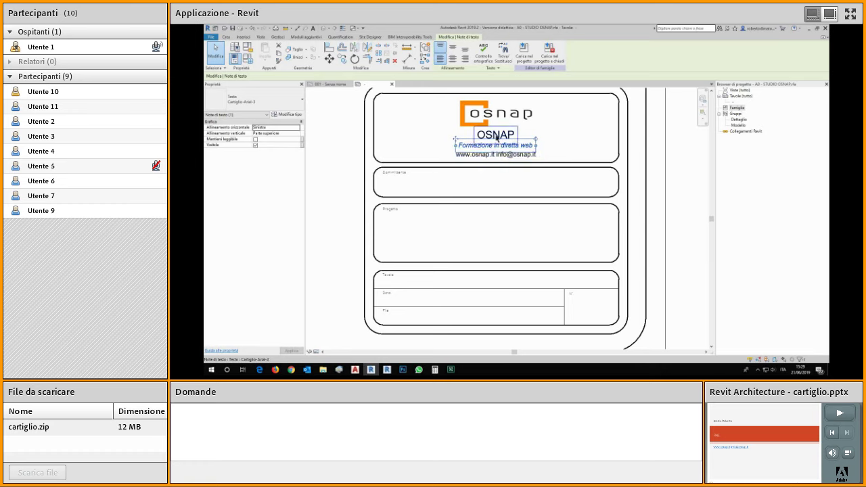
click(518, 147)
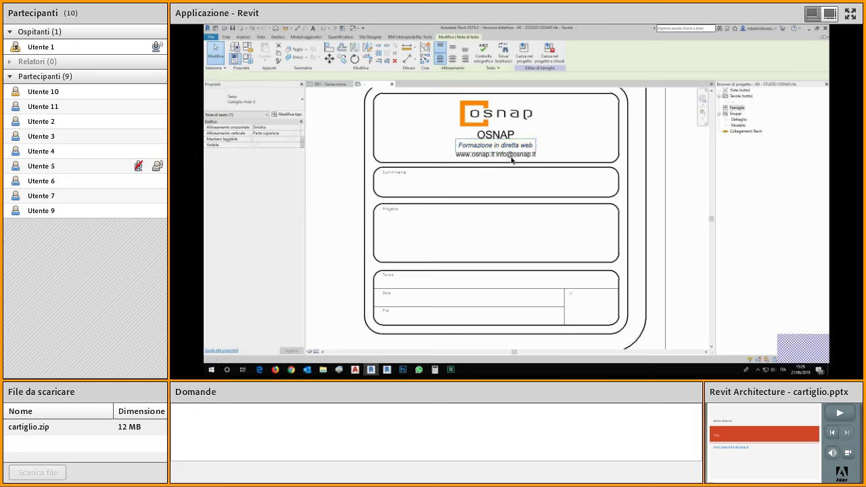
click(553, 155)
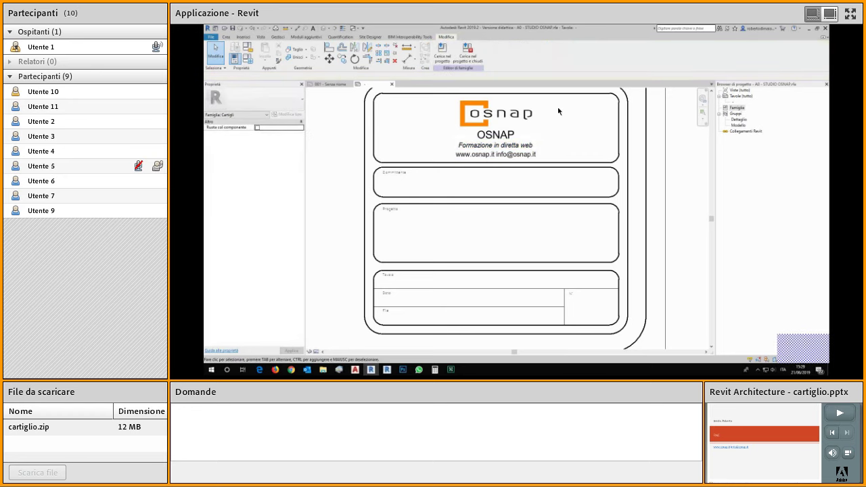
click(496, 137)
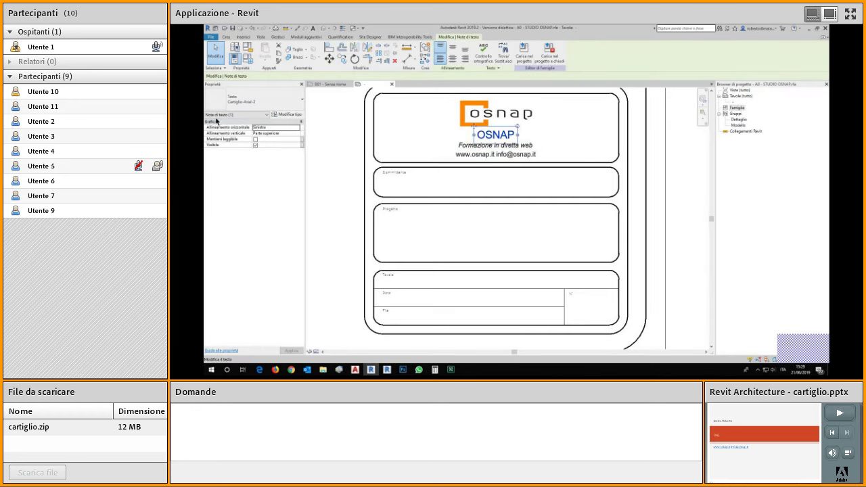
click(217, 117)
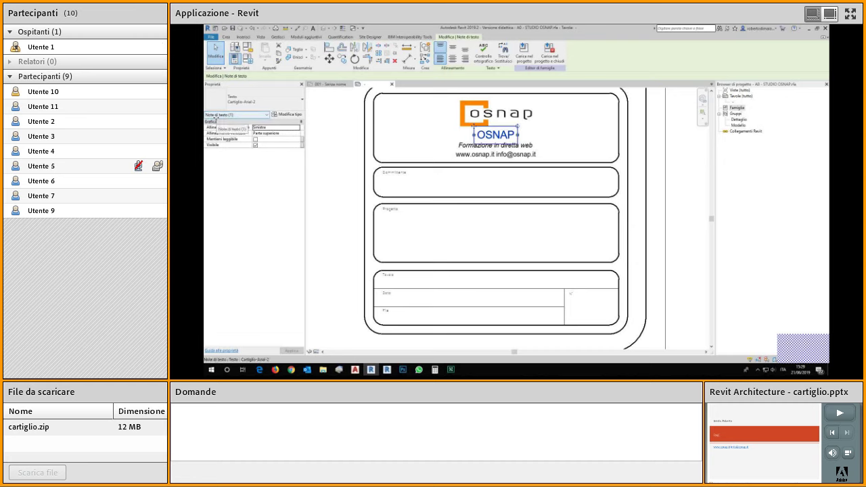
click(296, 100)
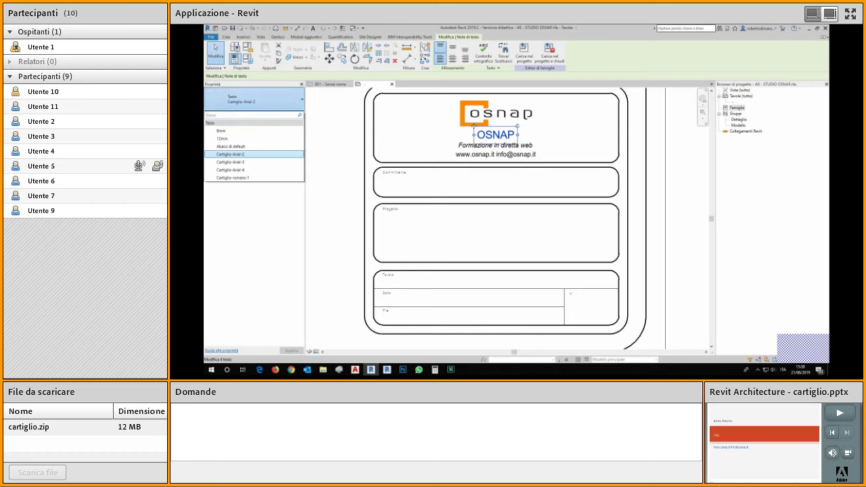
key(Escape)
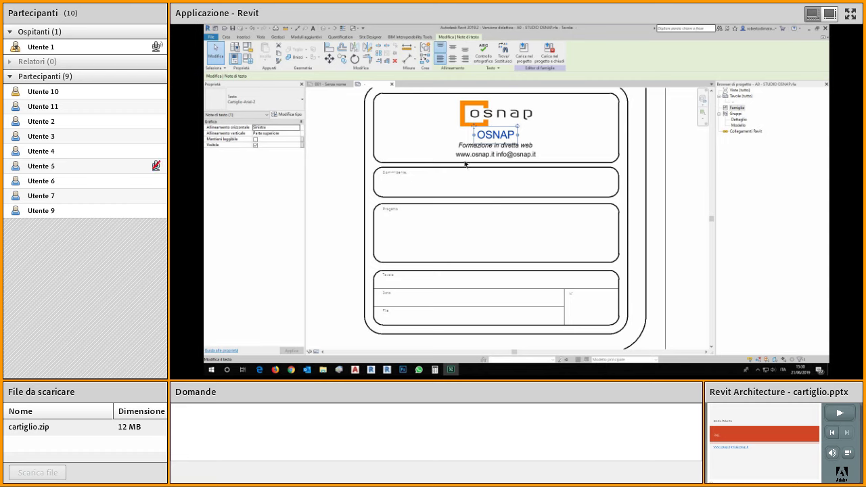
Step: Check the types of the Progetto, Tavola, Data and N° labels, keeping the notes on Cartiglio-Arial-3
click(390, 209)
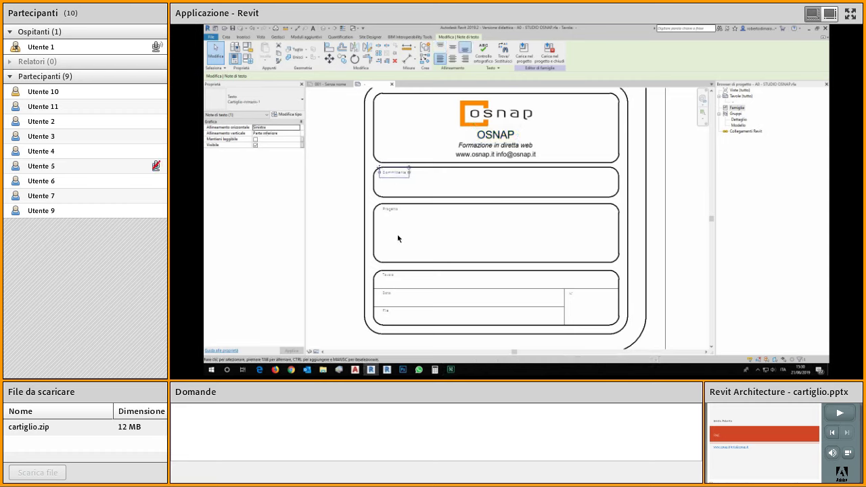
click(388, 275)
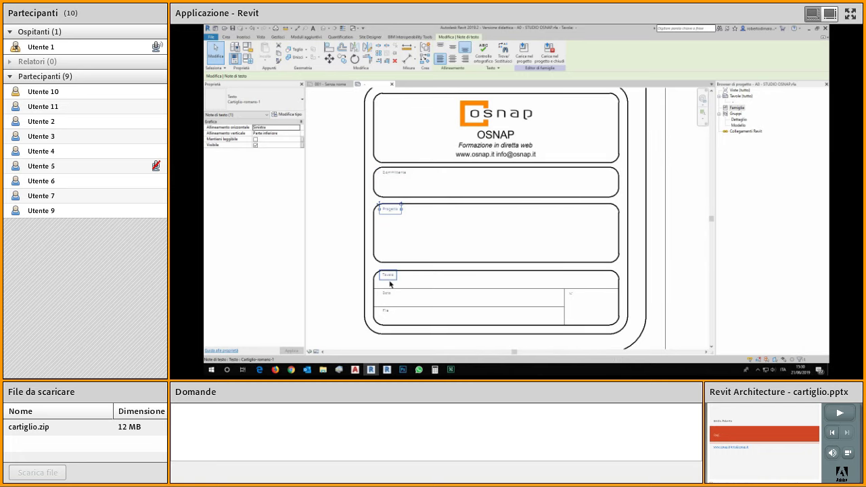
click(388, 295)
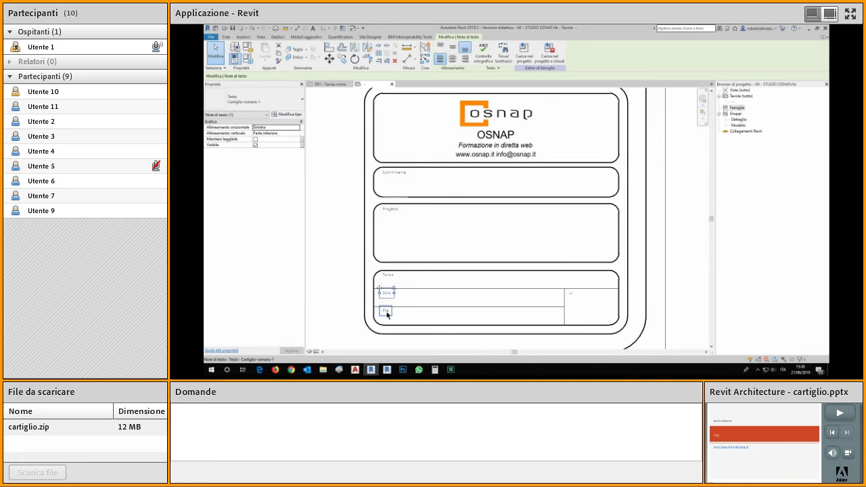
click(570, 293)
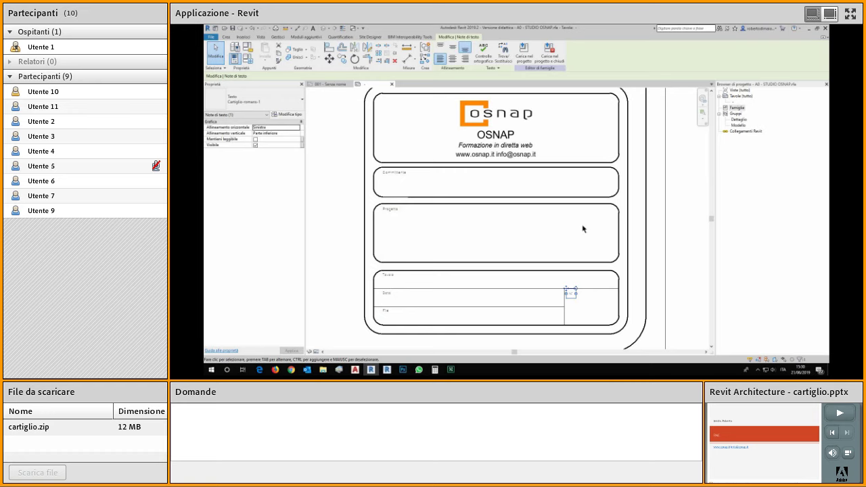
click(501, 135)
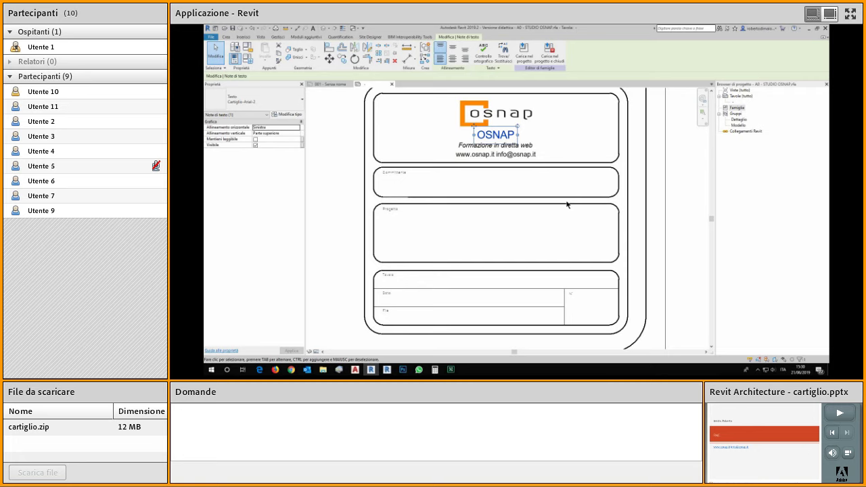
click(527, 145)
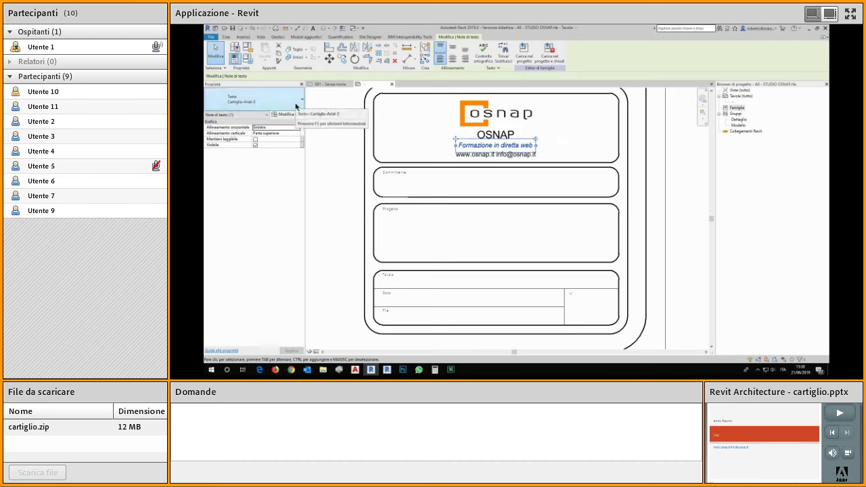
click(295, 101)
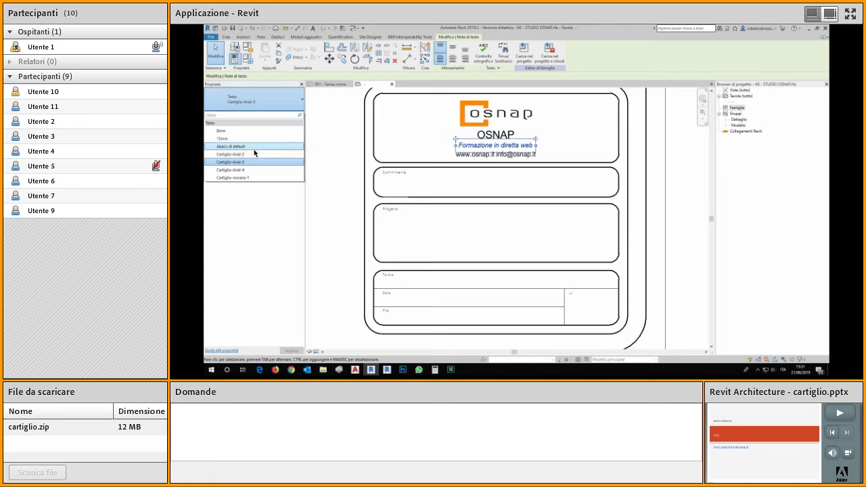
click(343, 243)
click(342, 232)
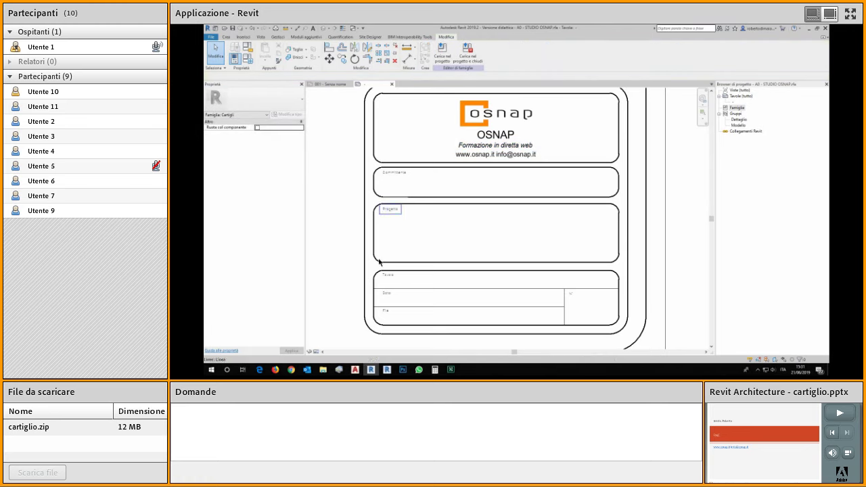
Step: Review the text style settings in the AutoCAD drawing, then return to the Revit title block
key(alt+Tab)
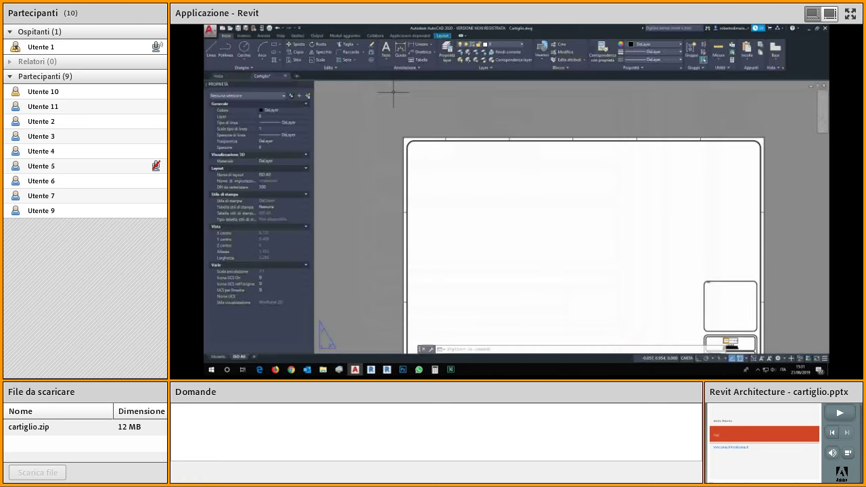
key(Escape)
key(Escape)
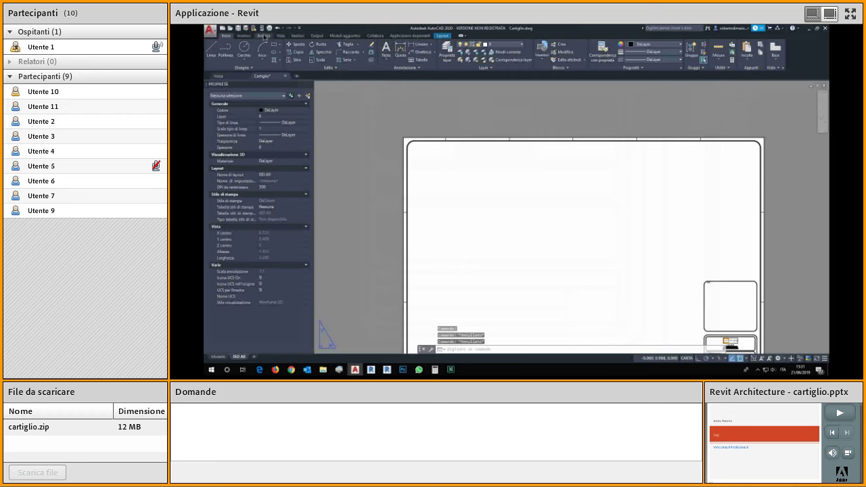
click(264, 35)
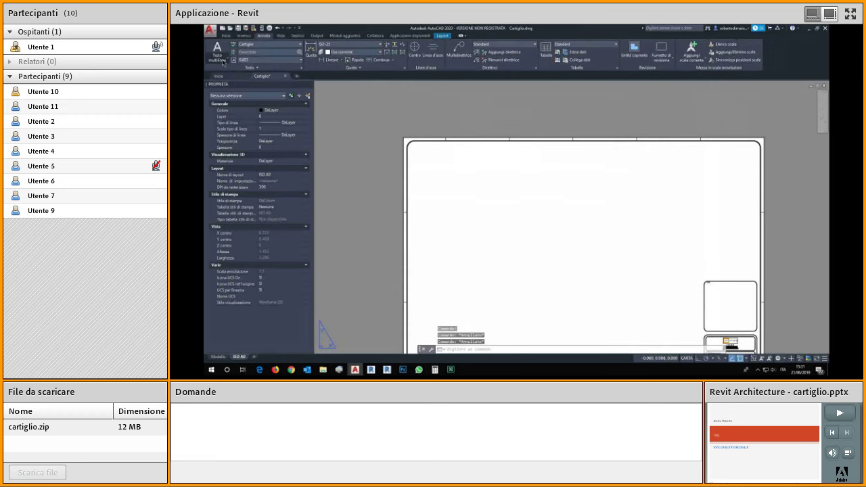
click(303, 69)
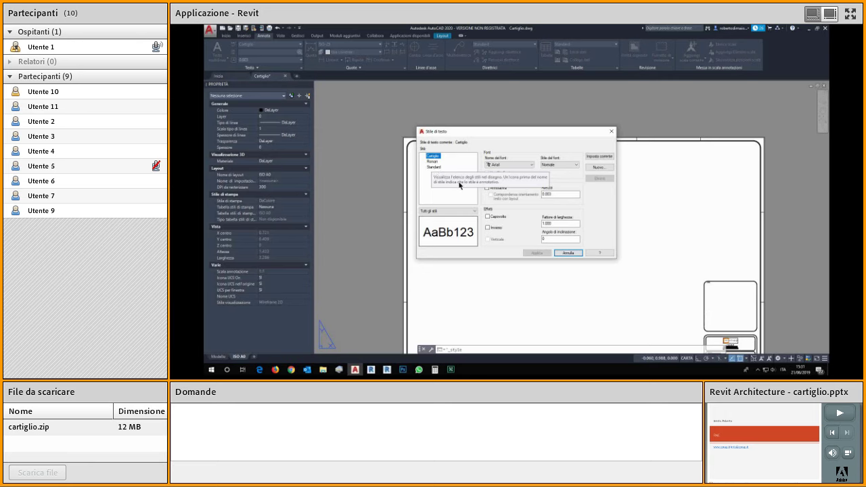
click(612, 131)
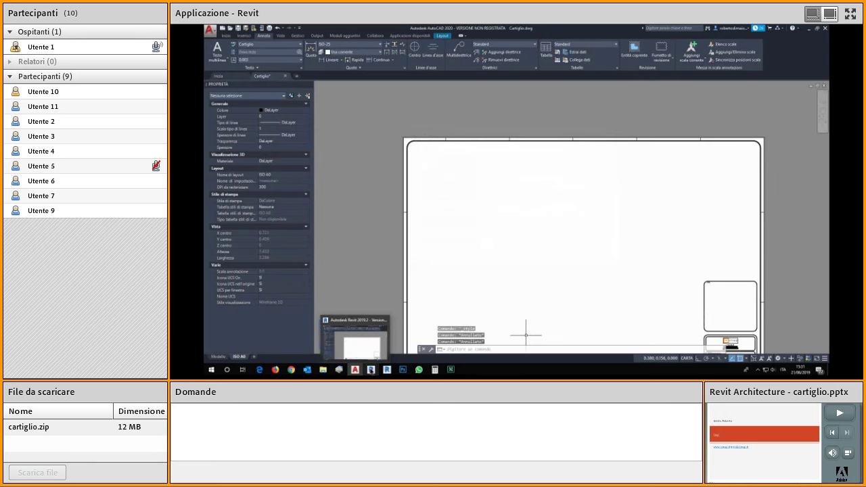
click(371, 370)
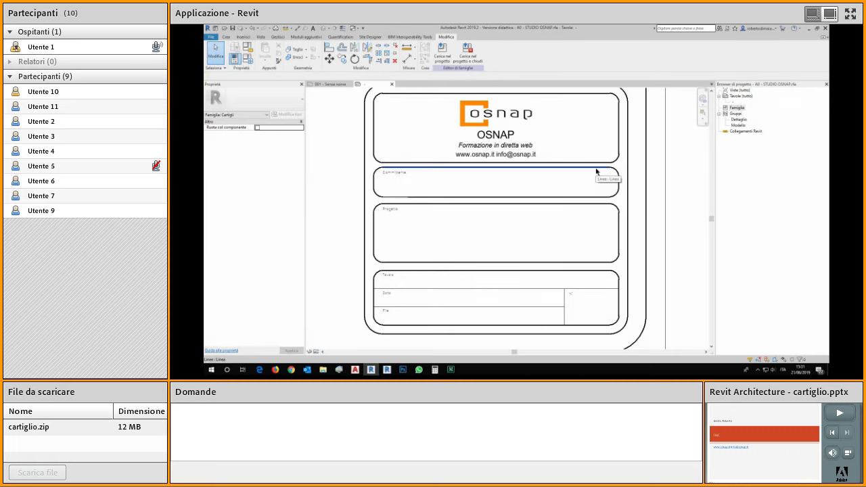
Step: Switch the OSNAP text note to the 8mm text type and bring up its type properties
click(497, 130)
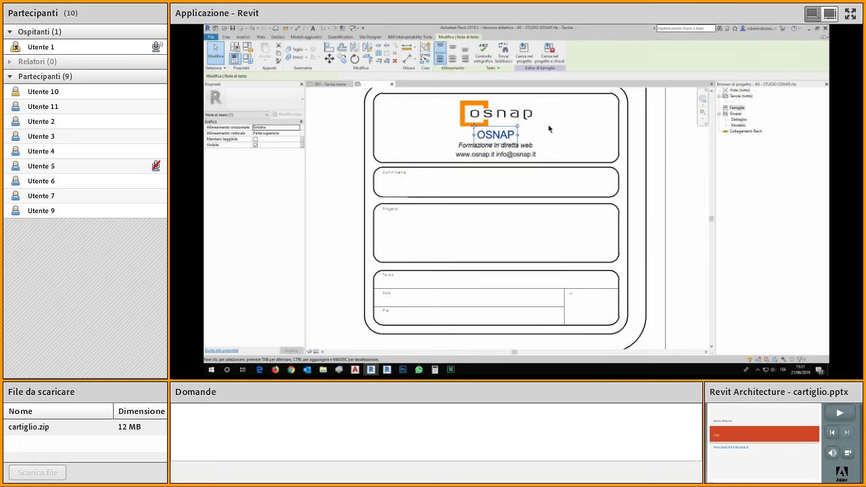
click(268, 115)
click(270, 120)
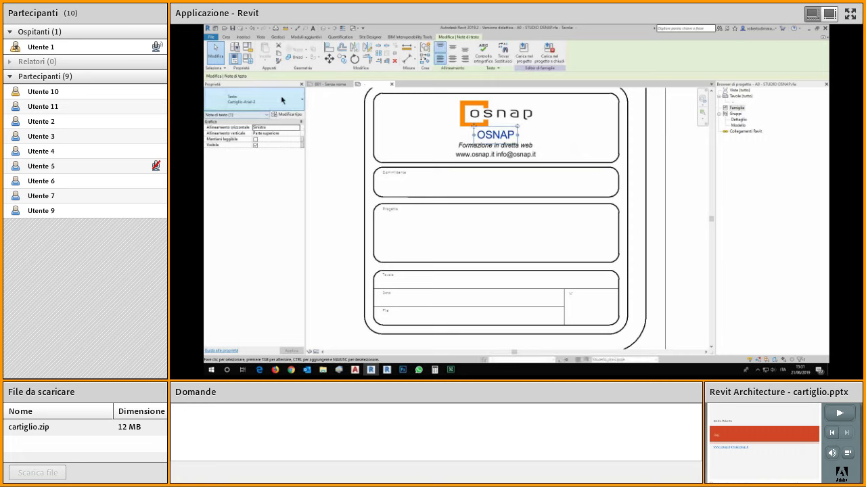
click(283, 100)
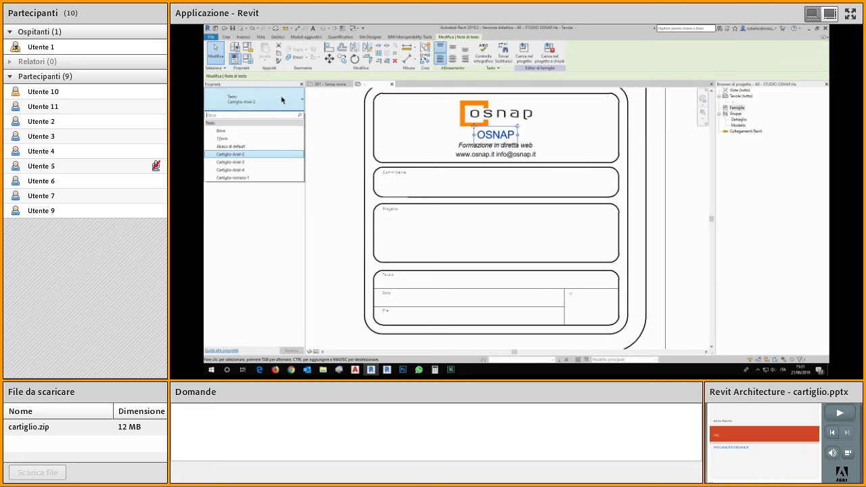
click(258, 132)
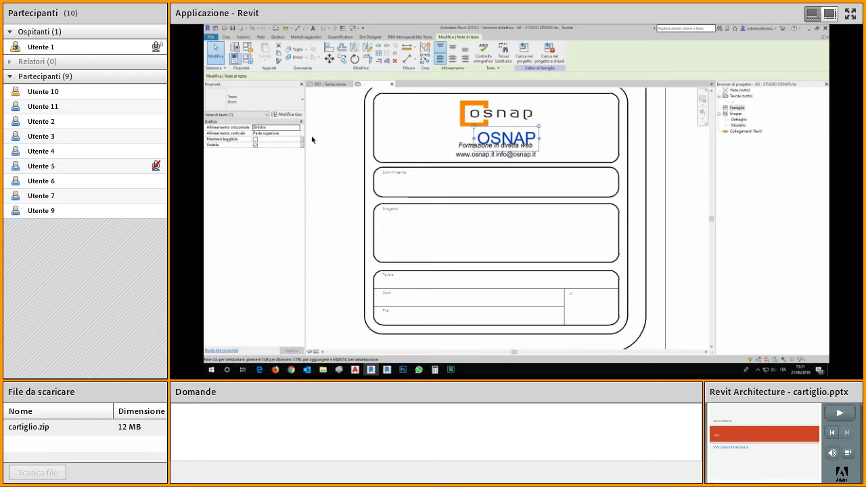
click(296, 117)
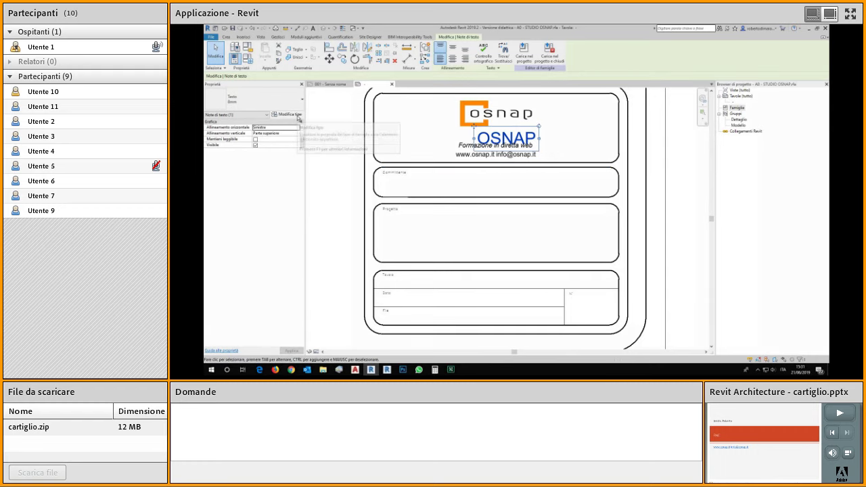
click(287, 114)
Step: Duplicate the 8mm text type as a new type named 4mm
click(564, 121)
click(469, 190)
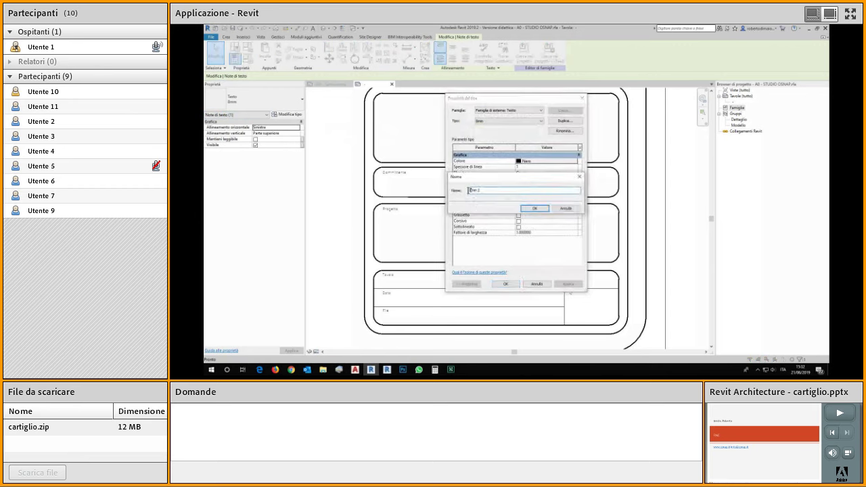
text(4mm)
click(545, 209)
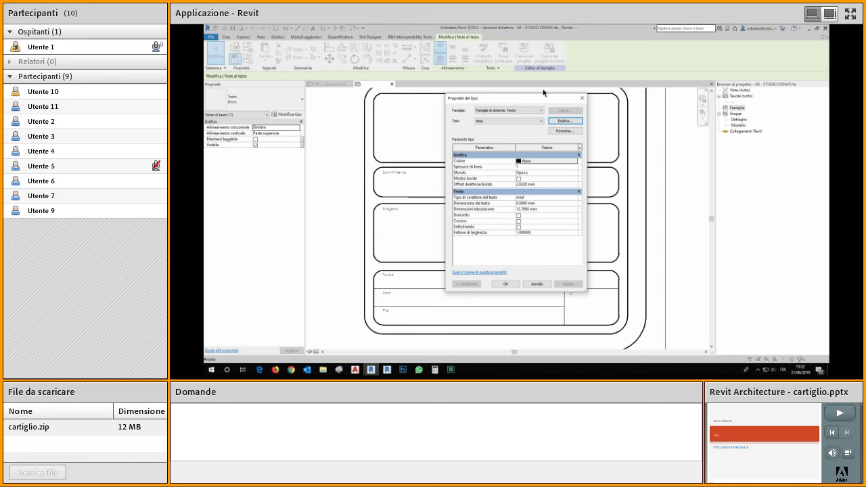
Step: Review the line weight, opaque background and border settings of the new type, leaving them unchanged
drag(540, 101, 728, 94)
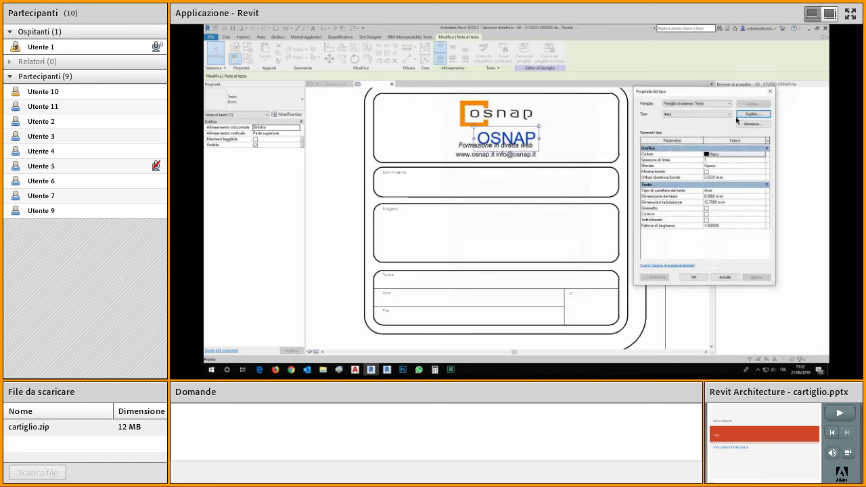
click(727, 161)
click(763, 163)
click(763, 163)
click(719, 166)
click(763, 166)
click(718, 174)
click(707, 172)
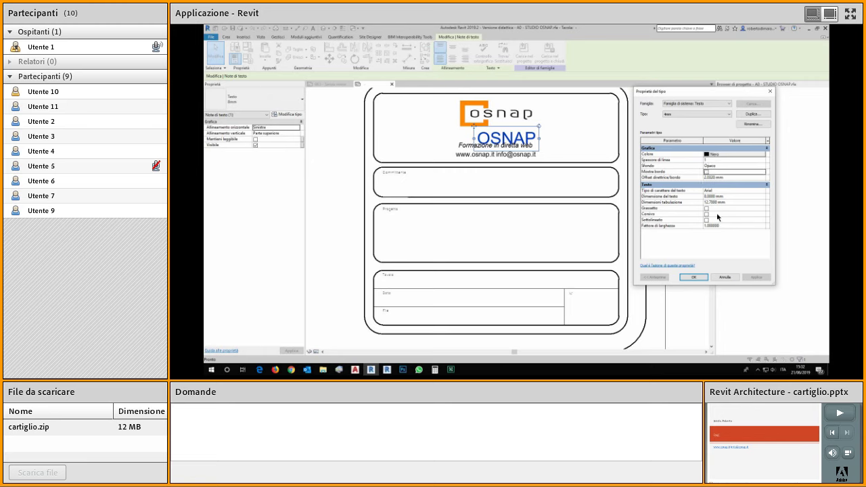
click(735, 178)
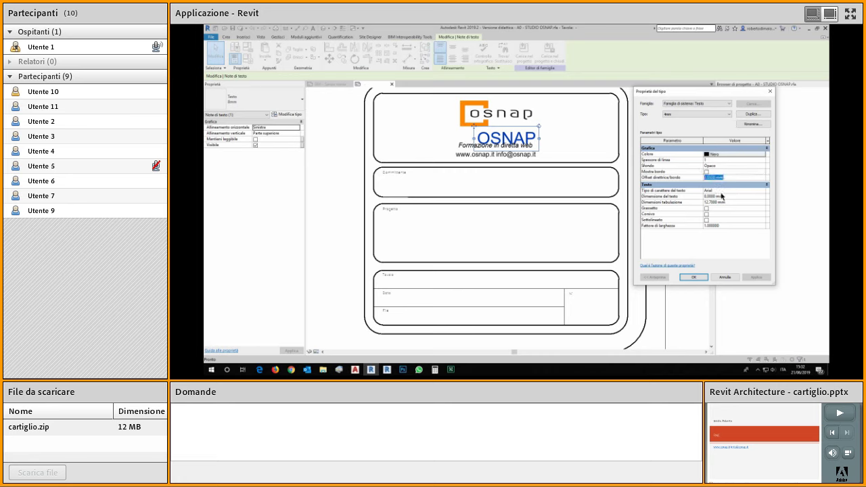
Step: Set the 4mm type's font to Arial and its text size to 4 mm, then apply
click(756, 190)
click(763, 191)
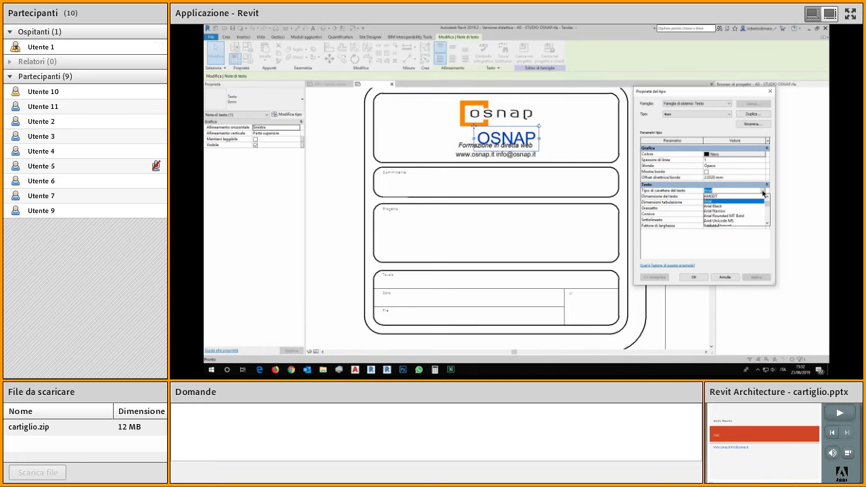
click(712, 202)
click(728, 196)
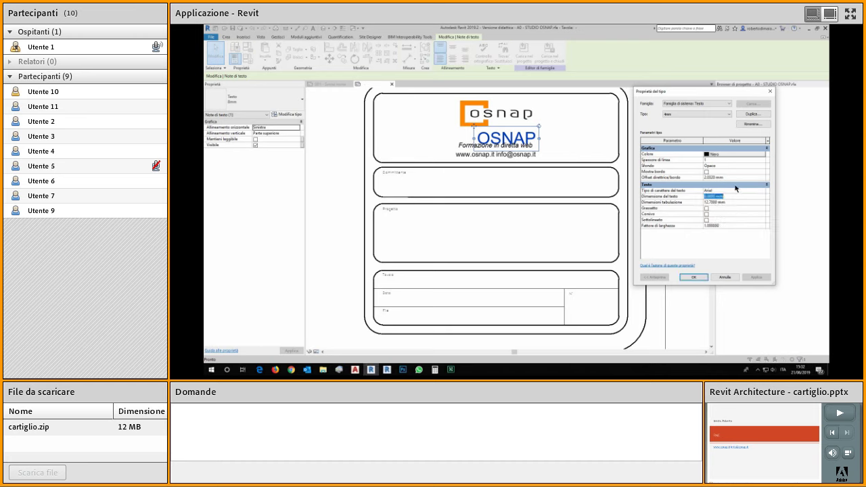
text(4)
key(Return)
click(715, 197)
click(694, 278)
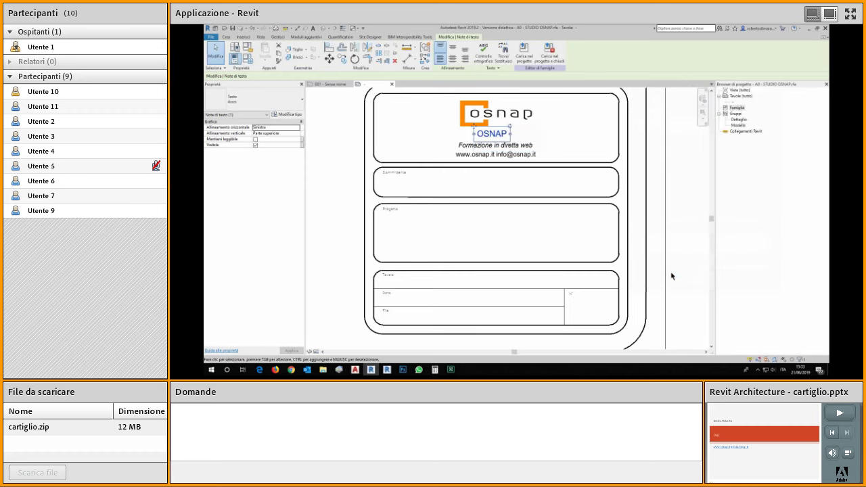
Step: Change the Formazione in diretta web caption to the 4mm text type
drag(476, 128, 476, 128)
click(545, 132)
scroll(546, 132, up, 2)
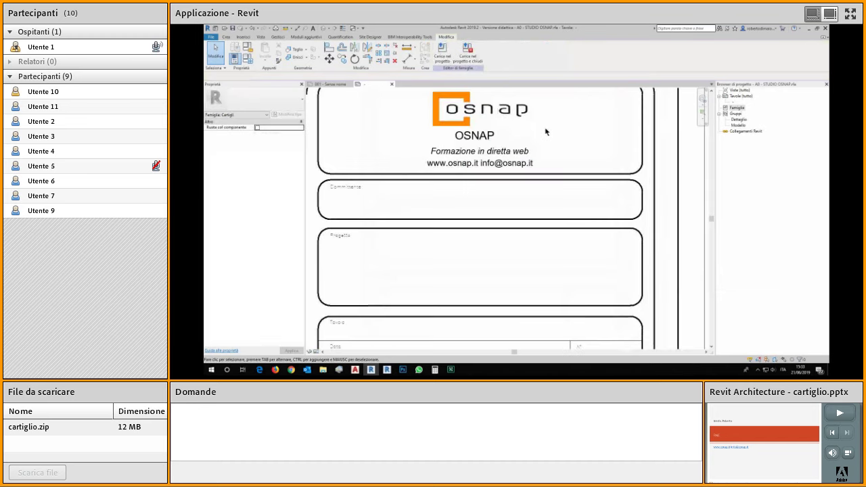
click(495, 166)
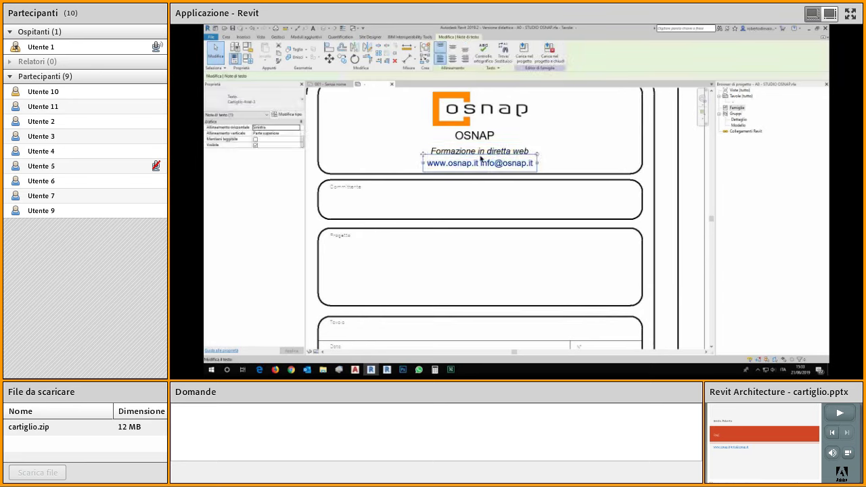
mouse_move(497, 166)
middle_down()
mouse_move(605, 199)
mouse_move(589, 180)
middle_up()
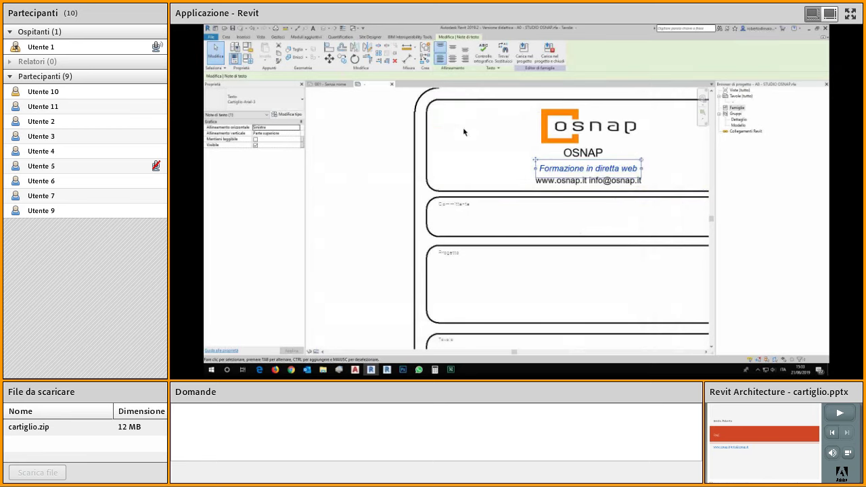
click(299, 106)
click(250, 131)
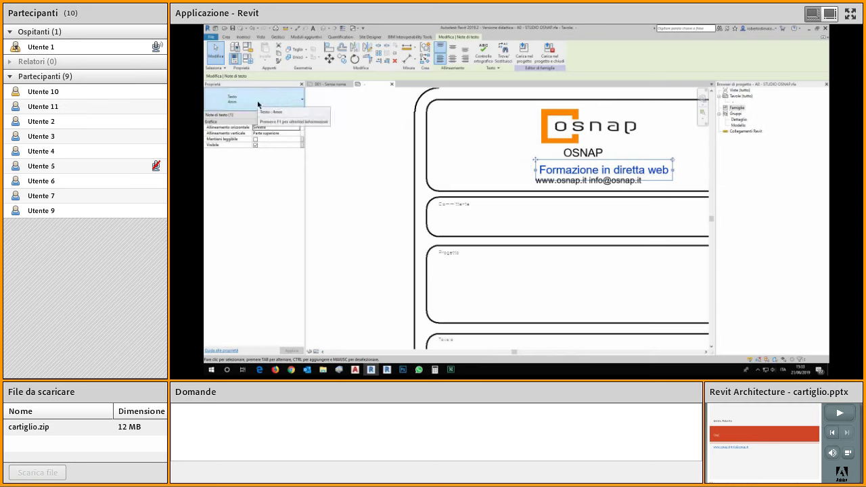
click(286, 115)
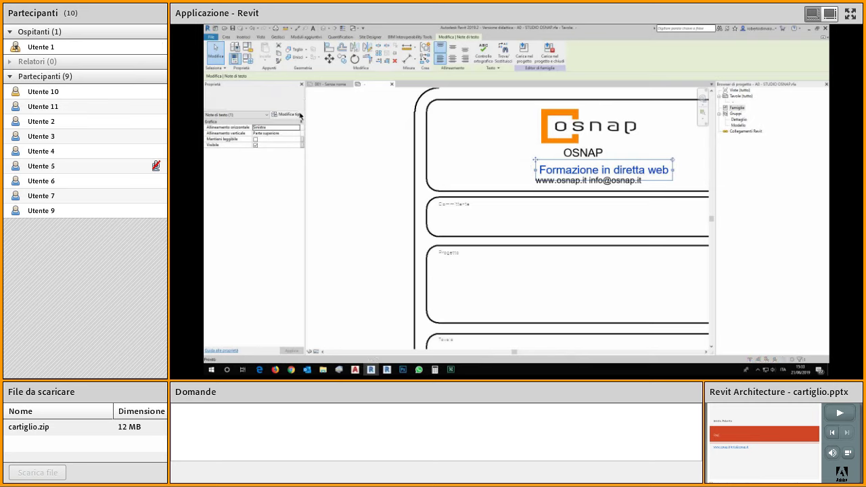
Step: Duplicate the 4mm type as '4mm CORSIVO' with italic enabled and apply it
click(752, 114)
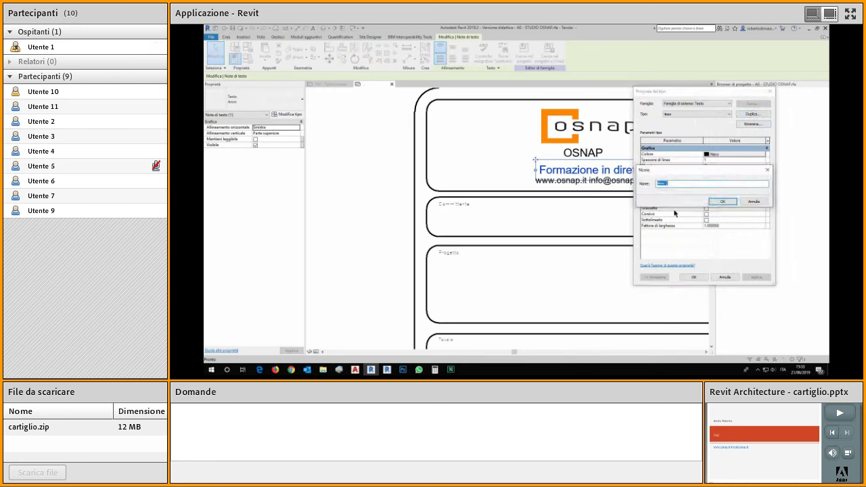
click(677, 185)
text(CORSIVO)
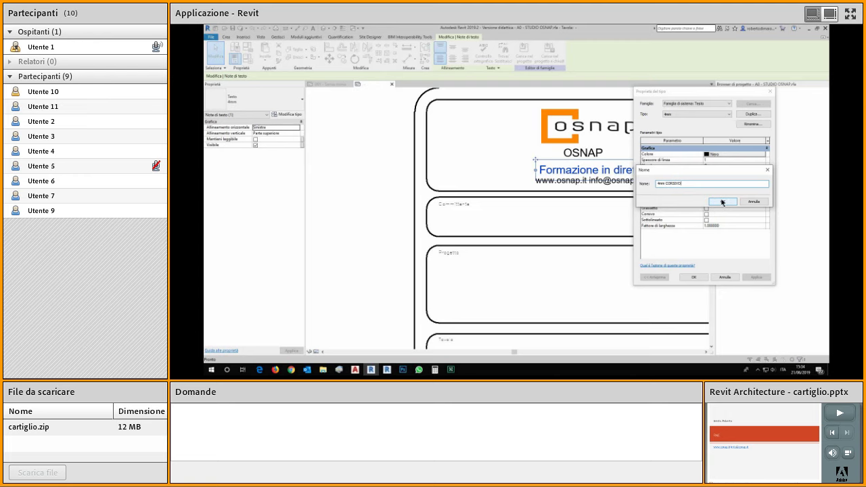
drag(683, 183, 647, 182)
click(731, 202)
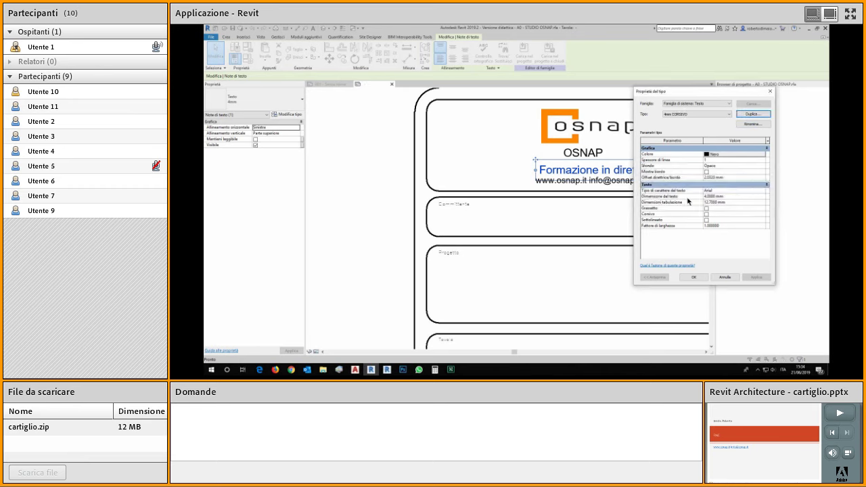
click(708, 215)
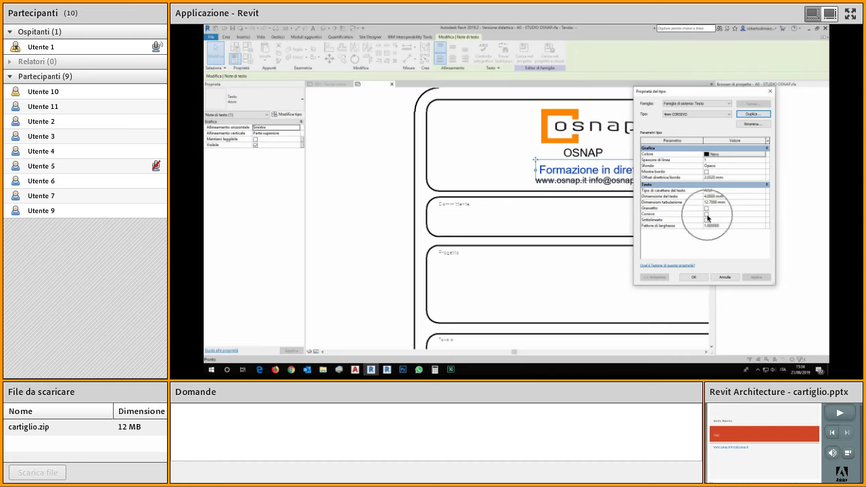
click(694, 277)
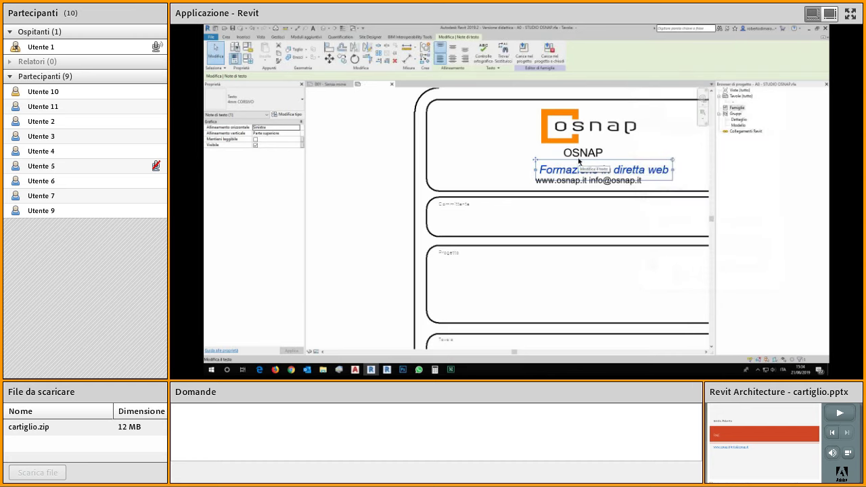
Step: Centre-align the italic Formazione line and position it under the logo
drag(536, 161, 511, 159)
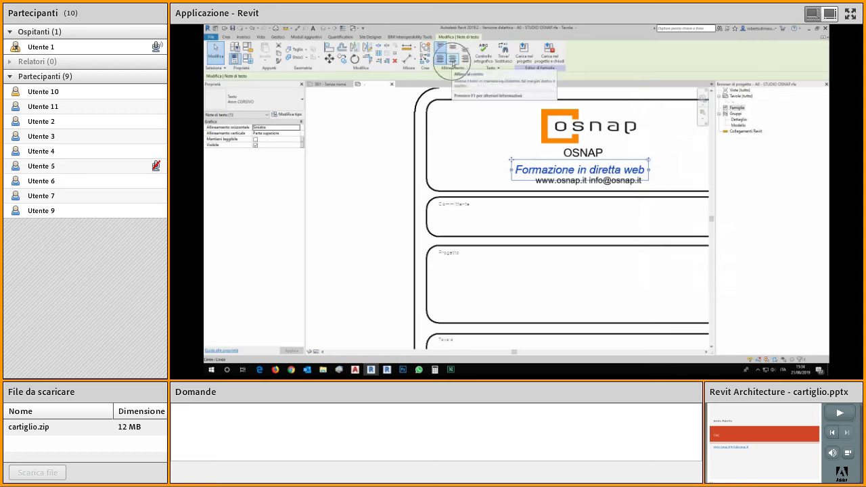
click(453, 65)
mouse_move(511, 160)
mouse_down()
mouse_move(526, 162)
mouse_move(511, 160)
mouse_up()
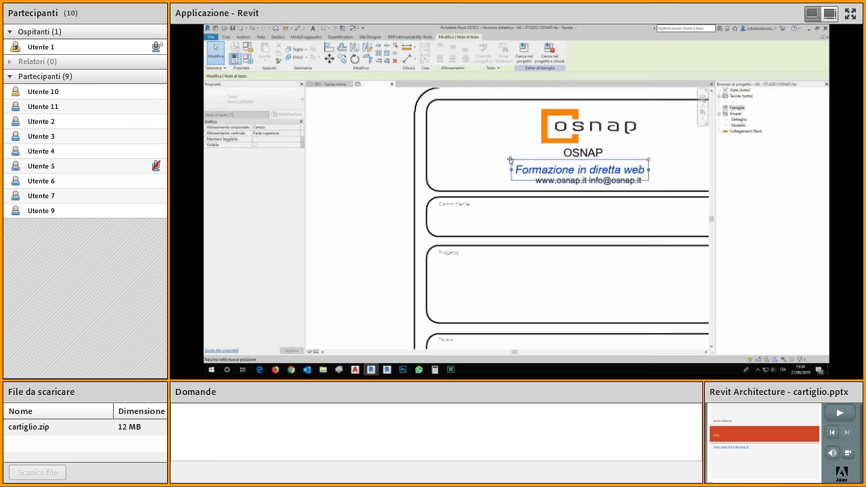
scroll(596, 162, up, 2)
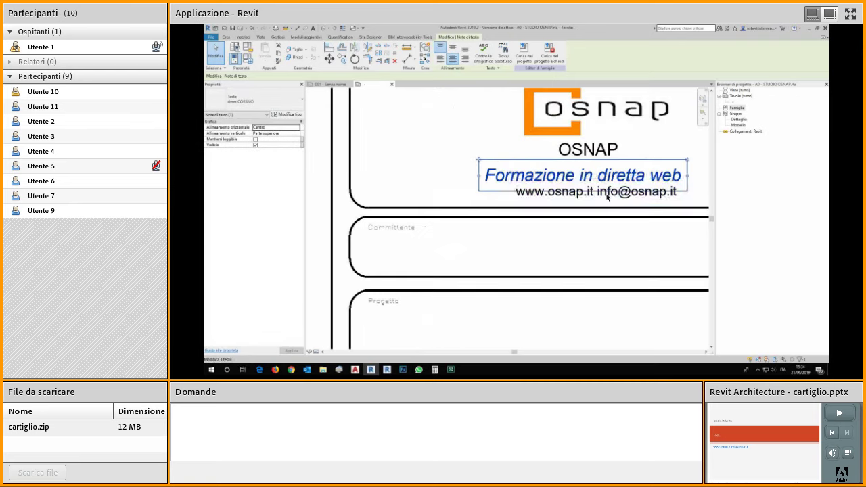
click(627, 198)
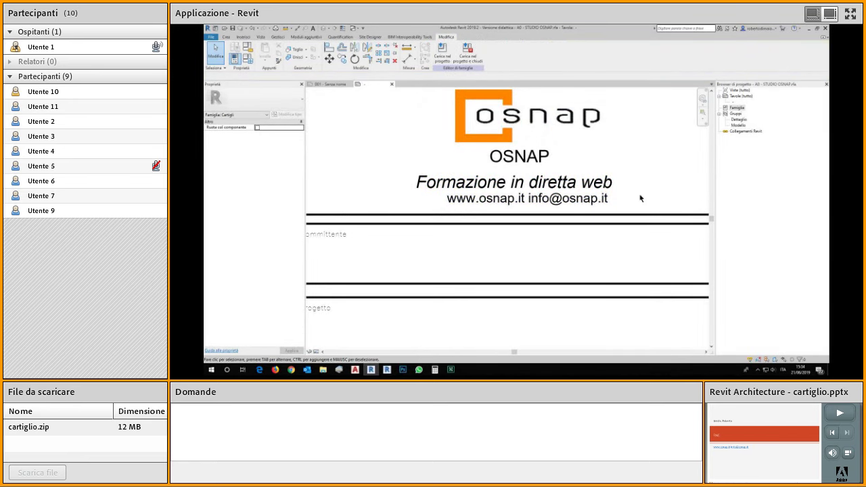
scroll(640, 198, down, 2)
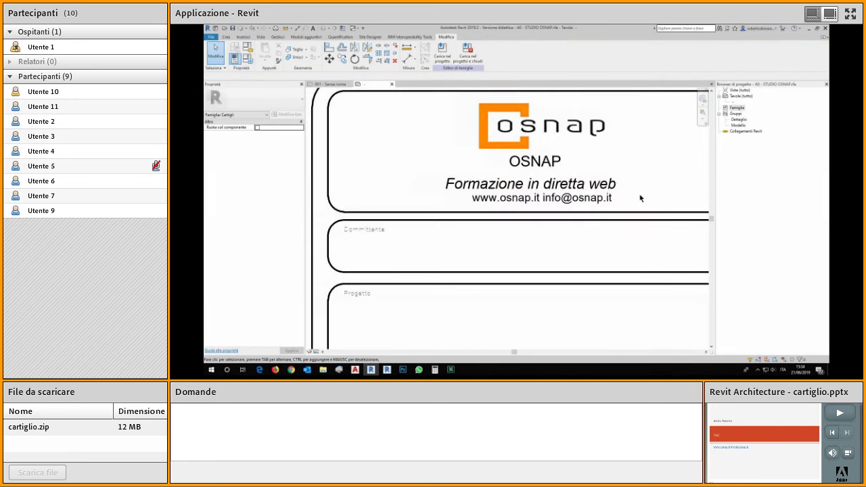
Step: Set the web and email line to 4mm, centre-align it and move it under the logo
click(535, 201)
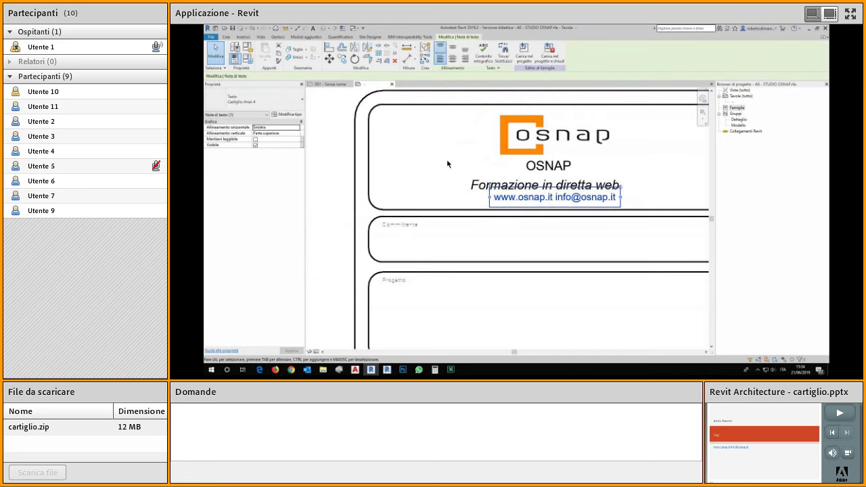
click(276, 95)
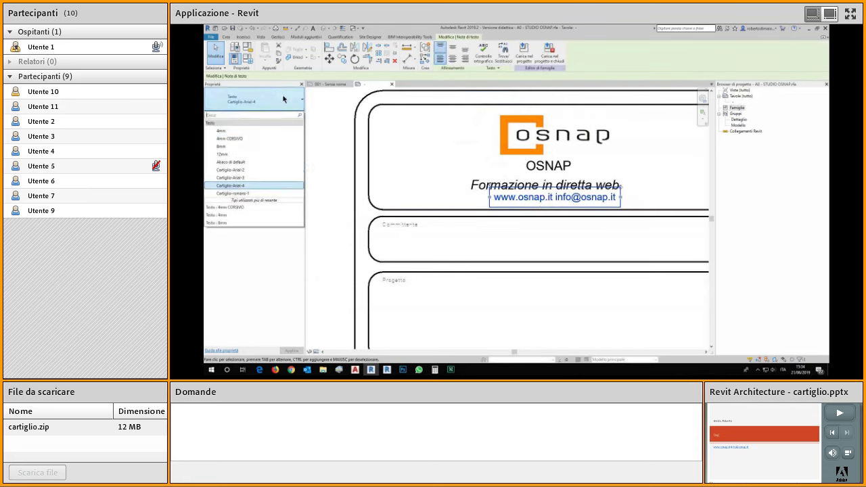
click(236, 131)
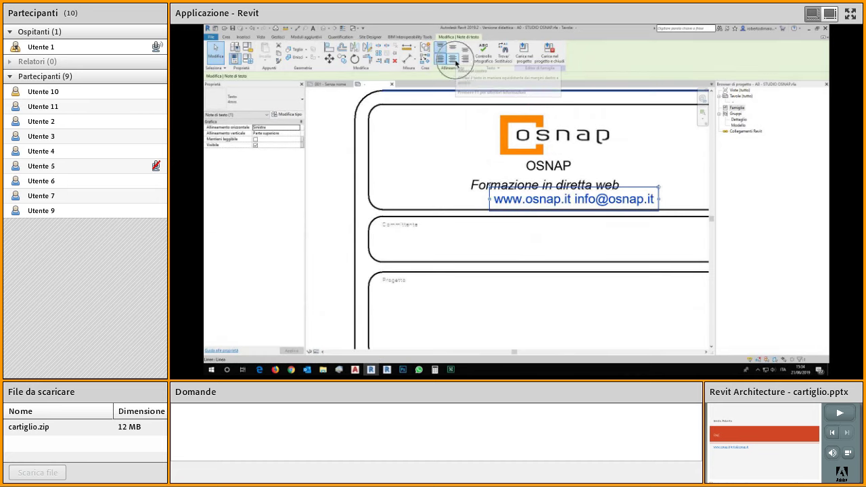
click(456, 61)
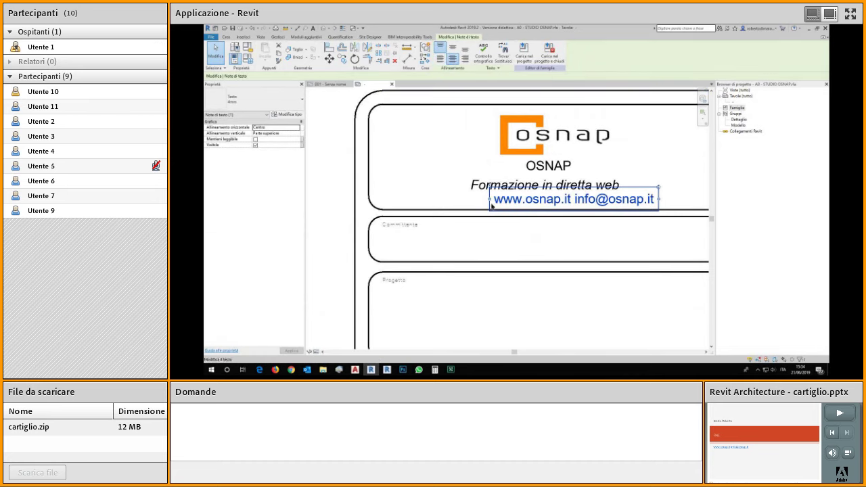
drag(490, 189, 461, 187)
click(532, 255)
scroll(532, 255, down, 3)
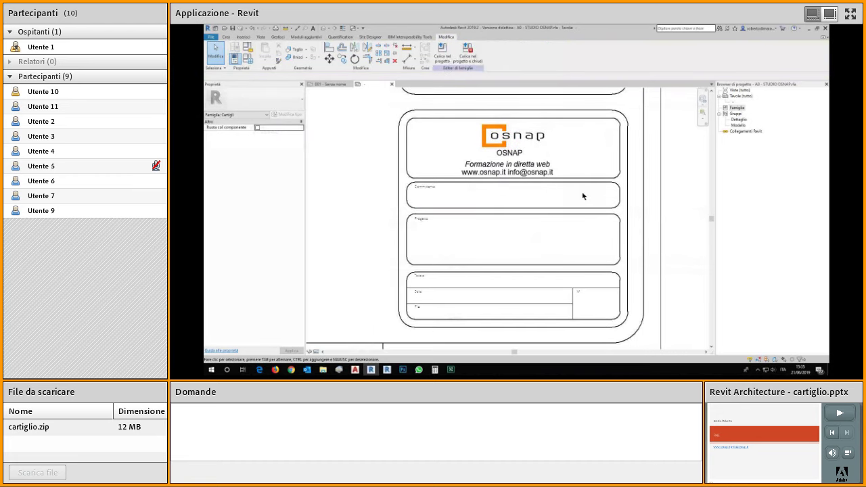
Step: Delete the OSNAP text note and switch the Committente label to 4mm, nudging it down
click(546, 155)
key(Delete)
scroll(426, 243, up, 1)
scroll(467, 240, up, 1)
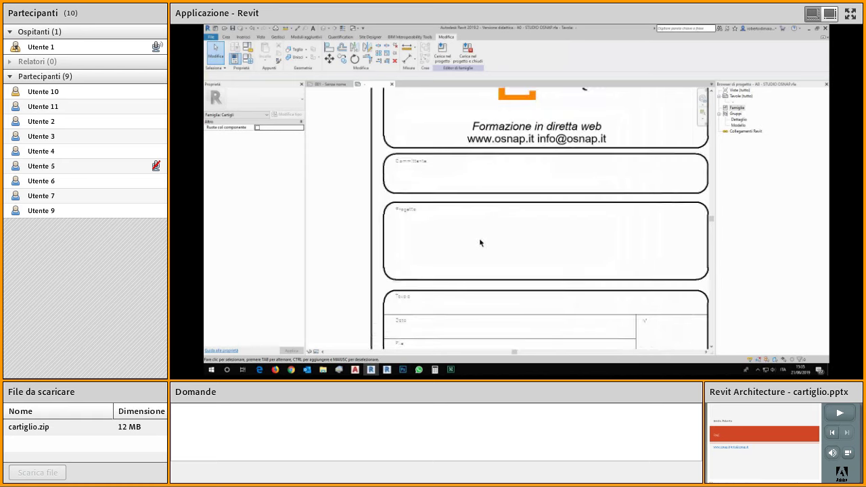
click(411, 162)
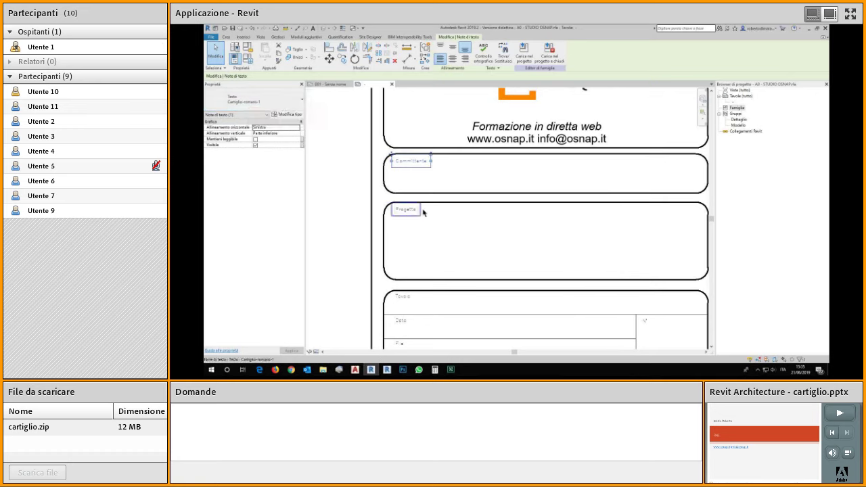
click(294, 101)
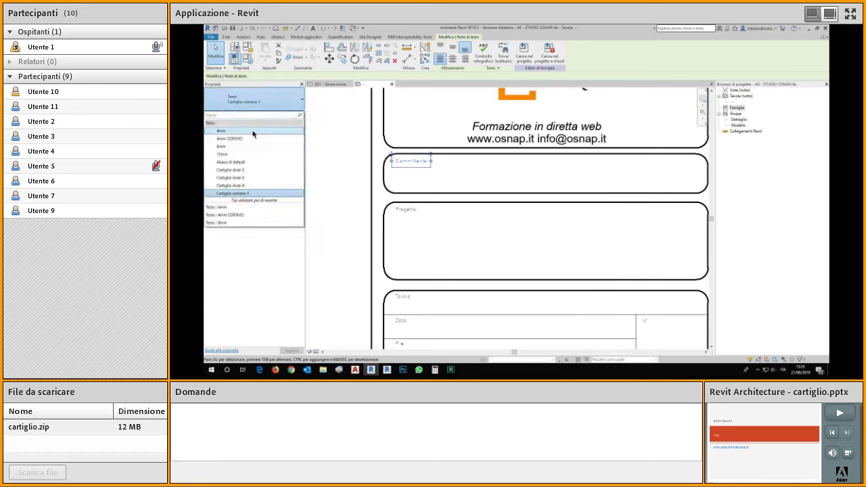
click(253, 134)
key(Down)
key(Down)
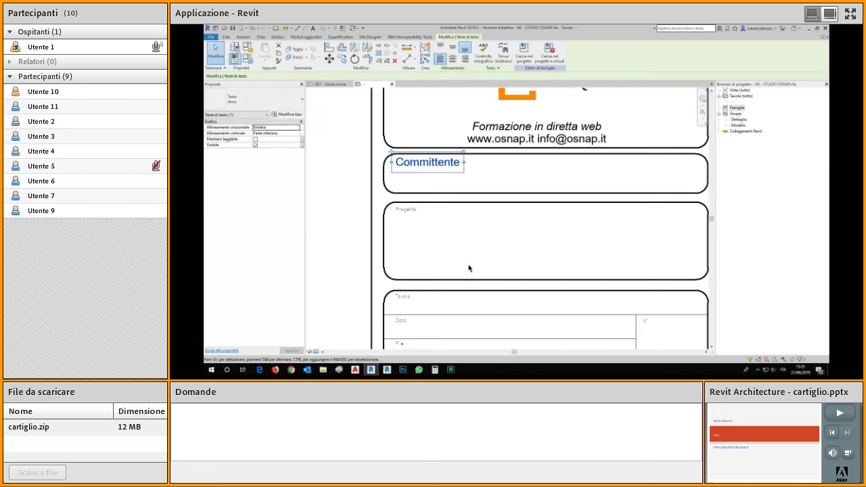
Step: Duplicate the text type as '2mm' with a 2 mm text size
click(287, 115)
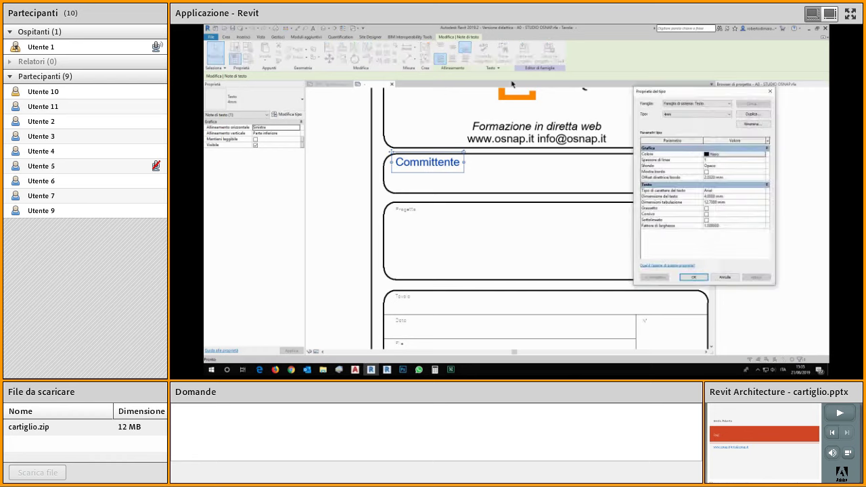
click(753, 113)
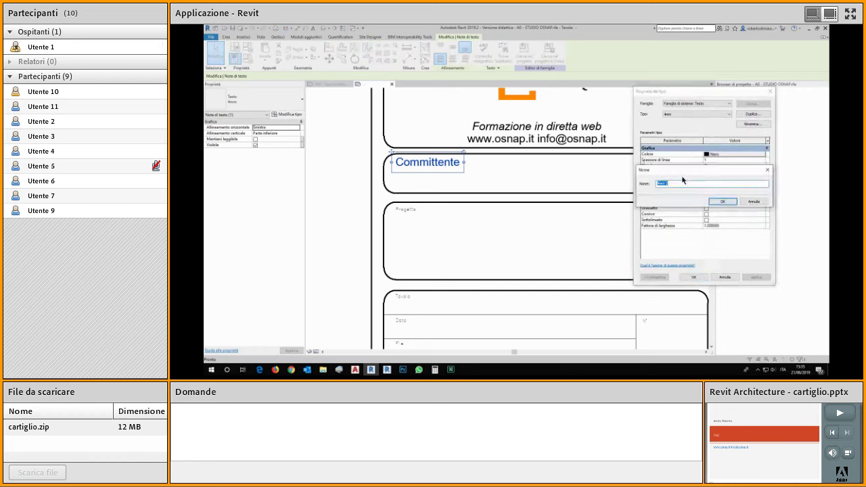
text(2mm 2)
key(BackSpace)
key(BackSpace)
key(BackSpace)
key(BackSpace)
key(BackSpace)
text(2mm)
click(723, 202)
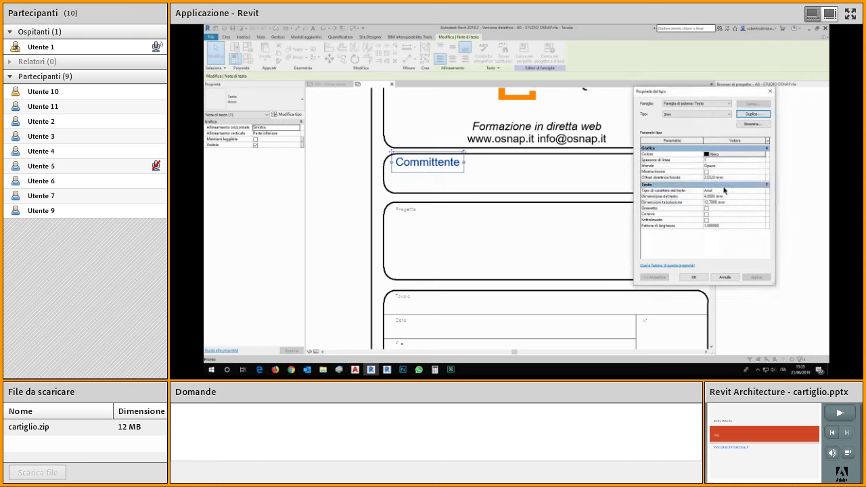
click(735, 196)
text(2)
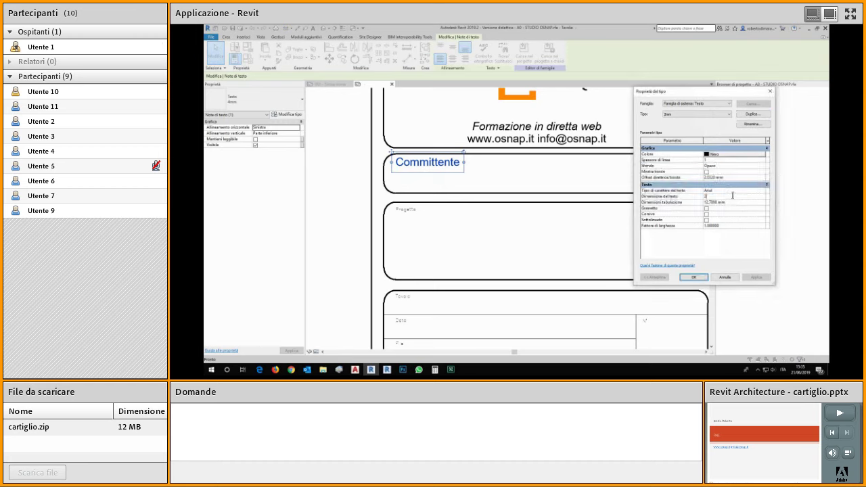
click(694, 277)
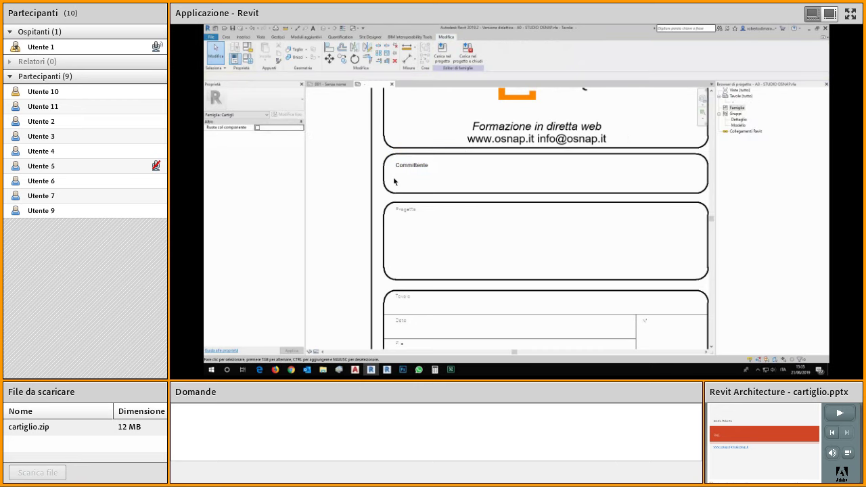
Step: Raise the Committente label slightly and switch the Progetto, Data, File and N° labels to 2mm
drag(393, 162, 393, 154)
click(401, 236)
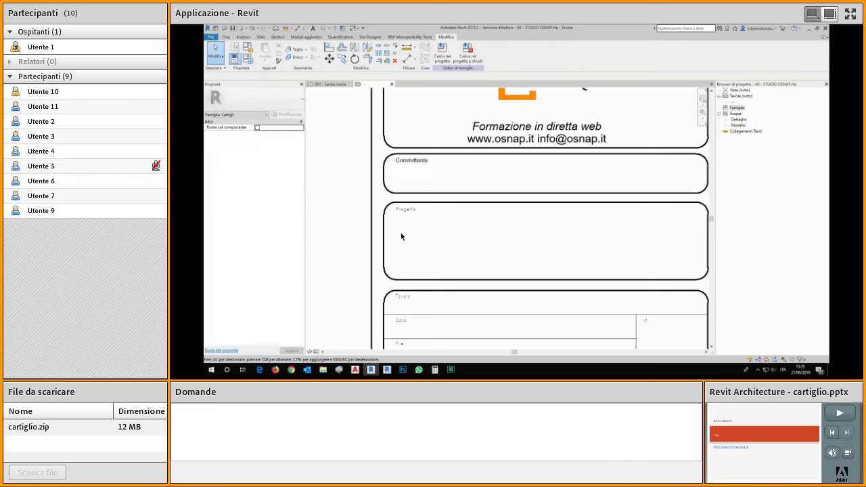
scroll(445, 242, down, 3)
scroll(450, 205, up, 2)
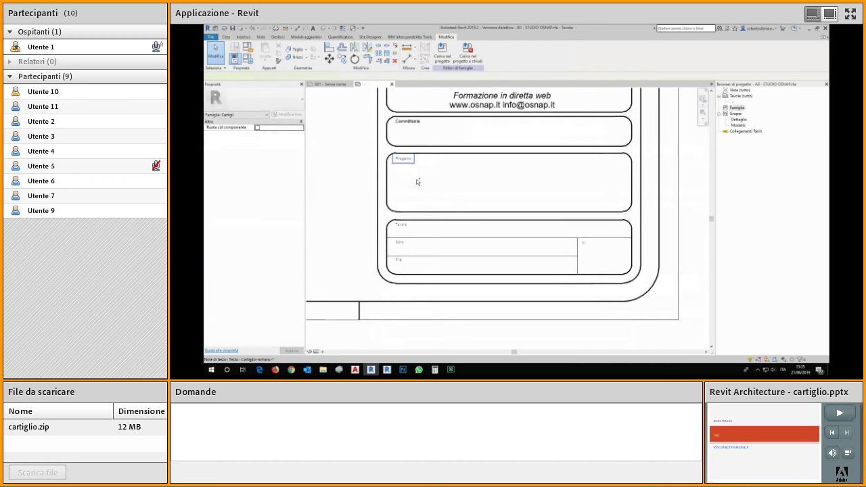
click(404, 159)
ctrl+click(399, 242)
ctrl+click(399, 260)
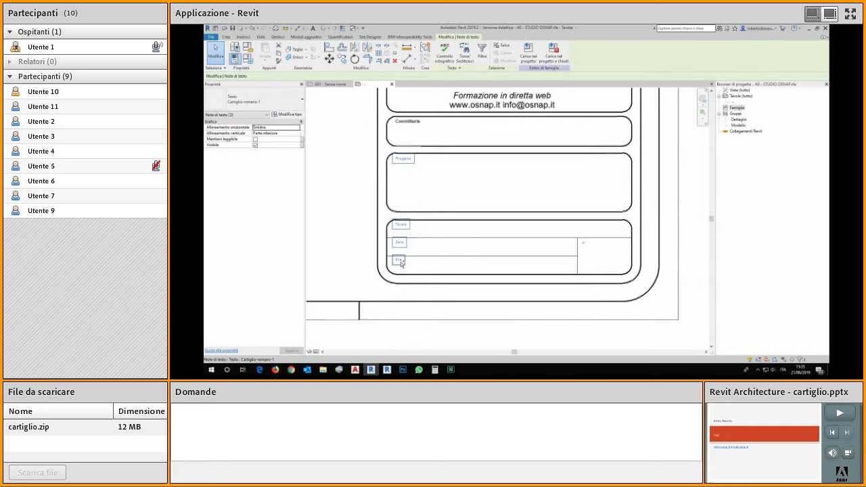
ctrl+click(583, 243)
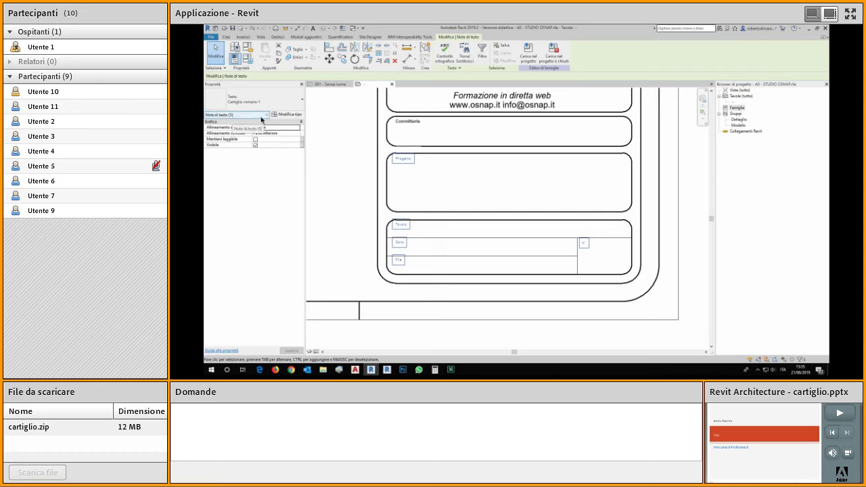
click(294, 101)
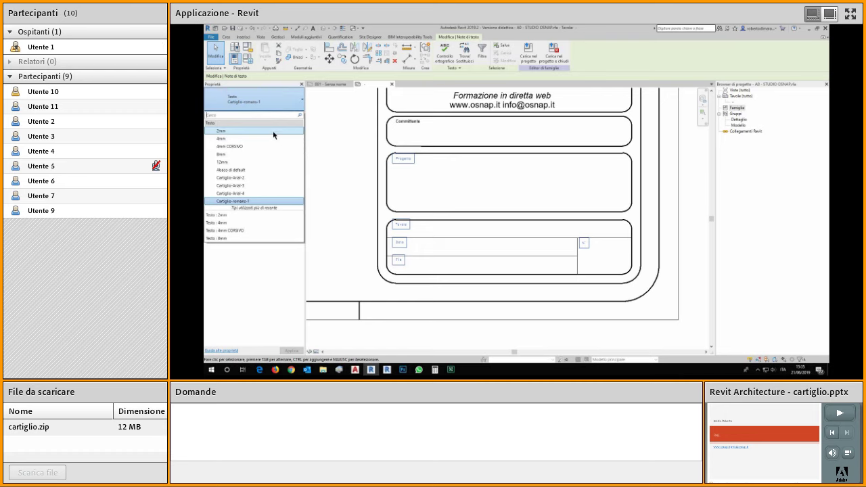
click(273, 130)
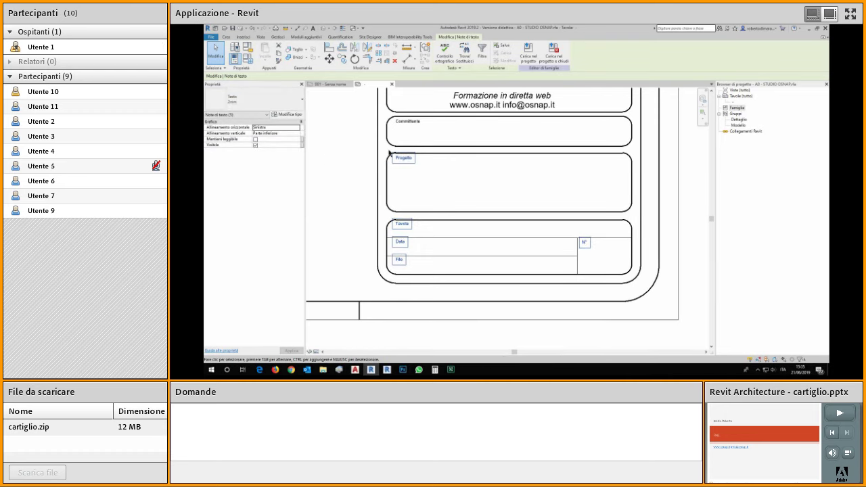
key(Escape)
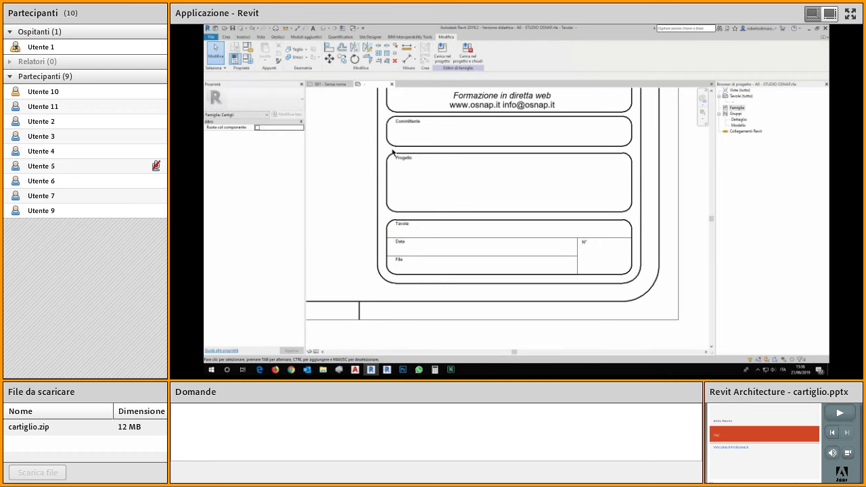
Step: Switch the Revisioni label to 2mm and zoom to fit the whole sheet
scroll(397, 145, down, 4)
middle_drag(397, 145, 548, 277)
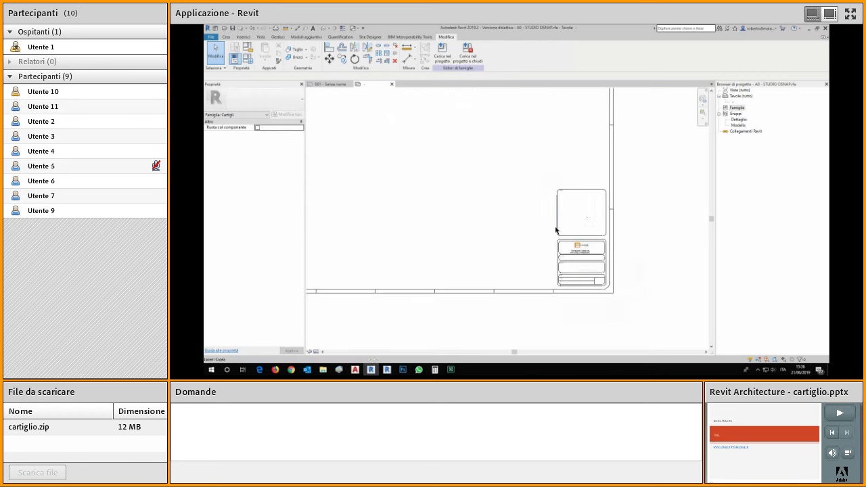
scroll(584, 214, up, 2)
scroll(584, 214, up, 3)
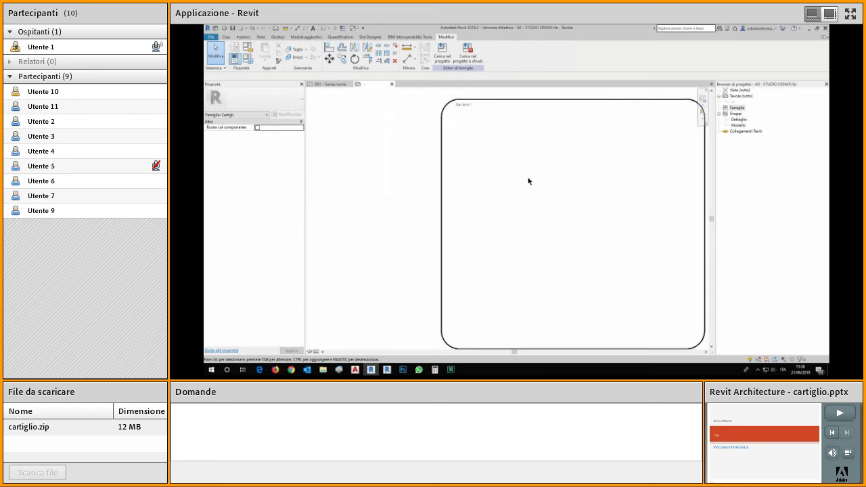
click(462, 106)
click(281, 105)
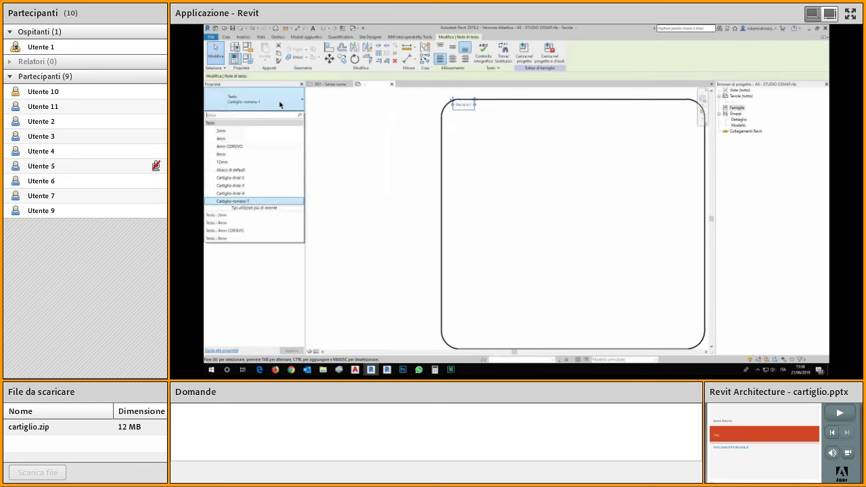
click(227, 135)
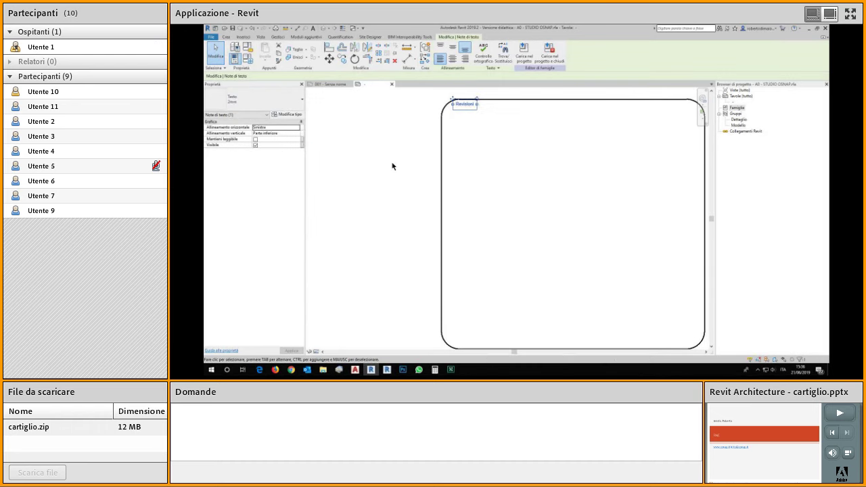
click(392, 166)
scroll(392, 166, down, 5)
scroll(382, 160, down, 2)
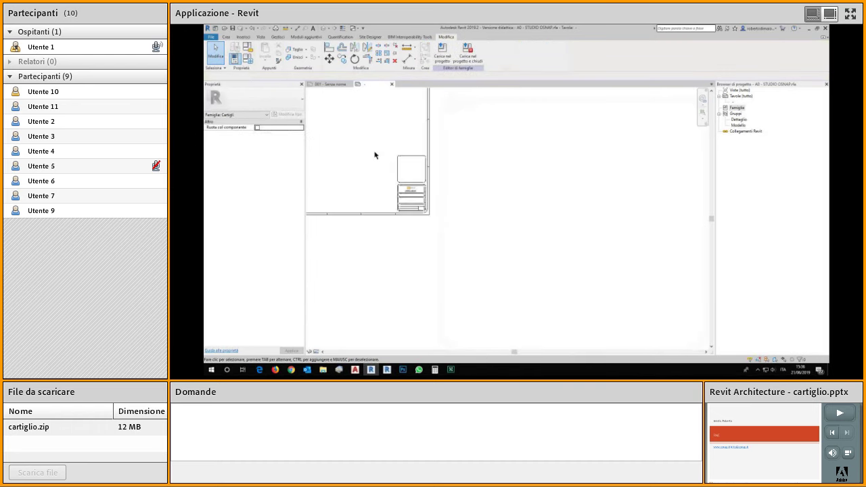
key(z)
key(f)
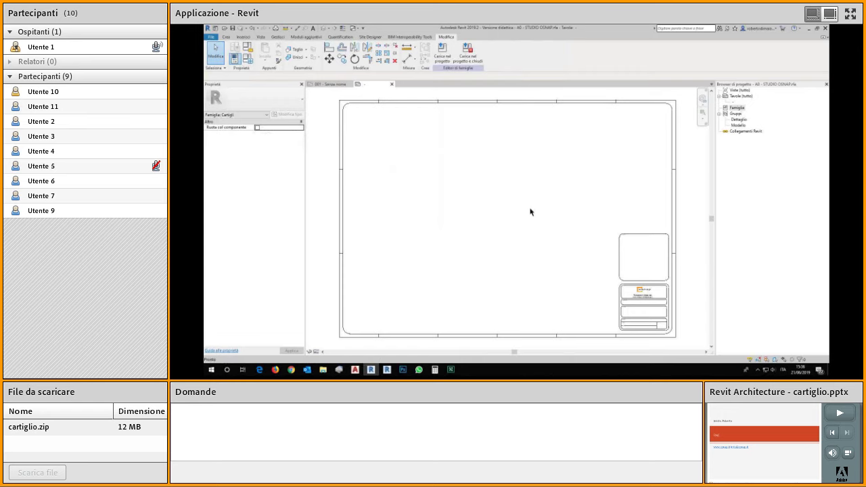
Step: Load the edited title block into the Villa Savoye project and cancel placing another copy
click(443, 49)
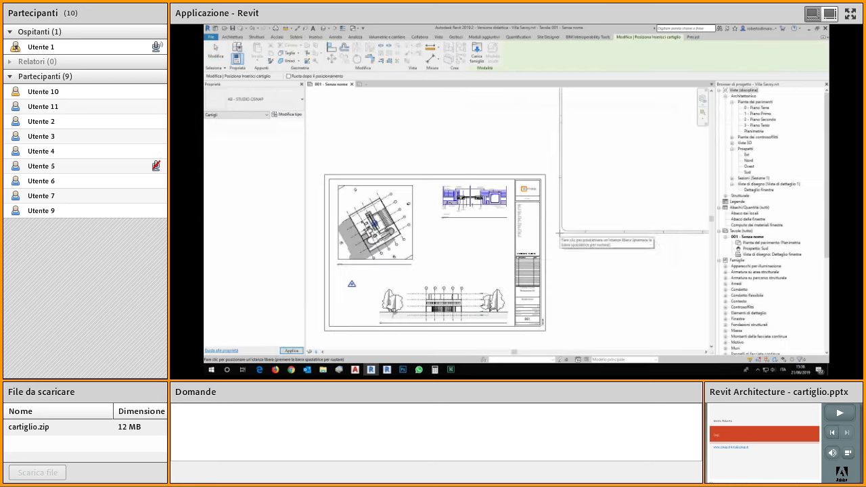
scroll(555, 230, down, 5)
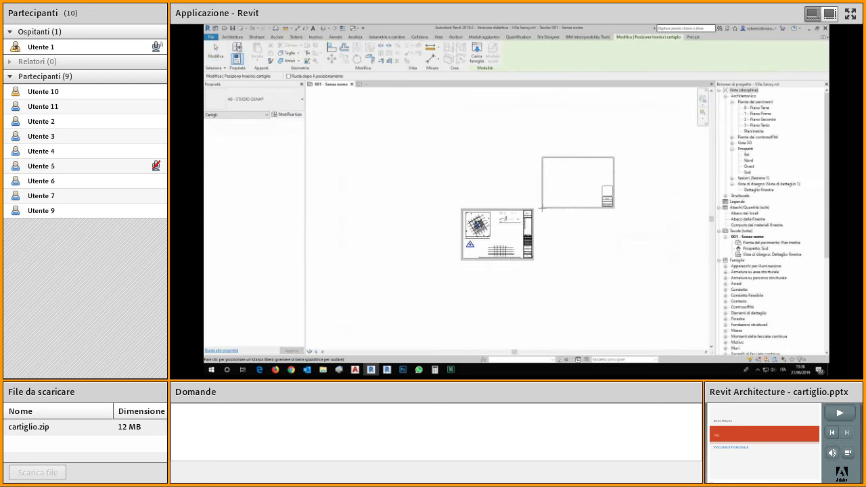
scroll(546, 249, up, 2)
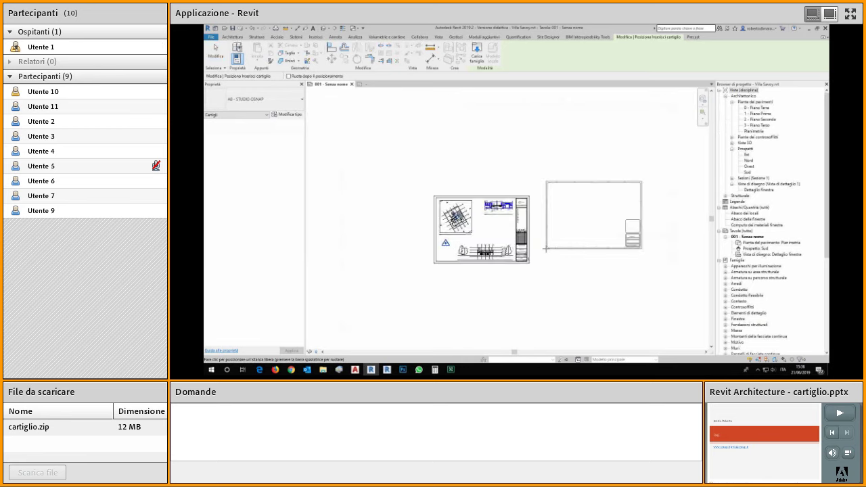
scroll(546, 248, up, 1)
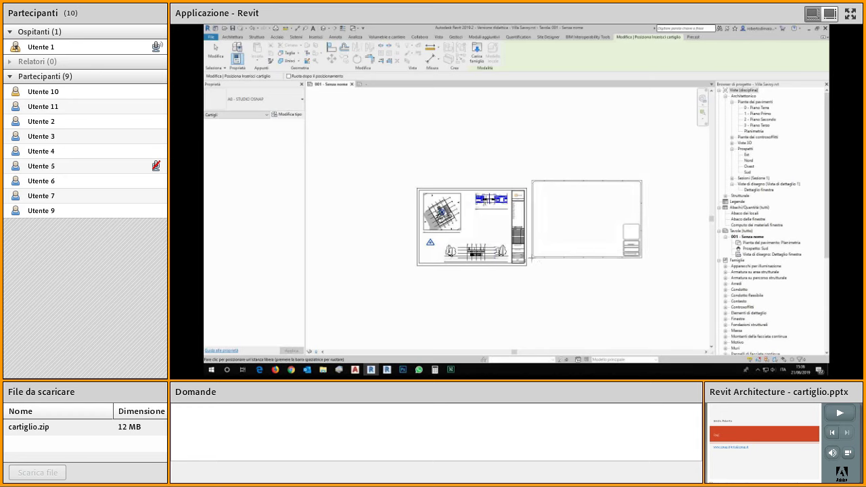
key(Escape)
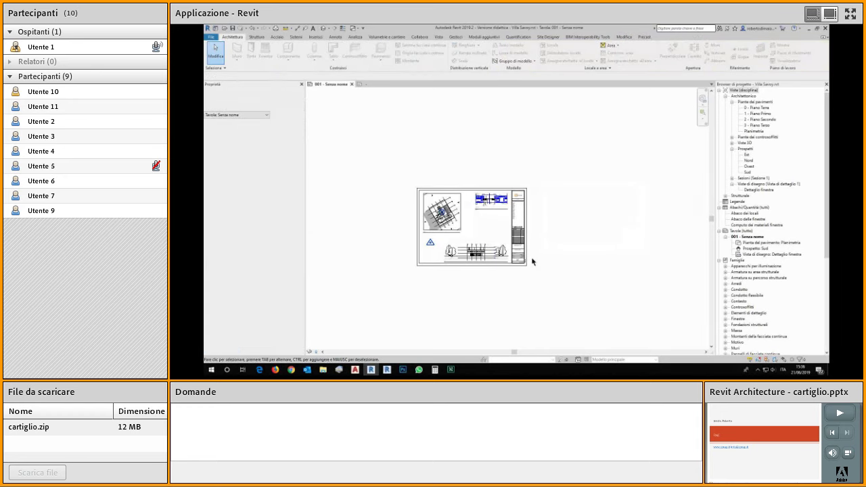
scroll(532, 262, up, 2)
click(524, 245)
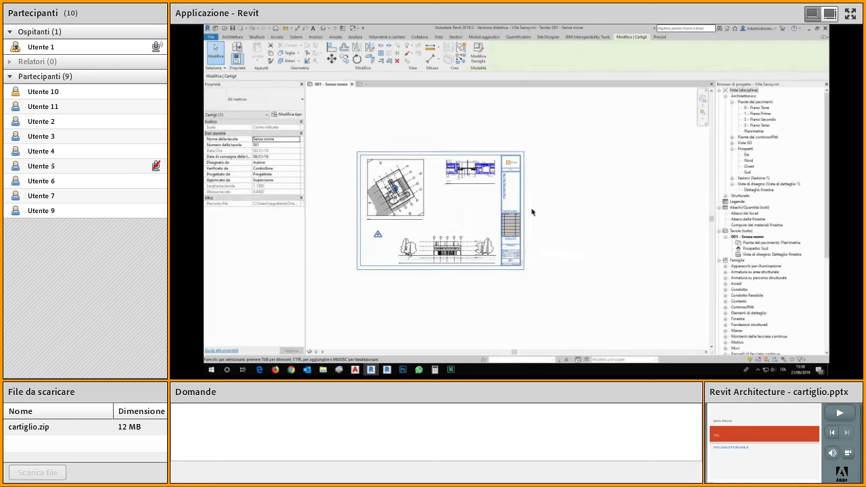
click(286, 103)
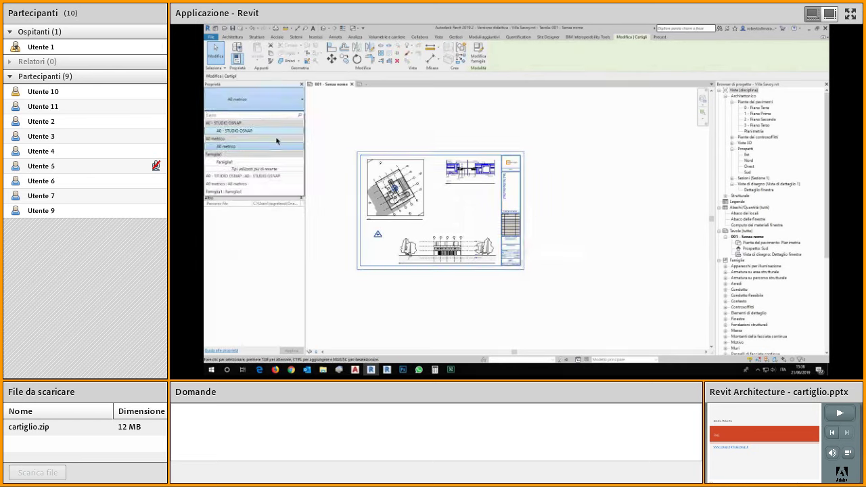
click(274, 178)
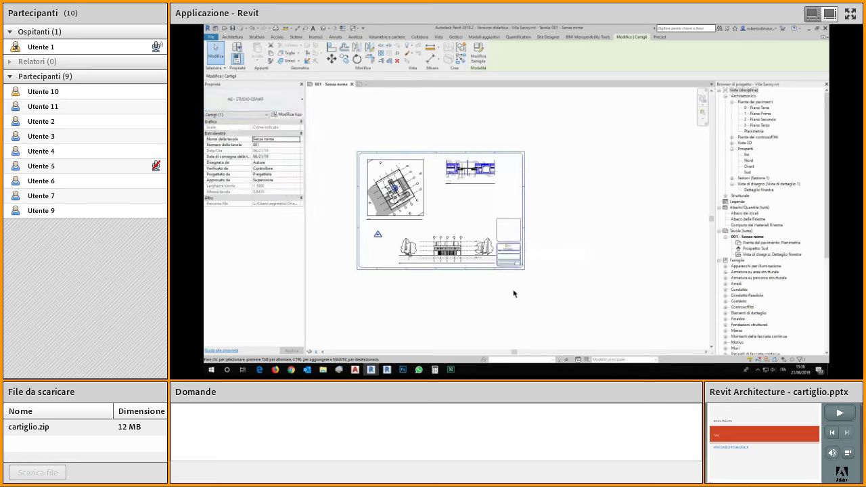
scroll(487, 263, up, 3)
scroll(641, 265, down, 4)
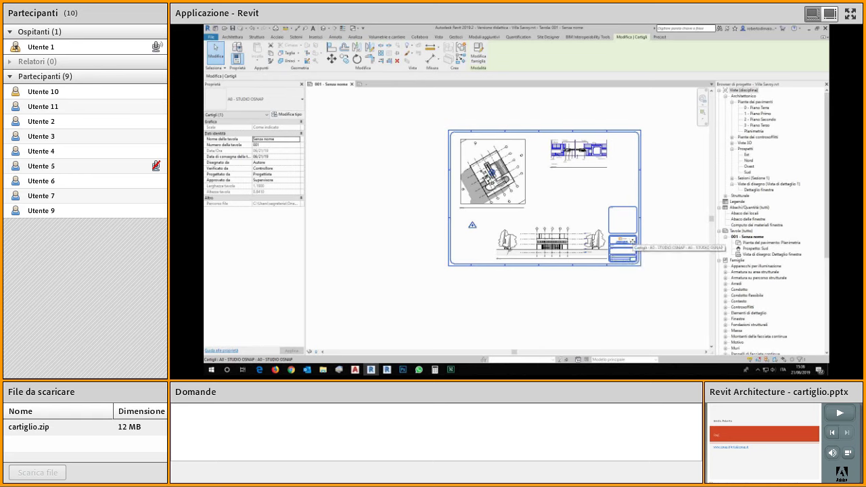
click(292, 100)
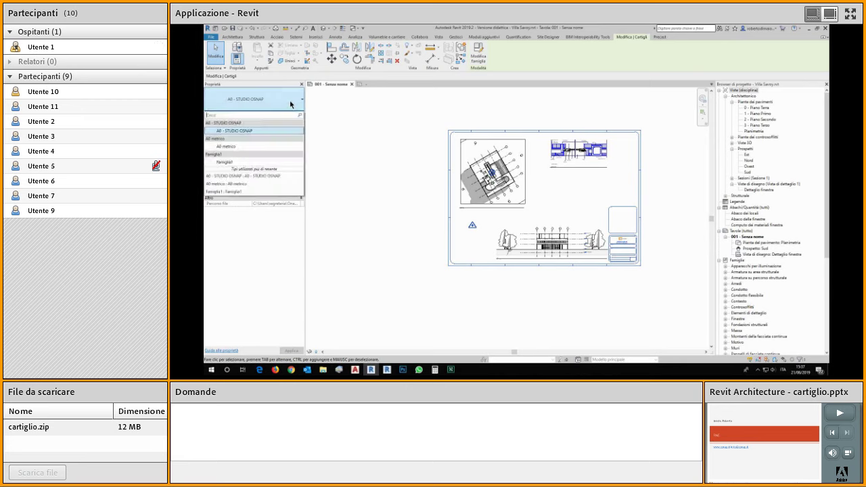
click(243, 149)
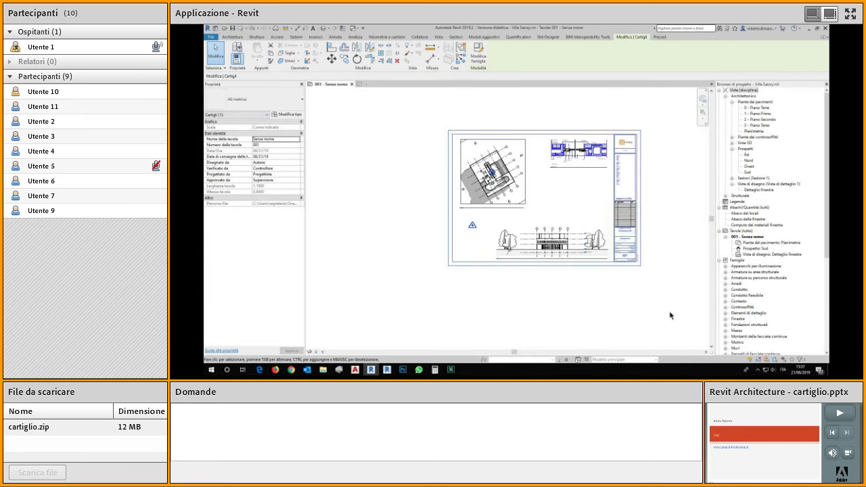
click(673, 175)
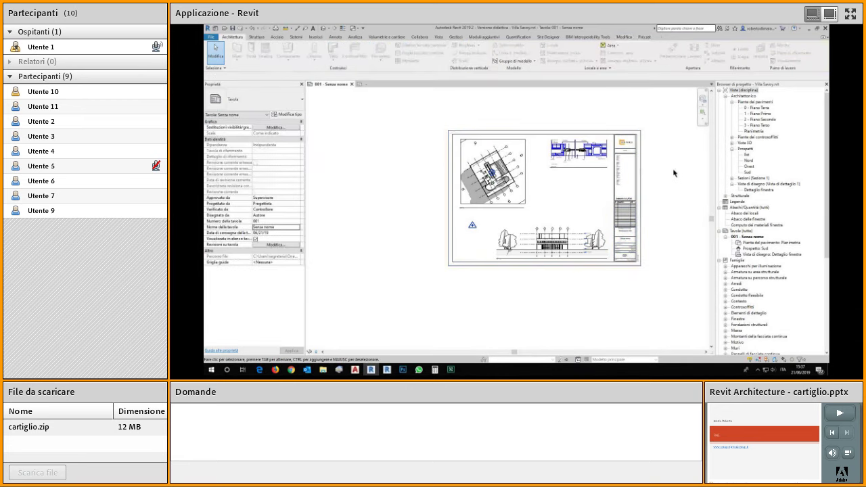
Step: Start a new sheet from the sheets list, browse to A0 - STUDIO OSNAP, then cancel
click(741, 231)
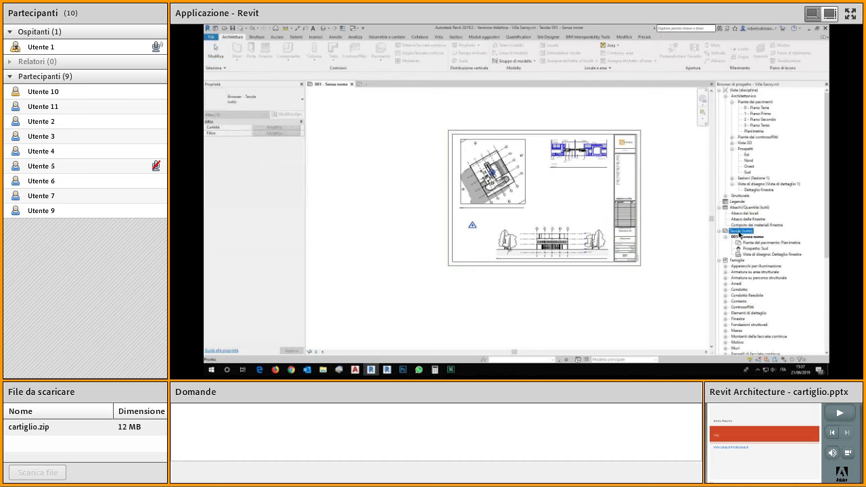
click(741, 234)
click(740, 233)
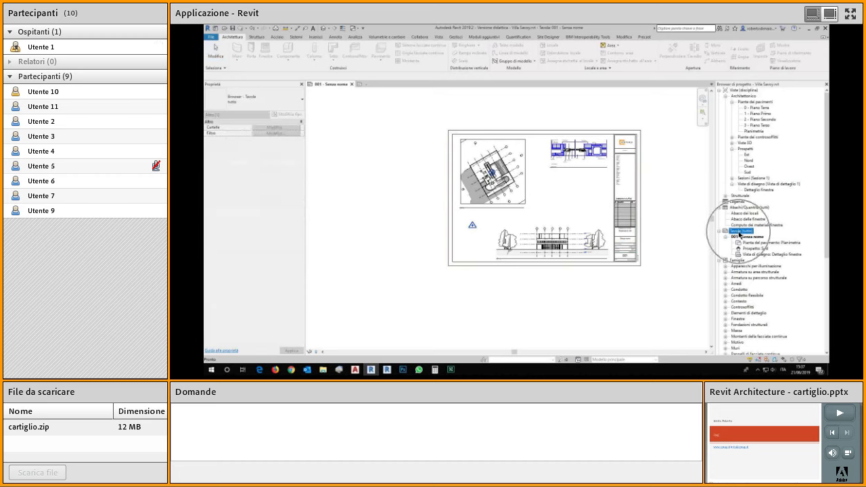
right_click(740, 233)
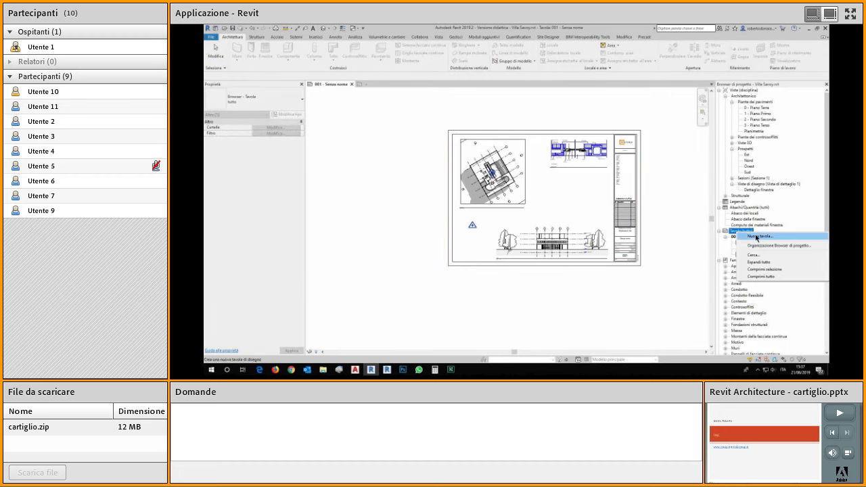
click(755, 238)
click(471, 139)
click(466, 142)
click(466, 144)
click(467, 138)
click(467, 134)
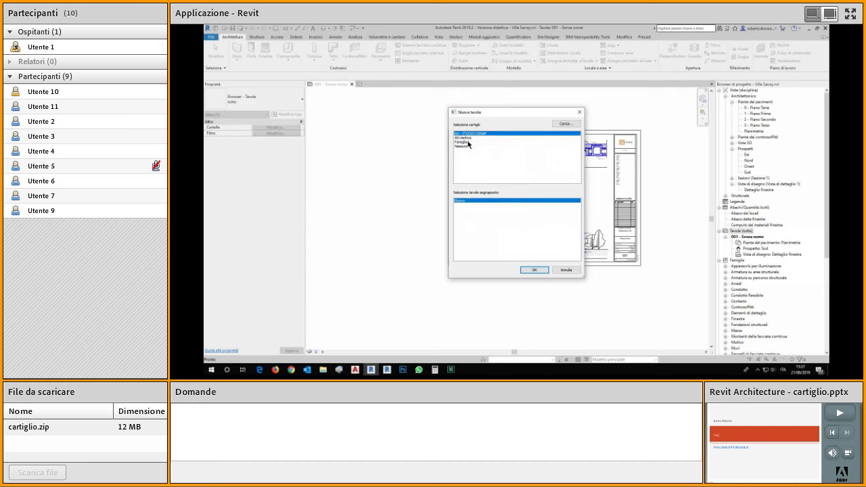
click(566, 271)
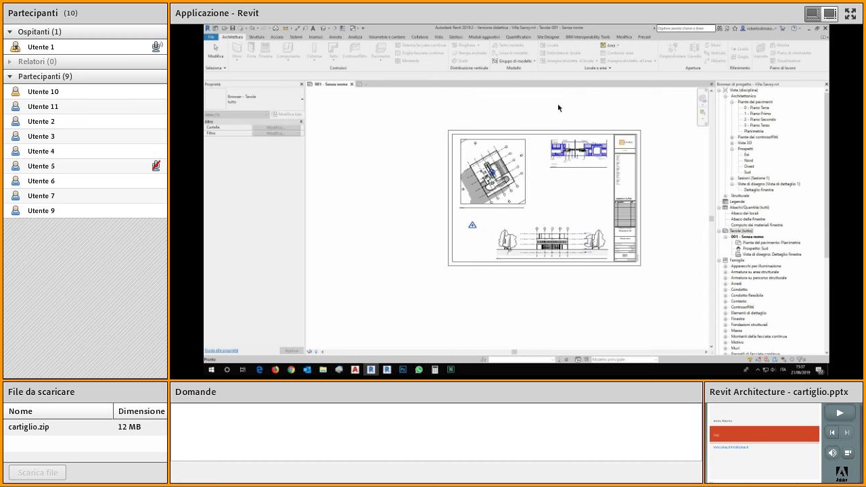
Step: Create sheet 002 with the A0 - STUDIO OSNAP title block via Vista > Tavola
click(439, 37)
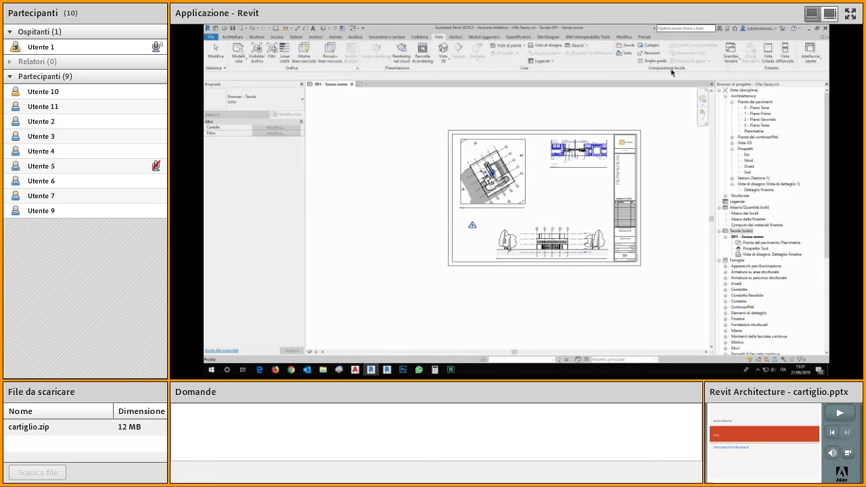
click(632, 46)
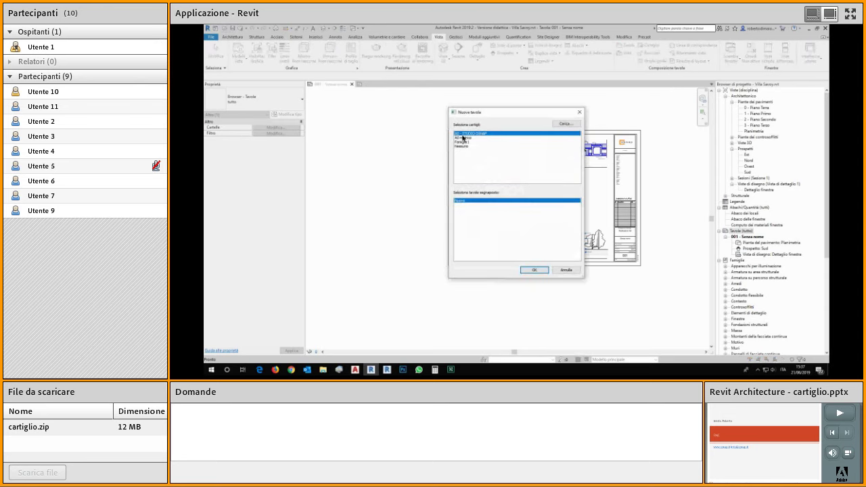
click(528, 269)
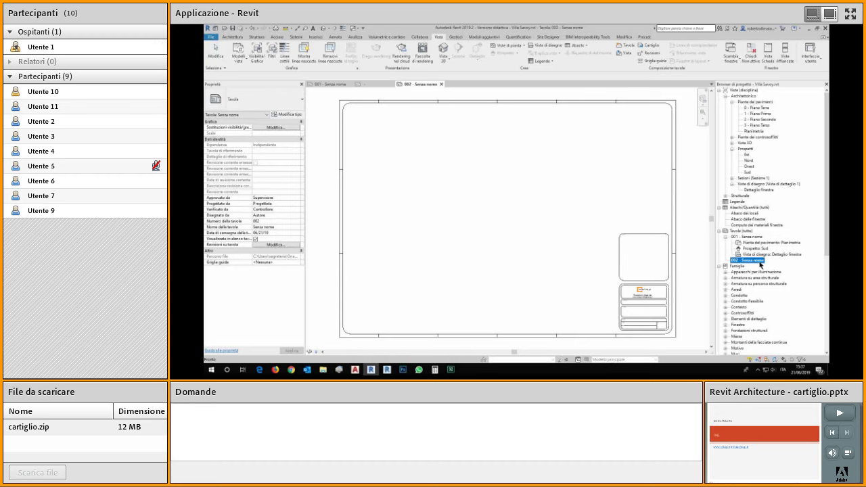
Step: Delete the unused Famiglia1 family from the Simboli di annotazione families in the Project Browser
scroll(765, 265, down, 5)
scroll(761, 251, down, 2)
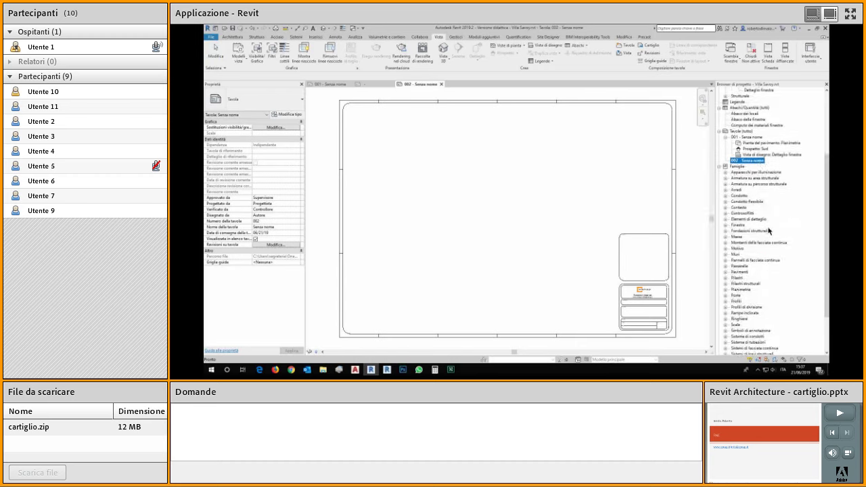
click(740, 168)
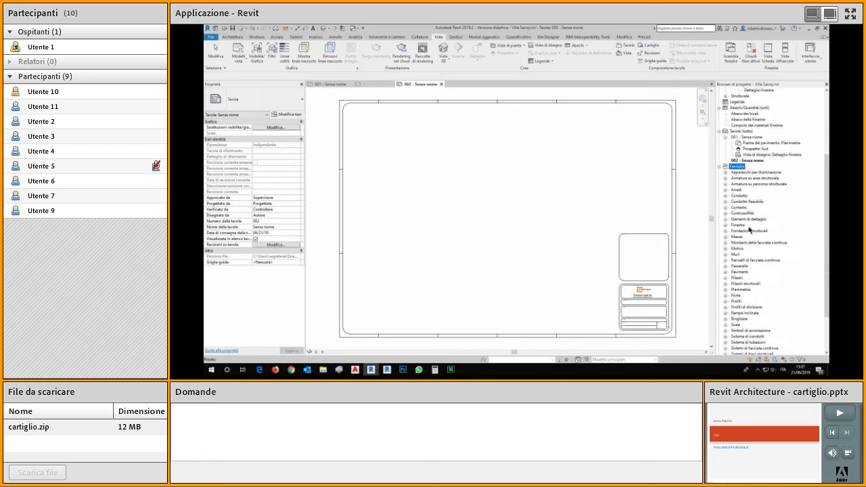
scroll(750, 231, down, 3)
scroll(738, 257, down, 1)
click(738, 283)
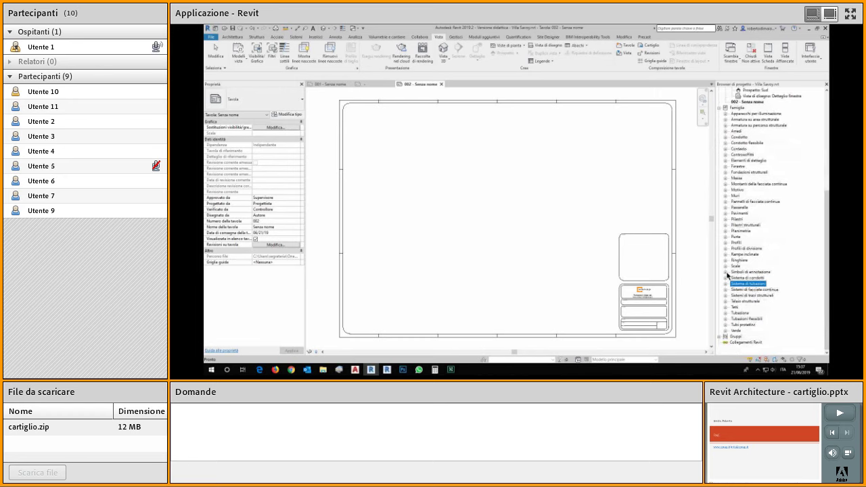
click(726, 272)
scroll(750, 173, down, 9)
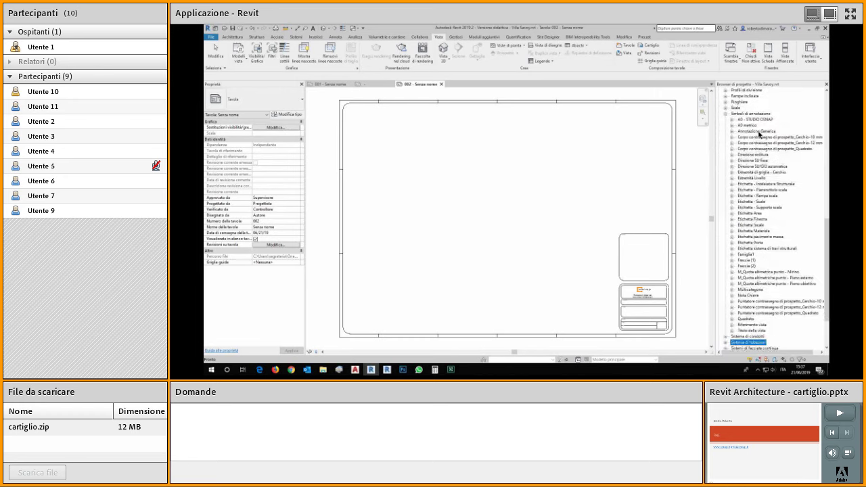
click(751, 120)
shift+click(747, 126)
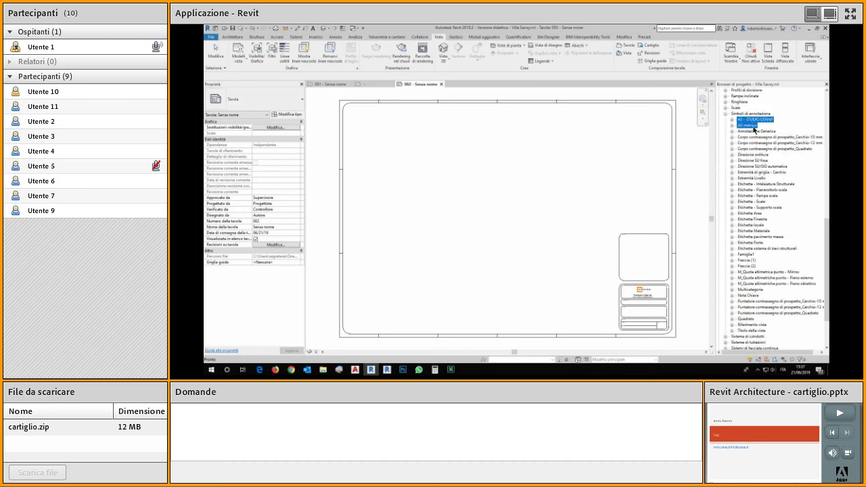
click(765, 120)
click(750, 126)
click(750, 256)
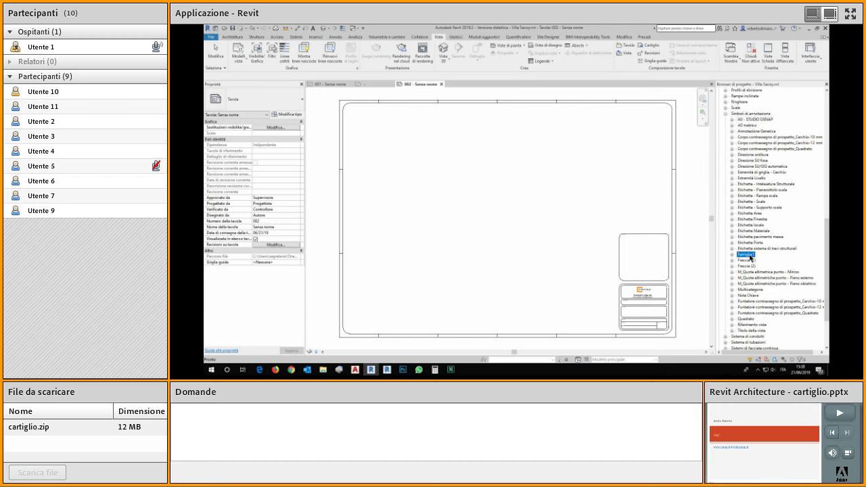
key(Delete)
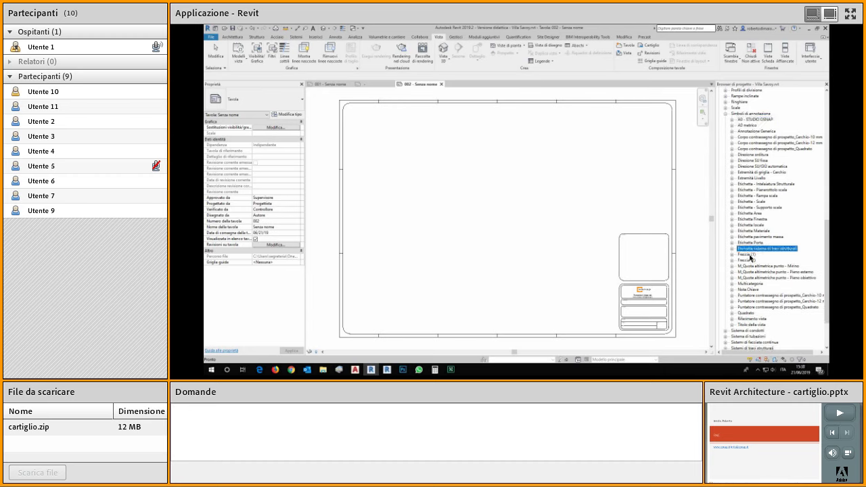
Step: Open the A0 - STUDIO OSNAP title block family for editing via Modifica
click(749, 114)
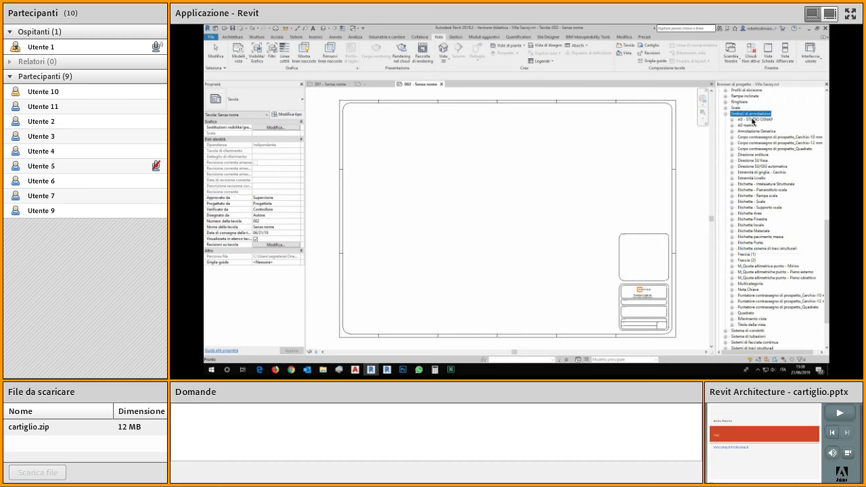
right_click(753, 120)
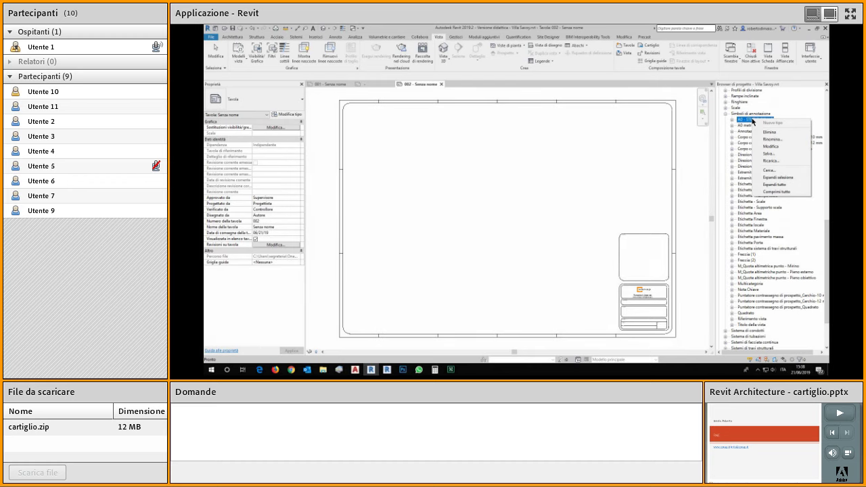
click(776, 146)
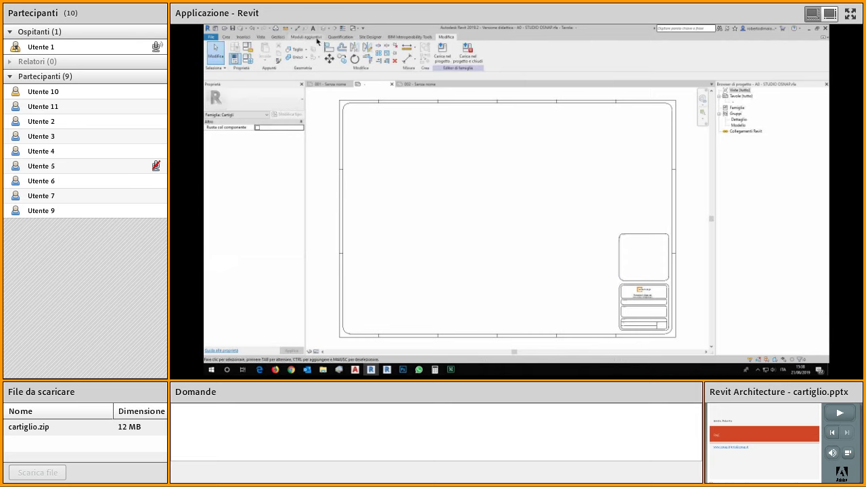
Step: Close the inactive sheet 001 view with Chiudi Non attive, keeping sheet 002 open
click(261, 37)
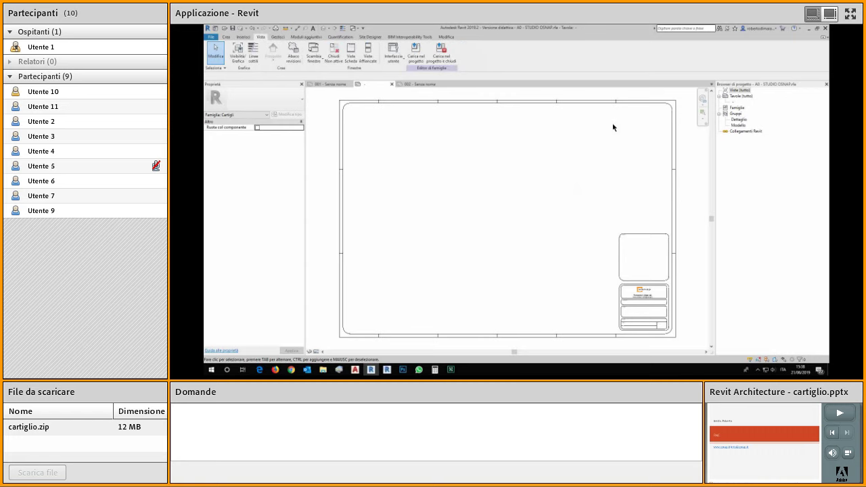
click(333, 55)
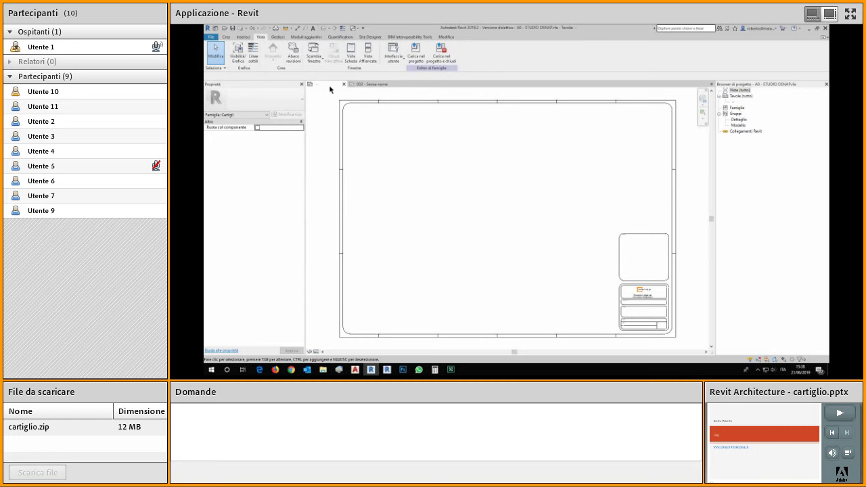
click(371, 84)
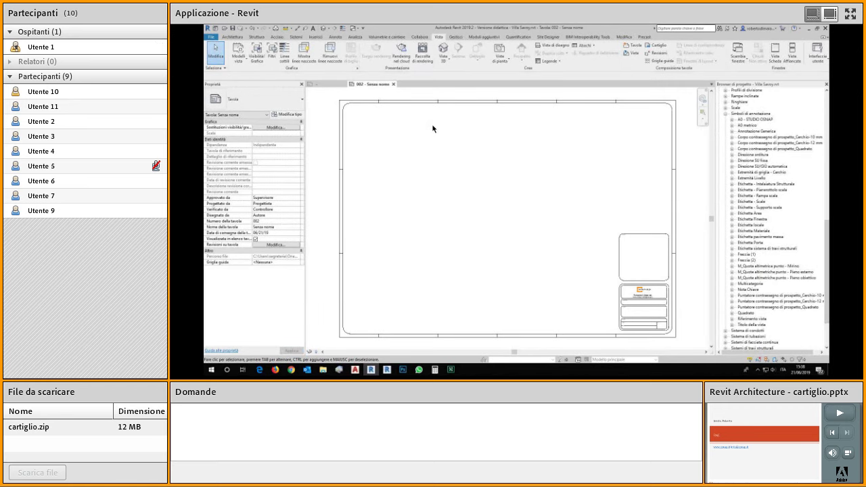
double_click(330, 100)
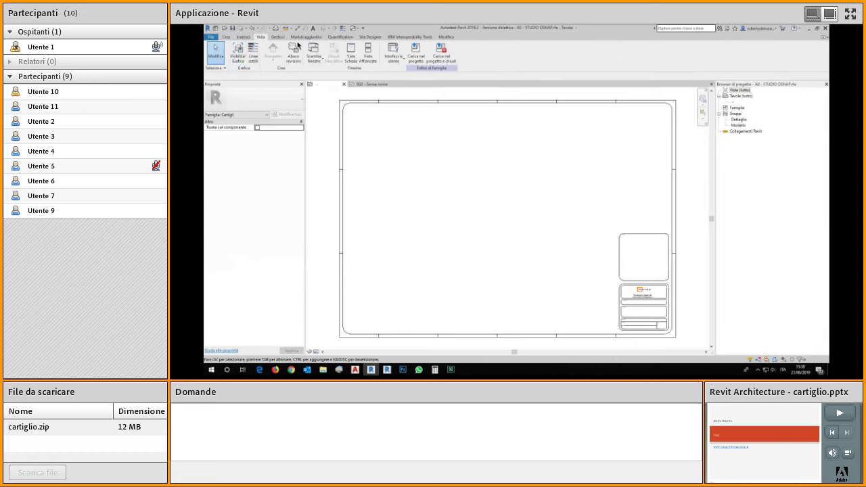
Step: Switch between sheet 002 and the A0 - STUDIO OSNAP title block family views
click(227, 37)
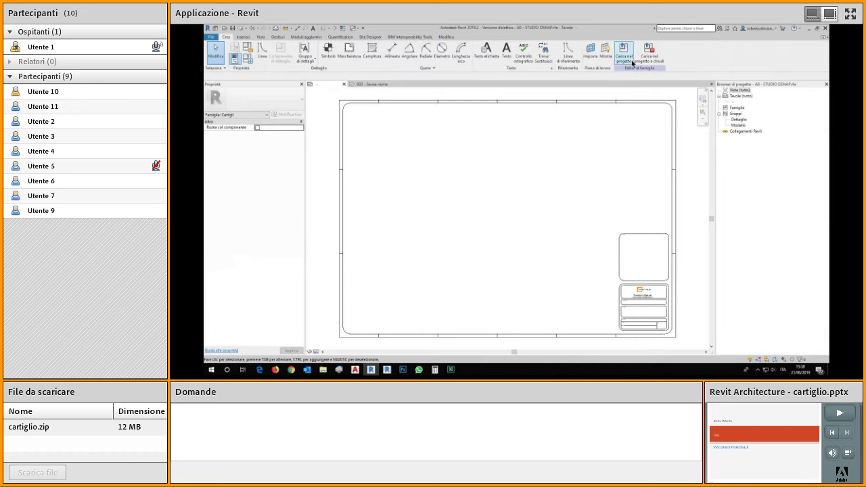
click(359, 85)
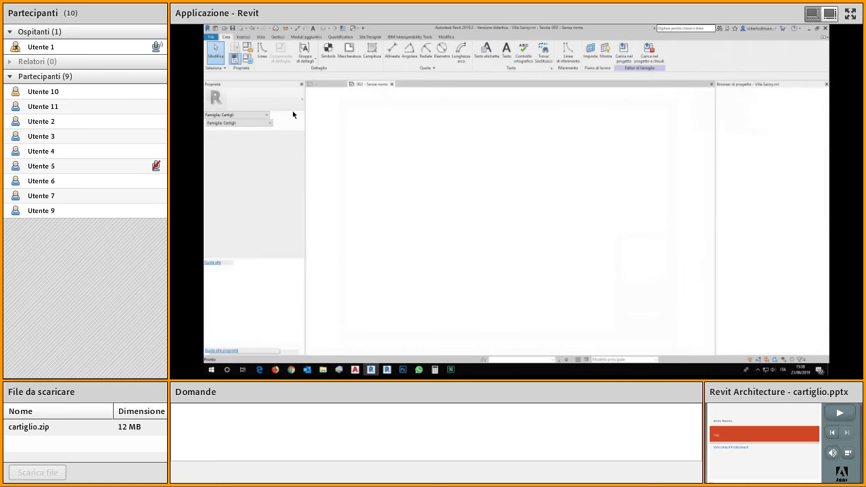
click(237, 37)
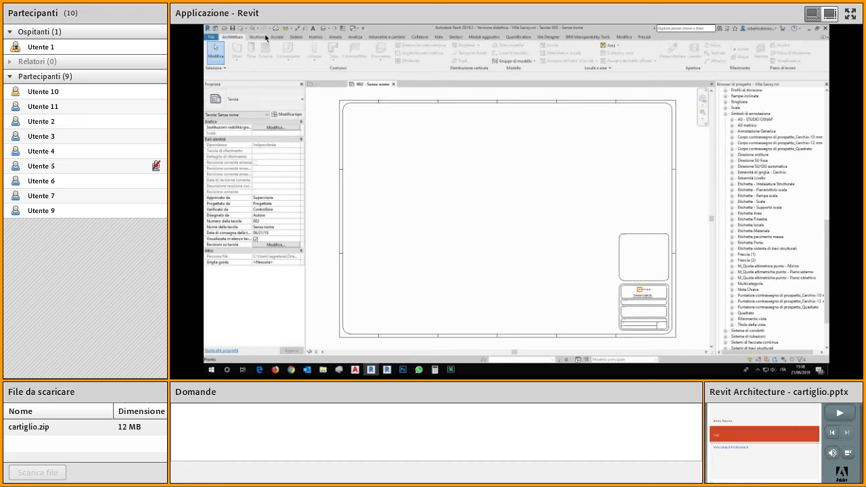
double_click(331, 90)
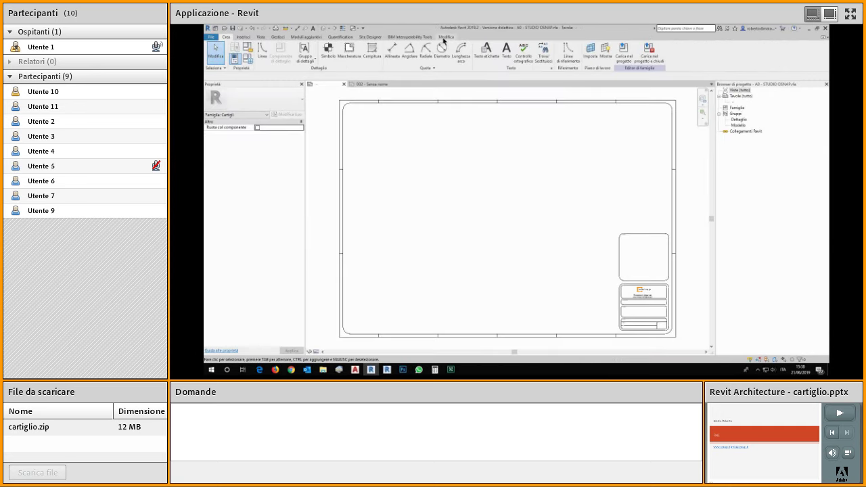
click(358, 29)
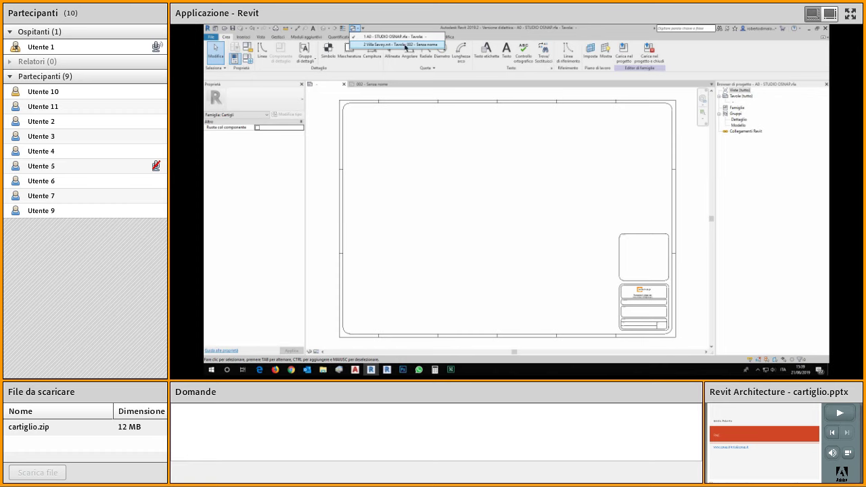
click(414, 142)
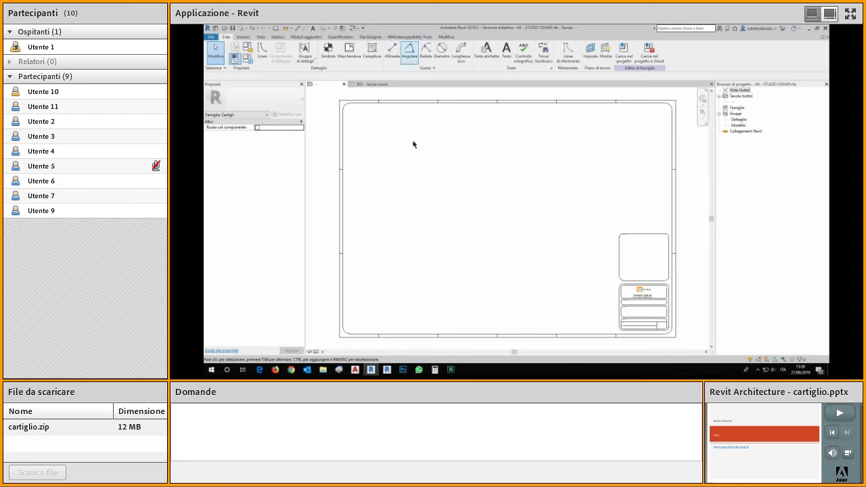
click(367, 85)
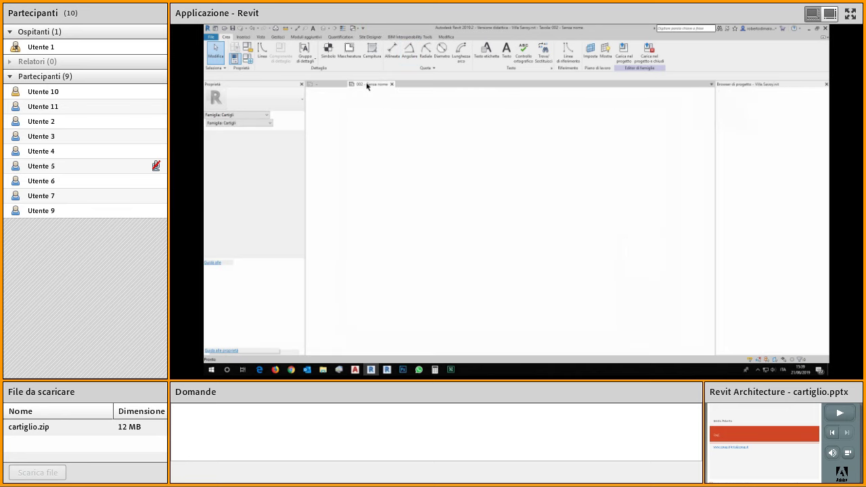
click(315, 84)
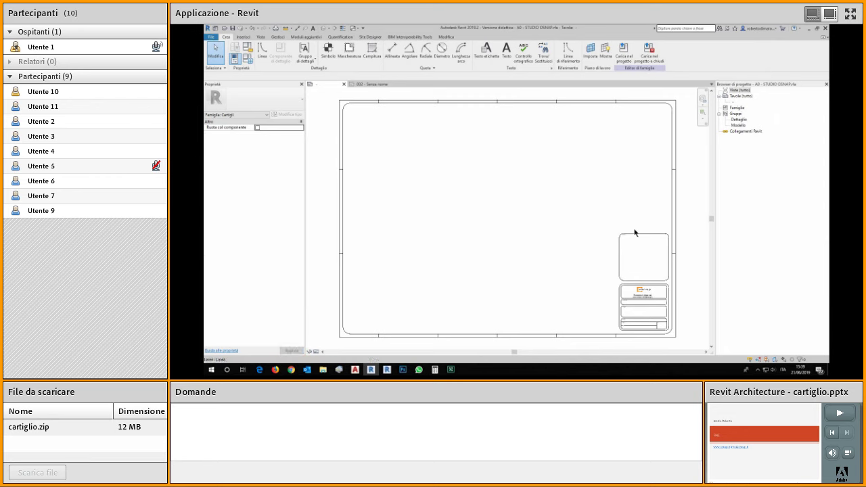
Step: Zoom sheet 002 onto the title block's text boxes, then switch to the A0 - STUDIO OSNAP family view
click(366, 84)
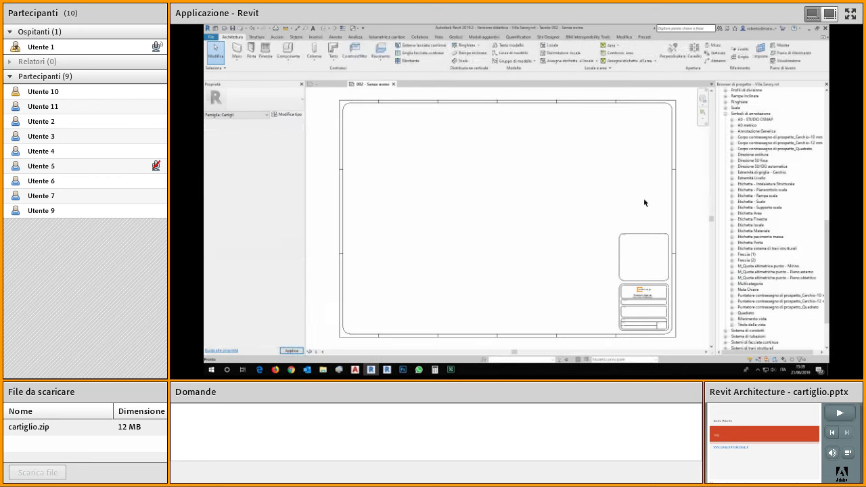
scroll(693, 276, up, 3)
middle_drag(693, 276, 658, 180)
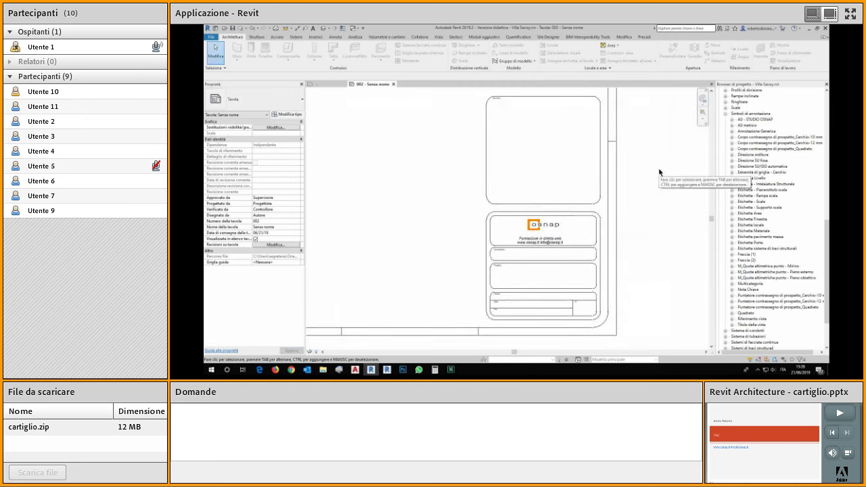
scroll(637, 169, up, 1)
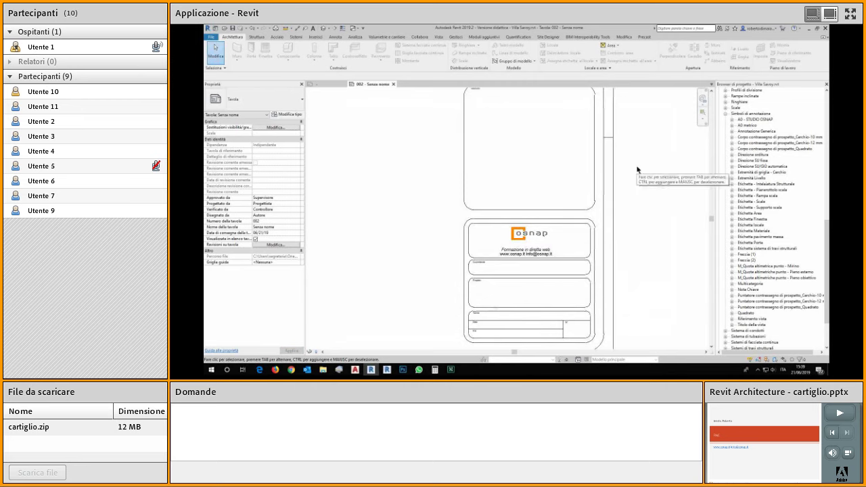
middle_drag(519, 293, 522, 231)
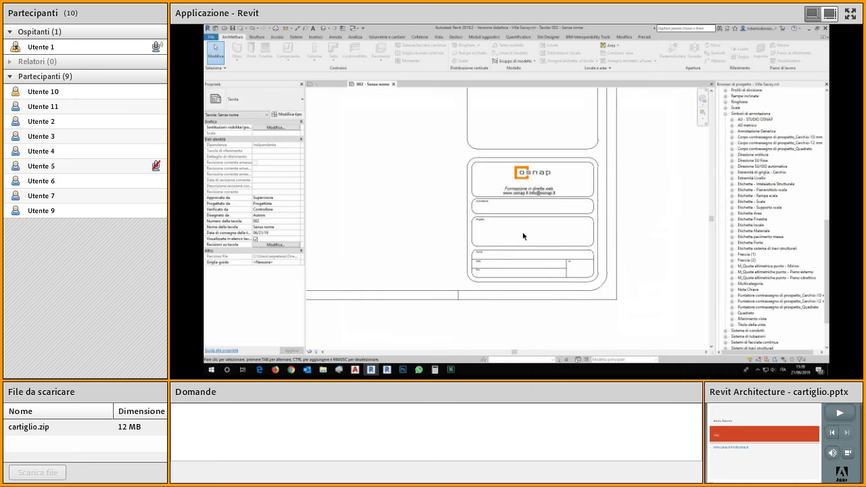
scroll(528, 226, up, 1)
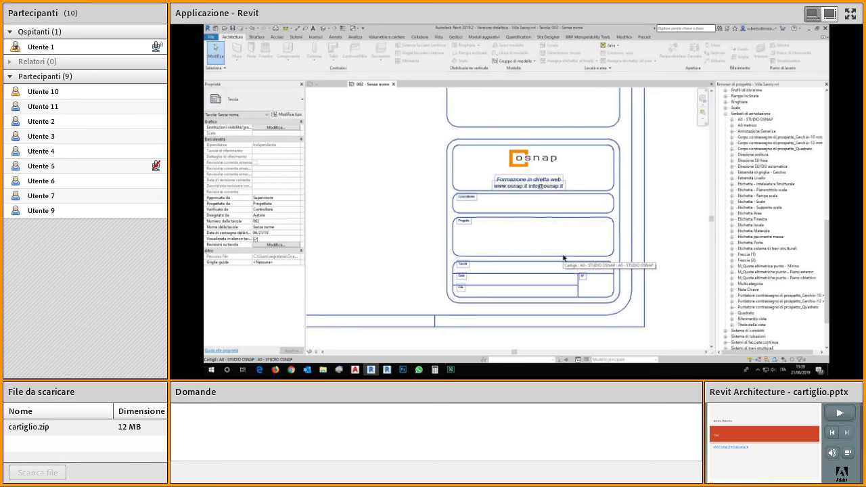
scroll(526, 234, up, 2)
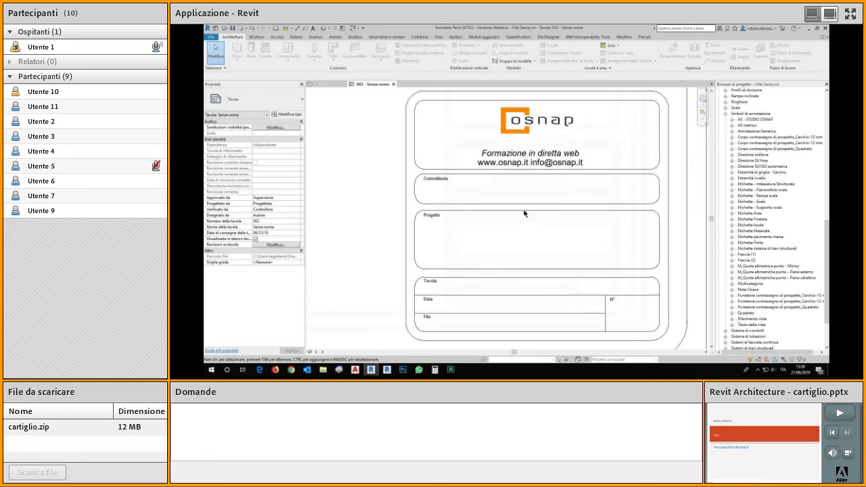
middle_drag(613, 290, 601, 259)
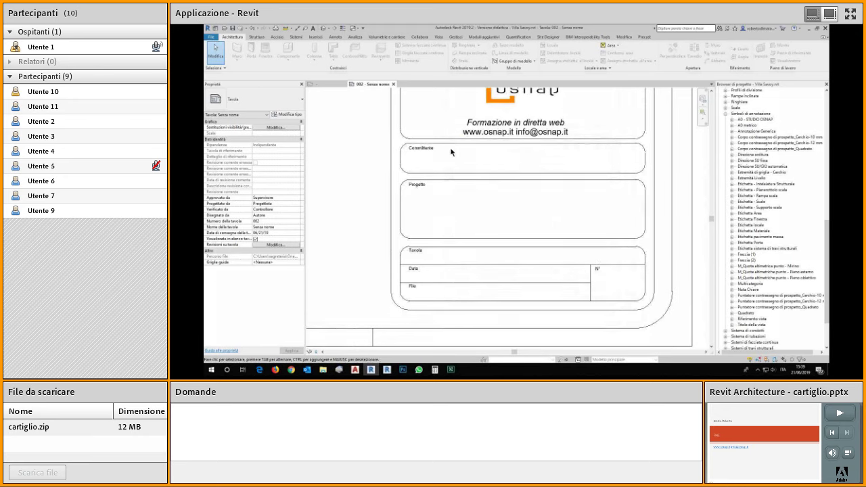
click(420, 194)
click(420, 194)
click(332, 86)
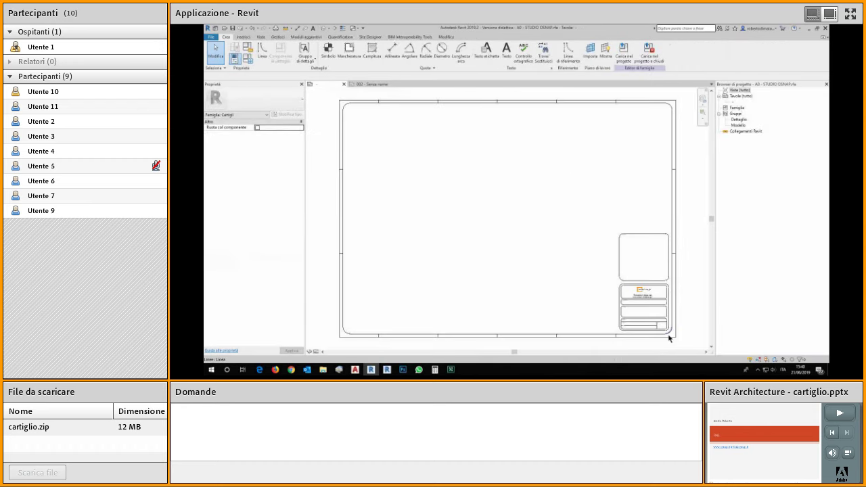
scroll(660, 318, up, 5)
middle_drag(577, 255, 454, 221)
scroll(474, 221, down, 2)
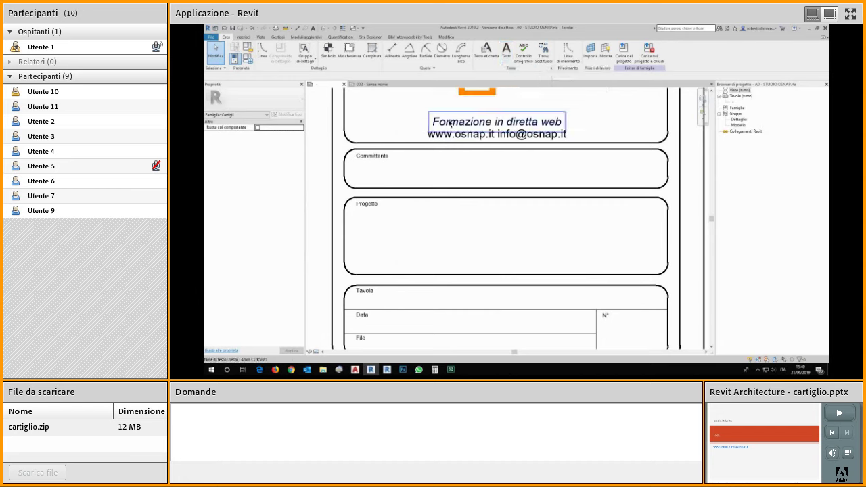
click(449, 122)
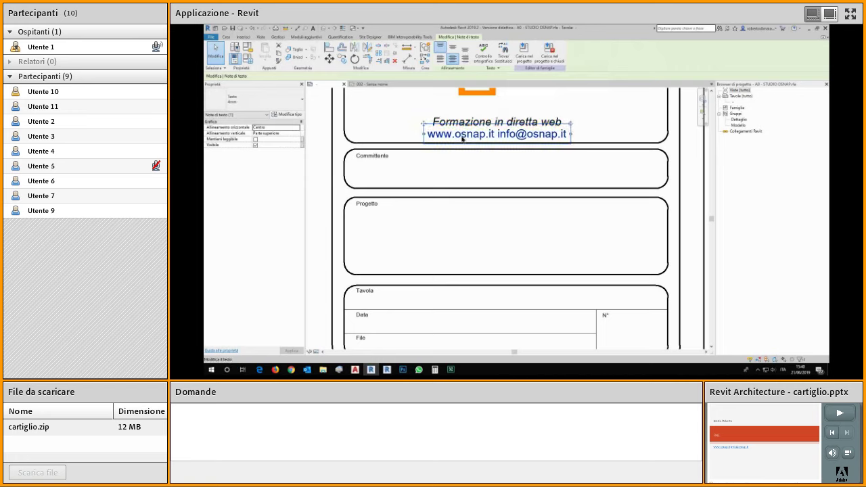
click(444, 172)
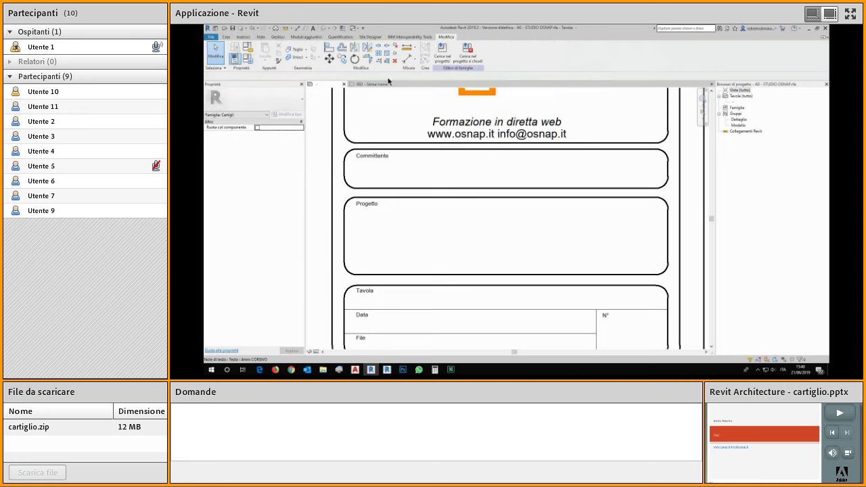
click(227, 36)
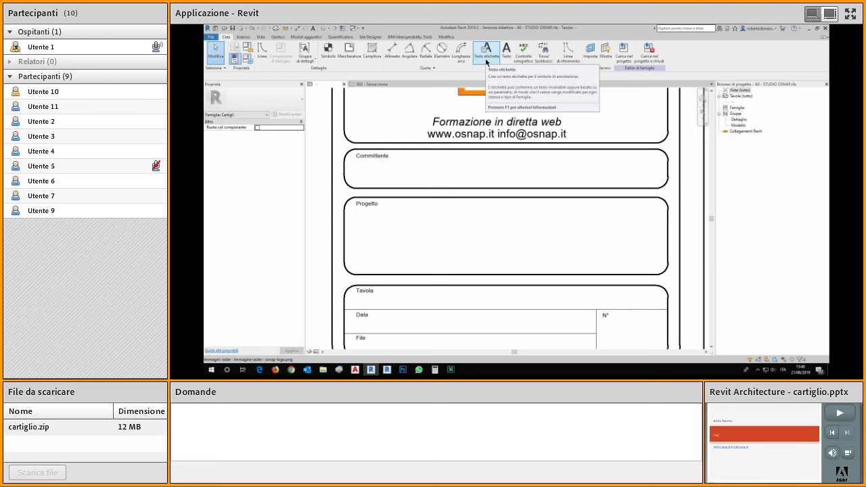
Step: Start a new Testo etichetta label and review the 8mm and 12mm label types in the type selector
click(486, 59)
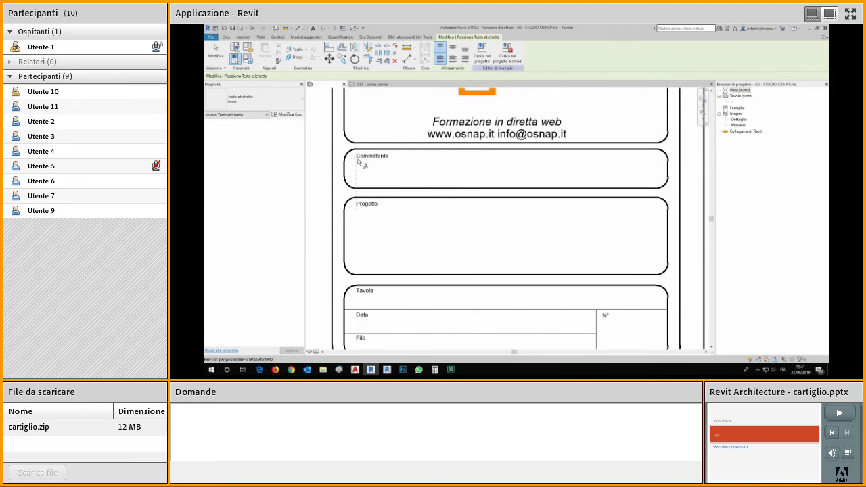
click(298, 103)
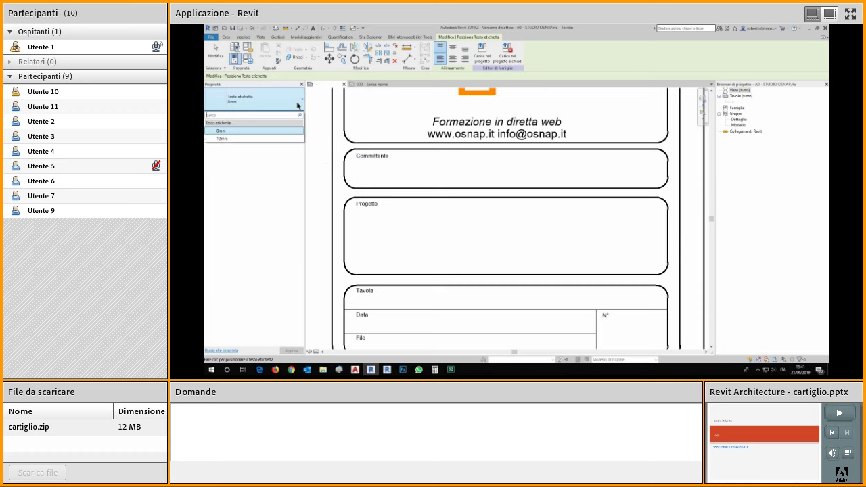
click(298, 105)
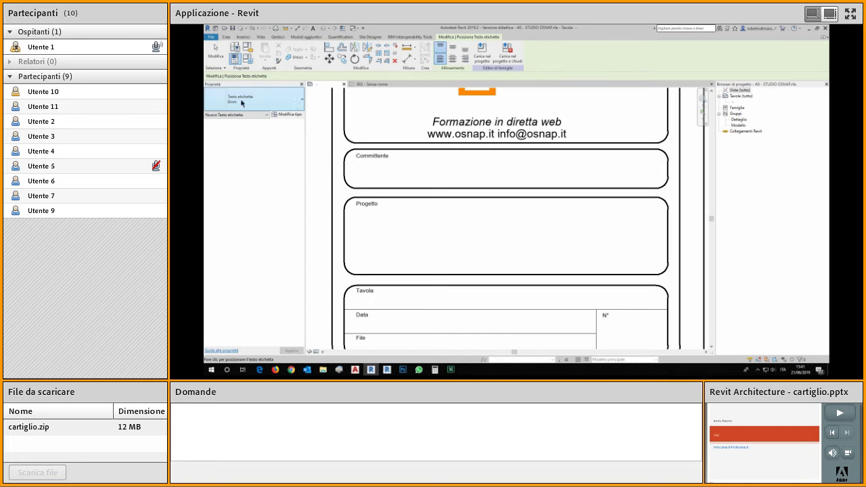
click(293, 103)
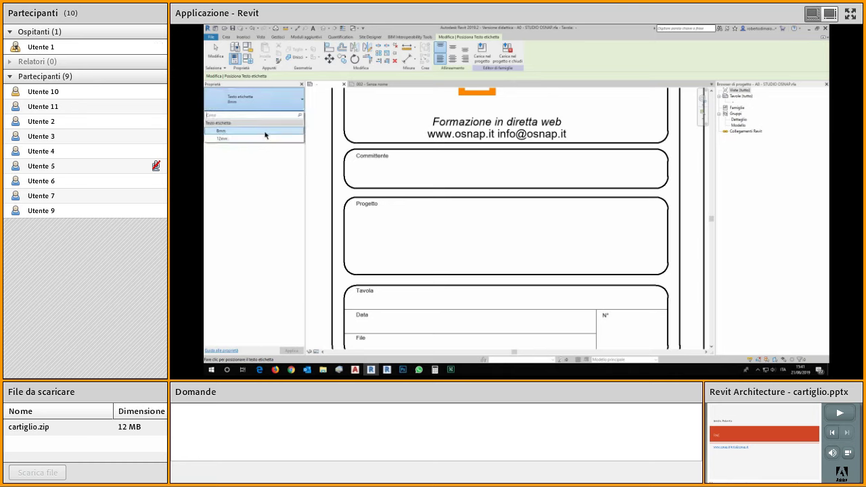
click(265, 139)
Step: Duplicate the 8mm label type as 6mm with a text size of 6 mm
click(300, 116)
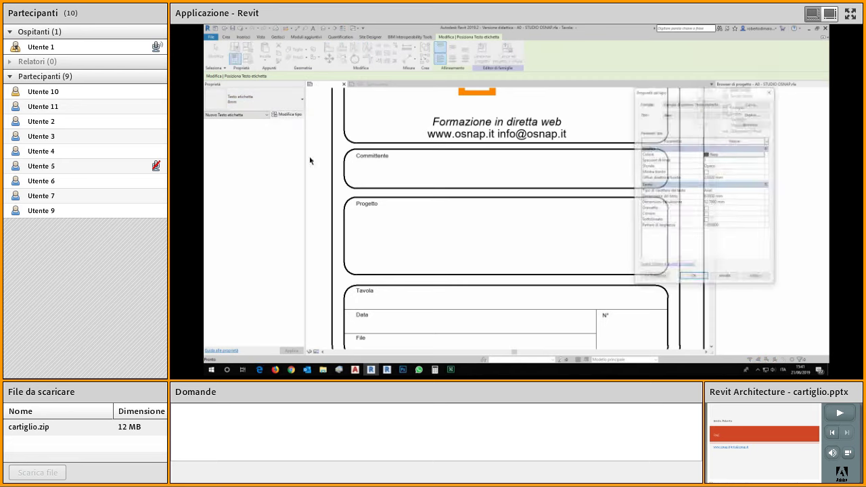
click(755, 115)
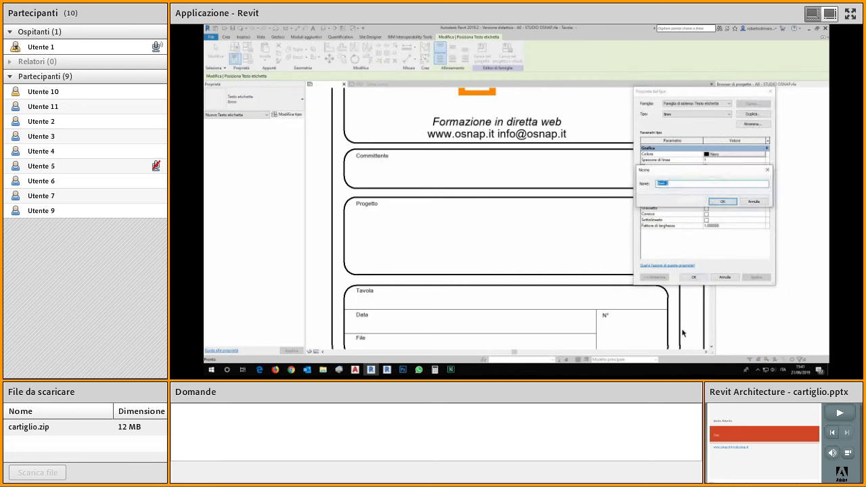
click(657, 185)
click(701, 184)
click(723, 202)
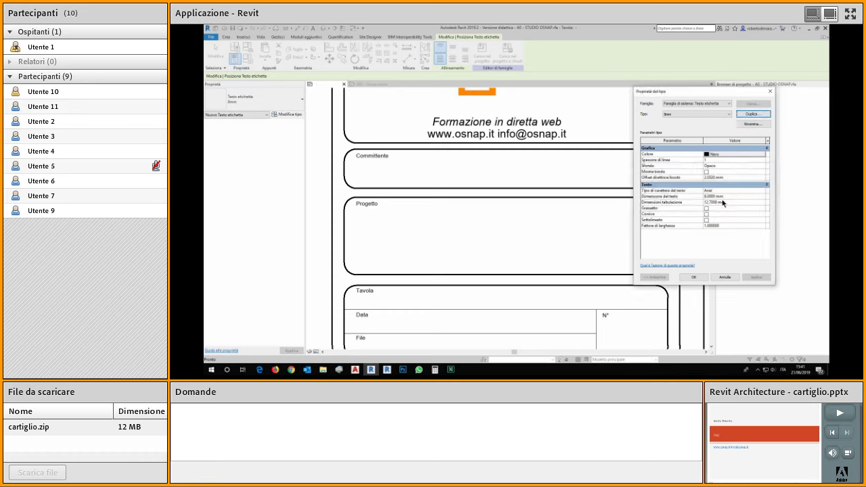
click(673, 117)
click(731, 197)
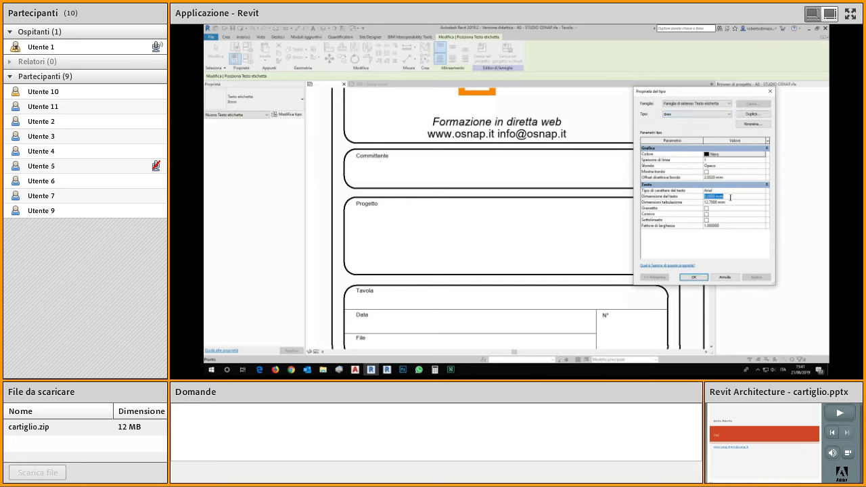
text(6)
key(Tab)
click(702, 279)
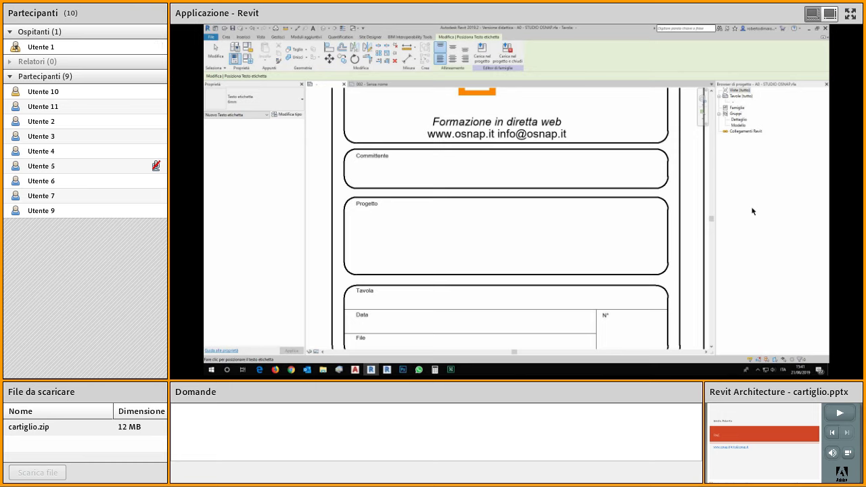
Step: Exit label placement and check the Formazione in diretta web caption's 4mm CORSIVO type
key(Escape)
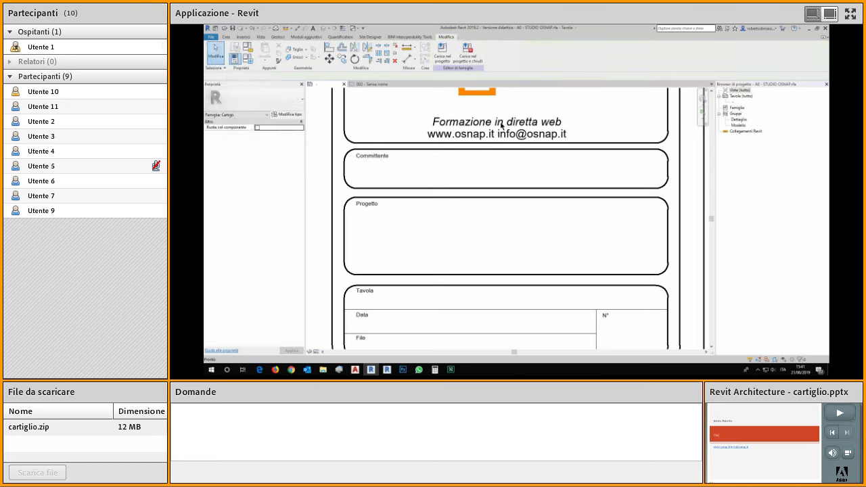
click(502, 122)
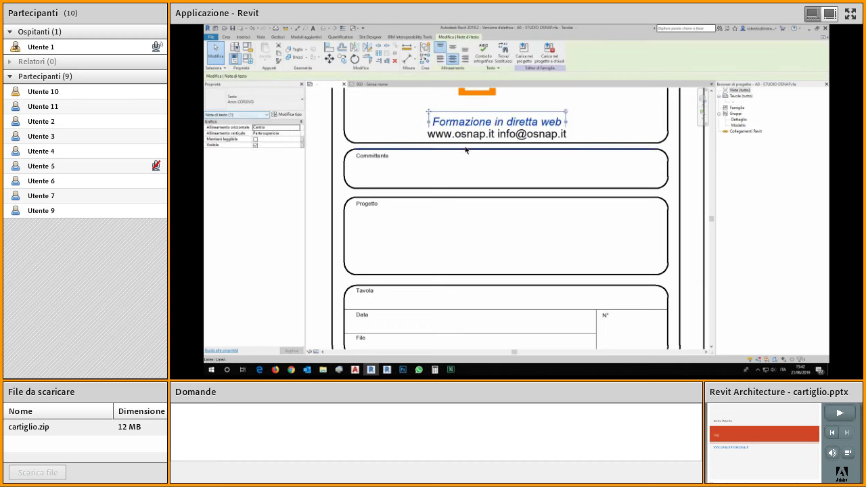
key(Escape)
click(227, 37)
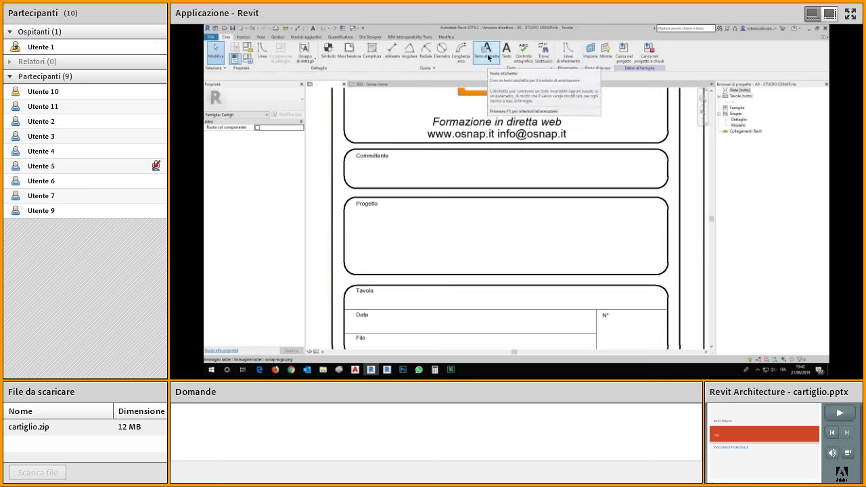
Step: Start a new label with the 6mm type and place it in the title block box to open Edit Label
click(489, 56)
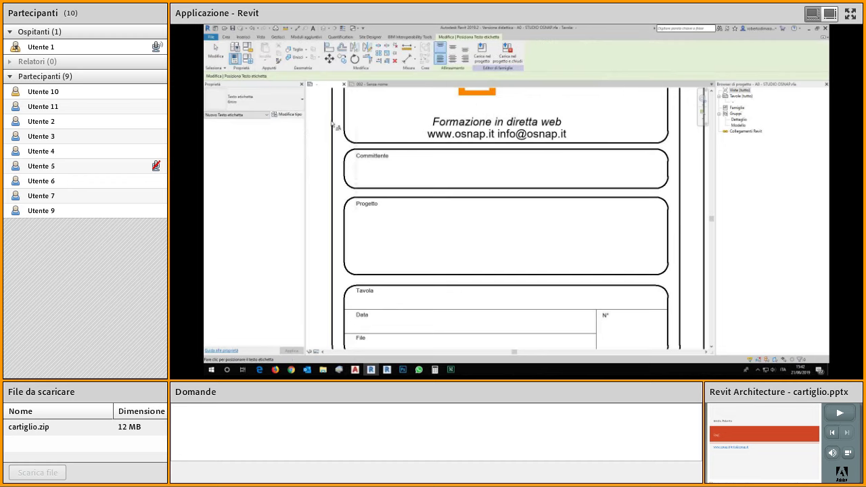
click(287, 101)
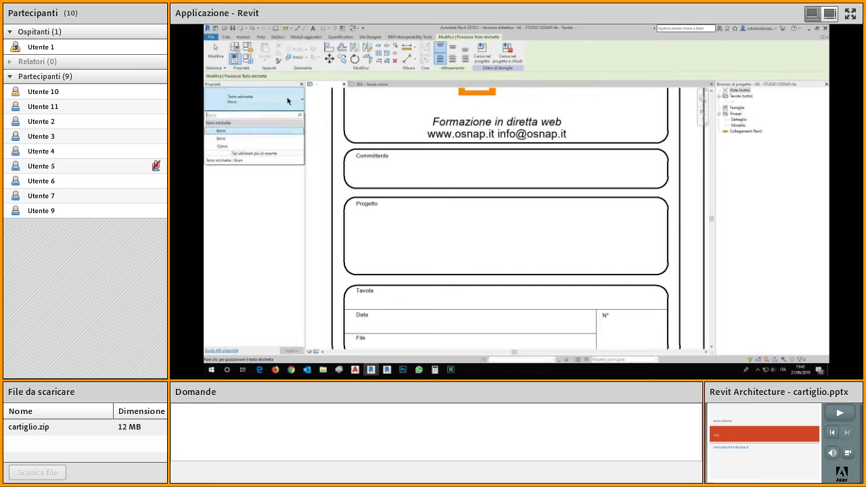
click(254, 131)
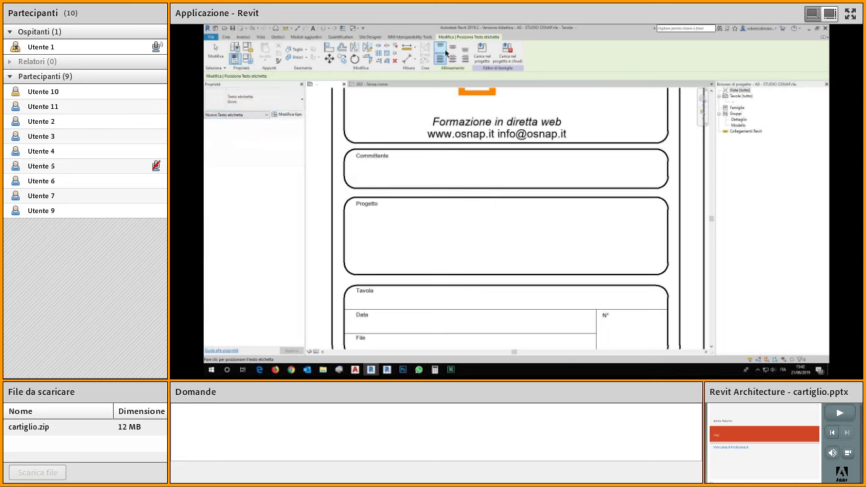
click(409, 196)
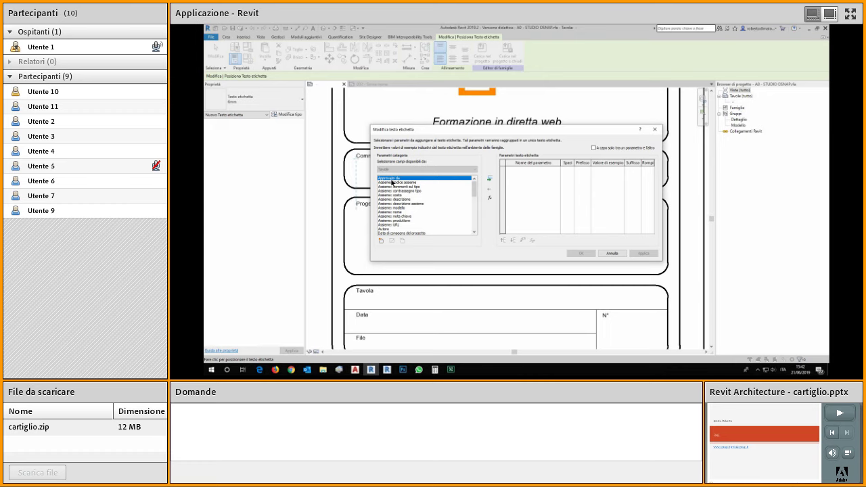
Step: Add the Nome del cliente parameter to the label
scroll(410, 189, down, 1)
scroll(410, 189, down, 4)
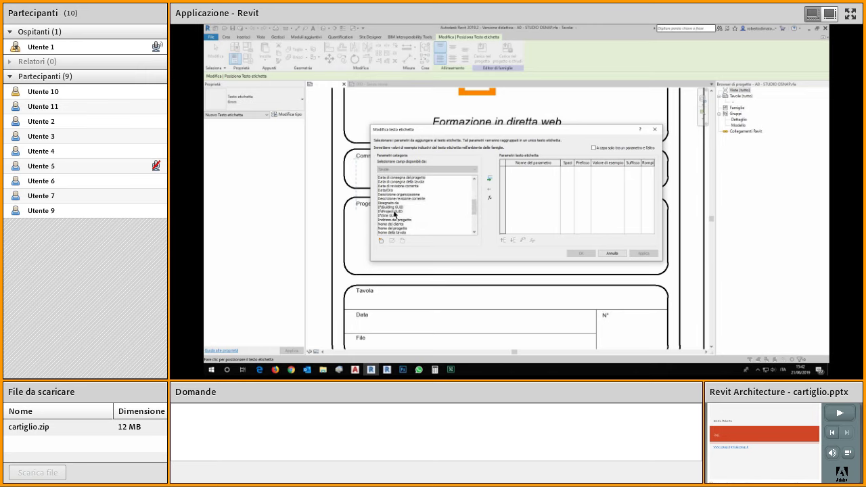
scroll(394, 214, down, 3)
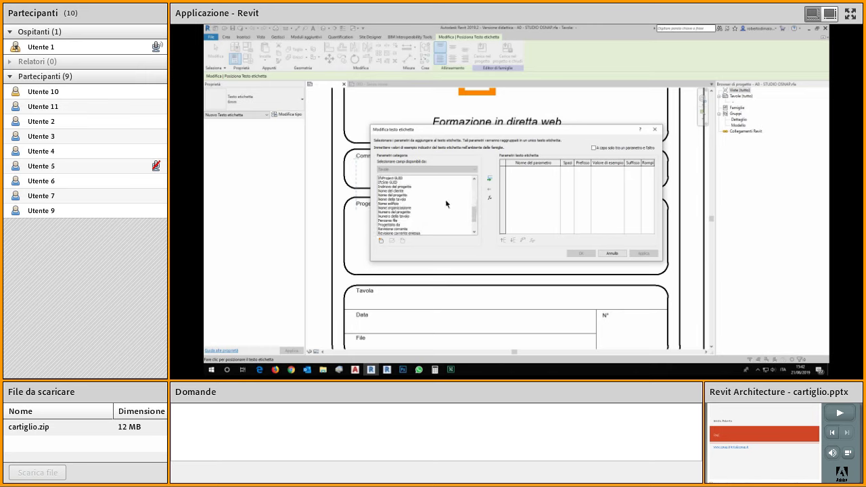
drag(493, 129, 586, 94)
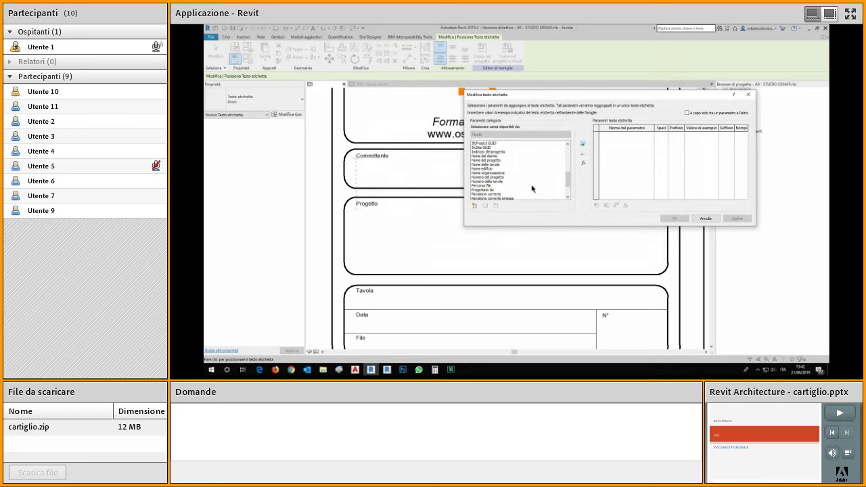
click(478, 156)
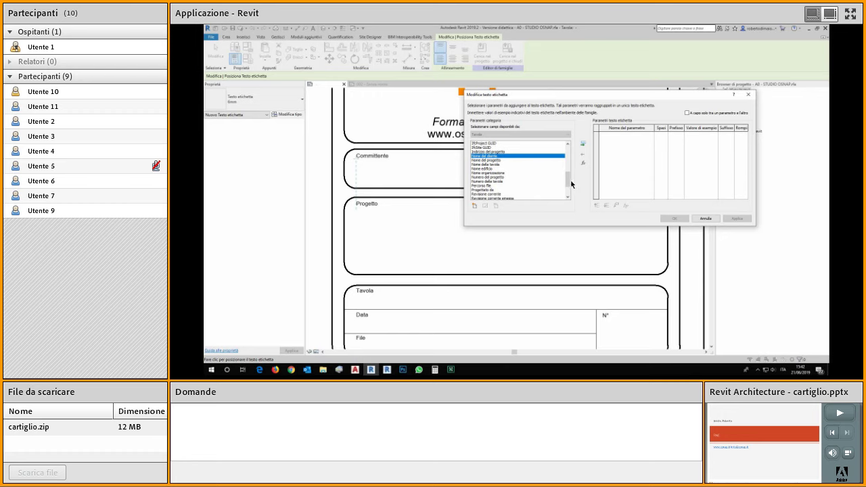
scroll(572, 183, down, 3)
scroll(571, 183, up, 8)
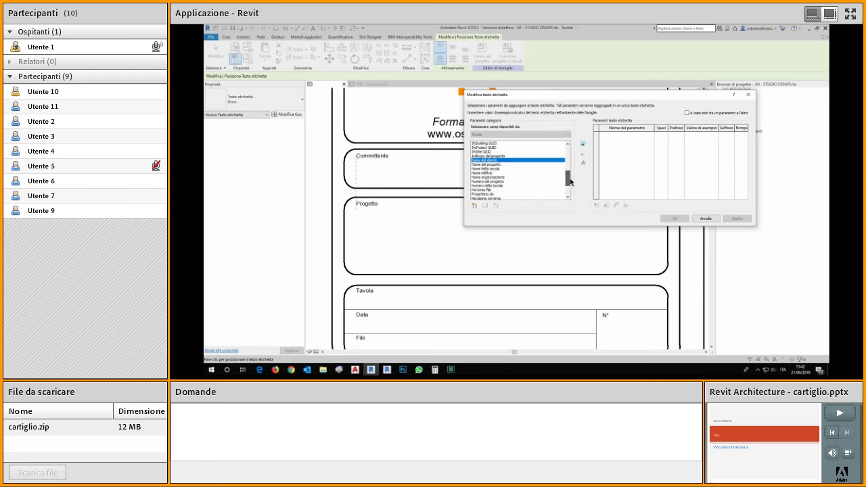
scroll(572, 165, down, 4)
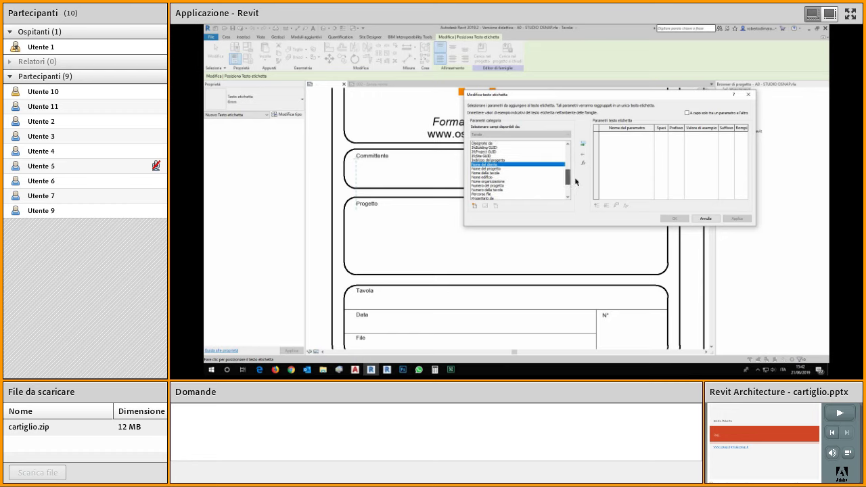
key(ctrl)
click(585, 148)
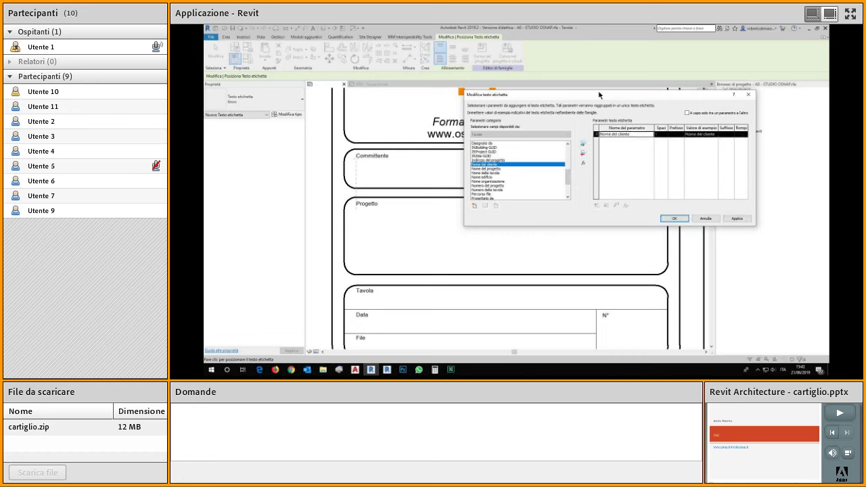
Step: Adjust the parameter columns and sample value, then confirm the label into the Committente box
drag(603, 93, 487, 78)
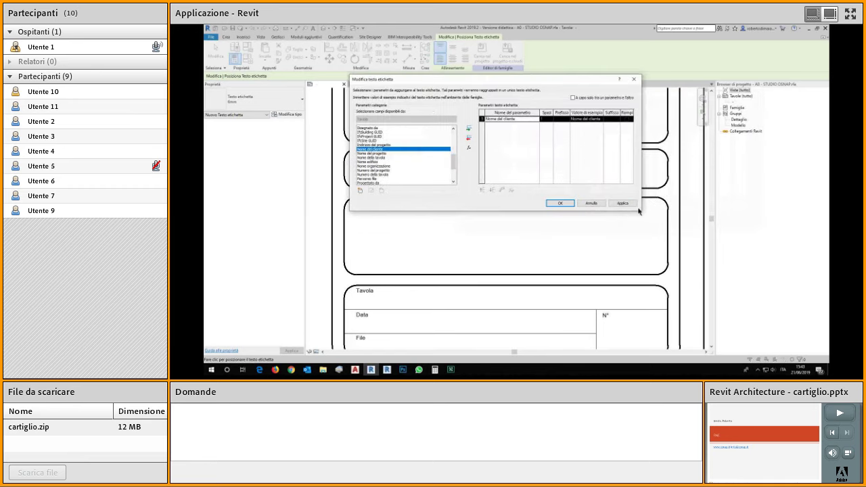
click(525, 122)
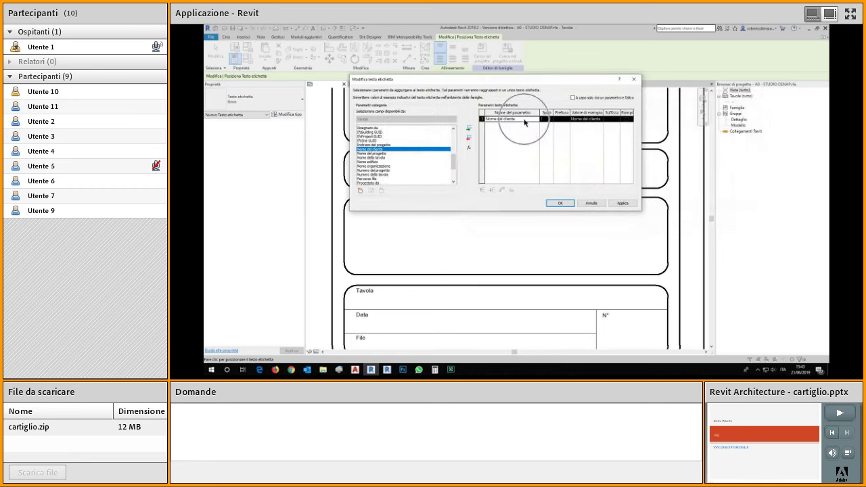
drag(539, 112, 526, 112)
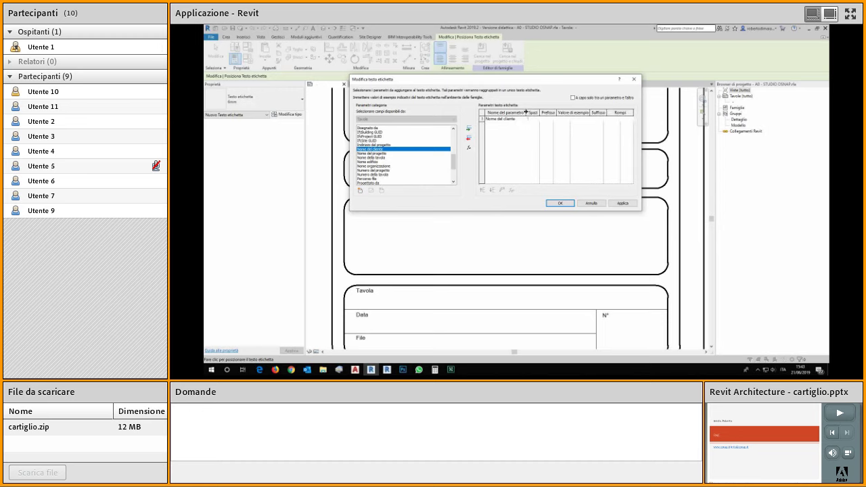
click(552, 119)
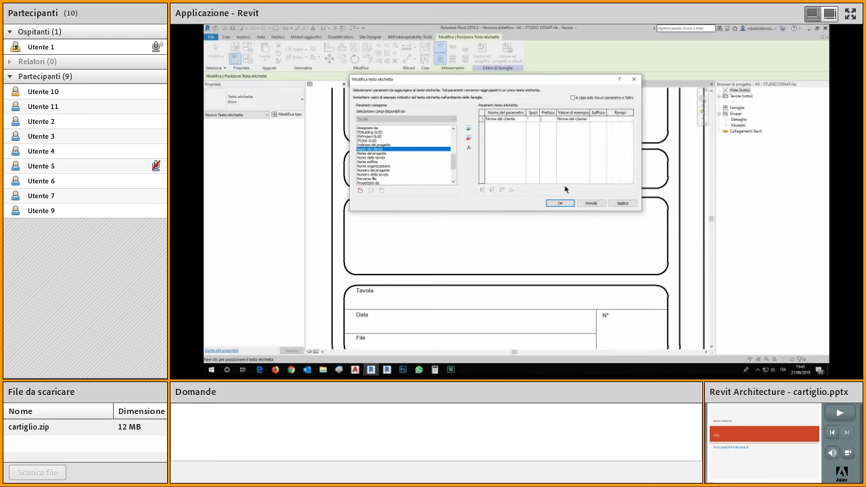
drag(592, 112, 607, 112)
click(599, 120)
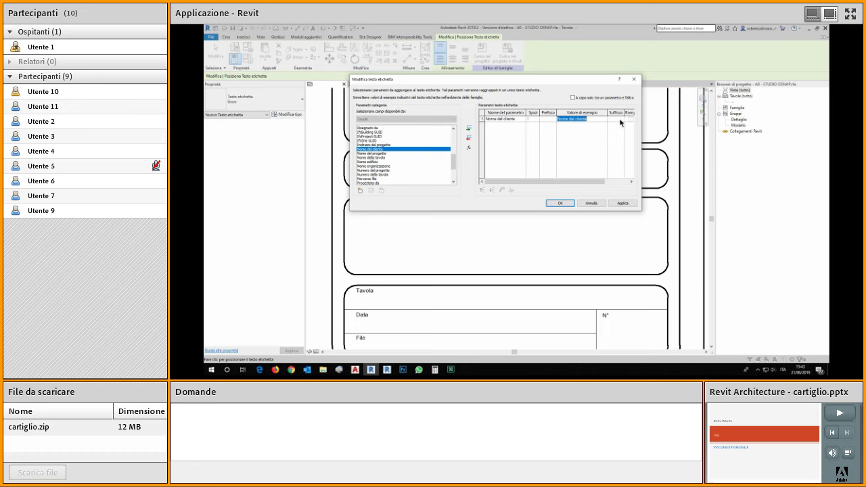
click(623, 203)
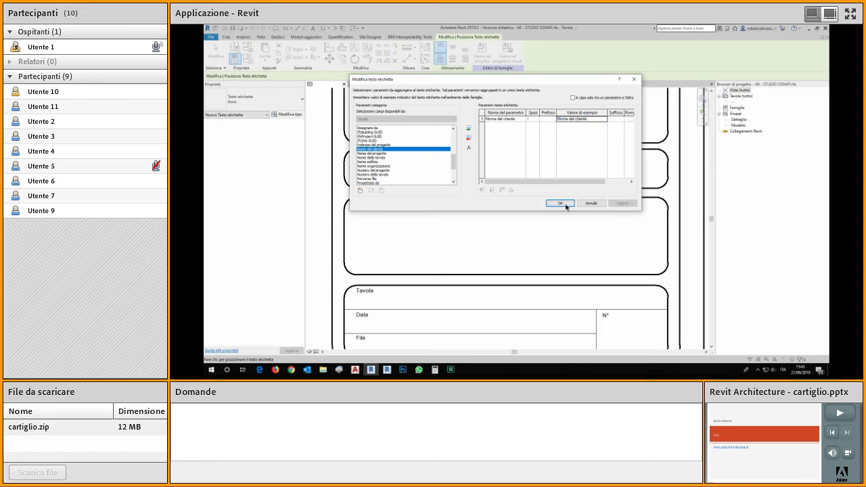
click(561, 204)
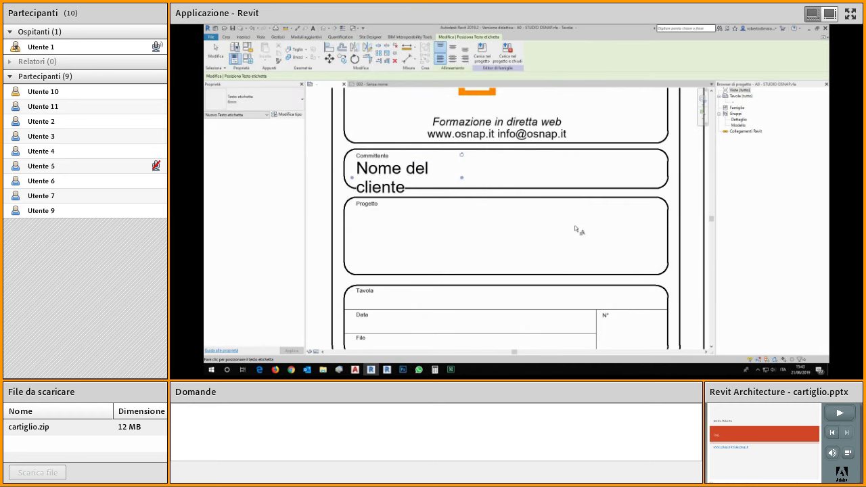
Step: Drag the Nome del cliente label's right edge wider so it fits on one line
key(Escape)
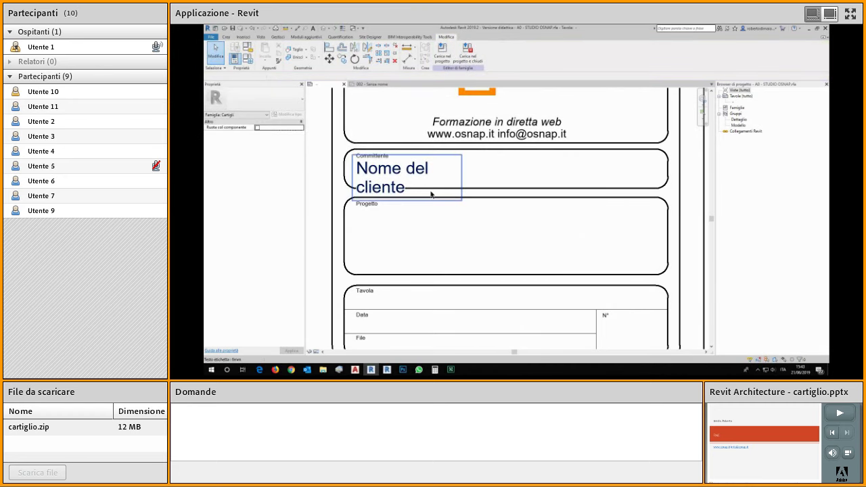
click(416, 173)
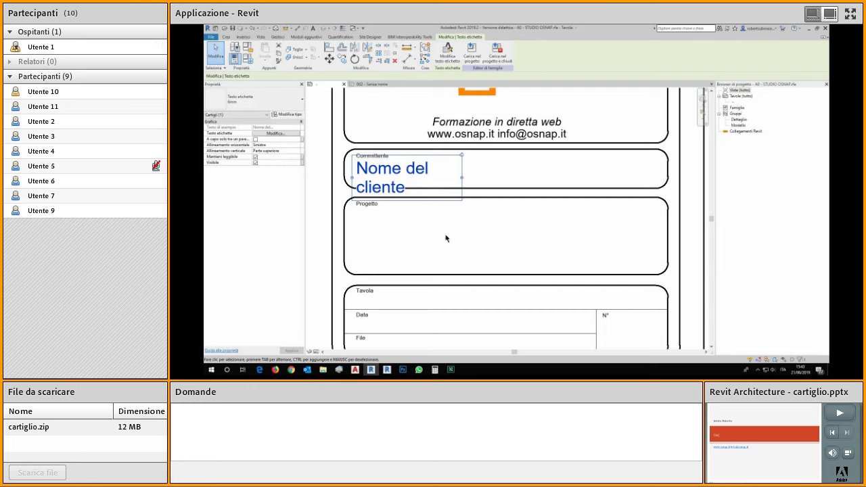
click(463, 178)
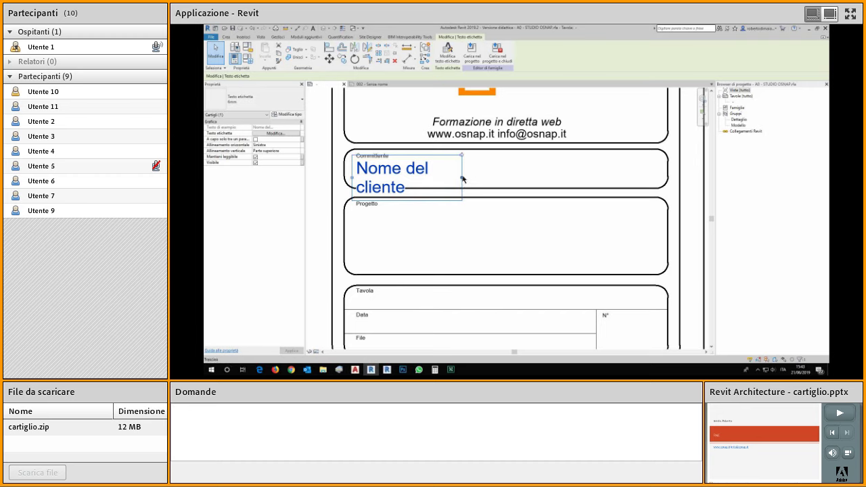
drag(464, 178, 660, 178)
click(413, 319)
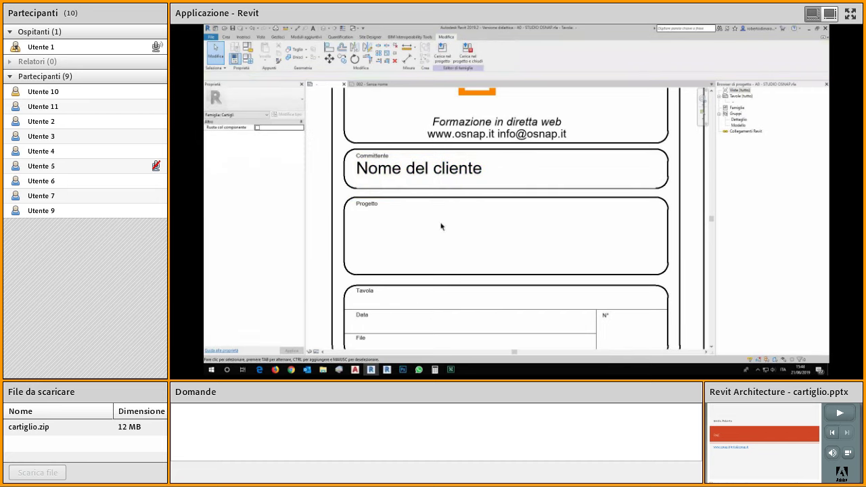
Step: Reselect the client-name label to check its fit inside the Committente box, then deselect it
click(441, 188)
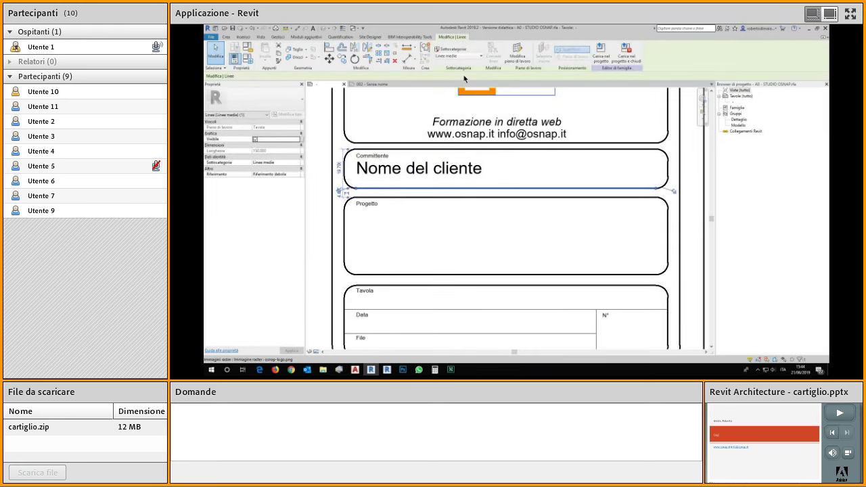
key(Escape)
click(435, 178)
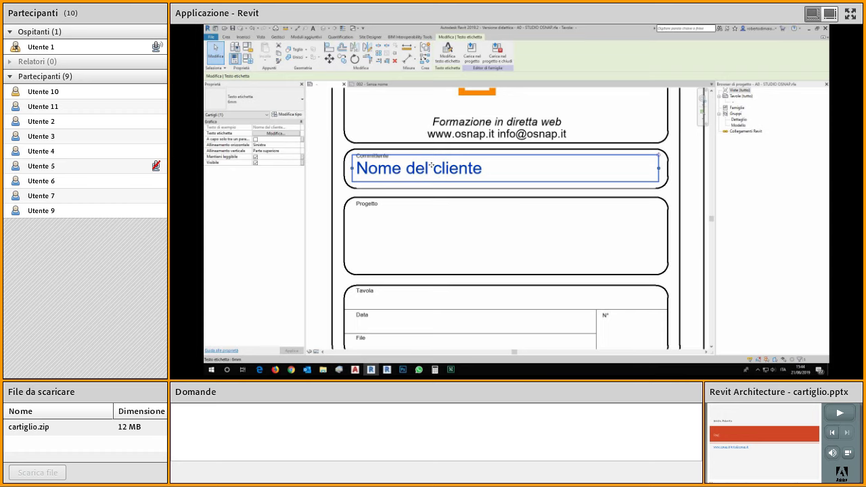
scroll(431, 165, down, 3)
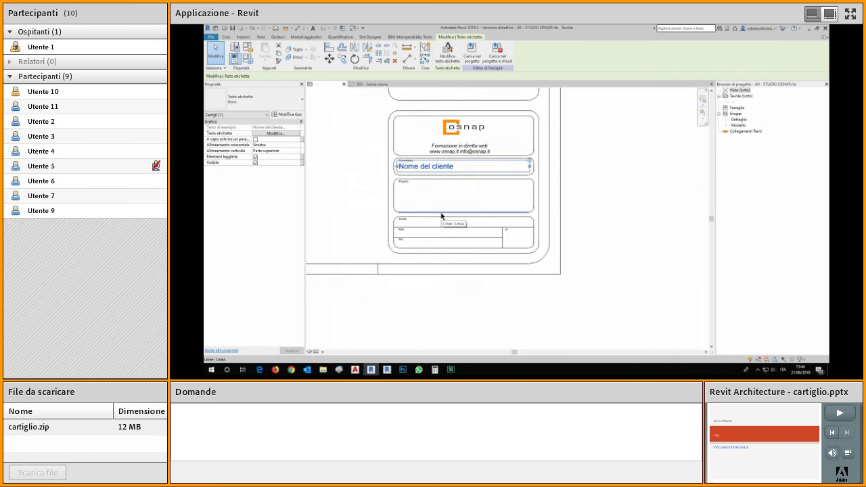
click(441, 191)
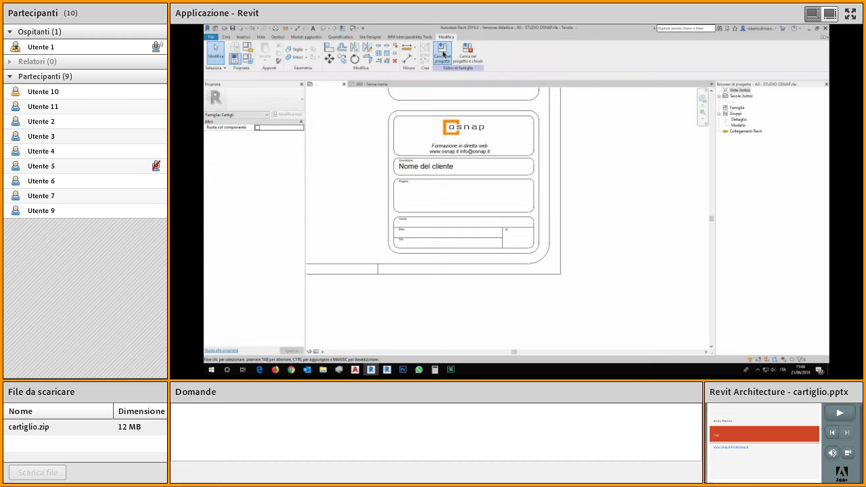
Step: Load the title block into the project, overwriting the existing version and its parameter values
click(442, 53)
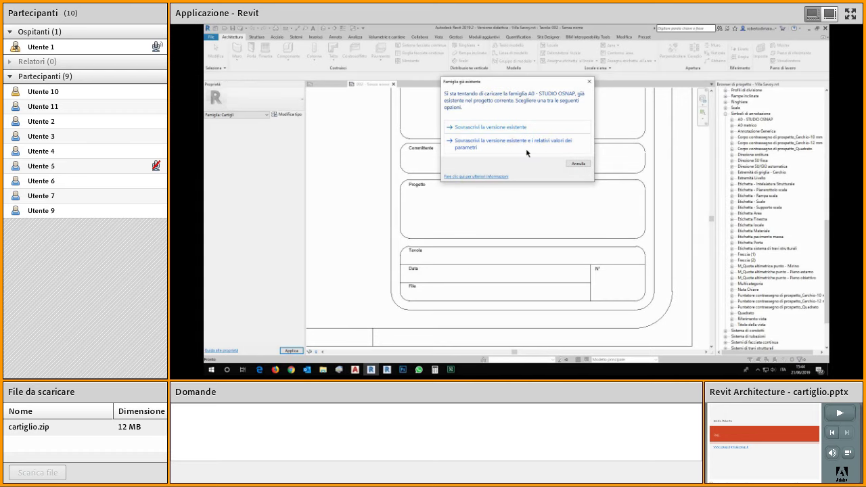
click(483, 145)
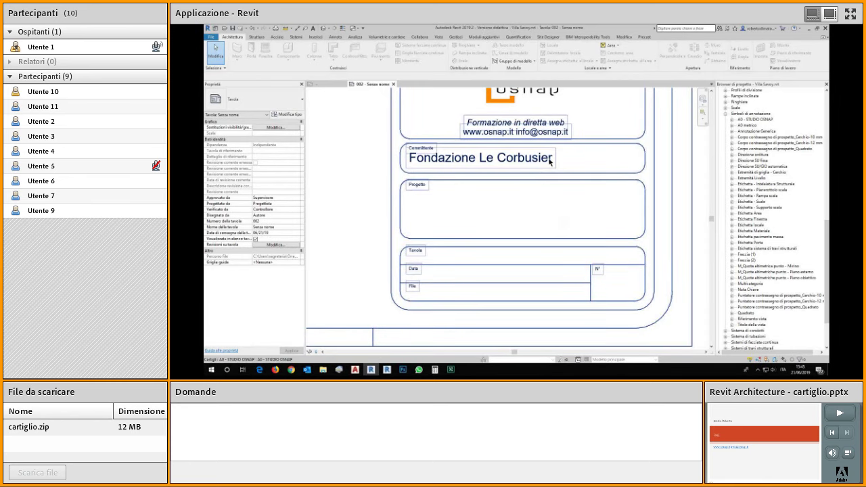
click(457, 39)
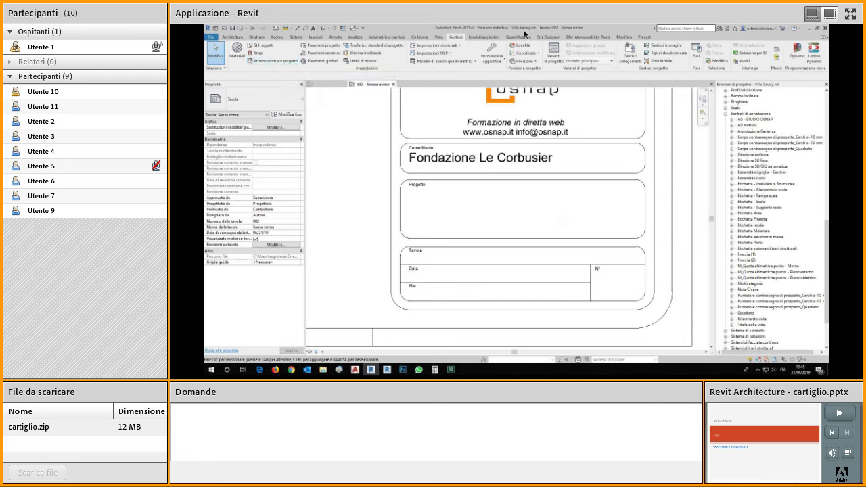
click(276, 60)
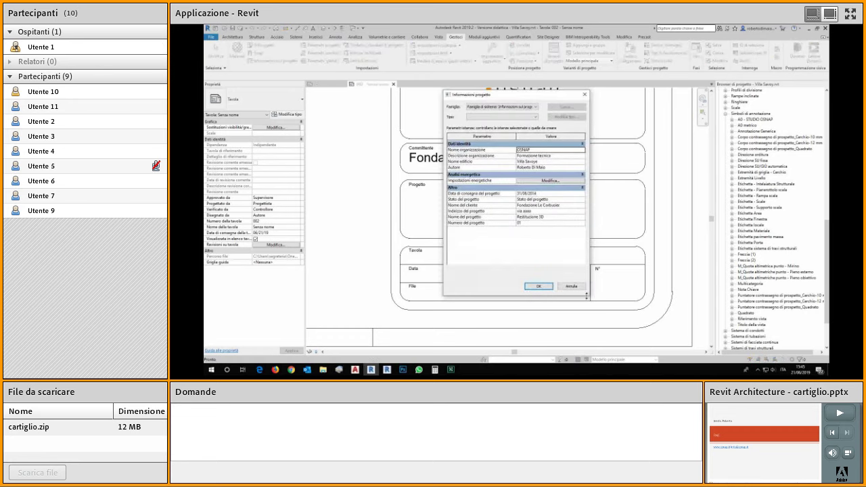
drag(628, 303, 637, 315)
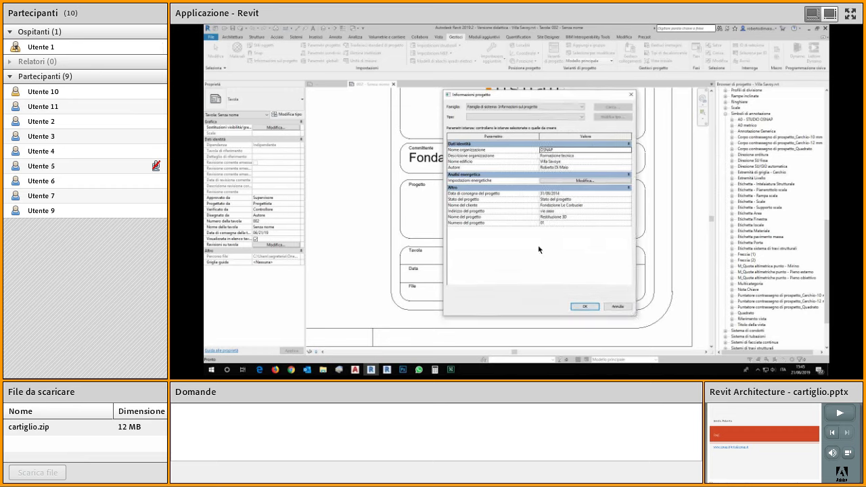
click(580, 156)
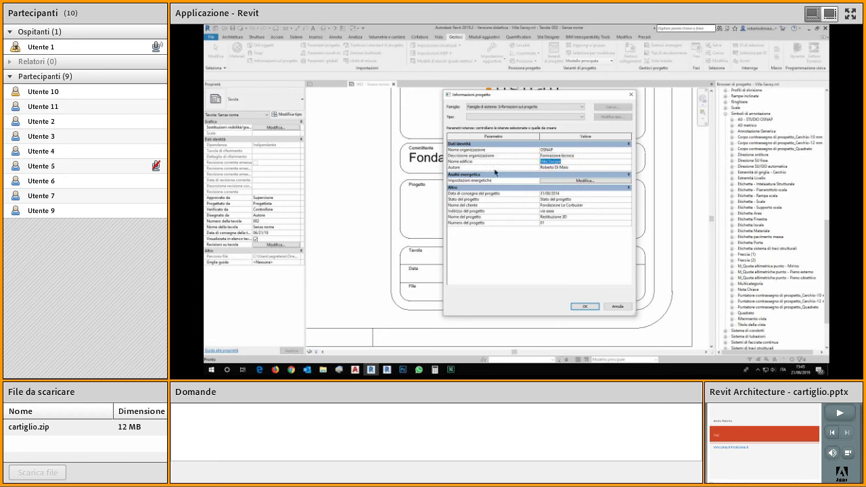
click(575, 168)
click(581, 194)
key(Tab)
click(563, 211)
click(589, 306)
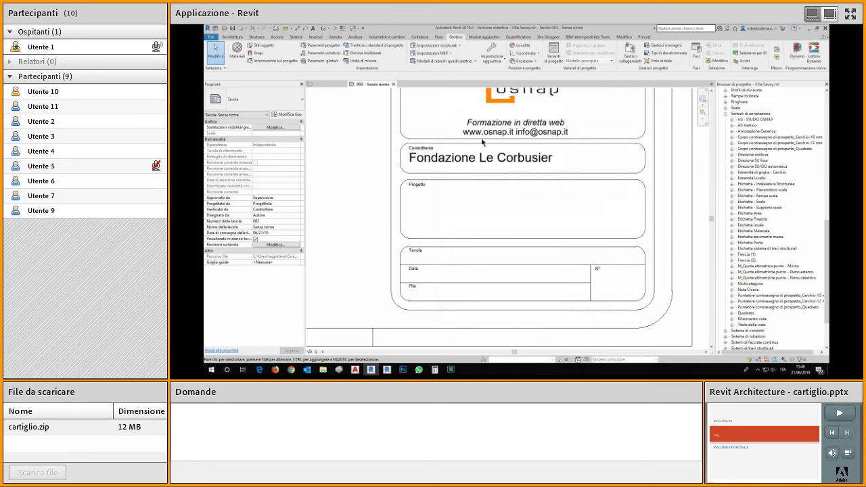
scroll(472, 218, down, 1)
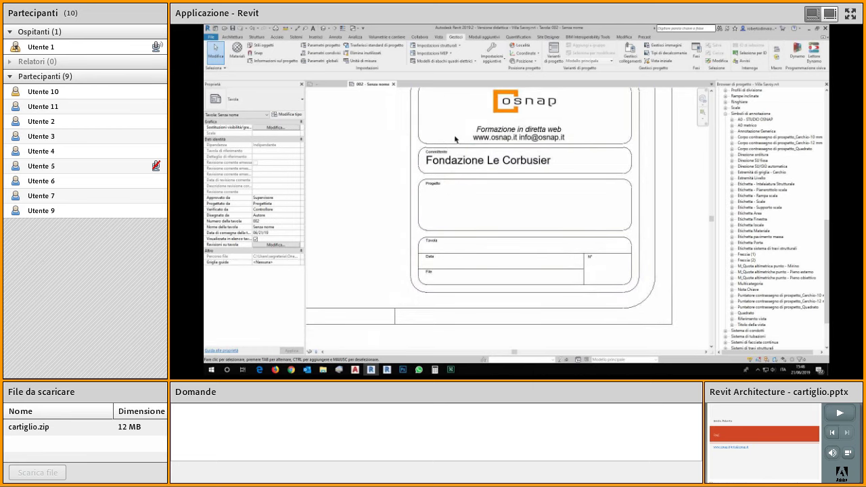
Step: Open the A0 - STUDIO OSNAP title block family for editing from the sheet
double_click(334, 97)
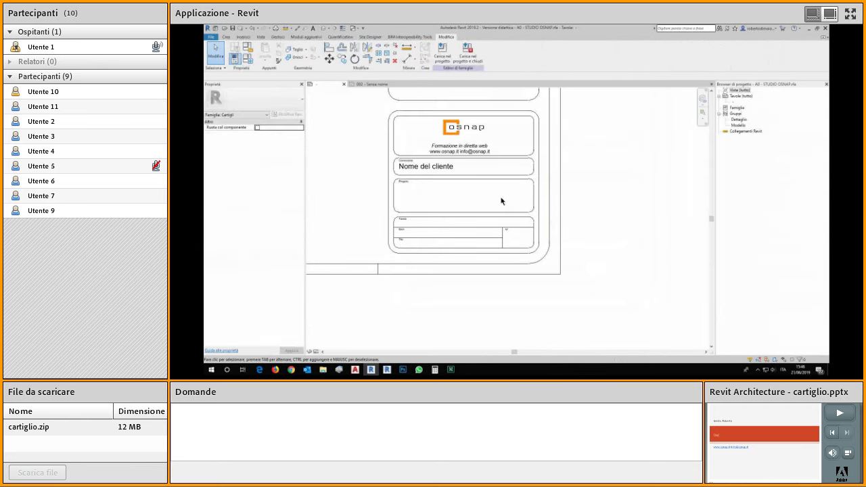
scroll(427, 195, up, 2)
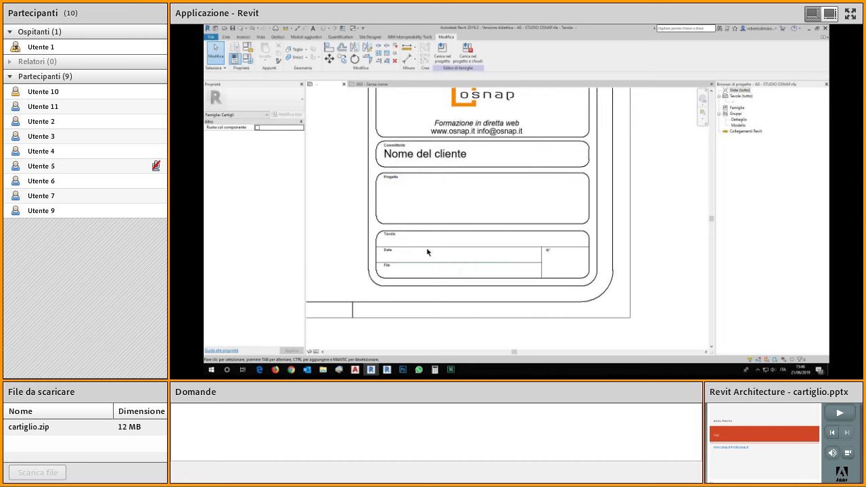
scroll(378, 227, up, 2)
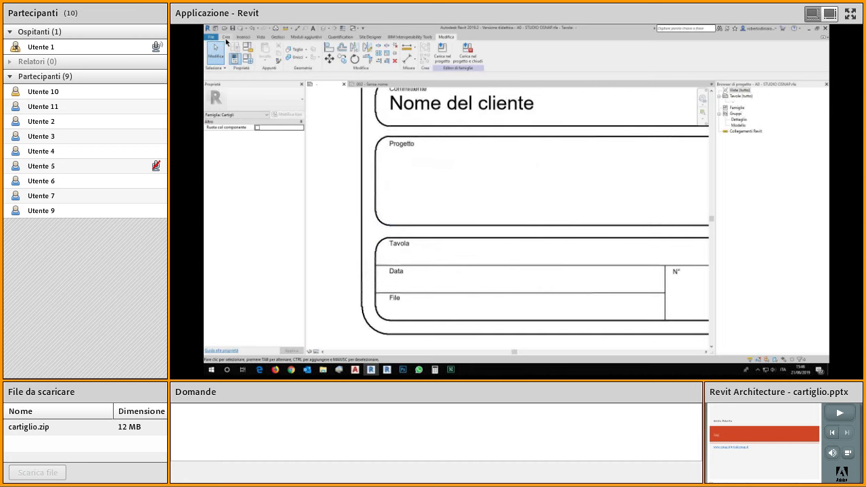
Step: Start a new Testo di etichetta label and place it inside the Progetto box
click(226, 37)
click(487, 53)
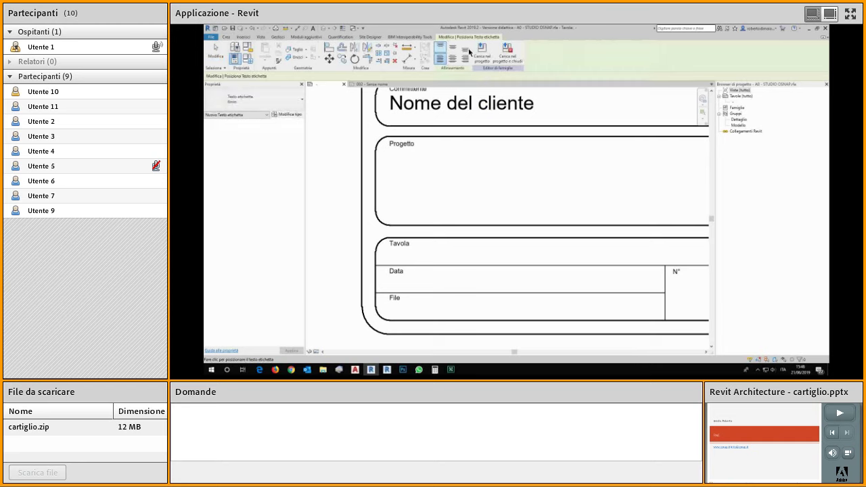
click(289, 100)
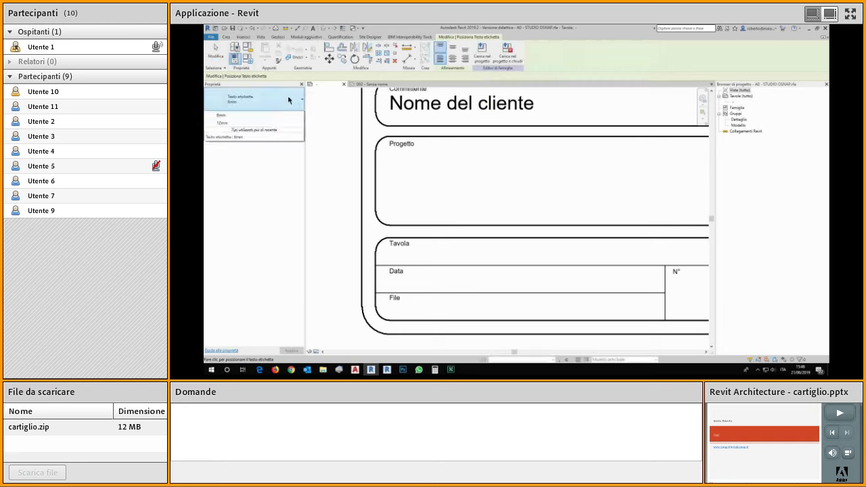
click(391, 154)
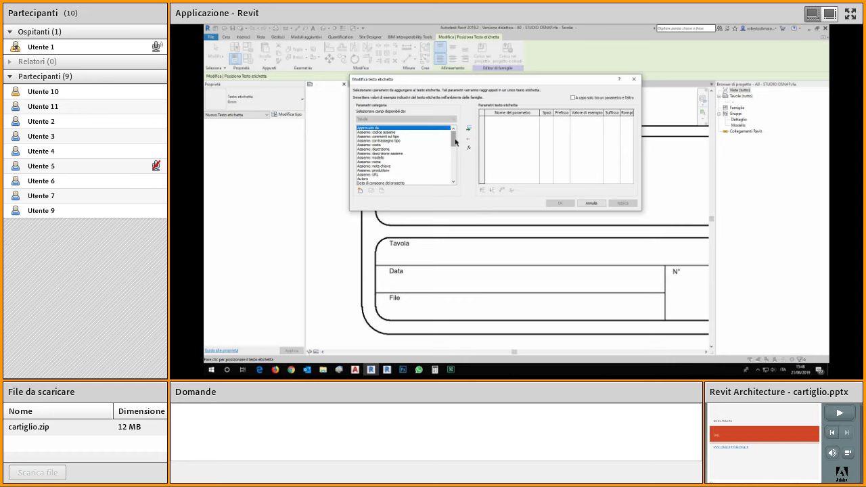
Step: Add the Nome del progetto field to the label's parameters in Modifica testo etichetta
drag(455, 141, 455, 177)
mouse_move(454, 87)
mouse_down()
mouse_move(538, 170)
mouse_move(477, 172)
mouse_up()
click(442, 135)
click(444, 139)
scroll(445, 153, up, 2)
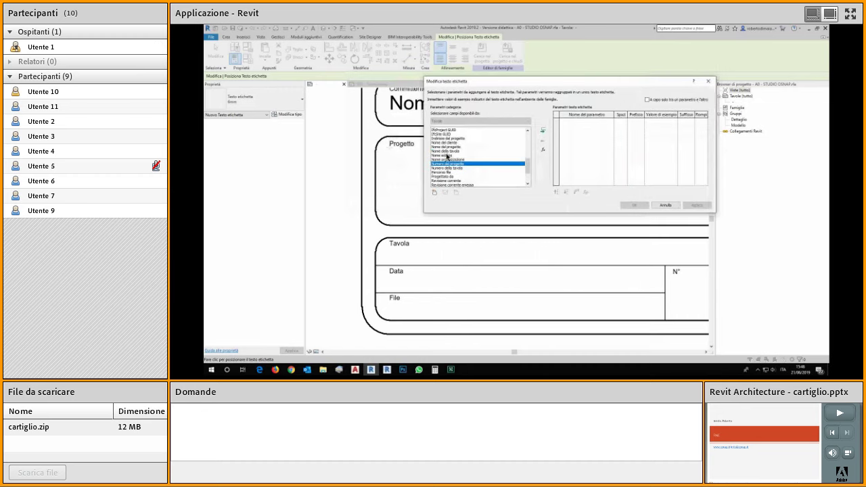
click(452, 147)
click(543, 130)
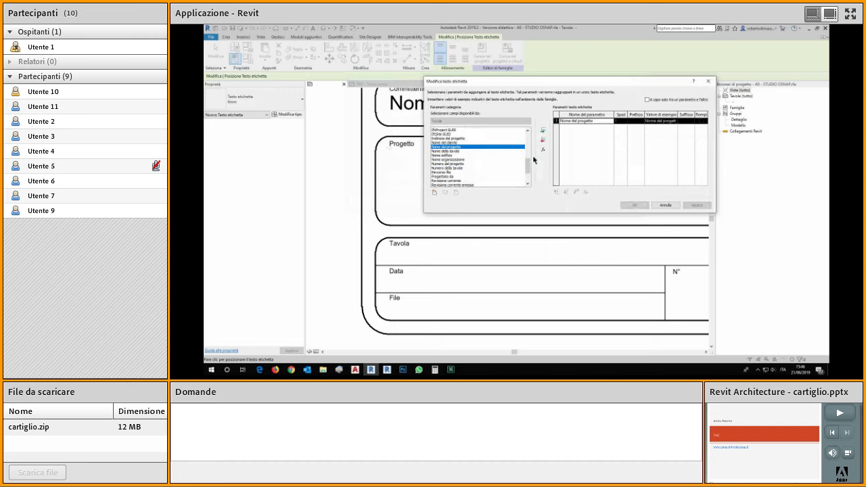
Step: Edit the Nome del progetto sample value, apply, and place the label in the Progetto box
drag(541, 86, 463, 76)
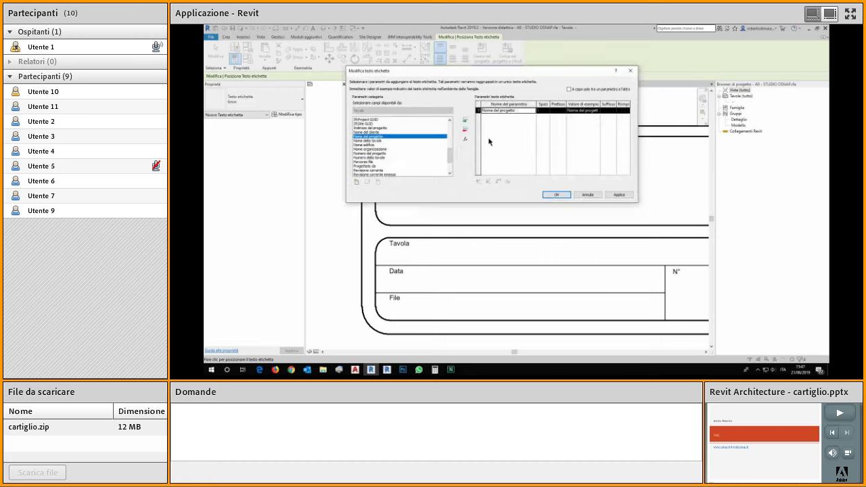
click(512, 113)
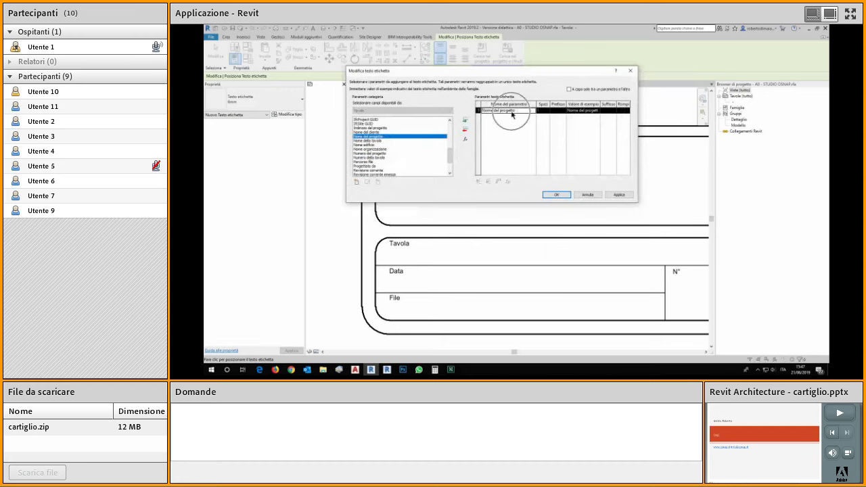
click(559, 111)
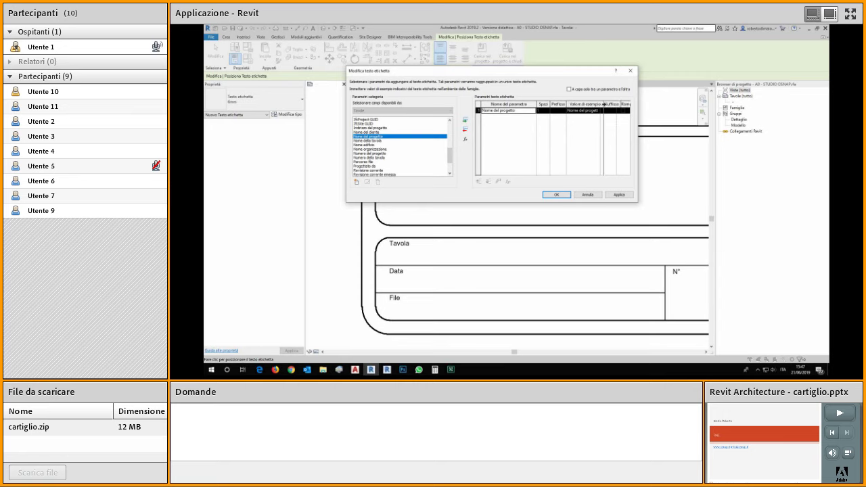
click(603, 111)
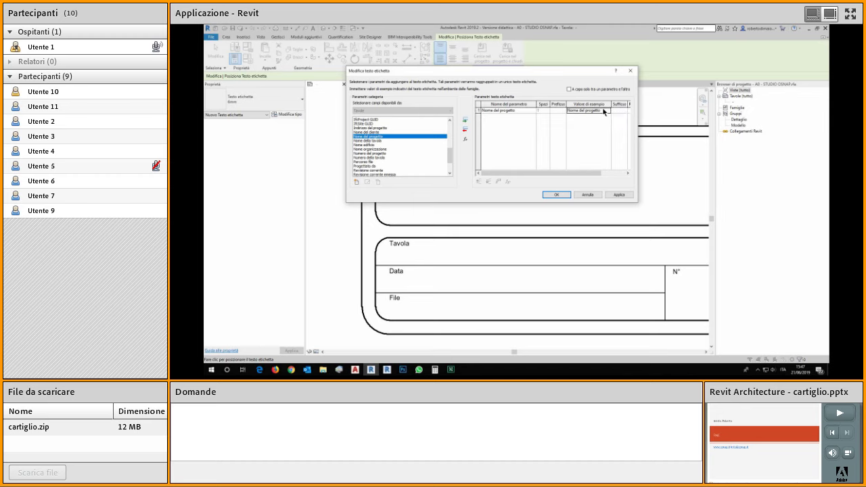
drag(603, 110, 571, 109)
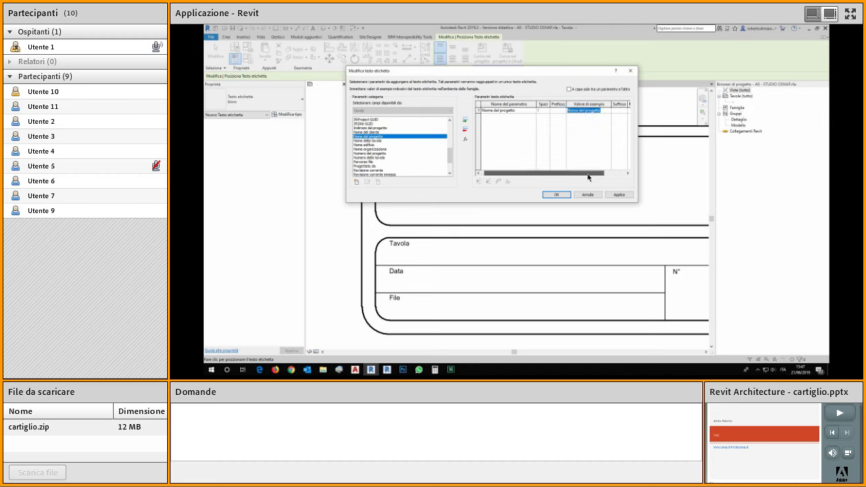
drag(576, 174, 598, 178)
click(610, 196)
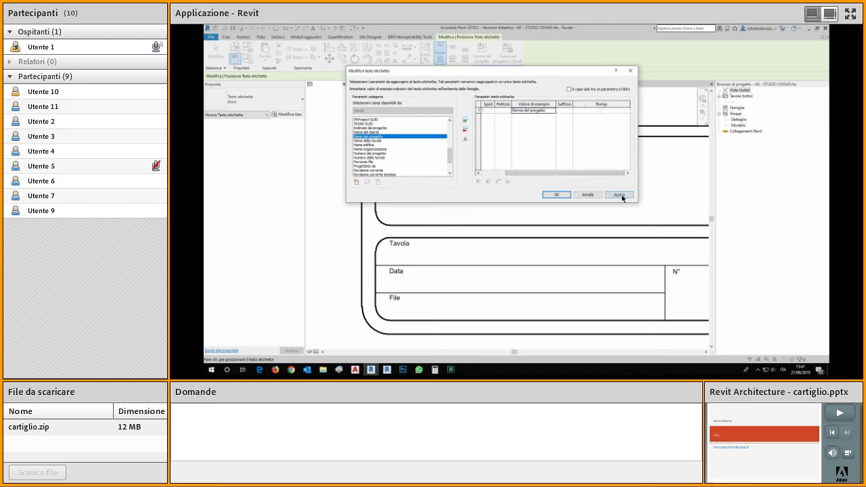
click(556, 195)
scroll(539, 256, down, 3)
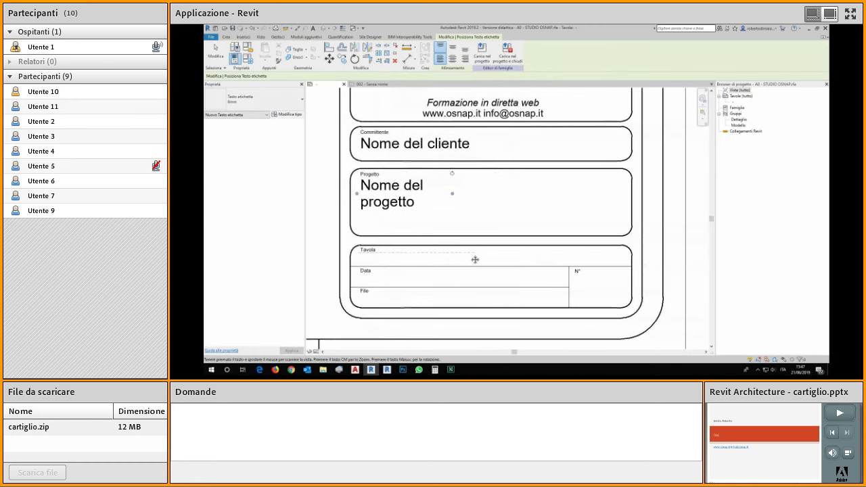
Step: Stretch the Nome del progetto label wider so it fits on one line, keeping its label type
key(Escape)
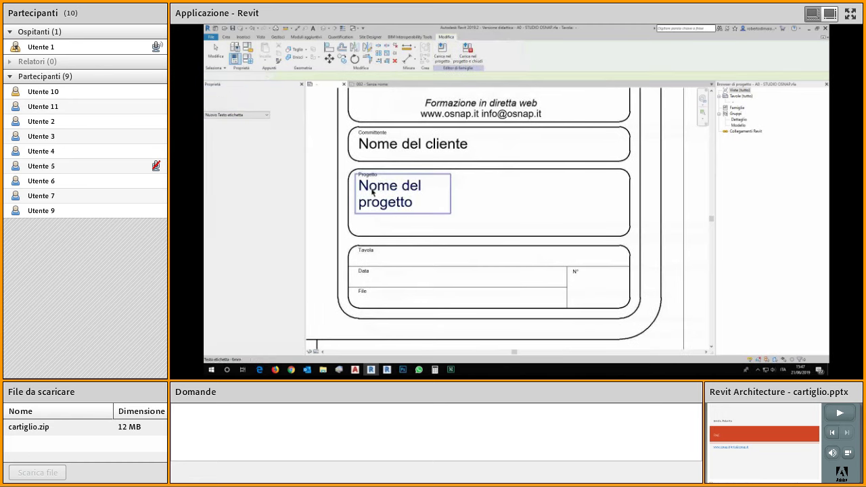
drag(450, 194, 624, 195)
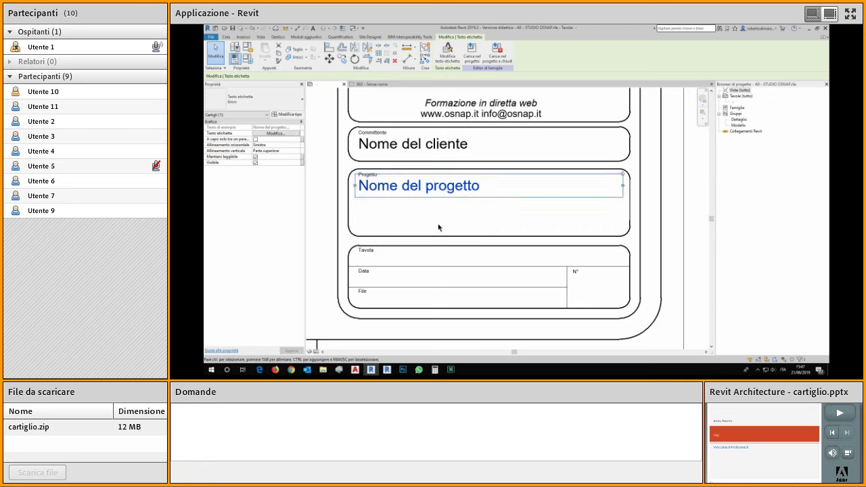
click(289, 102)
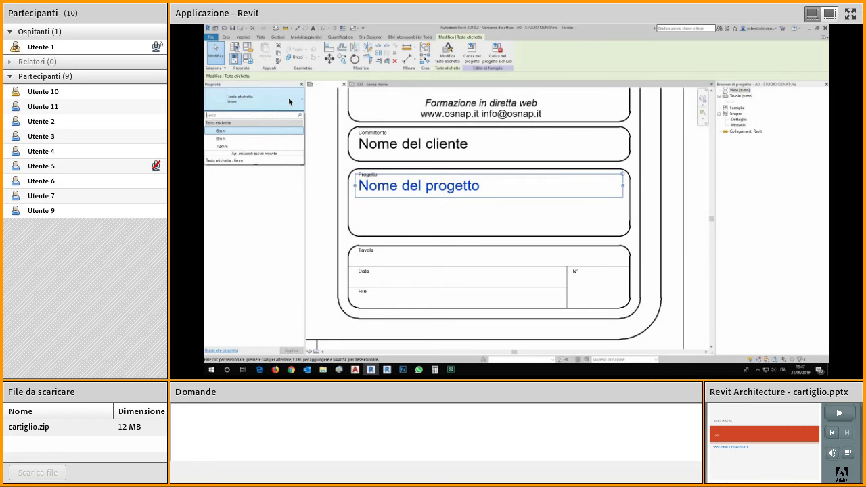
click(289, 102)
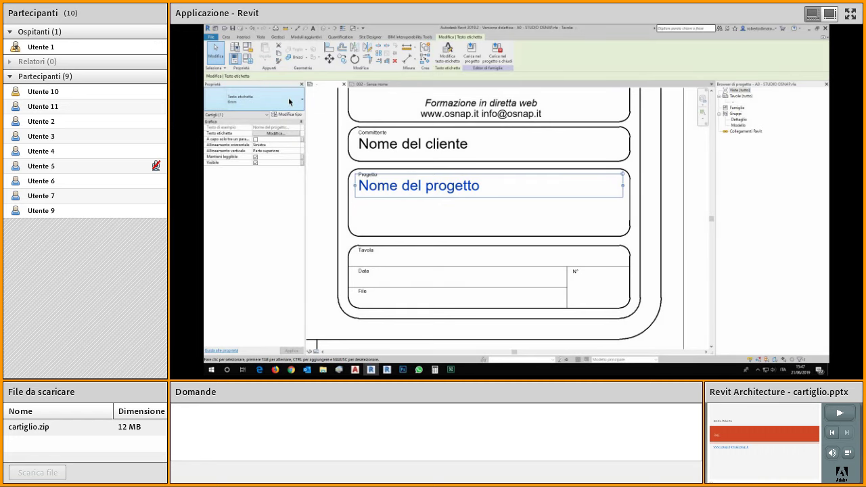
click(388, 223)
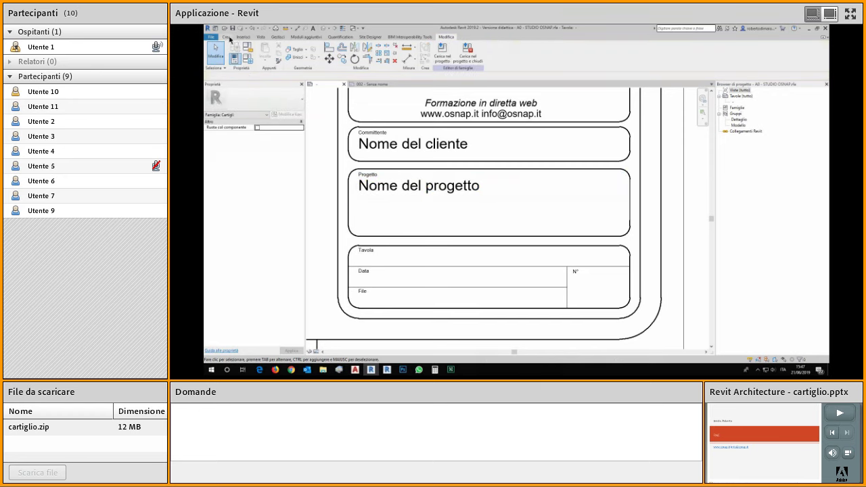
Step: Duplicate the label type as 4mm with Dimensione del testo set to 4 mm
click(230, 38)
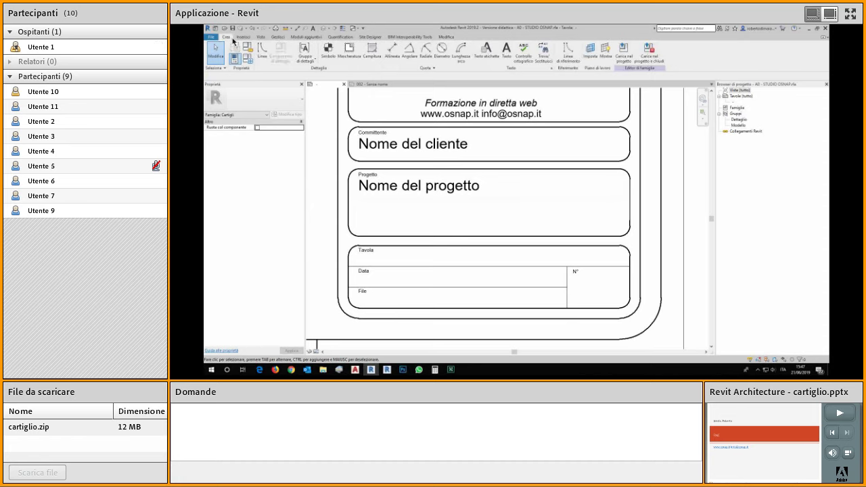
click(488, 58)
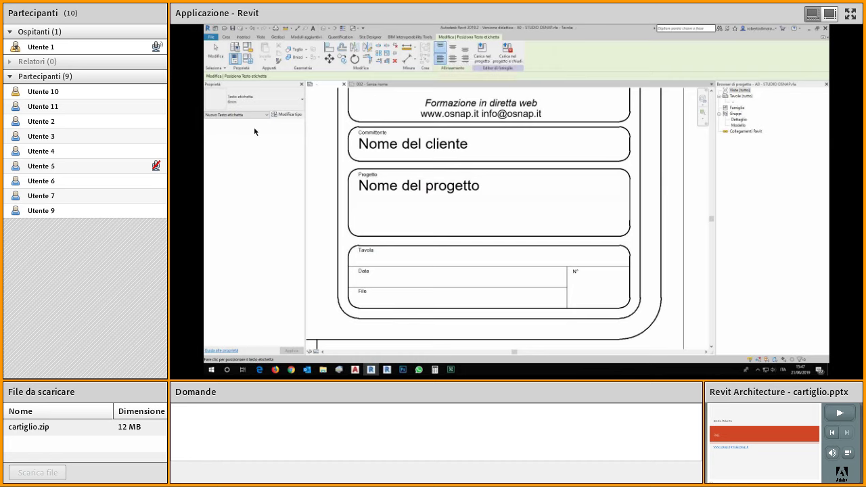
click(290, 114)
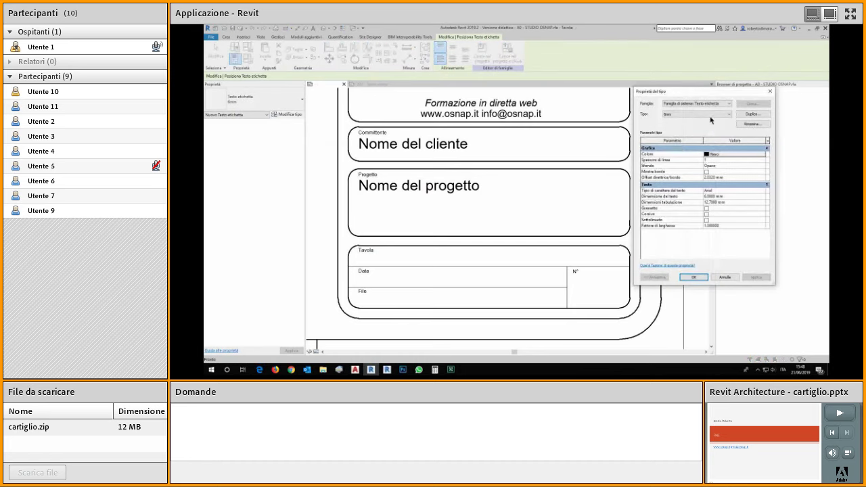
click(753, 114)
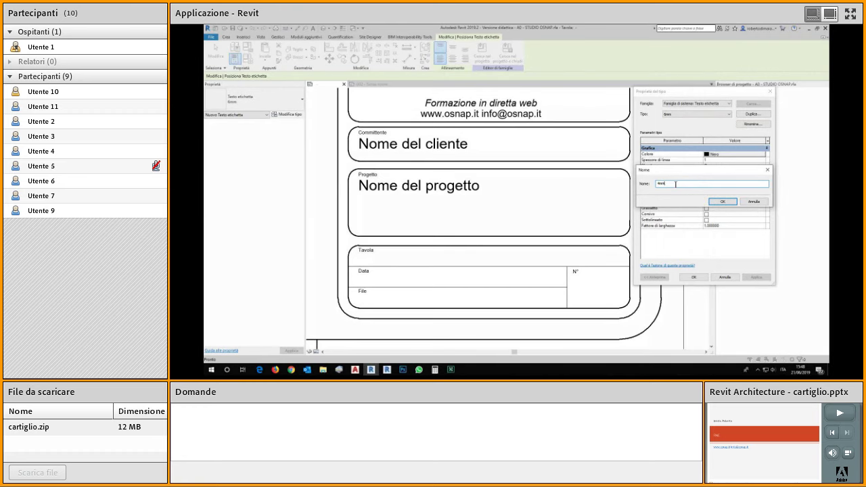
click(721, 202)
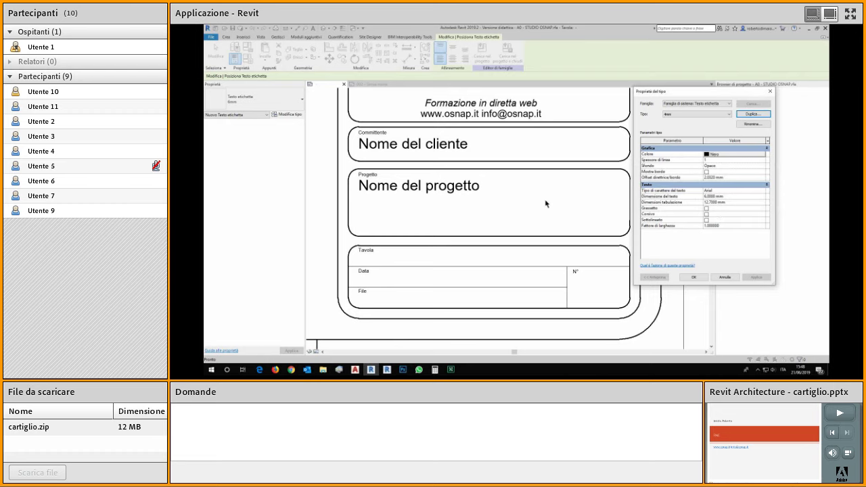
click(739, 196)
text(4)
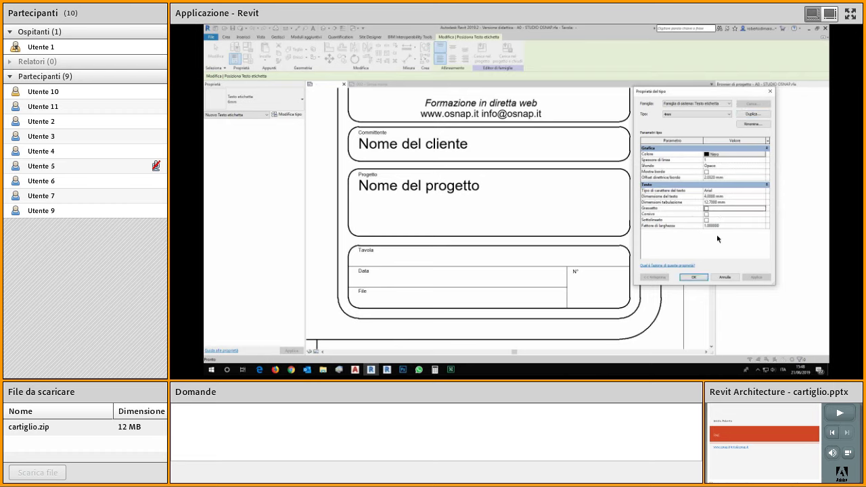
click(694, 278)
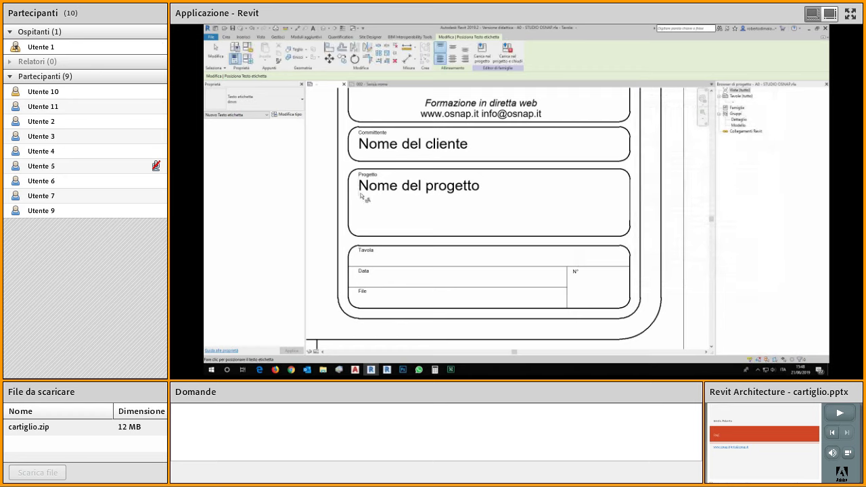
click(396, 199)
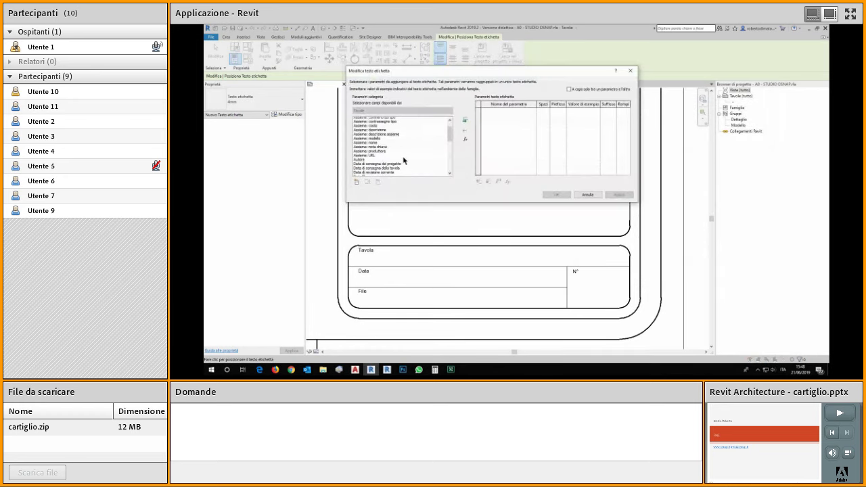
scroll(405, 160, down, 5)
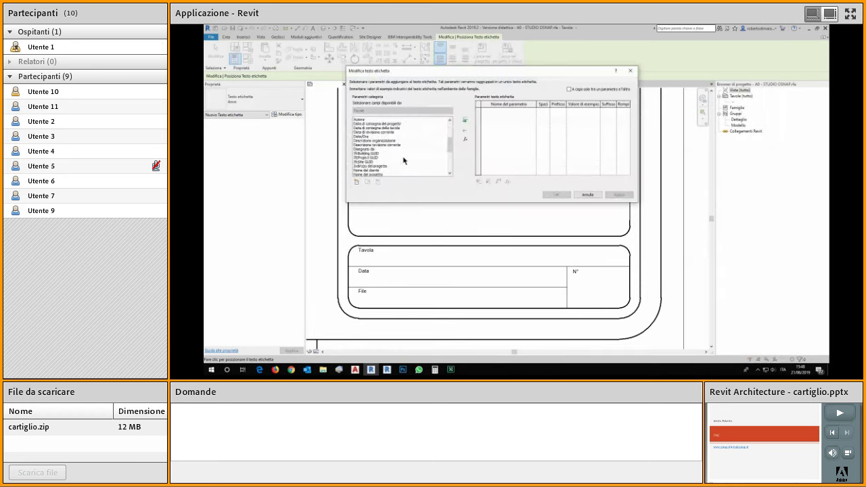
click(373, 167)
click(467, 120)
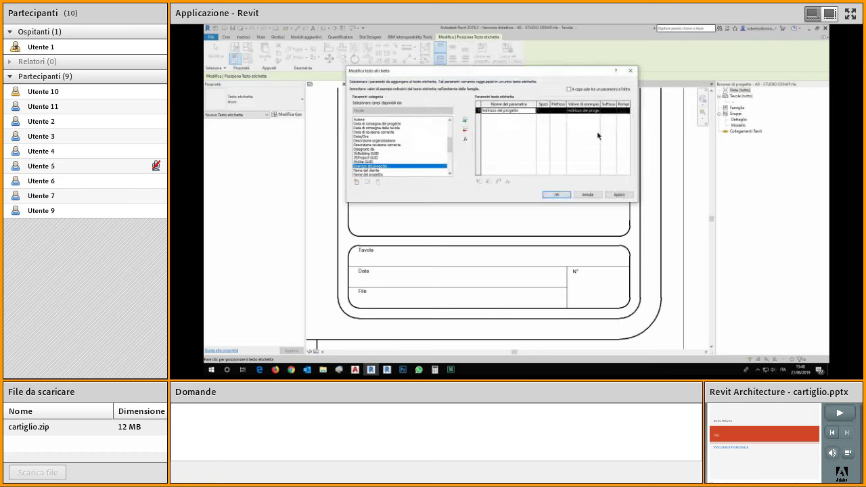
drag(600, 103, 612, 103)
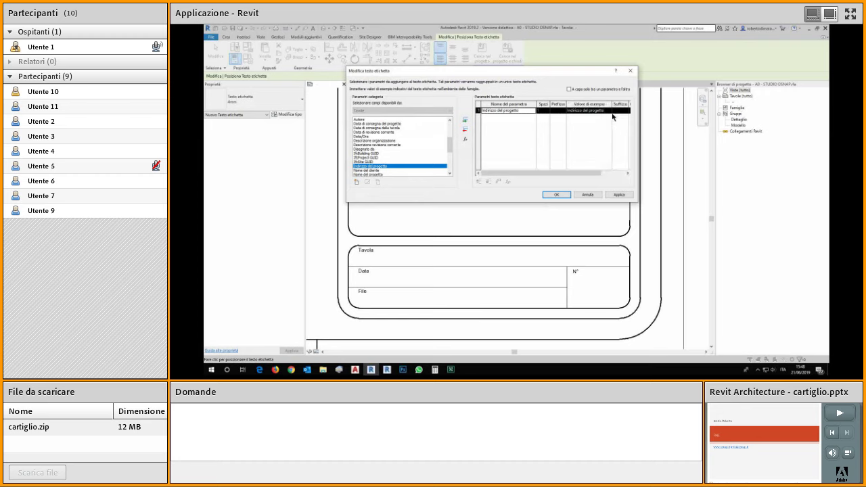
click(607, 110)
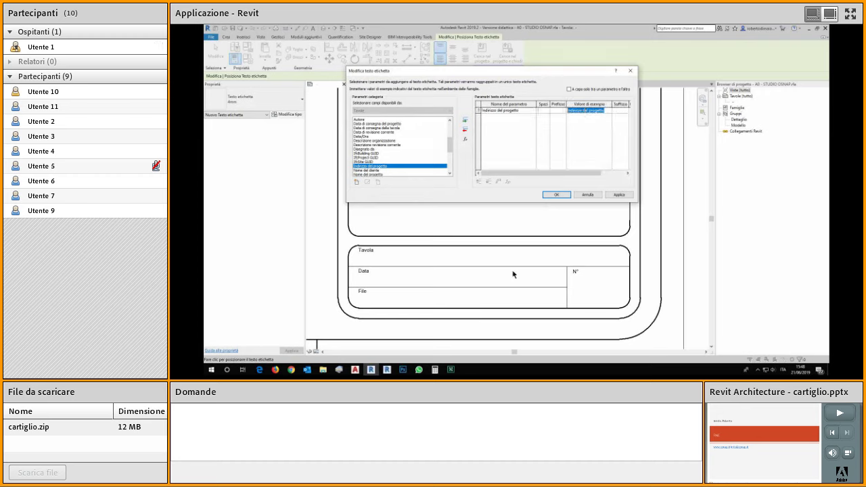
click(619, 195)
click(556, 195)
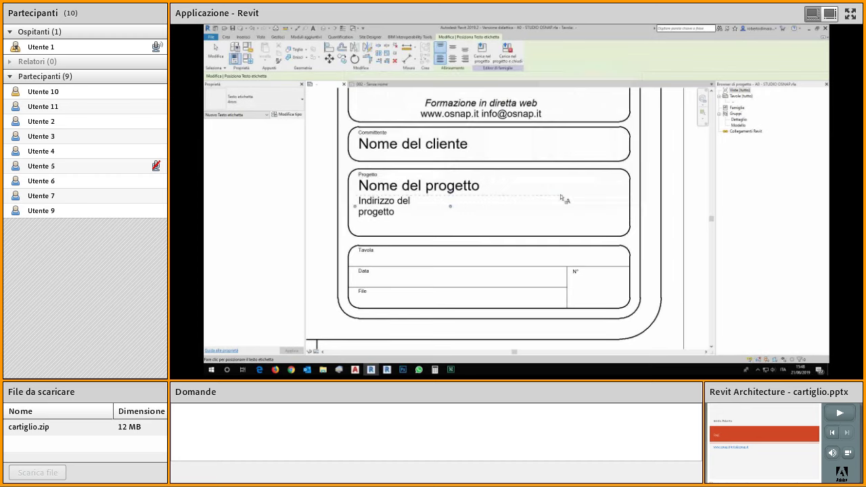
key(Escape)
click(451, 210)
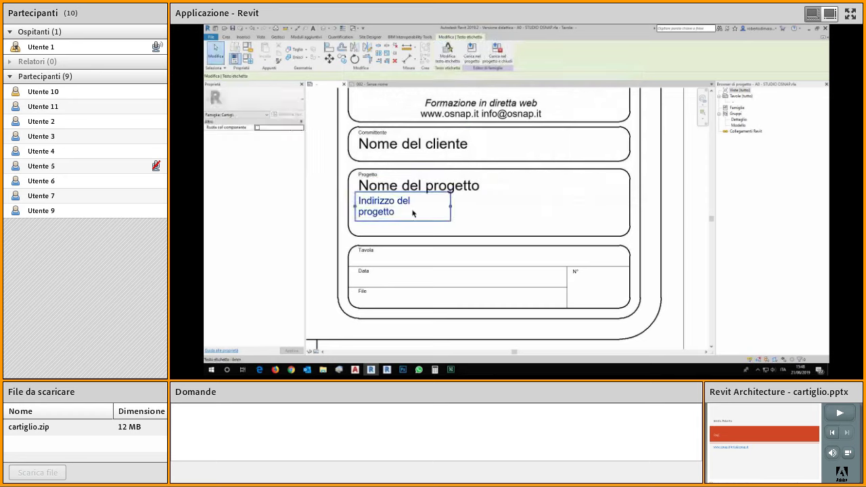
drag(451, 209, 630, 210)
key(Escape)
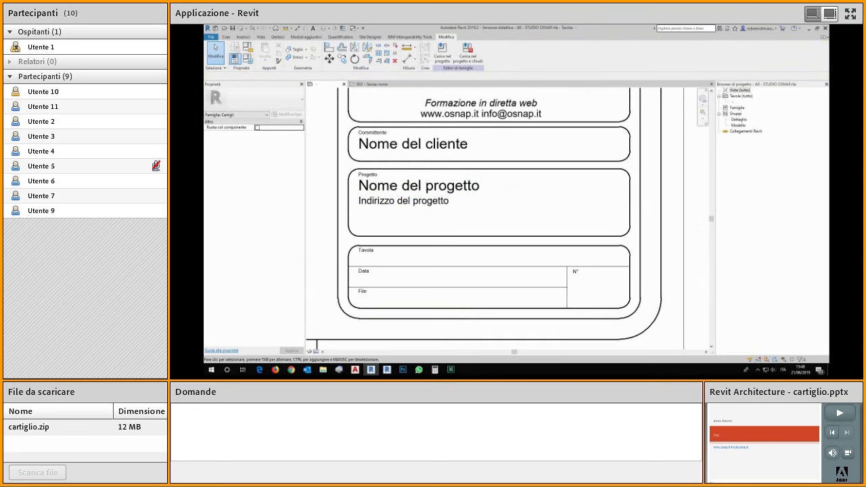
Step: Zoom out to the full title block and select the Indirizzo del progetto label
click(451, 370)
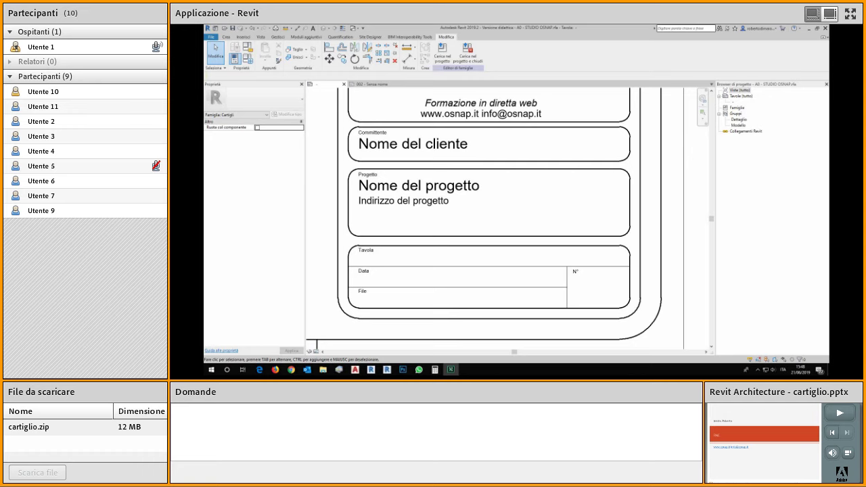
scroll(448, 220, down, 2)
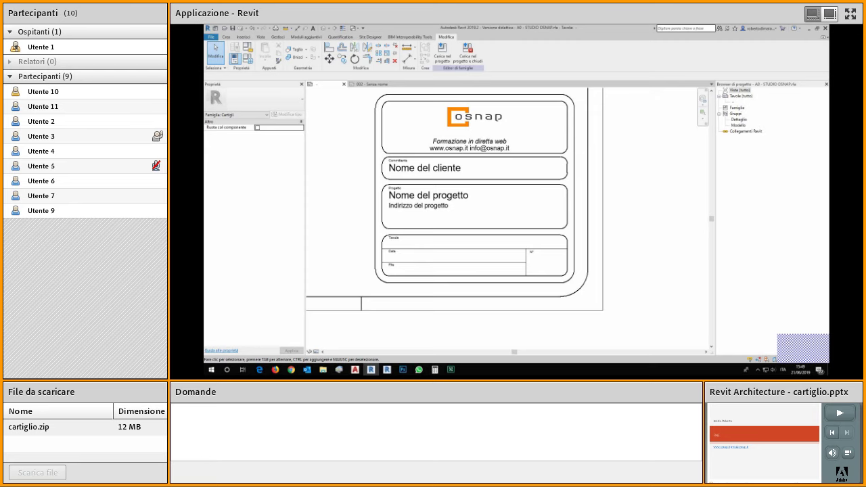
click(428, 204)
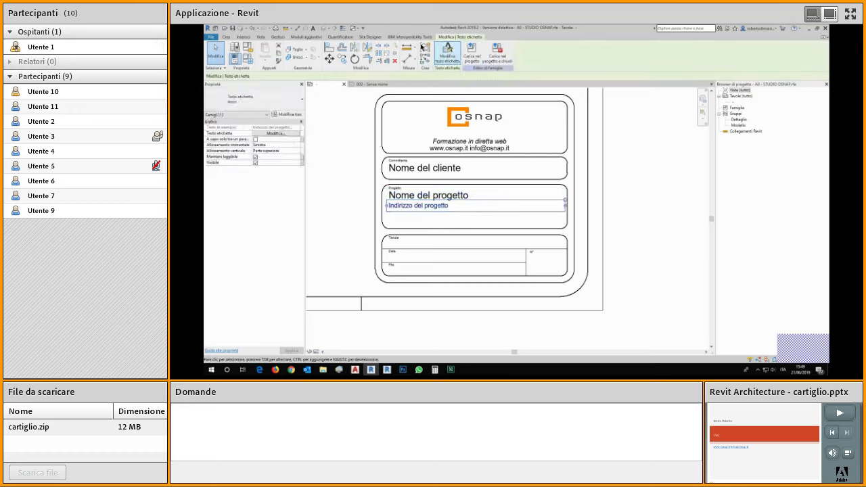
Step: Load the title block into Villa Savoye, overwriting the existing version and parameters, and check sheet 002
click(472, 52)
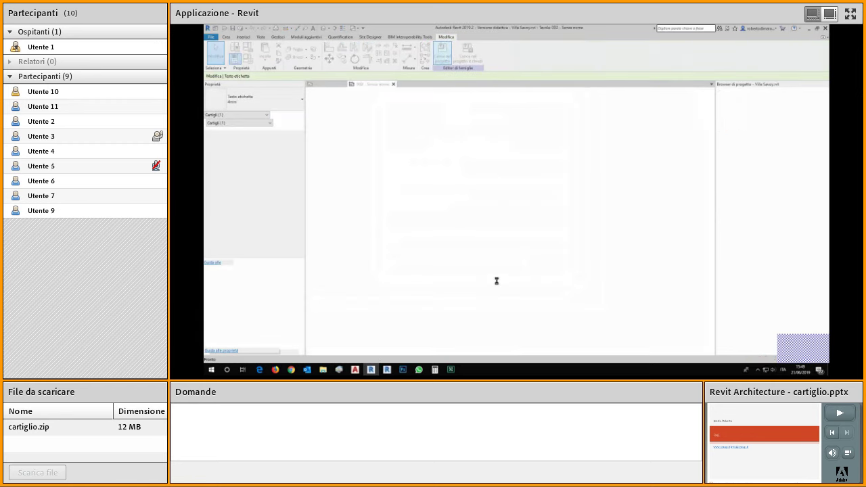
click(478, 207)
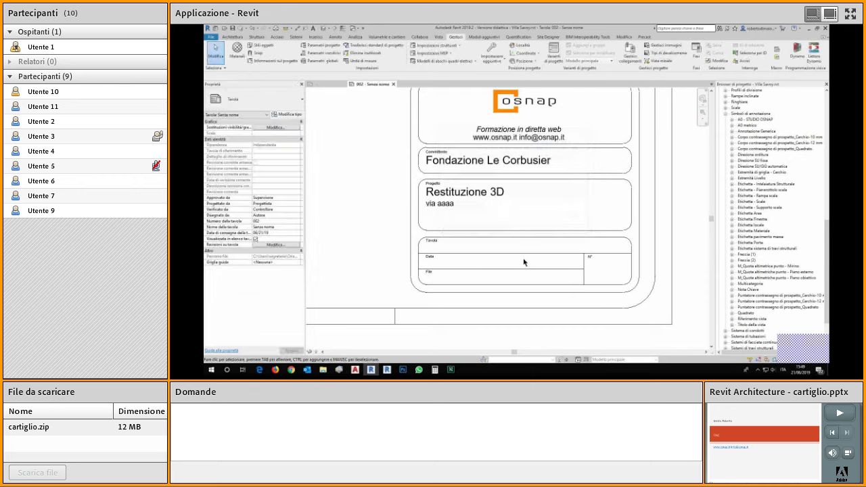
scroll(473, 210, up, 3)
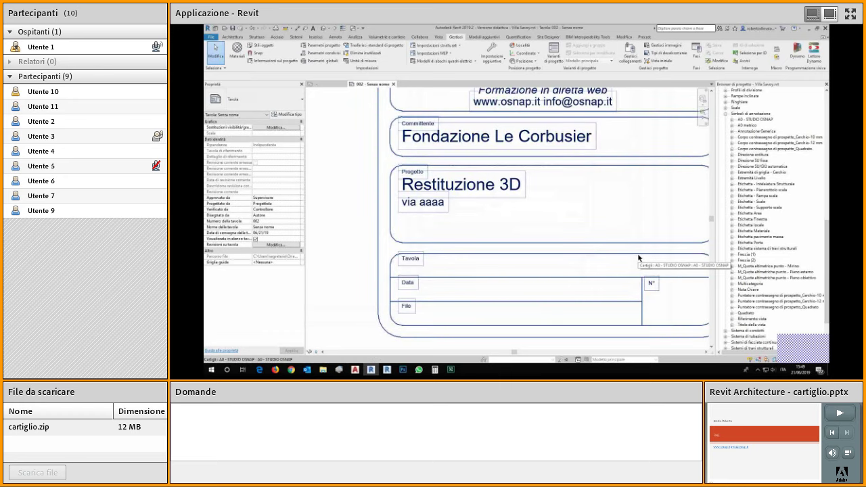
click(499, 189)
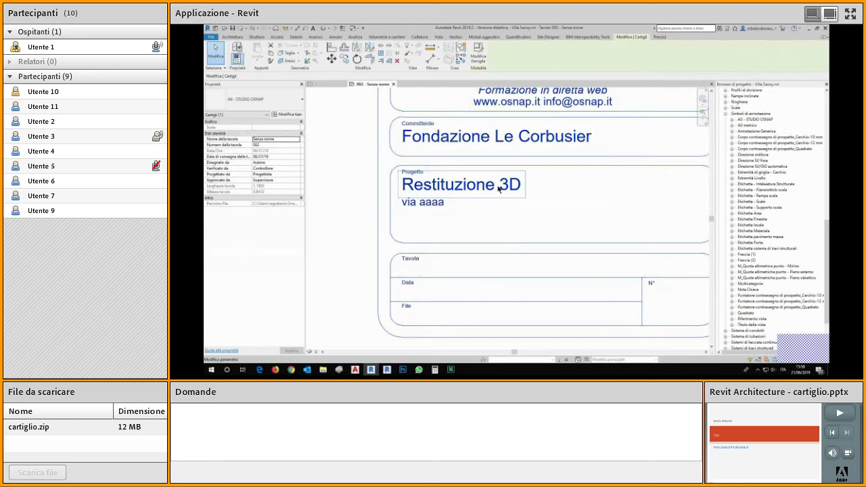
key(Escape)
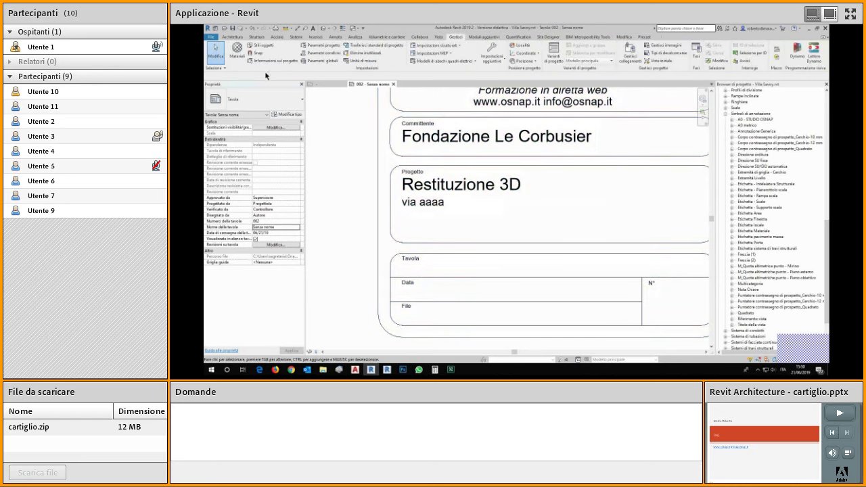
Step: Review the Nome del progetto, Indirizzo del progetto and Nome edificio values in Informazioni sul progetto
click(267, 62)
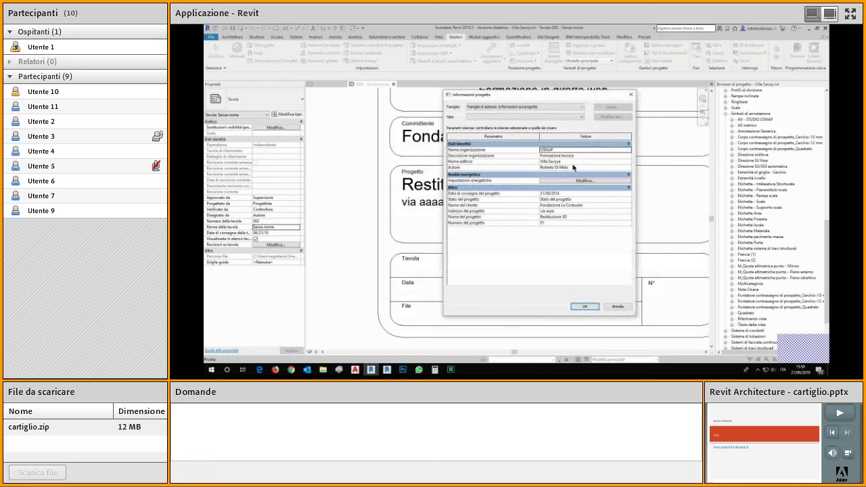
click(573, 218)
click(579, 218)
key(shift+Tab)
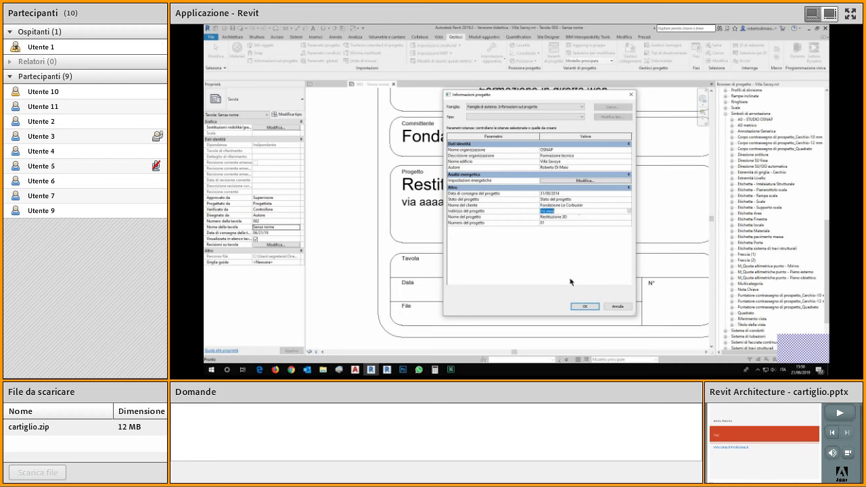
click(629, 212)
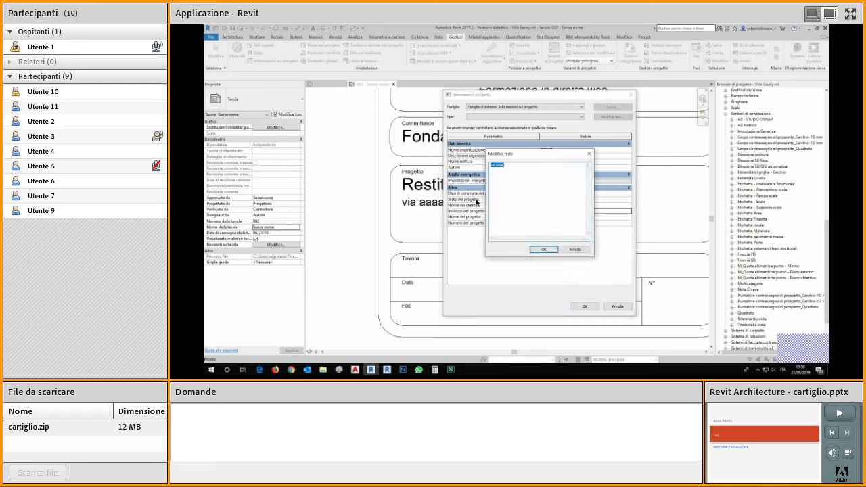
click(514, 199)
click(575, 249)
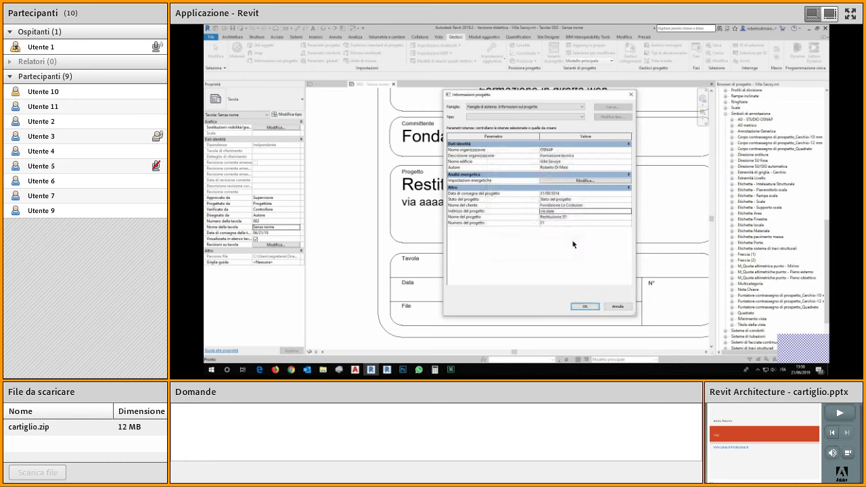
click(572, 161)
key(ctrl+c)
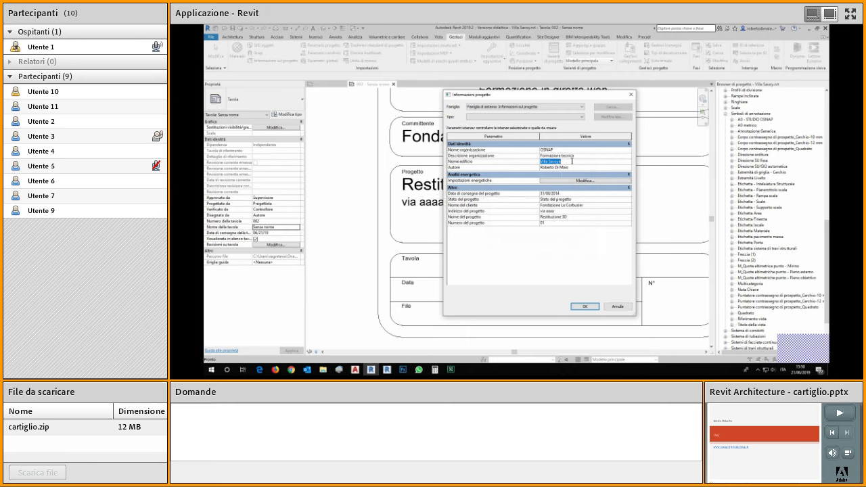
Step: Search 'villa savoye' in Edge and copy the villa's address and telephone lines
click(260, 370)
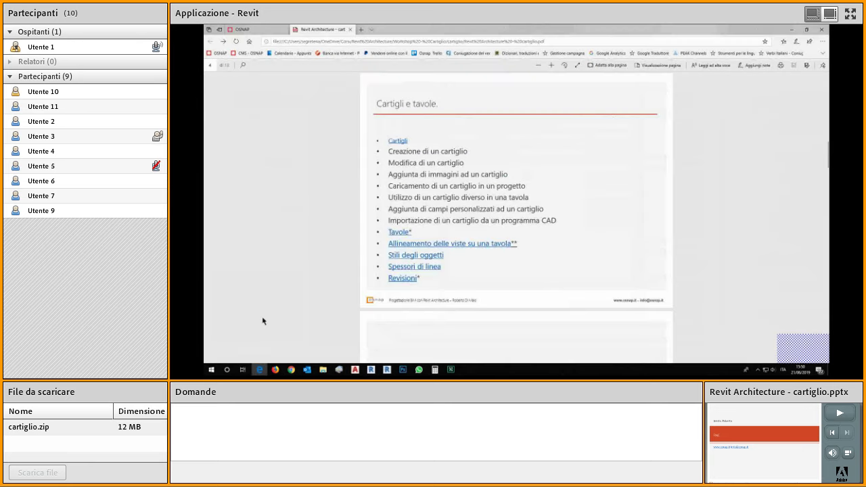
click(361, 29)
key(ctrl+v)
key(Return)
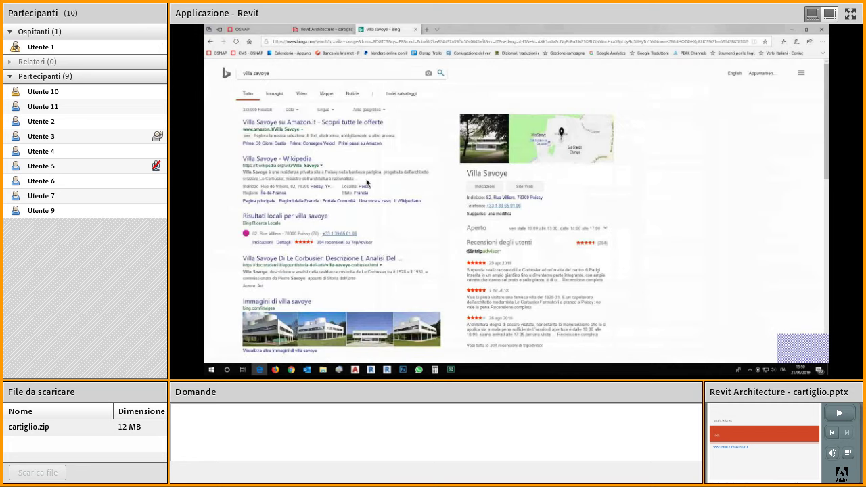
drag(543, 198, 460, 201)
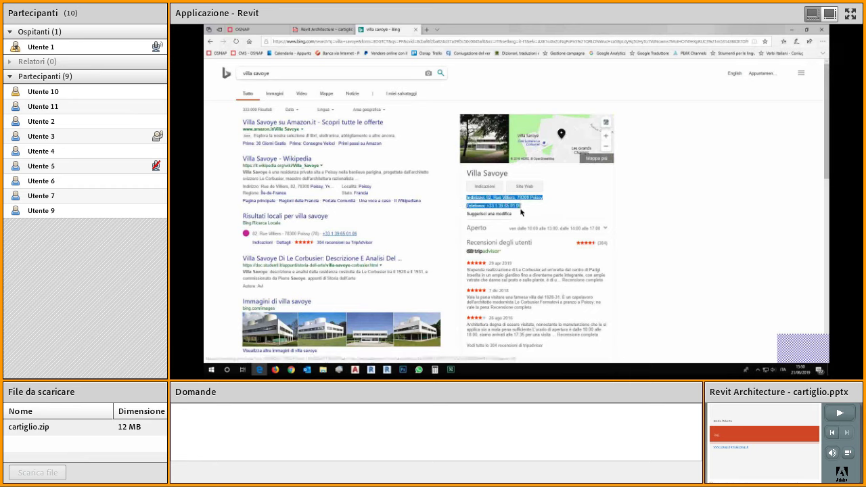
mouse_move(450, 370)
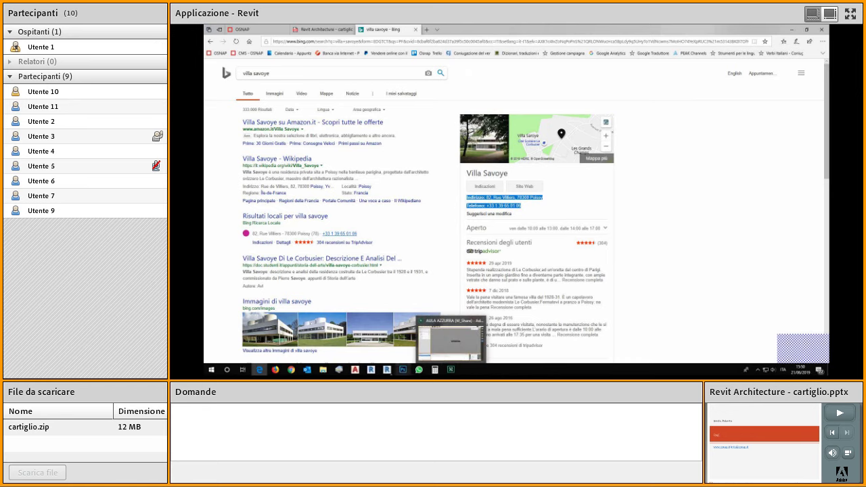
click(371, 369)
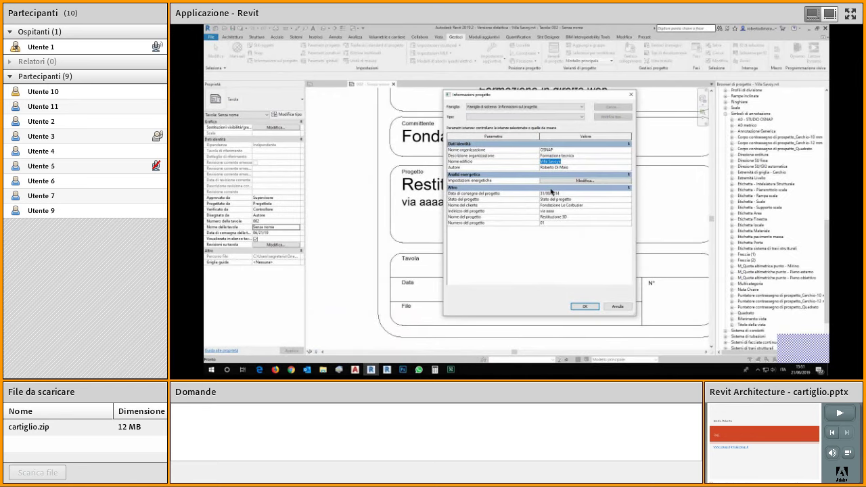
Step: Replace the project address with the pasted Villa Savoye address and telephone, minus 'Indirizzo: ', split before the postcode
click(612, 210)
click(629, 211)
key(ctrl+v)
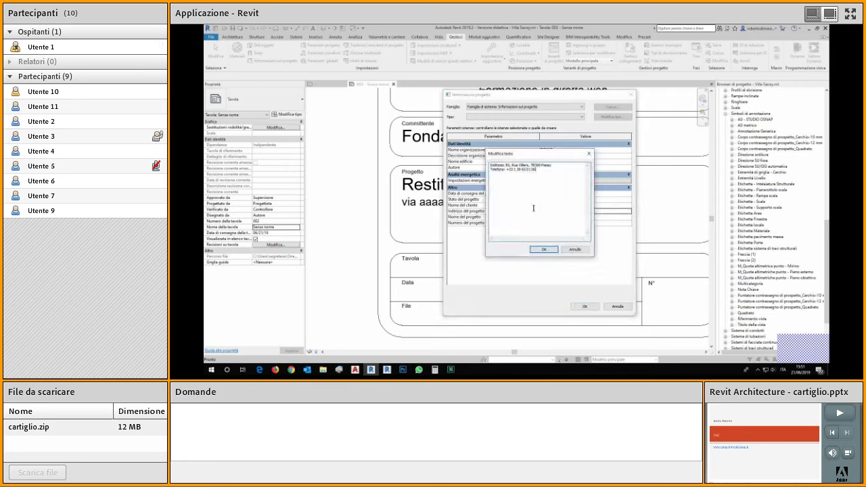
click(506, 164)
drag(506, 165, 484, 167)
key(BackSpace)
click(517, 165)
key(Return)
click(544, 249)
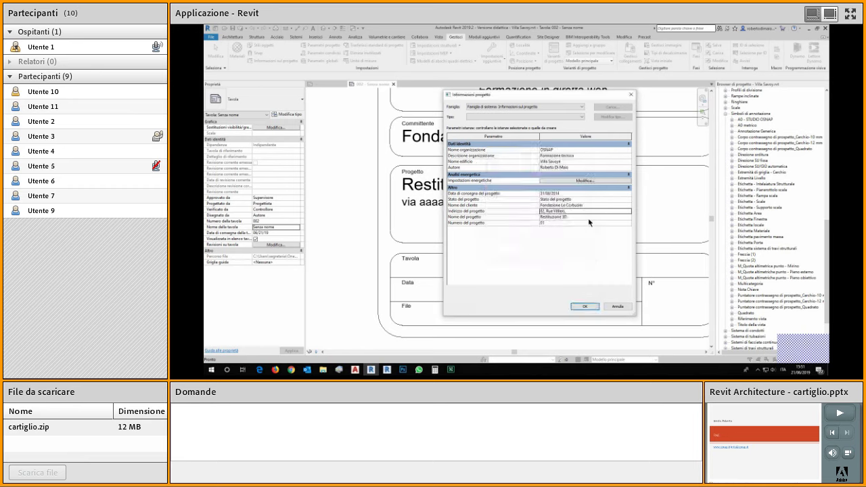
click(591, 307)
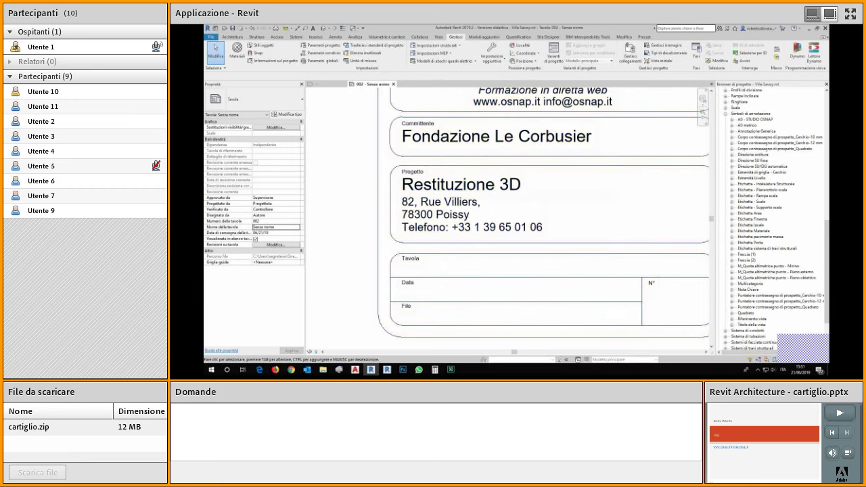
key(alt+Tab)
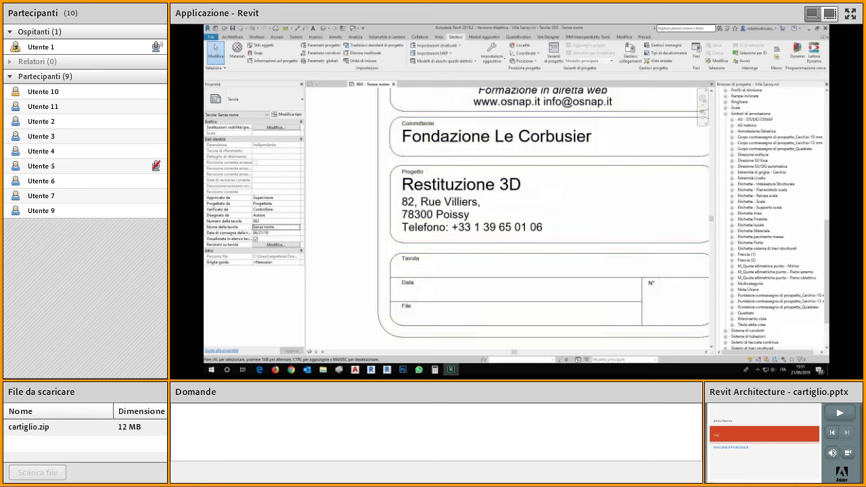
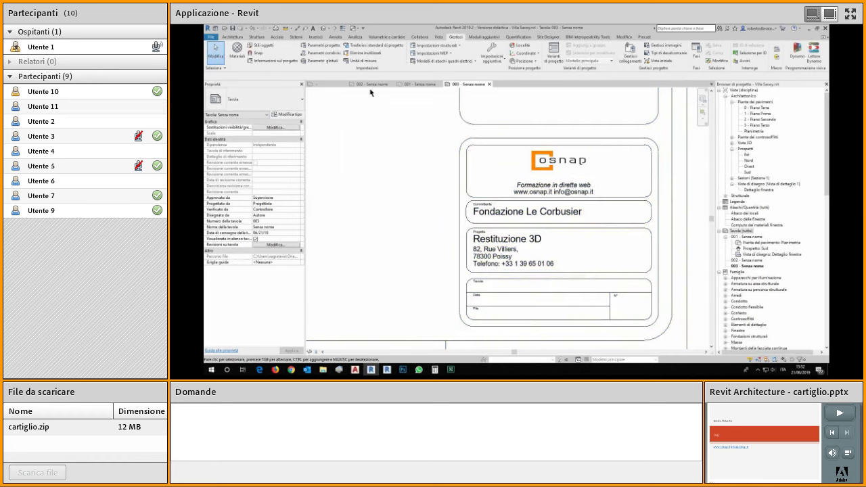
Step: Switch to sheet 002, move its tab beside sheet 001, and zoom into the title block
click(393, 85)
drag(389, 85, 417, 84)
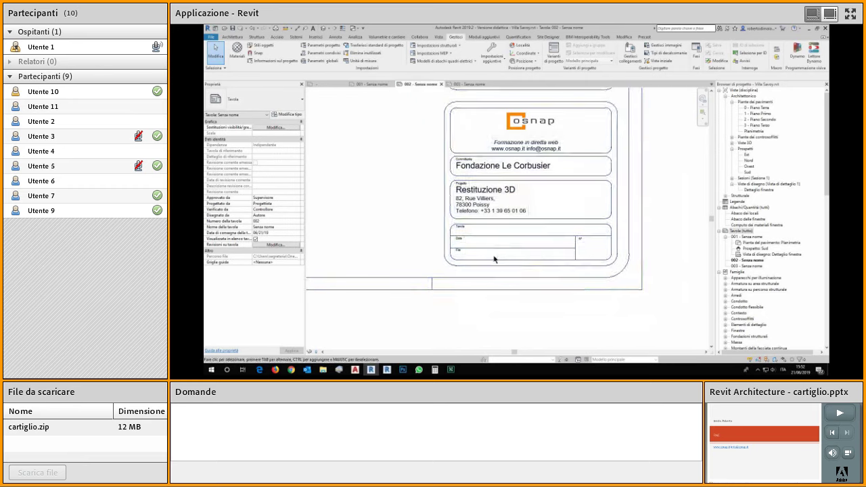
scroll(489, 250, up, 3)
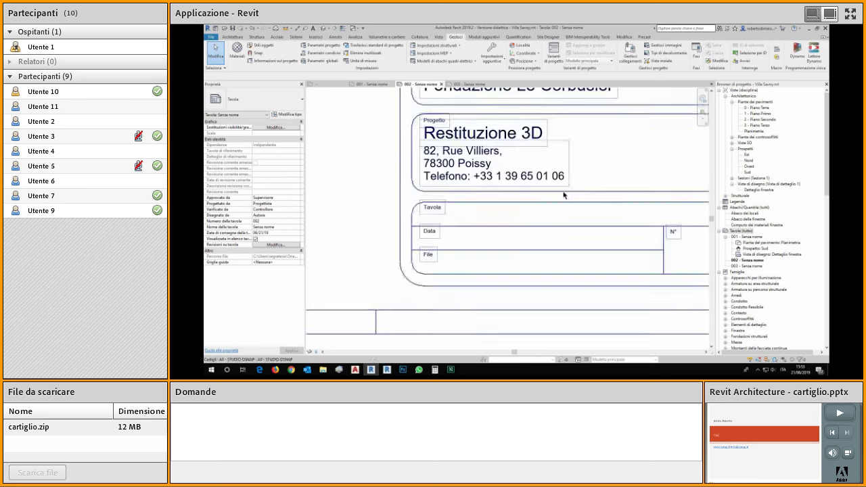
Step: Switch to the A0 - STUDIO OSNAP title block family, checking the open windows list
key(ctrl+Tab)
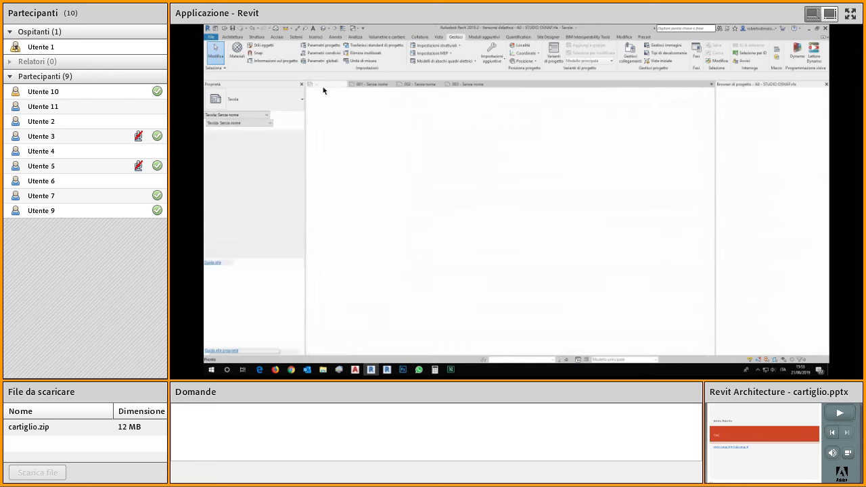
click(323, 90)
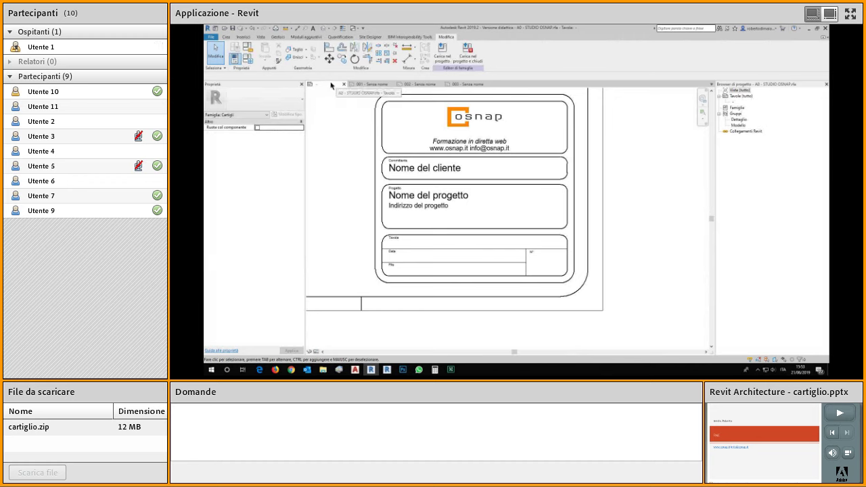
click(355, 29)
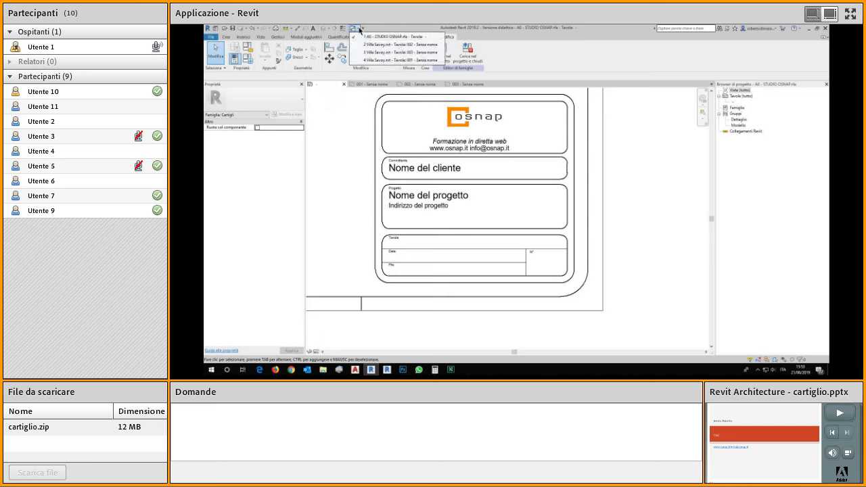
click(353, 29)
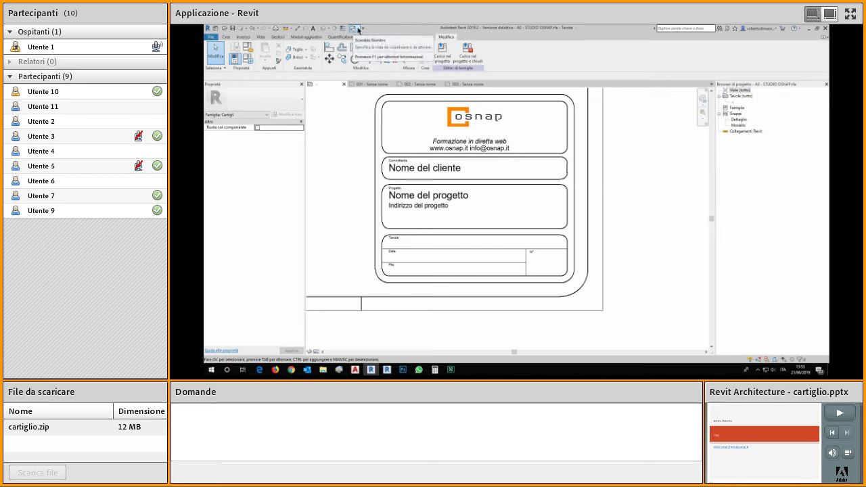
click(355, 30)
click(357, 30)
Step: Zoom and pan the family view onto the Progetto and Tavola boxes
scroll(422, 225, up, 2)
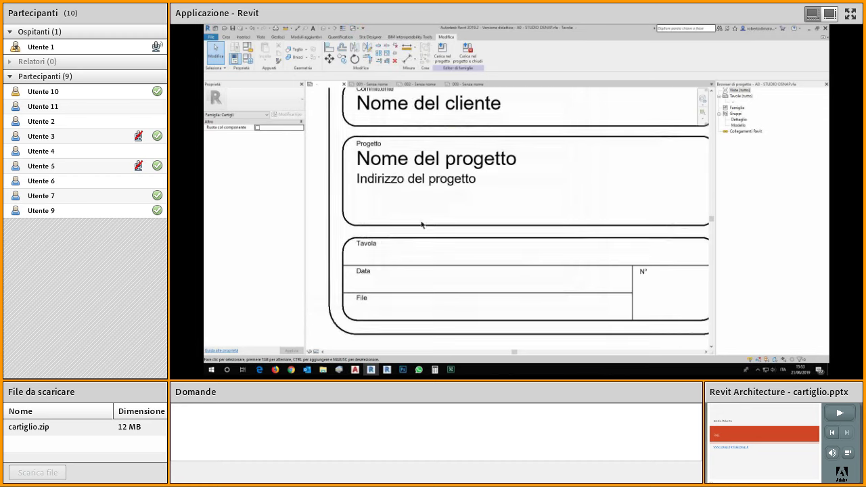
middle_drag(429, 232, 455, 209)
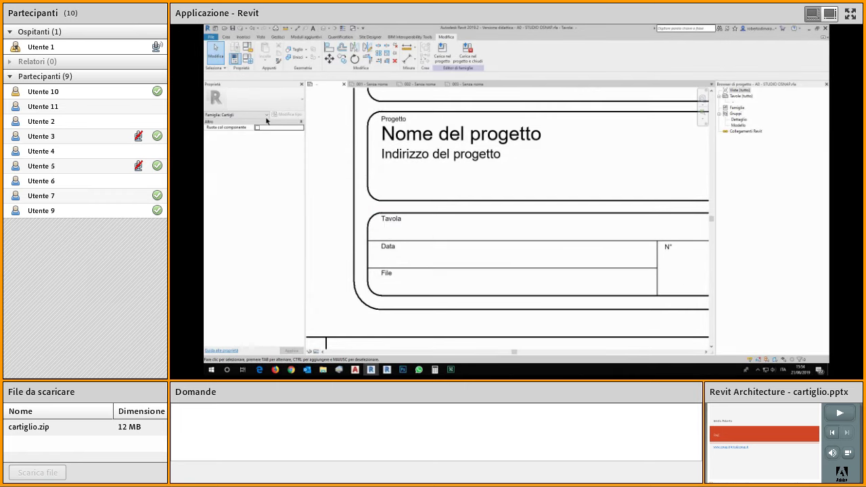
click(389, 176)
Step: Start a label and open the label type's properties
click(486, 50)
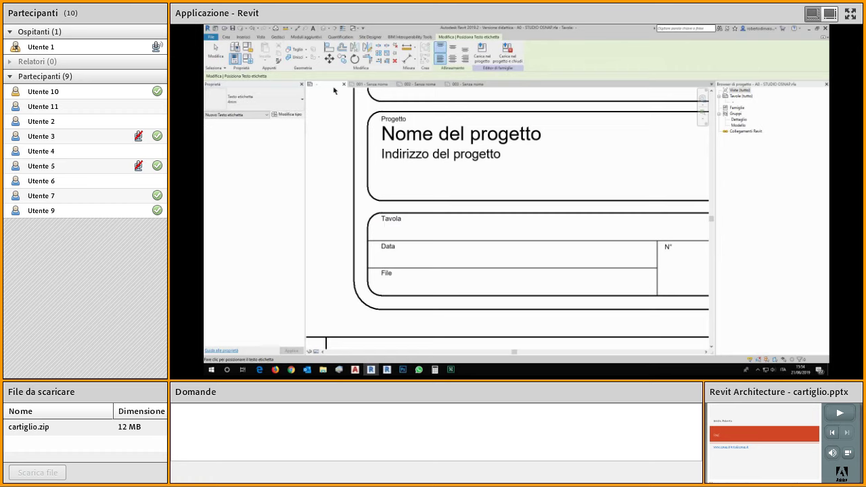
click(268, 96)
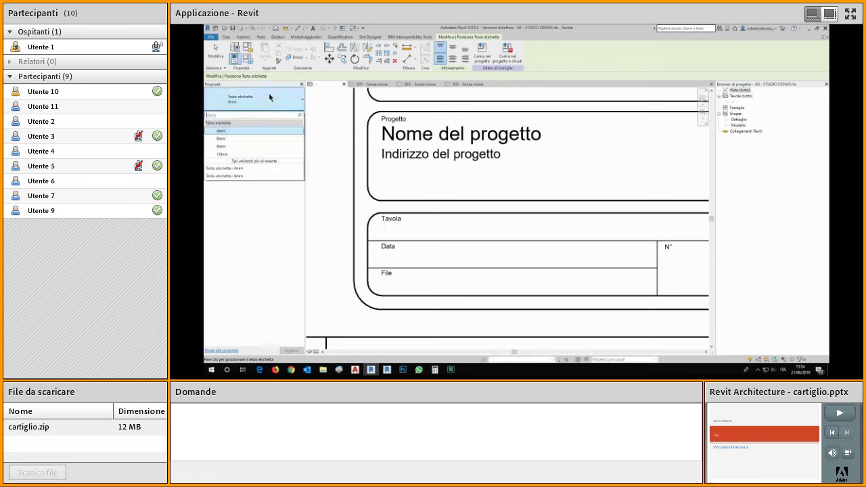
click(270, 97)
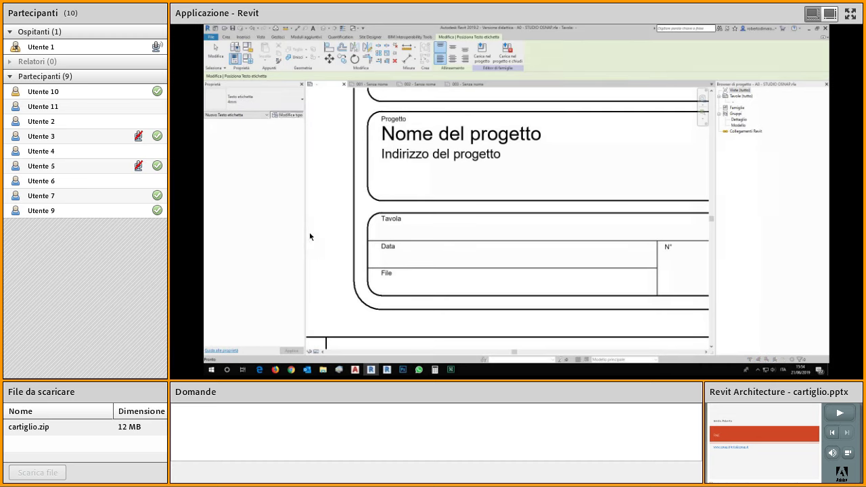
click(286, 115)
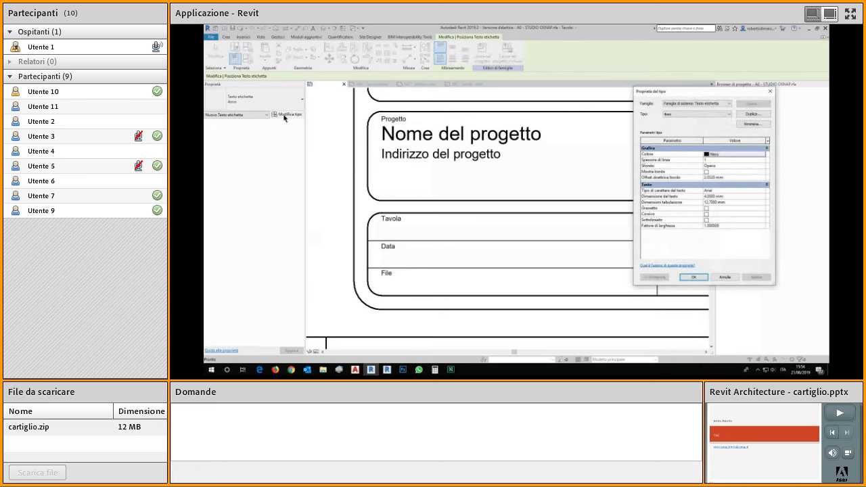
click(652, 98)
click(651, 97)
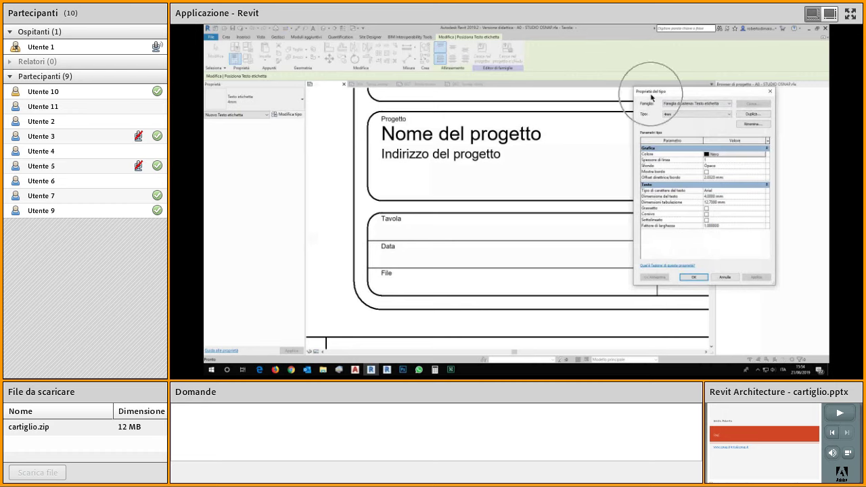
Step: Duplicate the 4mm label type as '3mm' with a 3 mm text size
click(748, 114)
click(667, 184)
key(ctrl+a)
text(8mm 2)
key(BackSpace)
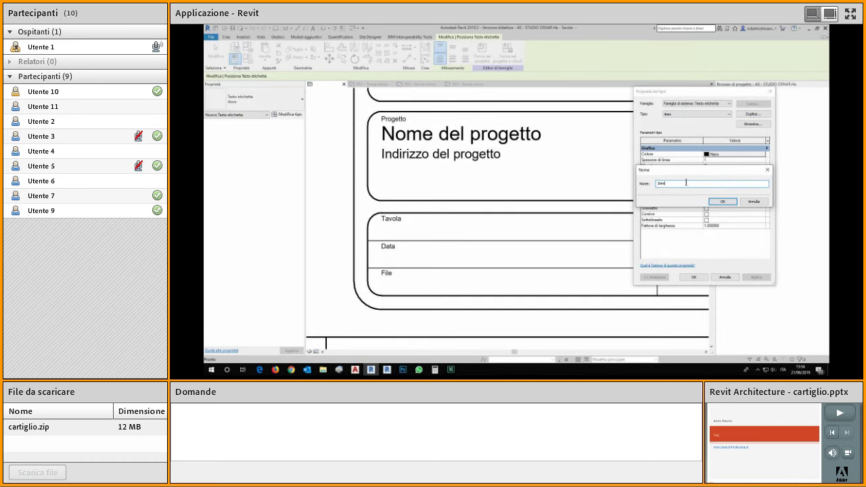
click(730, 202)
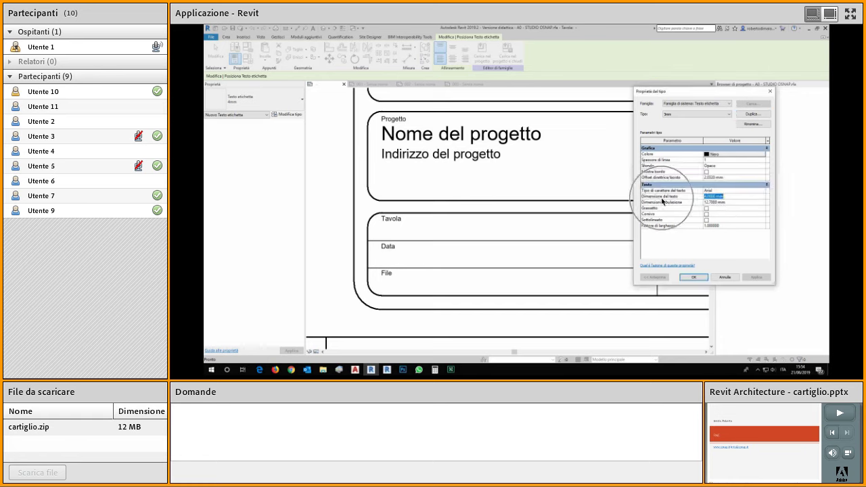
text(3)
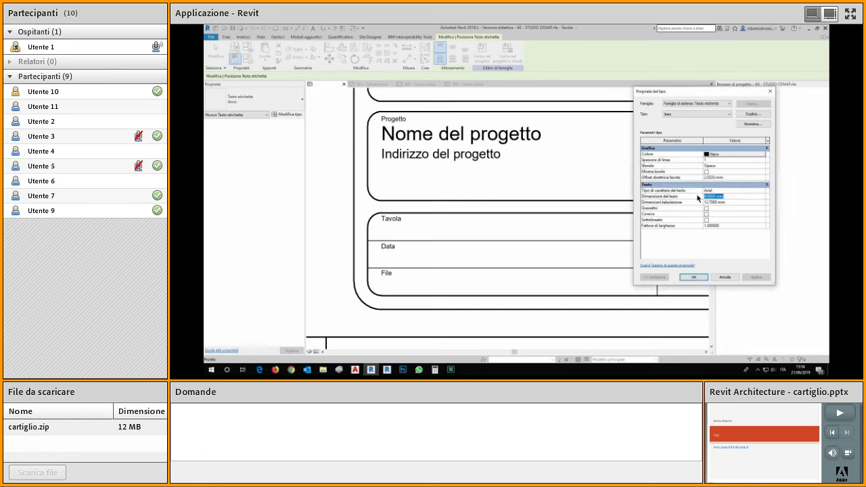
click(693, 277)
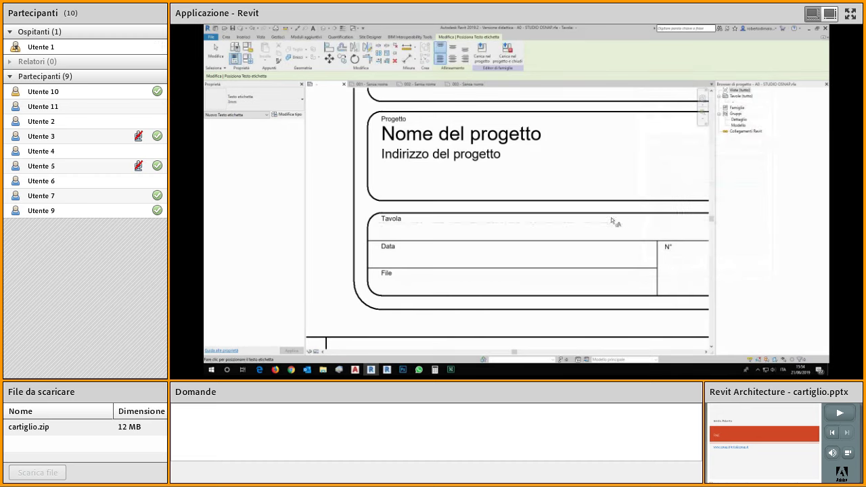
Step: Place a label showing the Nome della tavola parameter in the Tavola box and select it
click(384, 226)
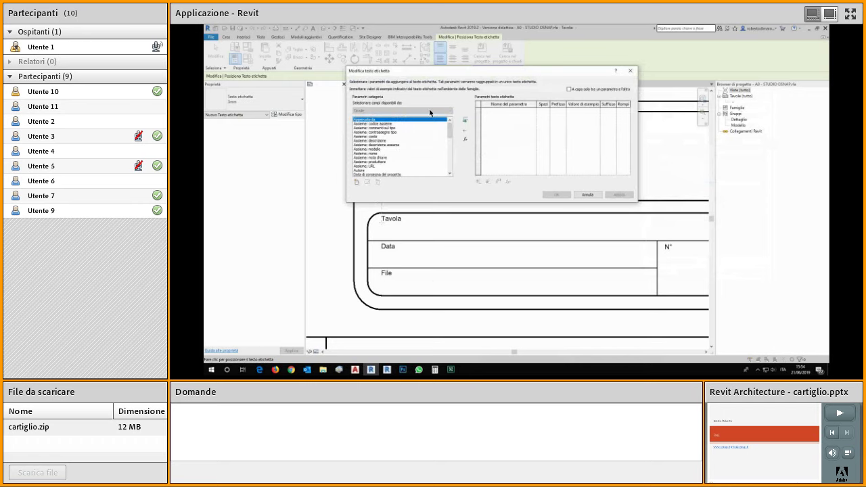
drag(452, 132, 450, 163)
scroll(376, 161, up, 2)
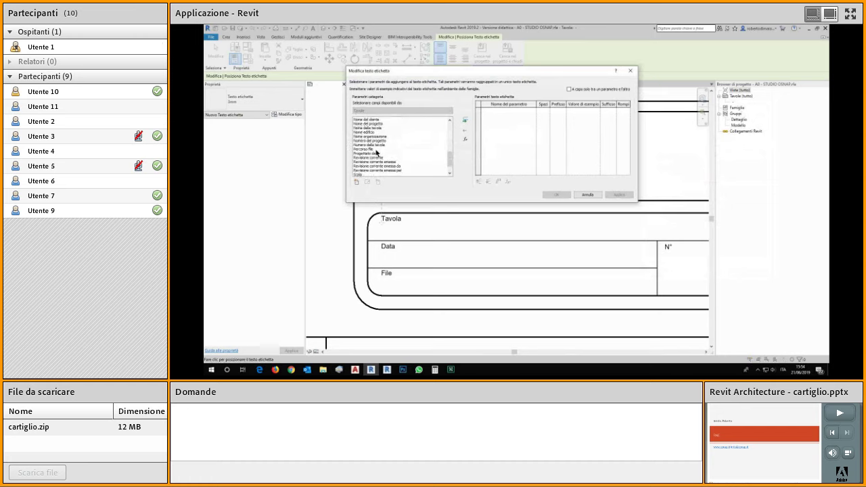
click(374, 128)
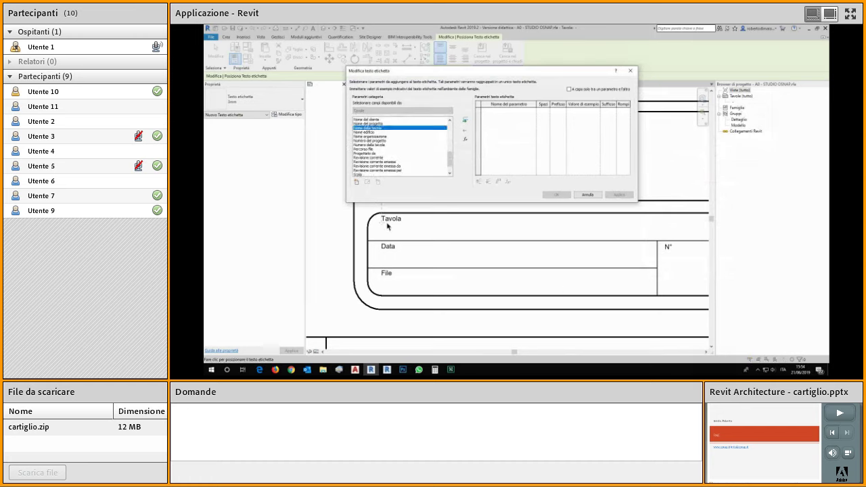
click(465, 121)
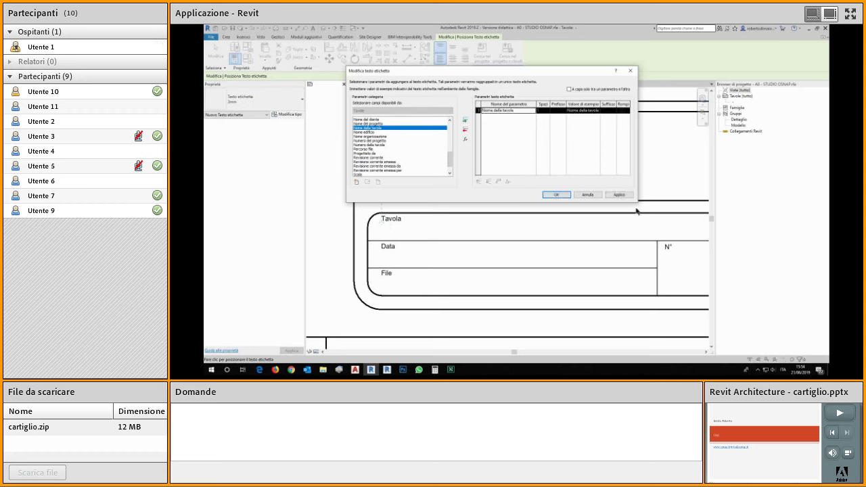
drag(601, 104, 615, 104)
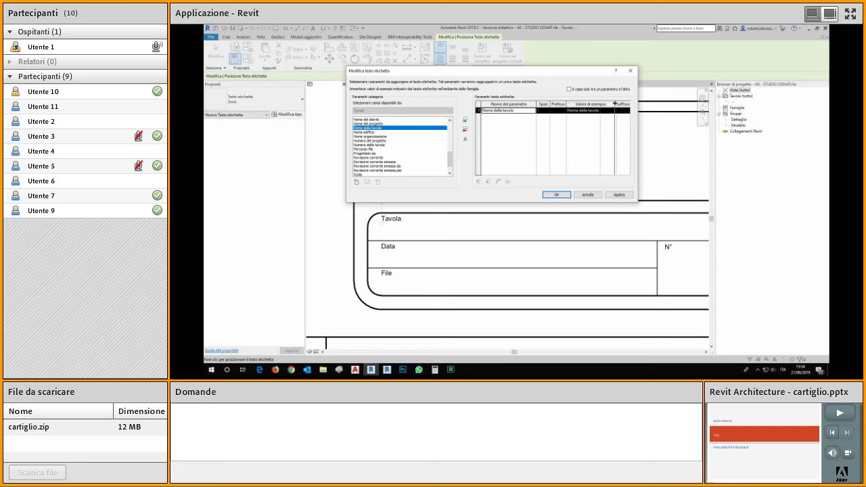
click(582, 110)
click(620, 195)
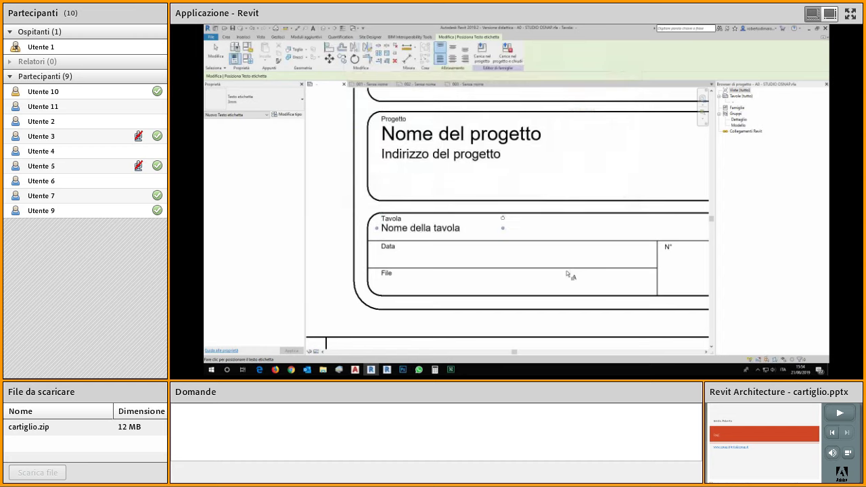
key(Escape)
click(504, 237)
Step: Stretch the Nome della tavola label across the Tavola box
scroll(433, 239, up, 1)
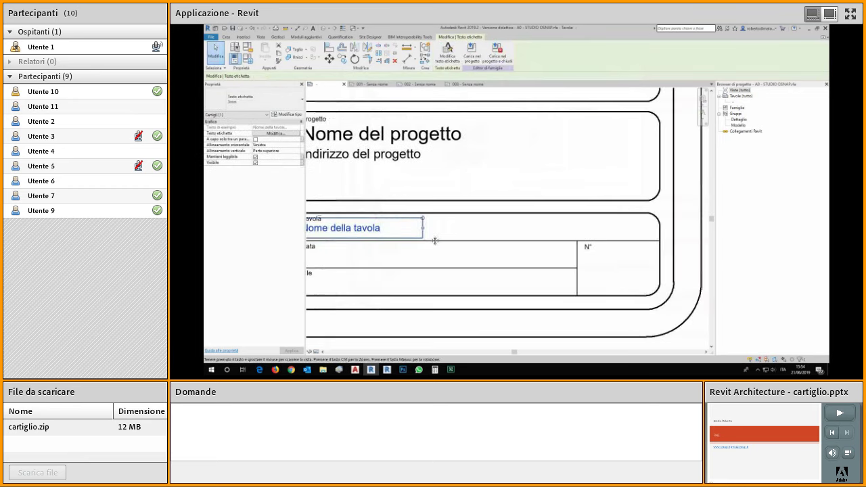
scroll(433, 230, down, 2)
drag(434, 232, 584, 232)
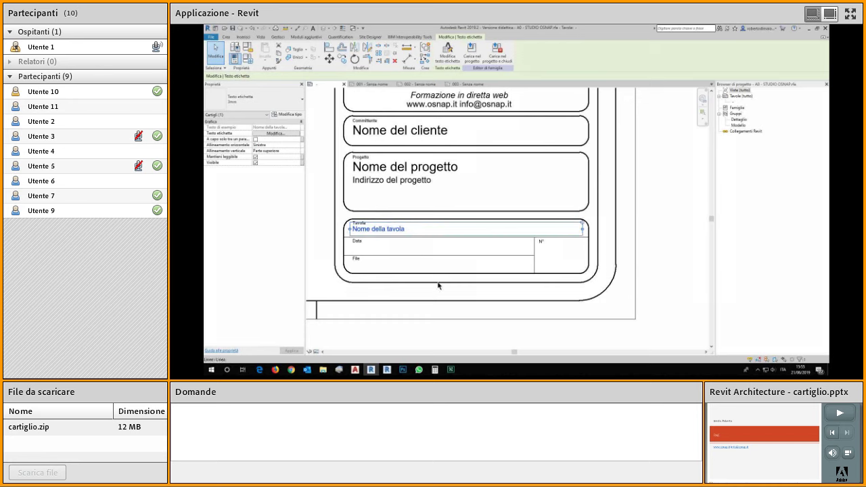
Step: Bring the whole title block into view, reselect the label and start Copy
middle_drag(396, 228, 453, 210)
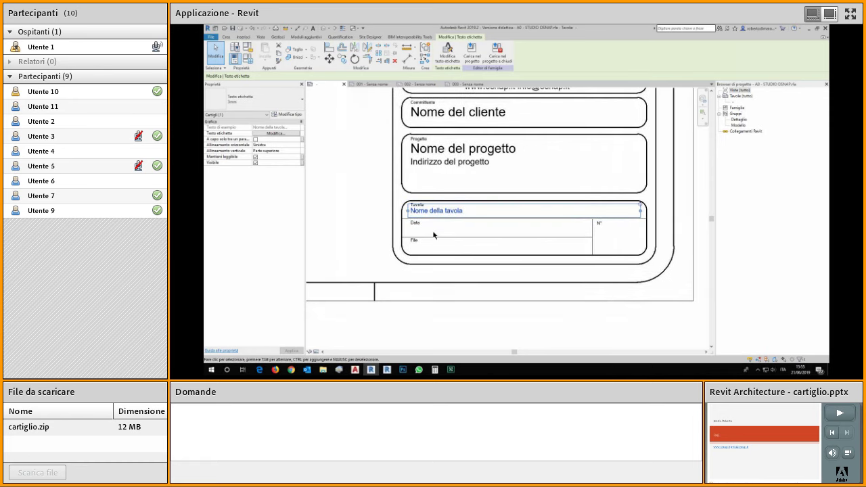
scroll(434, 235, up, 1)
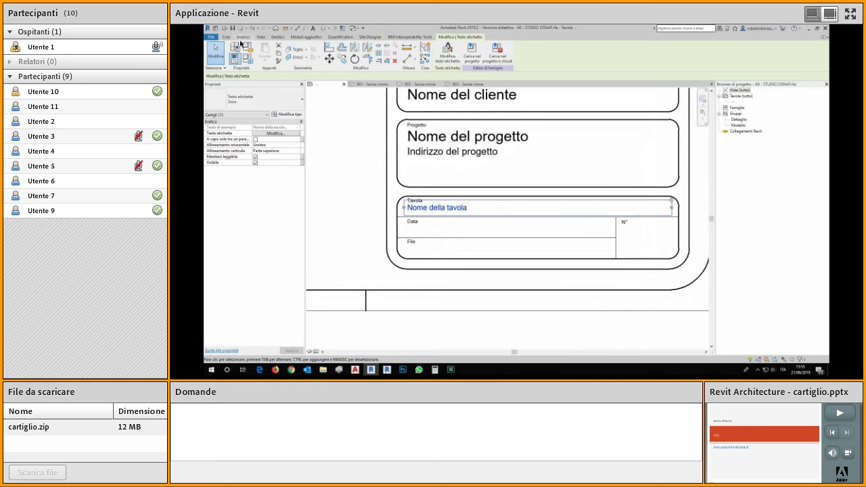
click(226, 37)
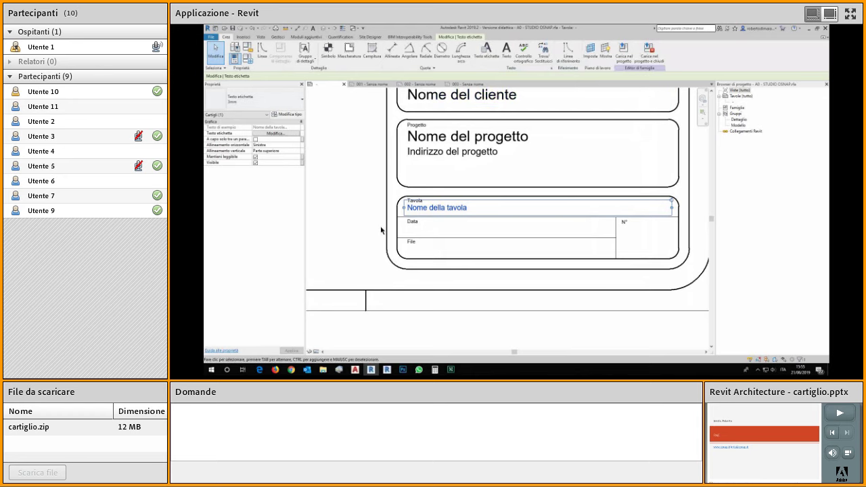
click(432, 212)
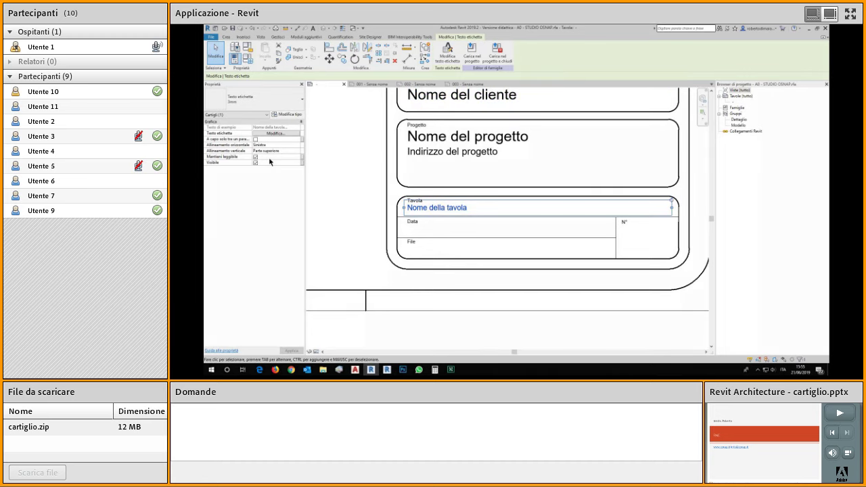
click(344, 61)
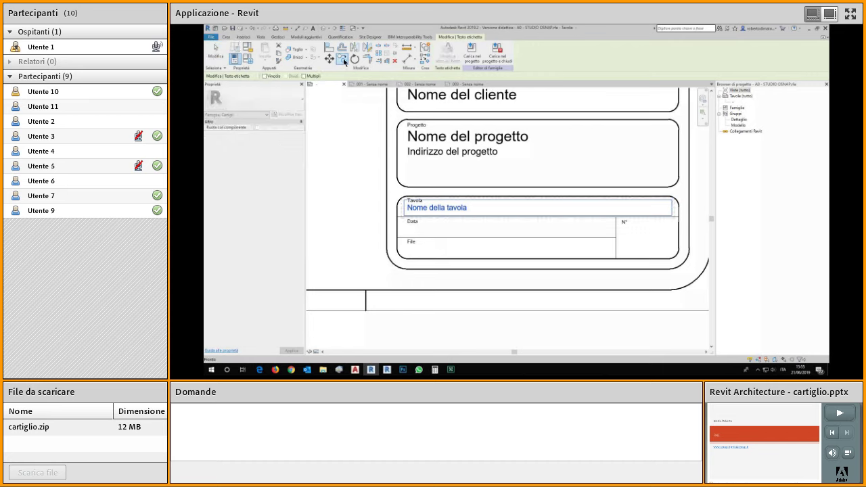
Step: Copy the label into the Data and File rows with Constrain on, then select the Data copy
click(265, 76)
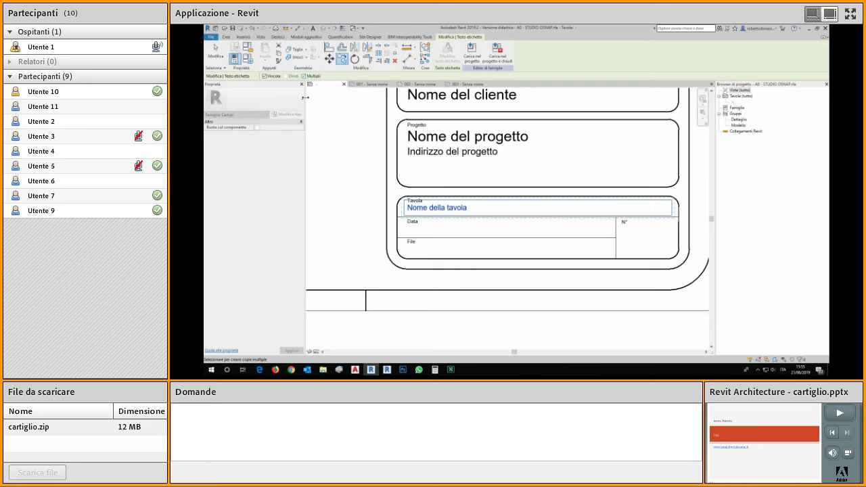
click(427, 229)
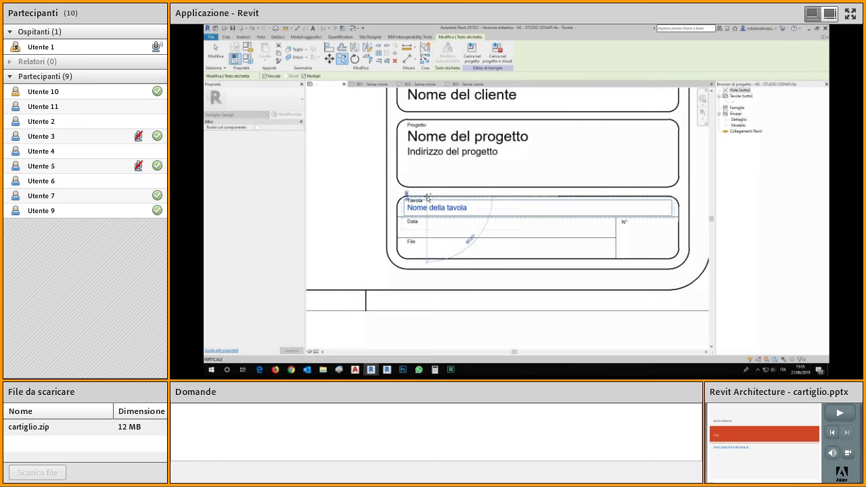
click(427, 230)
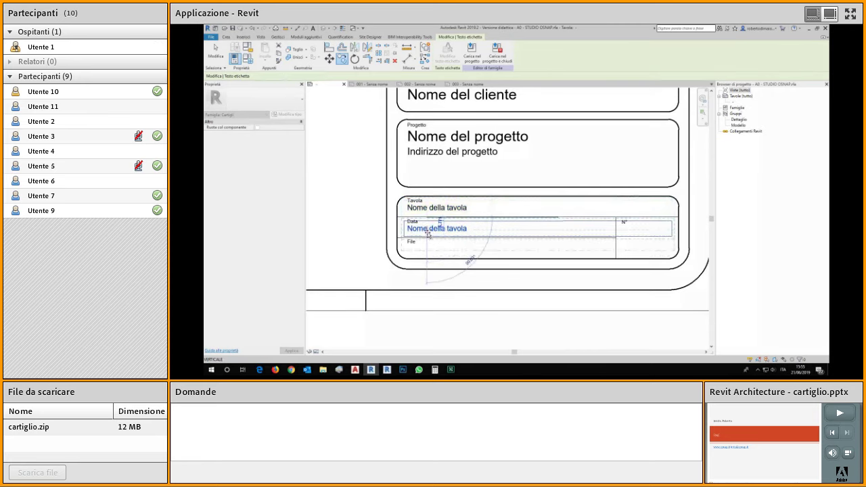
click(428, 250)
key(Escape)
key(Escape)
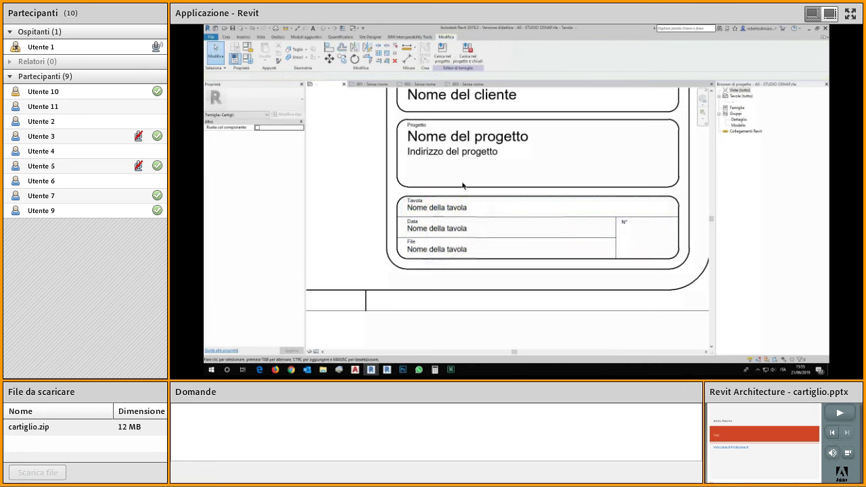
scroll(508, 277, up, 2)
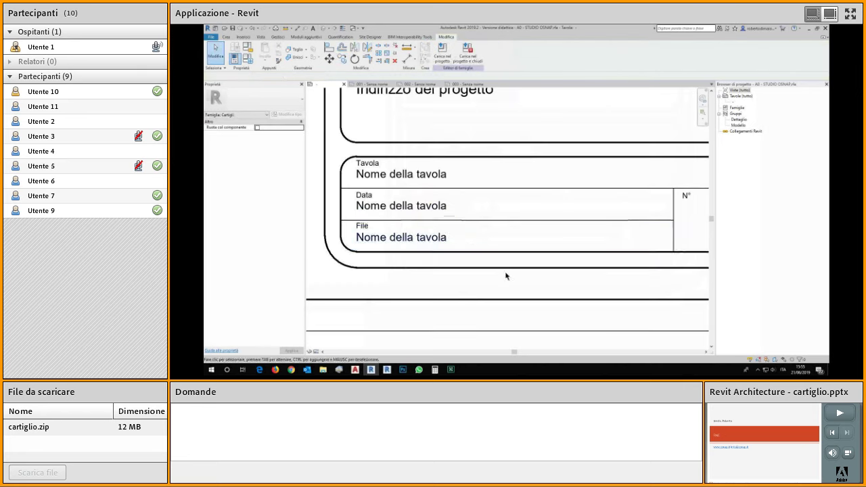
click(437, 214)
scroll(436, 212, down, 2)
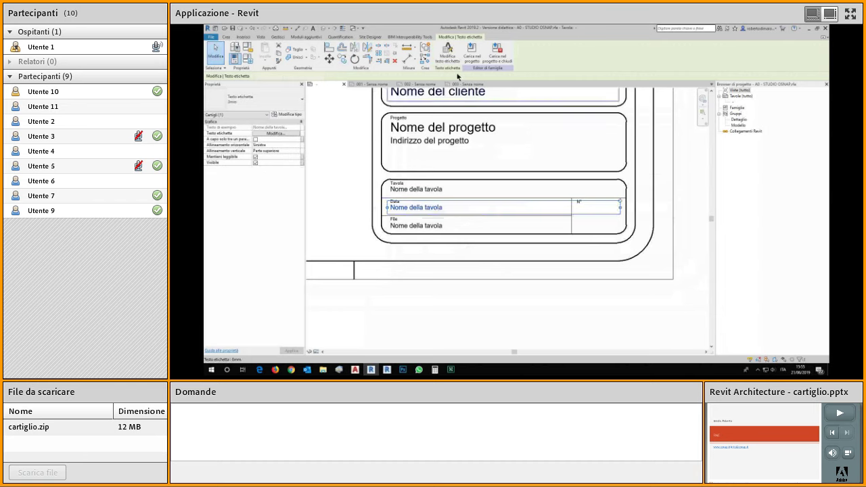
Step: Swap Nome della tavola for the Data/Ora parameter in the Data row label
click(454, 52)
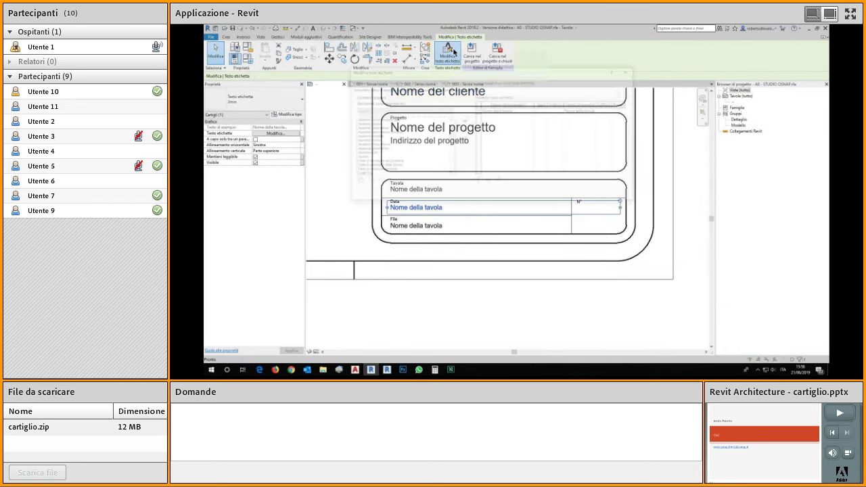
click(478, 110)
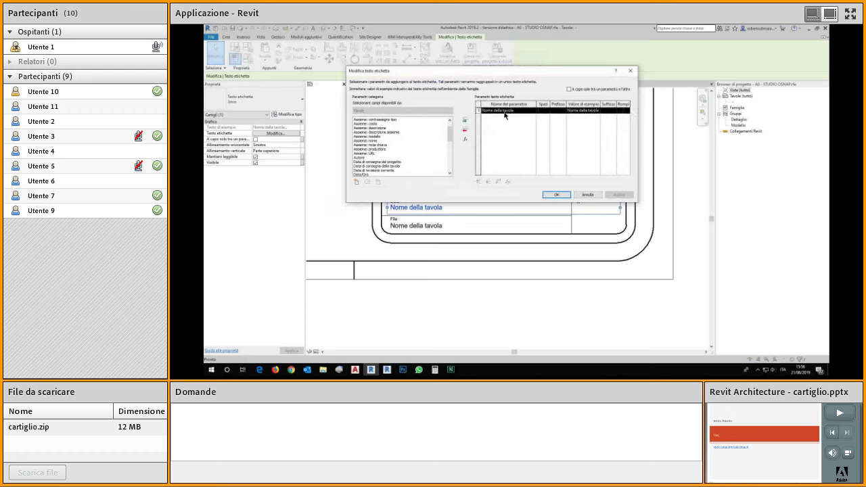
click(465, 130)
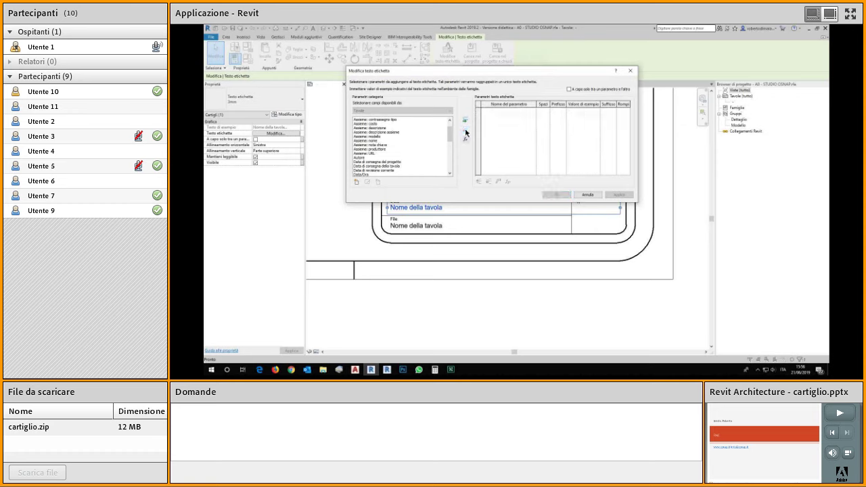
click(362, 174)
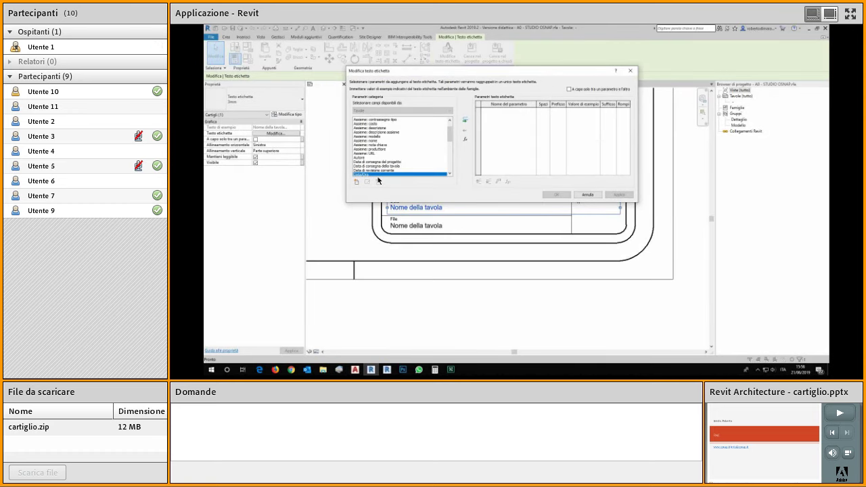
scroll(418, 167, down, 2)
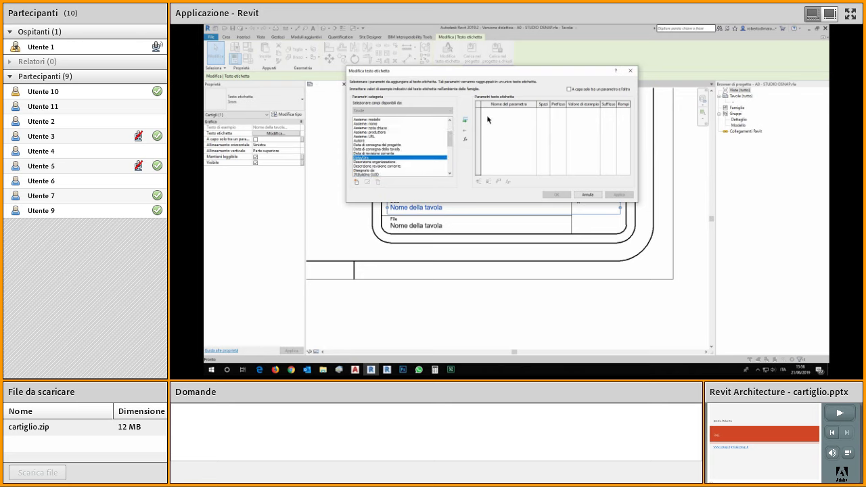
click(467, 121)
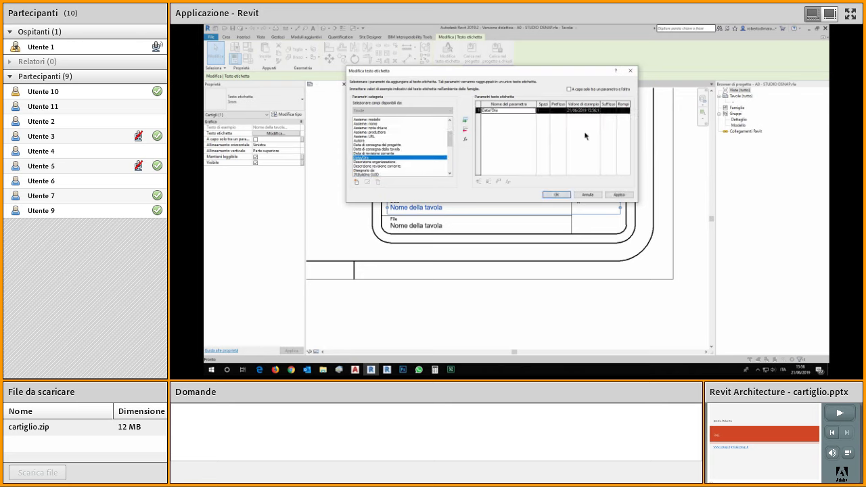
Step: Set the Data/Ora sample value, confirm the label, and shorten its text box
drag(600, 106, 609, 108)
click(602, 110)
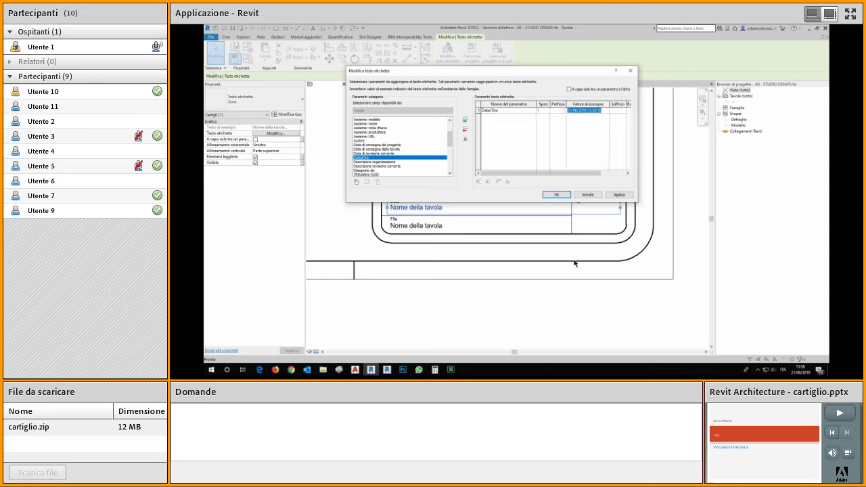
click(579, 113)
click(580, 107)
click(617, 195)
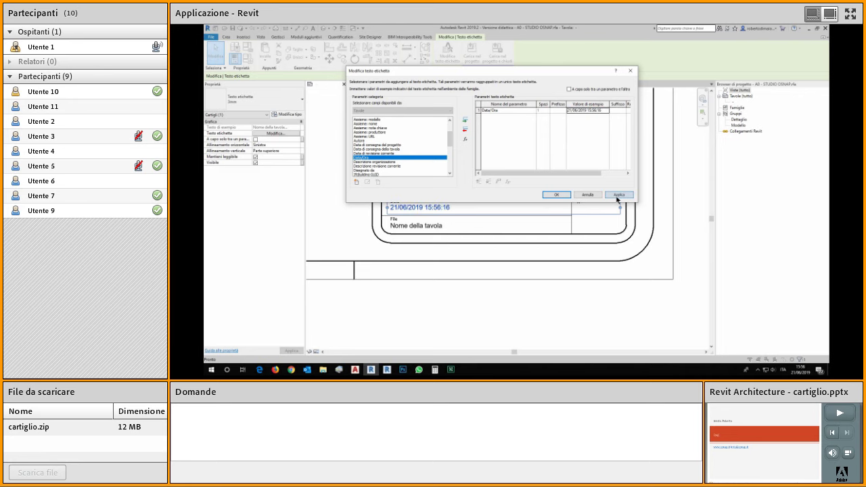
click(558, 195)
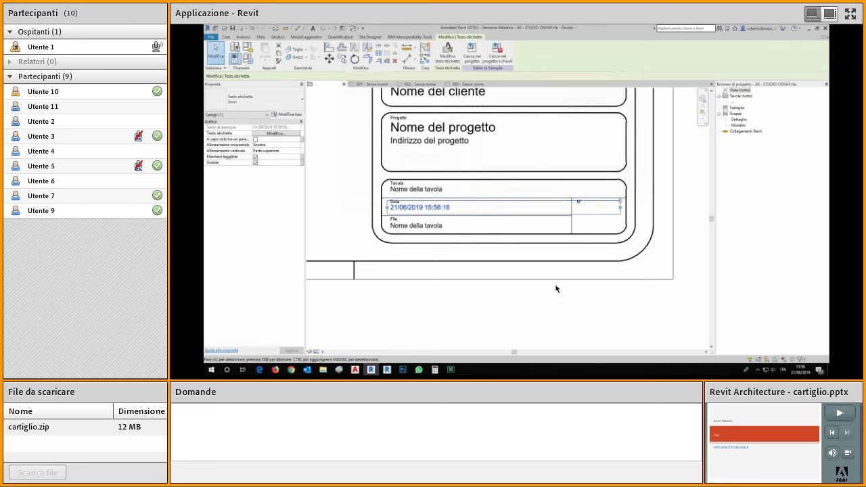
drag(621, 209, 570, 208)
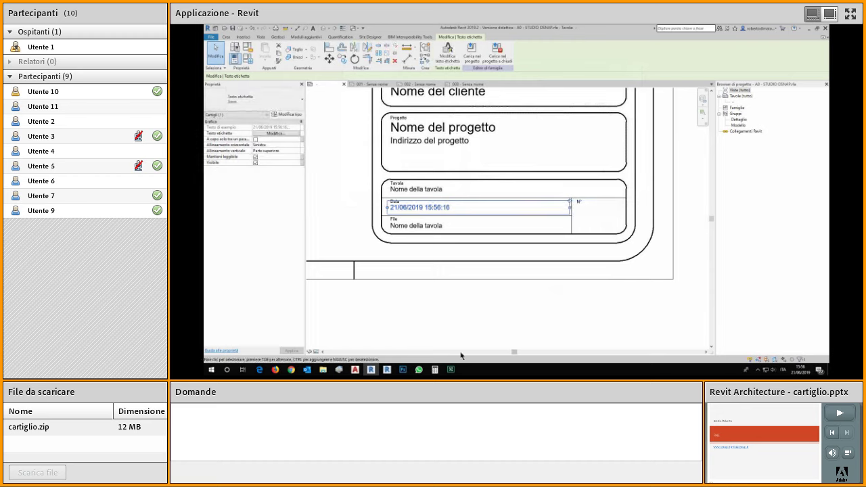
key(Escape)
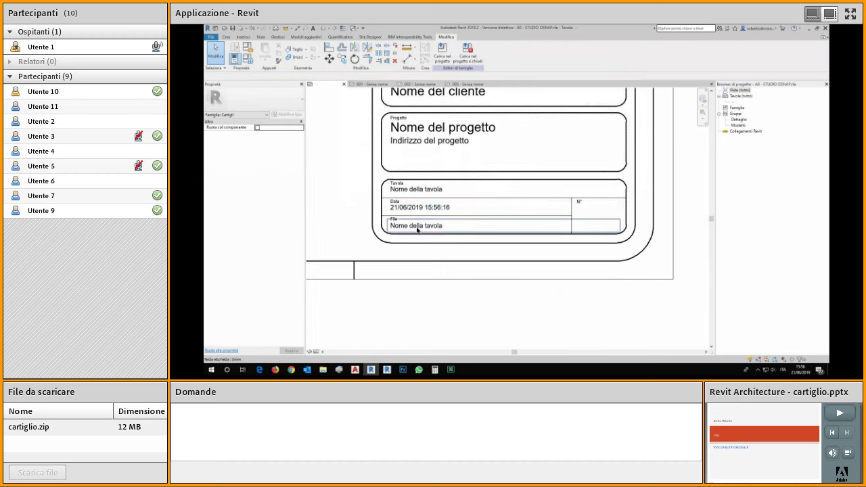
Step: Add the Percorso file parameter to the File row label
click(418, 231)
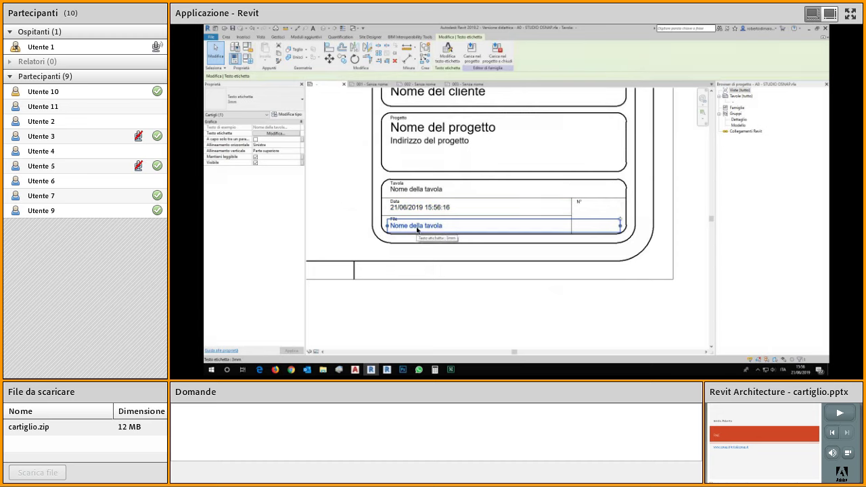
click(448, 50)
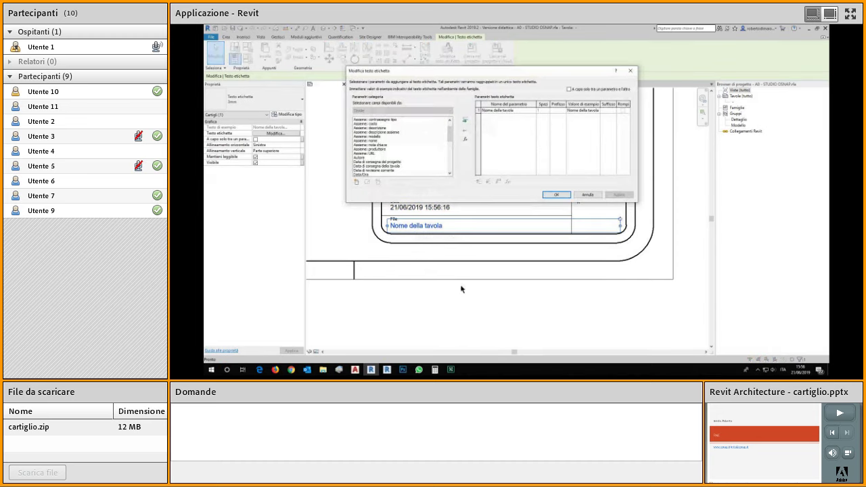
scroll(386, 154, down, 5)
scroll(386, 154, down, 3)
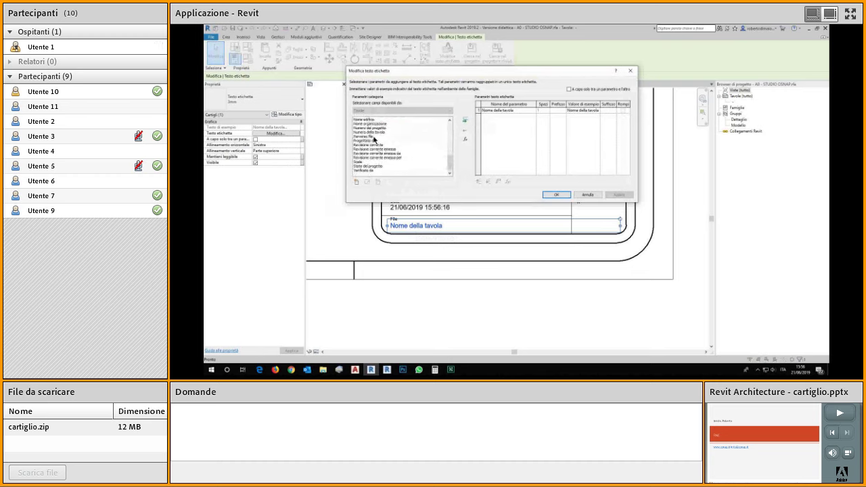
click(376, 137)
scroll(400, 152, up, 3)
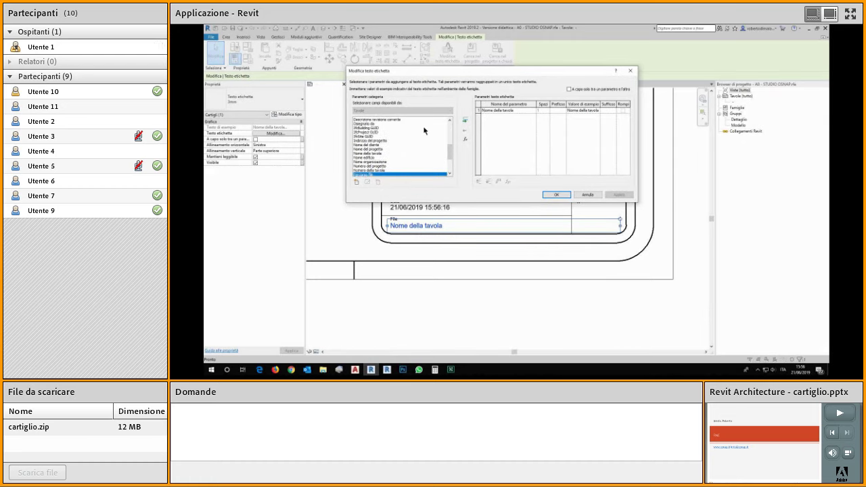
click(464, 121)
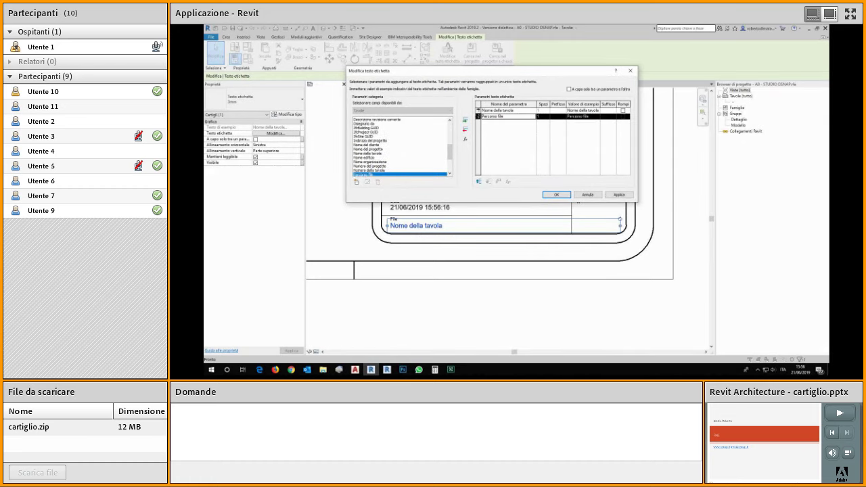
Step: Remove Nome della tavola from the File label, confirm, and shorten its text box
click(508, 110)
click(464, 129)
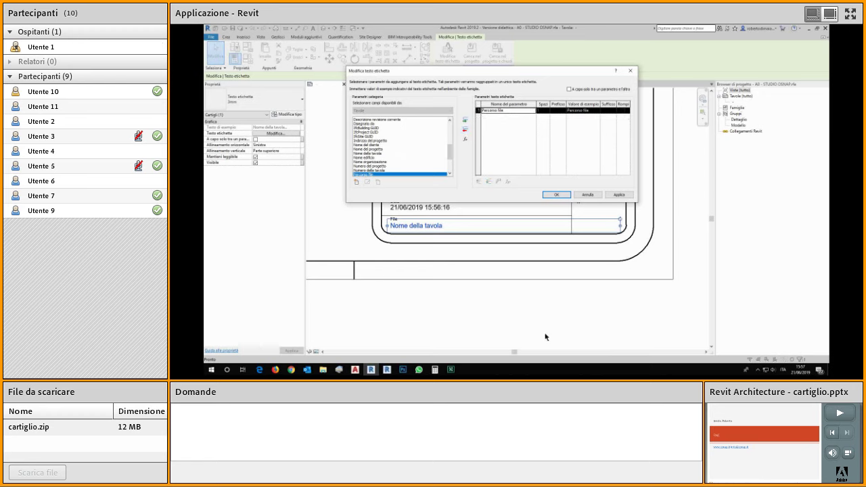
click(618, 194)
click(556, 194)
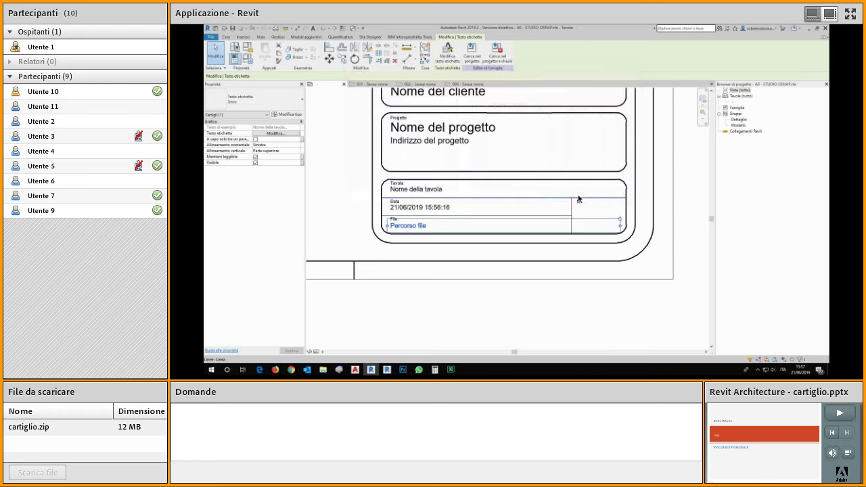
drag(618, 224, 568, 237)
click(613, 203)
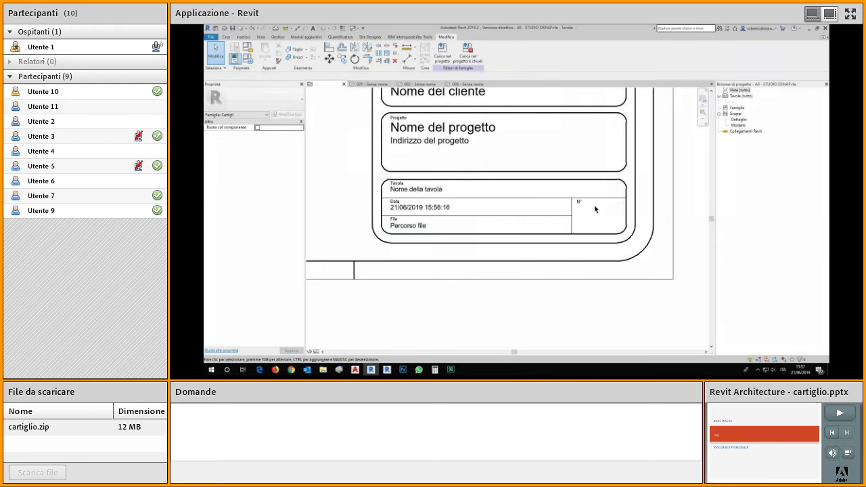
Step: Copy the date label into the N° cell
click(420, 209)
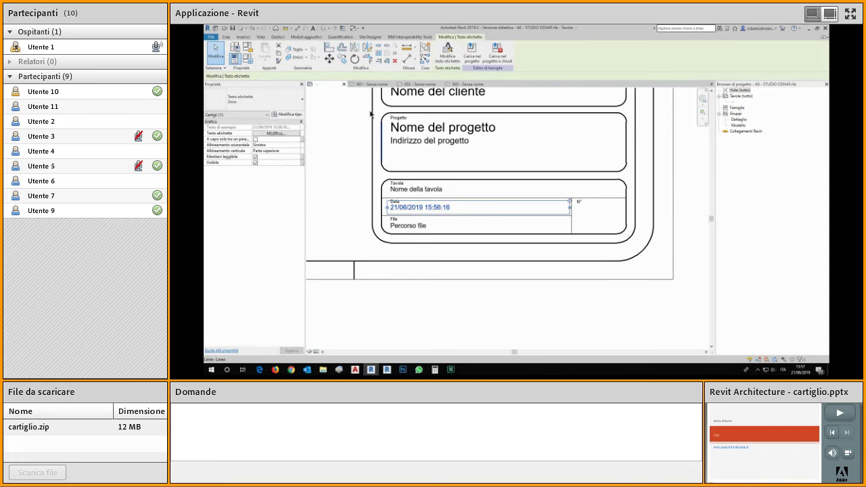
click(343, 64)
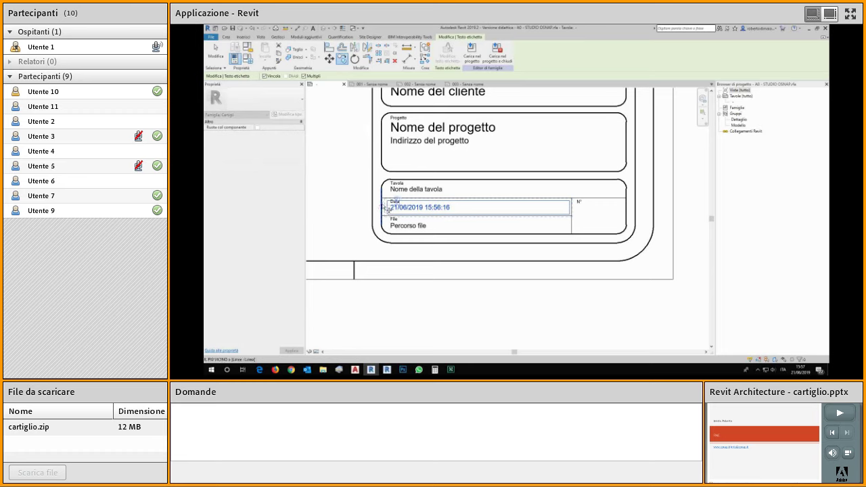
click(382, 208)
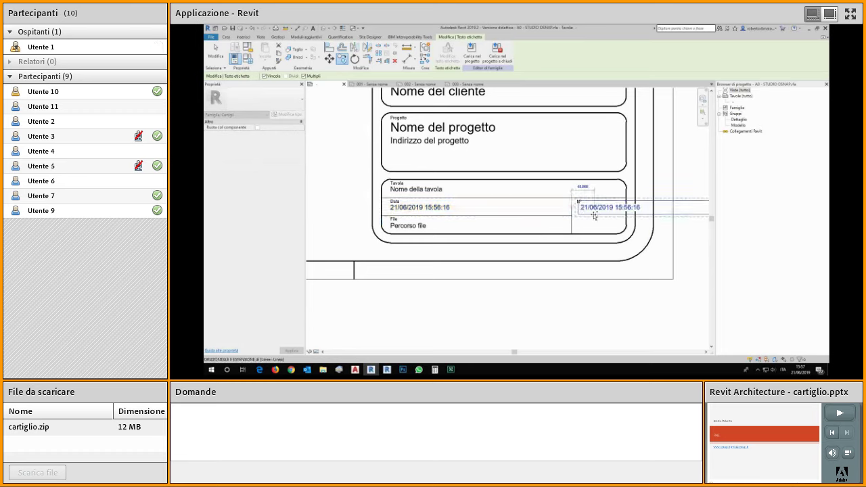
click(595, 210)
scroll(601, 226, down, 2)
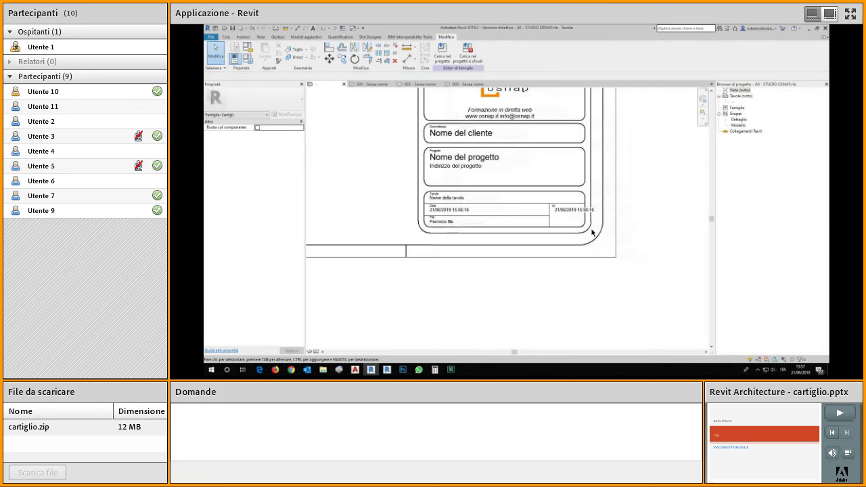
scroll(551, 199, up, 2)
Step: Narrow the copied date label so it wraps and give it the 4mm label text type
click(552, 200)
scroll(552, 200, down, 2)
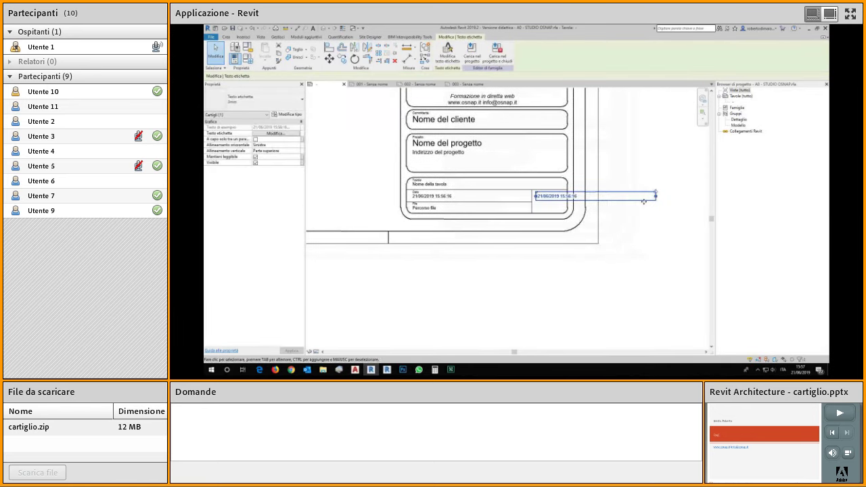
drag(655, 199, 569, 199)
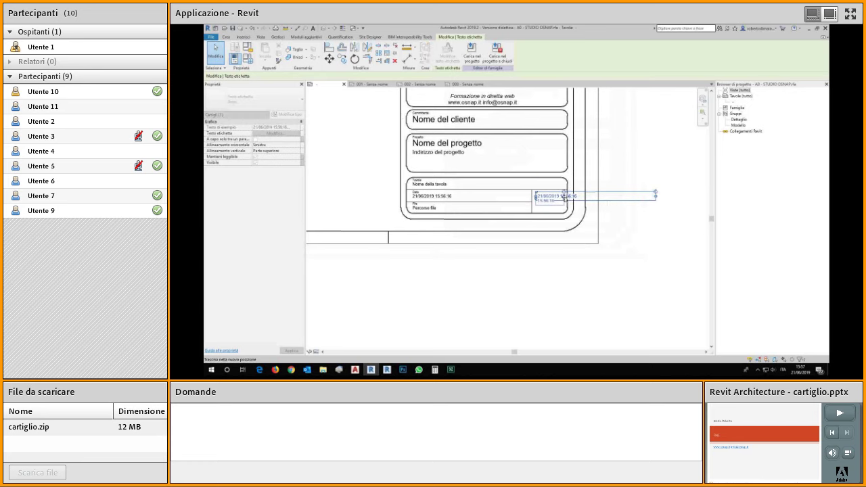
scroll(549, 202, up, 3)
click(287, 99)
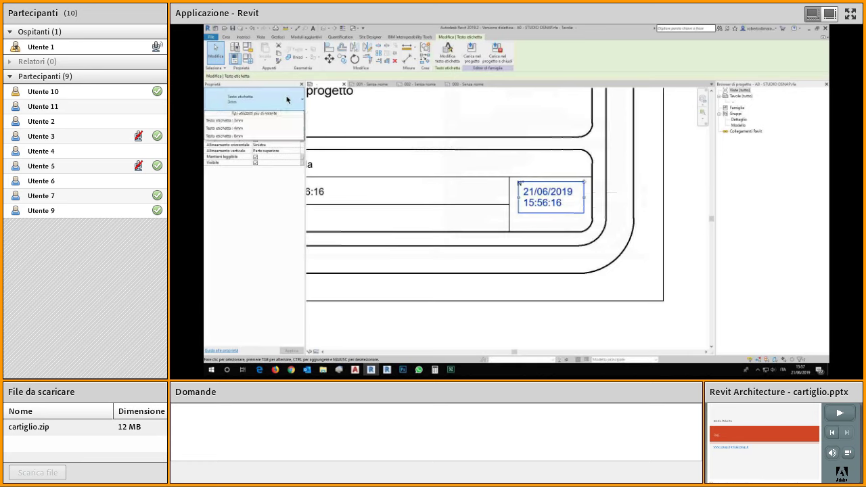
click(273, 139)
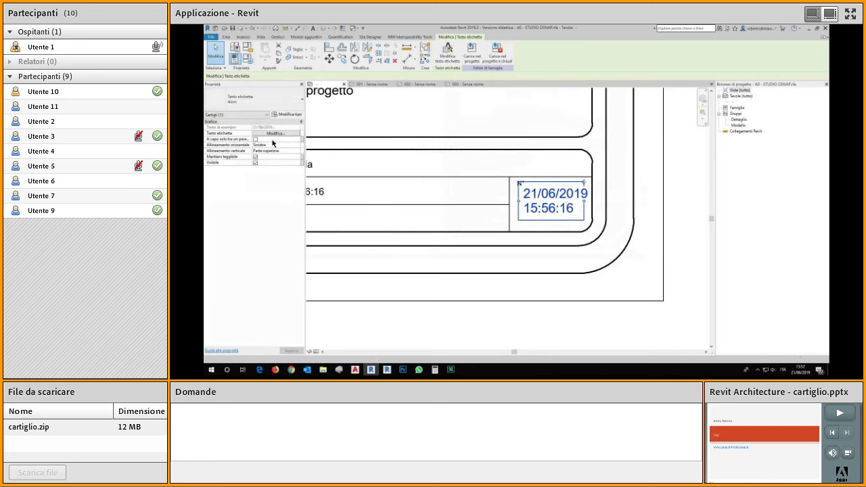
click(554, 211)
Step: Replace Data/Ora with Numero della tavola on the N° label, sample value A101
click(447, 54)
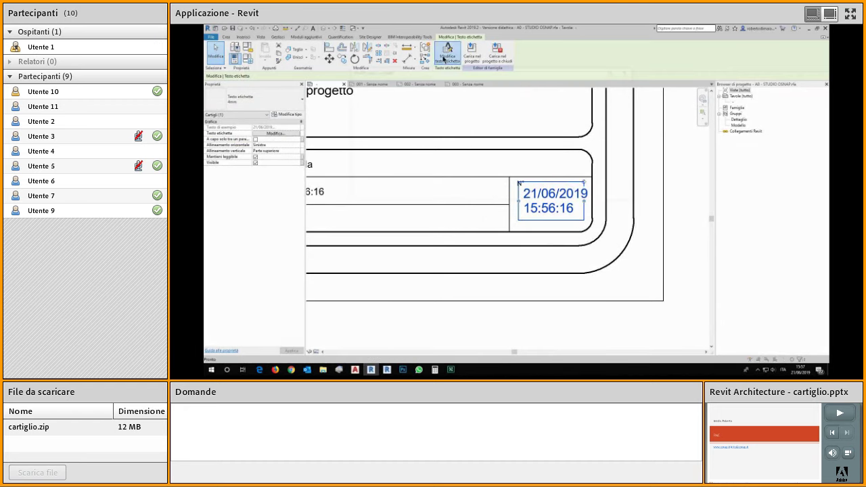
click(490, 110)
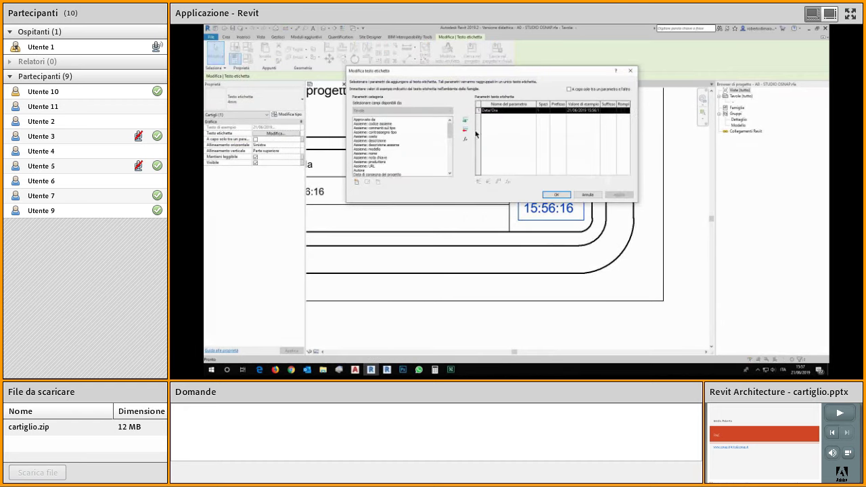
click(465, 130)
scroll(388, 157, down, 10)
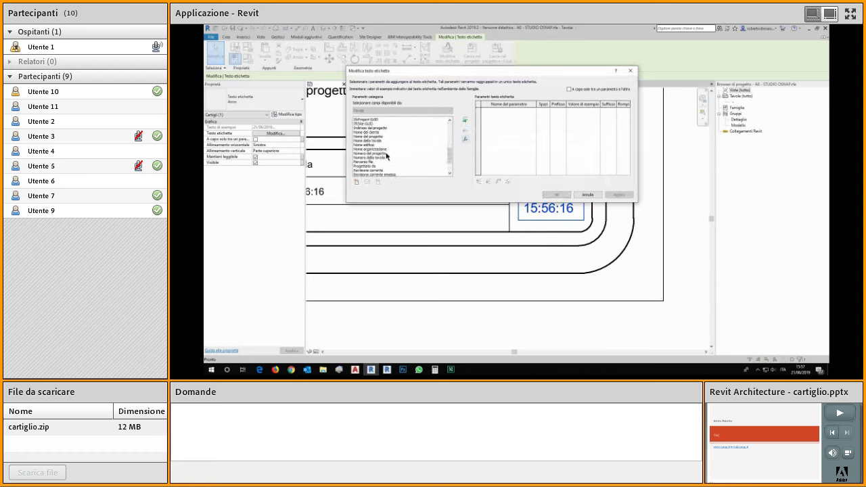
click(382, 159)
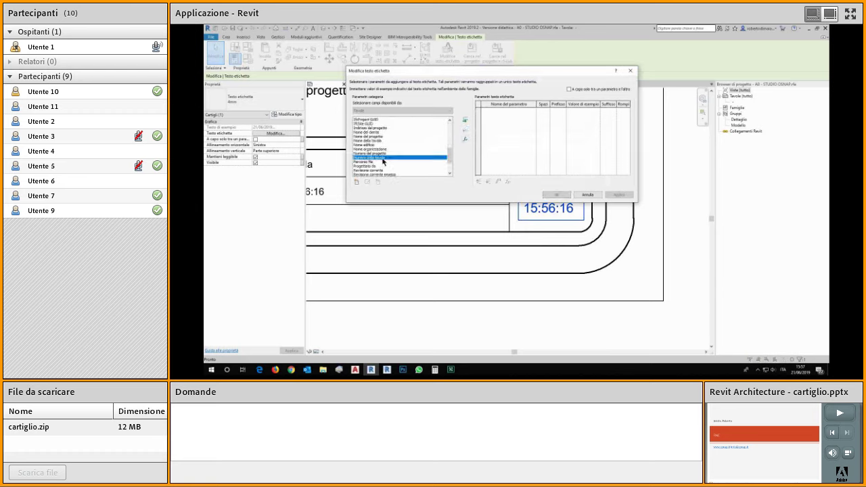
click(465, 121)
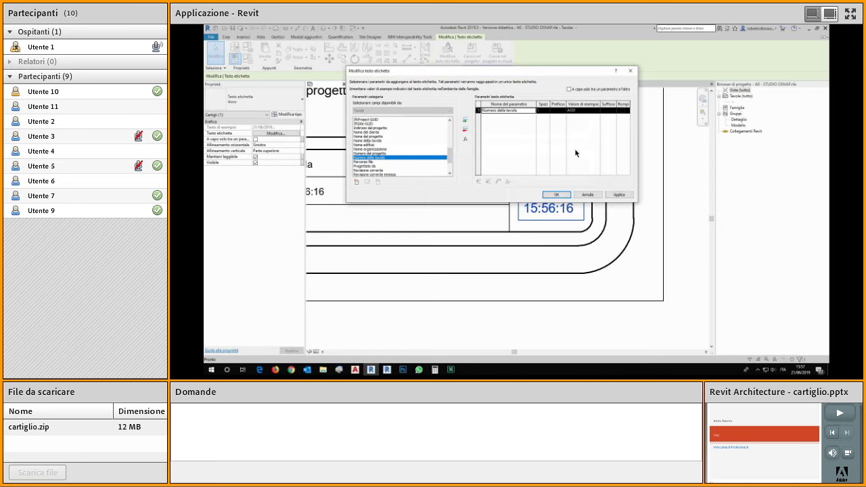
click(586, 114)
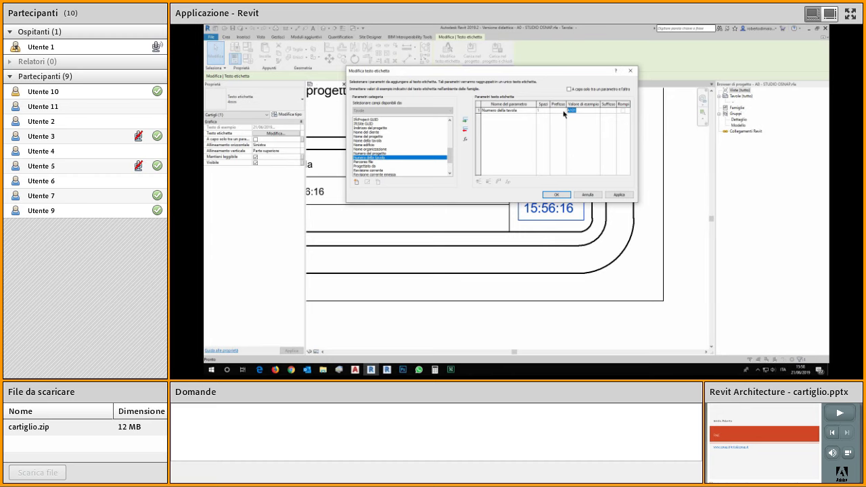
click(557, 194)
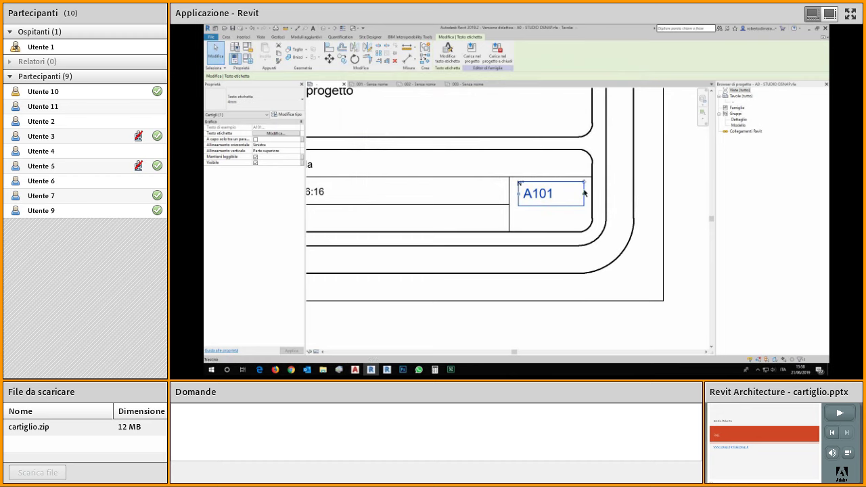
key(Escape)
scroll(588, 230, down, 4)
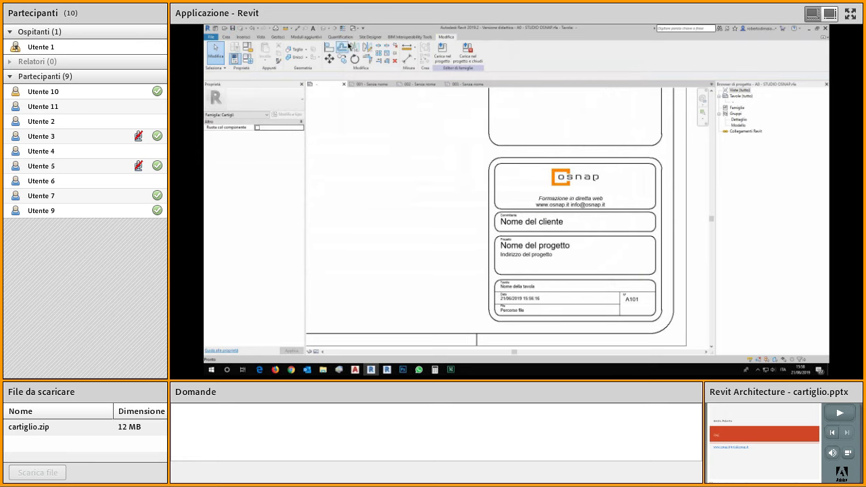
Step: Load the updated title block into Villa Savoy, overwriting the existing version and its parameter values
click(444, 53)
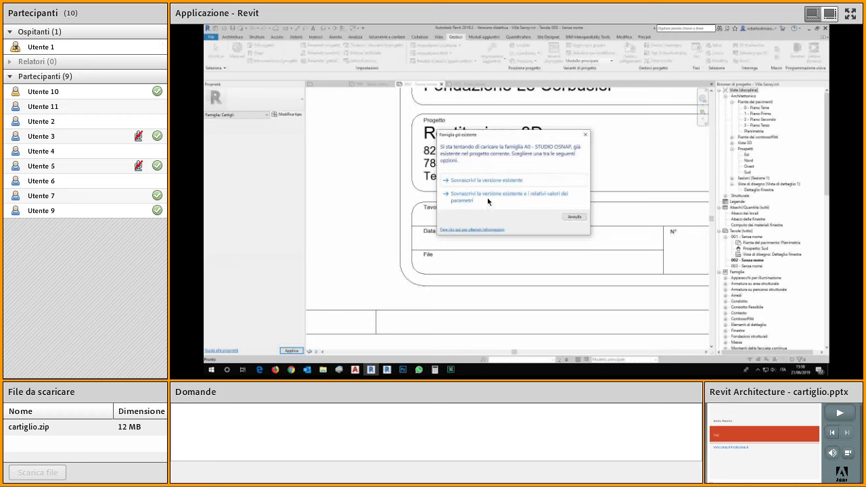
click(488, 199)
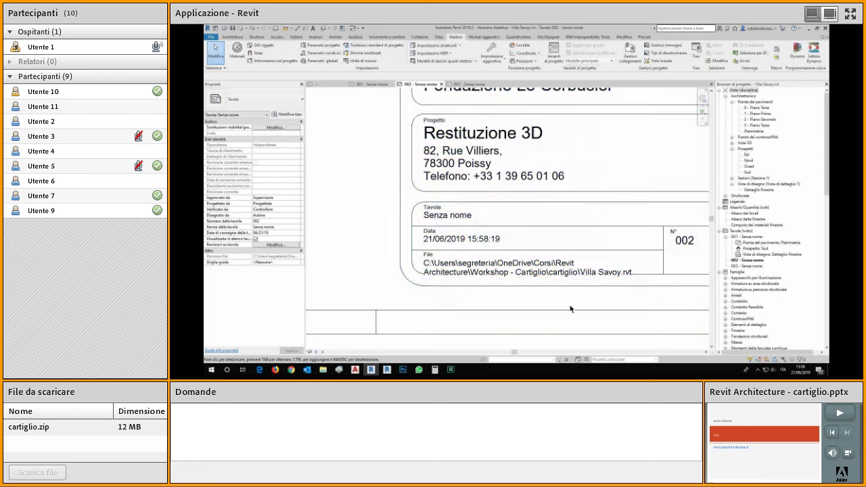
scroll(528, 308, up, 2)
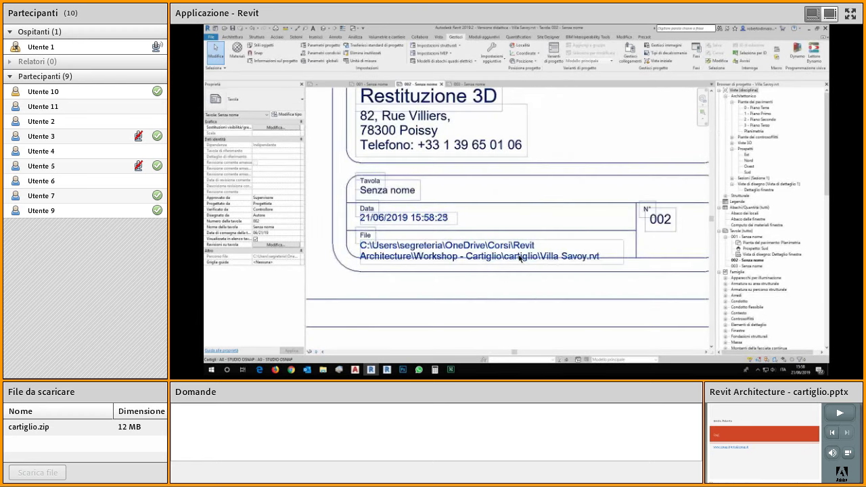
scroll(561, 273, down, 2)
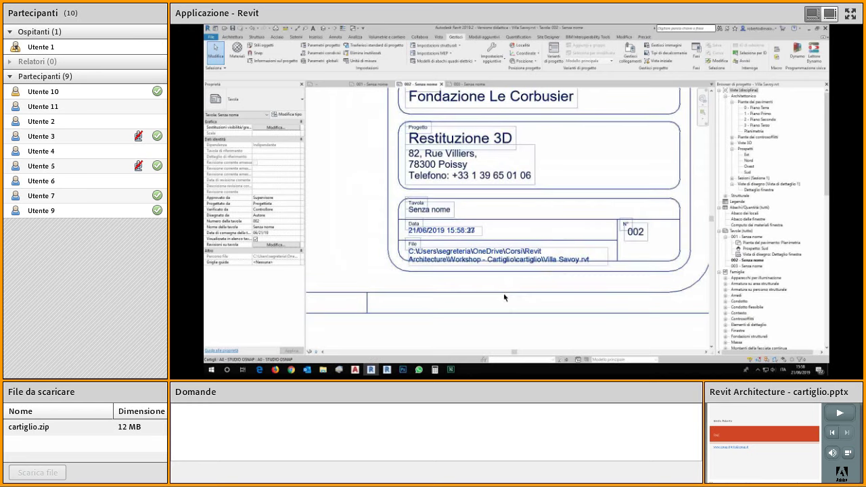
scroll(484, 275, up, 2)
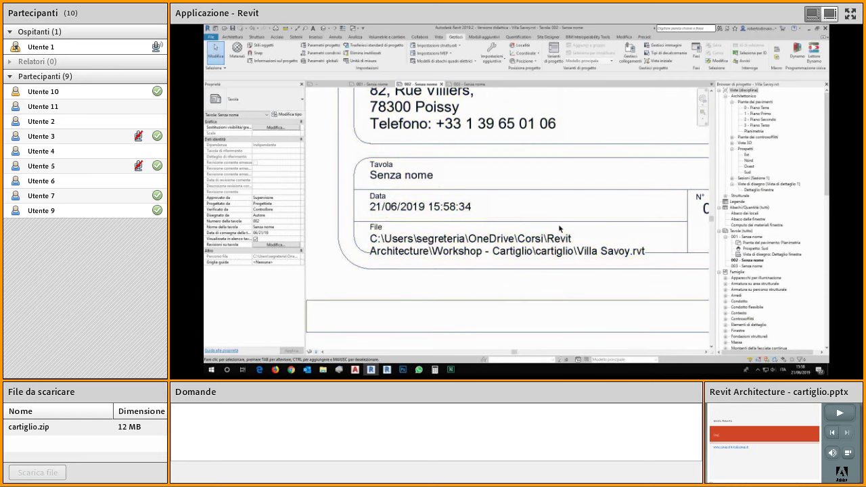
scroll(562, 239, down, 1)
Step: Zoom and pan on sheet 002 to check that the title block now shows number 002
scroll(562, 239, down, 1)
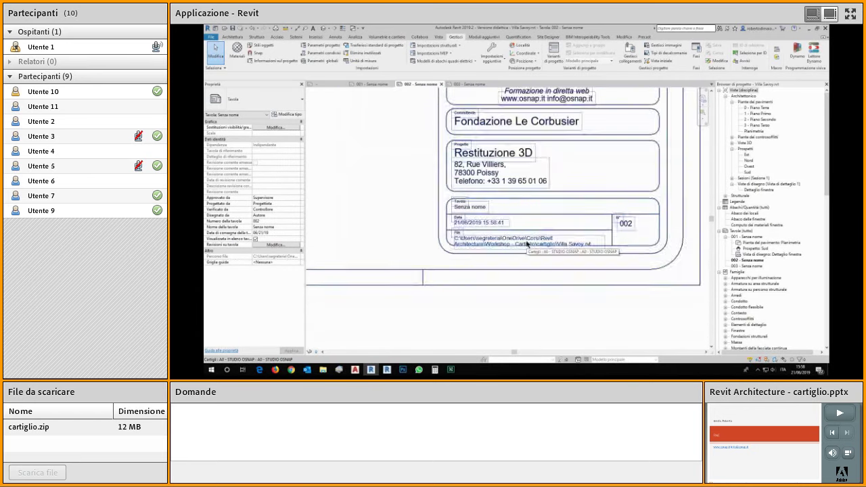
scroll(507, 239, up, 1)
scroll(508, 239, up, 1)
scroll(521, 243, down, 1)
middle_drag(523, 253, 495, 254)
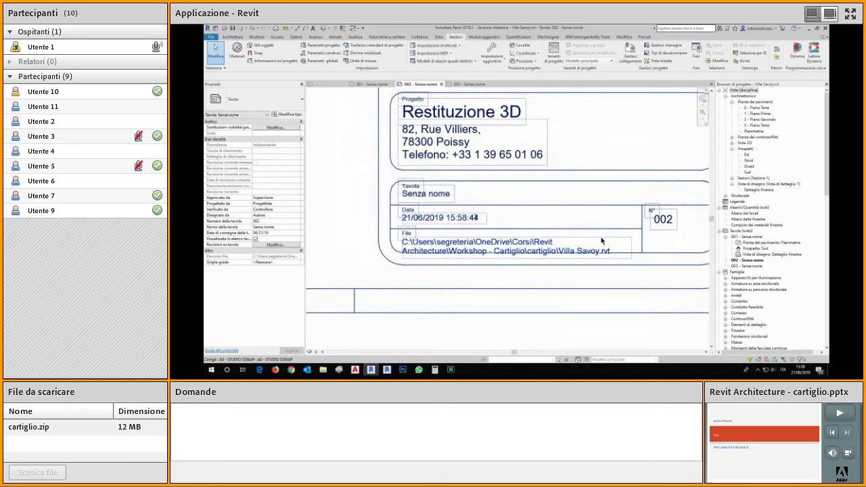
middle_drag(531, 263, 467, 272)
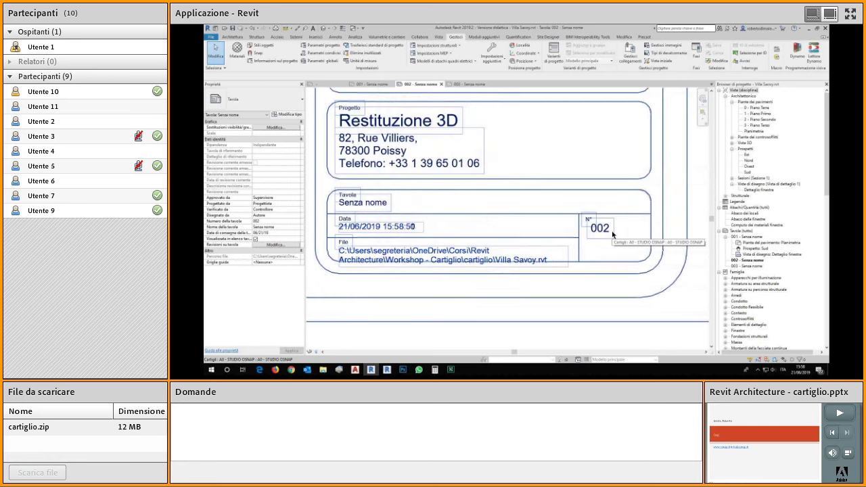
scroll(612, 232, down, 2)
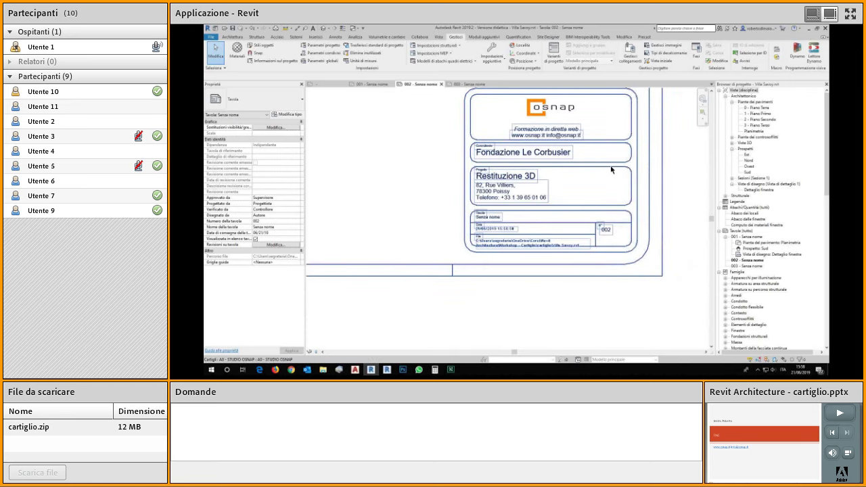
Step: Back in the title block family, change the A101 sheet number label to the 8mm text type
click(328, 89)
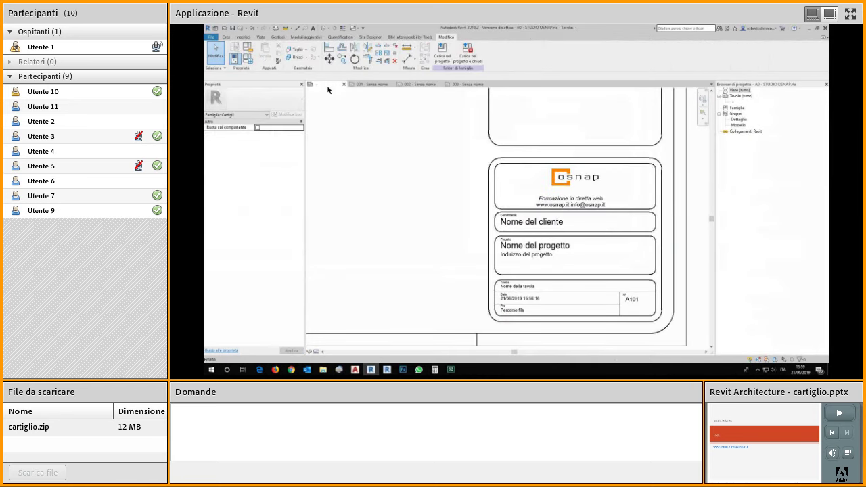
click(525, 32)
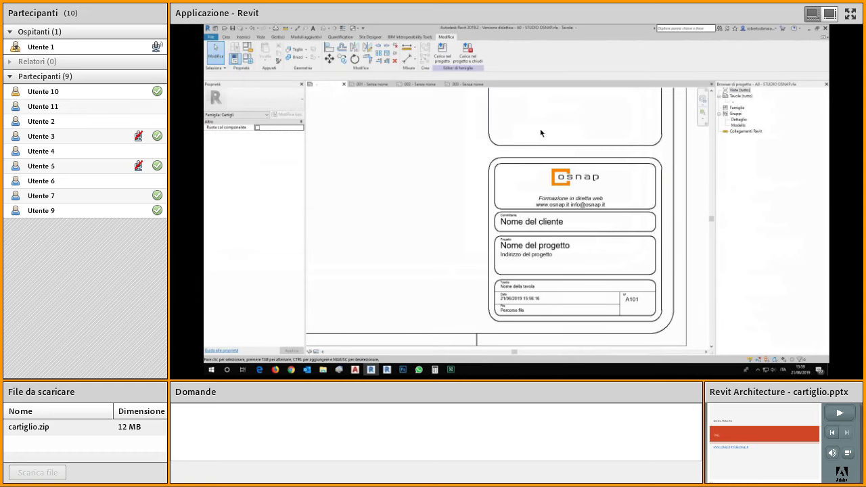
scroll(637, 291, up, 3)
click(640, 270)
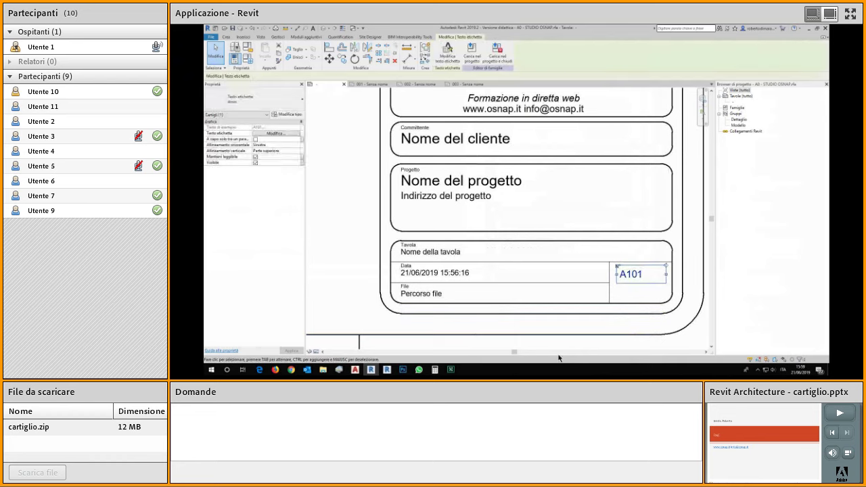
click(284, 99)
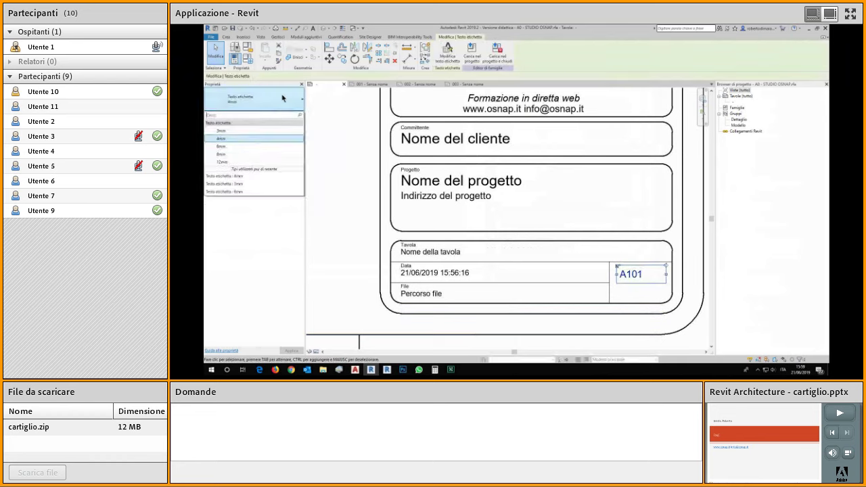
click(273, 154)
Step: Duplicate the Percorso file label's type as a new type named 1,5mm
middle_drag(435, 283, 495, 212)
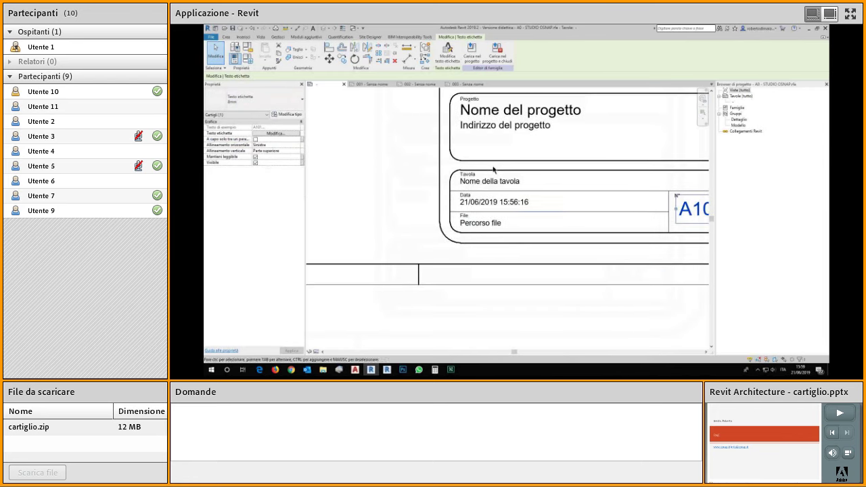
click(496, 224)
middle_drag(553, 243, 514, 243)
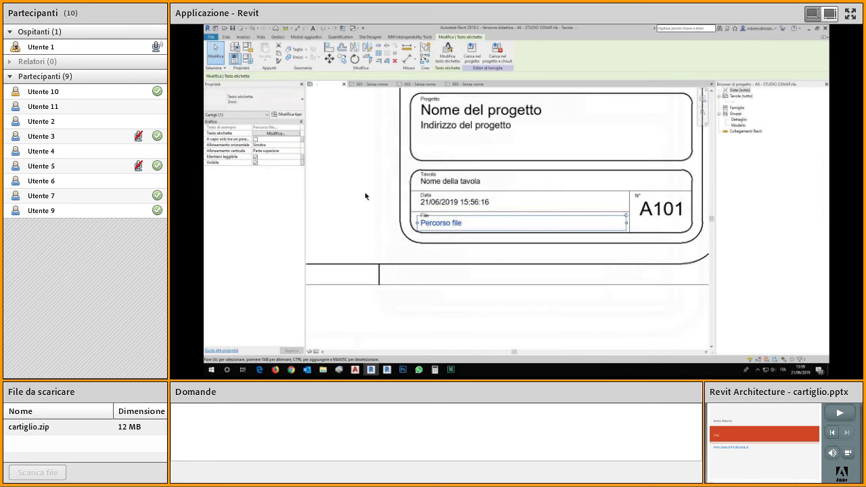
click(300, 115)
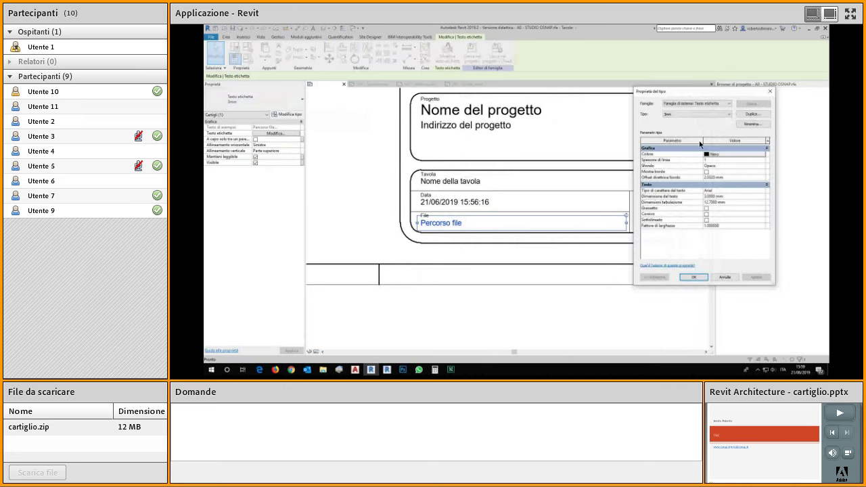
click(722, 116)
click(722, 116)
click(721, 116)
click(721, 116)
click(752, 114)
click(672, 183)
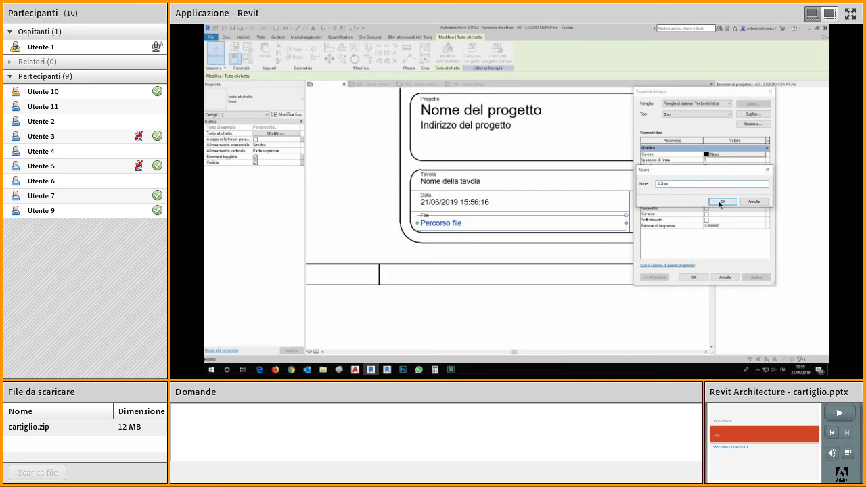
click(723, 202)
Step: Set the 1,5mm type's text size to 1.5 mm and apply it to the file path label
key(BackSpace)
key(BackSpace)
key(BackSpace)
key(BackSpace)
key(BackSpace)
key(BackSpace)
key(BackSpace)
key(BackSpace)
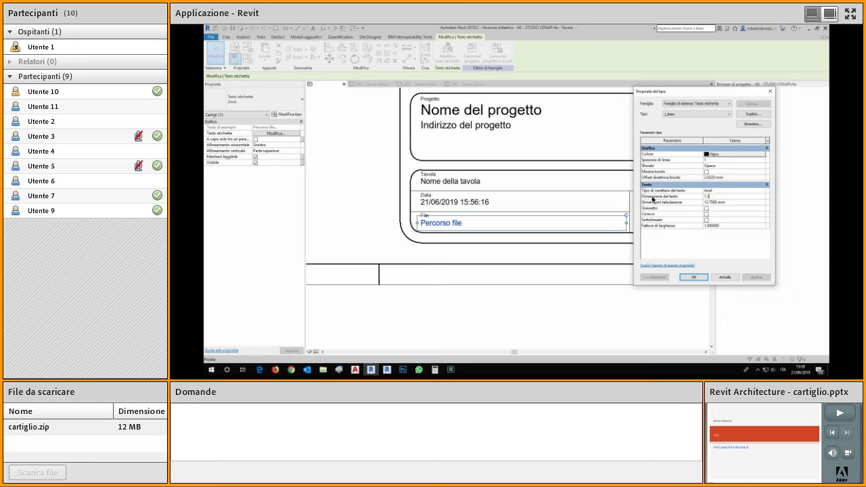
key(Return)
click(555, 201)
key(Return)
click(557, 201)
click(719, 196)
click(693, 278)
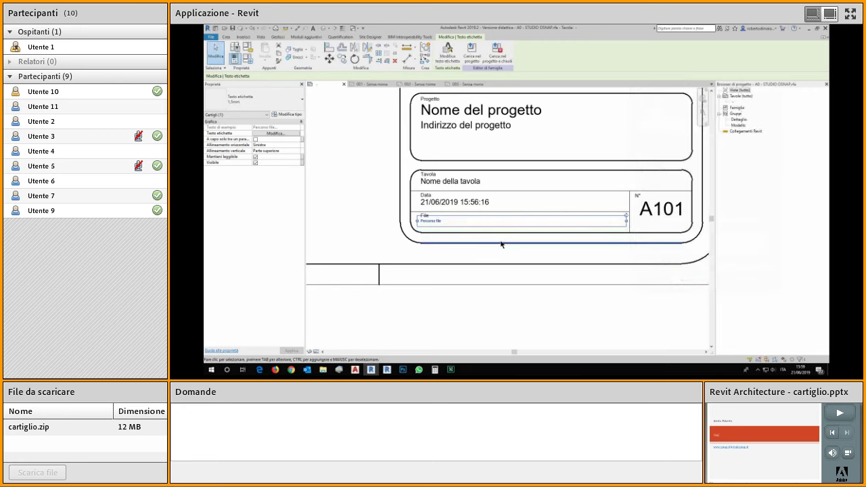
click(513, 233)
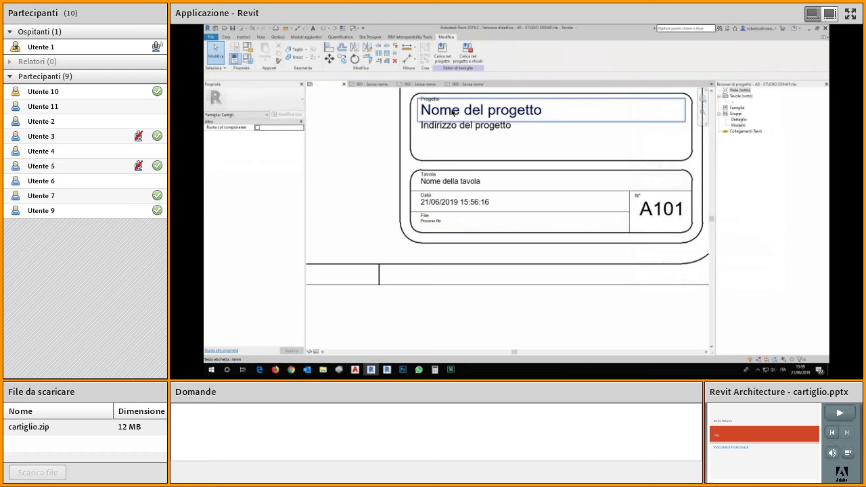
click(443, 51)
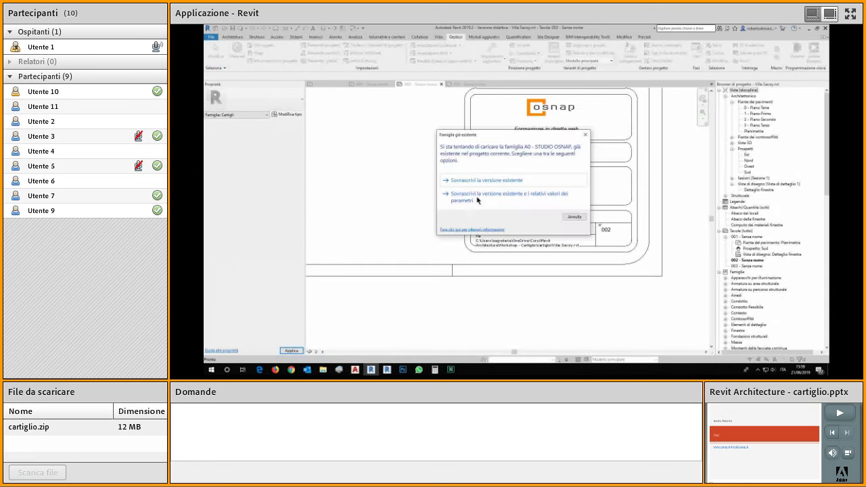
click(477, 197)
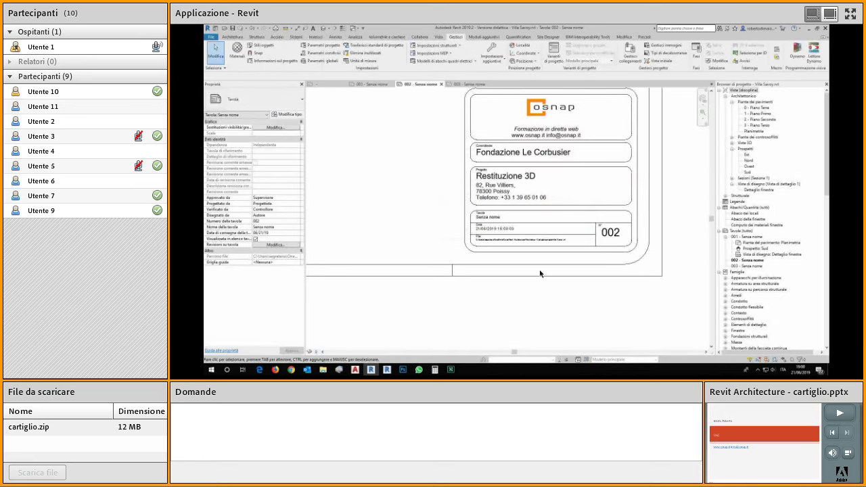
scroll(540, 269, up, 2)
scroll(545, 271, up, 3)
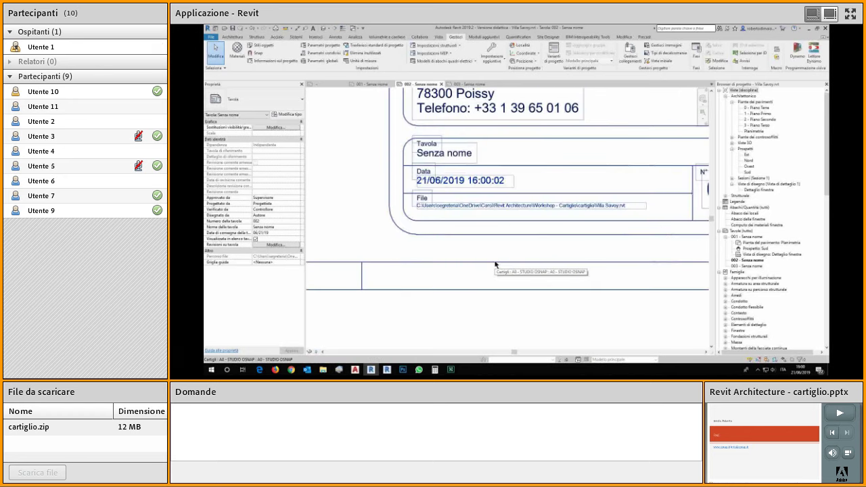
scroll(495, 265, down, 1)
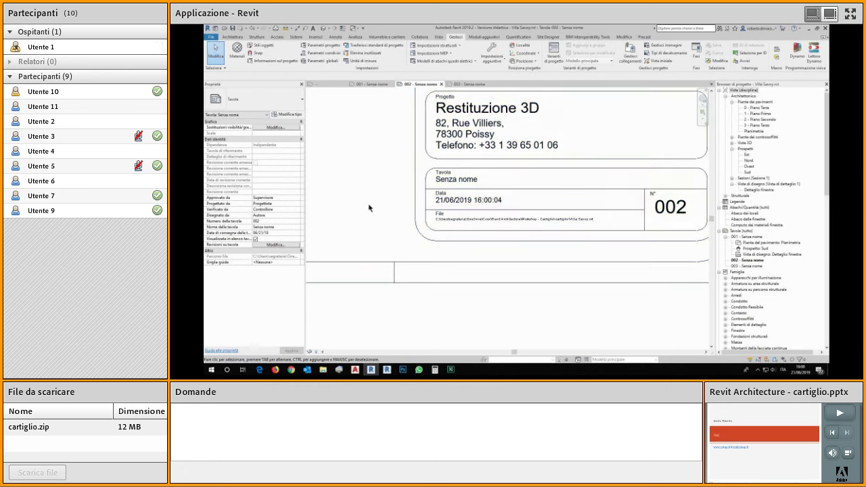
Step: Rename sheet 002 from Senza nome to piante in its title block
click(472, 195)
click(466, 180)
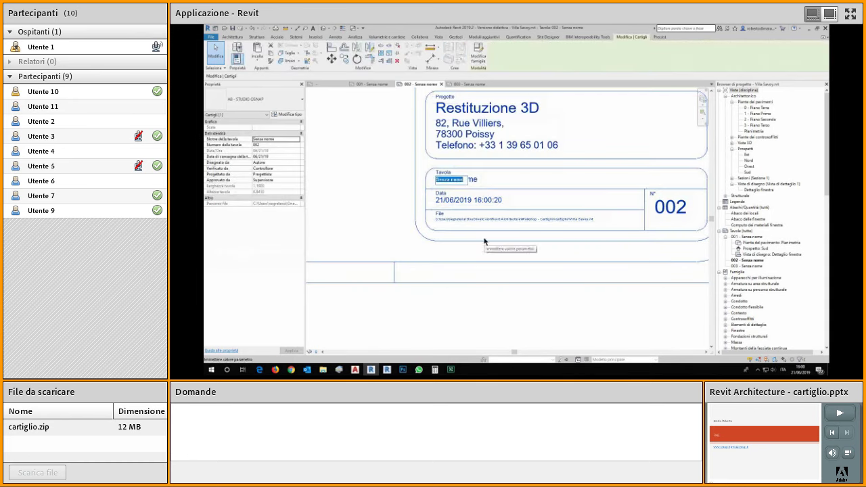
text(piante)
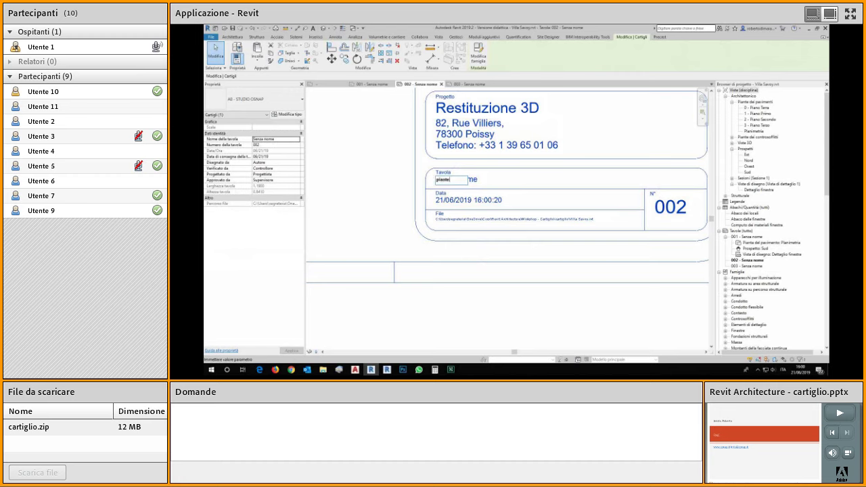
click(484, 241)
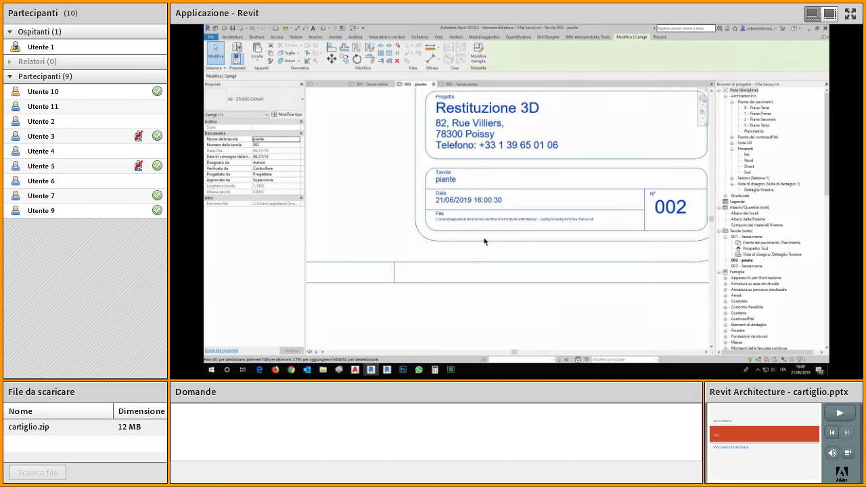
Step: Change the sheet number to A001 on the title block, then to 004 in the sheet Properties
click(687, 208)
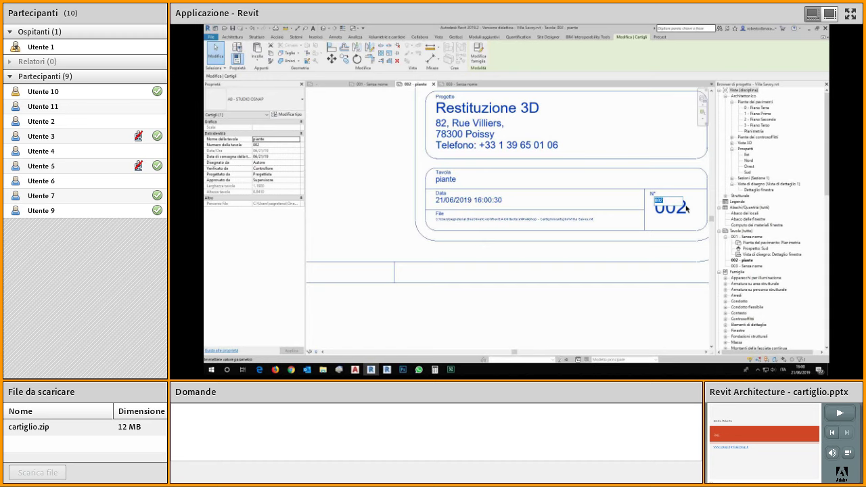
text(A001)
key(Return)
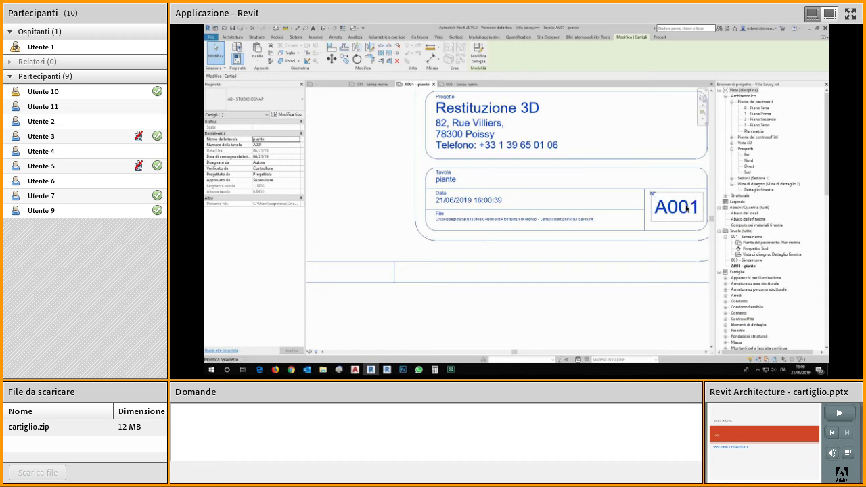
click(612, 290)
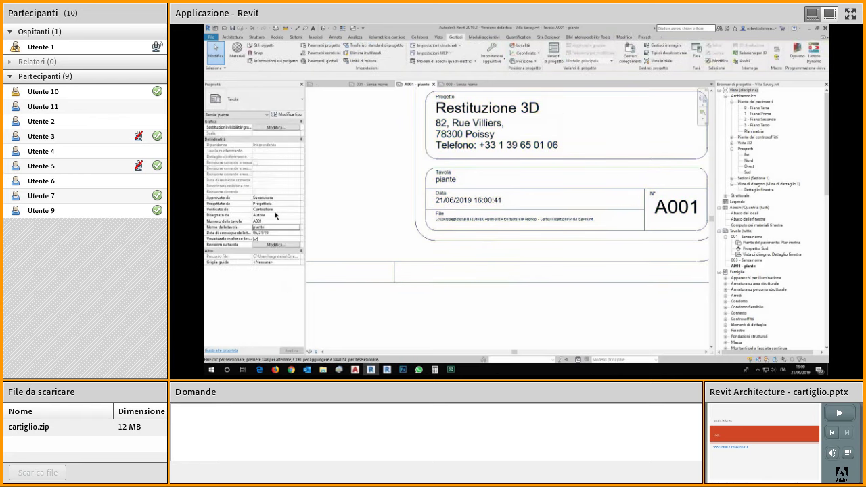
click(268, 221)
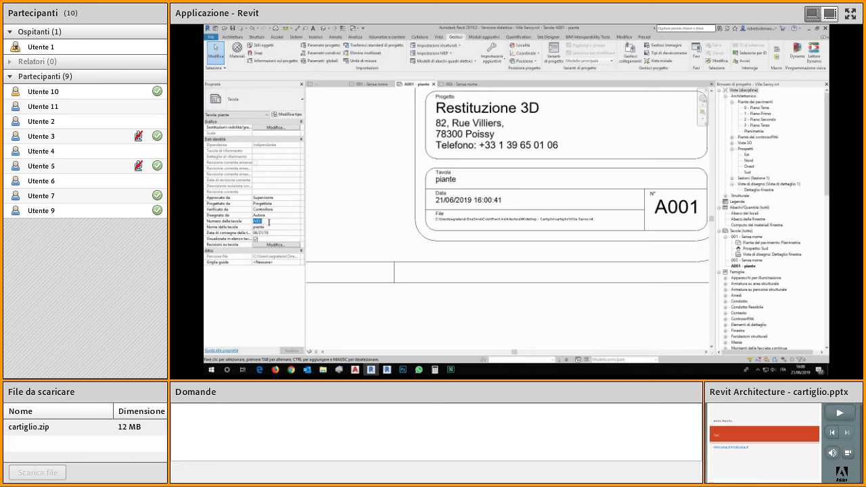
text(004)
click(292, 351)
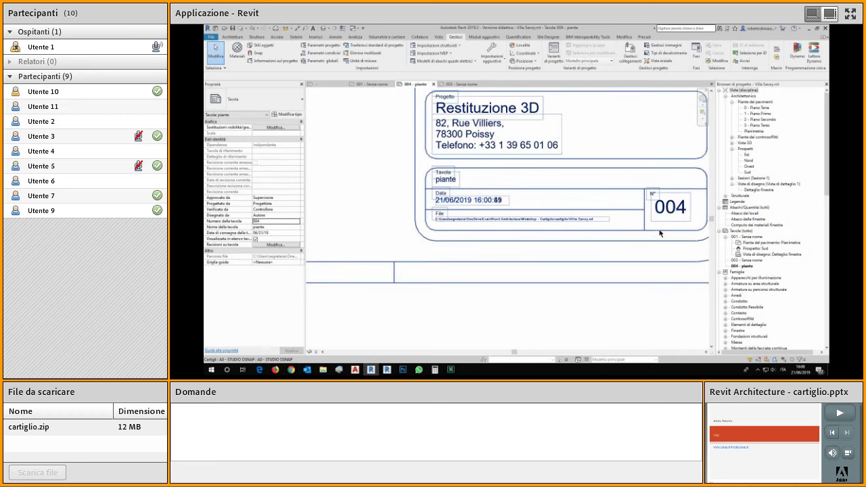
click(504, 222)
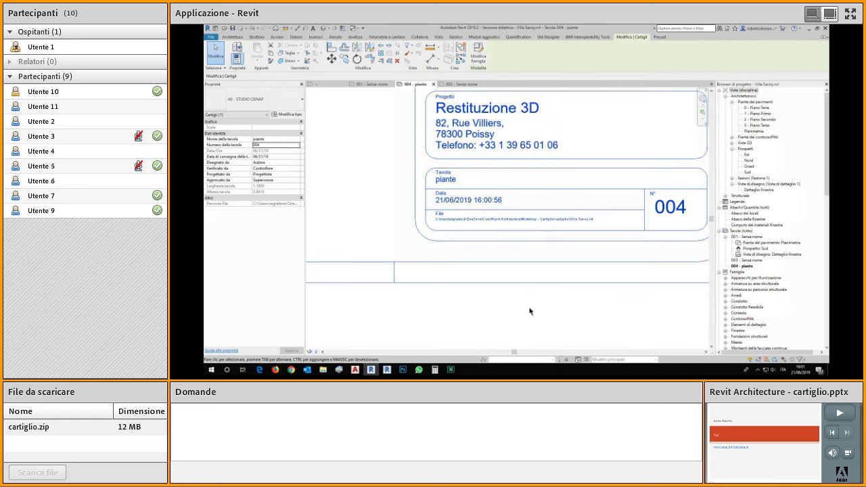
Step: Switch to sheet 003 - Senza nome and zoom in on its title block
scroll(535, 278, down, 1)
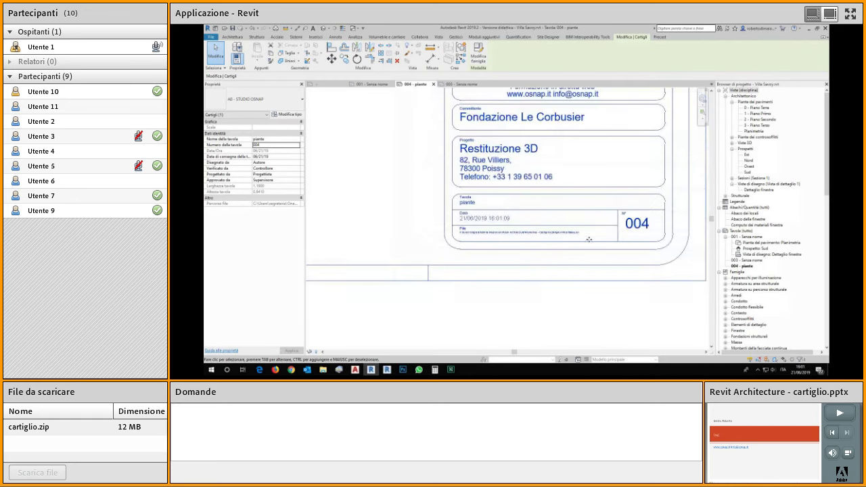
key(Escape)
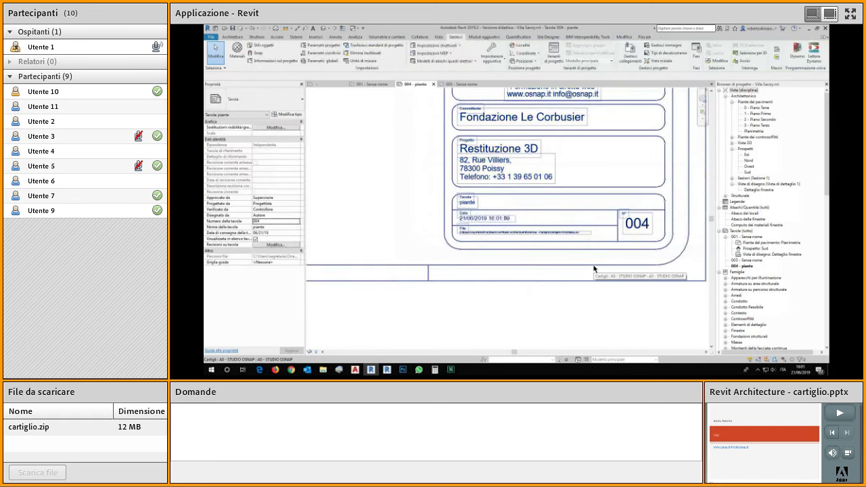
click(746, 260)
drag(414, 83, 473, 85)
click(424, 84)
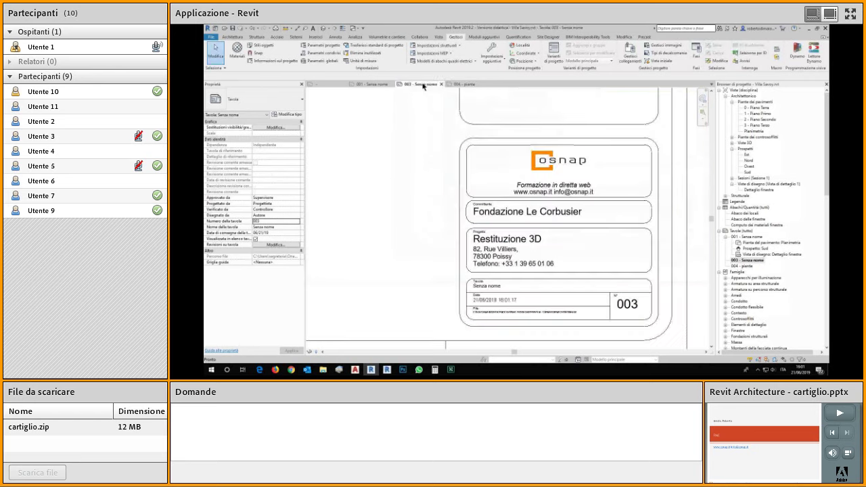
scroll(502, 322, up, 3)
middle_drag(476, 352, 422, 272)
middle_drag(390, 226, 447, 234)
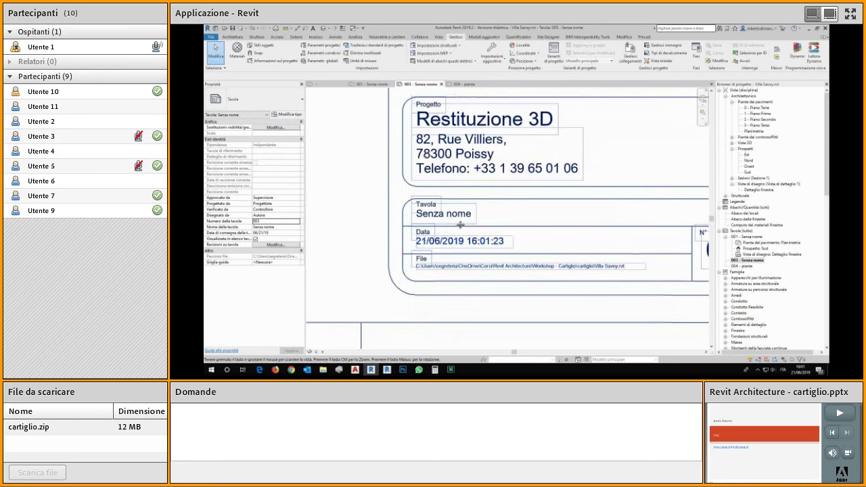
Step: Rename sheet 003 from Senza nome to Prospetti in its title block
click(463, 221)
click(463, 221)
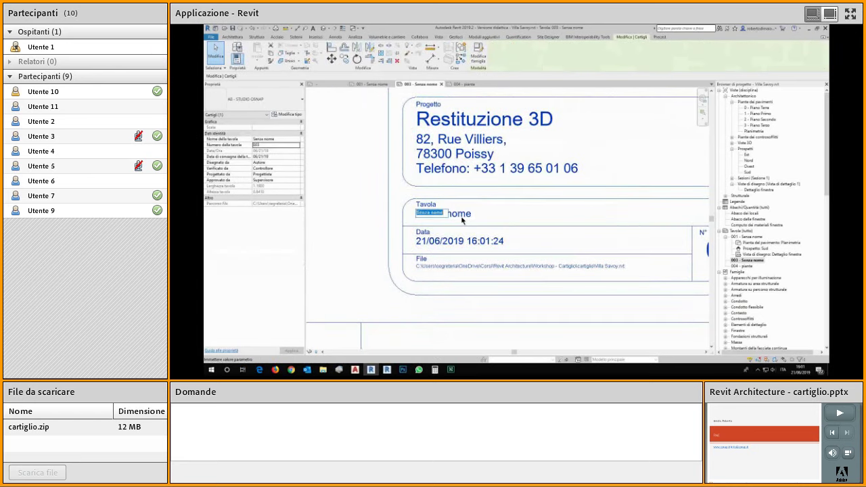
text(Prospetti)
click(500, 299)
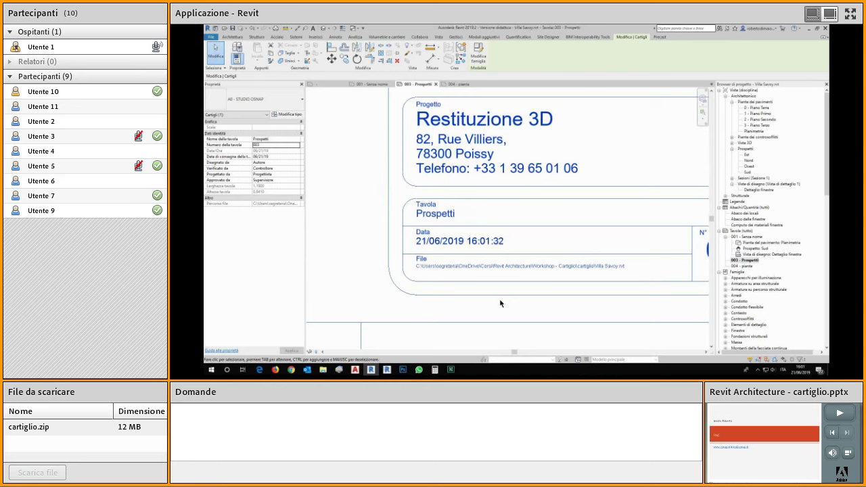
scroll(531, 267, down, 2)
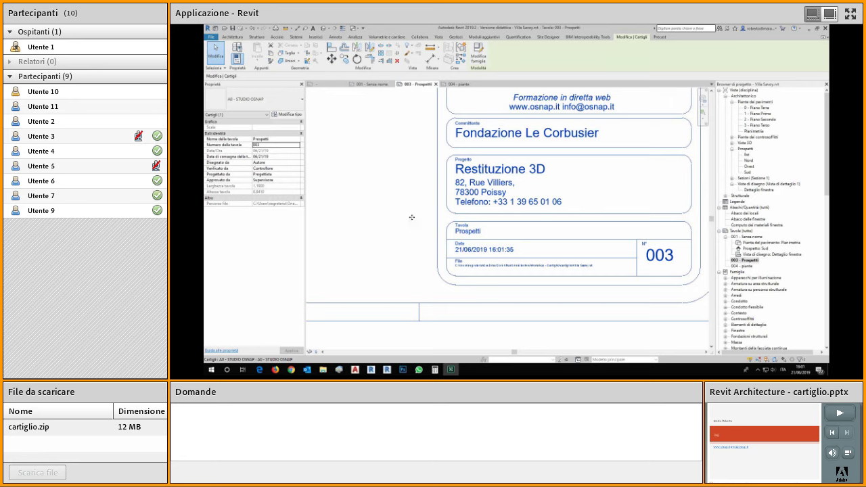
scroll(357, 182, down, 3)
scroll(350, 165, down, 2)
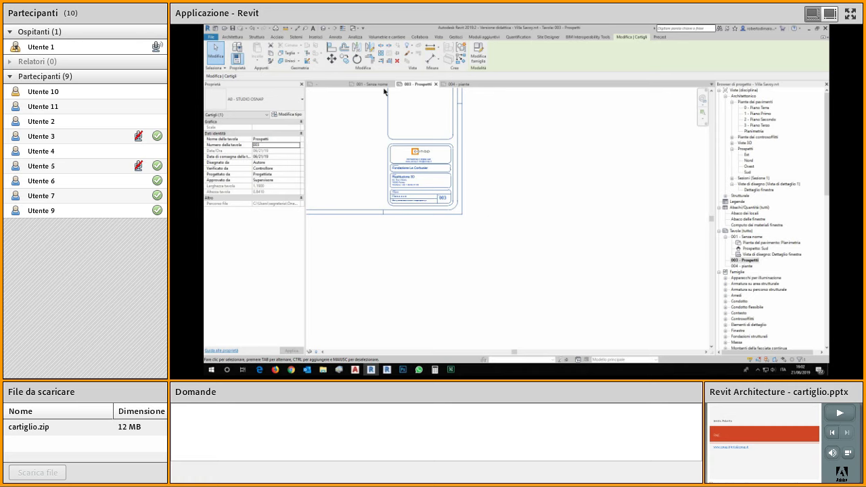
Step: Open the A0 - STUDIO OSNAP title block family from the sheet for editing
click(361, 84)
double_click(506, 180)
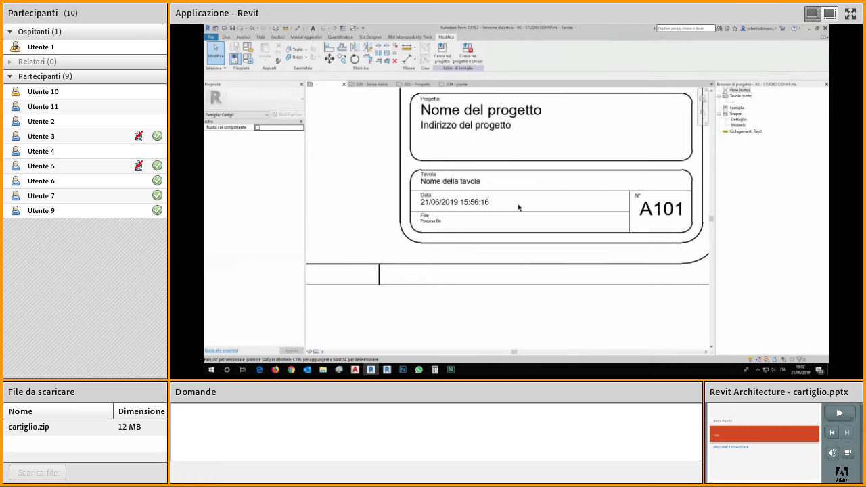
click(227, 37)
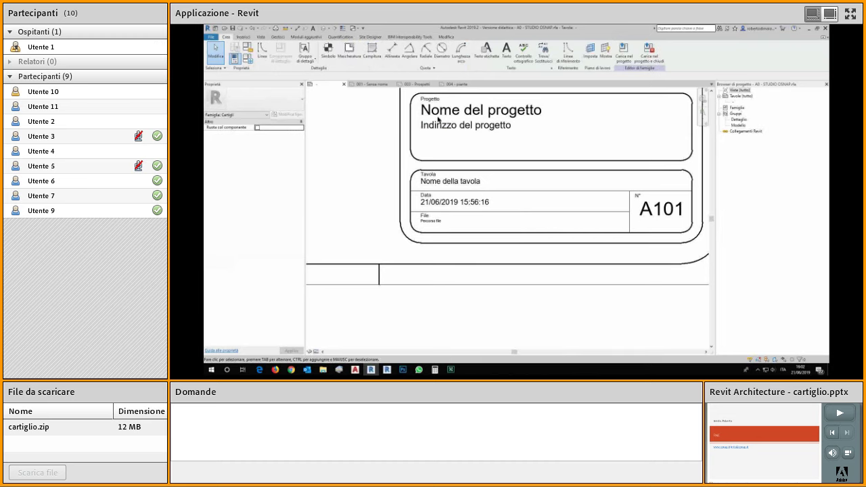
click(486, 50)
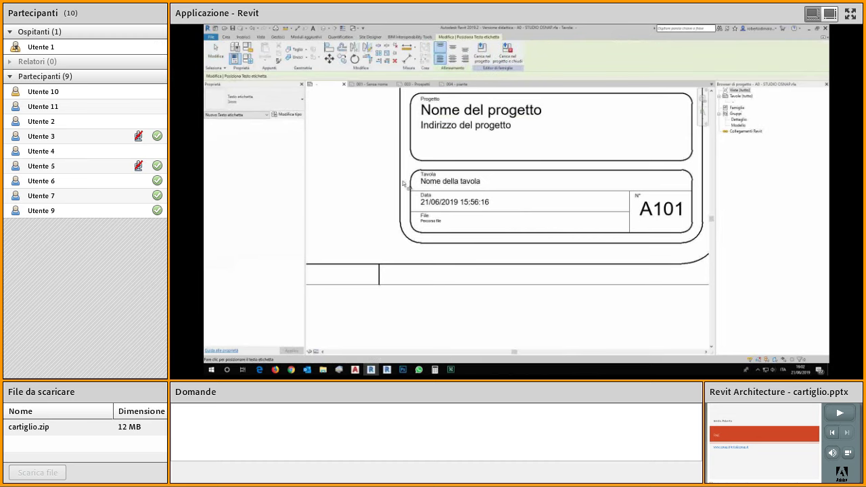
key(Escape)
Step: Open the label parameter editor for the Nome del progetto label
click(429, 108)
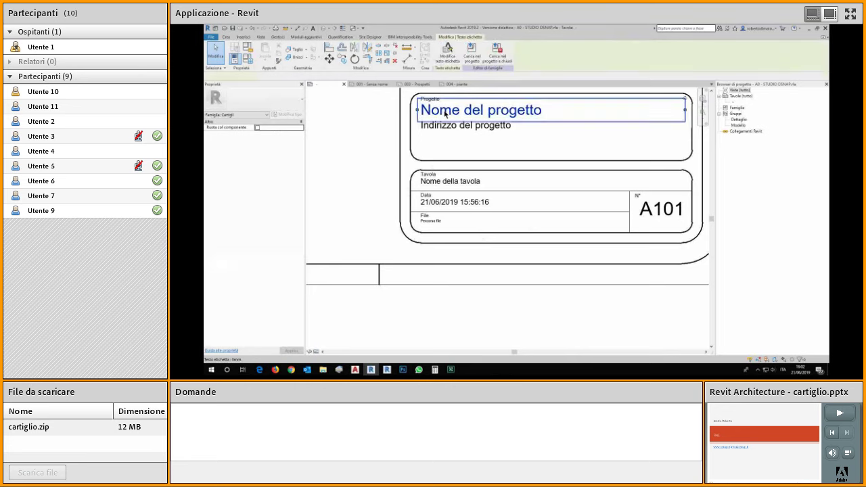
click(448, 59)
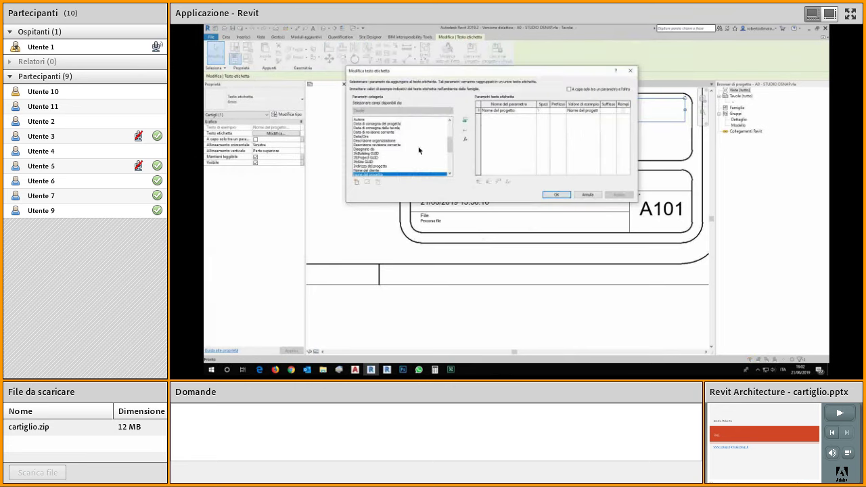
scroll(417, 149, down, 3)
scroll(419, 150, down, 2)
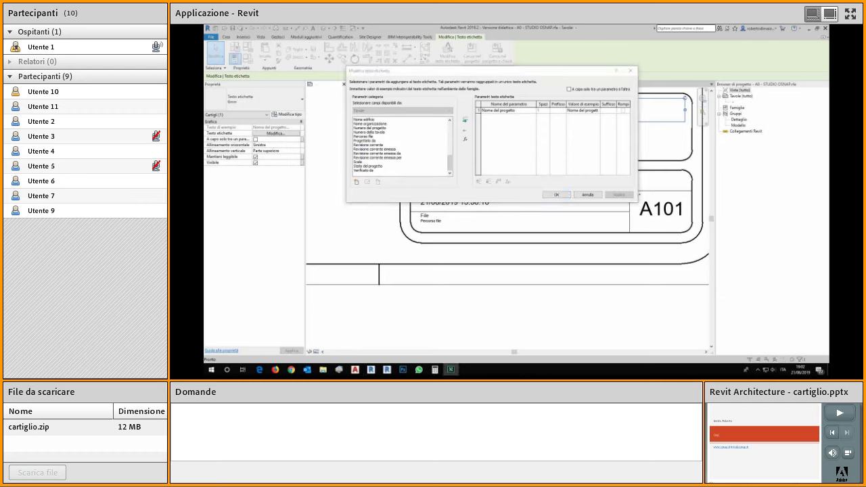
drag(450, 162, 450, 143)
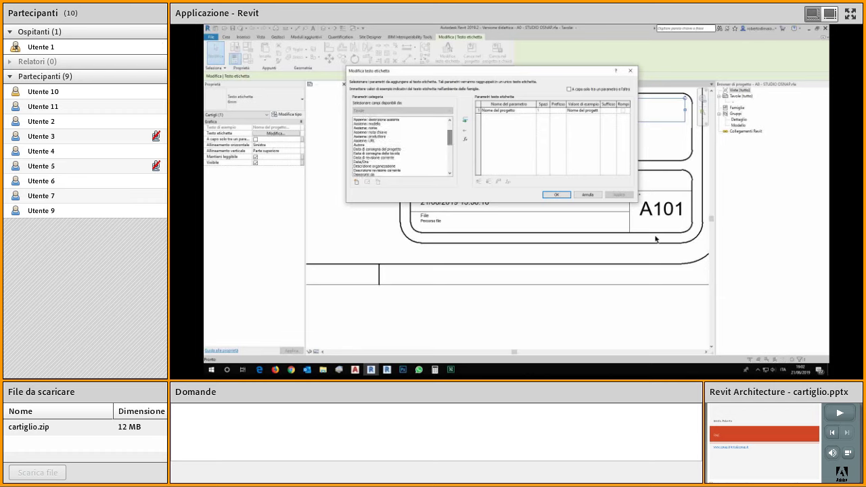
drag(451, 140, 450, 180)
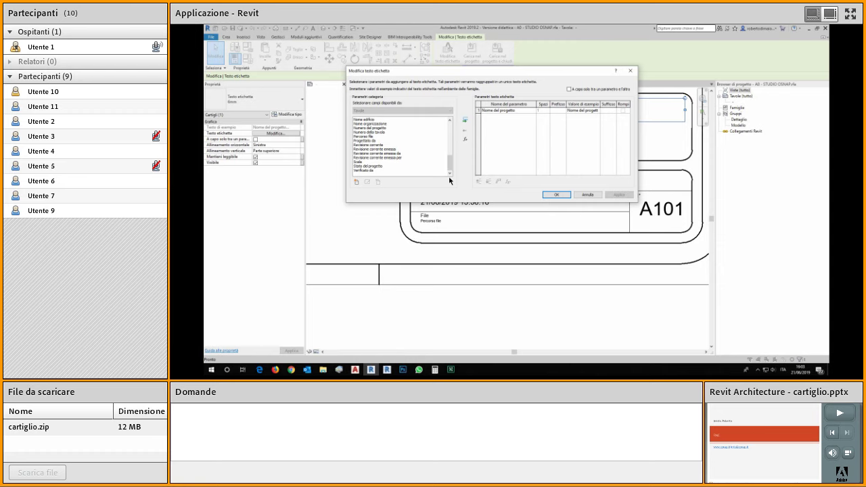
drag(451, 165, 454, 132)
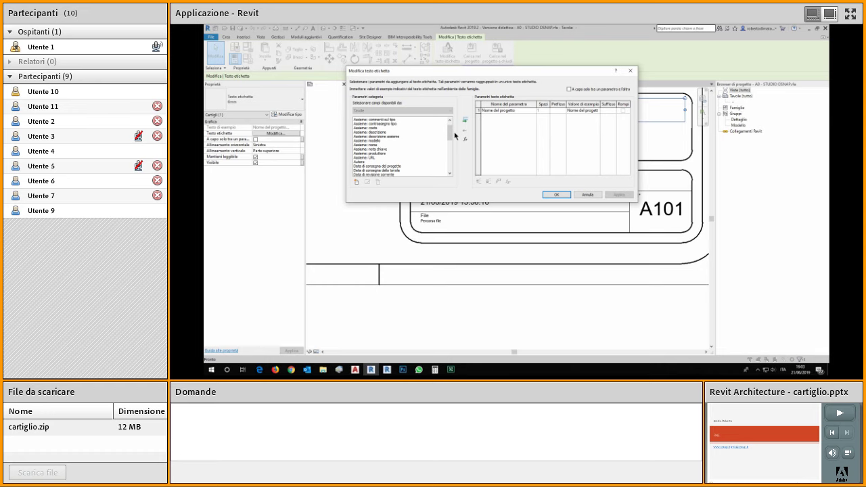
scroll(452, 138, down, 3)
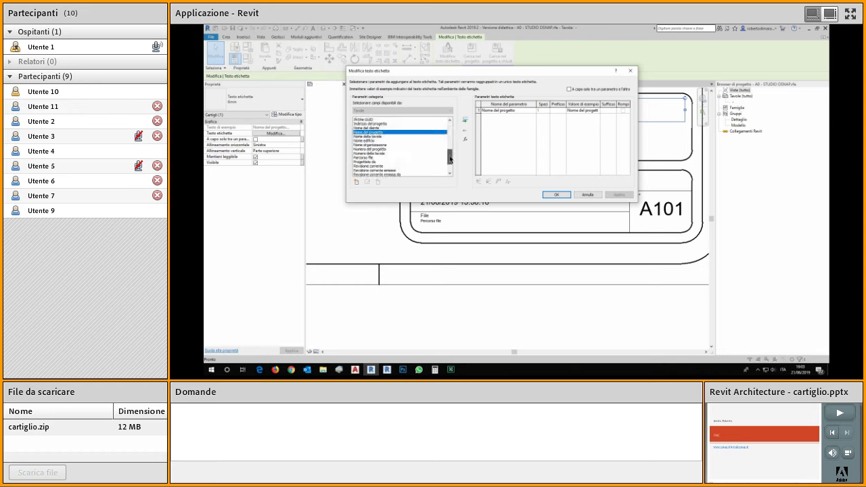
drag(451, 137, 451, 120)
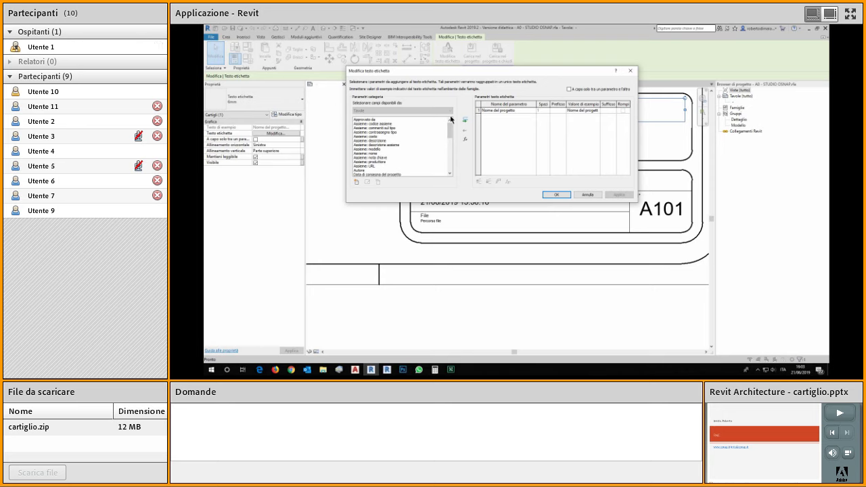
drag(451, 126, 450, 165)
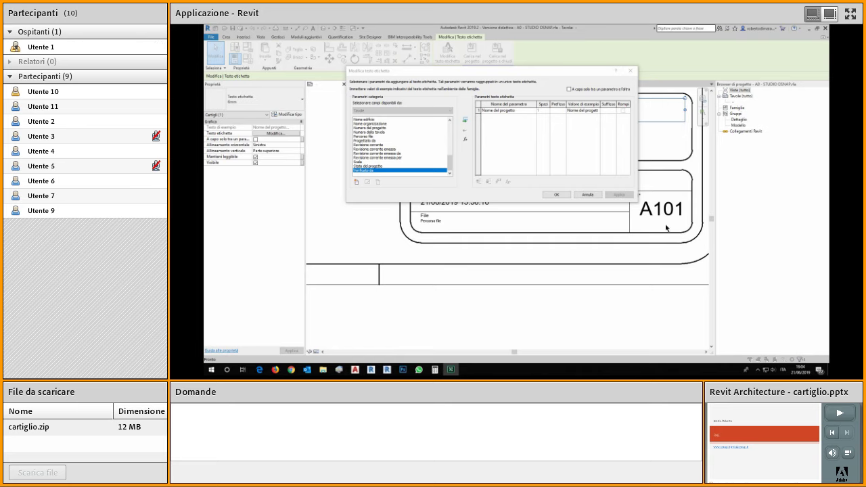
Step: Confirm the label dialog and nudge the Indirizzo del progetto label lower beneath the project name
click(557, 194)
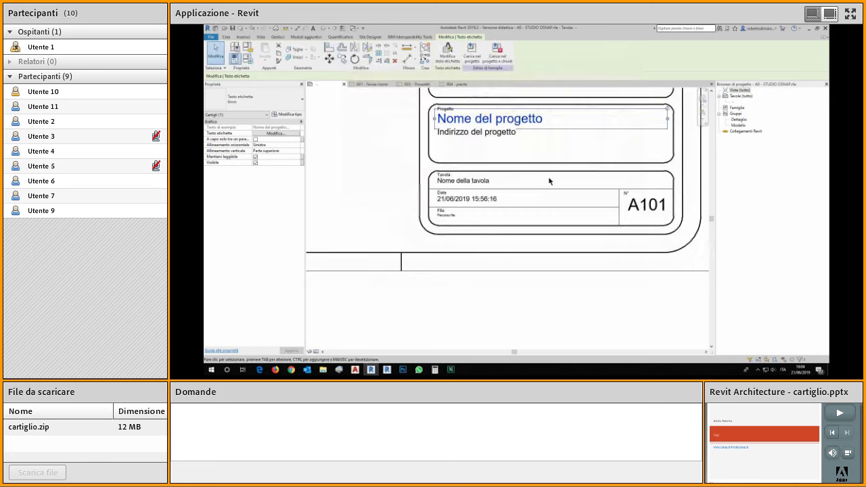
scroll(550, 181, down, 2)
middle_drag(551, 178, 546, 273)
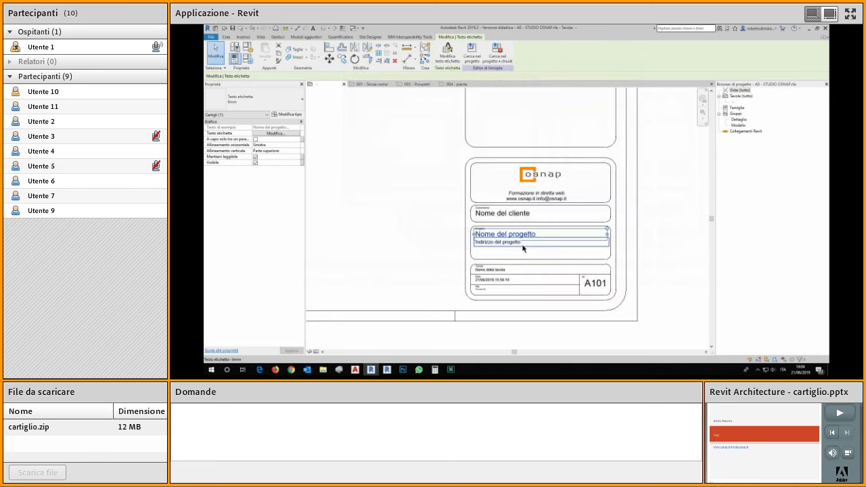
scroll(522, 249, up, 4)
click(483, 246)
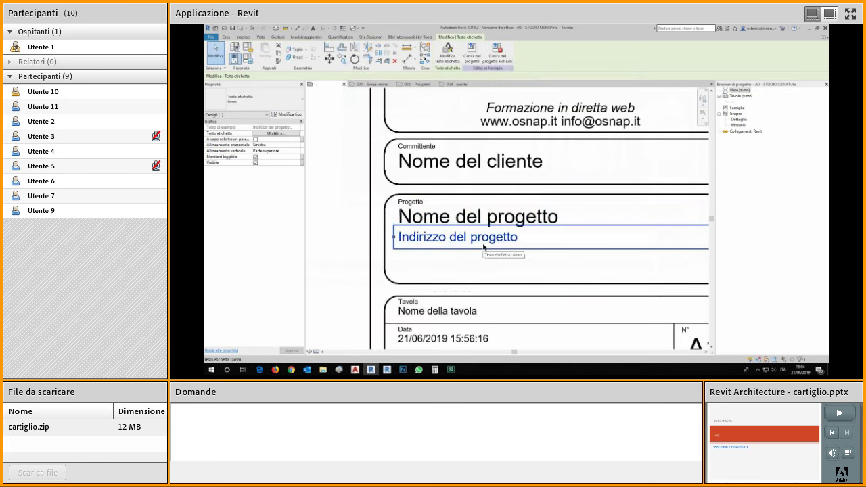
drag(482, 243, 484, 244)
key(Down)
key(Down)
key(Down)
key(Down)
key(Down)
key(Down)
key(Down)
key(Down)
key(Down)
key(Down)
key(Down)
Step: Select the Nome del progetto label and bring up its Modifica testo etichetta dialog
middle_drag(488, 248, 450, 222)
click(519, 191)
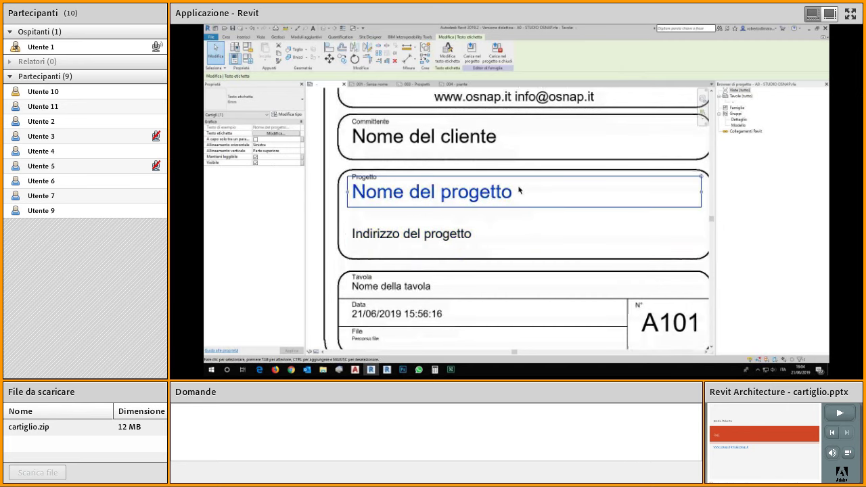
click(449, 51)
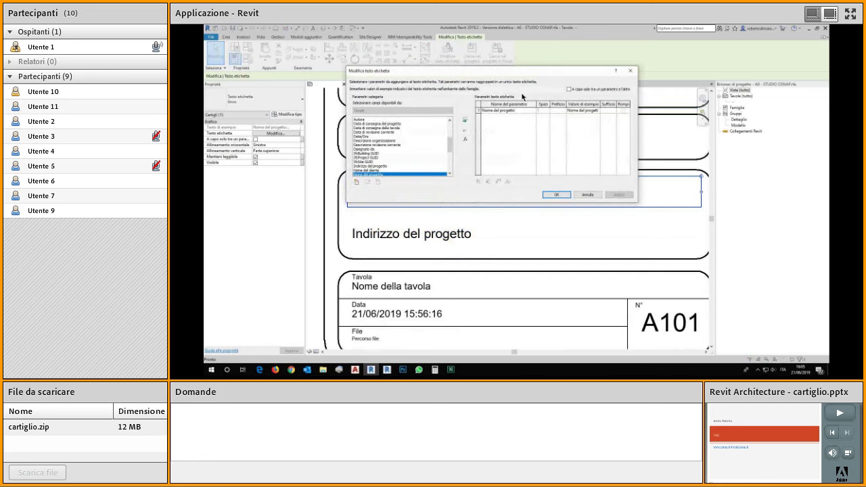
Step: Select the Nome del progetto row and choose Aggiungi parametro to bring up Proprietà parametro
click(479, 111)
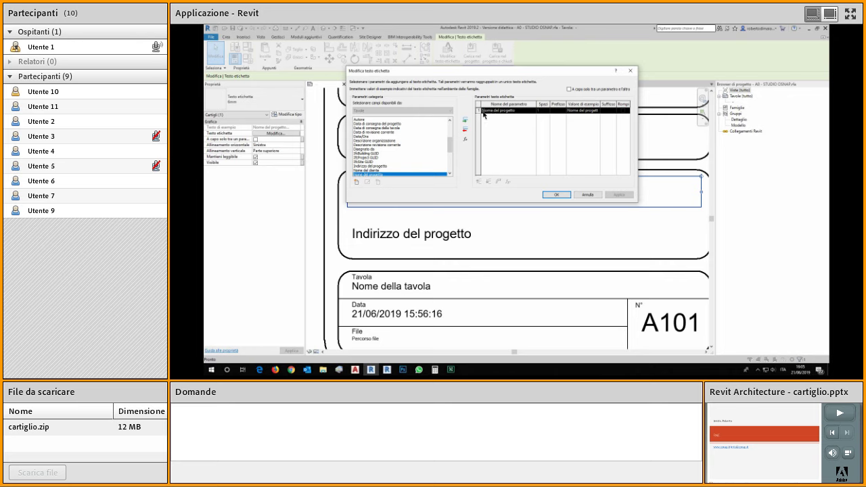
click(357, 182)
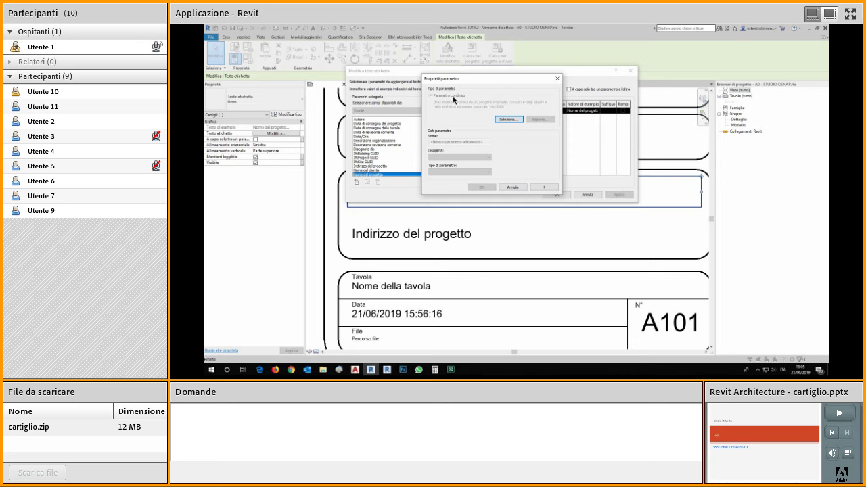
Step: Choose Seleziona for a shared parameter, then open the shared parameter file editor via Modifica
click(509, 120)
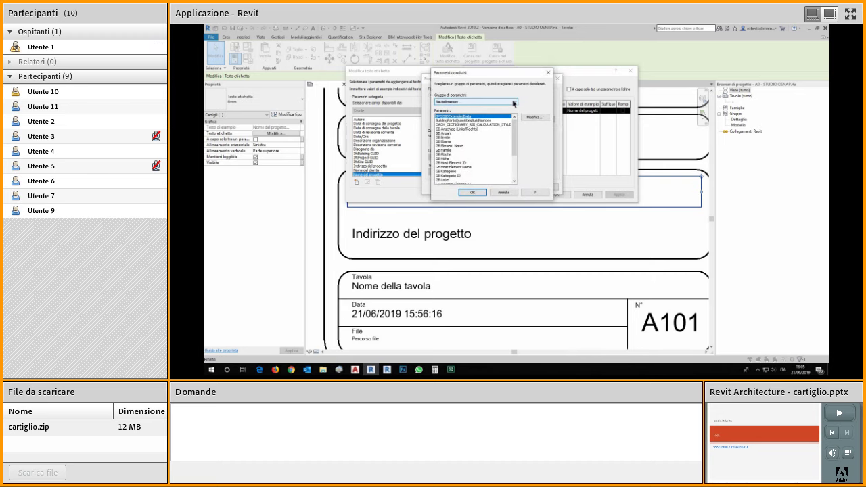
mouse_move(514, 135)
mouse_down()
mouse_move(514, 178)
mouse_move(514, 122)
mouse_up()
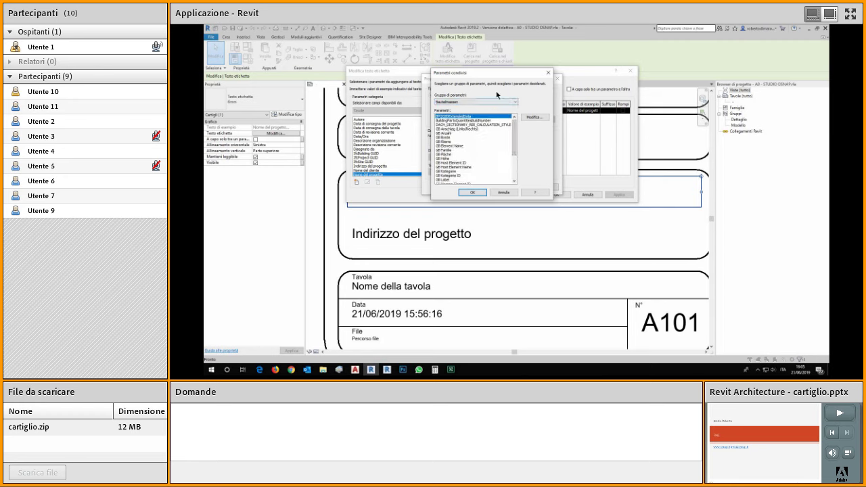
drag(470, 71, 490, 99)
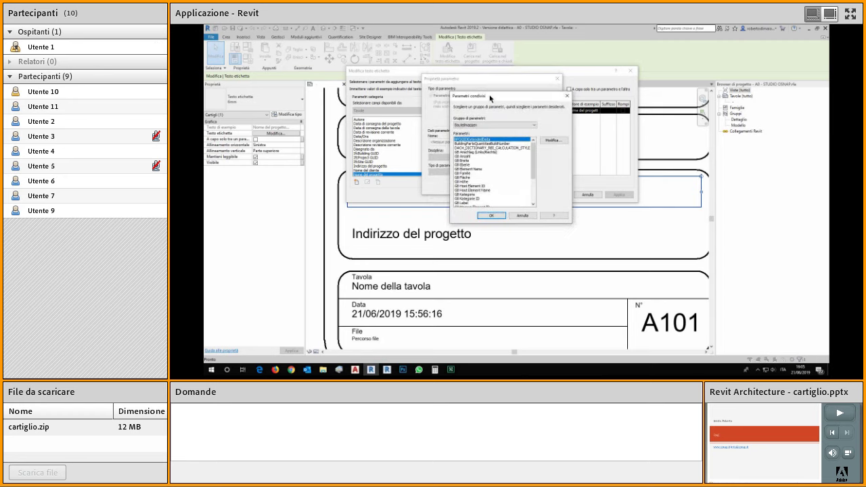
click(553, 140)
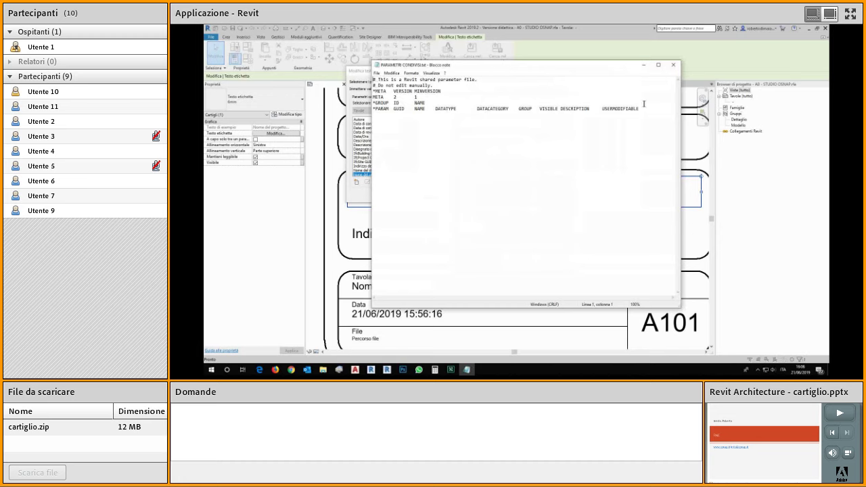
drag(642, 108, 372, 76)
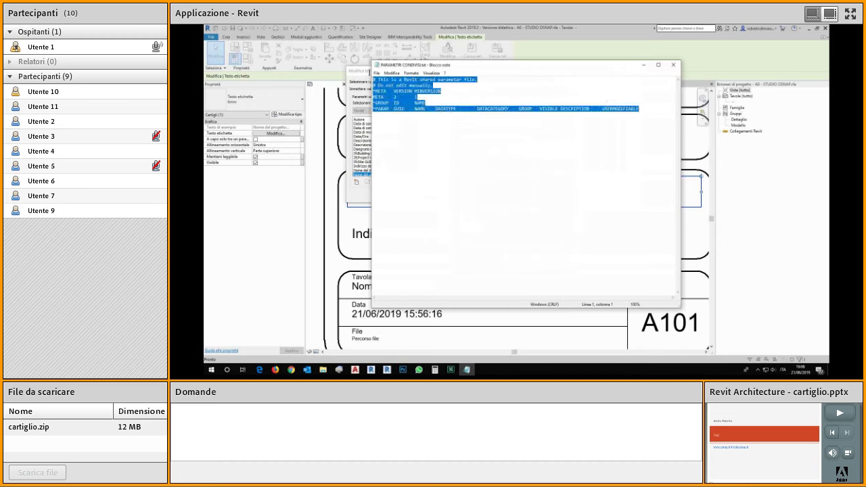
click(442, 102)
drag(653, 108, 349, 67)
Step: Close Notepad and add a new parameter group named TAVOLE to the shared parameter file
click(674, 65)
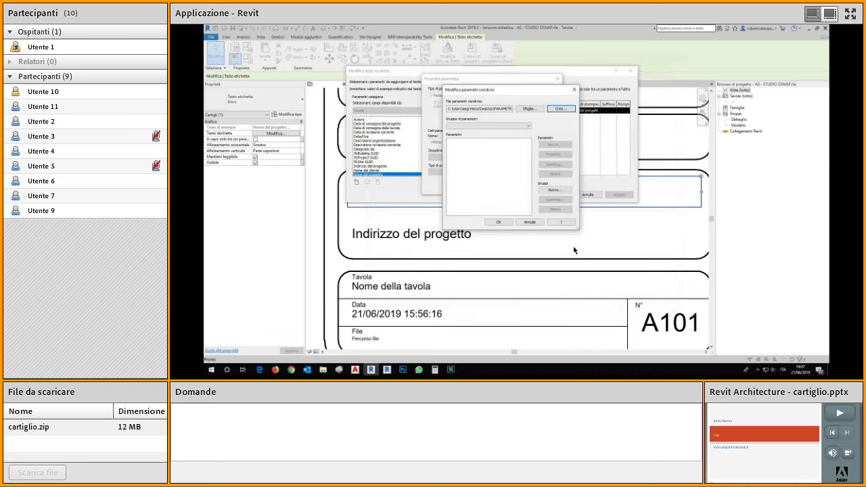
click(452, 369)
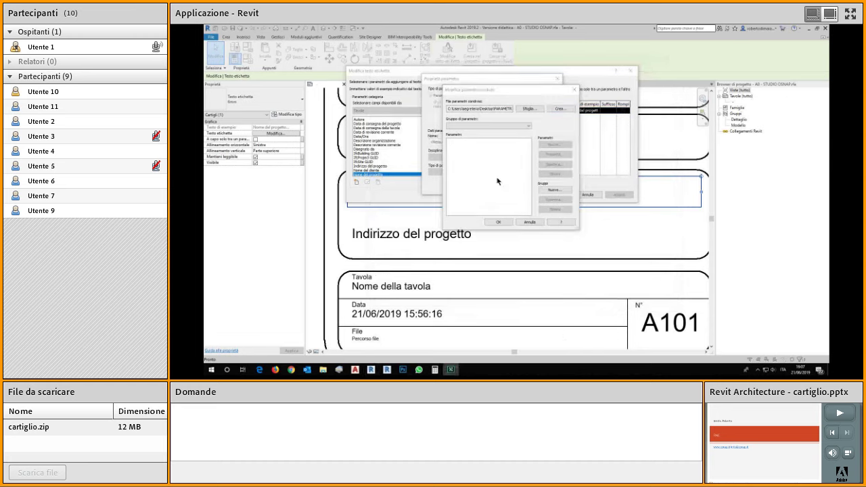
click(559, 192)
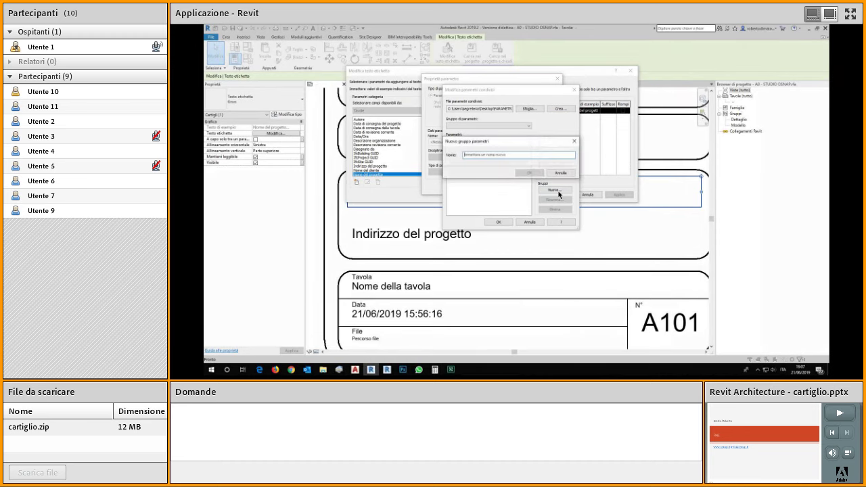
text(TAVOLE)
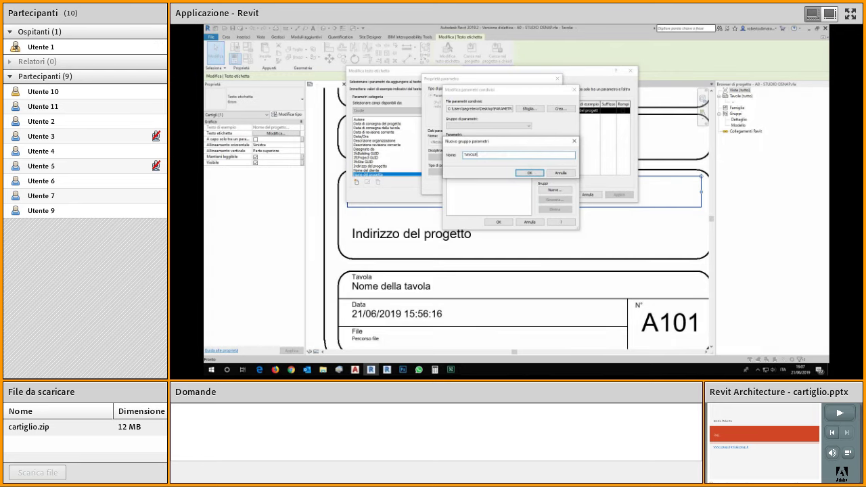
click(531, 174)
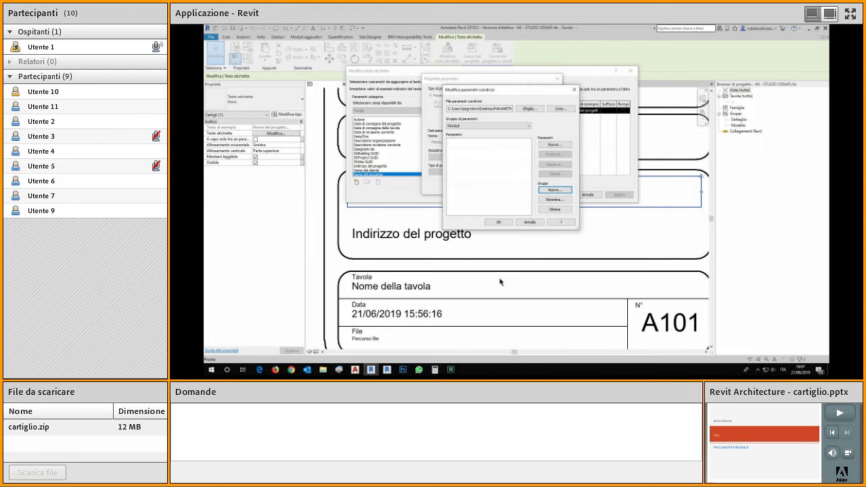
click(556, 146)
Step: Create shared parameter NOME SECONDARIO PROGETTO in TAVOLE, discipline Comune, type Testo multilinea
click(555, 145)
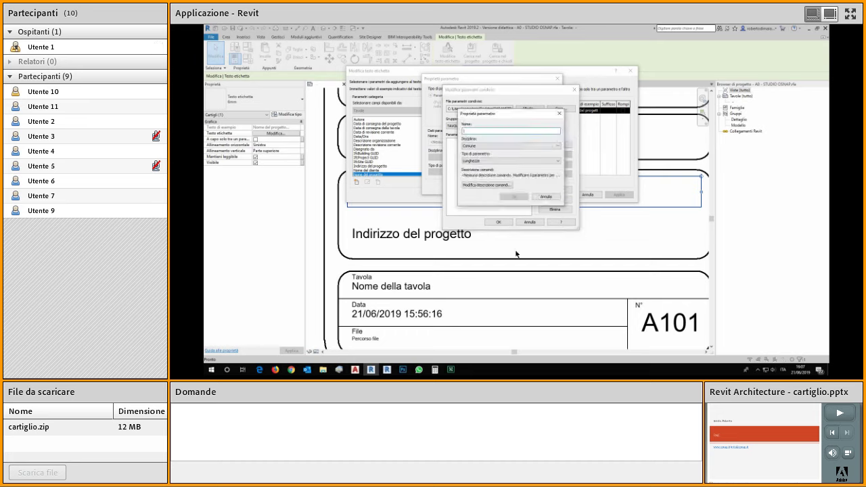
text(NOME SECONDARIO PRO)
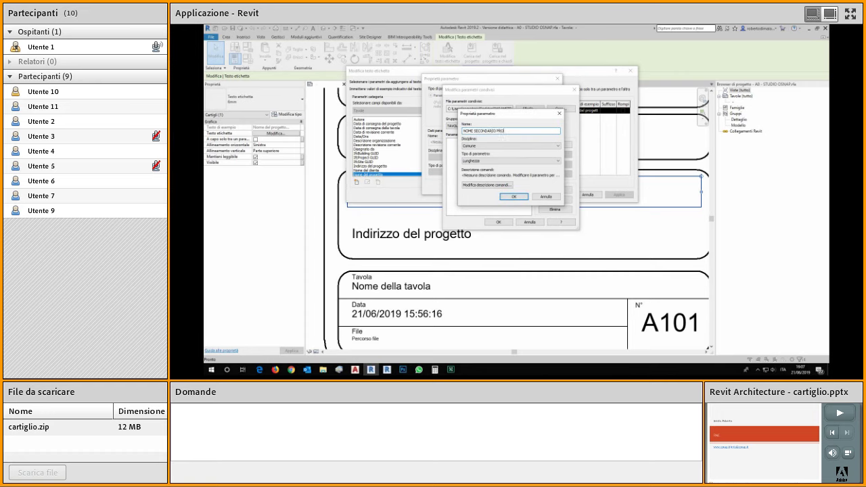
text(GETTI)
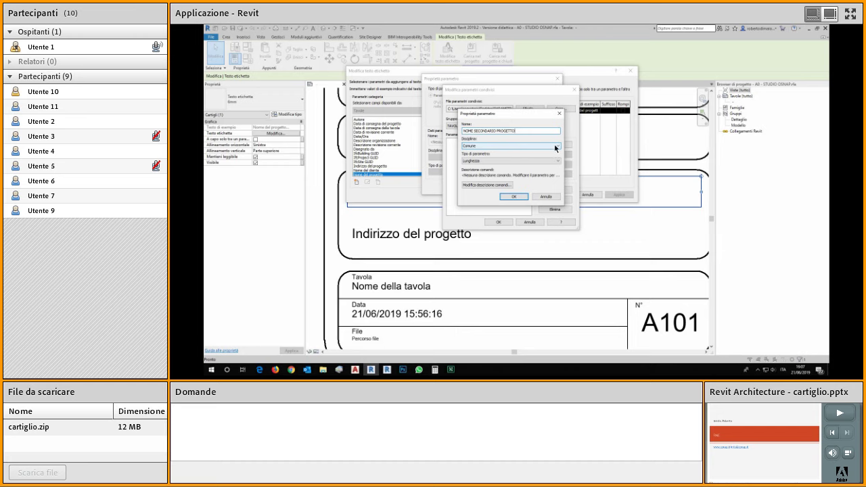
click(558, 147)
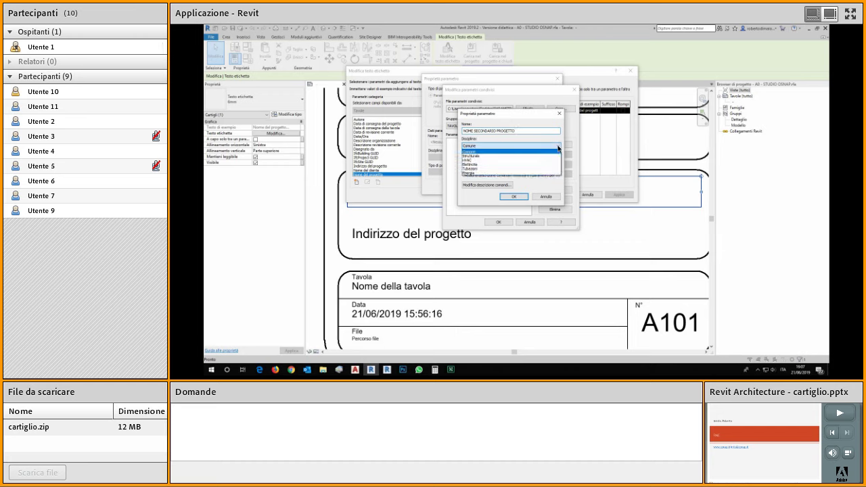
click(558, 146)
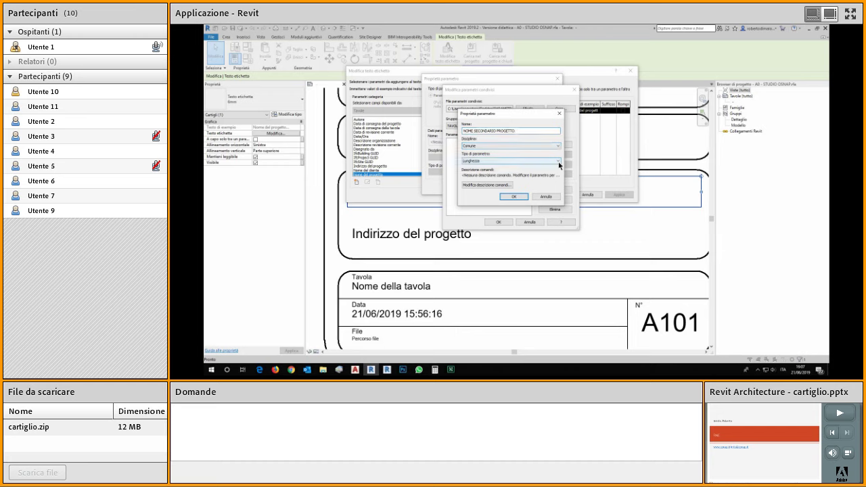
click(559, 163)
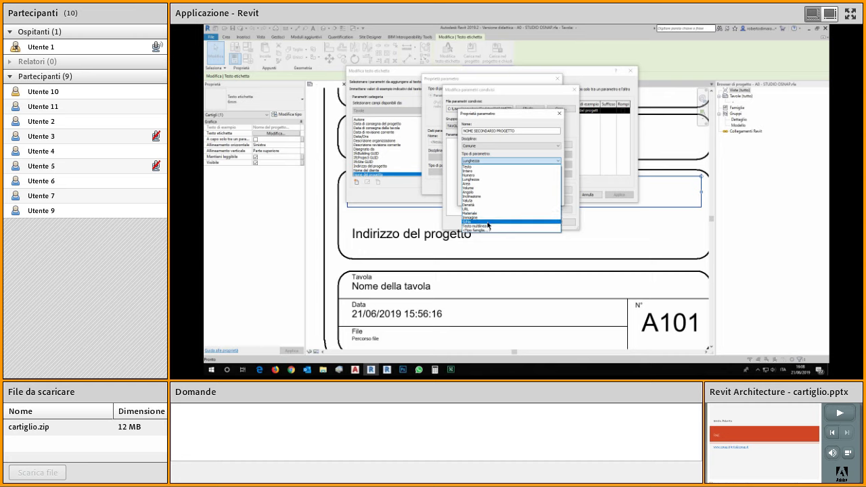
click(522, 226)
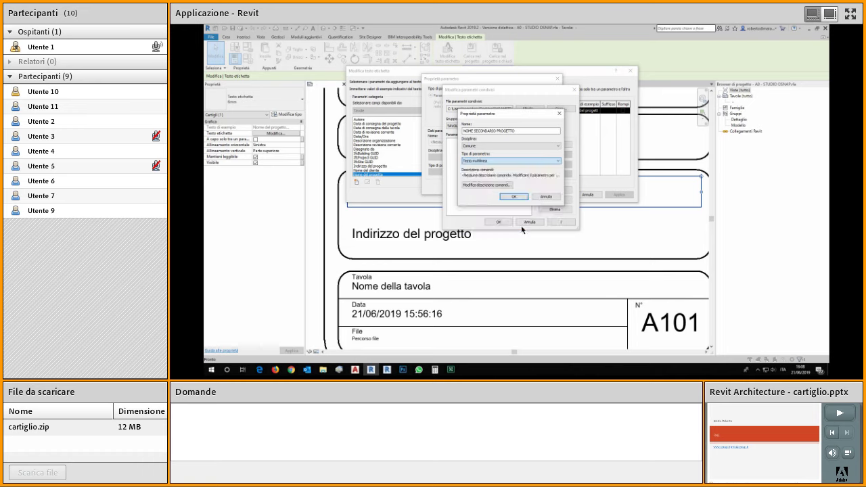
Step: Give it the tooltip 'SPECIFICA UN NOME SECONDARIO PER IL PROGETTO' and confirm the parameter
click(486, 184)
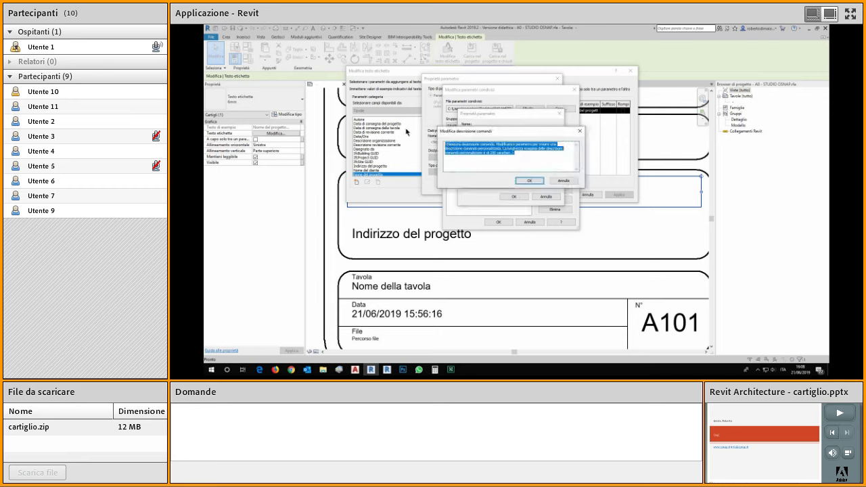
text(SPECIFICA)
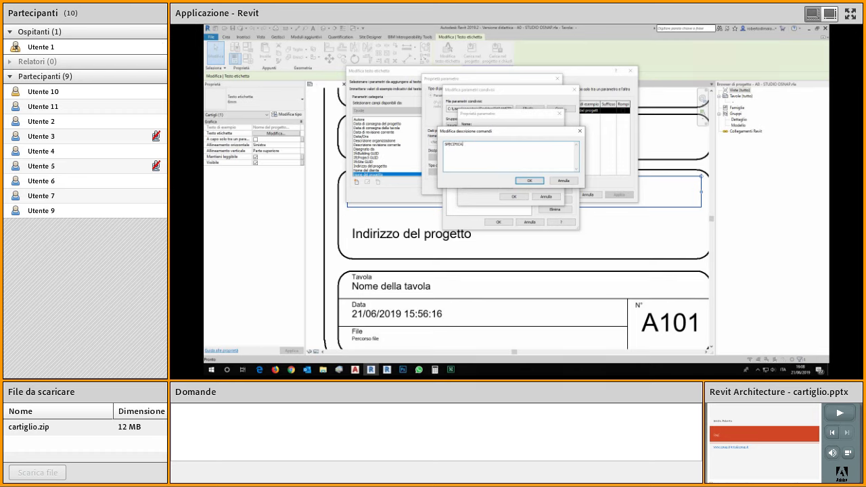
text(N NOME SECONDARIO PER IL PROGE)
click(529, 181)
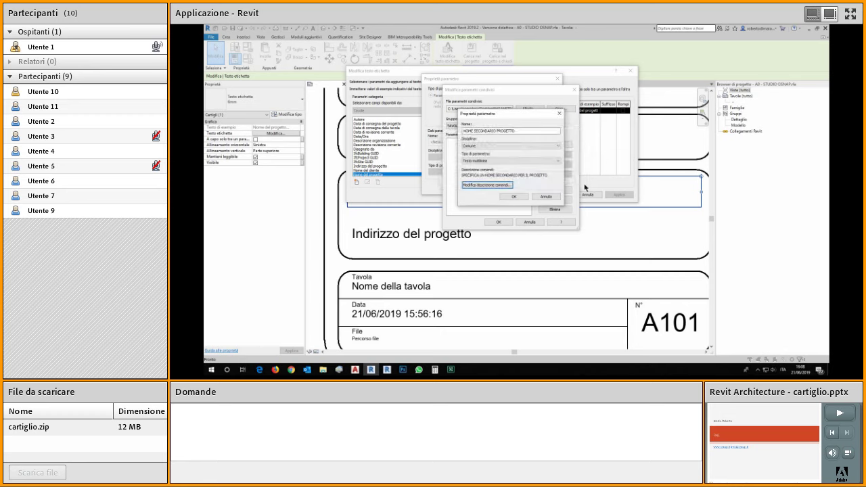
click(515, 197)
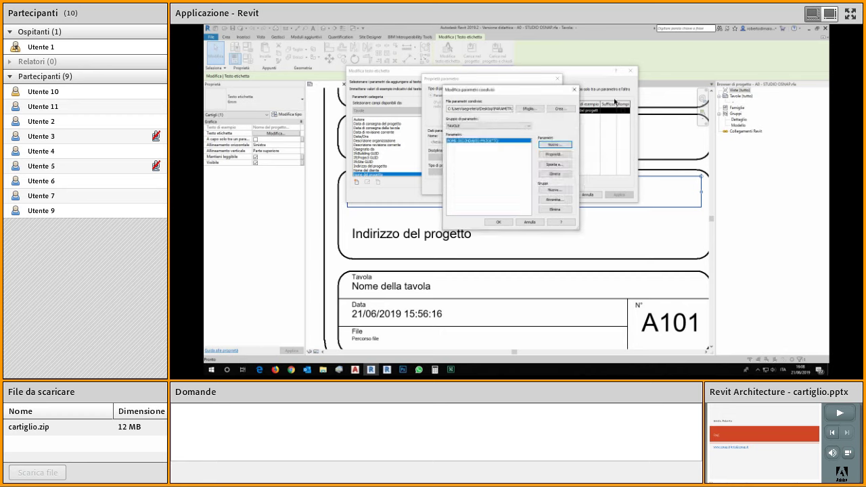
Step: Choose NOME SECONDARIO PROGETTO as the shared parameter for the Progetto label
click(499, 223)
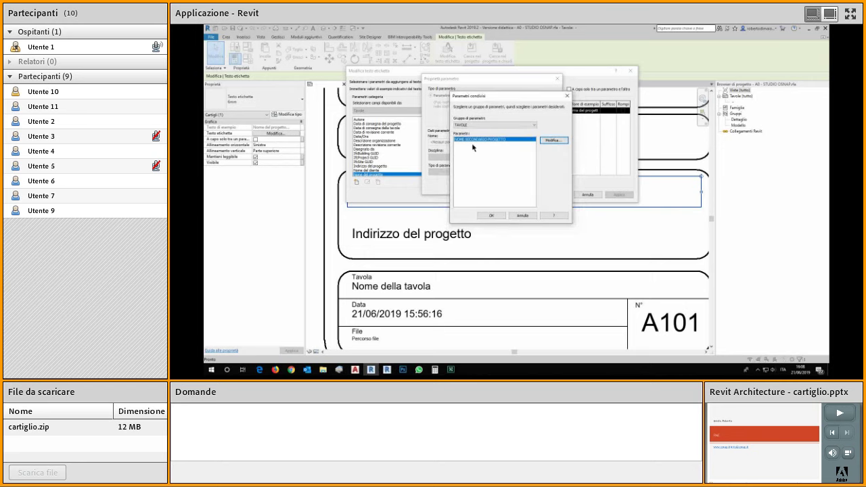
click(501, 215)
click(474, 189)
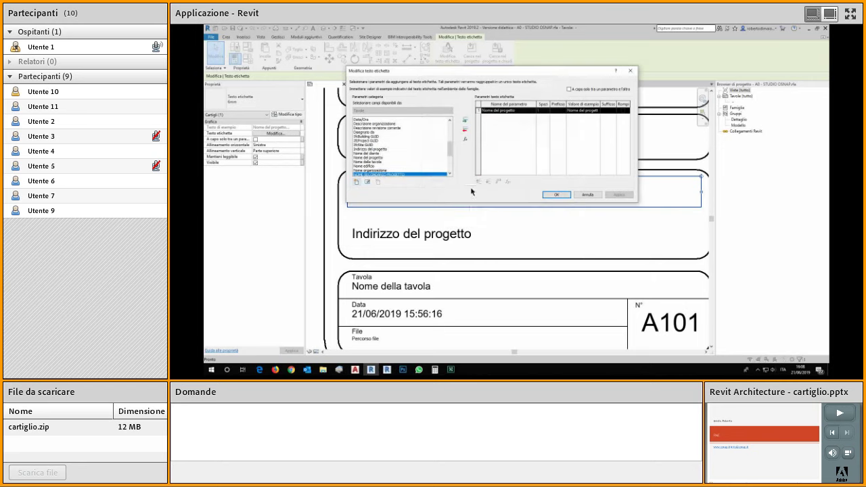
mouse_move(452, 150)
mouse_down()
mouse_move(451, 165)
mouse_move(449, 155)
mouse_up()
click(397, 151)
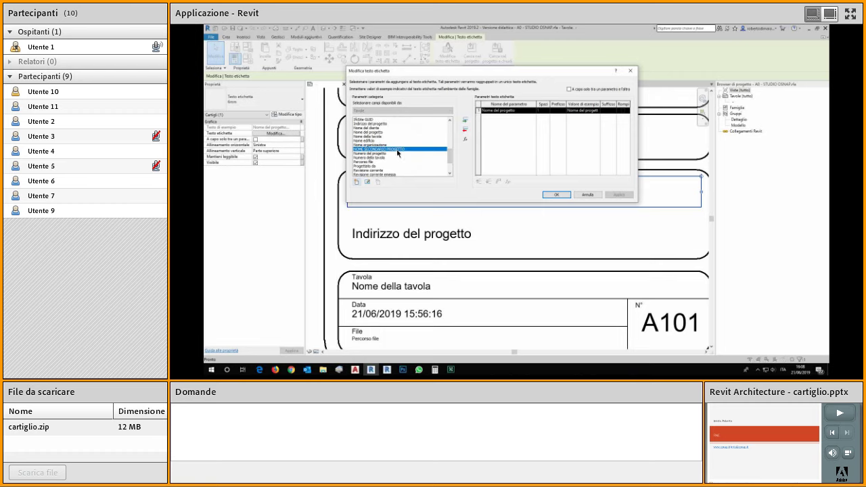
Step: Add NOME SECONDARIO PROGETTO to the label, with a line break after Nome del progetto, and apply
click(465, 122)
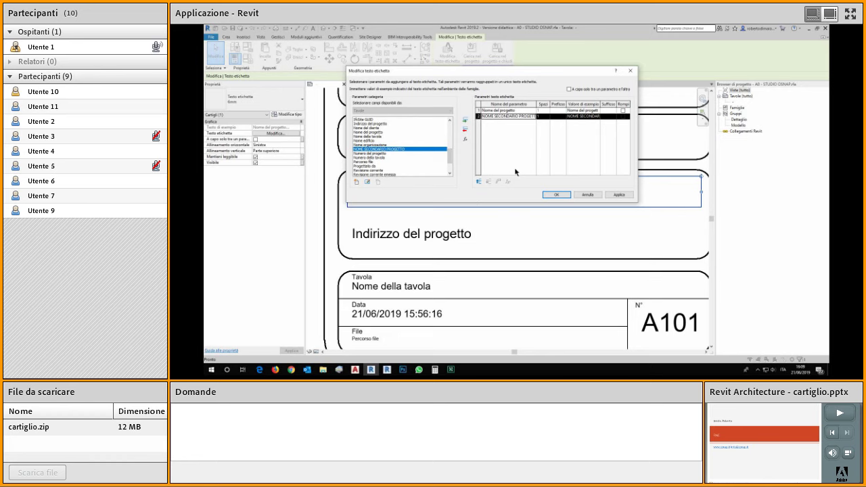
drag(501, 74, 503, 35)
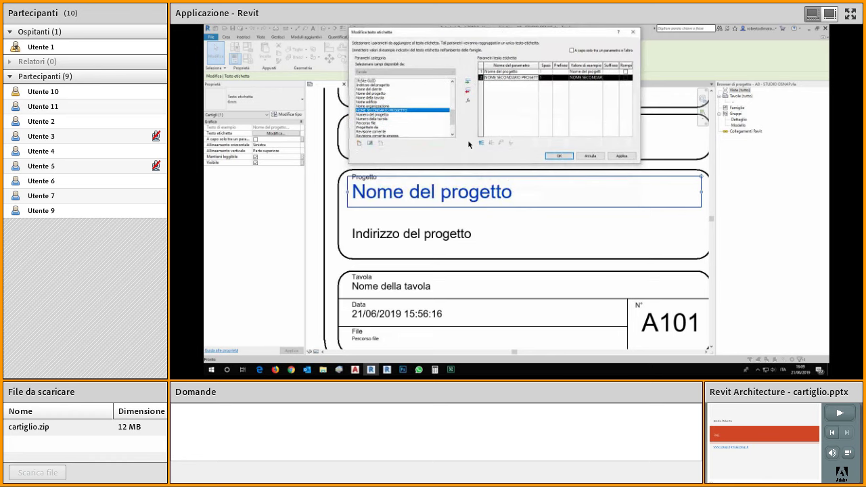
click(626, 72)
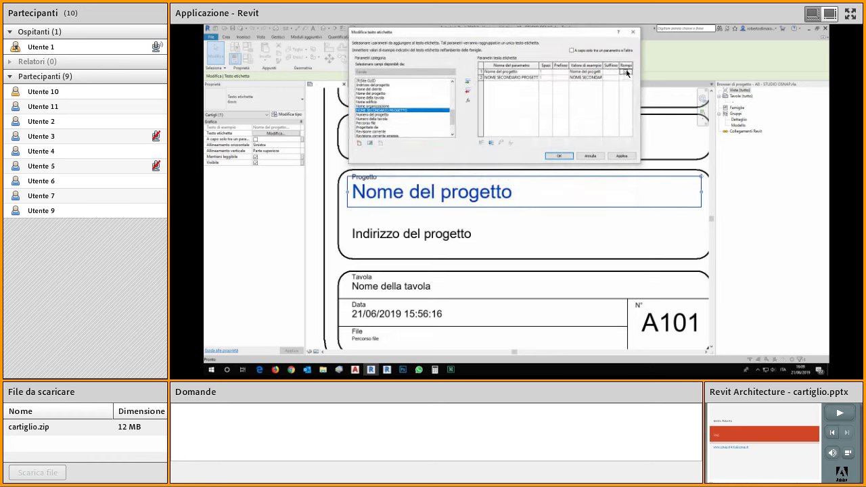
drag(539, 65, 550, 65)
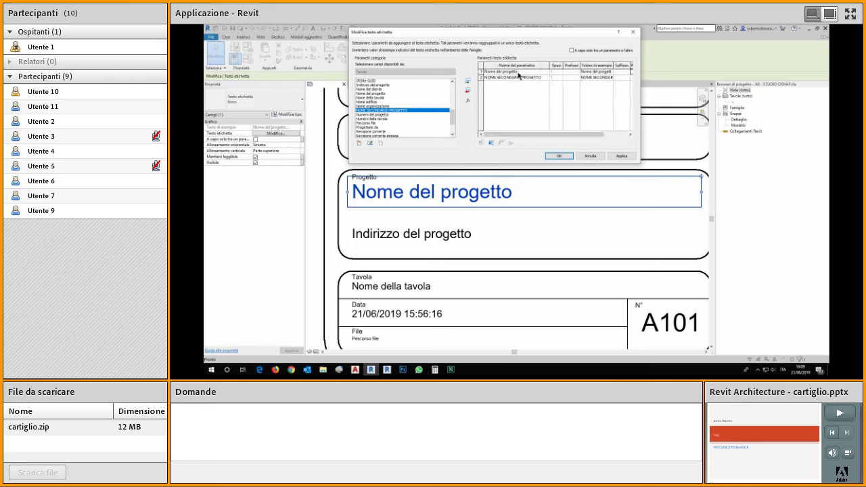
click(635, 157)
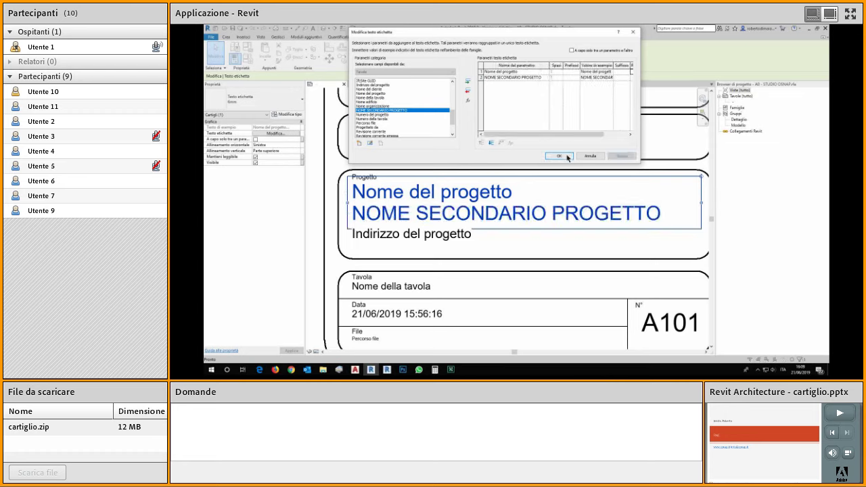
Step: Confirm the edited label and nudge the Indirizzo del progetto label down
click(431, 198)
click(431, 227)
click(558, 156)
click(430, 241)
key(Down)
key(Down)
key(Down)
key(Down)
key(Down)
key(Down)
key(Down)
key(Down)
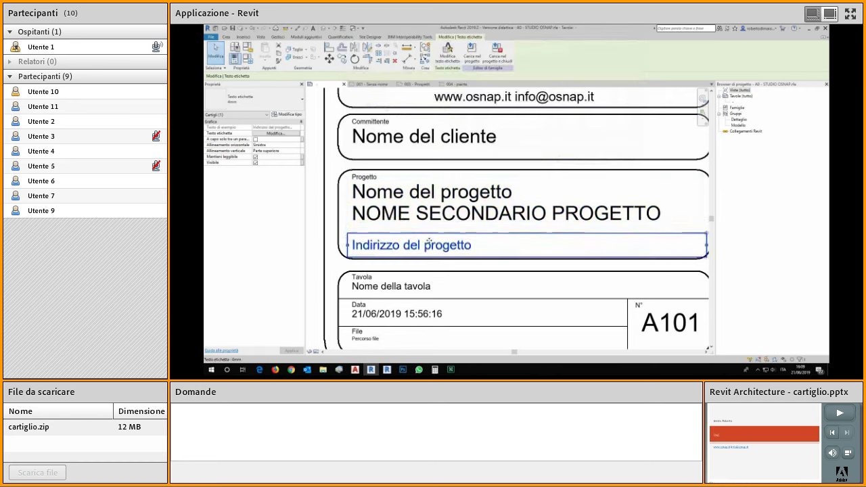
Step: Switch the Progetto label to 4mm Testo etichetta and widen its box slightly right
click(437, 212)
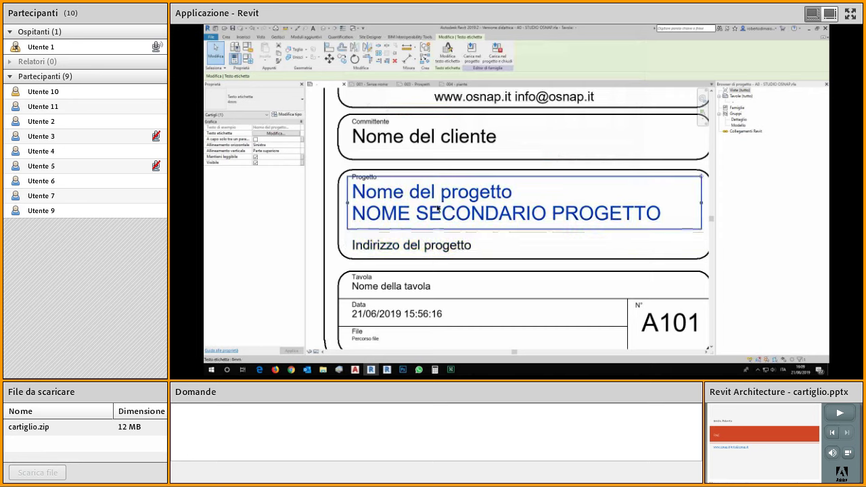
click(291, 98)
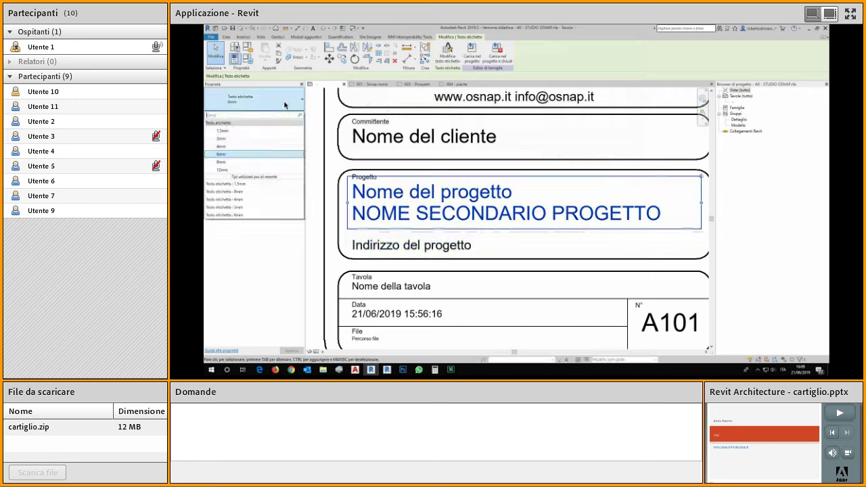
click(252, 147)
click(423, 325)
click(545, 203)
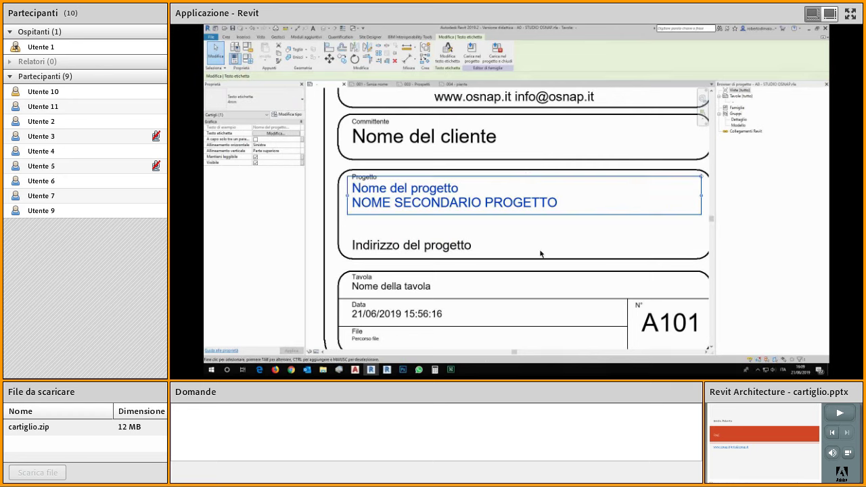
drag(701, 201, 708, 201)
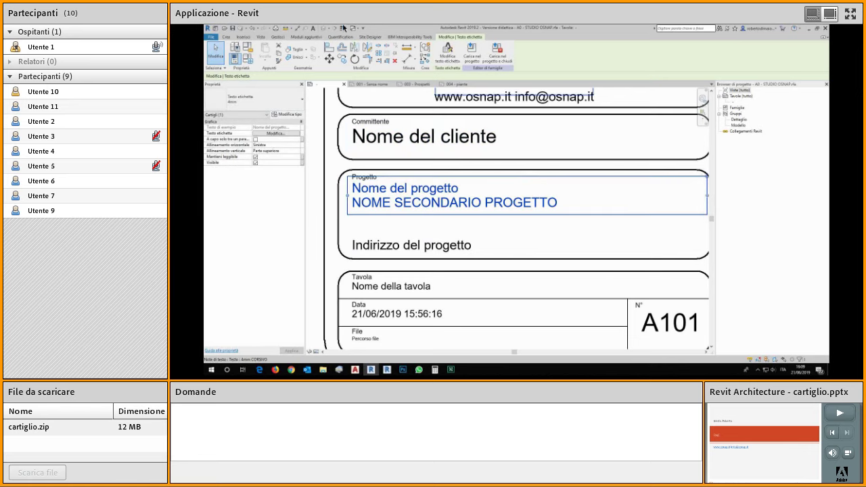
Step: Load the title block into the project, overwriting the existing family and its parameter values
click(477, 59)
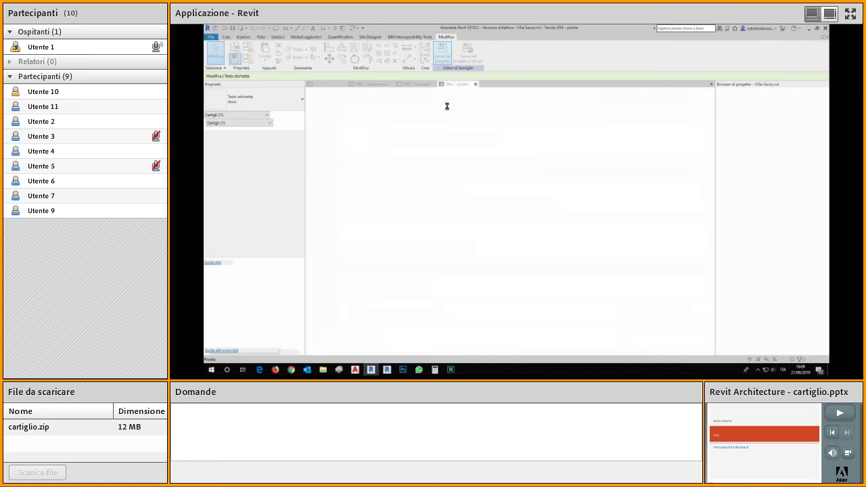
click(478, 197)
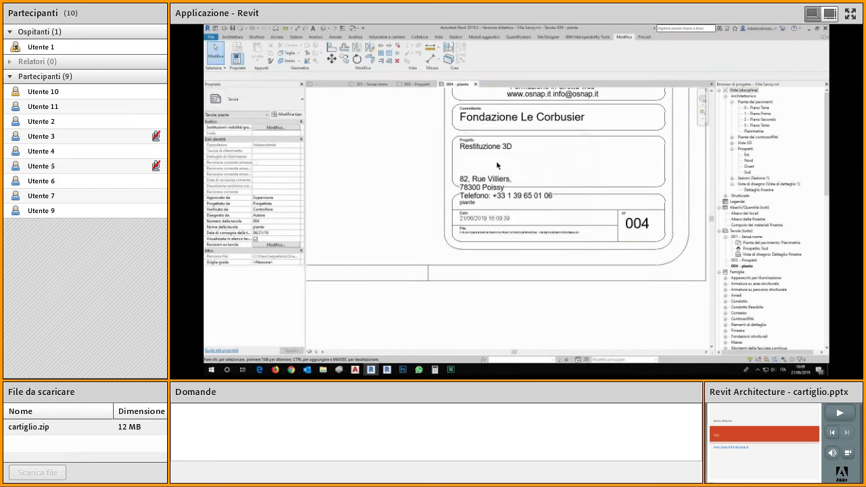
middle_drag(494, 265, 495, 279)
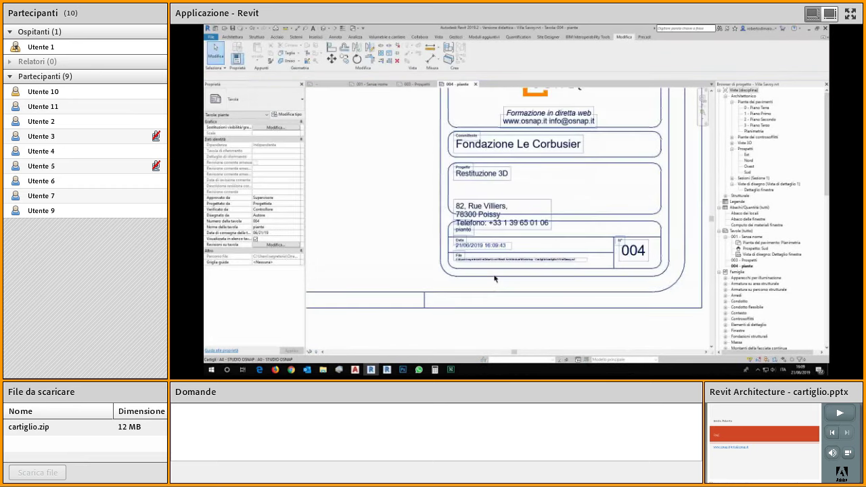
Step: Reopen the title block family and shift all its contents upward
double_click(486, 177)
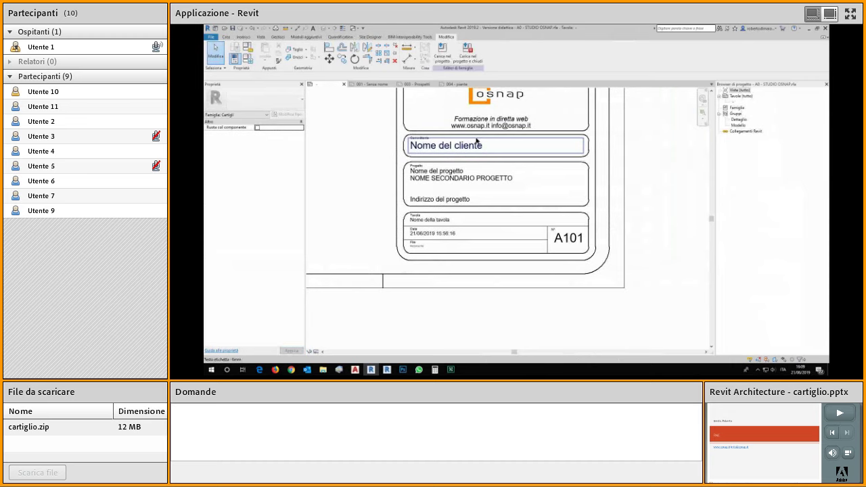
scroll(476, 140, down, 3)
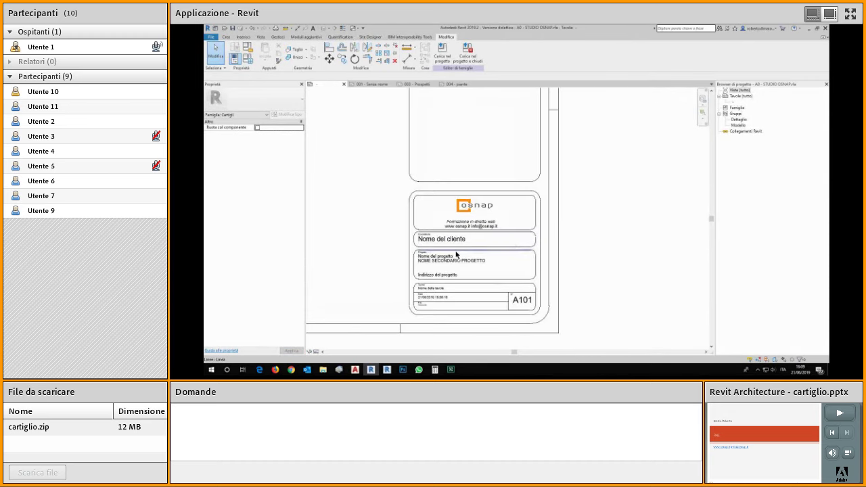
drag(377, 155, 559, 269)
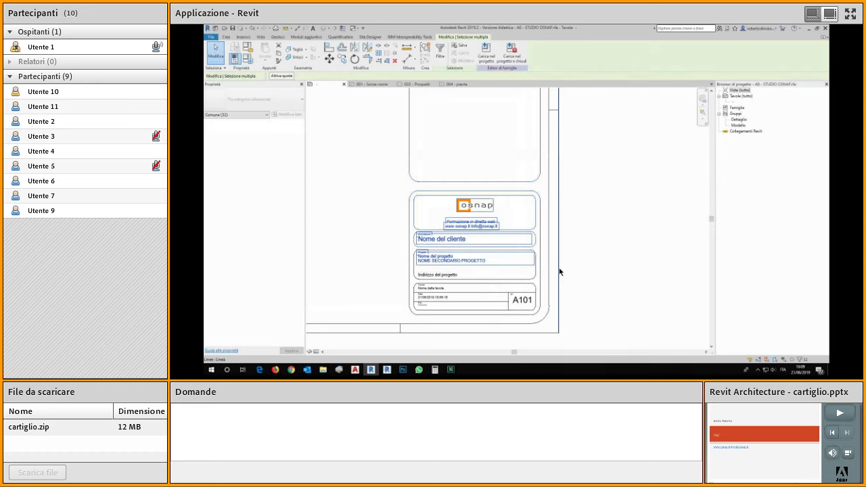
key(Up)
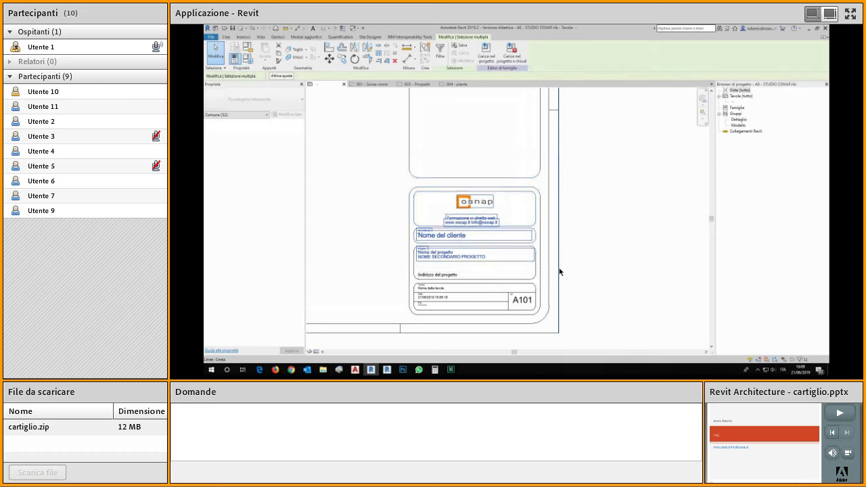
key(Up)
key(Up)
key(Up)
key(Up)
key(Up)
key(Up)
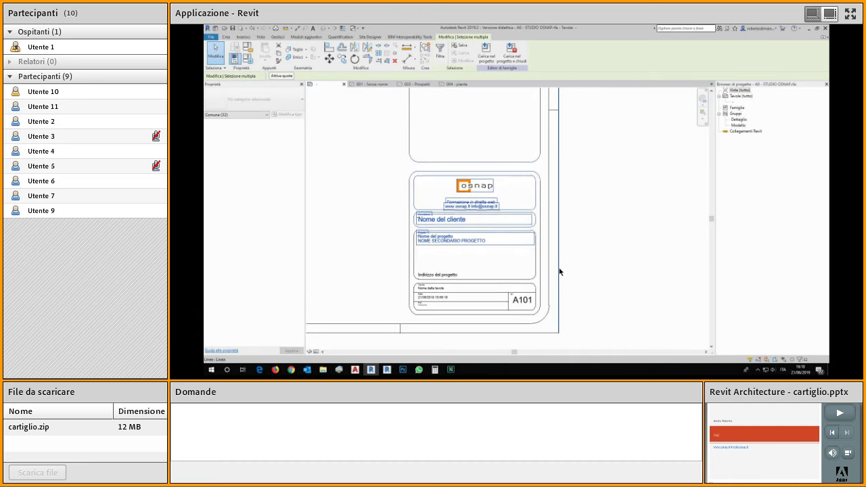
key(Escape)
Step: Raise the Indirizzo del progetto label and load the revised title block into the project
drag(437, 275, 436, 261)
click(582, 271)
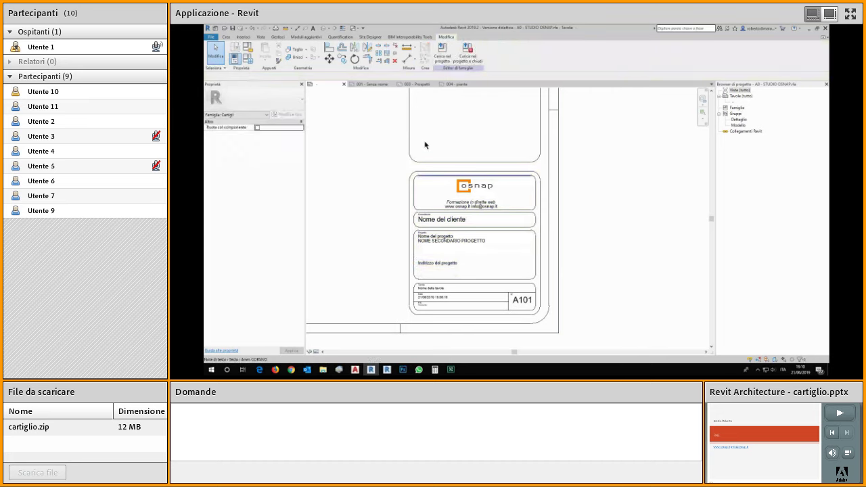
click(442, 56)
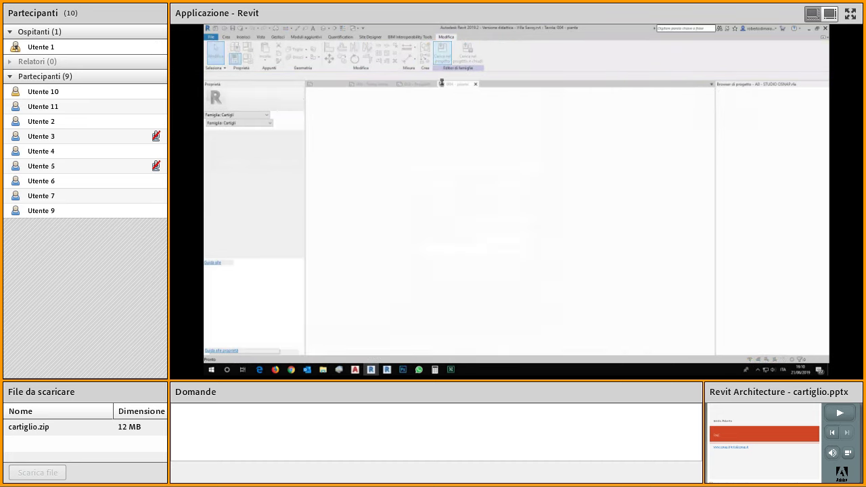
Step: Overwrite the old title block version and select the title block on sheet 004
click(503, 197)
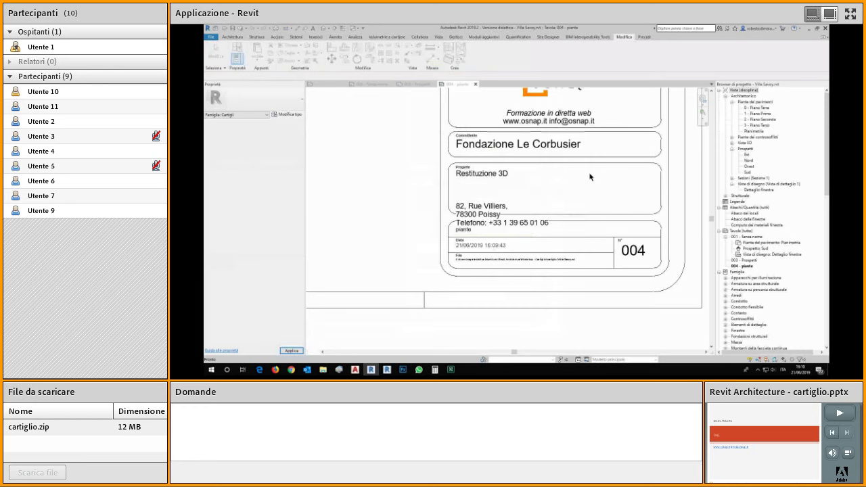
middle_drag(541, 237, 536, 263)
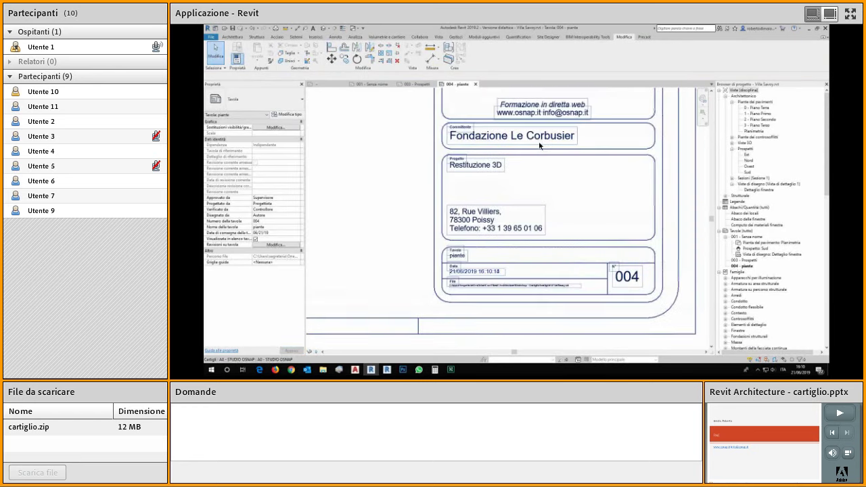
click(493, 169)
Step: Check the project label's parameter values, then open Informazioni progetto from the Manage tab
click(477, 166)
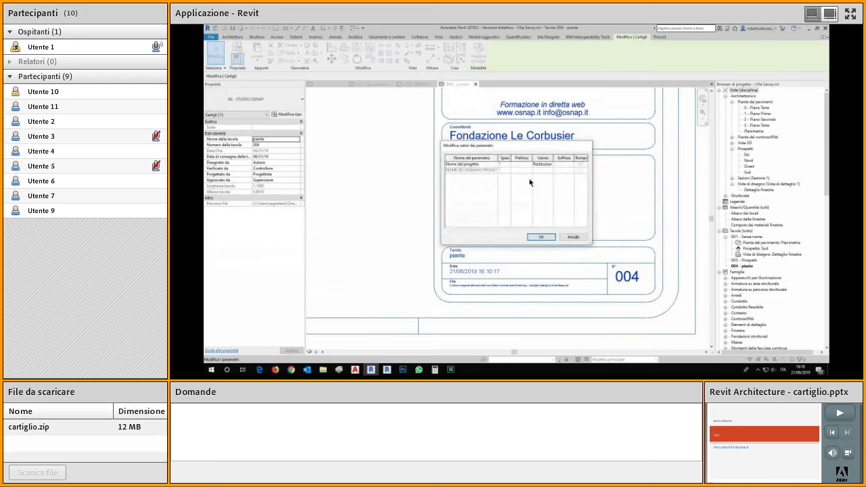
click(571, 239)
click(484, 167)
click(548, 238)
click(334, 242)
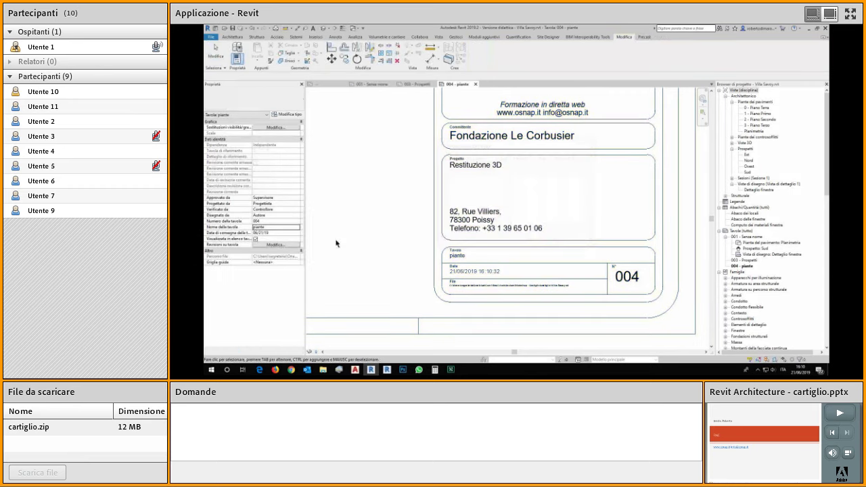
click(456, 37)
click(278, 62)
click(466, 176)
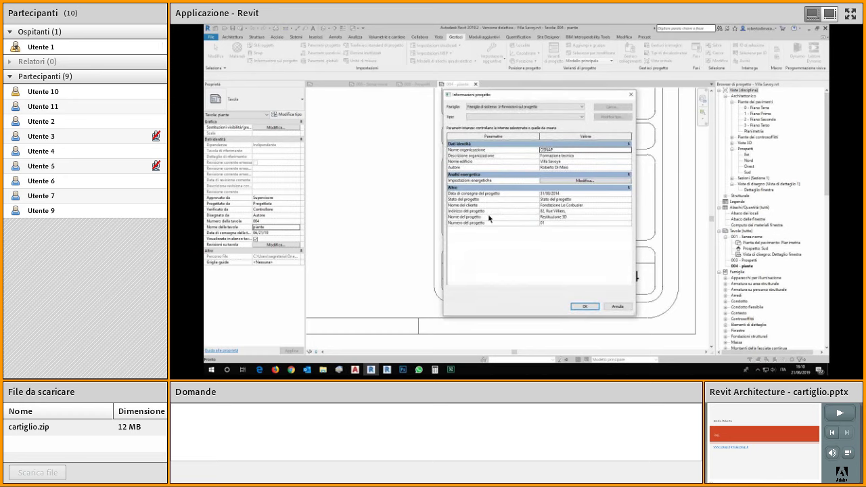
key(Return)
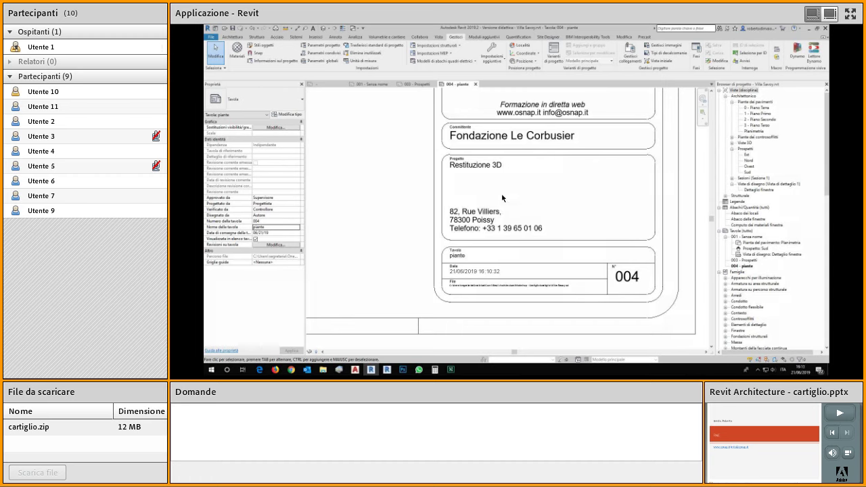
Step: Start adding a new project parameter from the Parametri progetto list
click(331, 45)
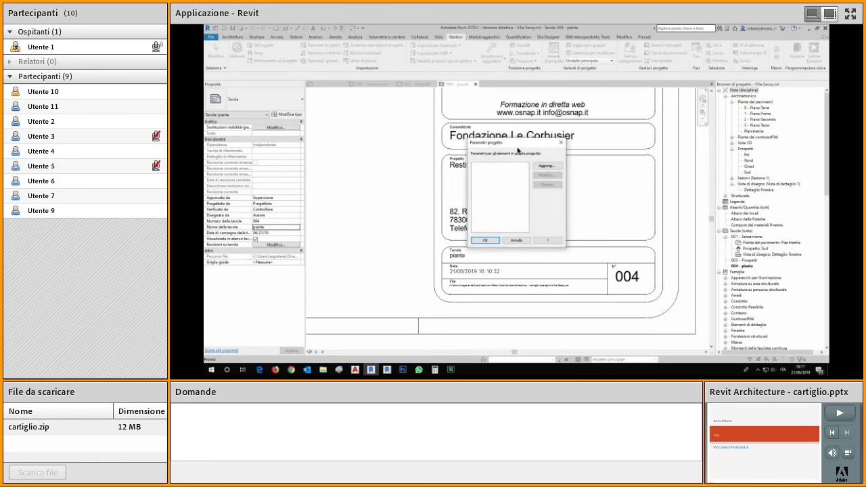
click(546, 166)
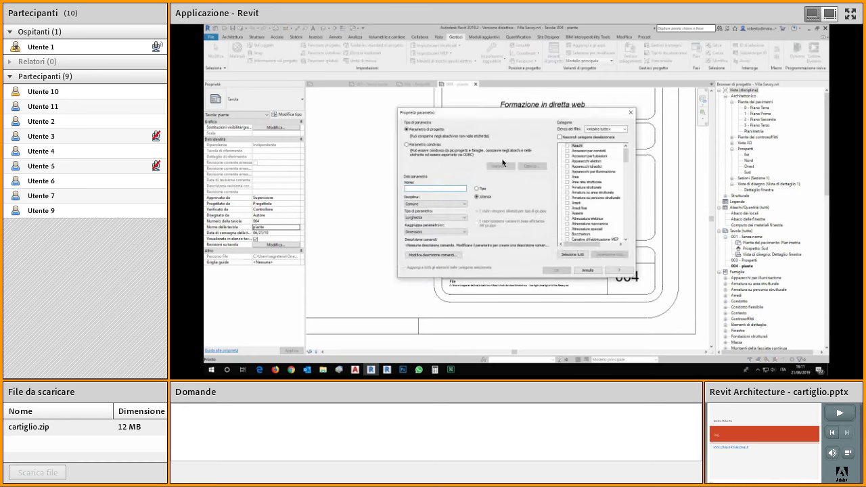
key(Escape)
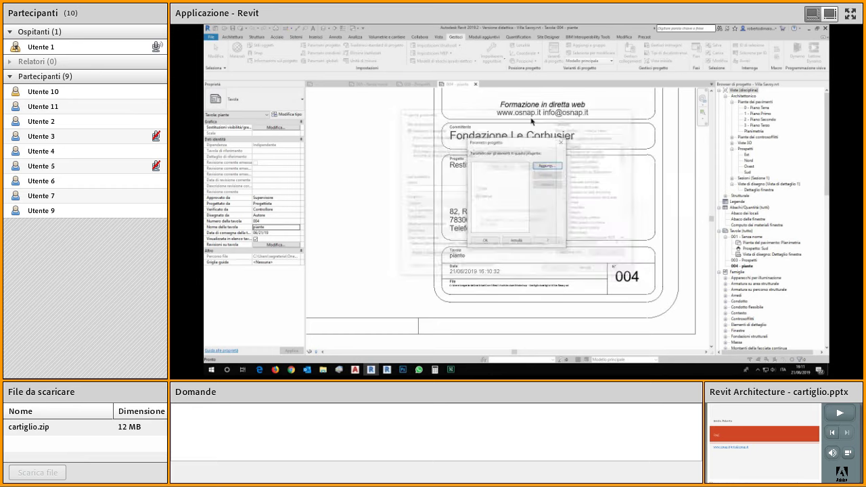
key(Escape)
click(328, 47)
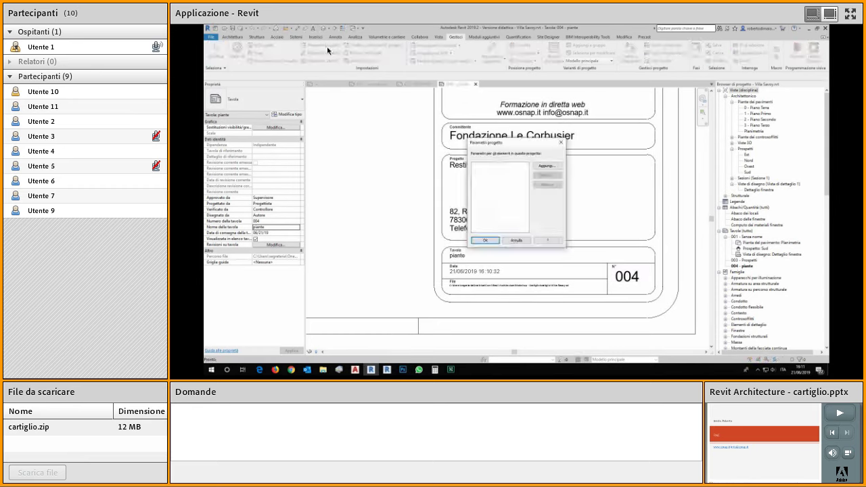
click(547, 166)
Step: Make it the shared parameter NOME SECONDARIO PROGETTO and set it to Tipo
click(426, 145)
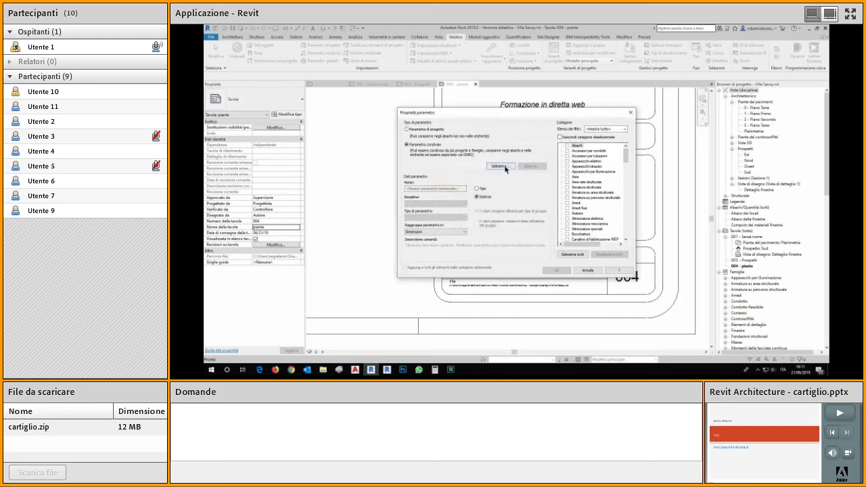
click(499, 166)
click(479, 142)
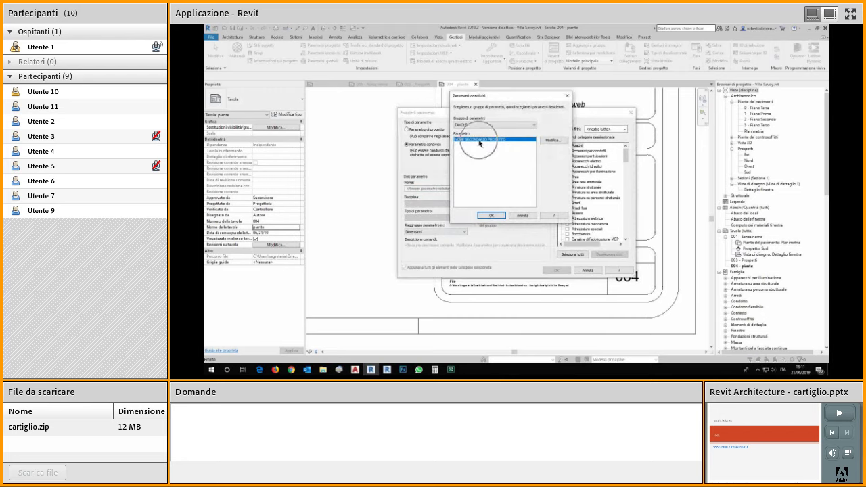
click(479, 142)
click(480, 142)
click(495, 216)
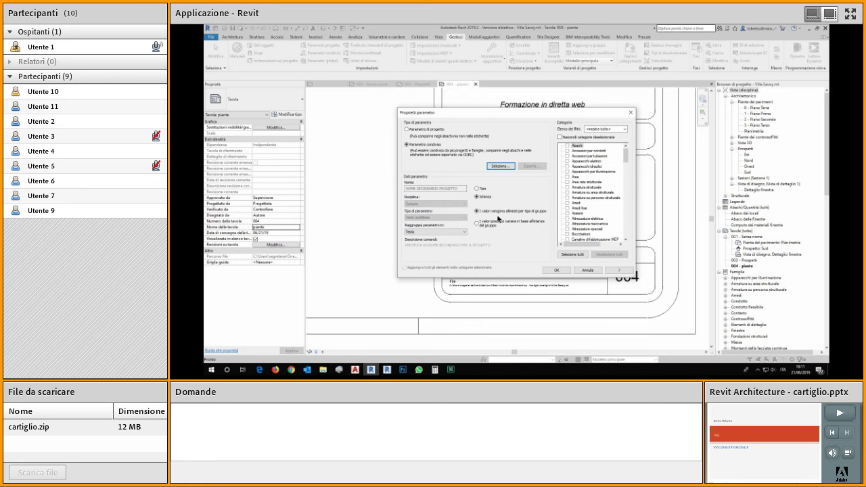
click(479, 190)
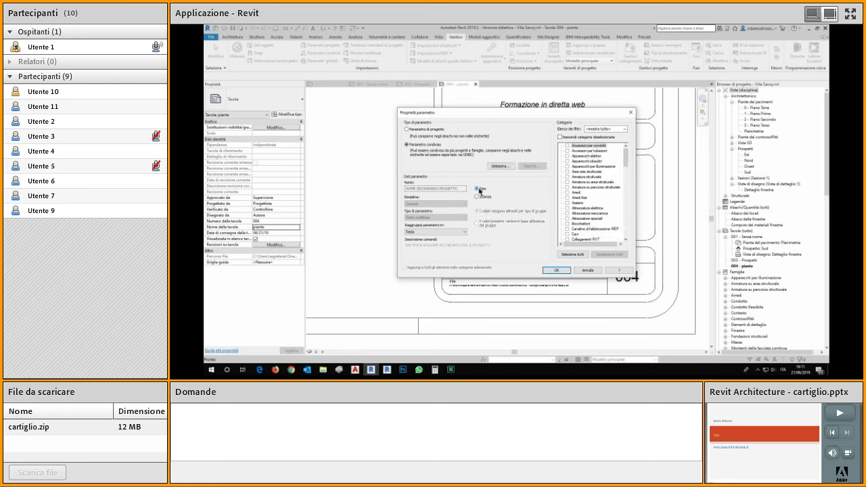
Step: Resize the Proprietà parametro dialog and browse the category list and filter options
drag(627, 158, 628, 213)
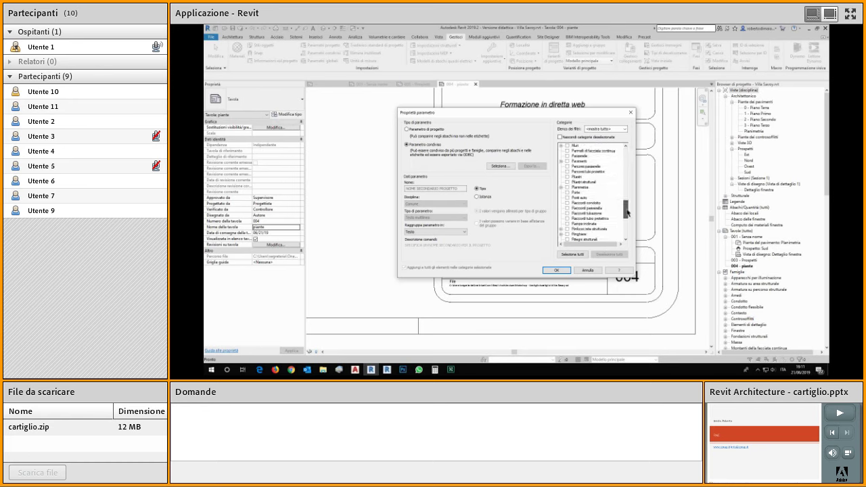
drag(627, 213, 626, 197)
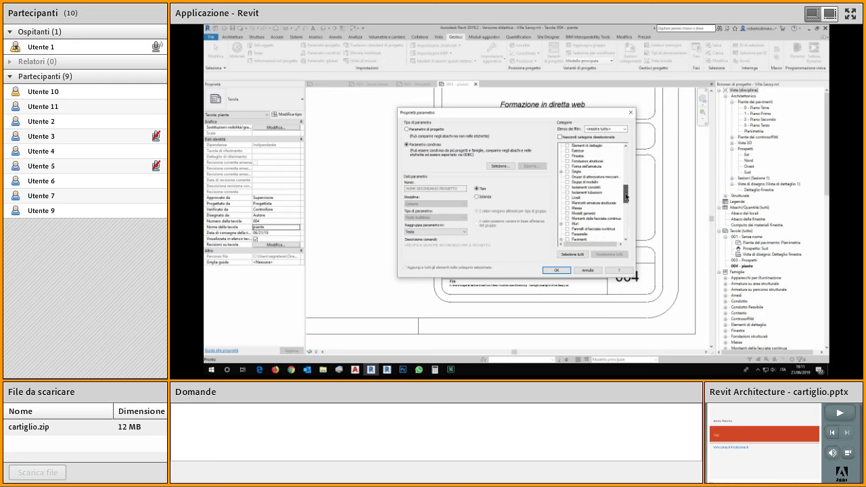
drag(627, 197, 625, 218)
mouse_move(625, 214)
mouse_down()
mouse_move(626, 155)
mouse_move(625, 208)
mouse_up()
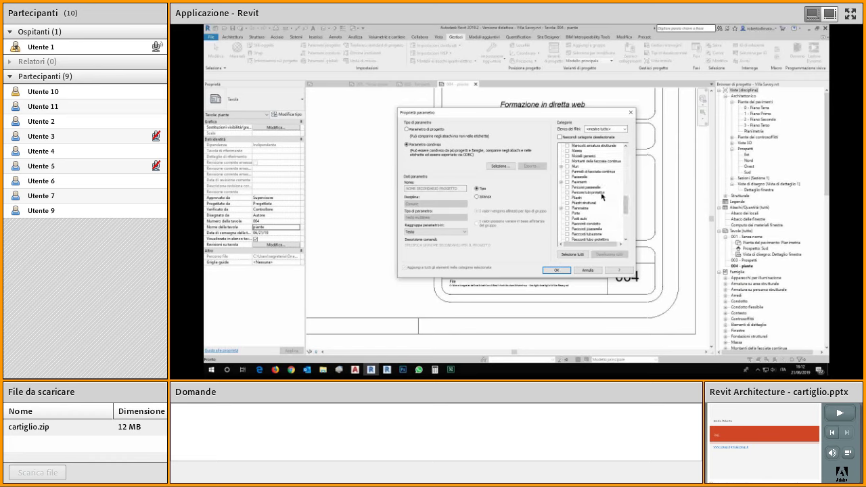
scroll(601, 196, down, 3)
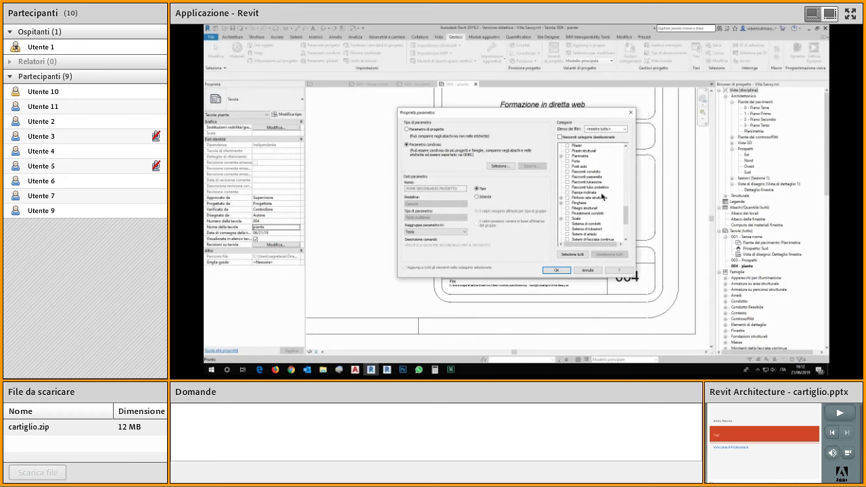
scroll(602, 196, down, 3)
scroll(602, 196, down, 1)
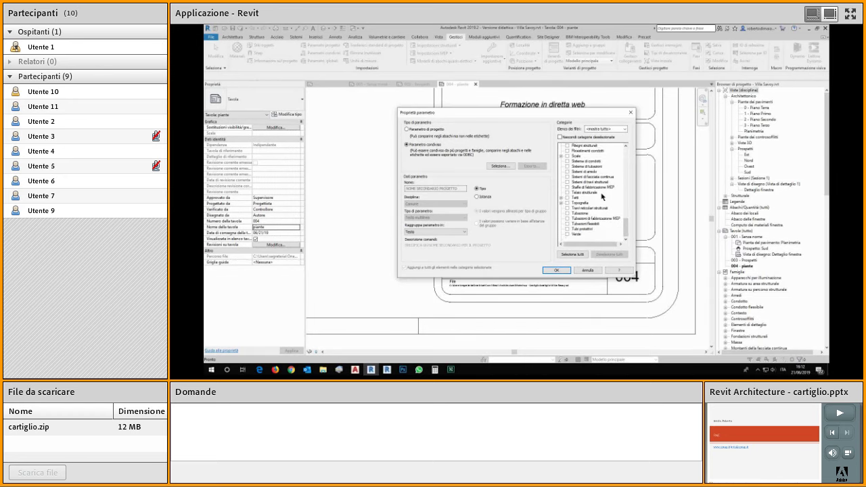
scroll(593, 218, up, 2)
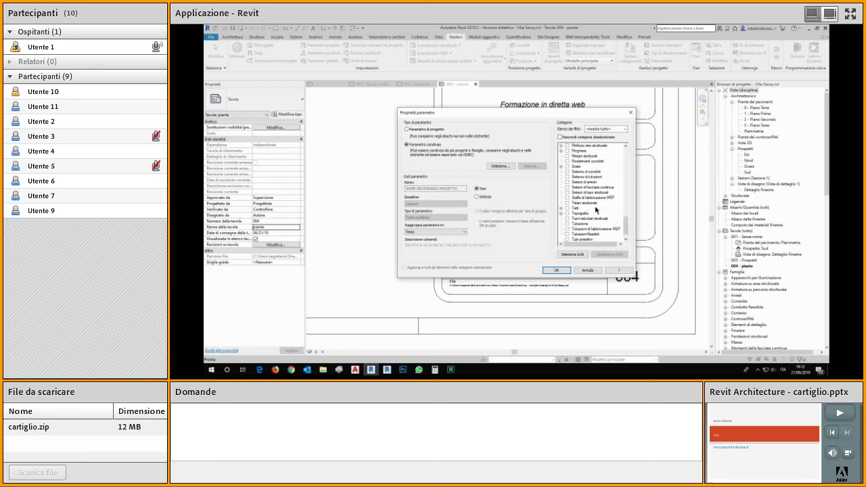
scroll(596, 209, up, 4)
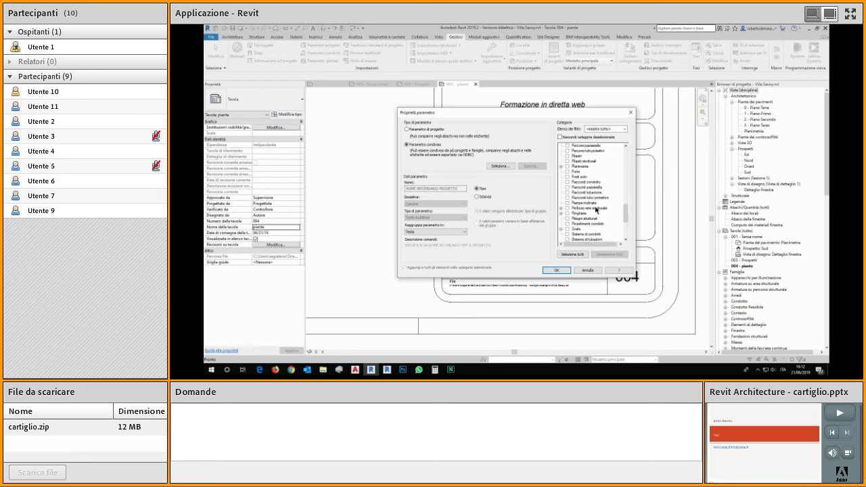
click(625, 129)
click(626, 130)
Step: Switch NOME SECONDARIO PROGETTO back to an Istanza parameter
scroll(594, 189, up, 3)
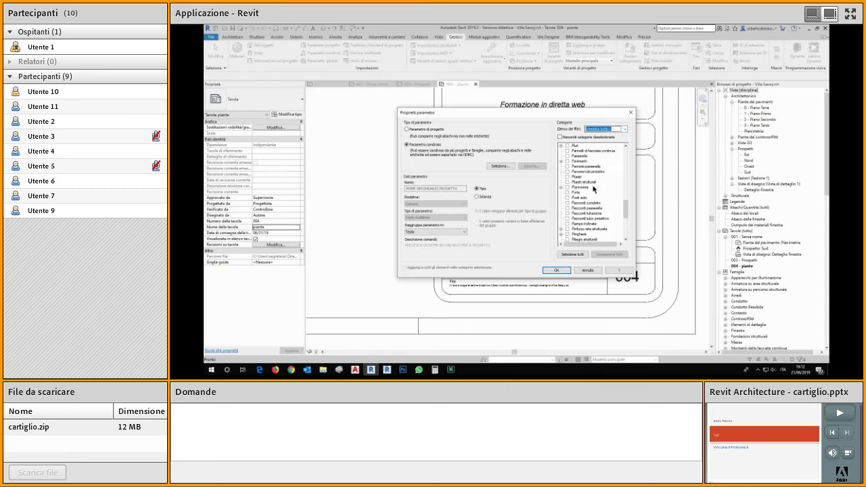
scroll(594, 189, up, 2)
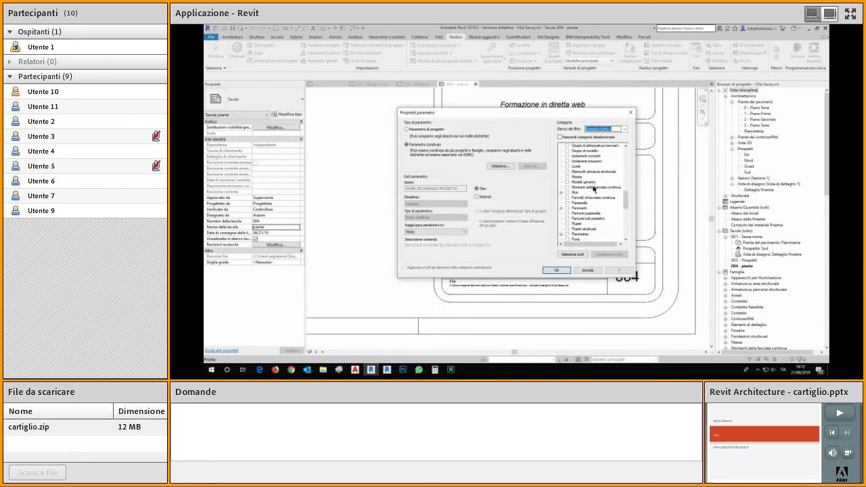
scroll(594, 189, up, 2)
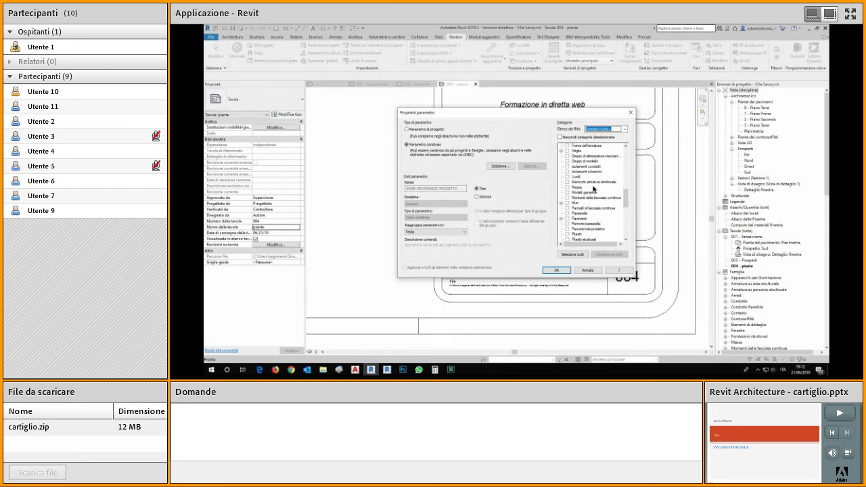
scroll(594, 190, up, 1)
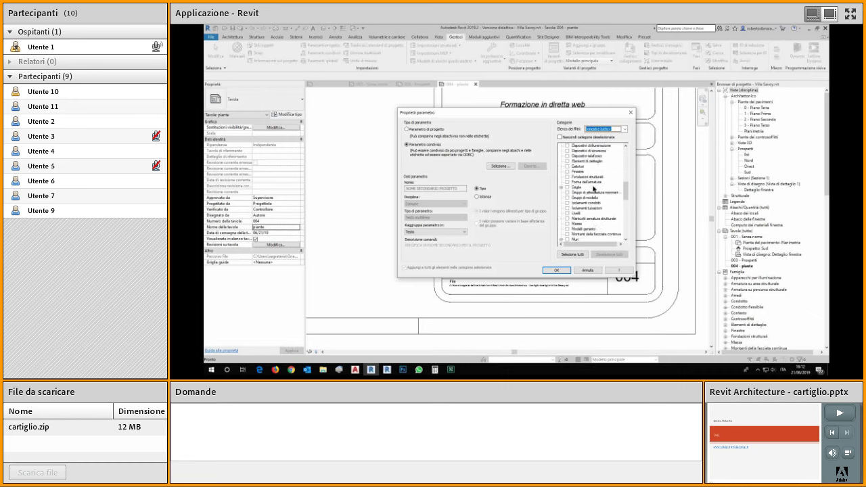
scroll(602, 167, up, 2)
scroll(601, 166, up, 5)
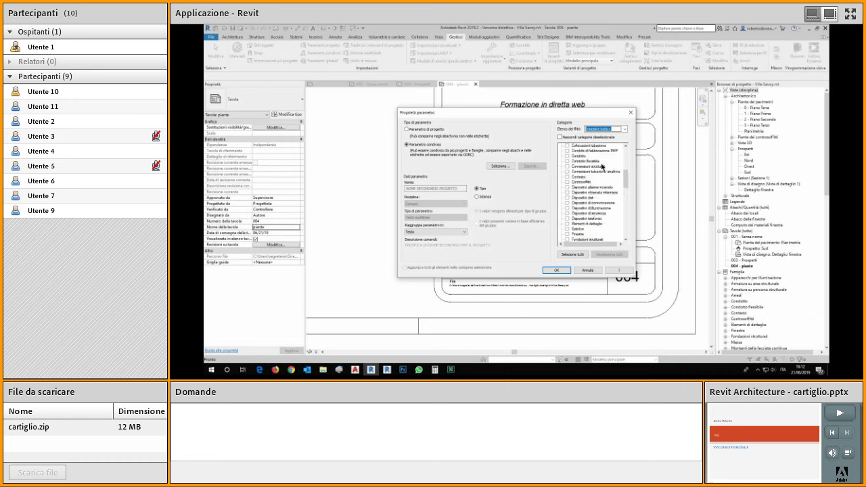
scroll(602, 166, up, 4)
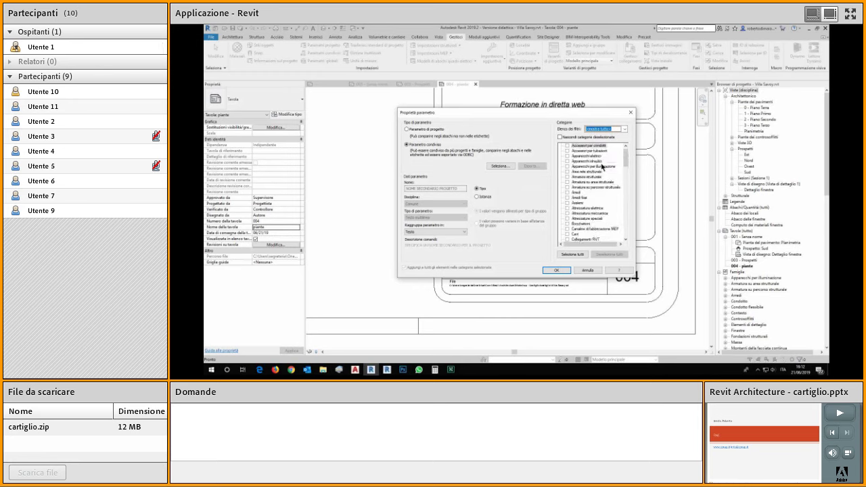
click(477, 196)
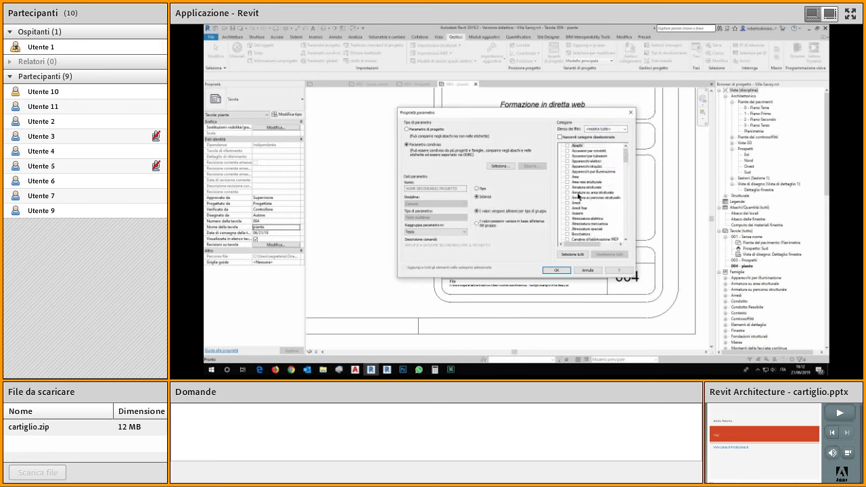
Step: Assign the parameter to the Informazioni sul progetto category
scroll(616, 195, down, 8)
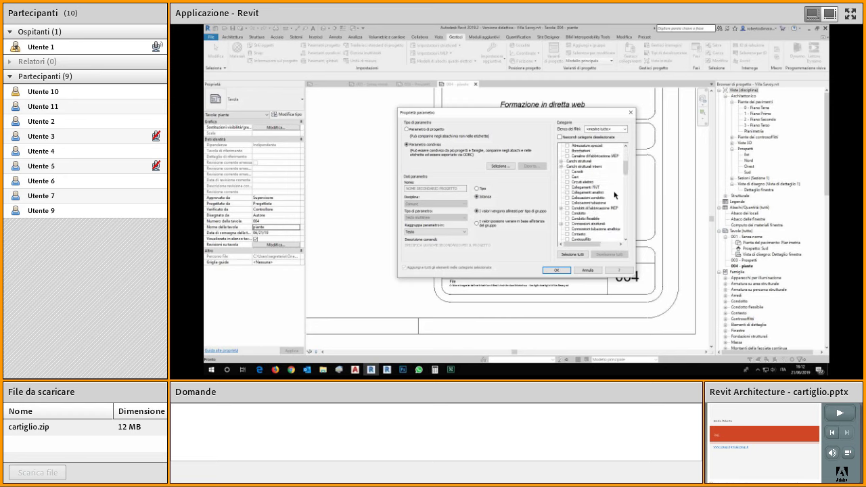
scroll(616, 195, down, 5)
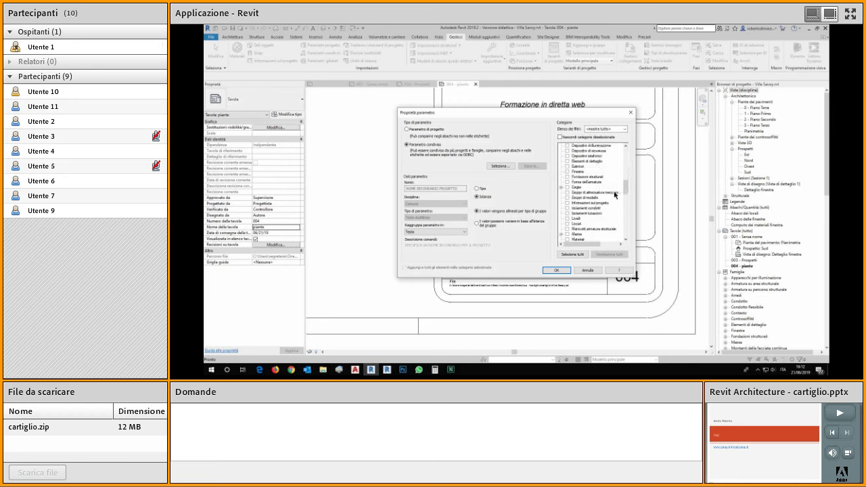
click(595, 203)
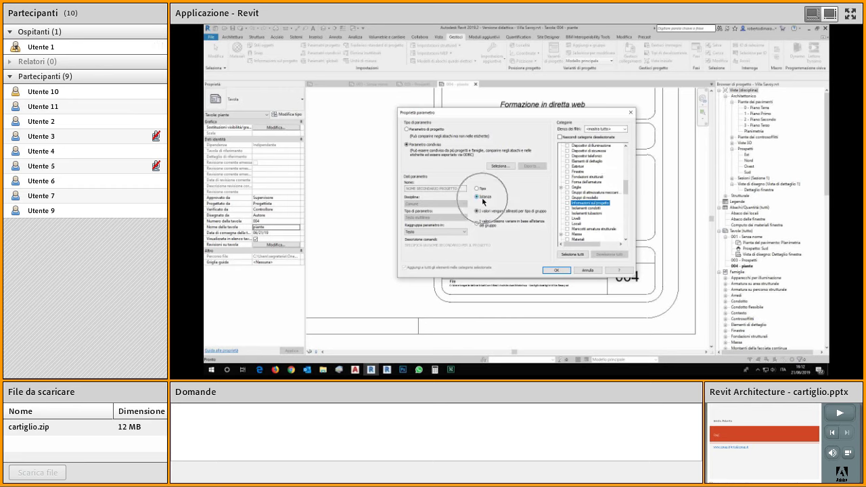
click(568, 203)
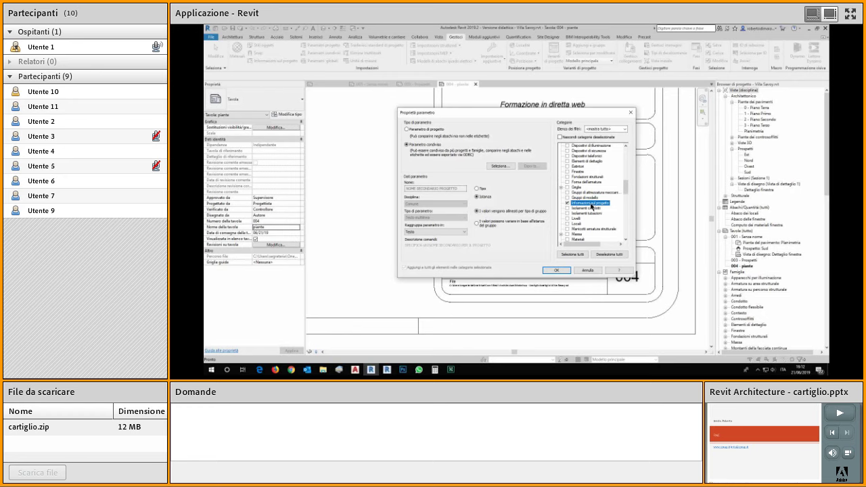
Step: Confirm the new project parameter and open Informazioni sul progetto
click(562, 271)
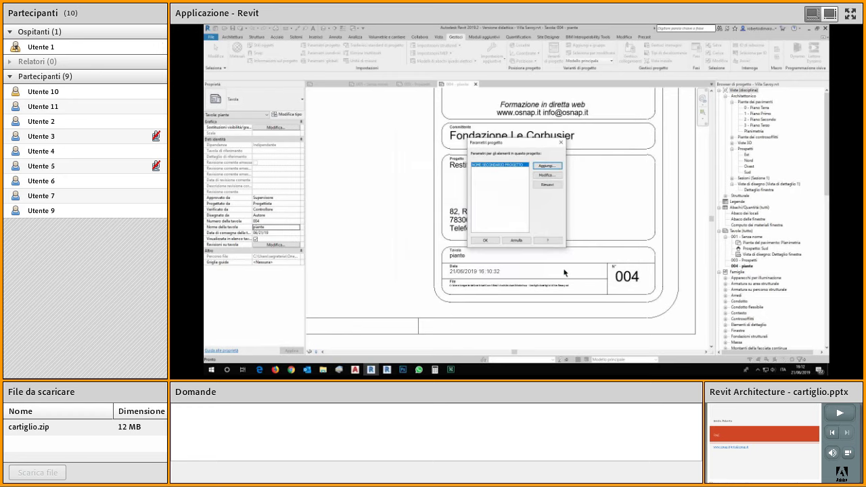
click(485, 240)
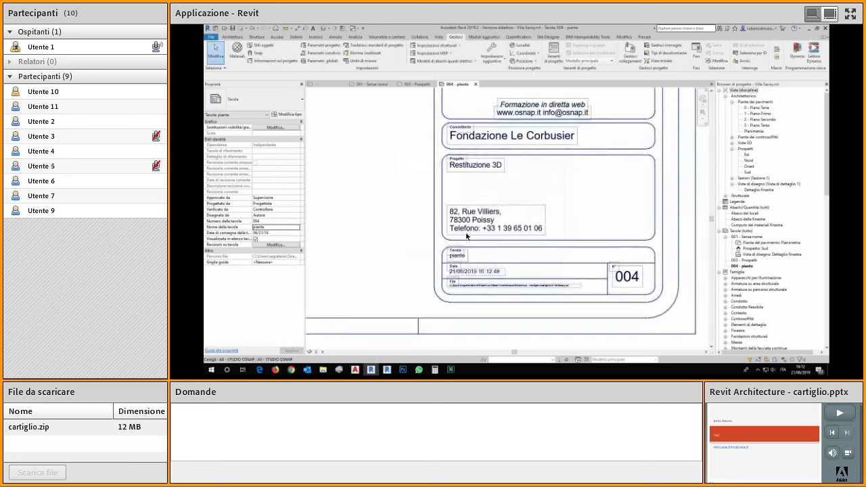
click(274, 60)
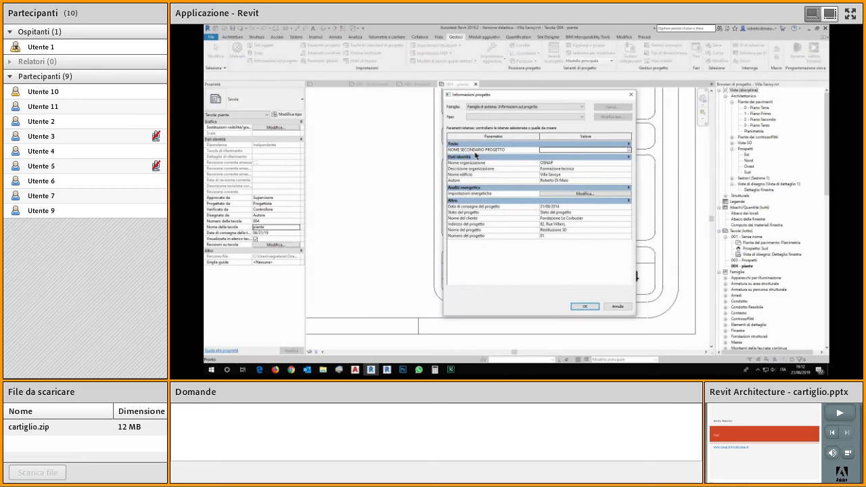
Step: Set NOME SECONDARIO PROGETTO to 'Esempio di ricostruzione 3D' / 'con Revit Architecture' on two lines
click(576, 151)
click(629, 149)
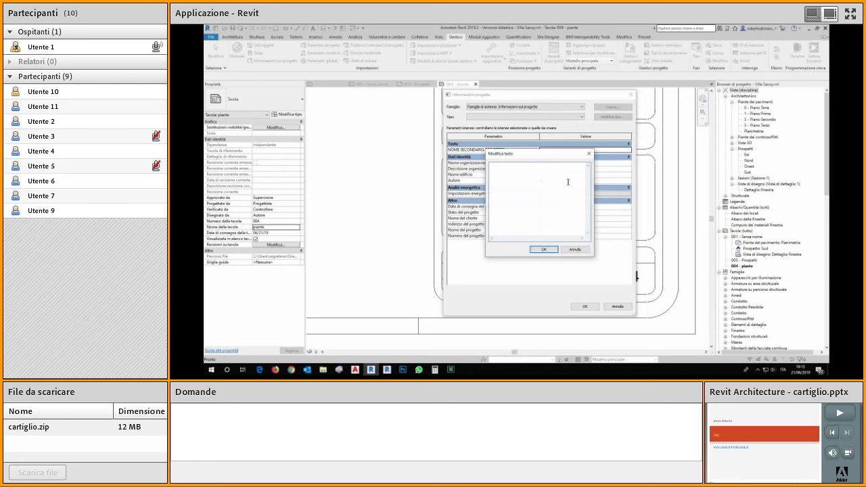
text(ESEMPIO)
key(BackSpace)
key(BackSpace)
key(BackSpace)
key(BackSpace)
key(BackSpace)
key(BackSpace)
text(Esempio di ricostruzione 3D)
key(Return)
text(con Revit Architect)
click(550, 249)
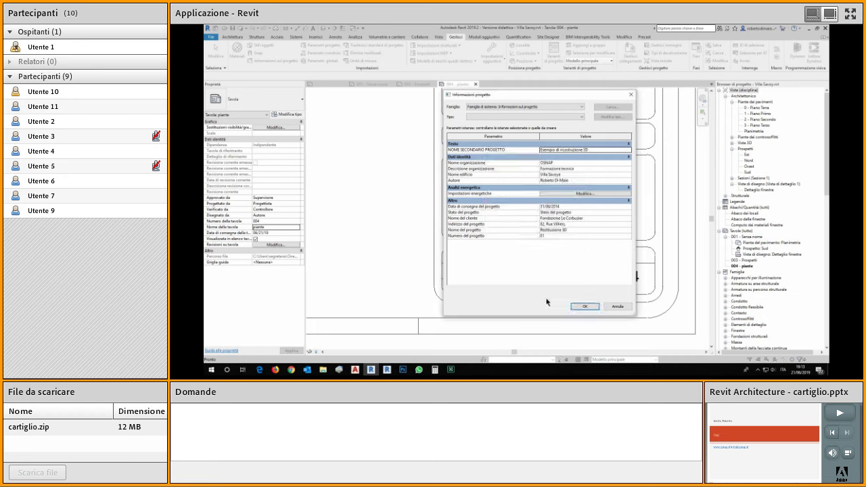
click(586, 306)
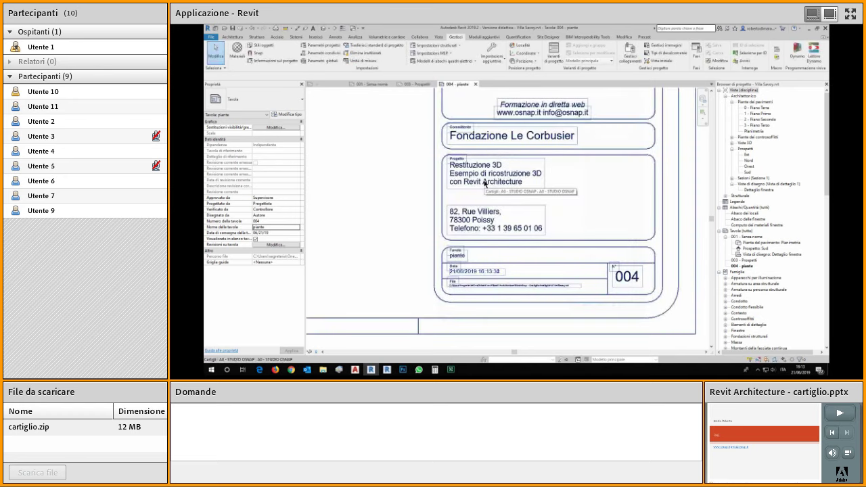
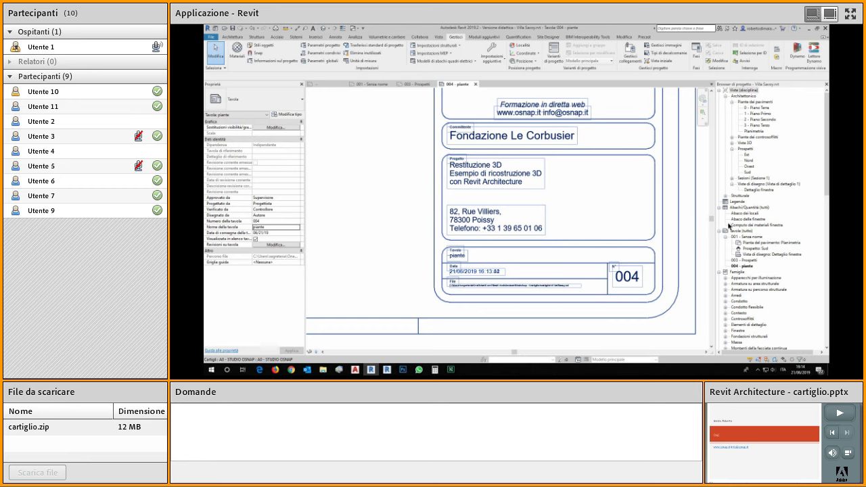
Step: Switch to sheet 003 - Prospetti, close the 004 - piante tab, and zoom to fit the sheet
scroll(434, 186, down, 5)
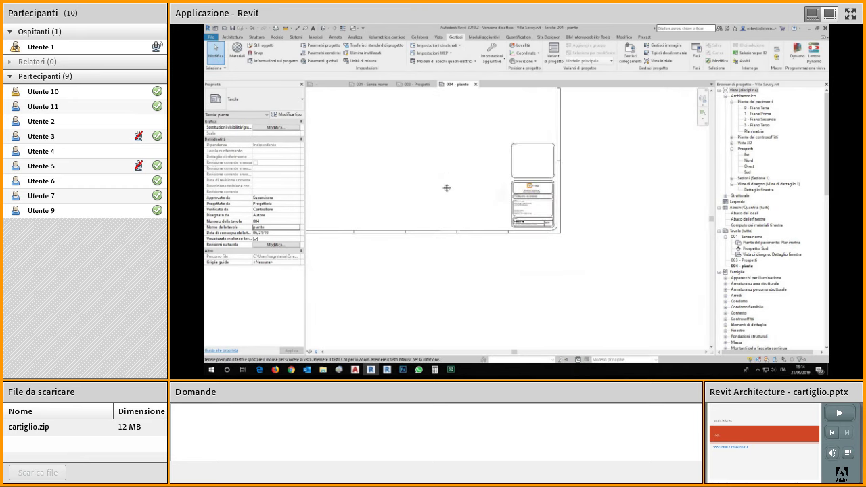
key(z)
key(f)
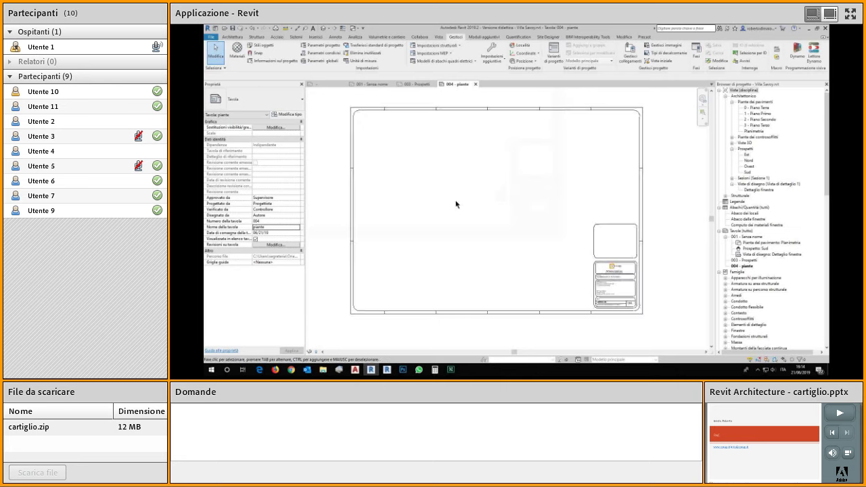
click(419, 84)
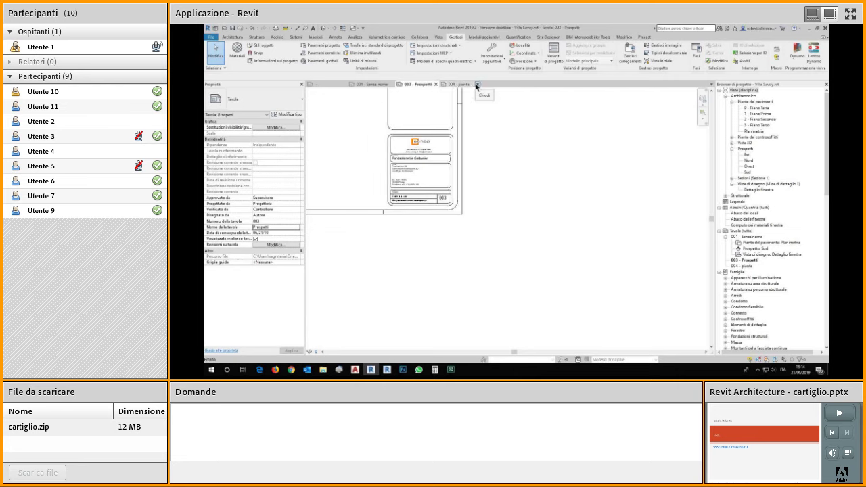
click(477, 84)
key(z)
key(f)
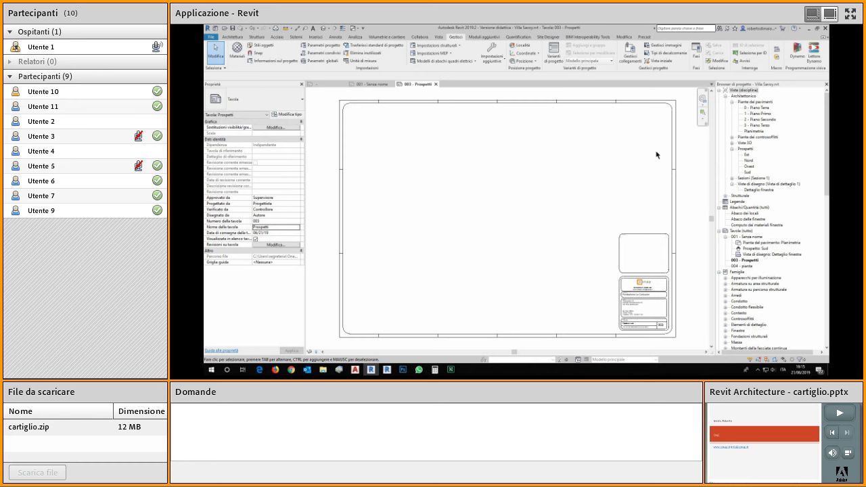
Step: Drag the 0 - Piano Terra plan onto sheet 003, place it, then close inactive views
click(756, 108)
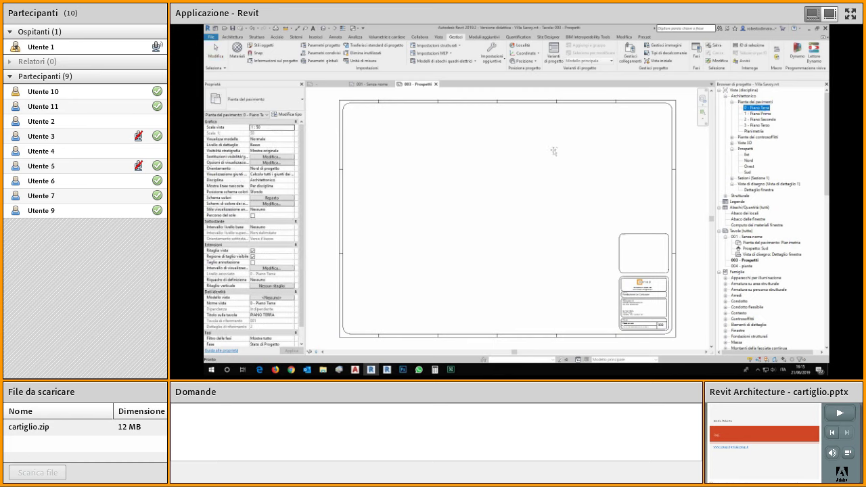
drag(393, 167, 404, 174)
click(447, 210)
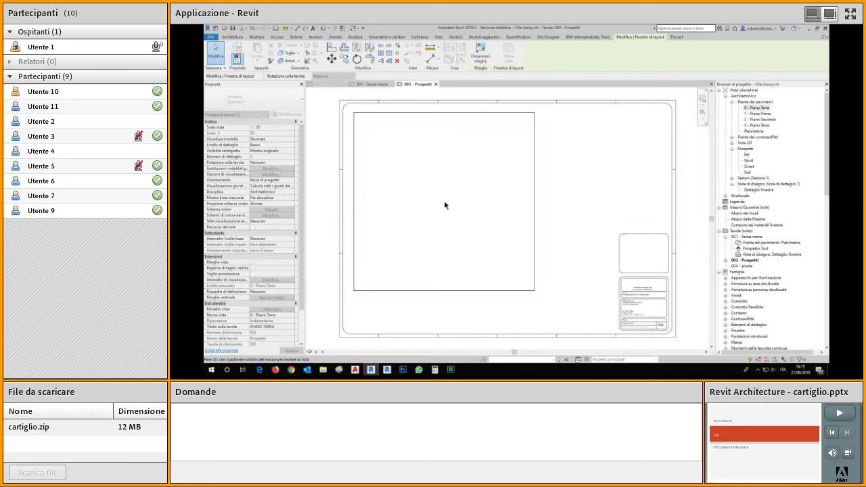
click(445, 205)
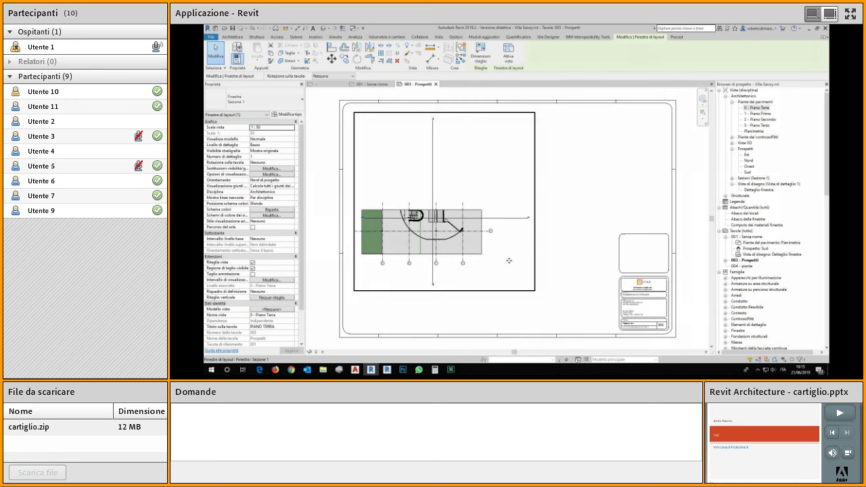
click(438, 37)
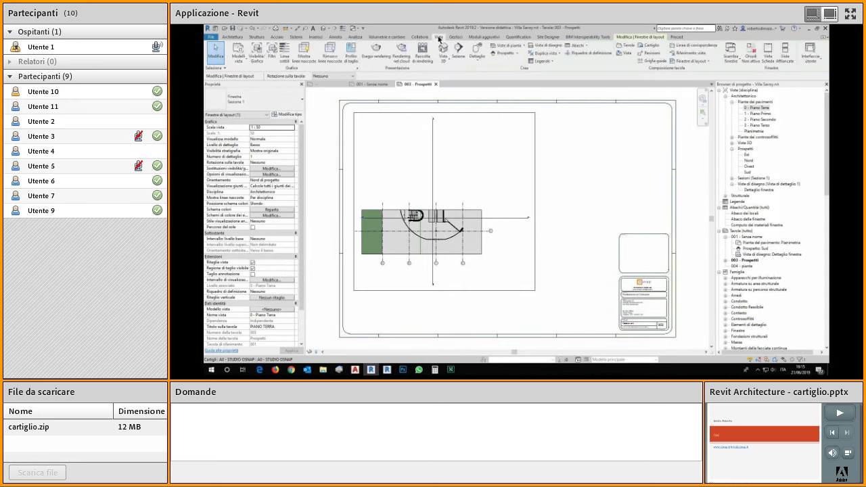
click(752, 49)
Step: Open 0 - Piano Terra and extend its crop region up, right and down
double_click(758, 108)
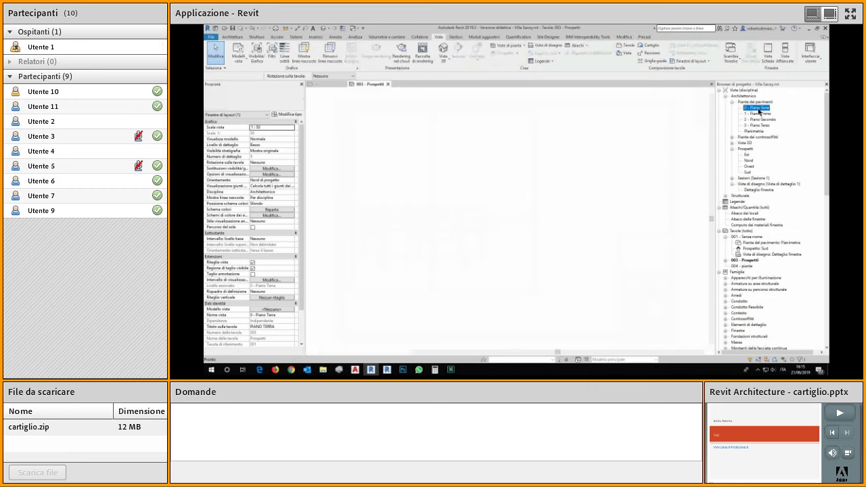
scroll(520, 195, down, 3)
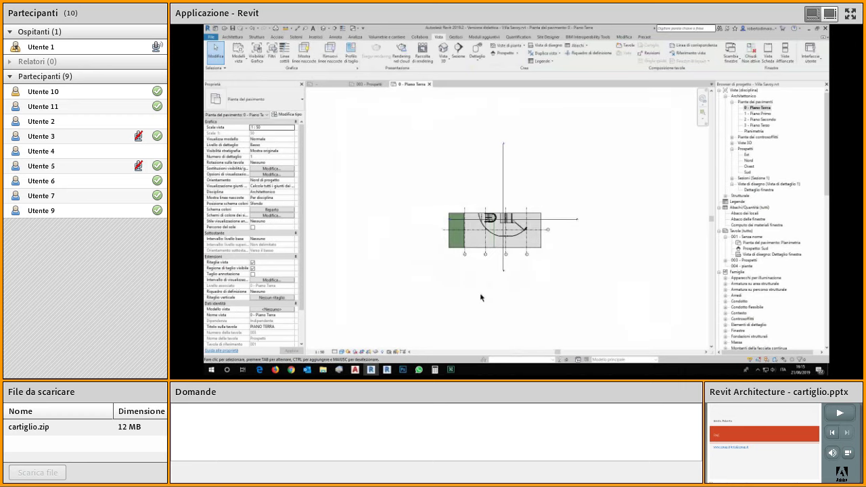
click(499, 215)
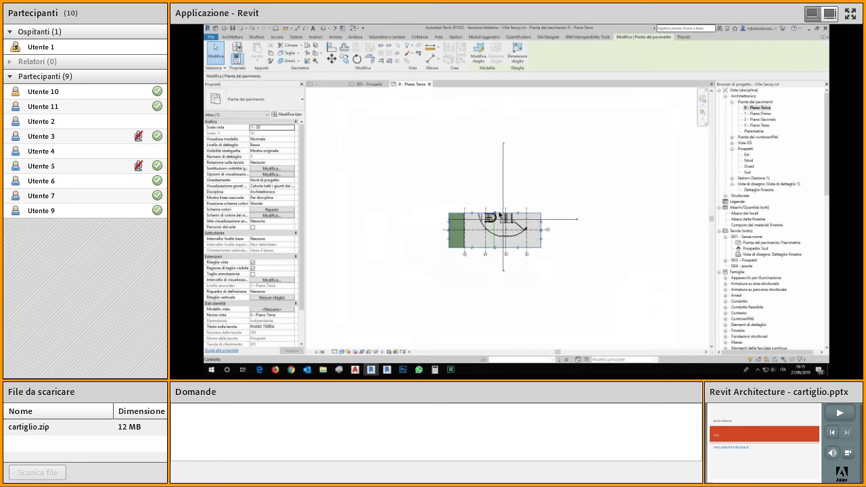
drag(495, 214, 495, 132)
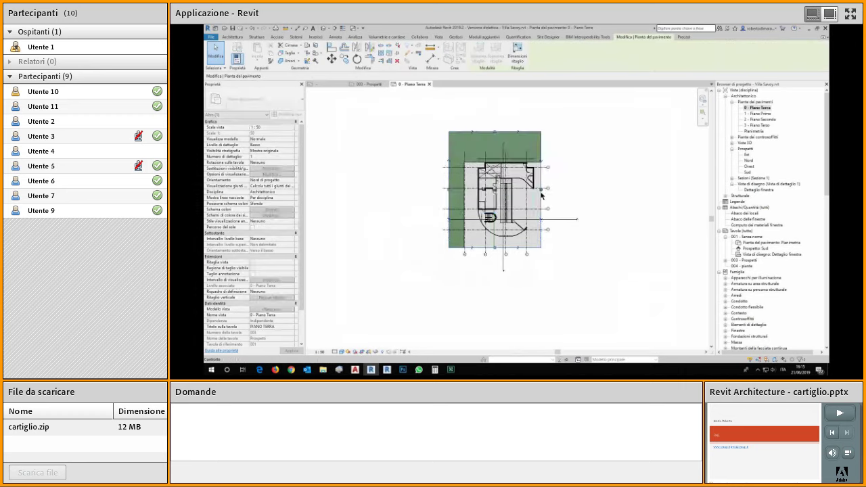
drag(542, 192, 561, 192)
drag(506, 260, 505, 268)
Step: Set the plan to Alto detail level and Hidden Line style, with shadows on
scroll(629, 270, up, 1)
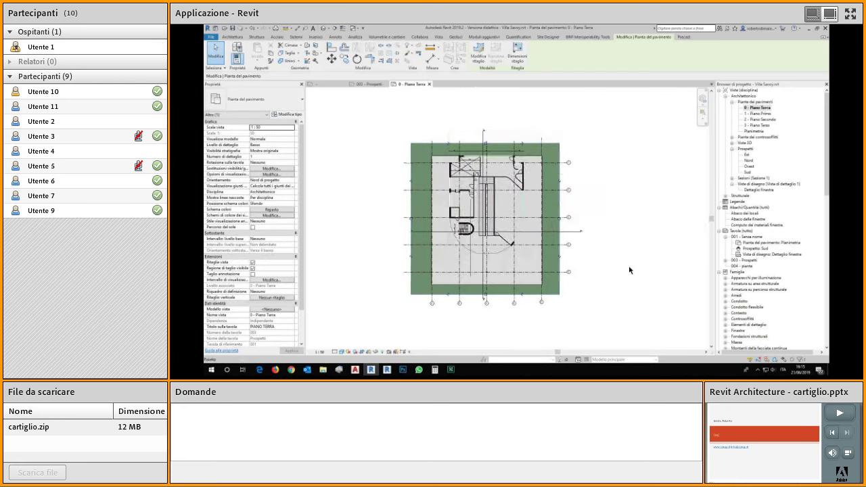
click(335, 352)
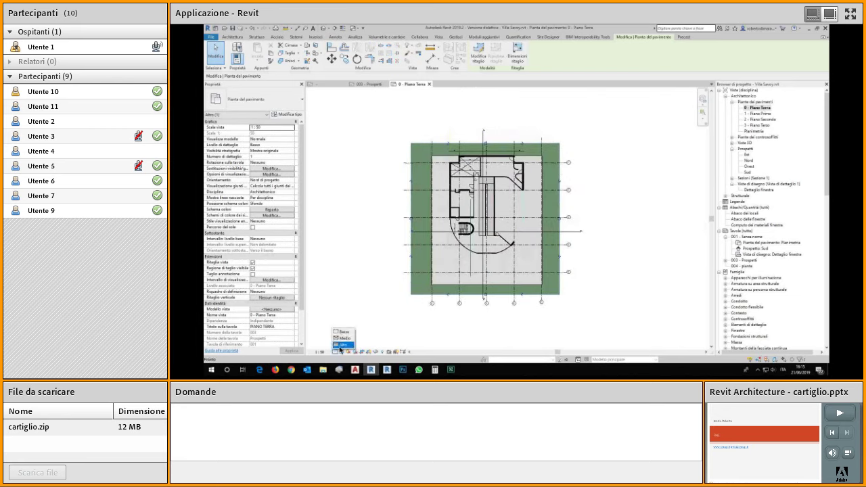
click(344, 345)
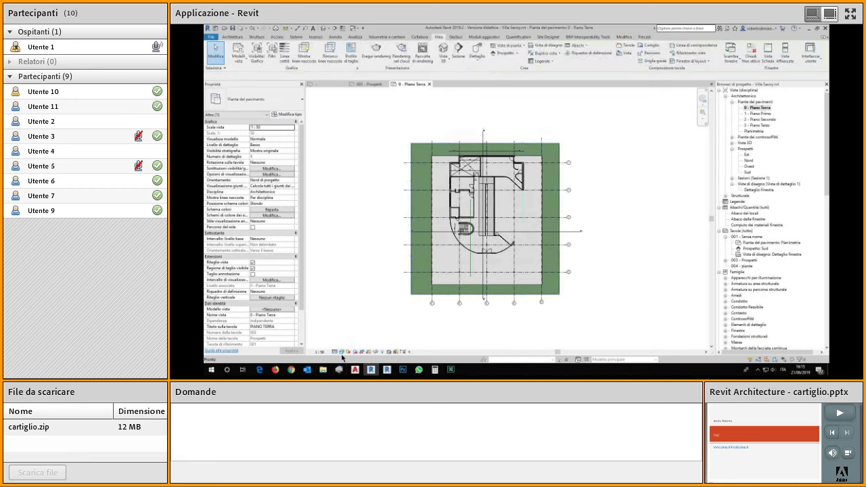
click(343, 353)
click(355, 319)
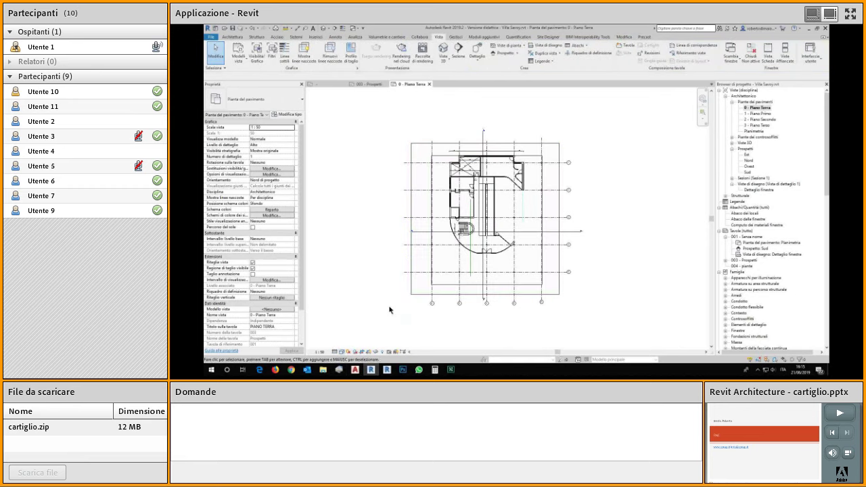
click(354, 352)
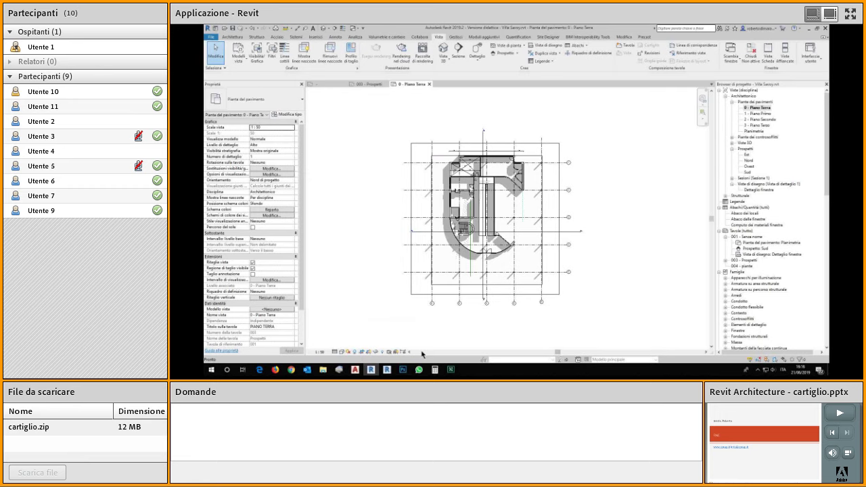
Step: Toggle crop region visibility and cropping, leaving cropping on, then return to sheet 003
click(364, 352)
click(364, 353)
click(369, 352)
click(370, 352)
click(369, 352)
click(370, 352)
click(362, 352)
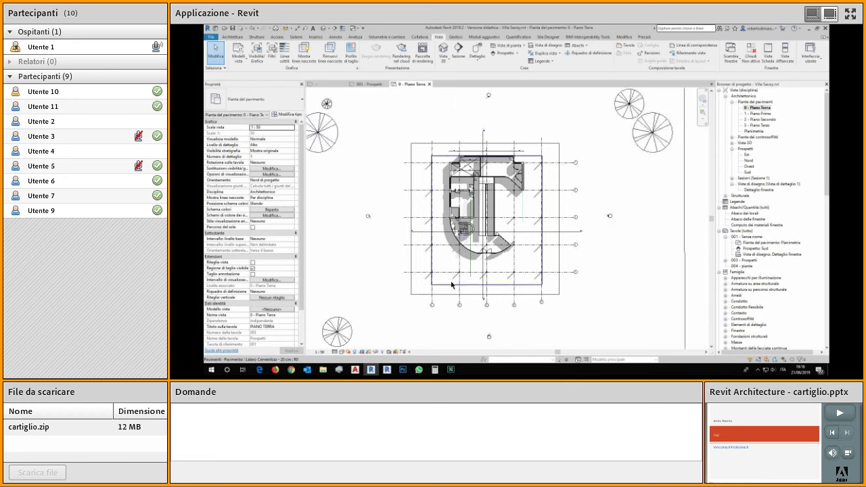
scroll(454, 283, down, 2)
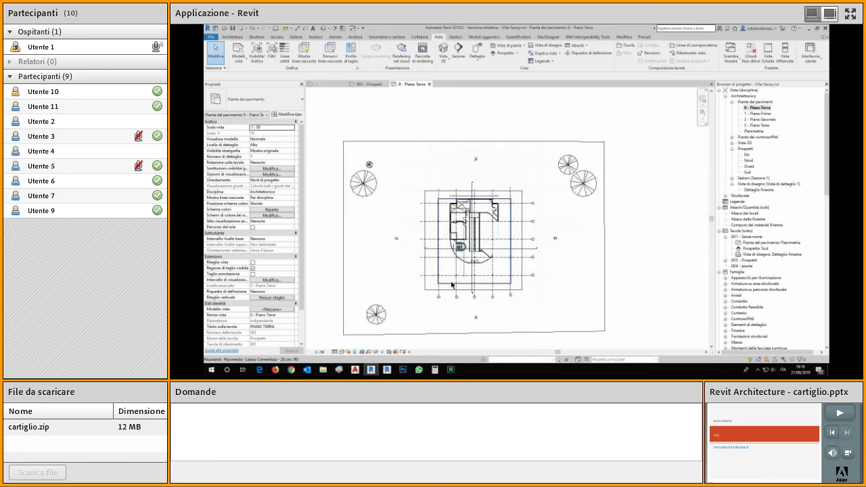
click(363, 352)
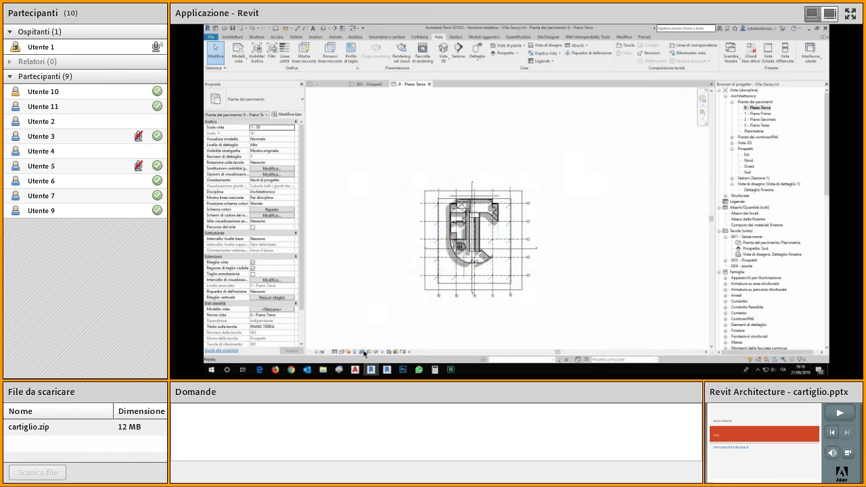
click(363, 352)
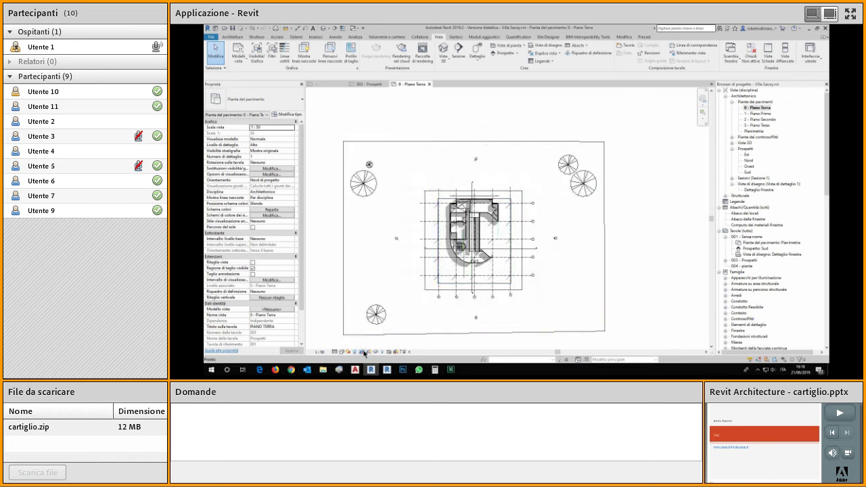
click(363, 352)
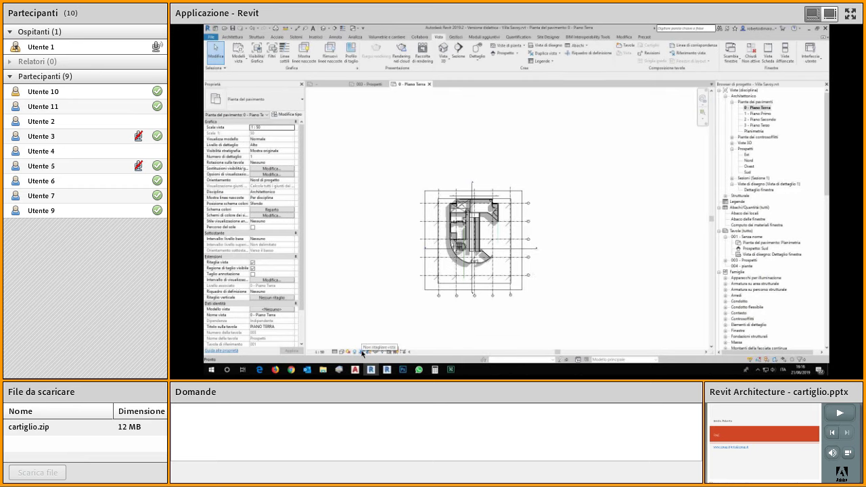
click(376, 84)
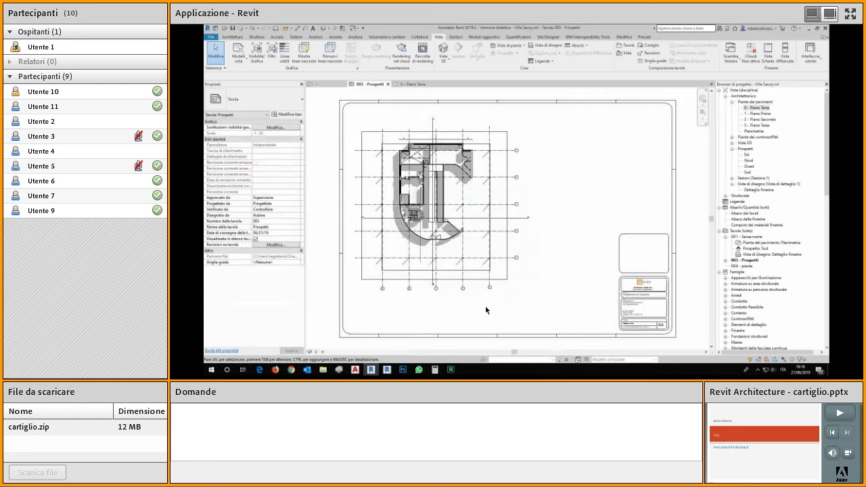
Step: Activate the floor plan viewport and set its view scale to 1:100
double_click(503, 269)
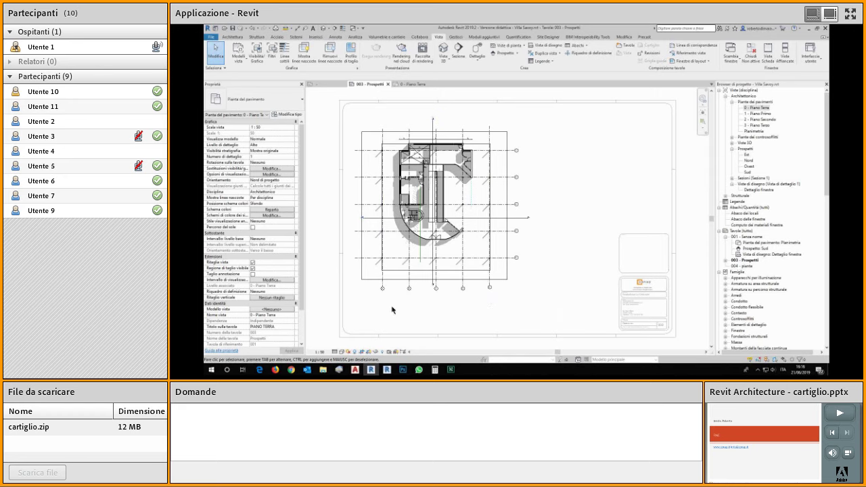
click(321, 352)
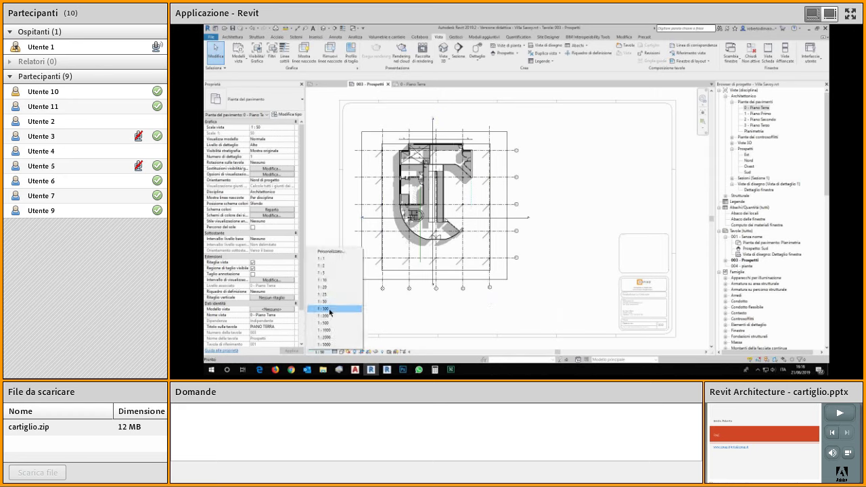
click(329, 306)
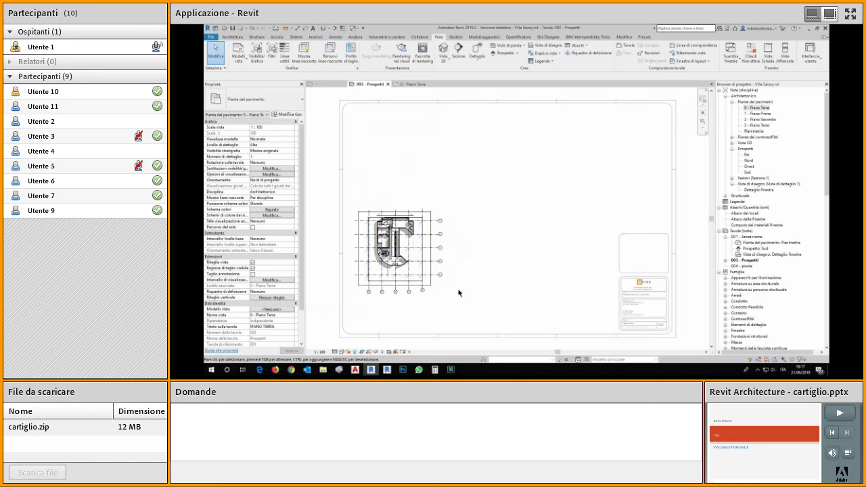
key(Escape)
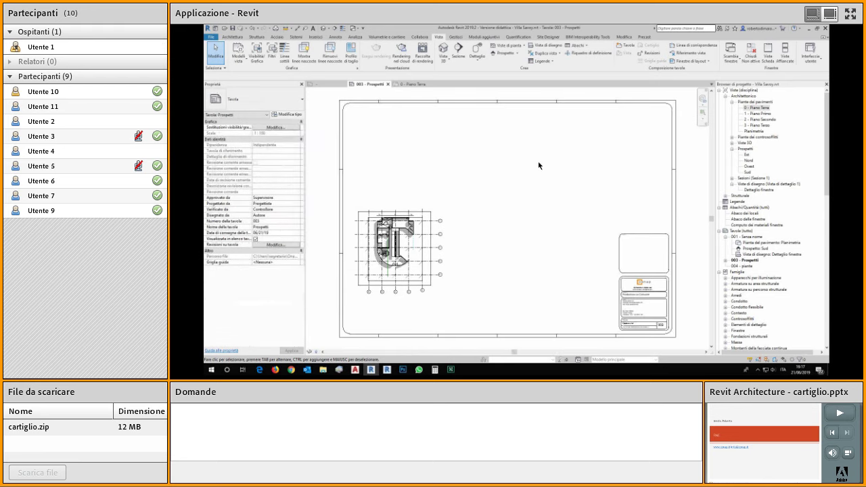
Step: Move the 0 - Piano Terra viewport to the sheet's top-left corner
click(539, 166)
click(440, 210)
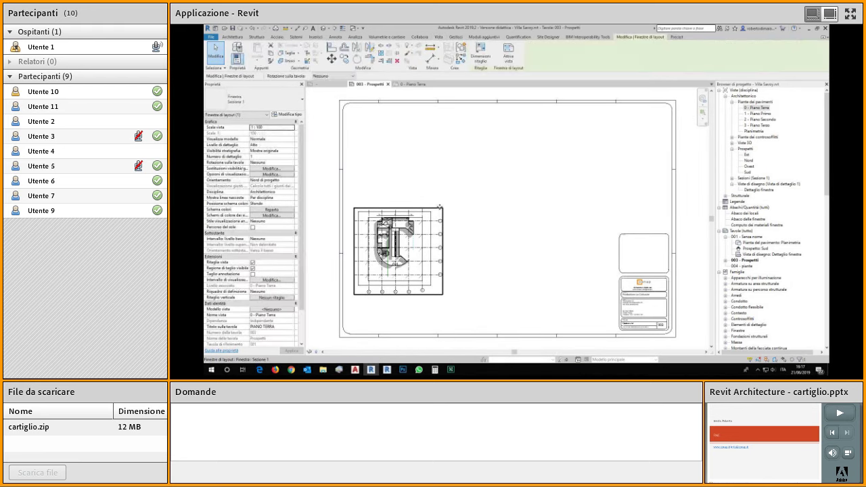
click(404, 130)
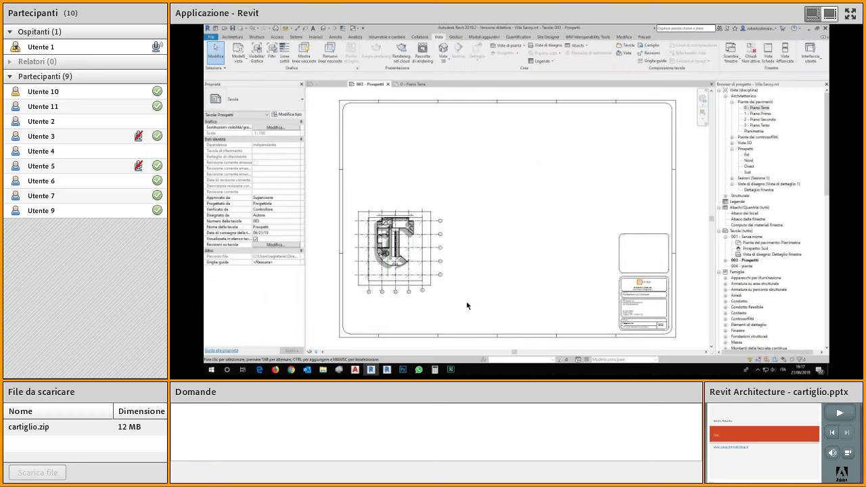
drag(433, 293, 423, 188)
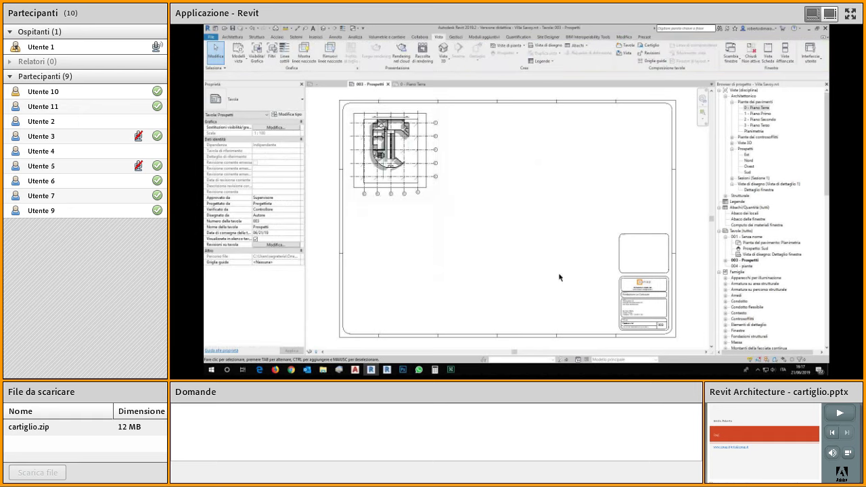
scroll(646, 315, up, 4)
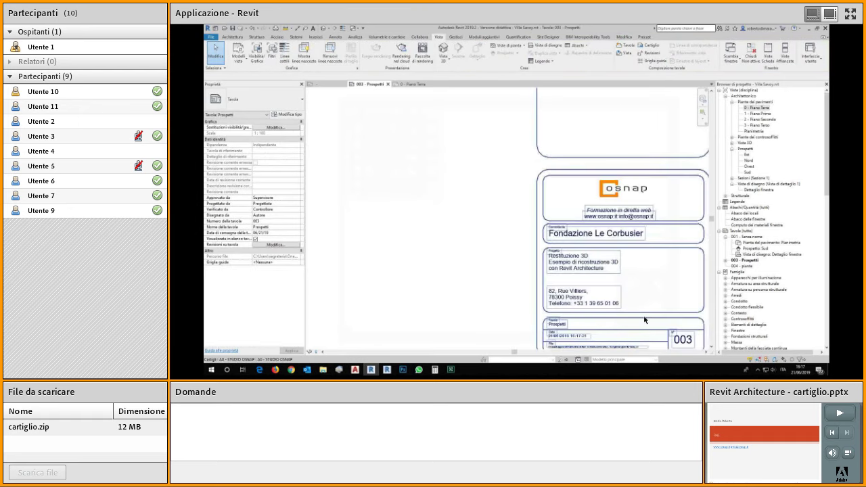
middle_drag(644, 316, 638, 267)
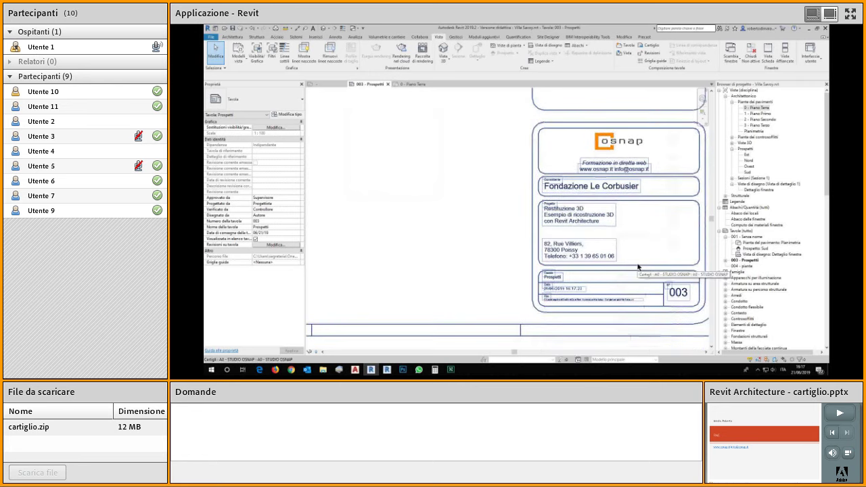
scroll(502, 246, down, 2)
scroll(422, 204, up, 3)
middle_drag(422, 203, 620, 267)
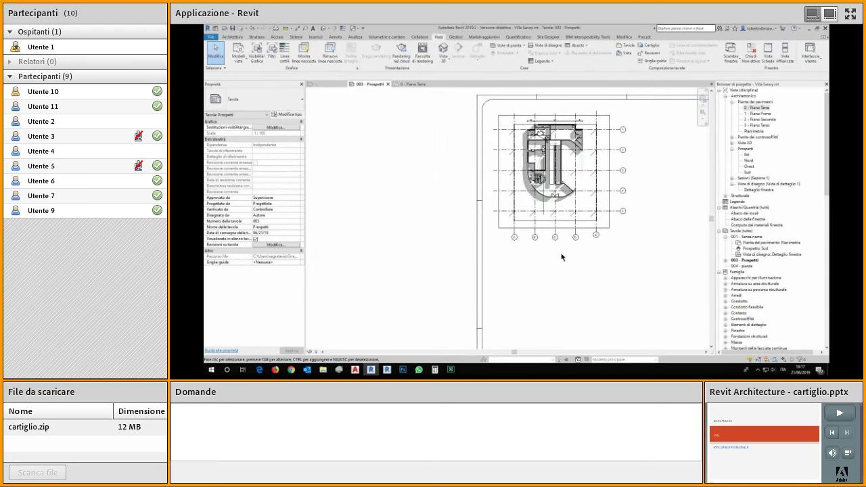
click(548, 230)
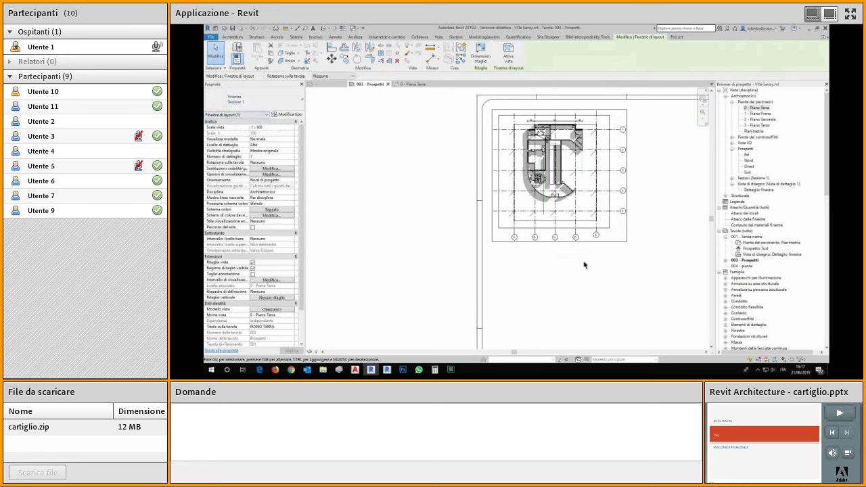
middle_drag(616, 257, 487, 267)
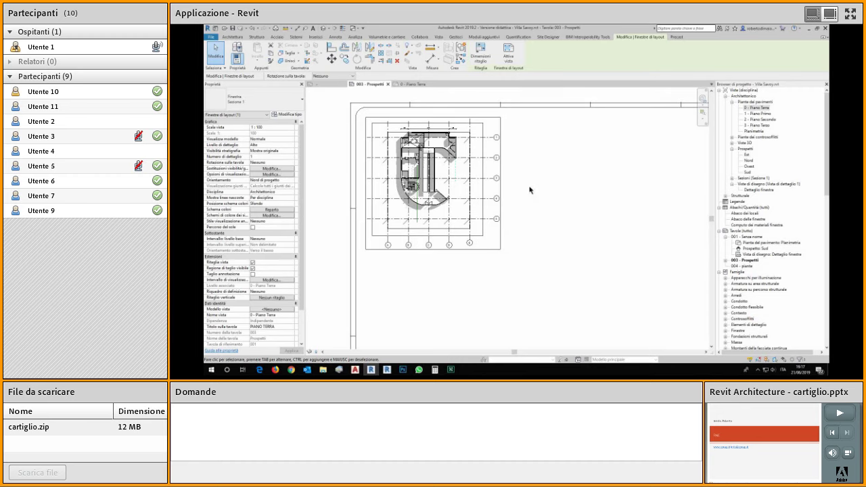
scroll(533, 254, down, 4)
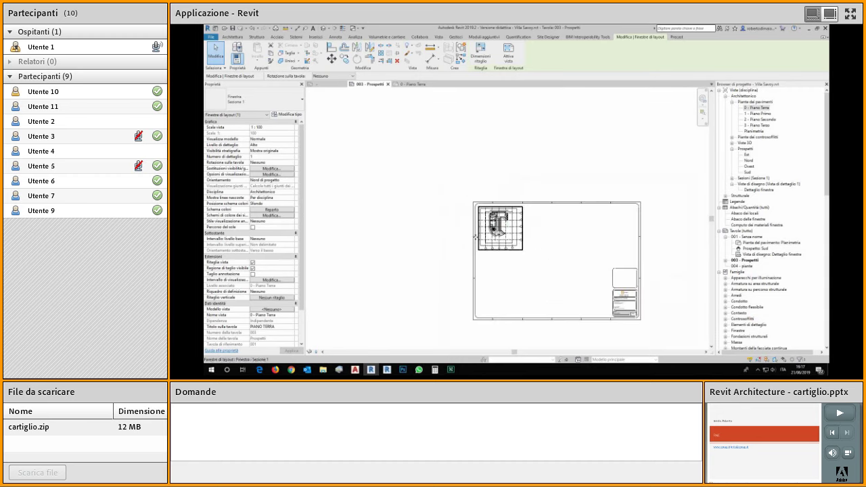
scroll(553, 243, up, 1)
Step: Place 1 - Piano Primo below the ground floor plan on sheet 003, then open its view
click(757, 114)
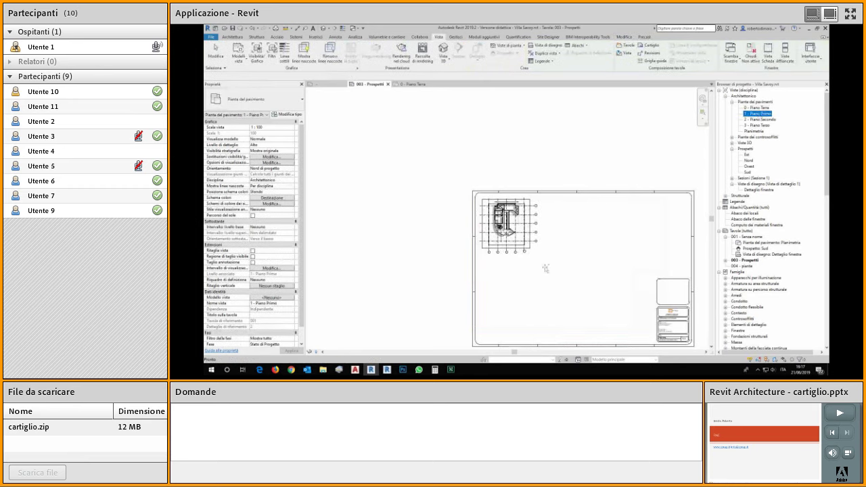
drag(521, 280, 517, 285)
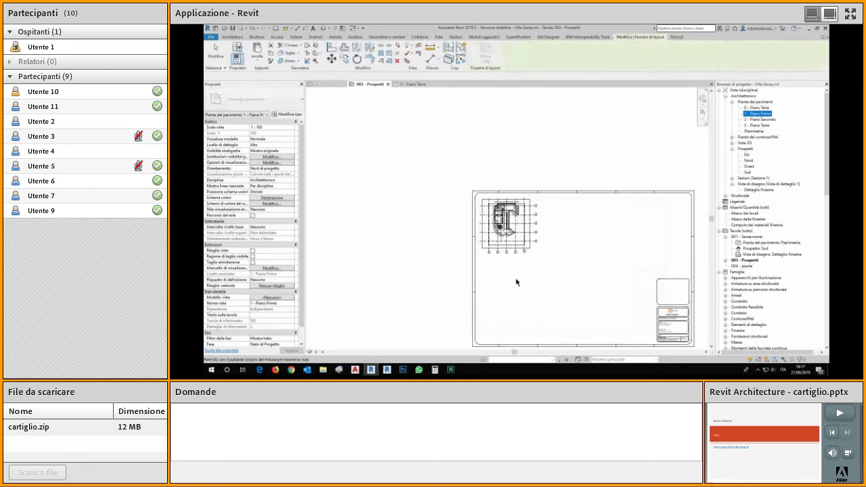
click(516, 299)
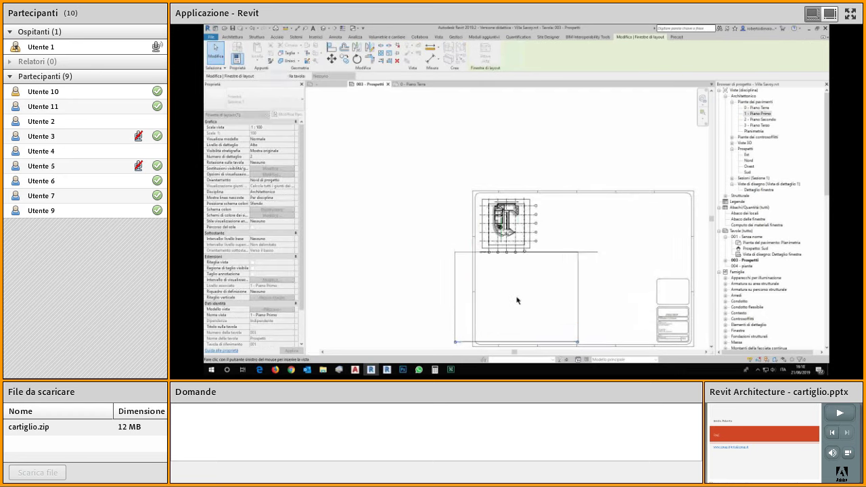
middle_drag(623, 291, 576, 264)
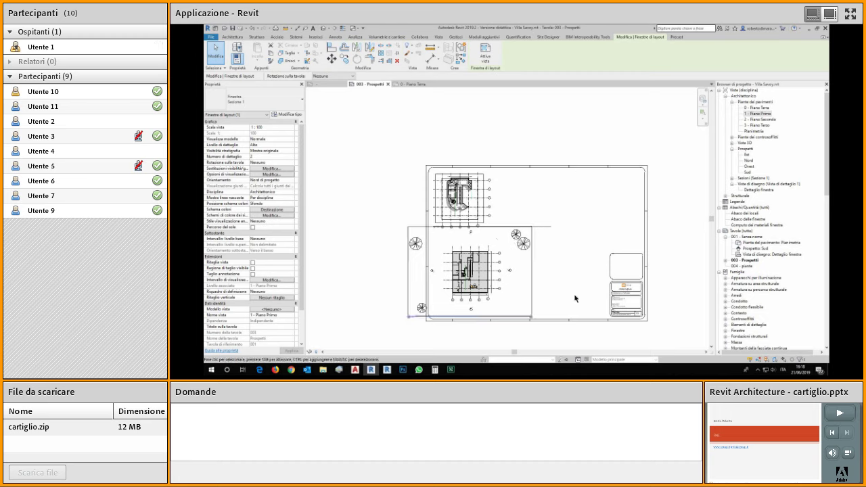
double_click(760, 114)
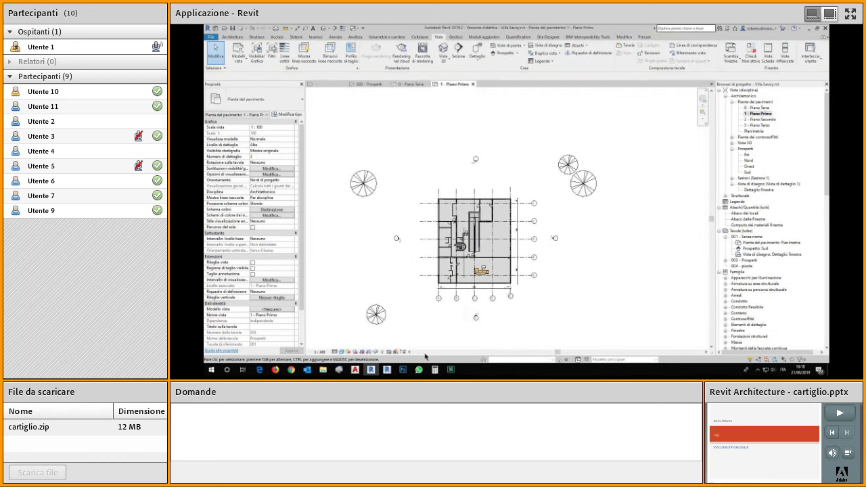
Step: Give the Piano Primo plan Hidden Line style and shadows, and show its crop region
click(343, 352)
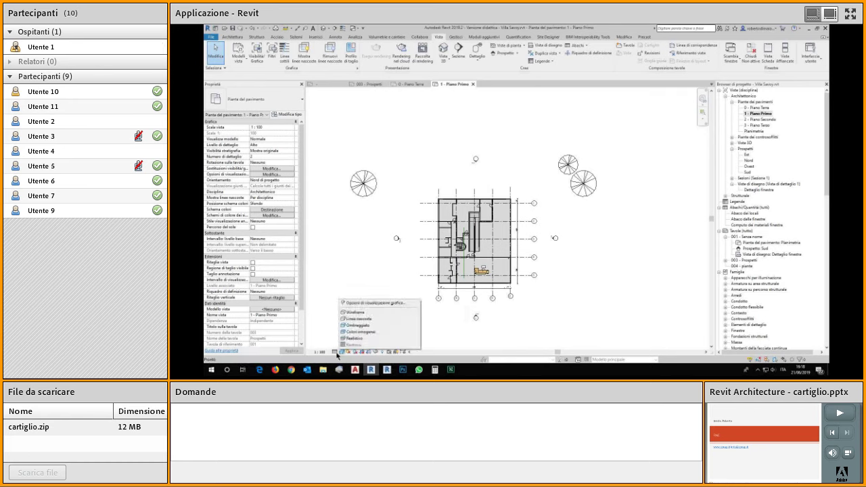
click(355, 319)
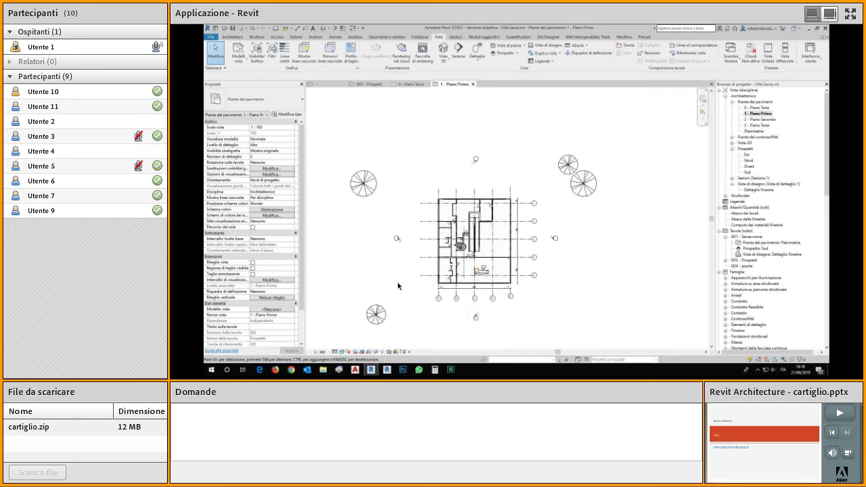
click(355, 353)
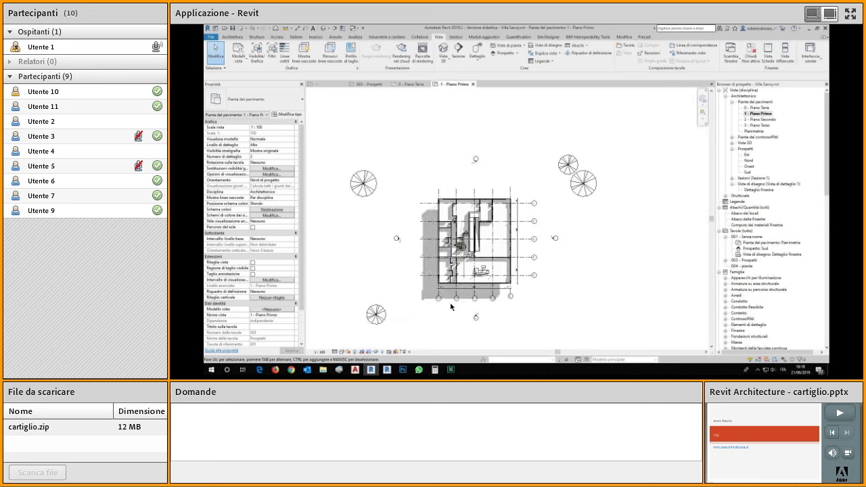
click(363, 353)
click(369, 351)
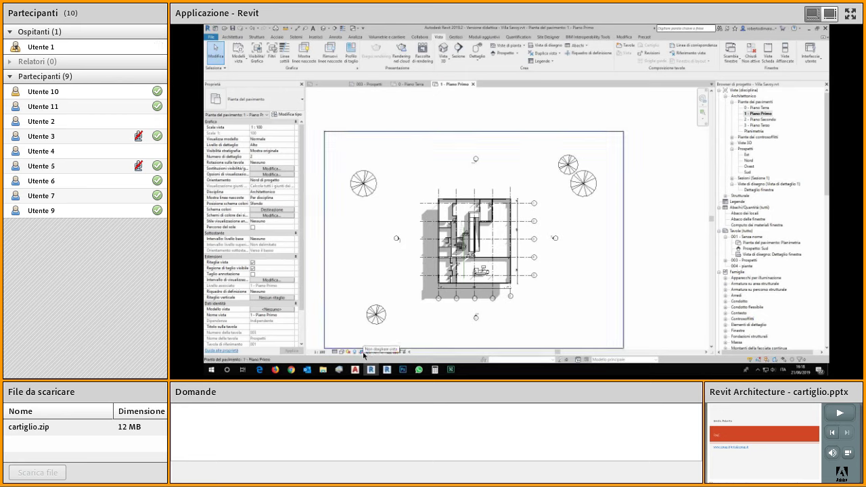
click(363, 352)
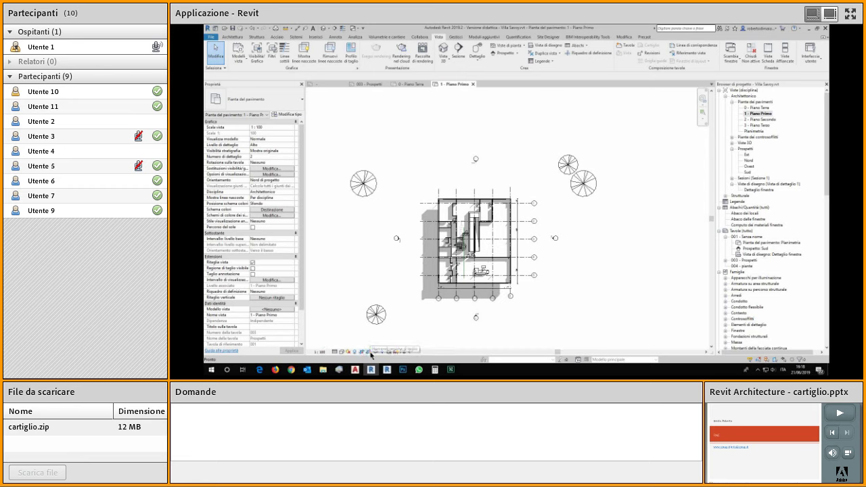
click(371, 352)
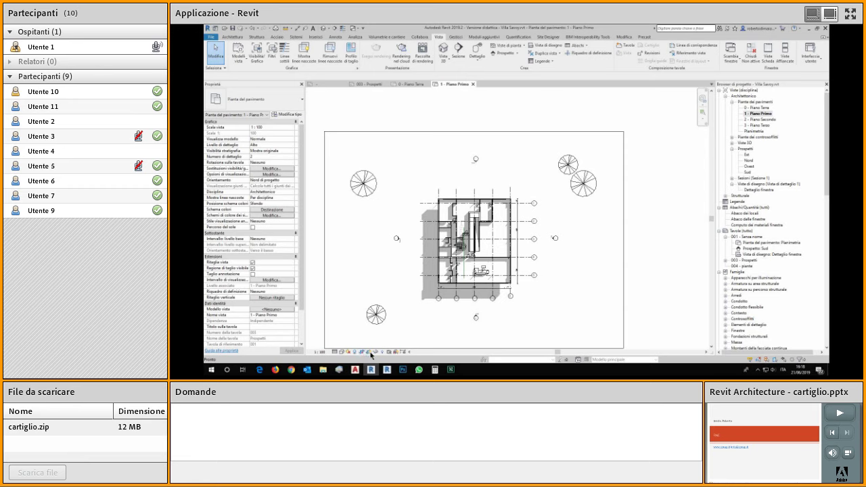
Step: Pull all four crop edges in tightly around the building and enter Edit Crop
middle_drag(540, 285, 551, 267)
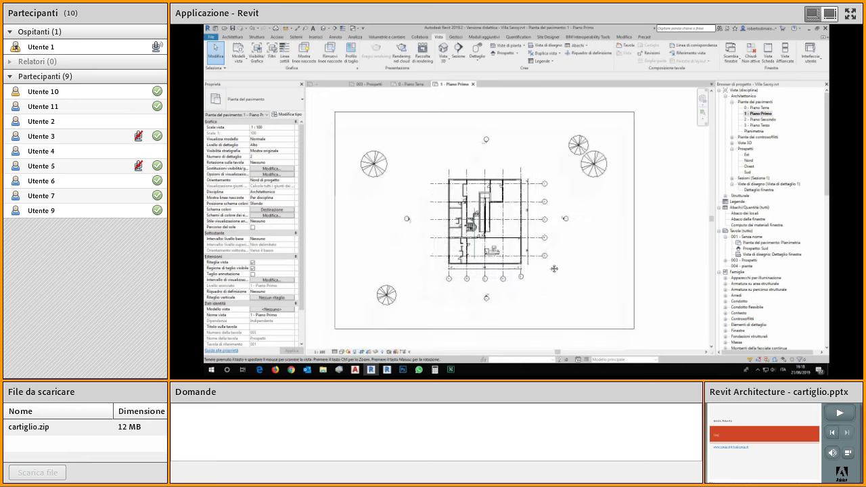
click(542, 332)
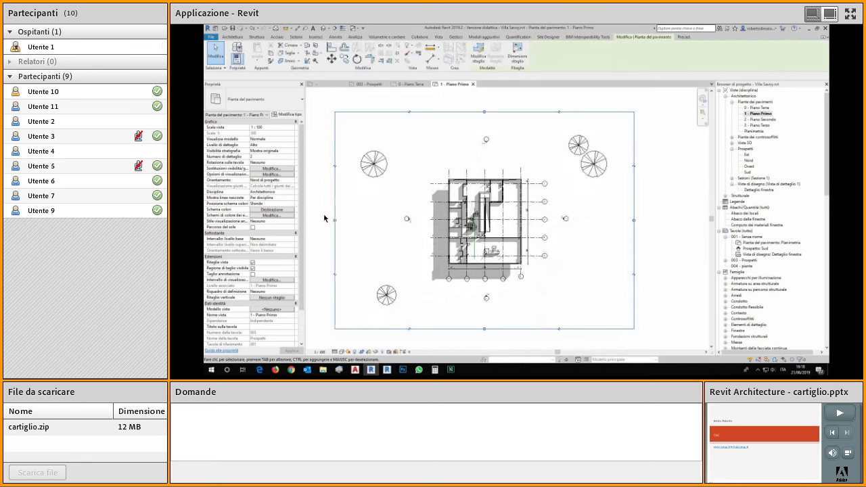
drag(335, 218, 416, 220)
drag(634, 220, 557, 220)
drag(487, 329, 486, 304)
drag(486, 112, 487, 149)
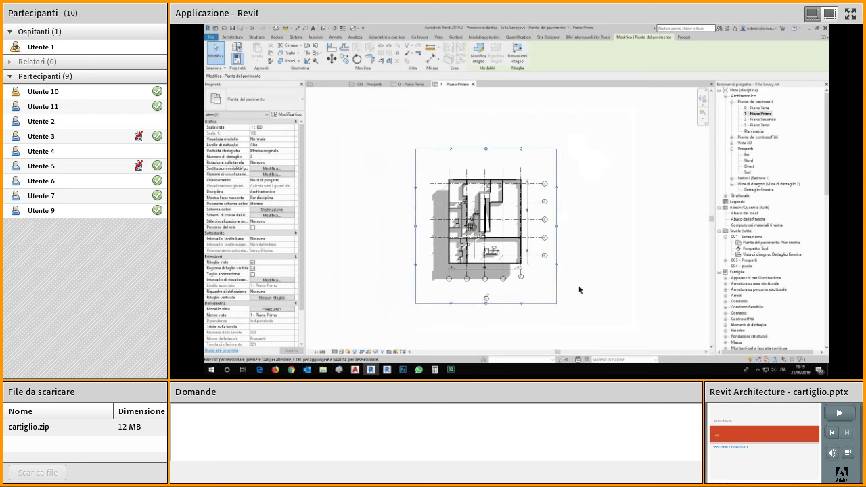
drag(502, 316, 496, 293)
key(Escape)
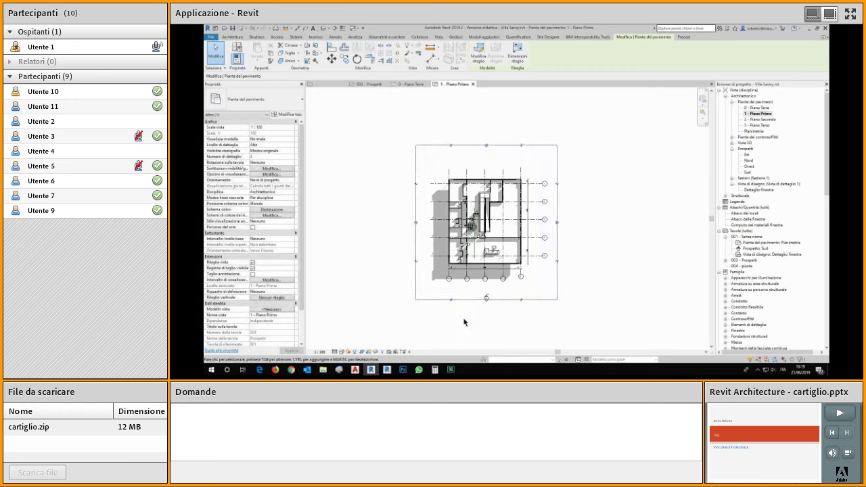
click(477, 57)
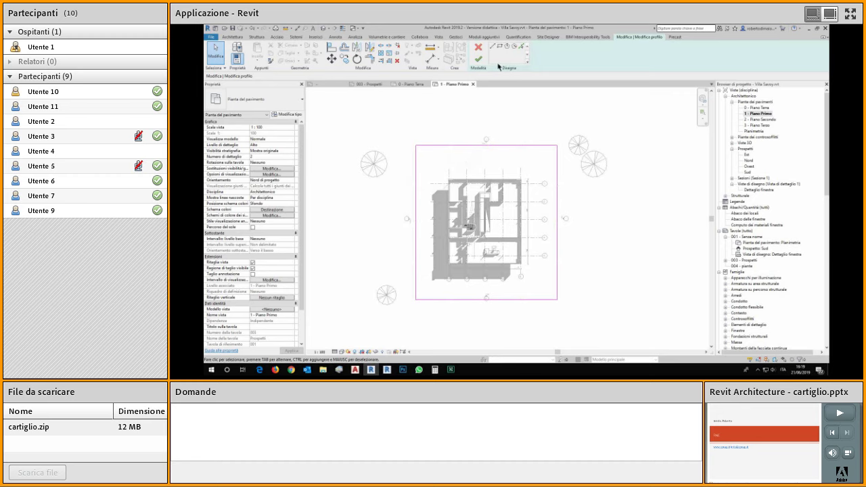
Step: Sketch a diagonal line across the crop's corner, trim the boundary, and finish the crop edit
click(501, 143)
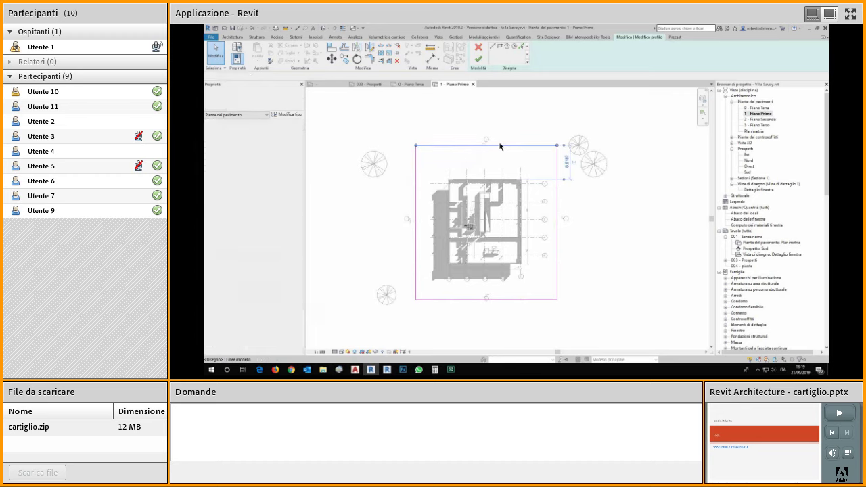
key(Escape)
click(498, 48)
click(417, 146)
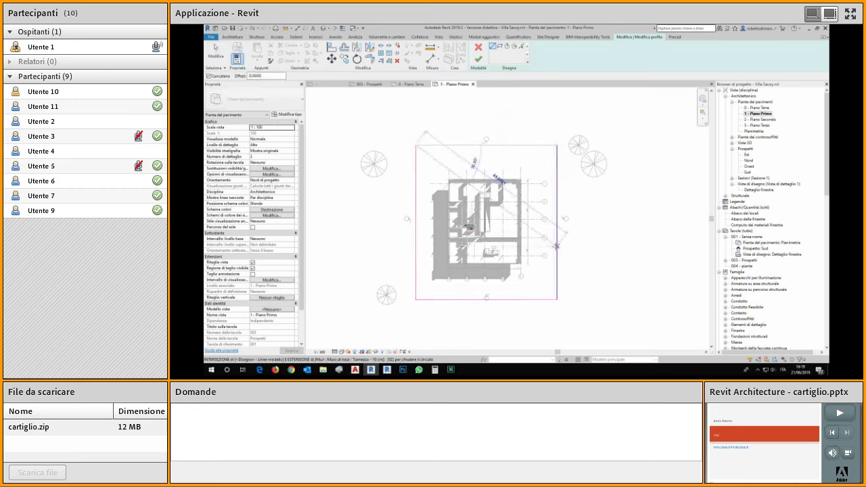
click(556, 246)
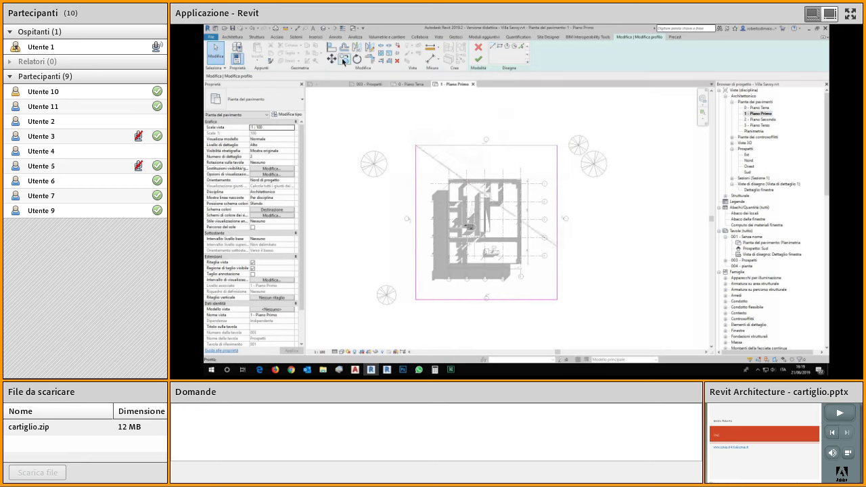
key(Escape)
key(t)
key(r)
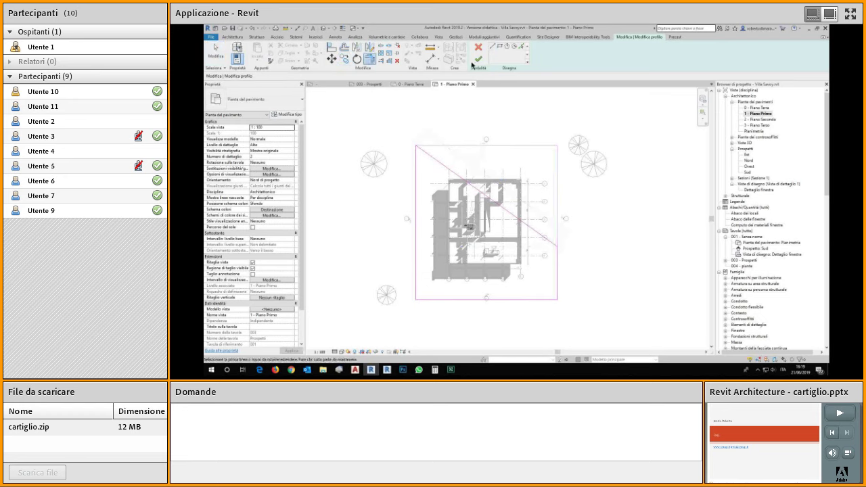
click(478, 59)
Step: Select the crop region and reset it to a plain rectangle
click(593, 282)
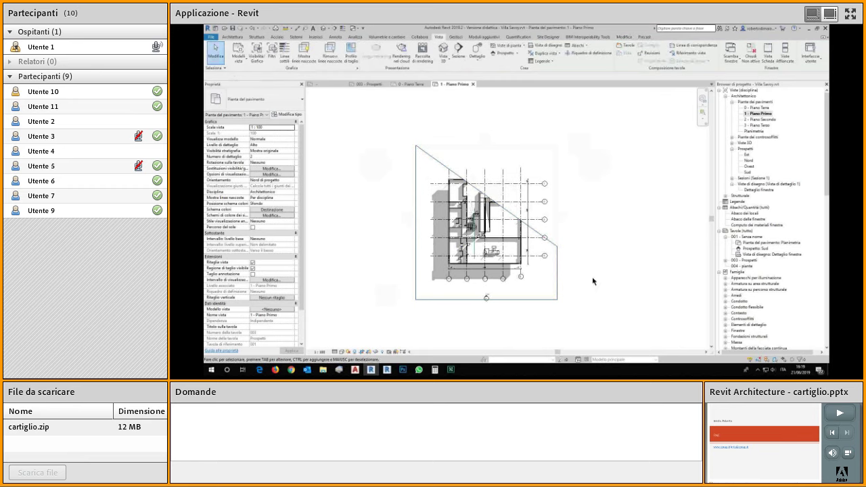
click(554, 246)
click(496, 58)
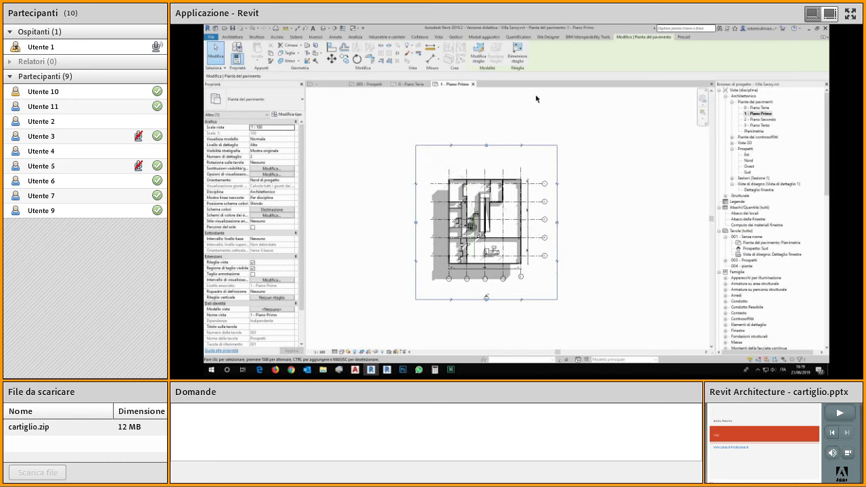
Step: Size the crop region to 300 mm width and 300 mm height, then deselect it
click(519, 58)
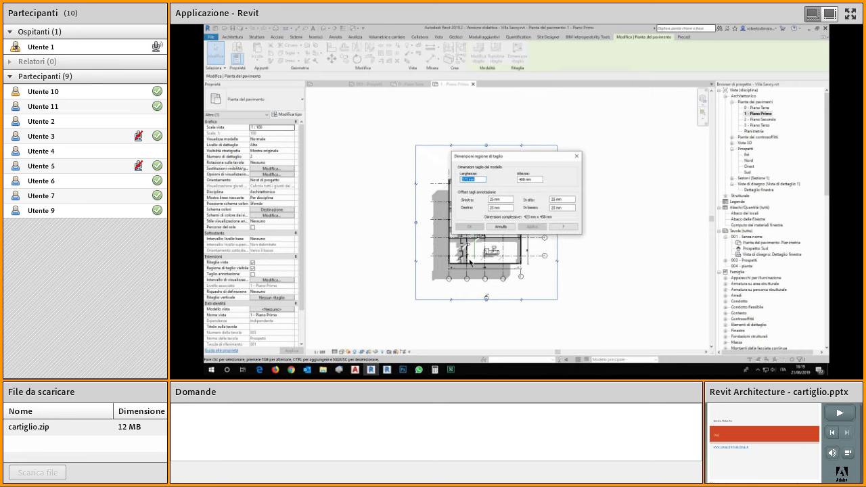
text(300)
key(Tab)
text(300)
click(534, 230)
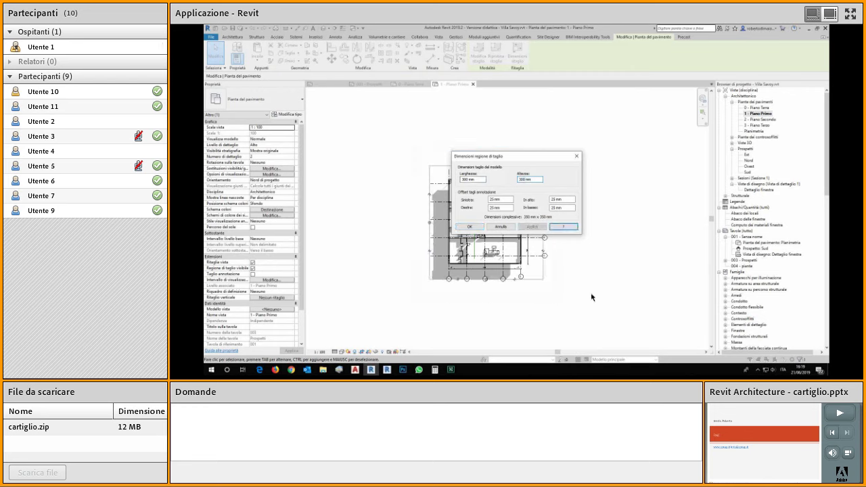
click(501, 229)
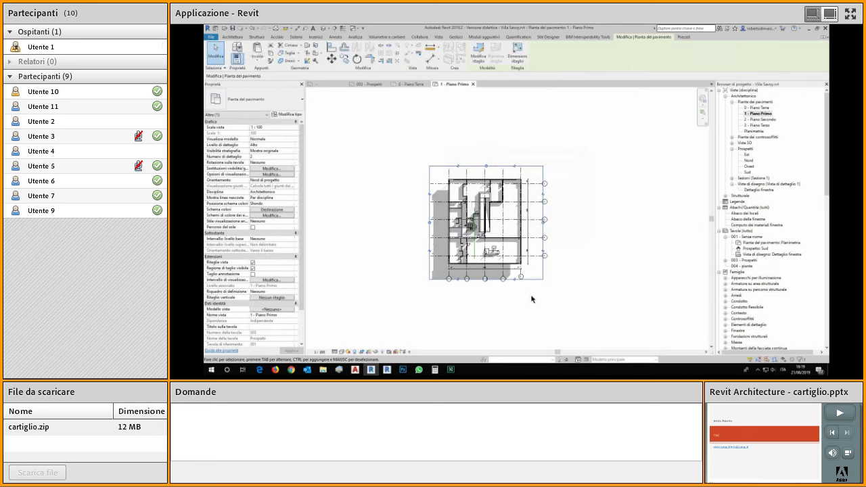
key(Escape)
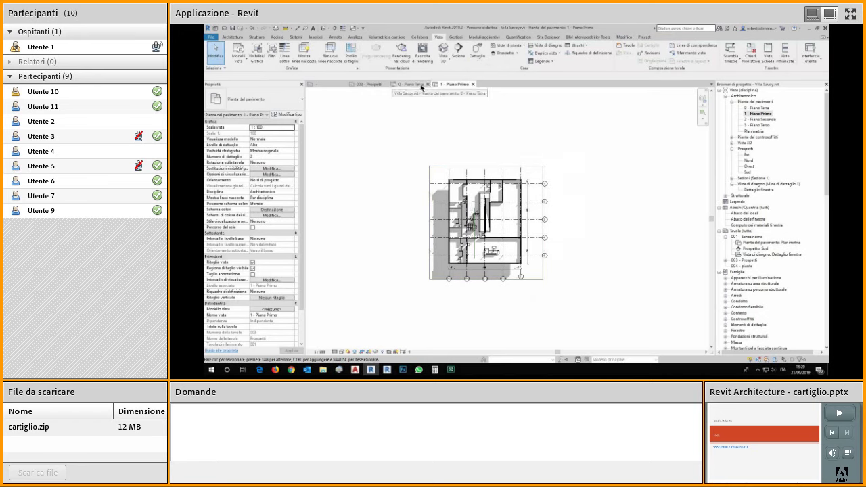
Step: Return to sheet 003 - Prospetti and drag the lower floor-plan viewport to the left
click(369, 86)
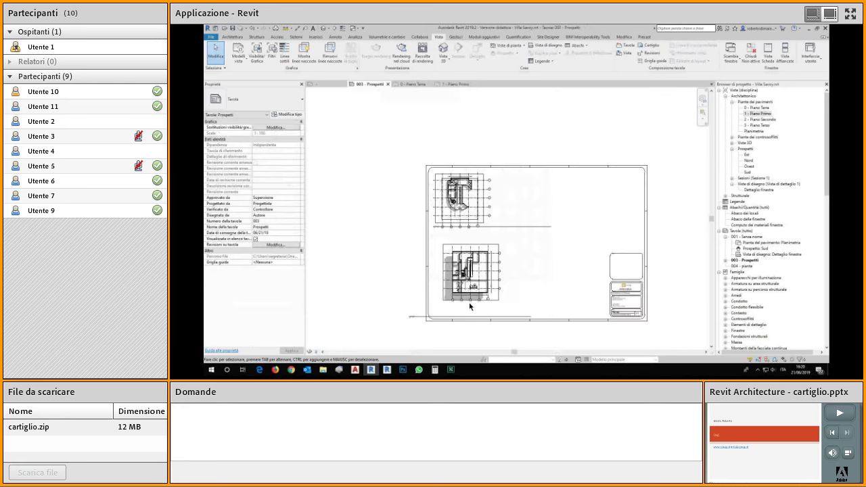
scroll(469, 302, up, 3)
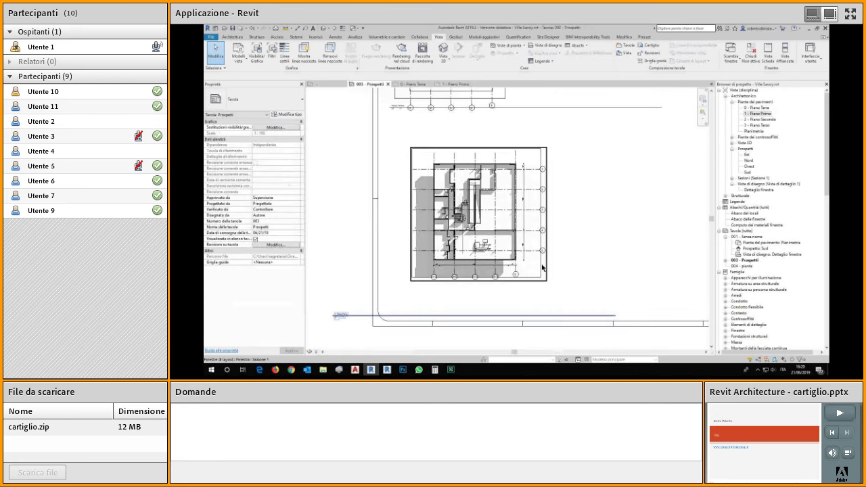
scroll(546, 266, down, 3)
middle_drag(600, 263, 589, 274)
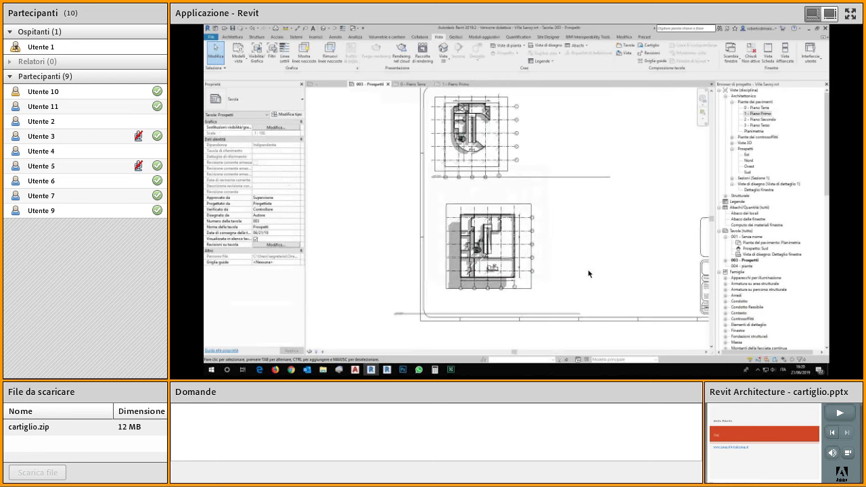
drag(491, 211, 475, 197)
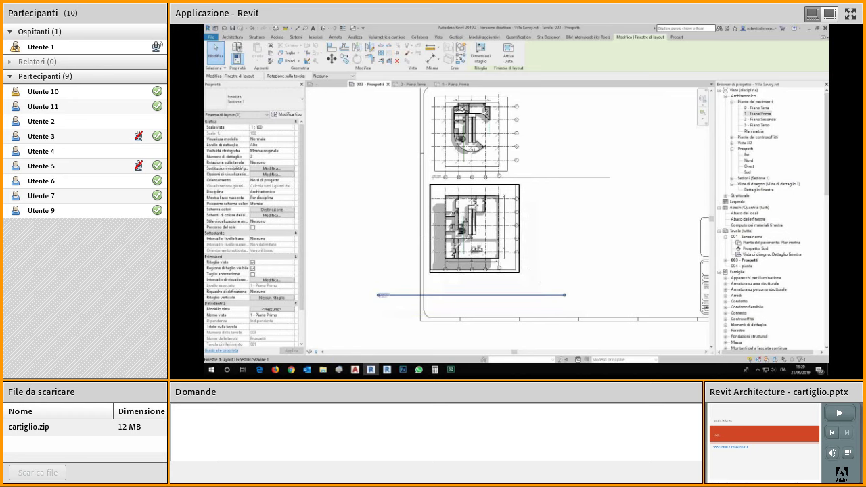
Step: Re-centre the lower plan, try moving the viewport right, and undo that move
scroll(474, 201, up, 2)
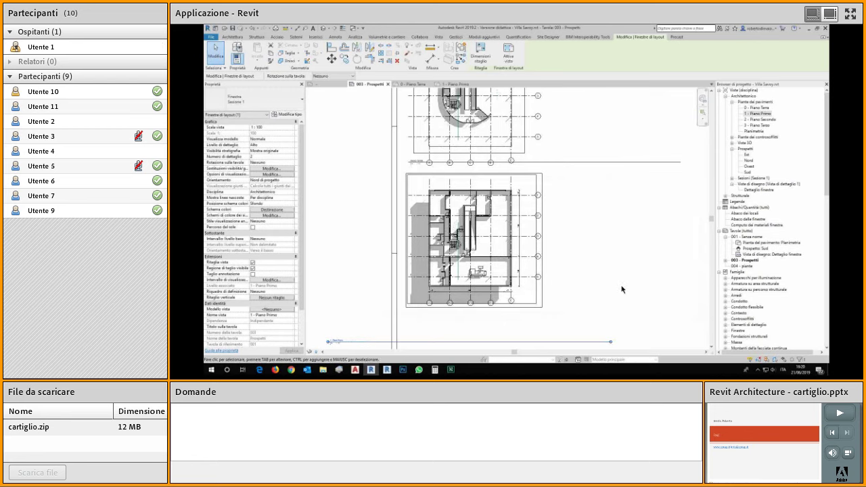
scroll(457, 175, up, 5)
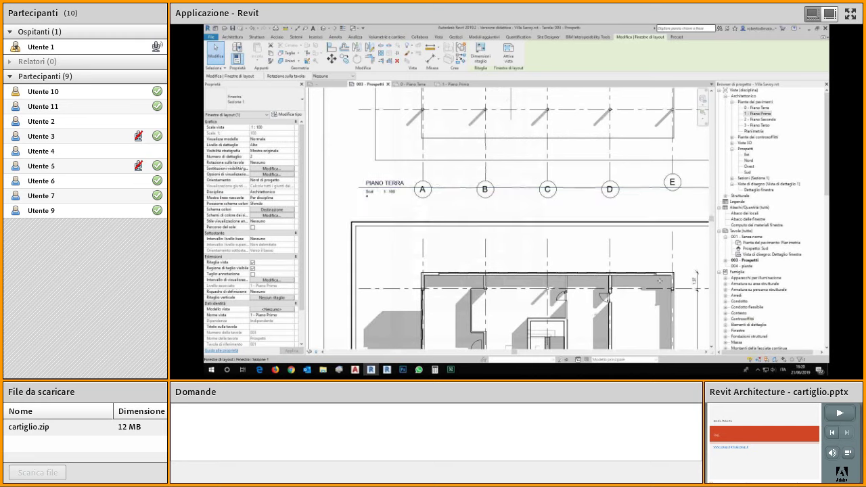
scroll(650, 281, down, 3)
middle_drag(609, 224, 515, 196)
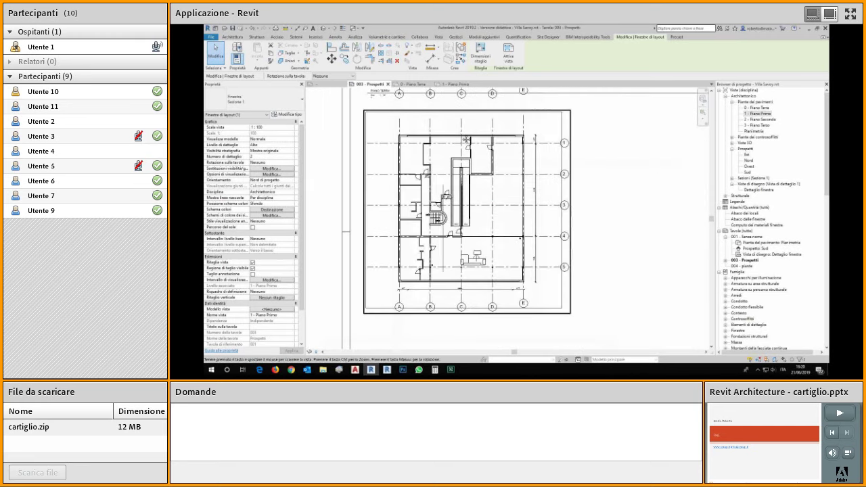
middle_drag(511, 345, 508, 267)
scroll(508, 267, down, 2)
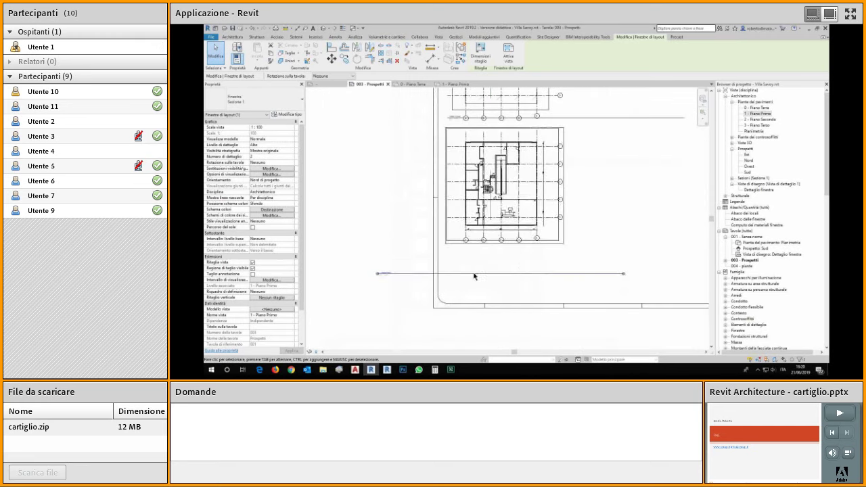
drag(464, 265, 513, 264)
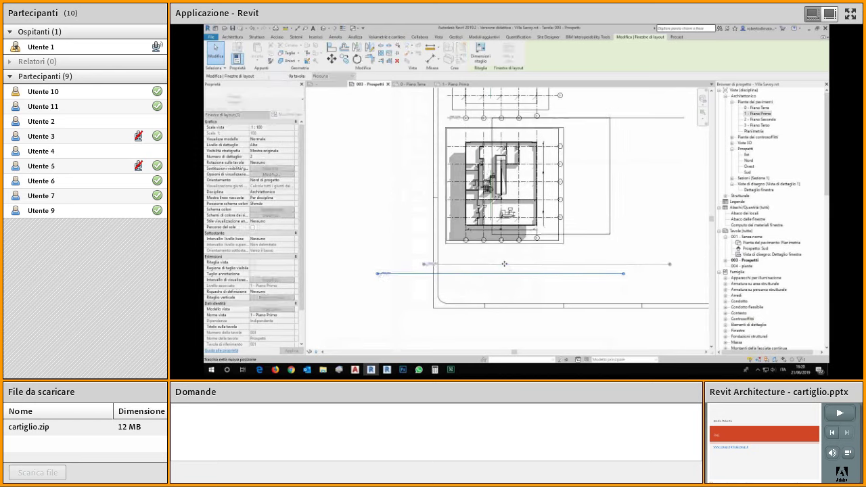
key(ctrl+z)
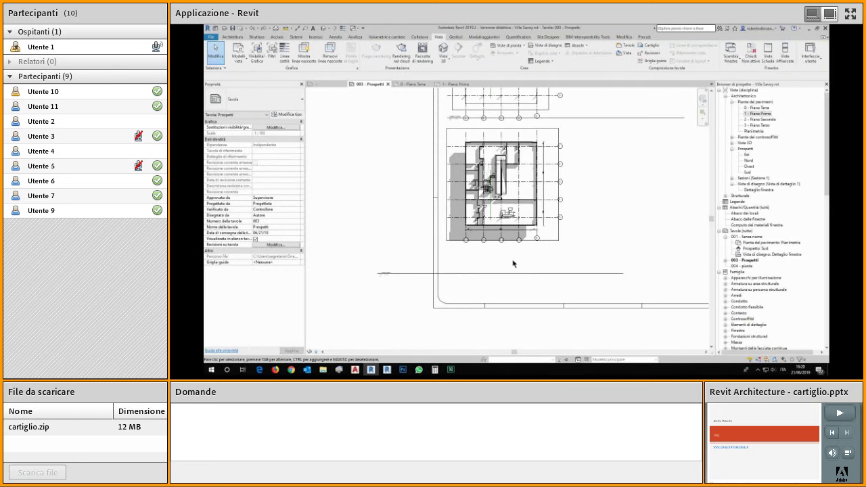
Step: Select the 1 - Piano Primo viewport and drag its title line's end left to the plan's edge
click(510, 265)
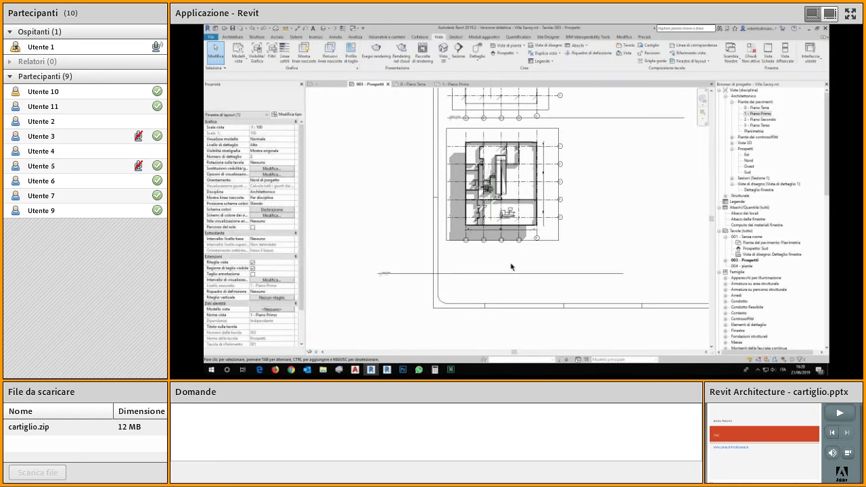
drag(486, 274, 558, 254)
middle_drag(558, 254, 489, 283)
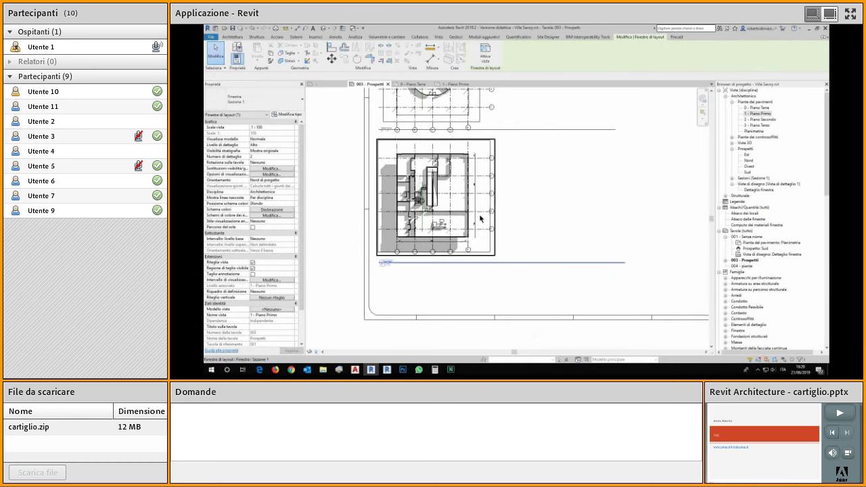
click(576, 257)
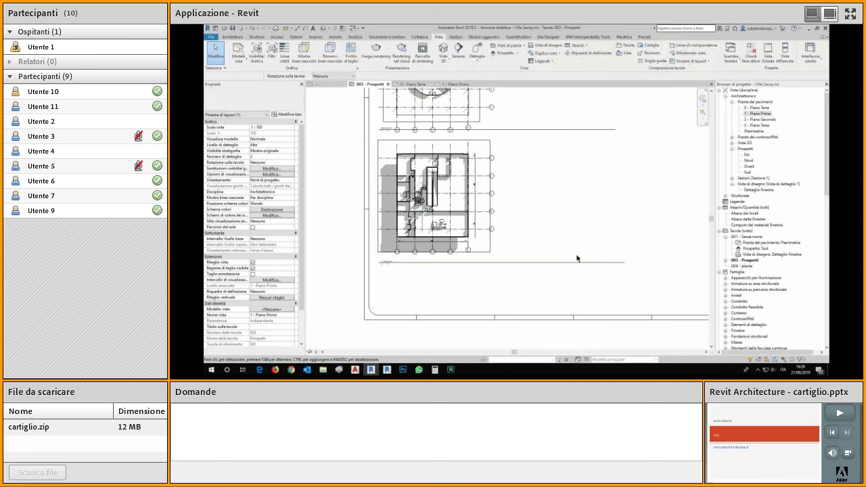
click(573, 262)
click(578, 282)
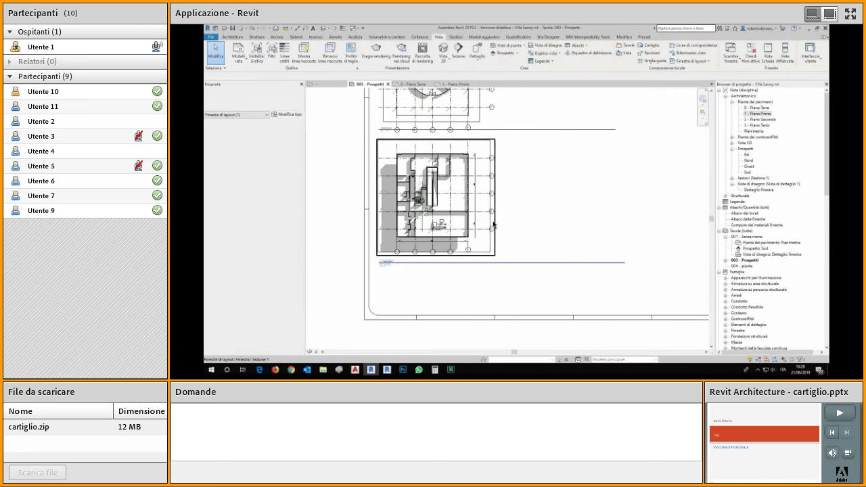
click(491, 220)
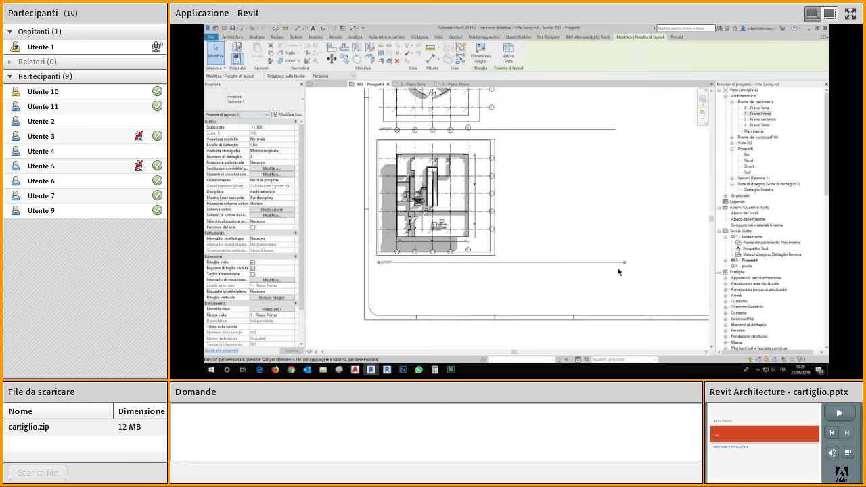
drag(625, 263, 488, 263)
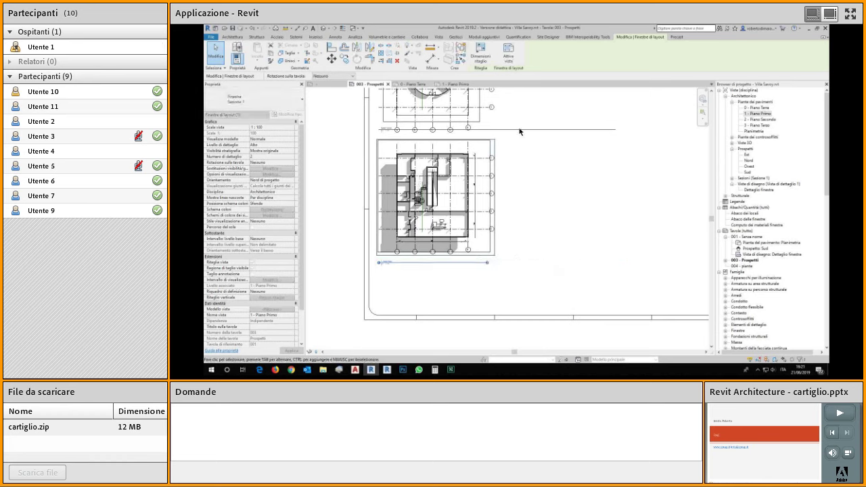
click(583, 129)
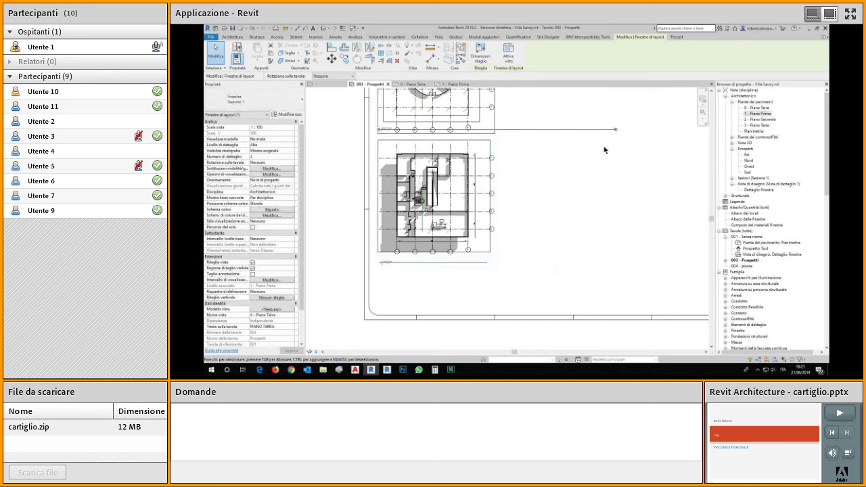
click(534, 228)
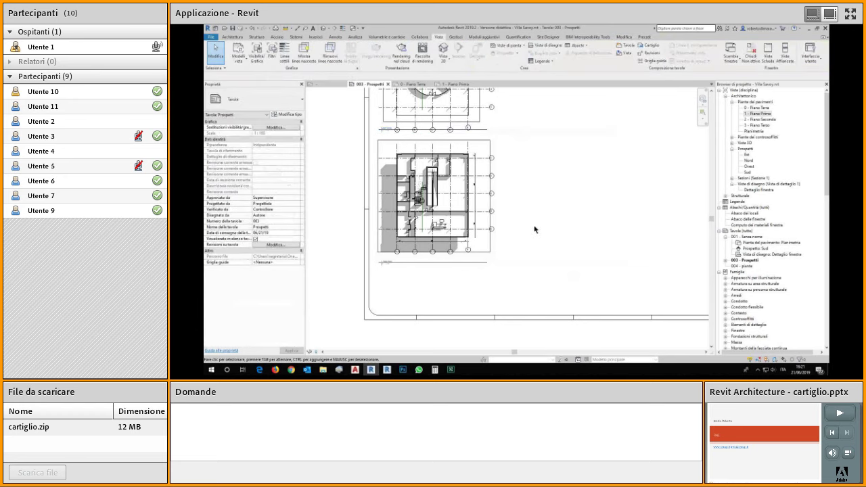
Step: Select the 1 - Piano Primo floor-plan viewport and open its type properties with Modifica tipo
scroll(381, 273, up, 6)
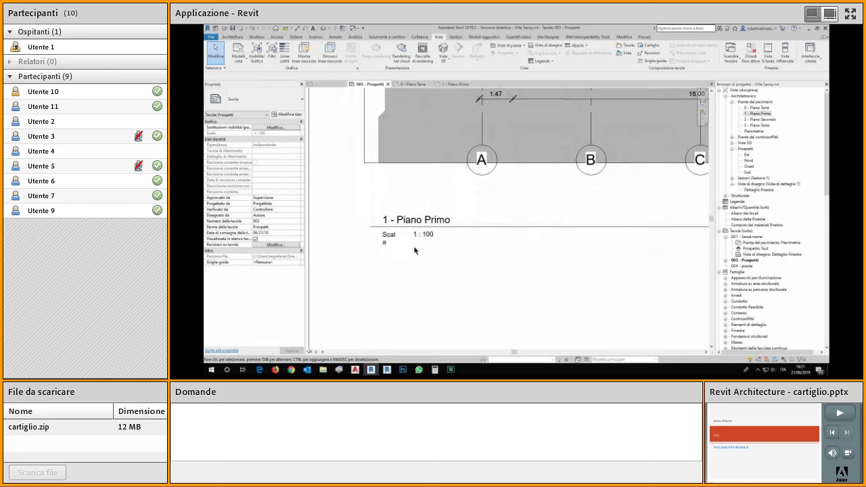
click(487, 231)
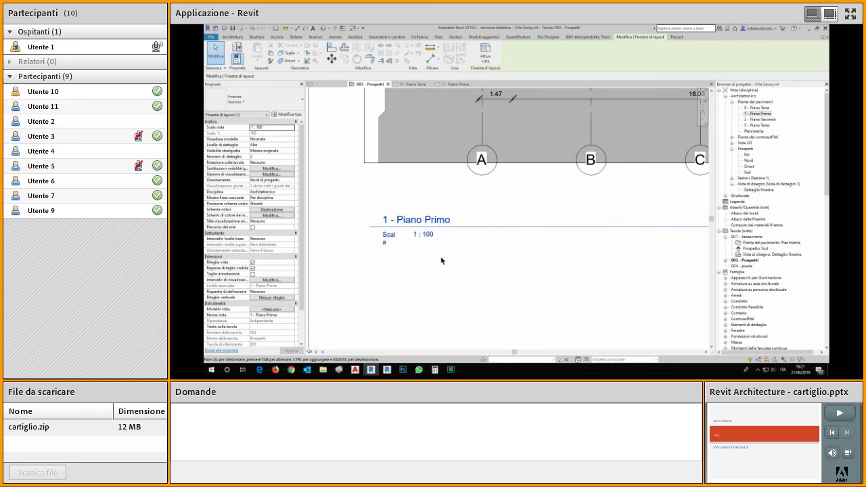
scroll(442, 261, down, 2)
key(Escape)
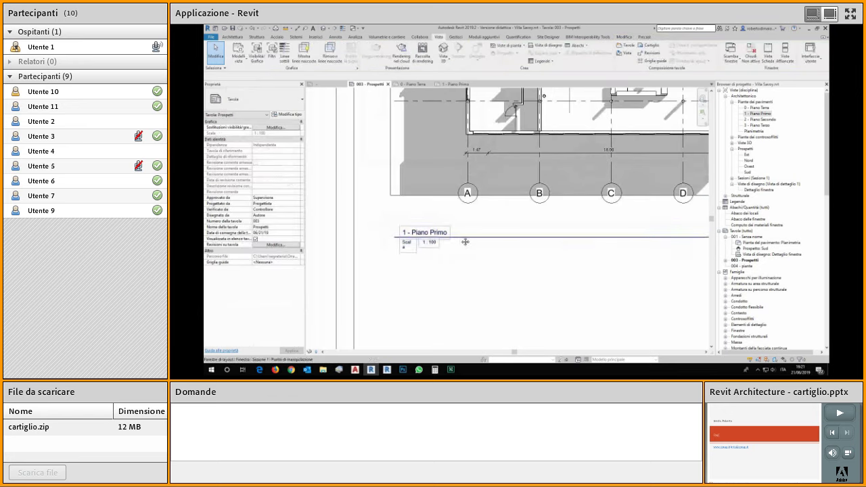
middle_drag(461, 239, 450, 290)
click(450, 290)
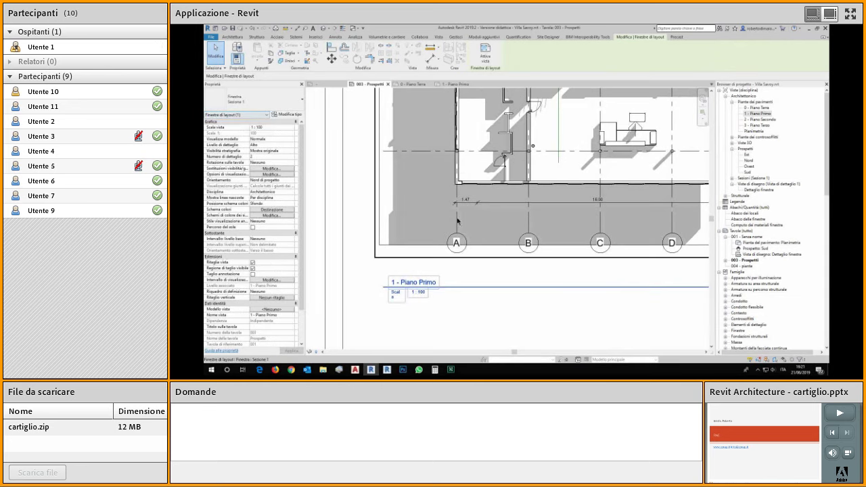
scroll(433, 278, down, 3)
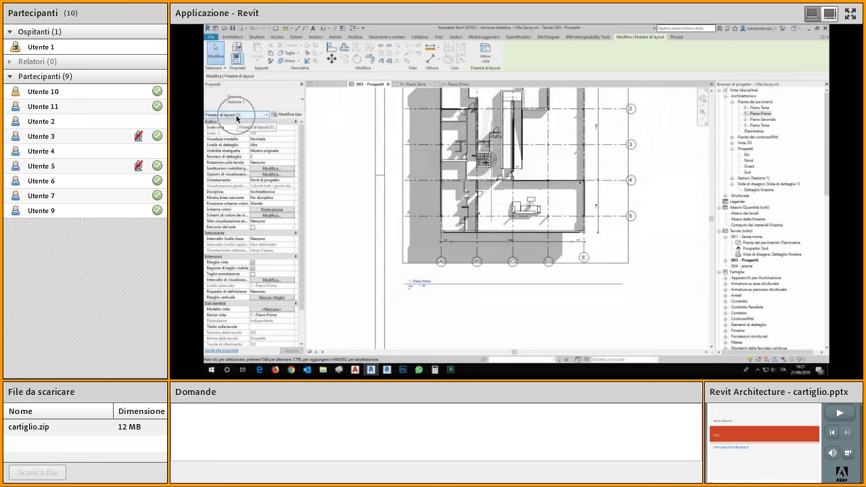
click(298, 115)
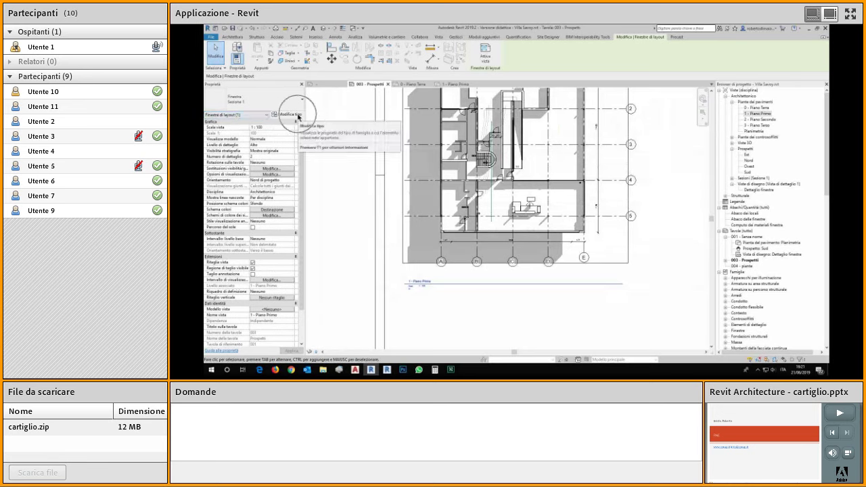
Step: Inspect the Titolo value in Proprietà del tipo, cancel with Annulla, and zoom around the title
click(749, 155)
click(749, 157)
click(749, 157)
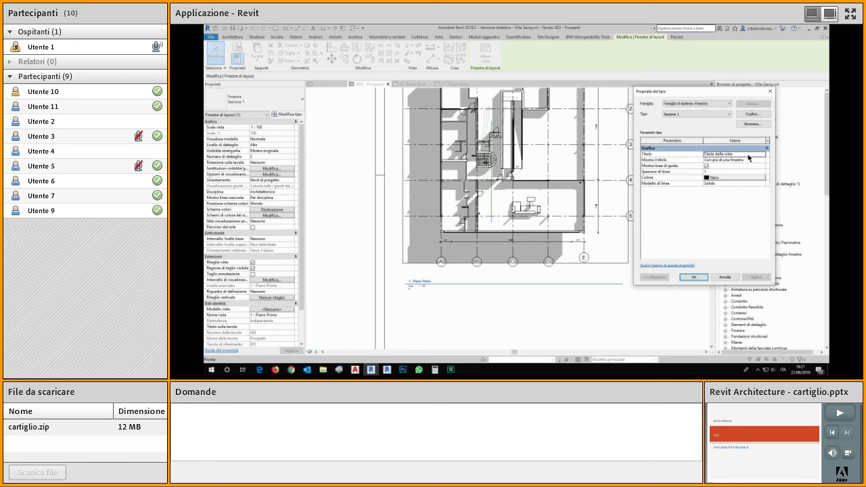
click(726, 279)
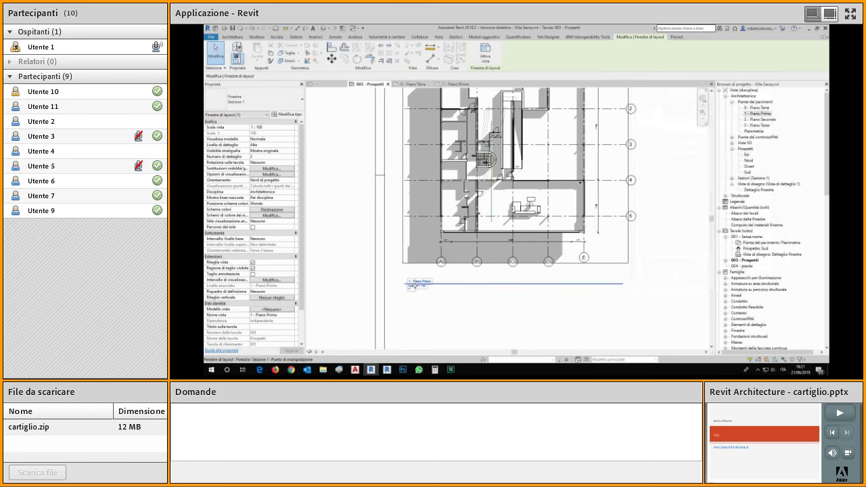
scroll(509, 288, up, 3)
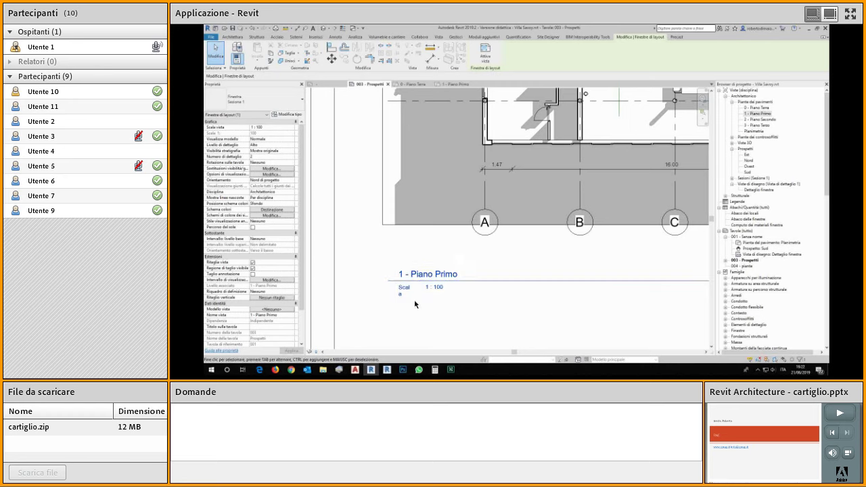
scroll(415, 305, down, 2)
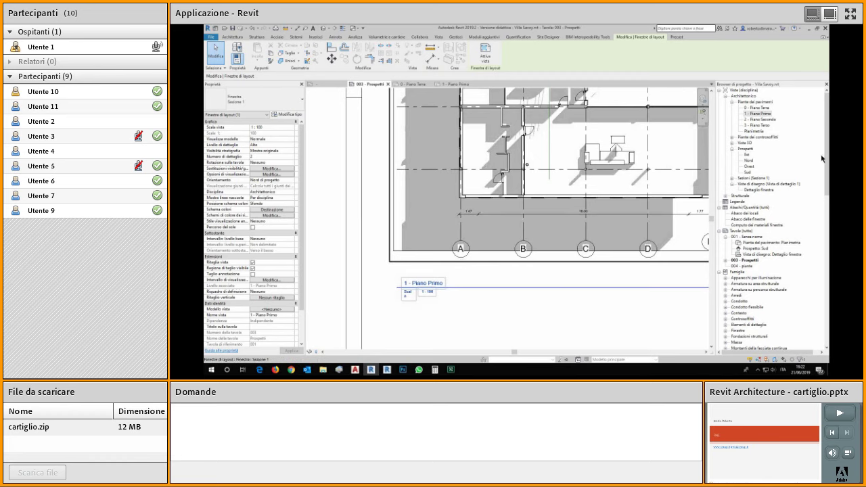
drag(826, 162, 827, 224)
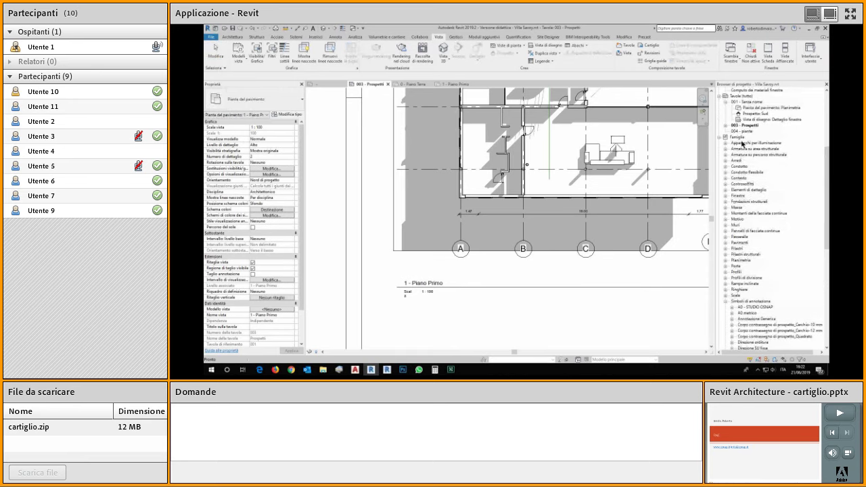
Step: Search the Project Browser for 'tito' to locate the Titolo della vista family
click(739, 137)
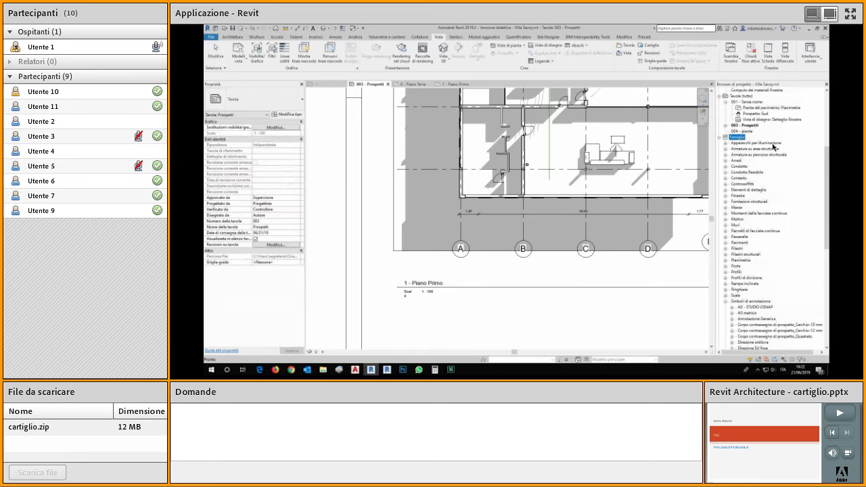
right_click(736, 139)
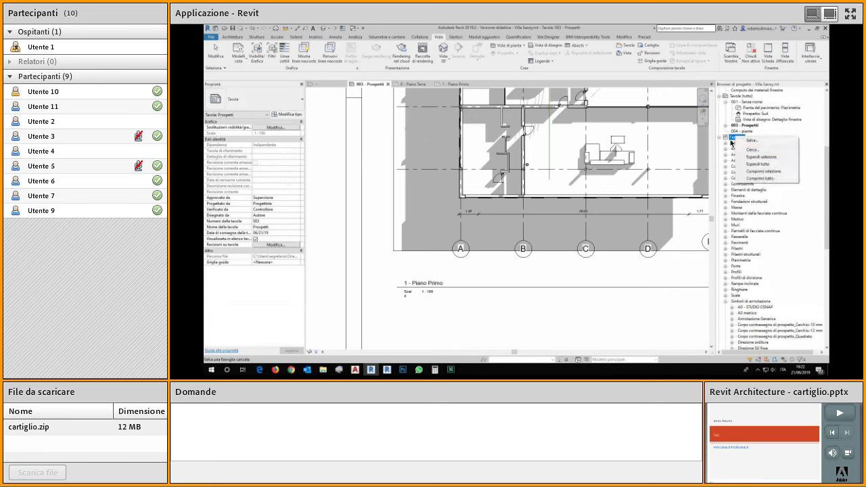
click(737, 141)
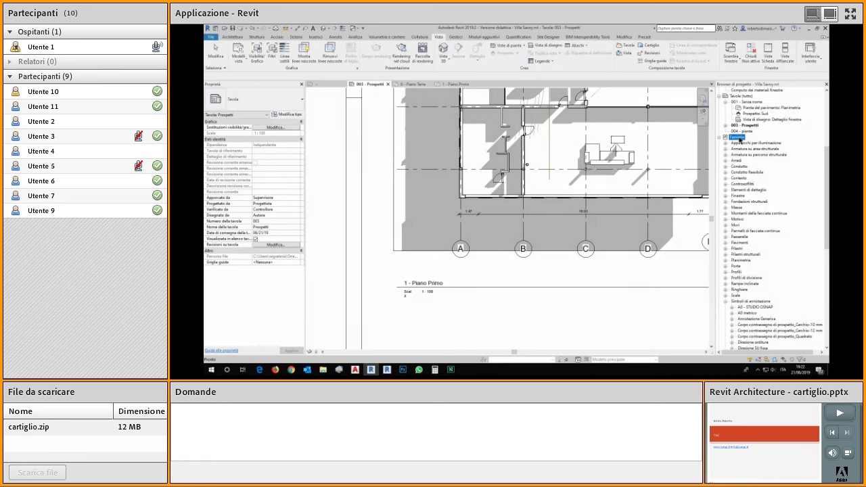
key(ctrl+f)
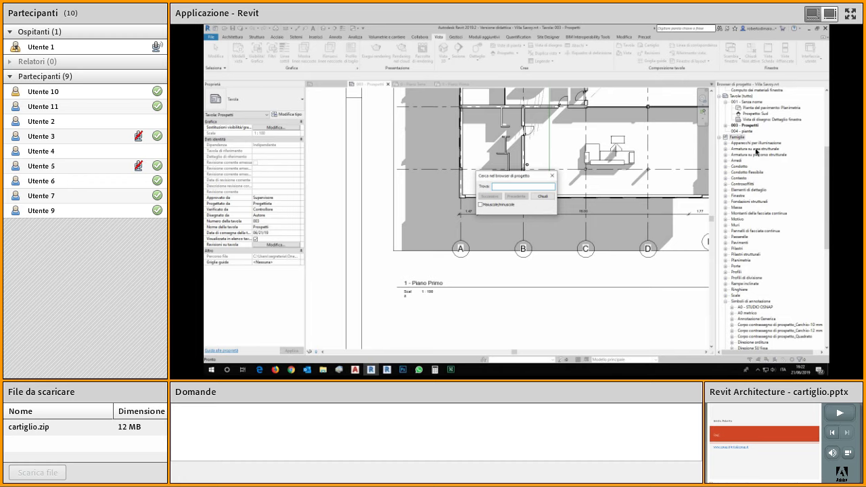
text(titol)
click(497, 197)
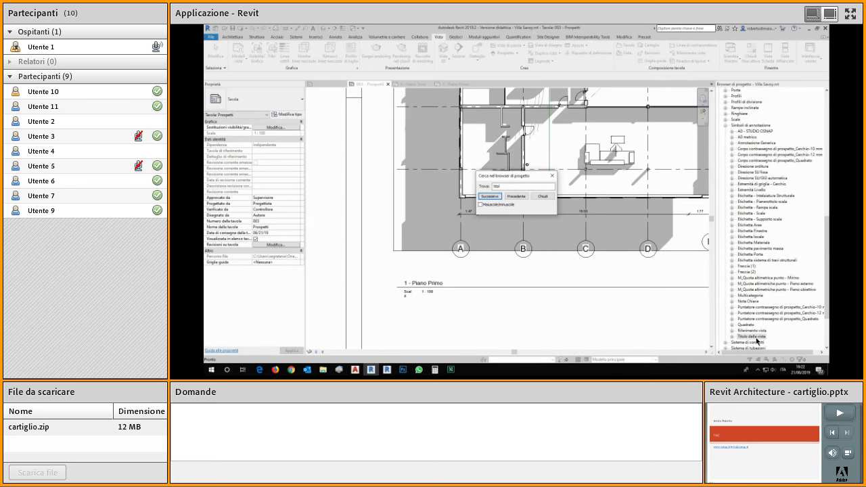
double_click(495, 187)
click(542, 198)
Step: Open Titolo della vista under Simboli di annotazione in the family editor via Modifica
click(751, 339)
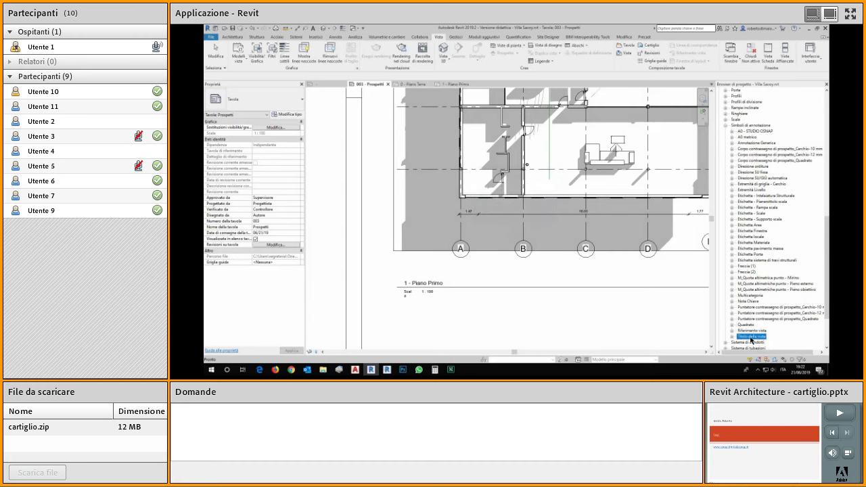
click(746, 125)
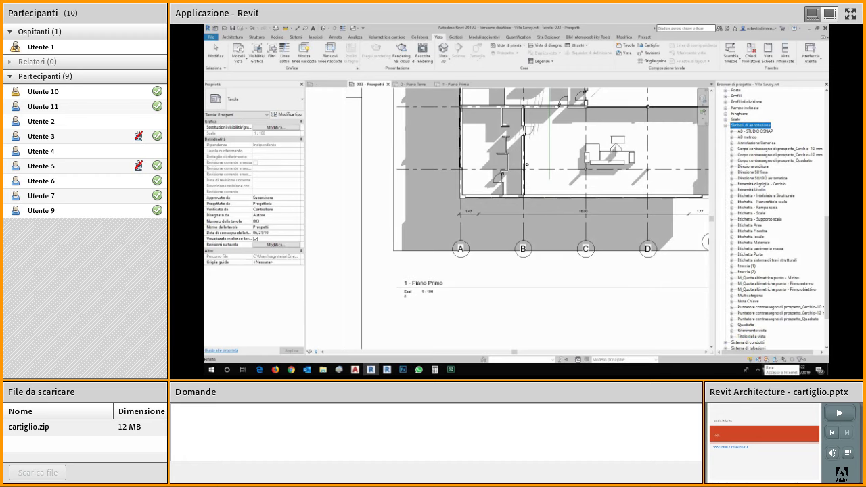
click(752, 336)
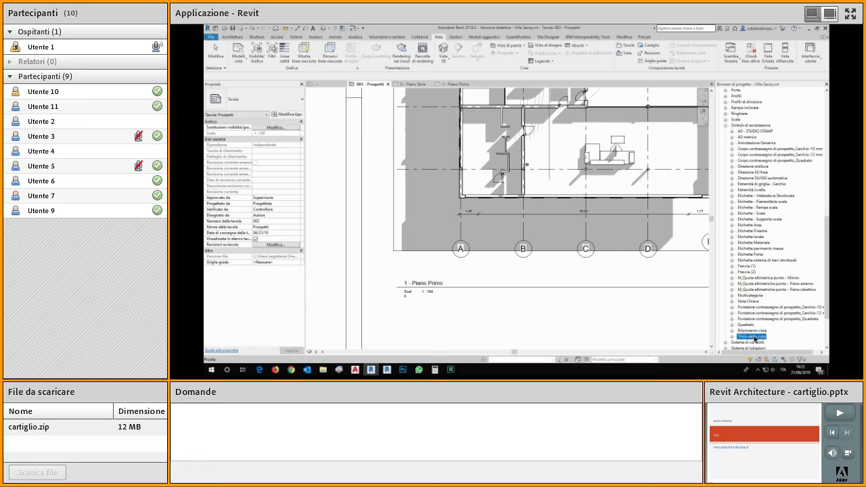
right_click(754, 338)
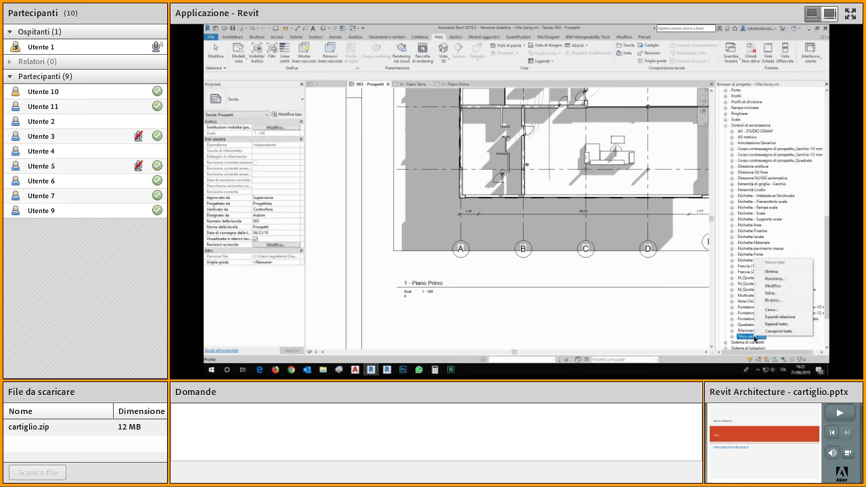
click(777, 288)
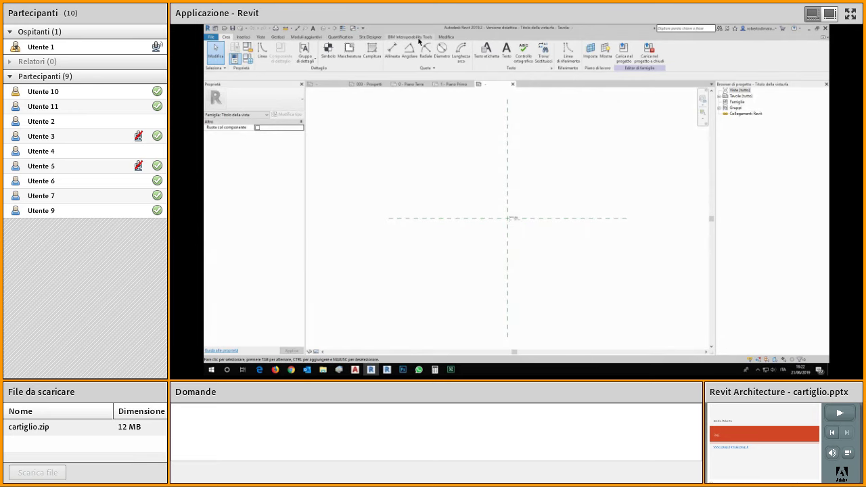
Step: Close all inactive views with Chiudi non attive
click(260, 37)
click(329, 54)
click(353, 28)
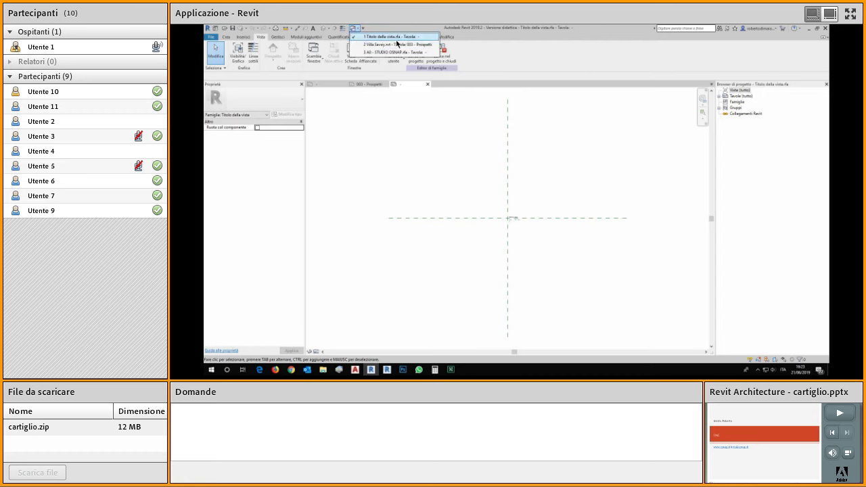
click(411, 194)
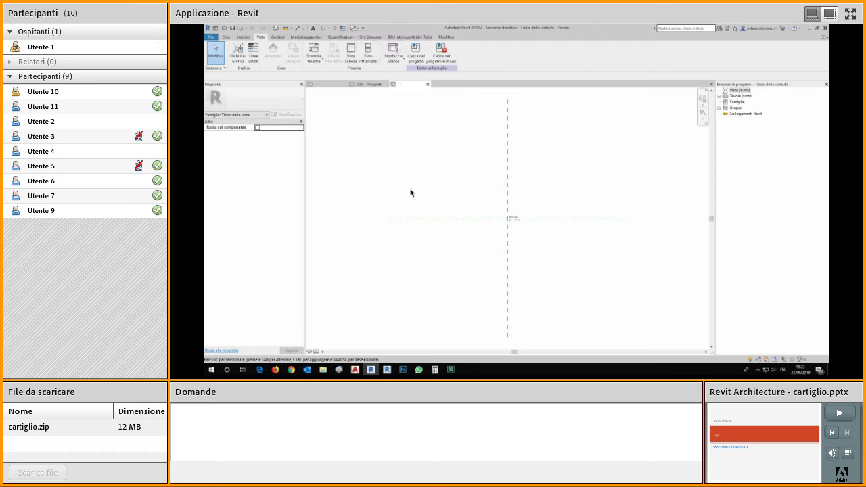
Step: Select the Nome vista label and widen its box
scroll(528, 224, up, 5)
click(460, 202)
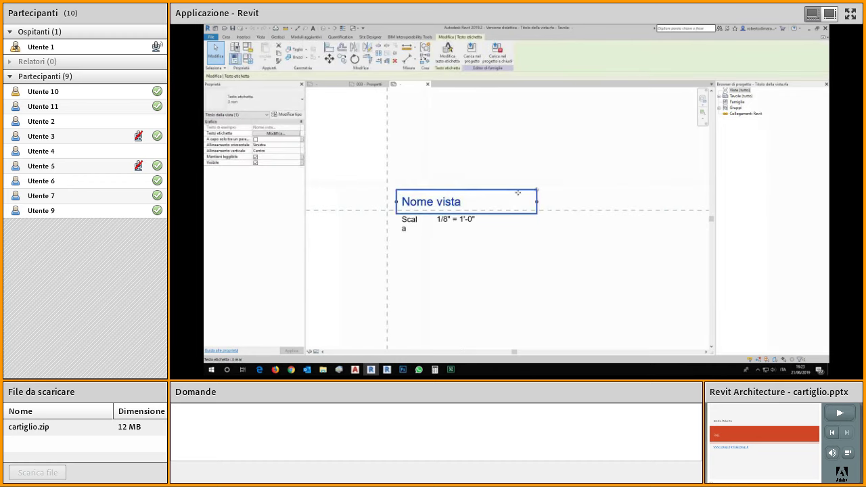
drag(536, 202, 661, 202)
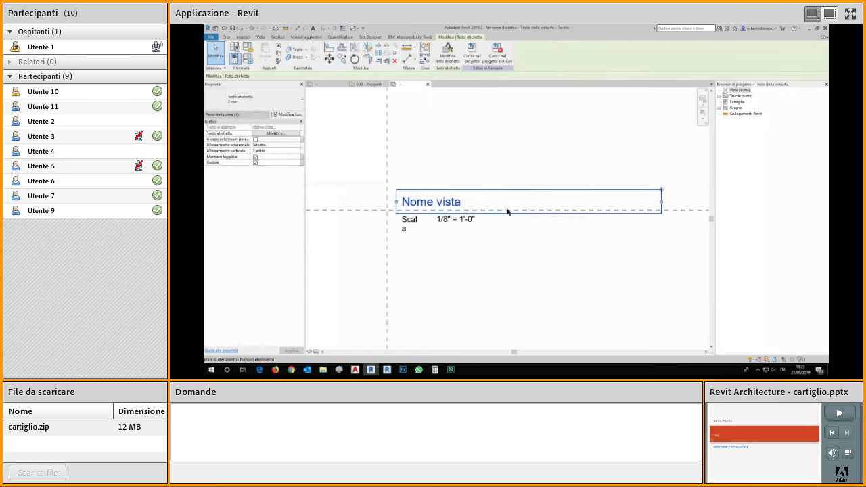
Step: Duplicate the 3 mm label type as '3 mm grassetto' with Grassetto ticked
click(288, 99)
click(288, 98)
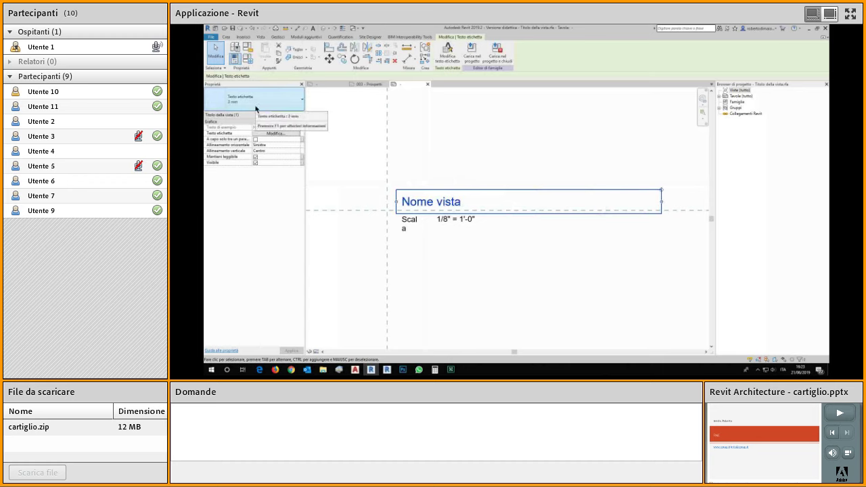
click(287, 114)
click(752, 113)
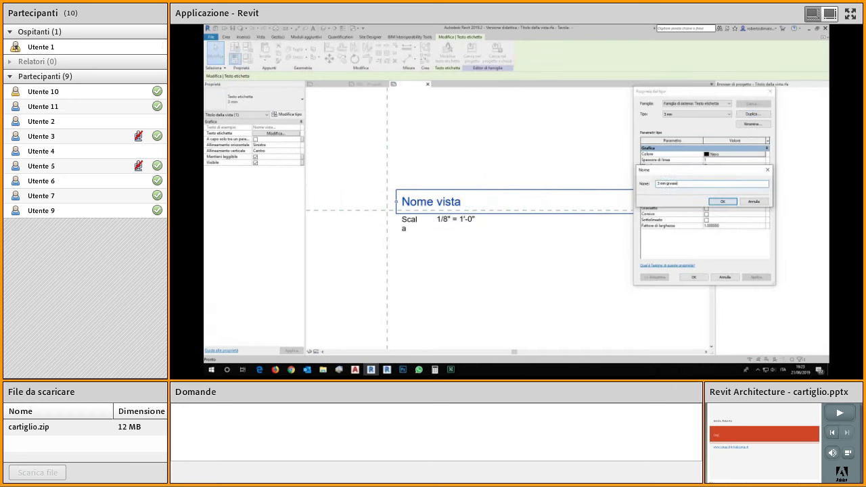
click(722, 202)
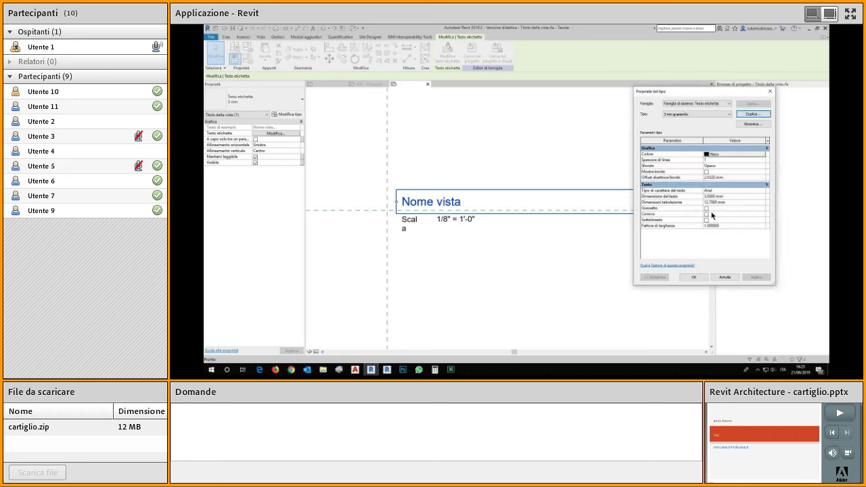
click(707, 208)
click(694, 277)
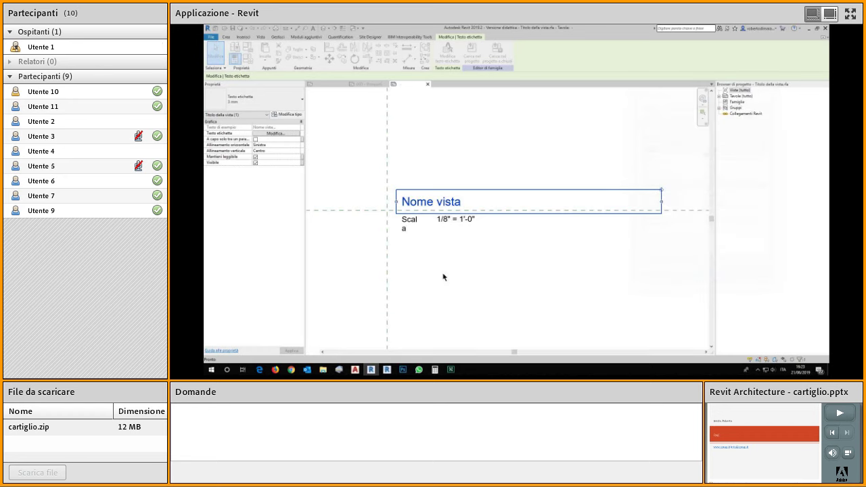
scroll(427, 249, up, 2)
Step: Change the Scala note to 'Scala:' and widen it to fit on one line
click(399, 194)
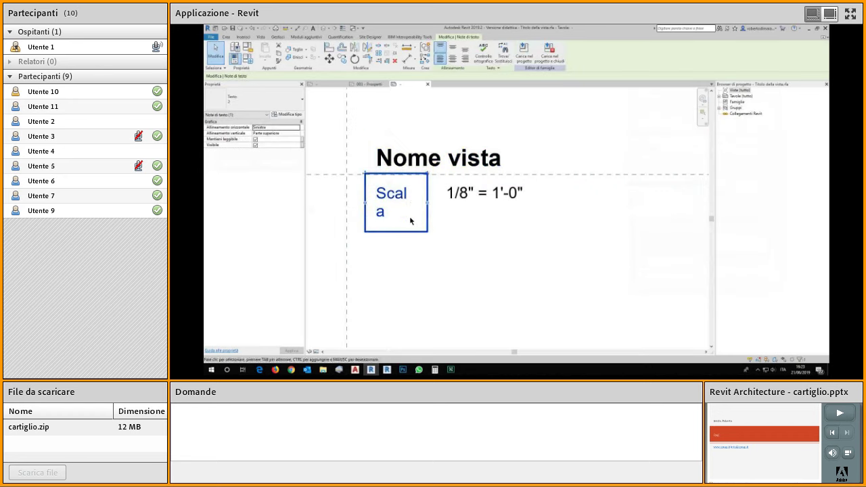
drag(428, 203, 444, 203)
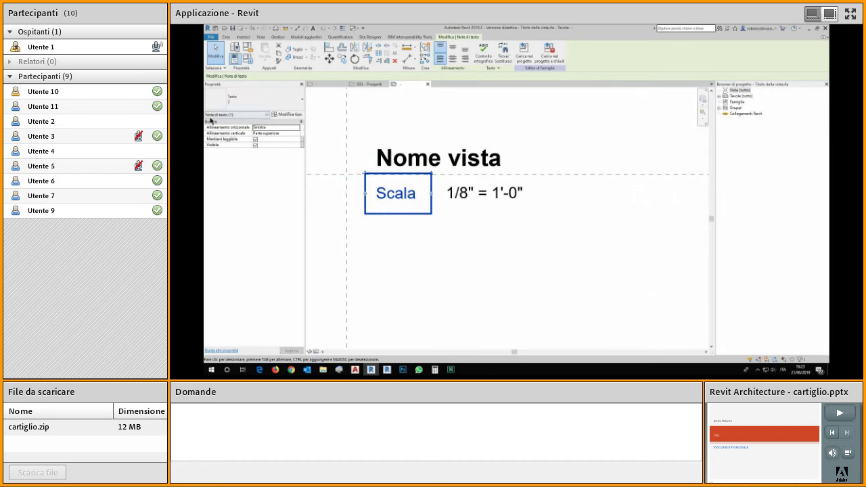
click(211, 119)
double_click(416, 194)
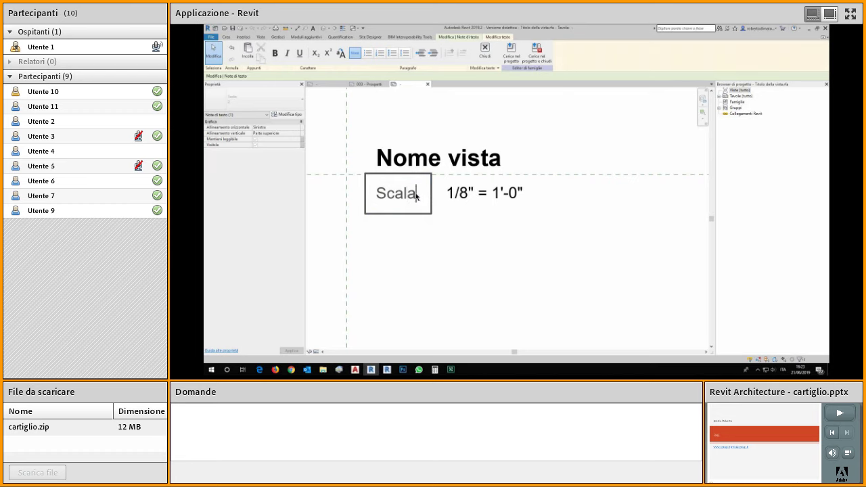
key(Return)
text(:)
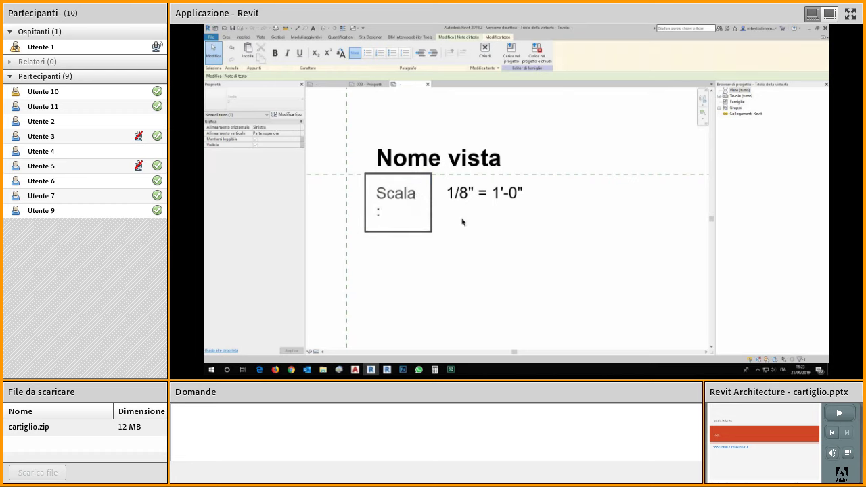
click(472, 250)
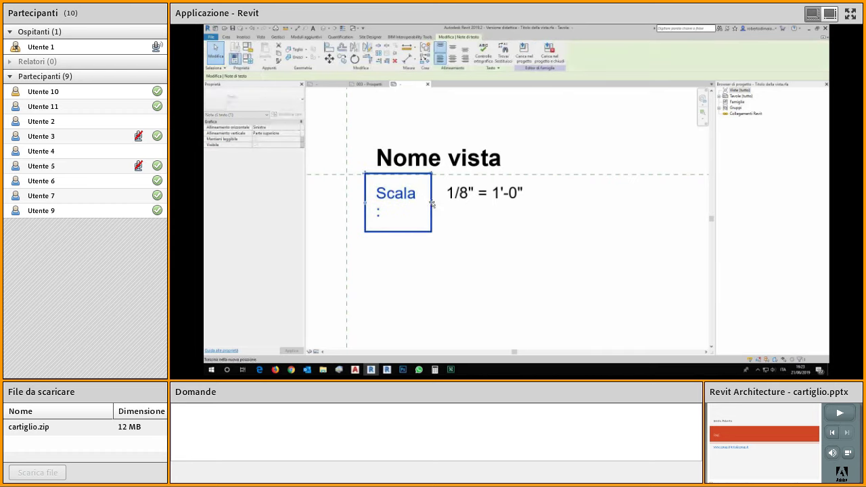
drag(432, 202, 443, 201)
click(470, 191)
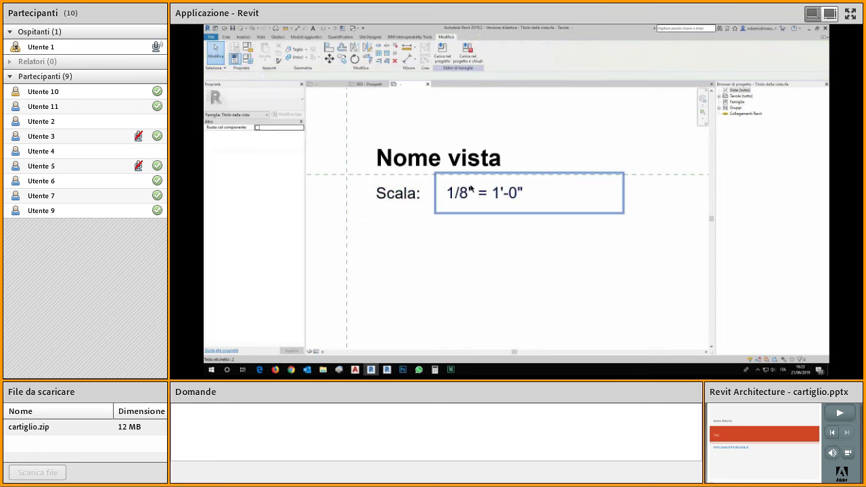
click(470, 191)
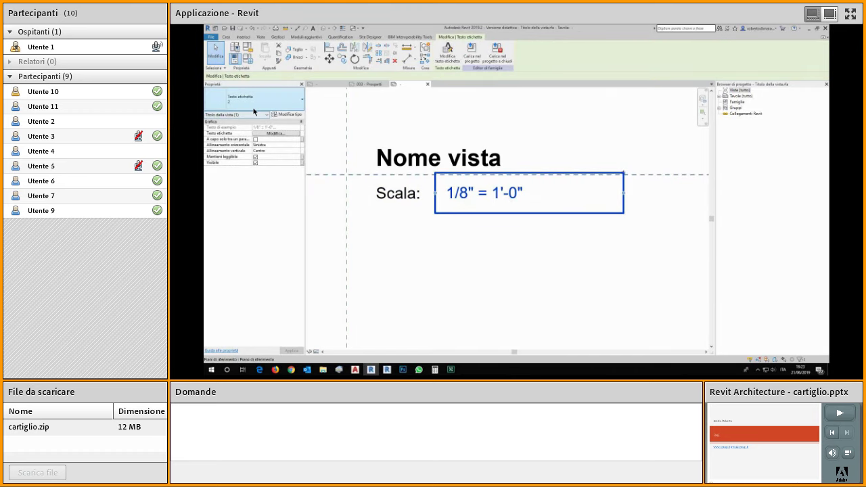
Step: Set the scale label's sample value to 1:10 and move it left beside 'Scala:'
click(447, 54)
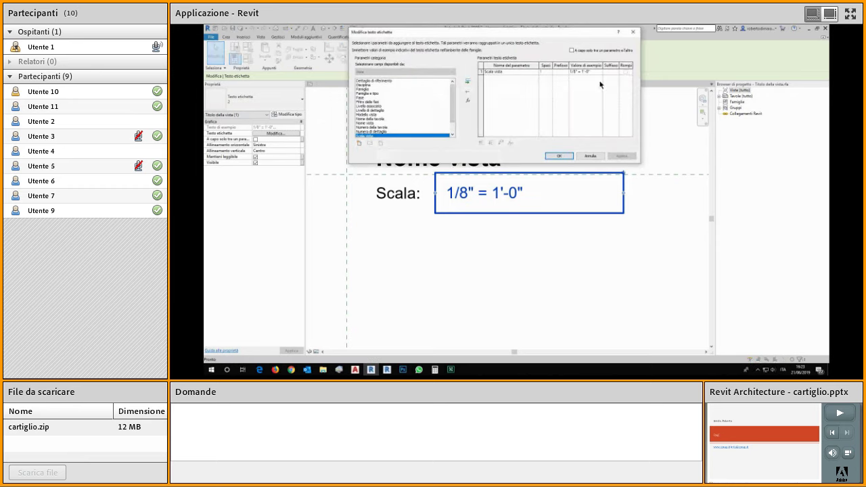
click(581, 71)
text(1:10)
click(559, 156)
click(542, 244)
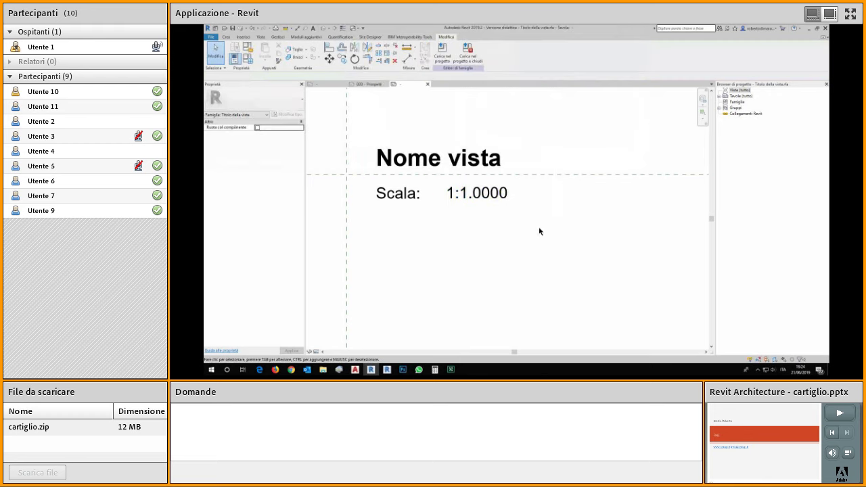
click(508, 203)
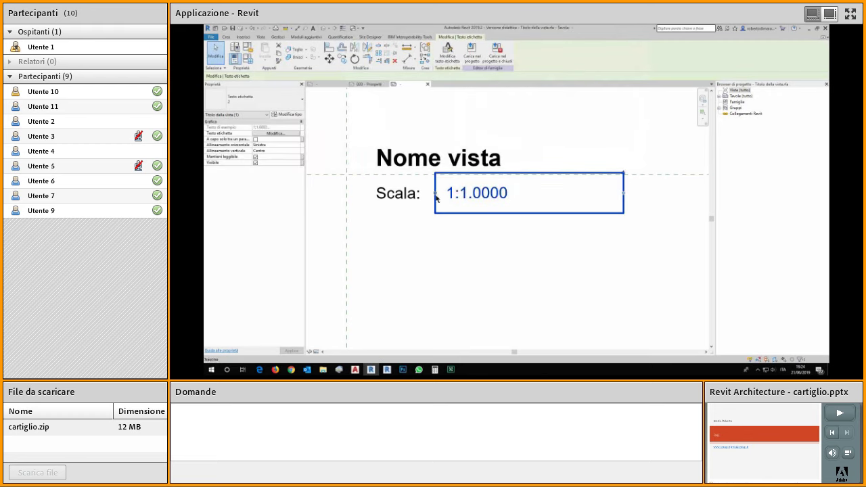
drag(433, 193, 426, 195)
click(487, 252)
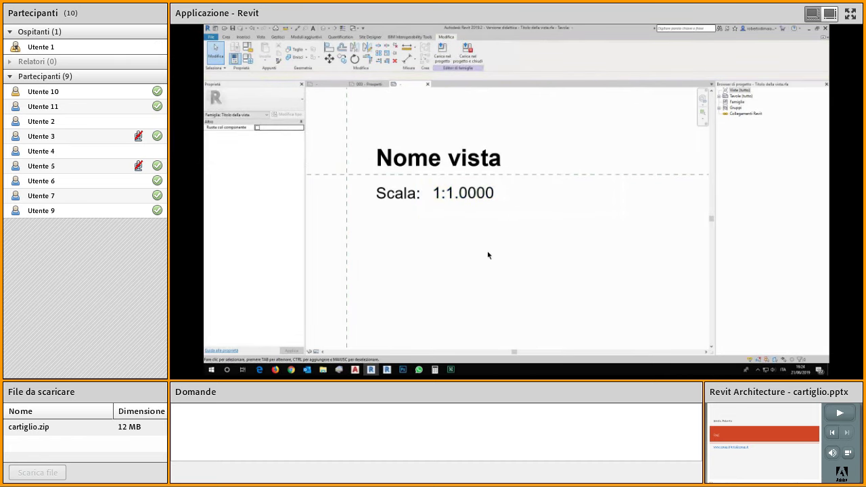
Step: Save the edited view title family file
click(232, 29)
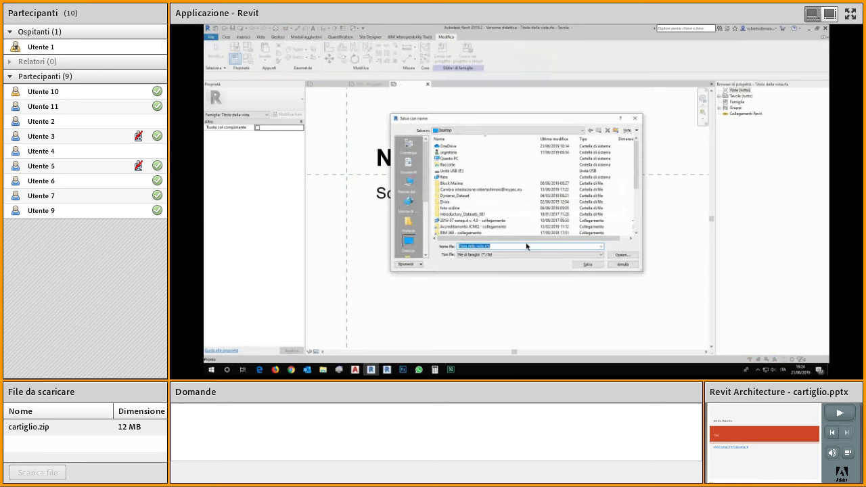
scroll(410, 210, down, 3)
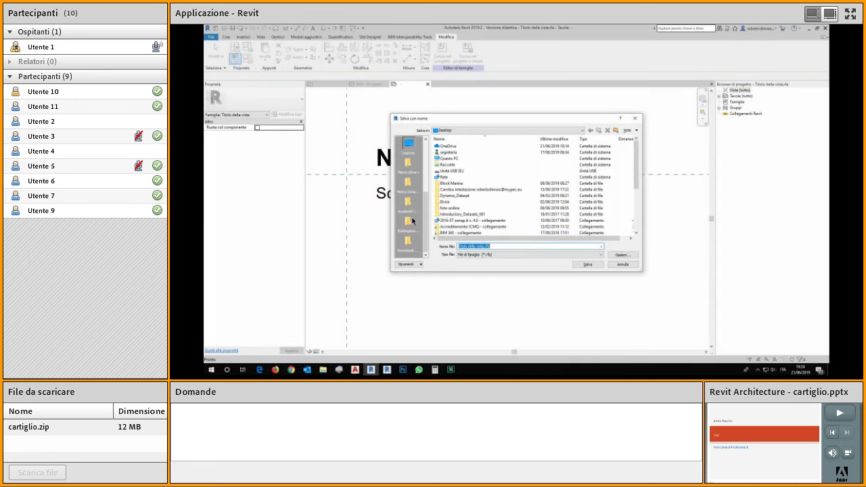
scroll(553, 201, down, 4)
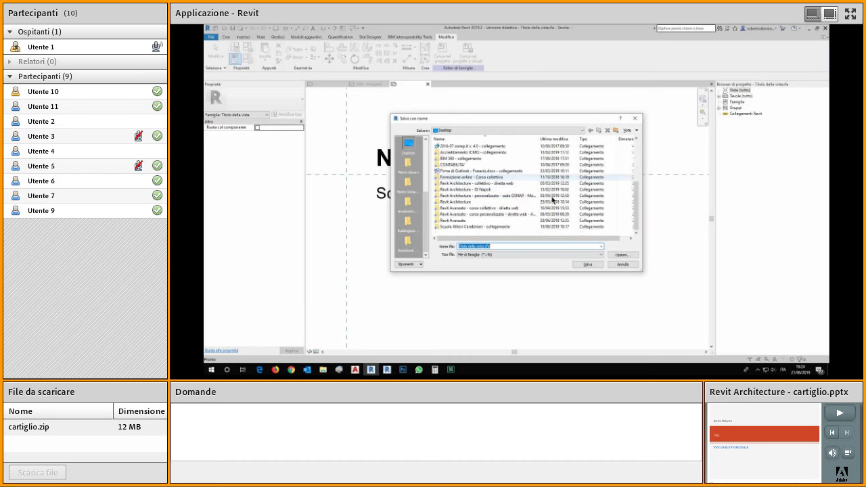
click(589, 264)
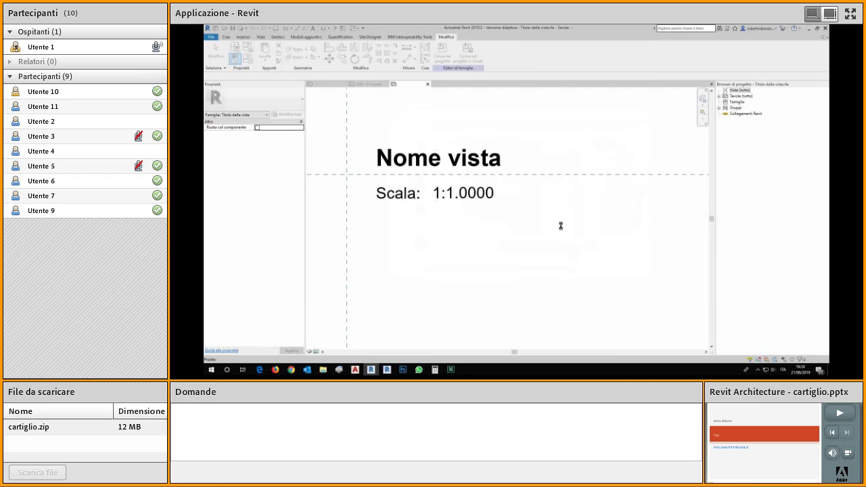
Step: Load the family into Villa Savoy.rvt, overwriting the existing version and its parameter values
click(472, 44)
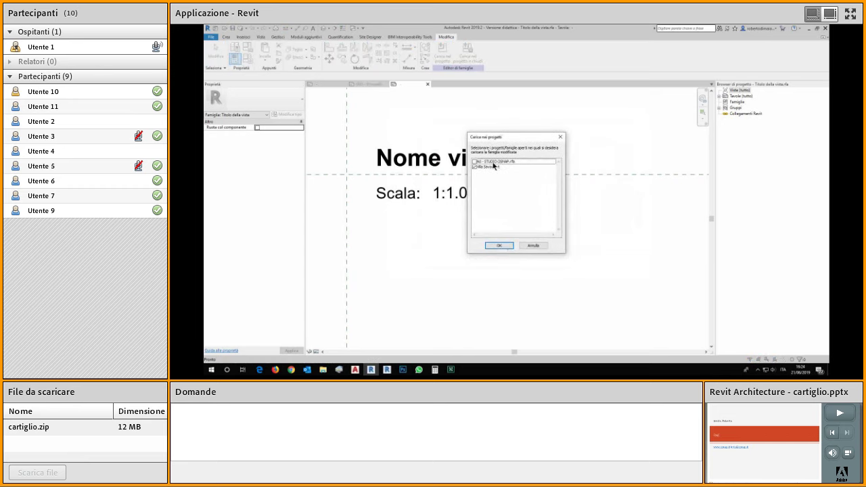
click(499, 246)
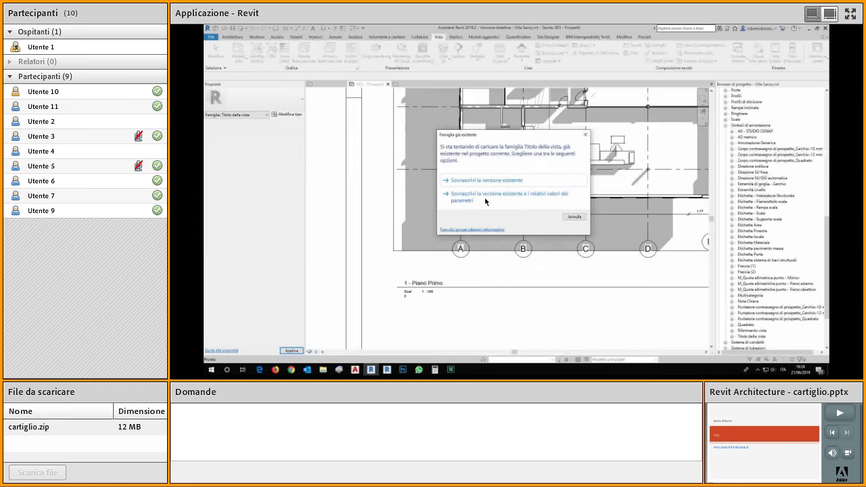
click(485, 198)
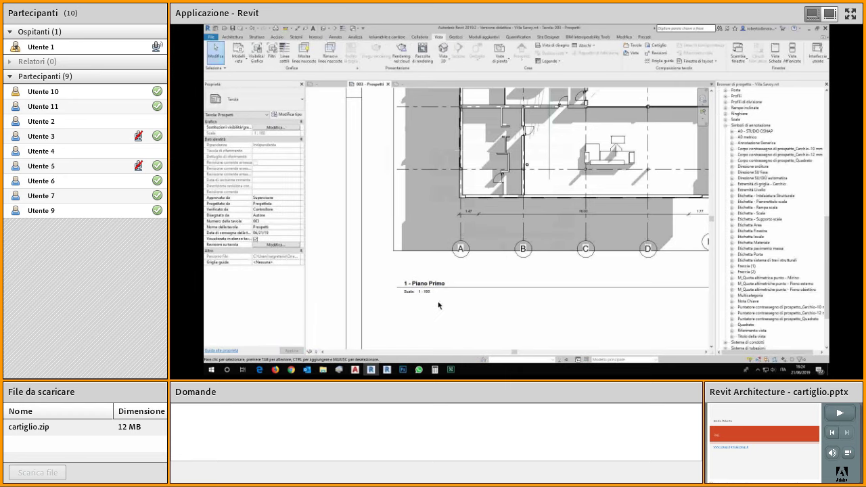
scroll(439, 306, up, 3)
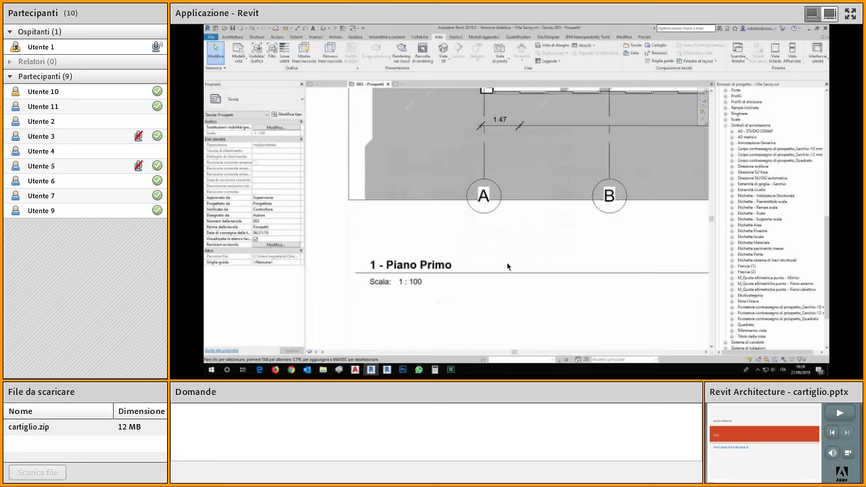
scroll(515, 296, down, 3)
middle_drag(578, 301, 508, 246)
scroll(574, 255, down, 2)
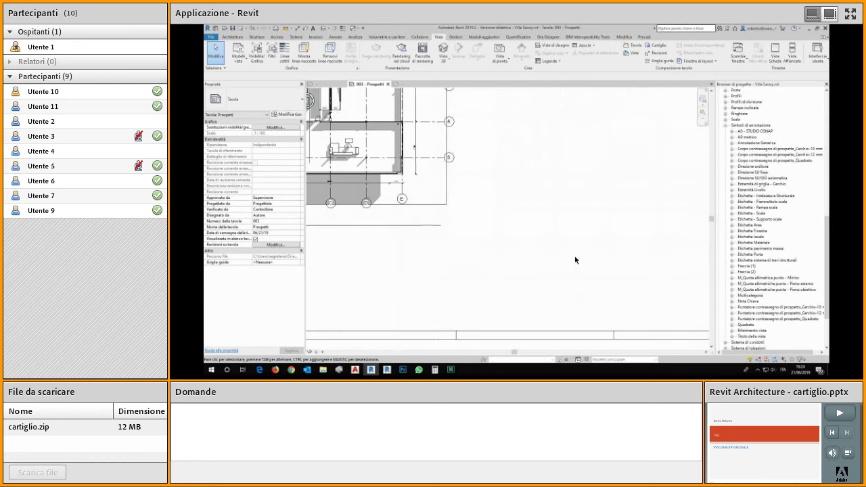
scroll(572, 247, down, 4)
scroll(561, 216, up, 6)
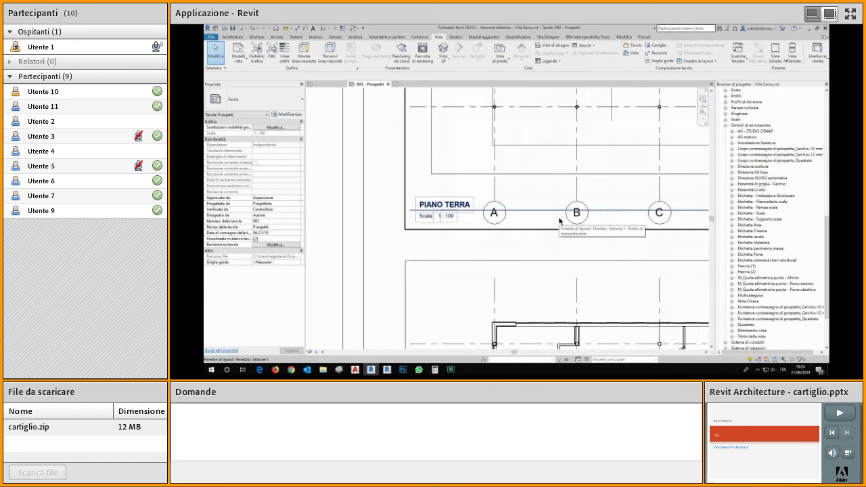
scroll(493, 203, down, 4)
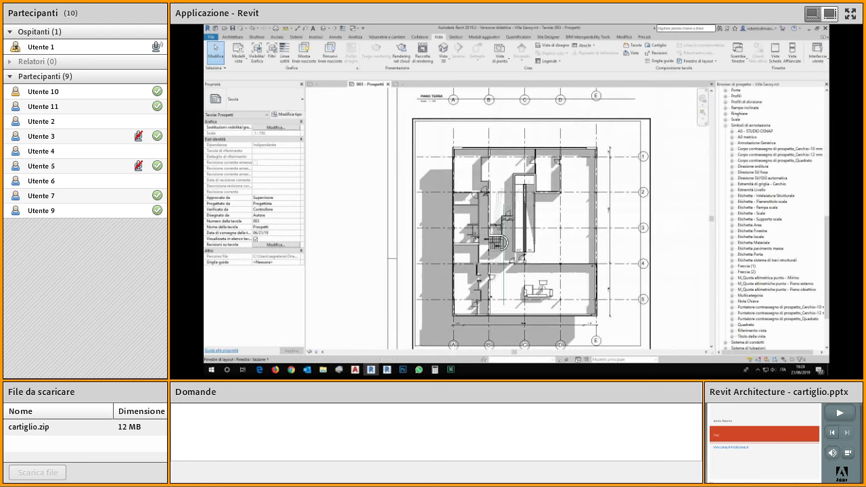
scroll(466, 271, down, 2)
scroll(466, 273, up, 3)
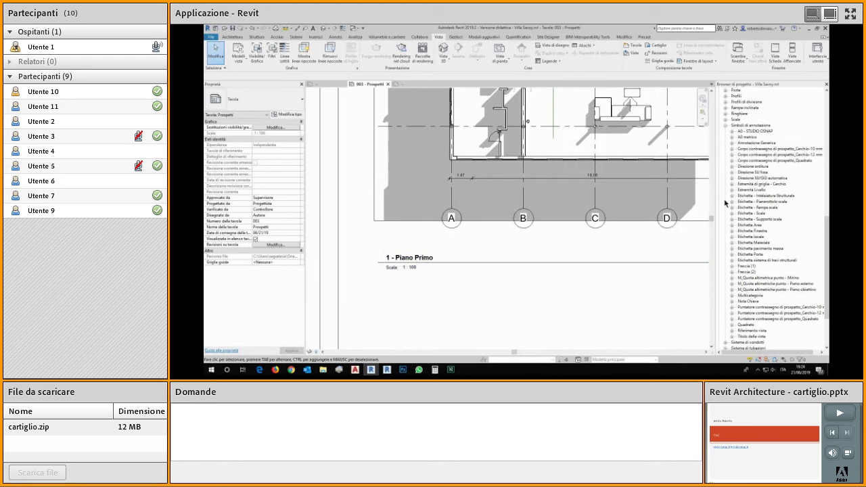
scroll(755, 108, up, 1)
scroll(756, 108, up, 5)
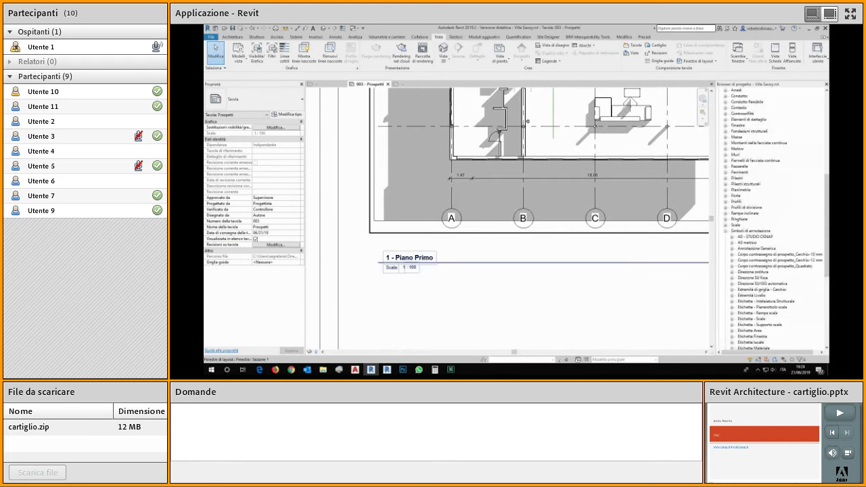
scroll(791, 144, up, 10)
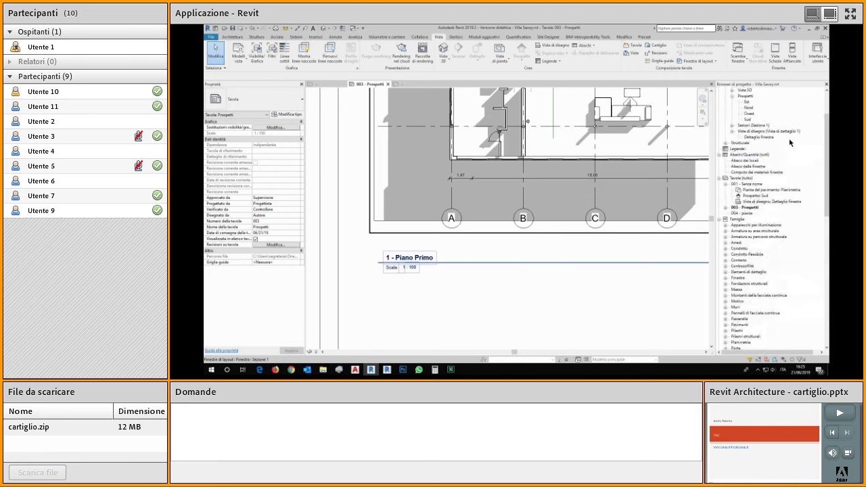
scroll(791, 143, up, 1)
Step: Select the 1 - Piano Primo viewport on sheet 003 to show its properties
click(767, 114)
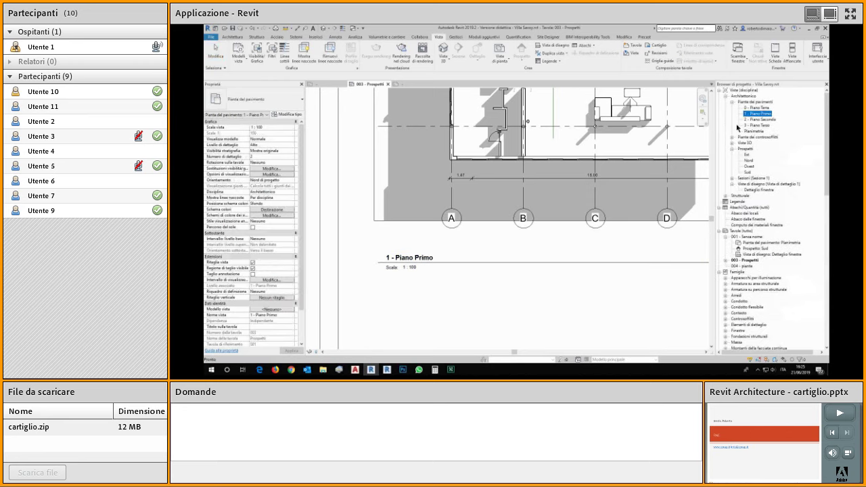
click(579, 322)
click(426, 192)
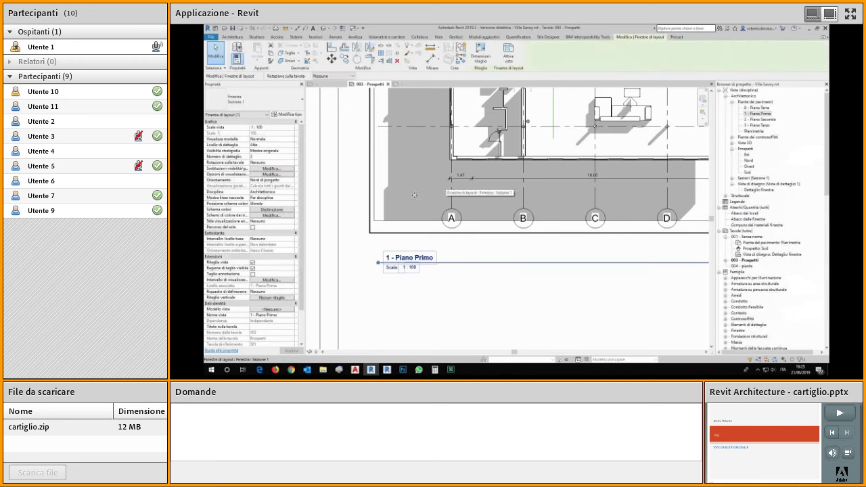
drag(305, 252, 308, 248)
scroll(309, 247, down, 2)
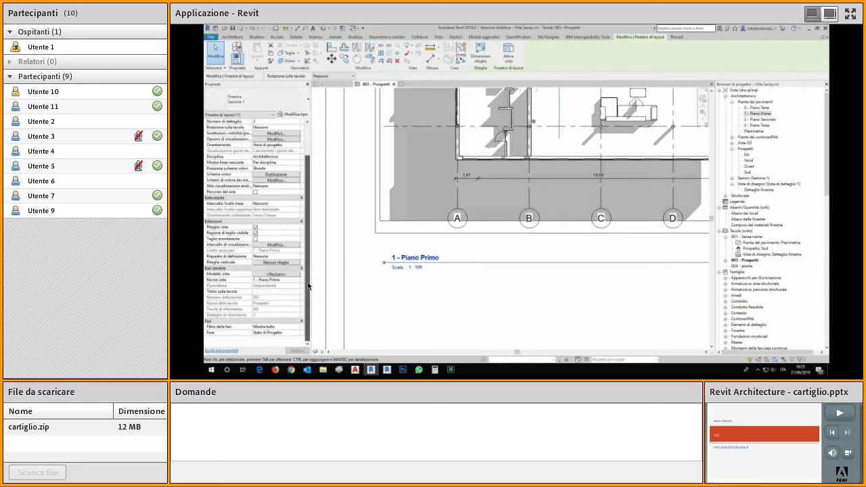
Step: Set the viewport's Title on Sheet to PIANO PRIMO
click(270, 293)
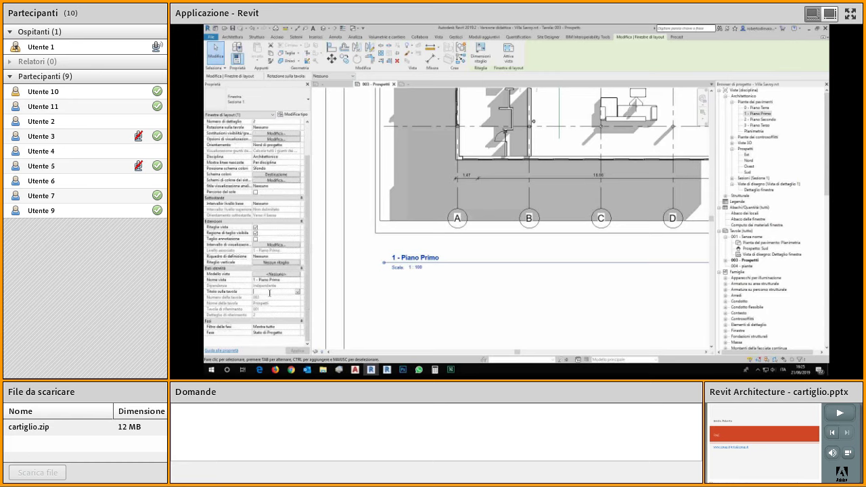
text(pi)
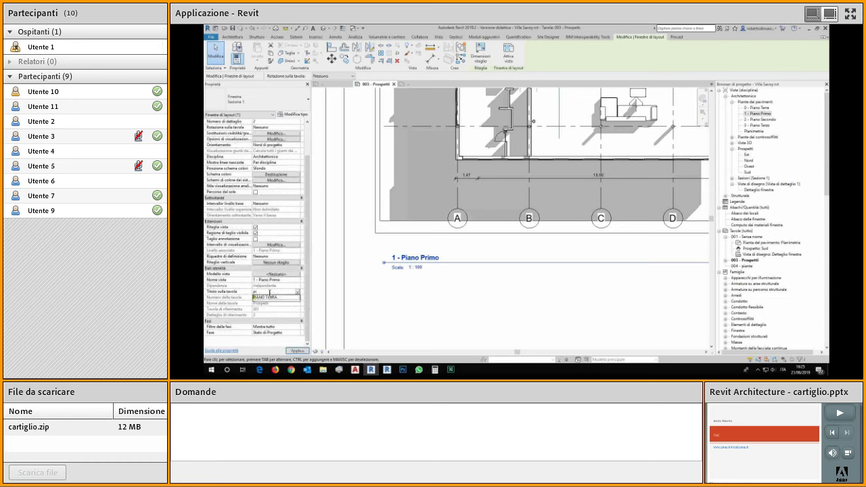
text(ano p)
key(BackSpace)
key(BackSpace)
key(BackSpace)
key(BackSpace)
key(BackSpace)
key(BackSpace)
key(BackSpace)
key(BackSpace)
key(BackSpace)
text(PIANO PRIMO)
click(296, 350)
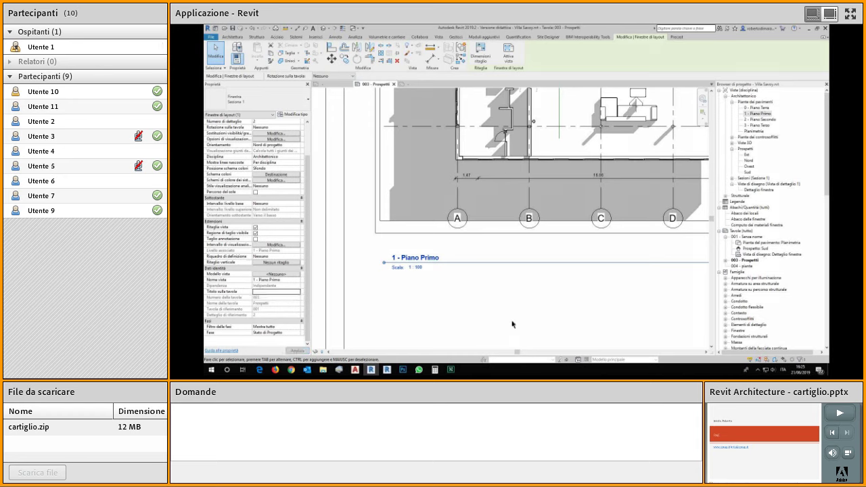
click(283, 291)
text(PIANO)
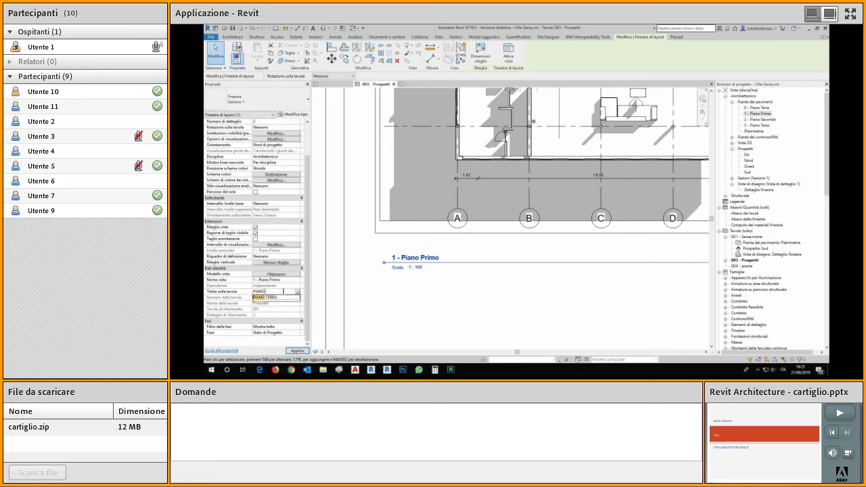
text( PRIMO)
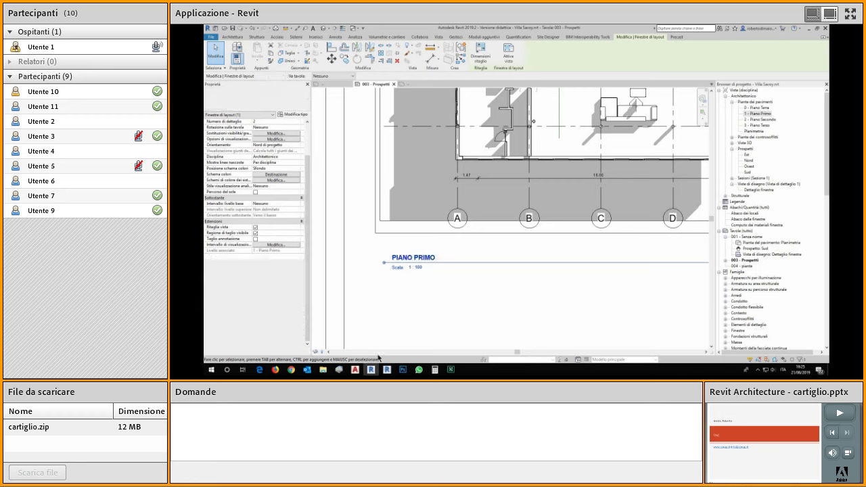
key(Return)
click(497, 284)
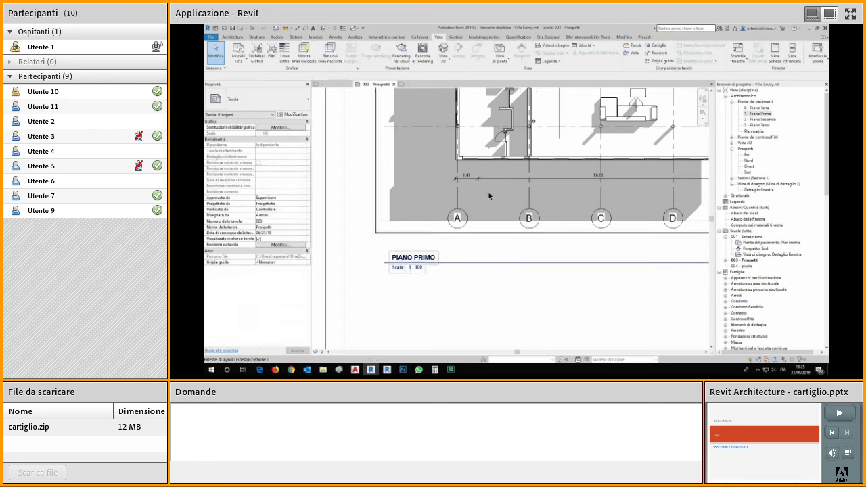
click(488, 268)
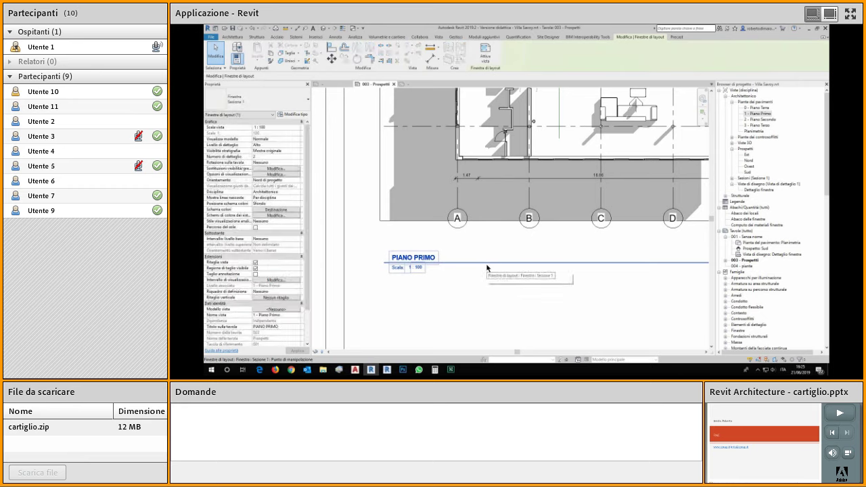
Step: Turn on Show Extension Line in the viewport type properties and apply it
click(302, 117)
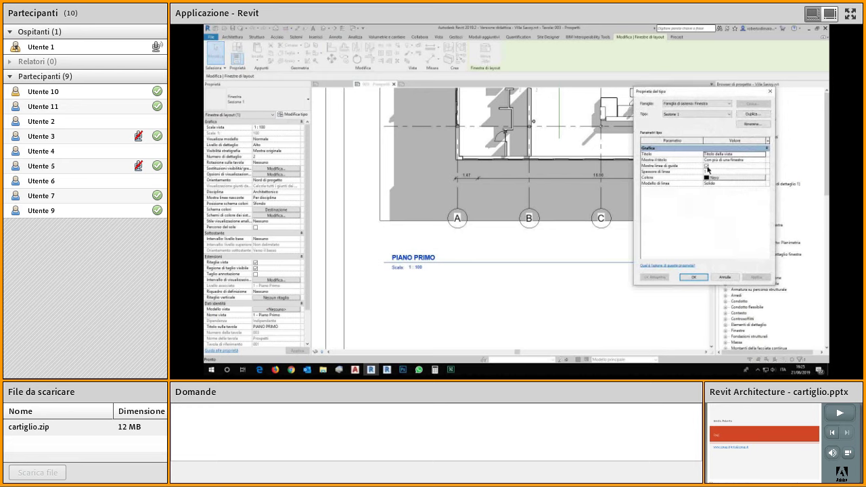
click(707, 167)
click(756, 278)
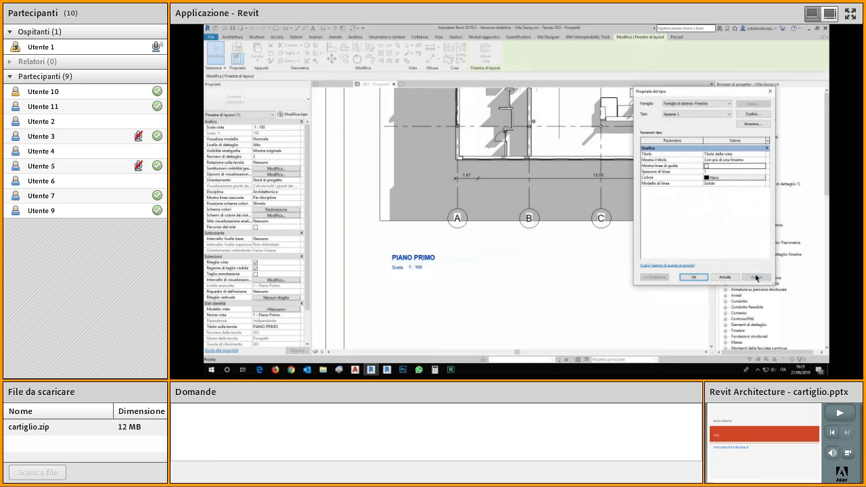
Step: Set the title line to line weight 6, Black colour and Solido pattern
click(716, 172)
click(765, 172)
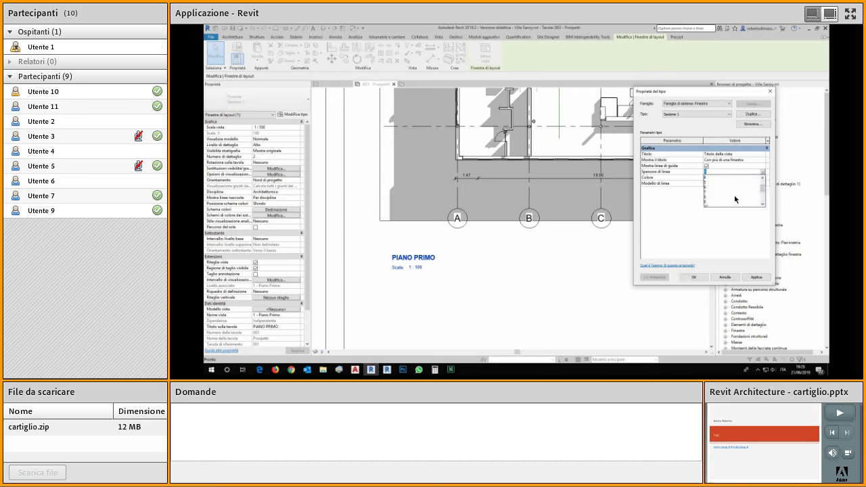
click(716, 194)
click(718, 178)
click(719, 178)
click(736, 244)
click(757, 184)
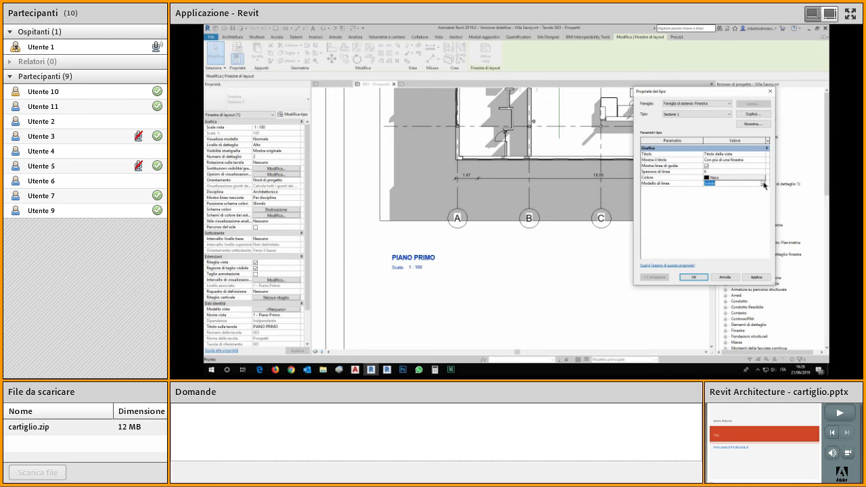
click(763, 184)
click(677, 215)
click(731, 213)
click(763, 184)
click(764, 184)
click(757, 163)
Step: Apply and confirm the title line settings, then zoom out to view the underlined PIANO PRIMO title
click(756, 277)
click(693, 277)
click(535, 300)
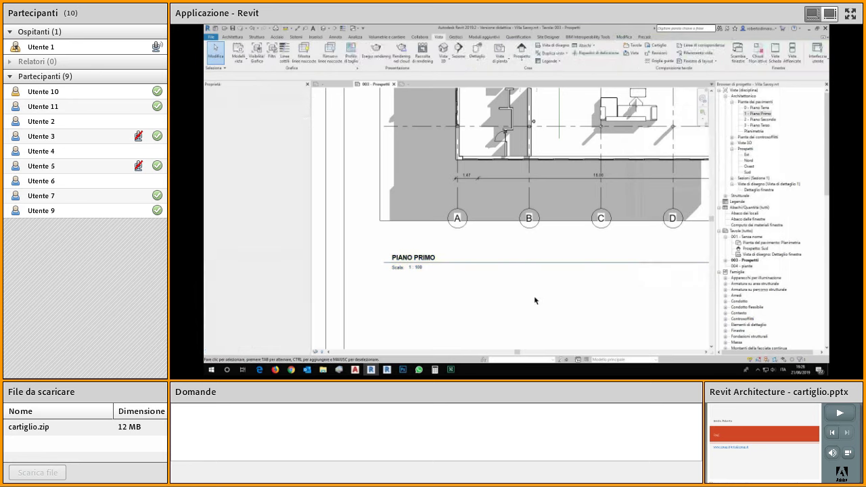
scroll(555, 284, down, 4)
middle_drag(605, 296, 543, 321)
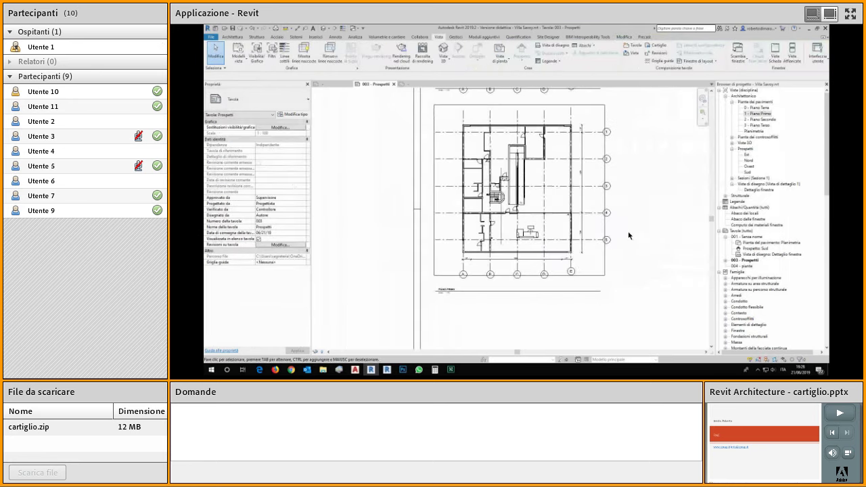
scroll(628, 231, down, 3)
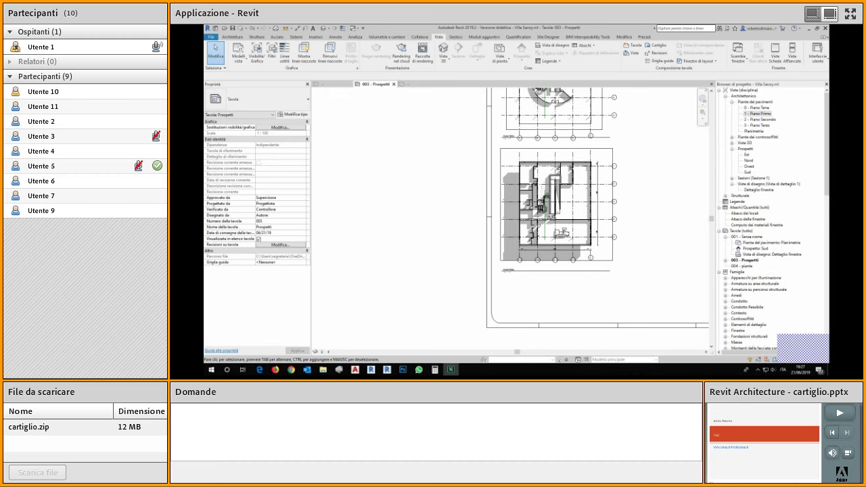
scroll(502, 241, down, 2)
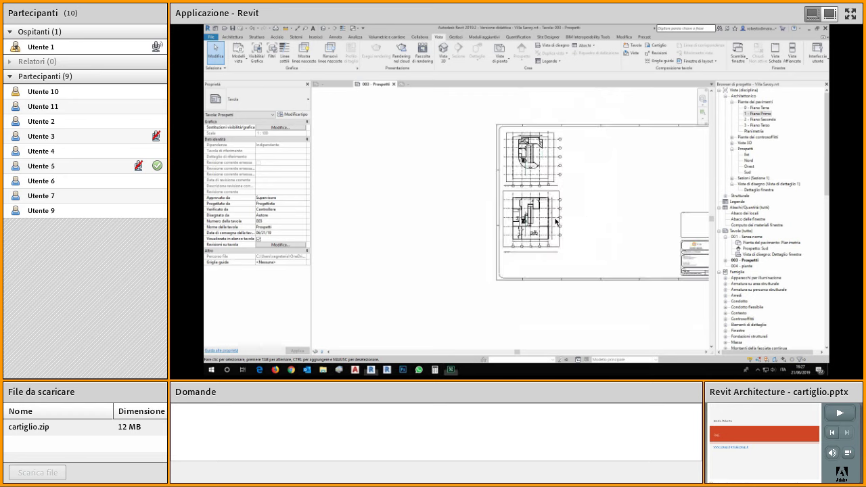
middle_drag(599, 220, 507, 137)
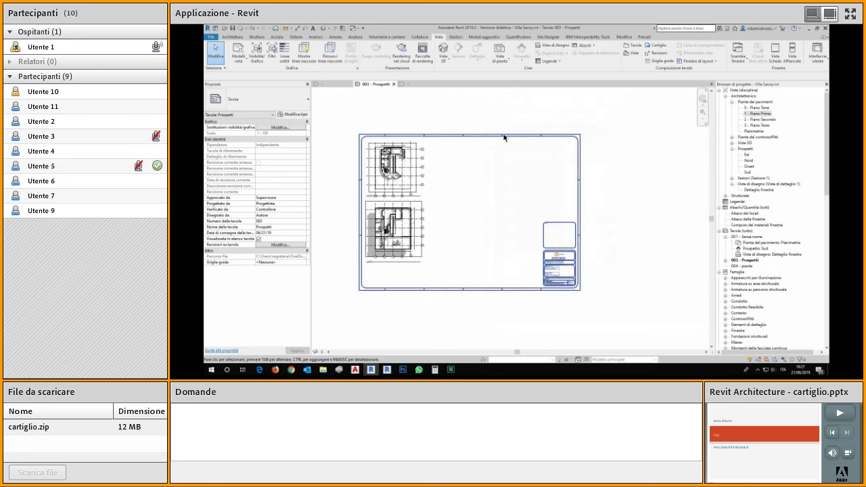
click(506, 136)
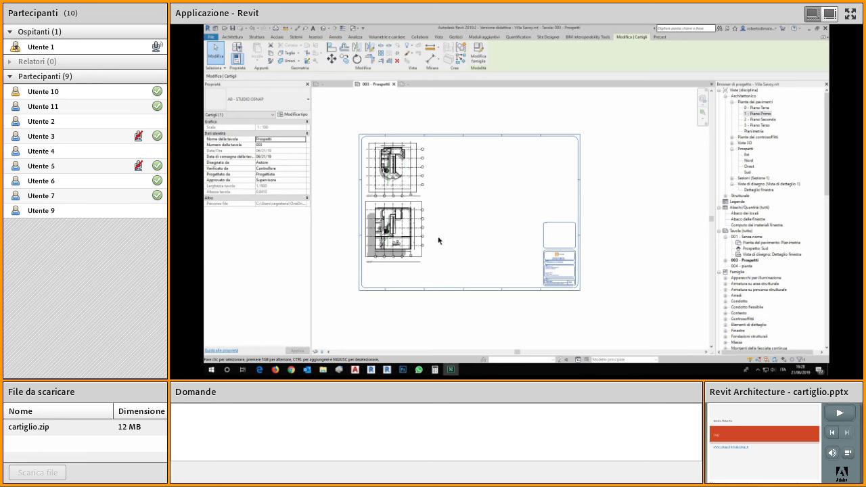
Step: Try dragging the Sud elevation onto sheet 003 below the plans, then dismiss the already-placed warning
scroll(455, 196, up, 2)
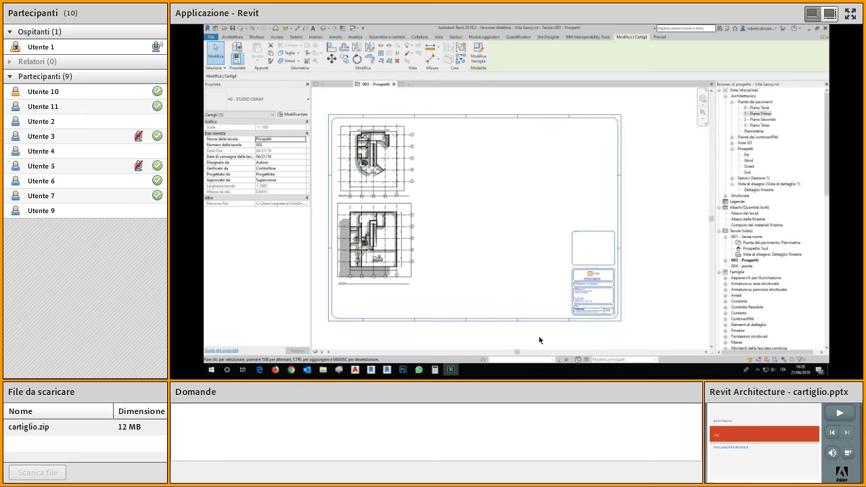
click(650, 257)
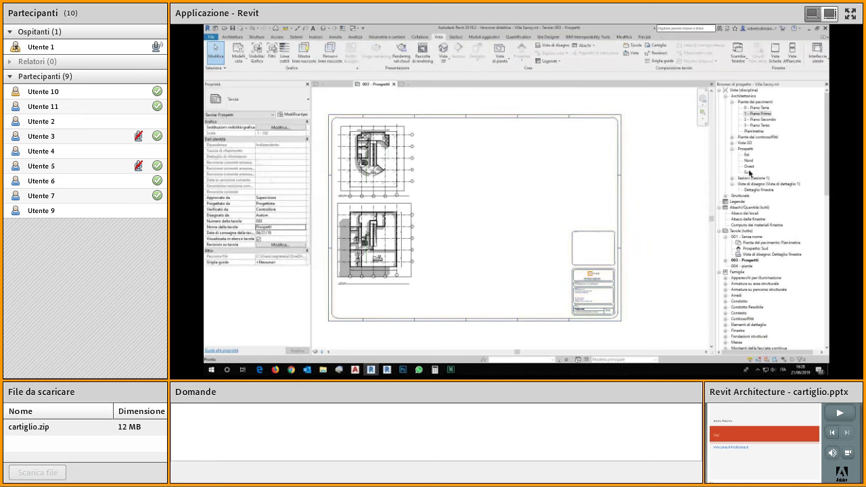
click(749, 173)
click(503, 304)
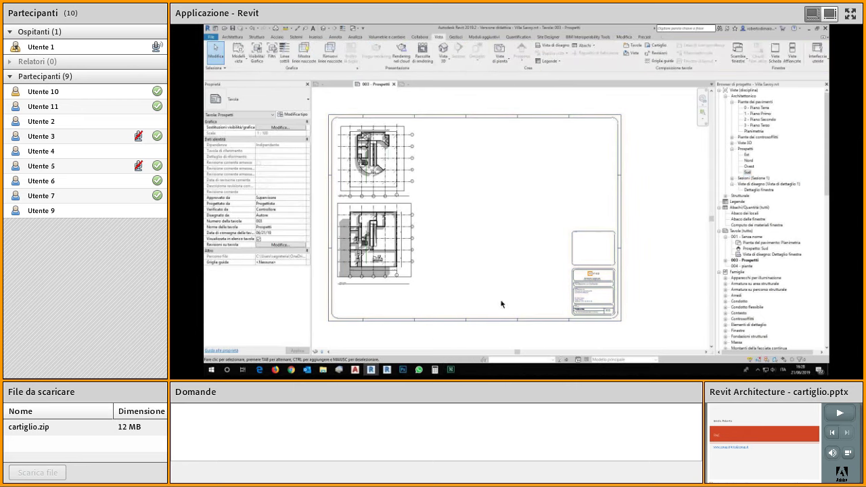
scroll(472, 241, up, 1)
middle_drag(472, 240, 543, 226)
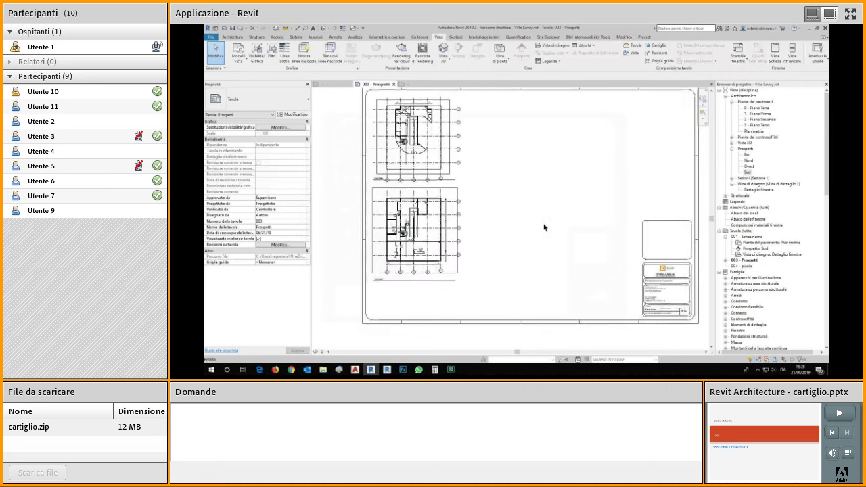
click(749, 174)
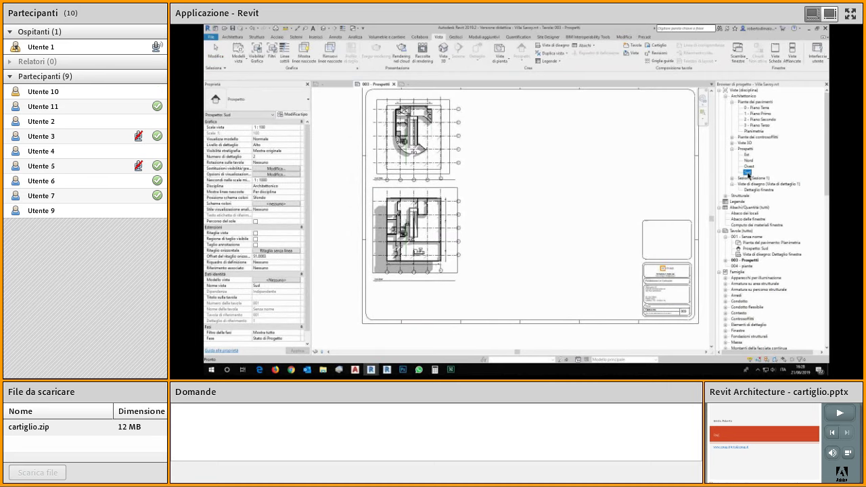
click(691, 194)
drag(748, 173, 412, 291)
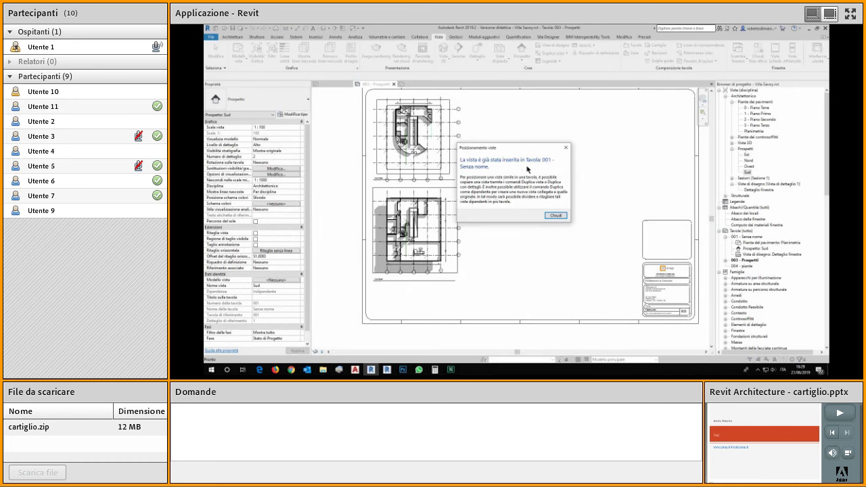
click(556, 217)
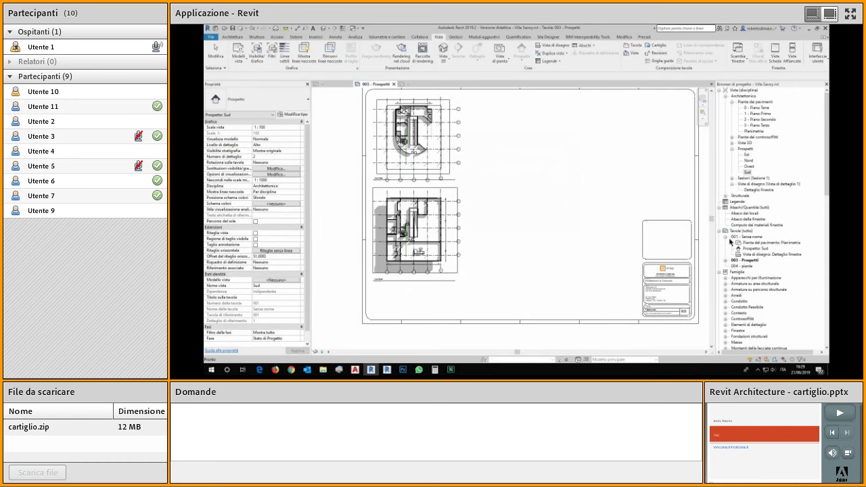
Step: Open sheet 001 - Senza nome and zoom to its Sud elevation viewport
click(748, 173)
double_click(752, 237)
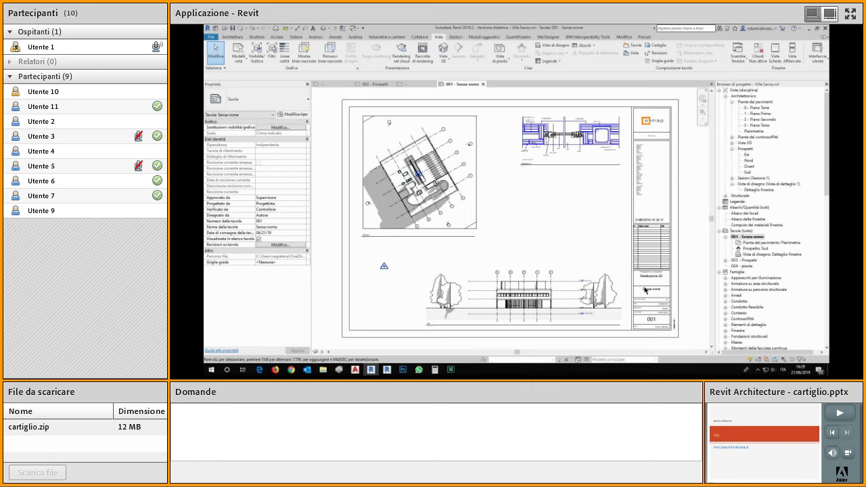
scroll(646, 323, up, 2)
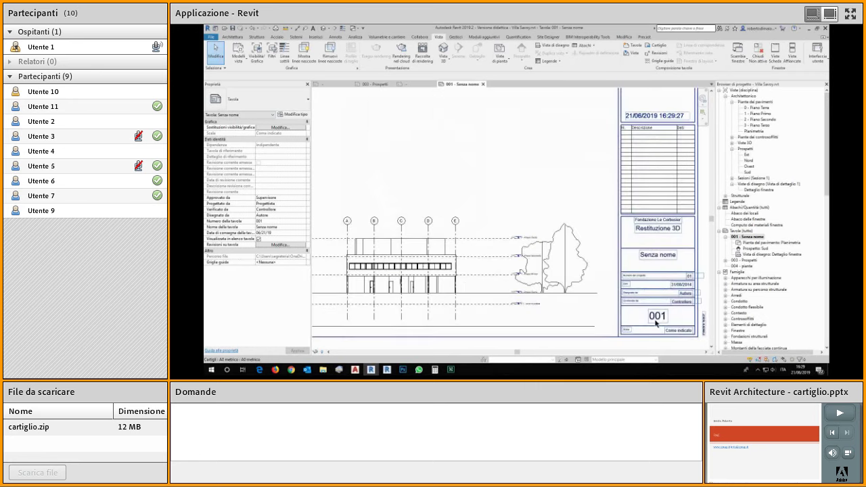
scroll(433, 295, down, 1)
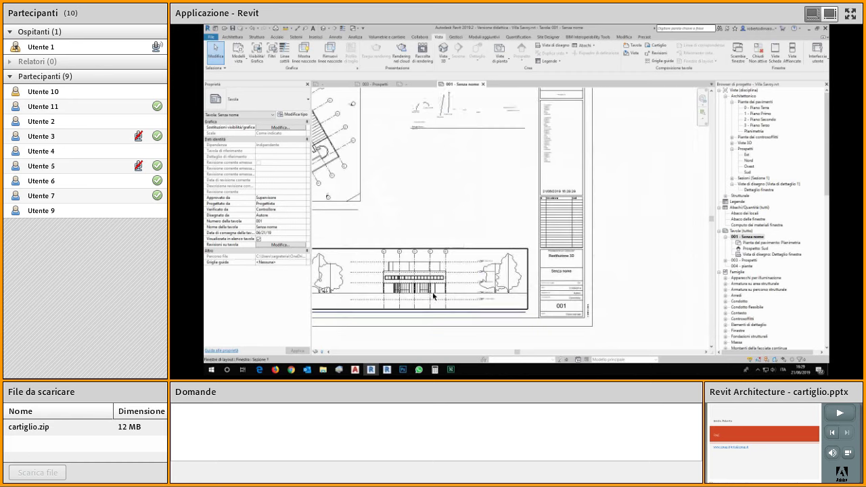
scroll(433, 294, down, 1)
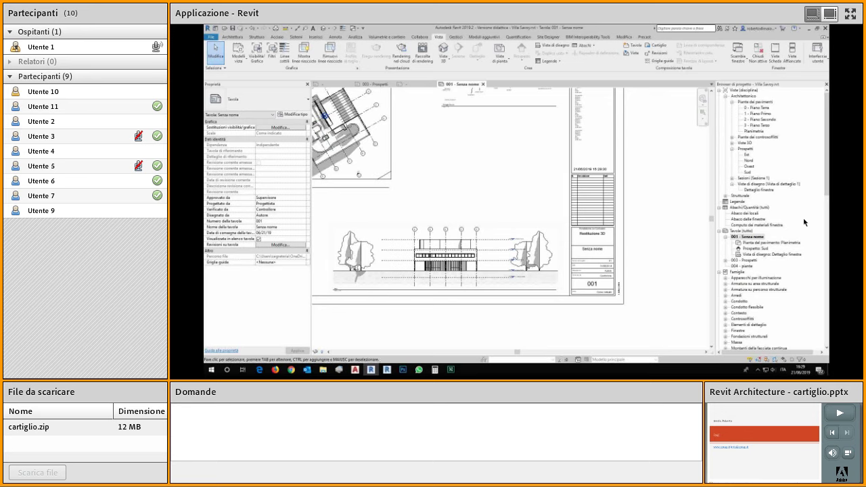
Step: Inspect the Sud elevation's properties and duplicate options without changing anything
right_click(748, 172)
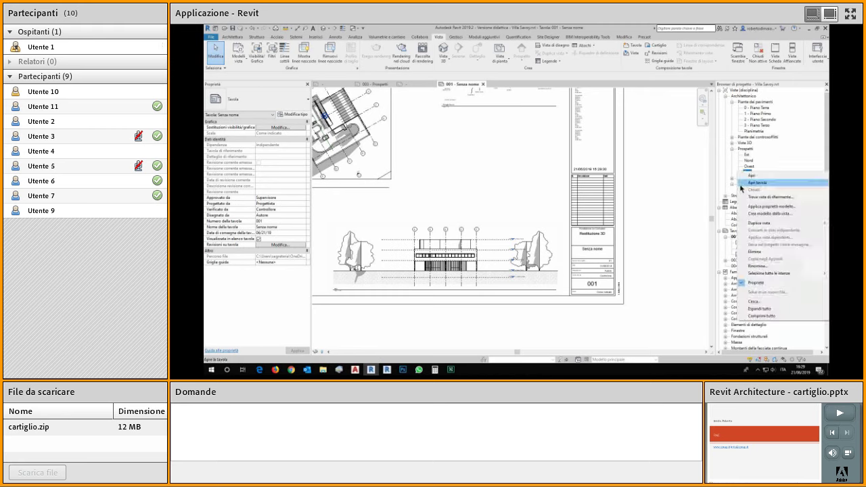
click(756, 283)
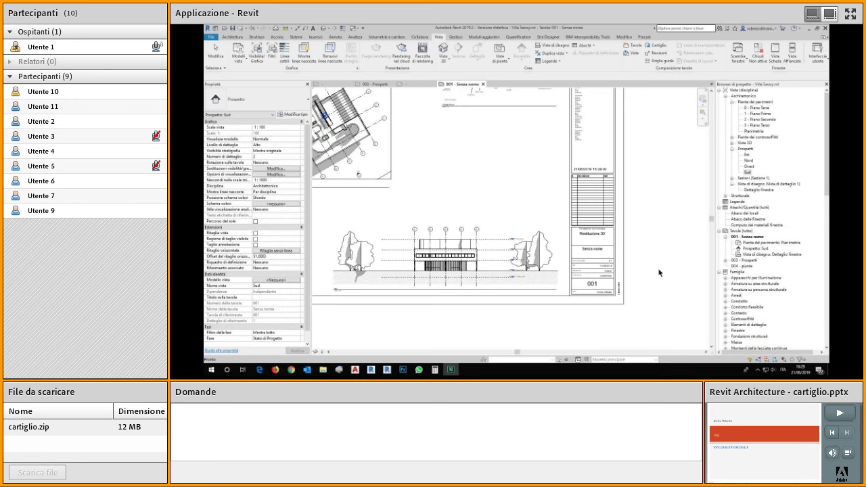
right_click(748, 174)
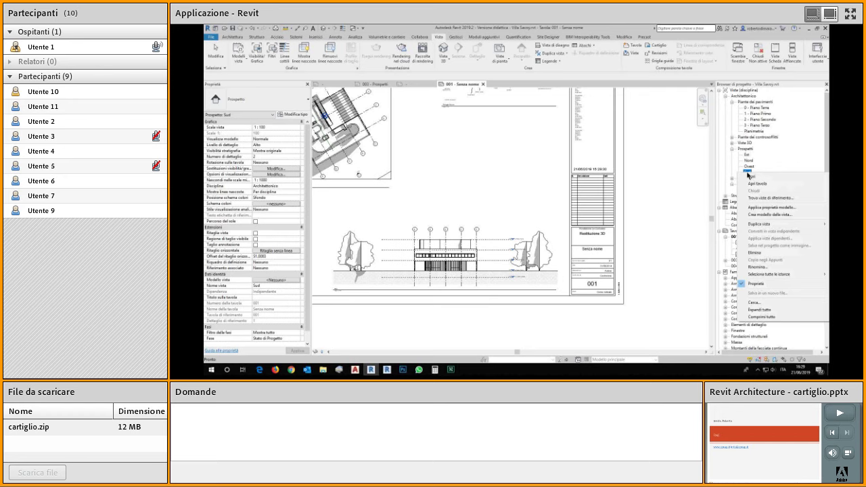
mouse_move(759, 228)
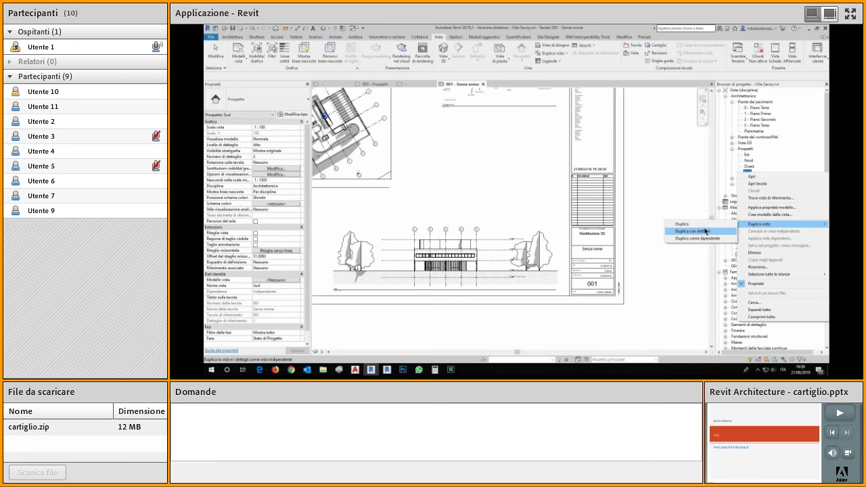
click(665, 178)
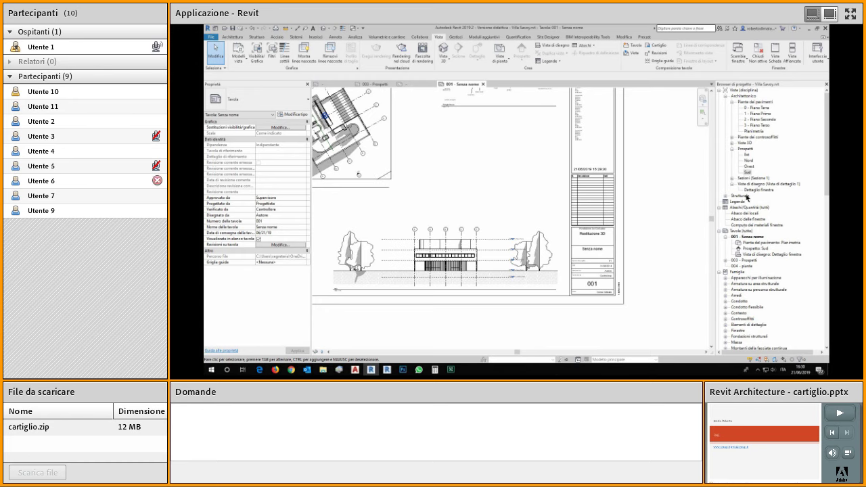
right_click(749, 174)
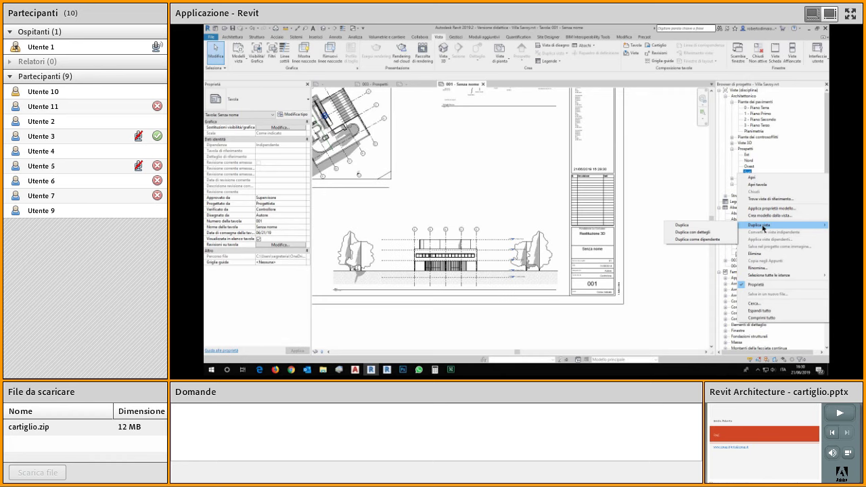
click(384, 29)
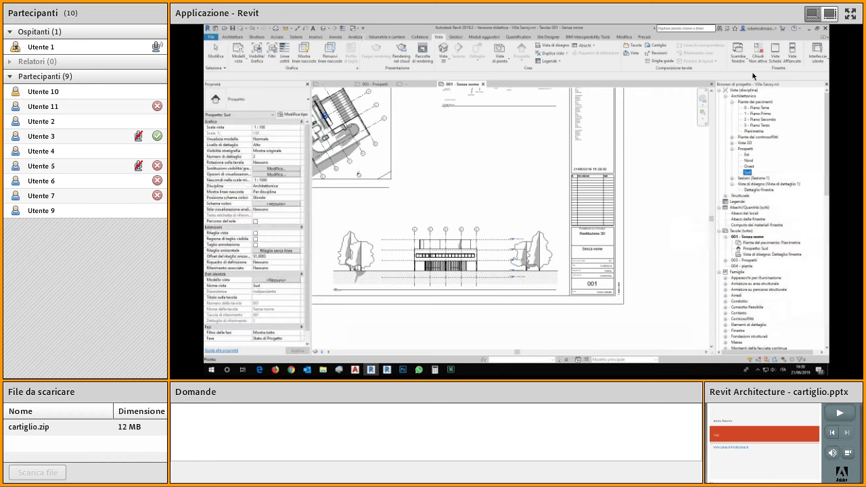
Step: Close the 003 - Prospetti sheet and open the Sud elevation view
click(758, 51)
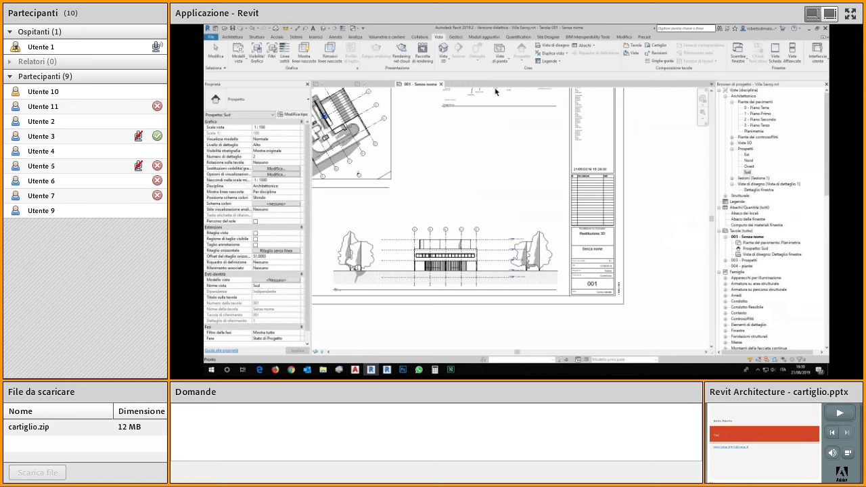
click(375, 84)
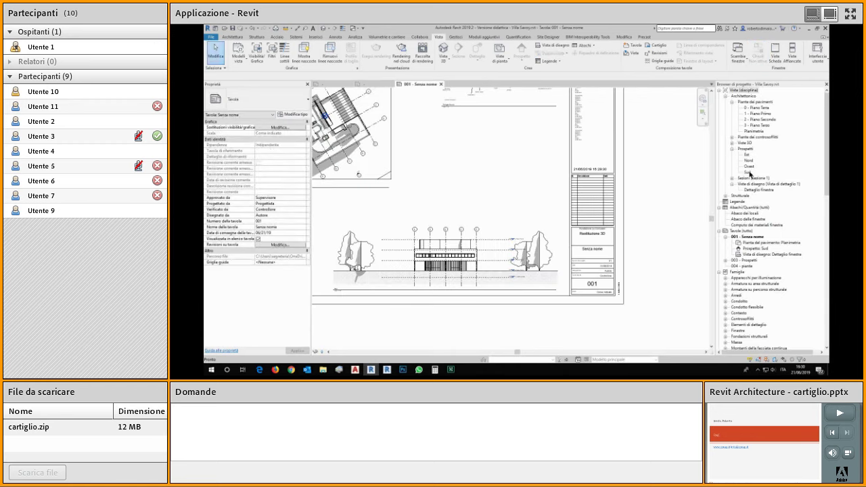
double_click(748, 173)
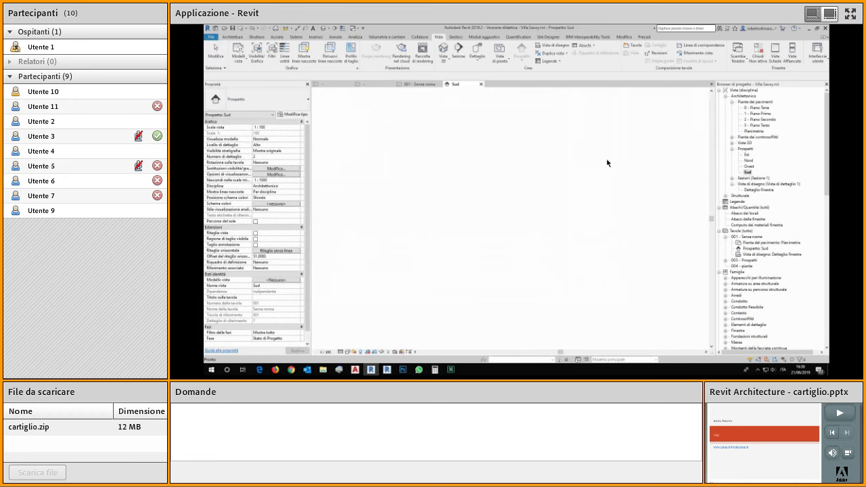
Step: Close the 001 - Senza nome sheet and the other view tabs, leaving Sud zoomed in
click(440, 84)
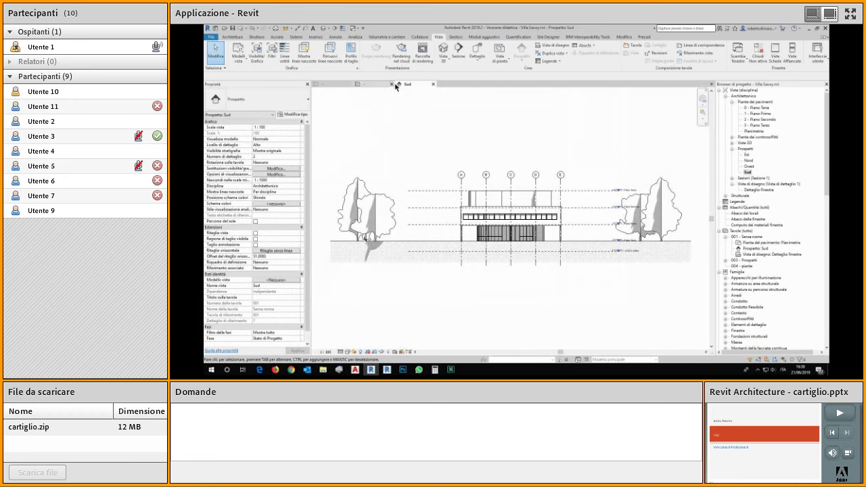
click(391, 85)
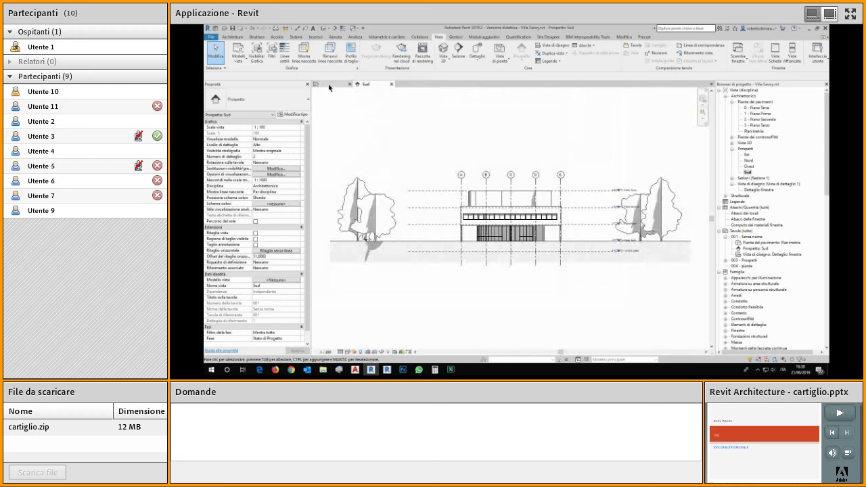
click(350, 85)
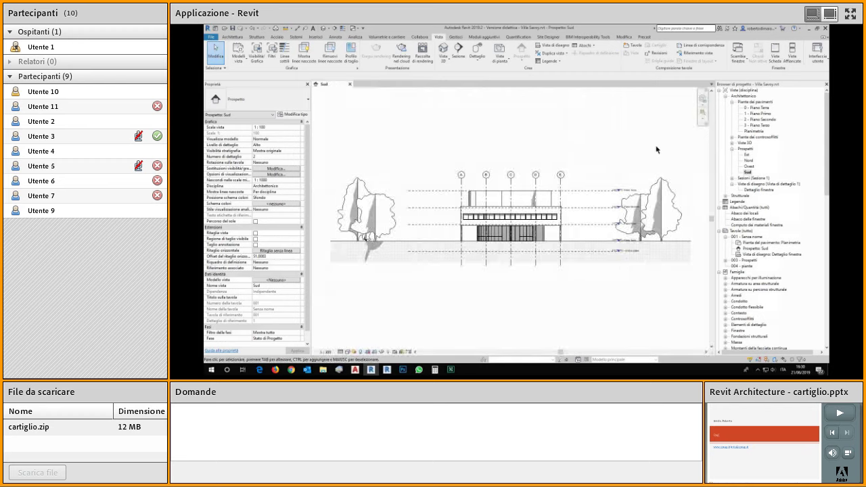
scroll(535, 240, up, 4)
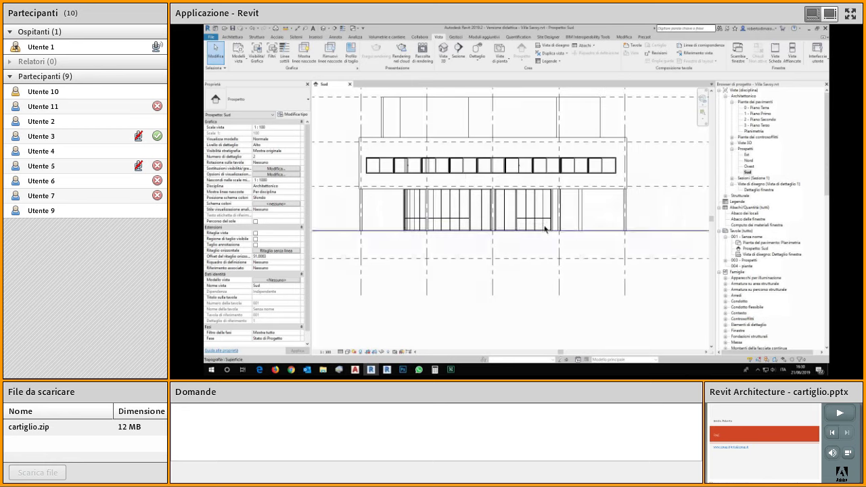
scroll(564, 244, down, 1)
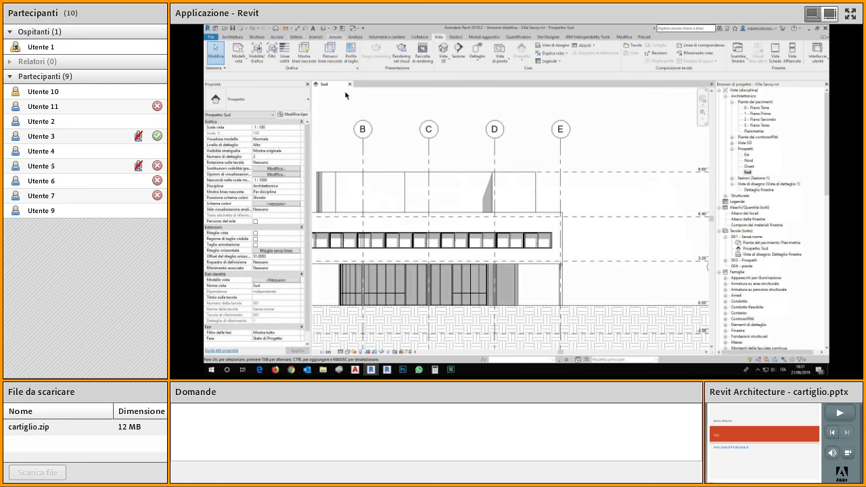
scroll(349, 62, up, 4)
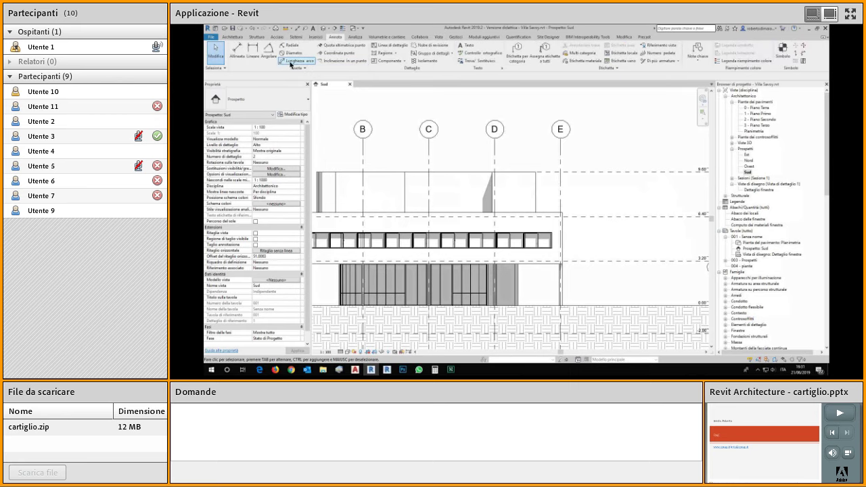
Step: Place a vertical dimension string beside grid E on the Sud elevation
click(256, 57)
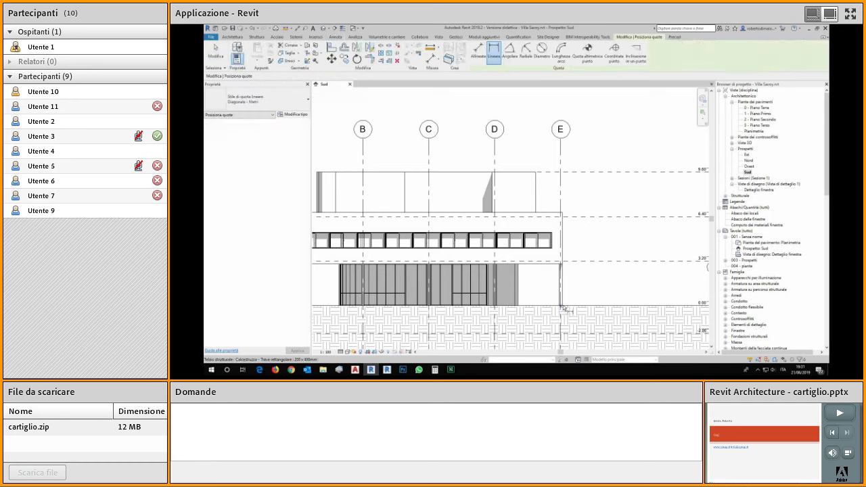
click(561, 267)
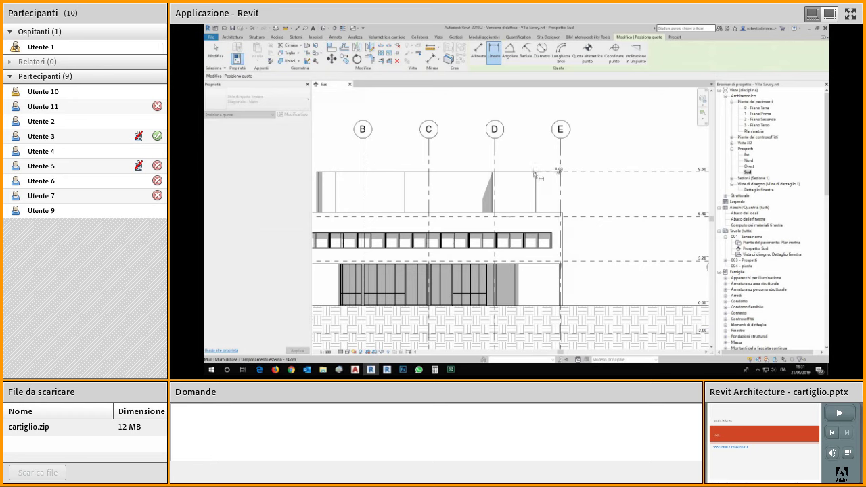
click(609, 216)
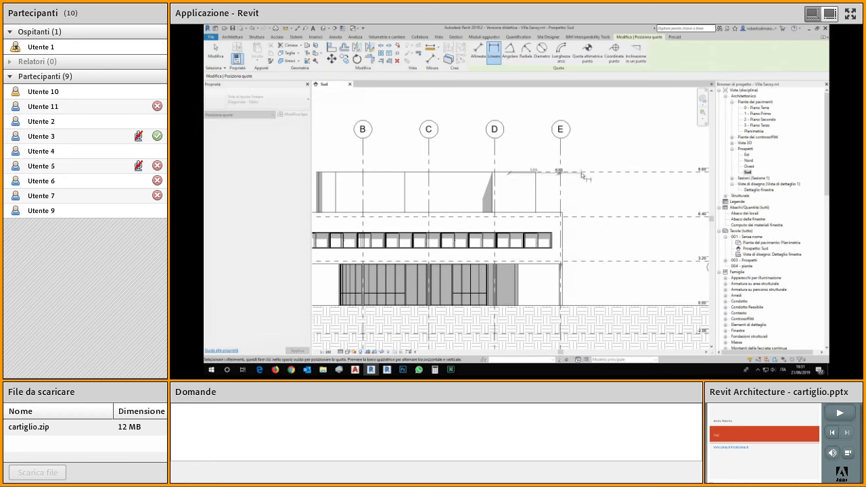
click(608, 238)
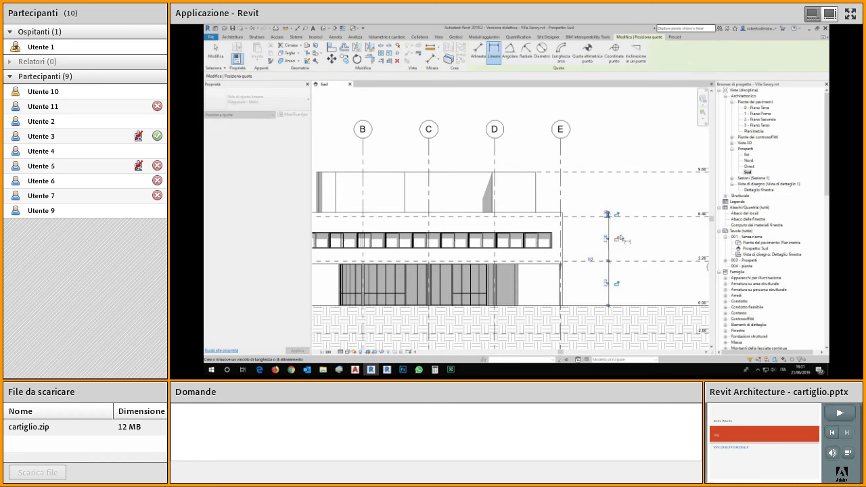
key(Escape)
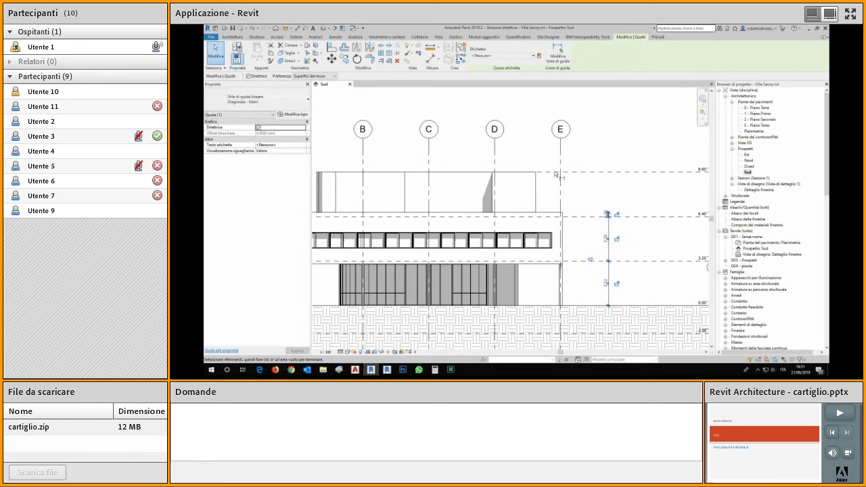
Step: Restart aligned dimensioning with DI and try picking the building's top edge
key(d)
key(i)
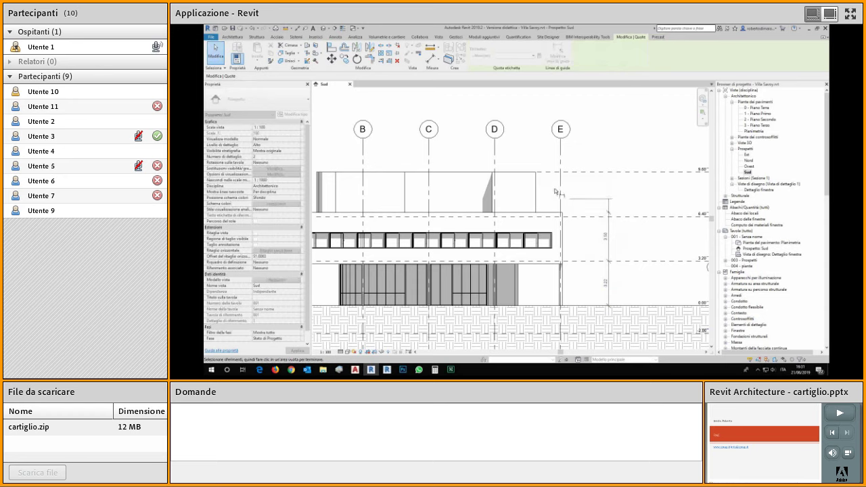
click(539, 175)
scroll(548, 184, up, 3)
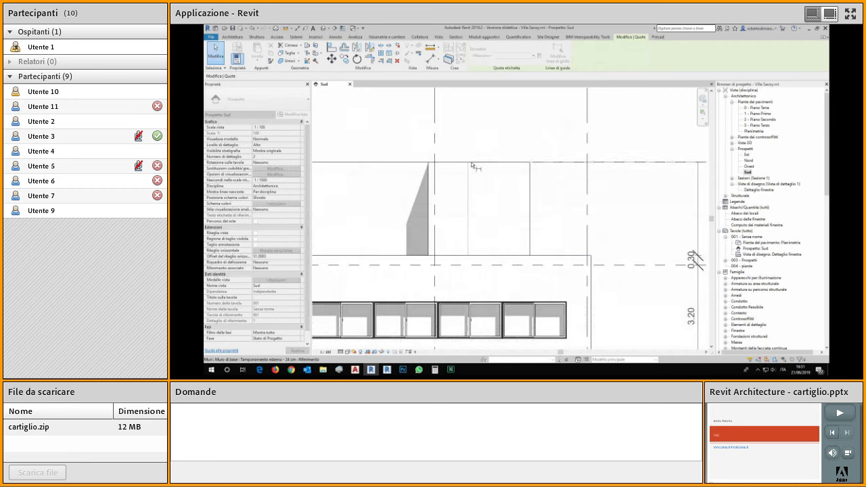
scroll(567, 184, down, 2)
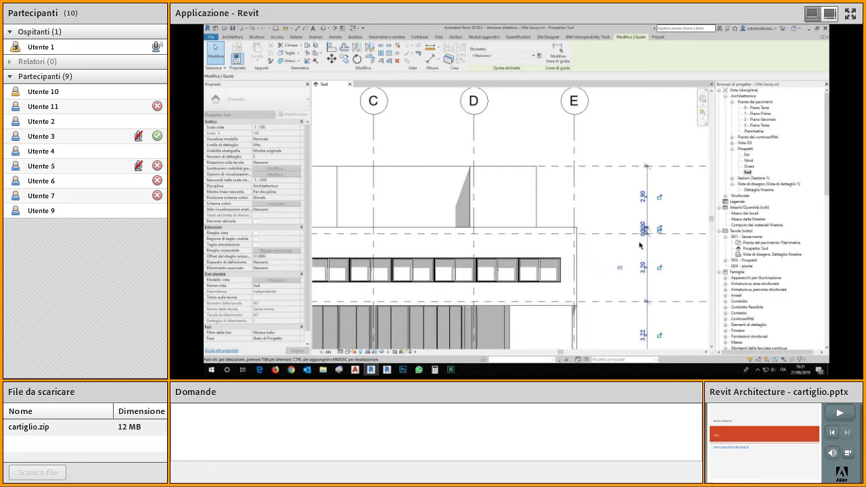
key(Escape)
key(Escape)
middle_drag(653, 284, 592, 223)
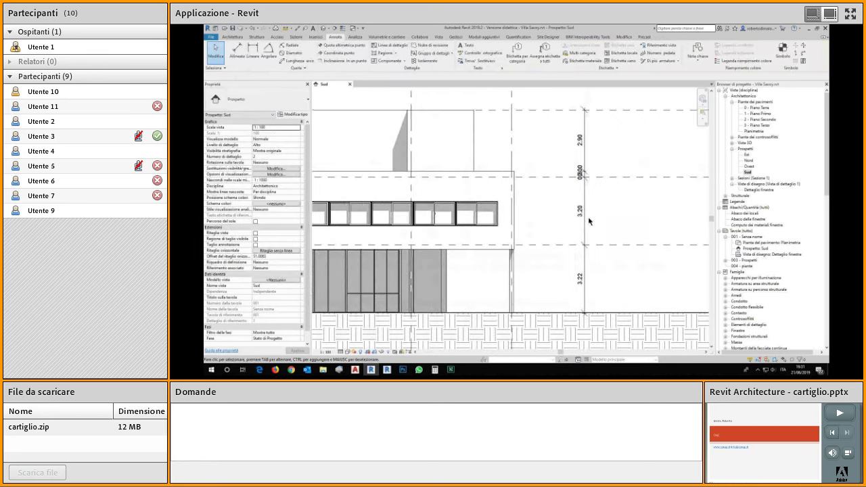
key(d)
key(i)
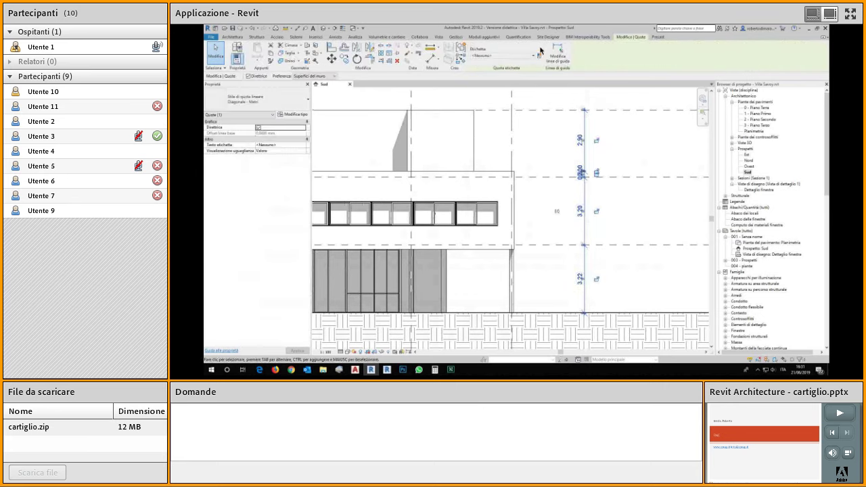
click(516, 176)
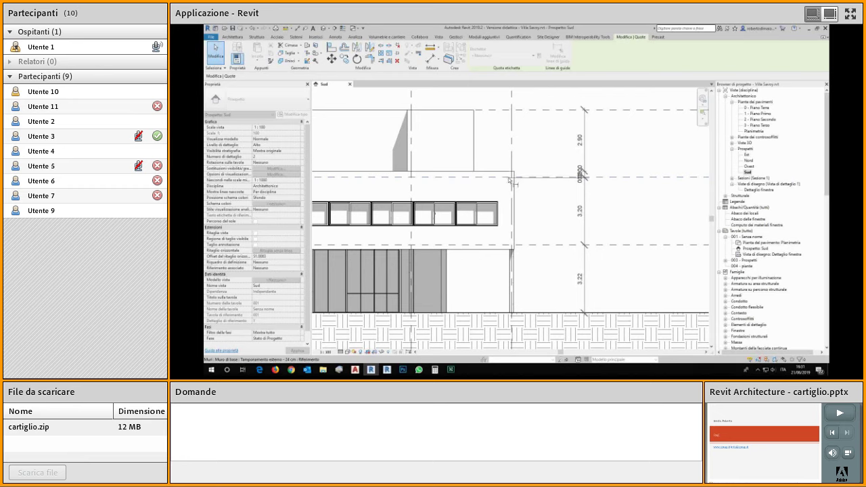
Step: Delete the old vertical dimension string and redraw it reading 2.90, 3.70 and 3.00
click(580, 174)
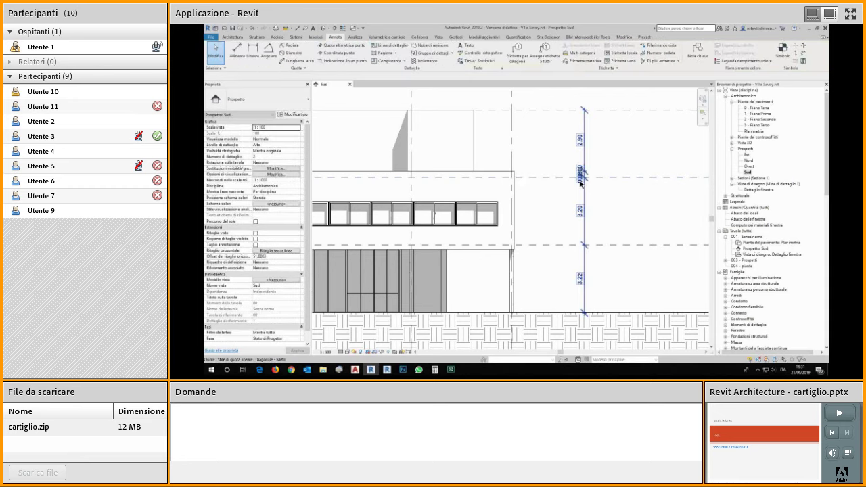
key(Delete)
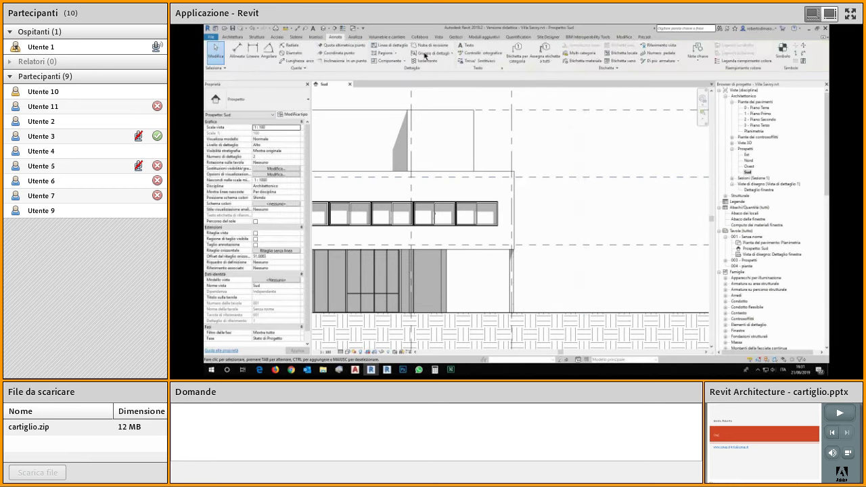
click(237, 51)
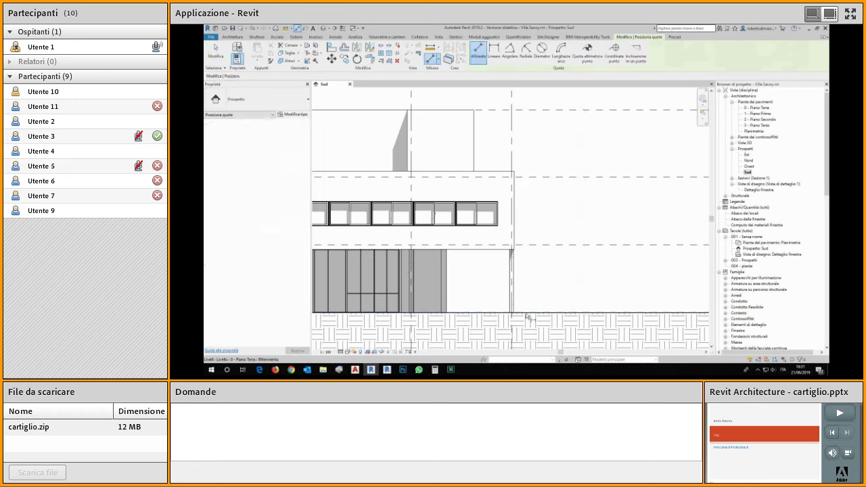
click(501, 174)
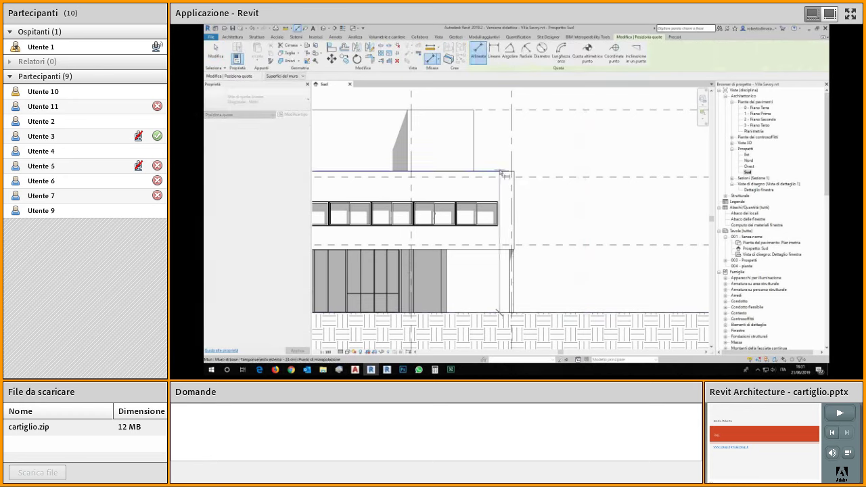
click(467, 110)
click(486, 252)
click(567, 222)
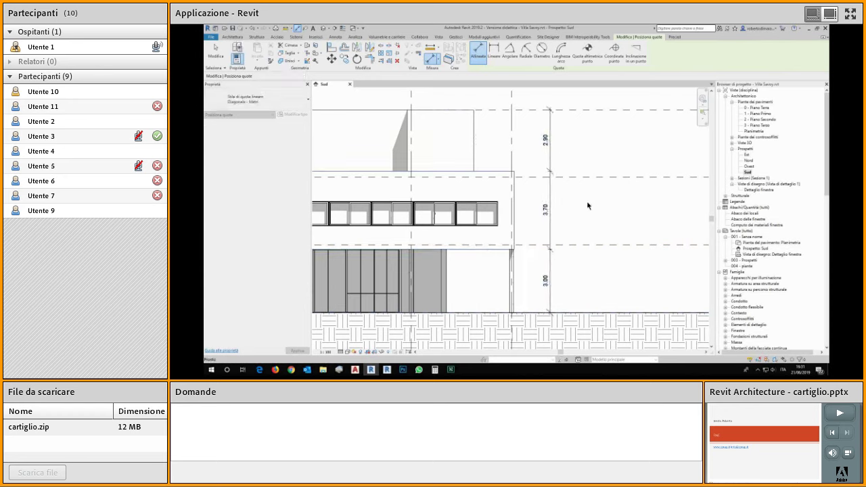
key(Escape)
key(Escape)
Step: Place a 9.60 spot elevation with a leader at the roof edge
click(342, 45)
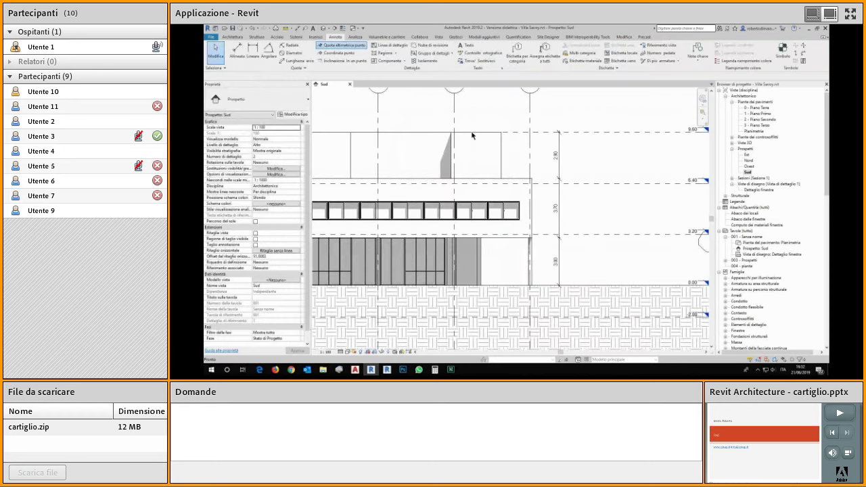
click(478, 132)
click(501, 115)
click(512, 115)
key(Escape)
key(Escape)
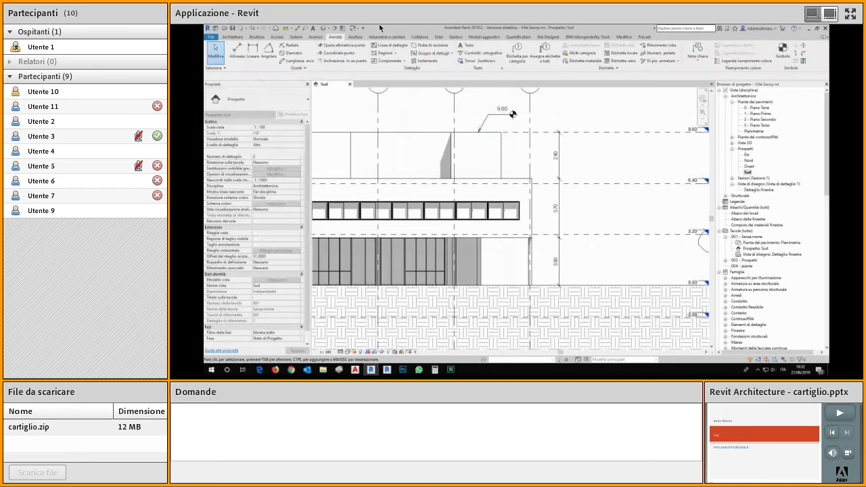
Step: Place a 0.00 spot elevation at ground level, then reframe the view
click(326, 45)
click(509, 283)
click(516, 276)
click(538, 277)
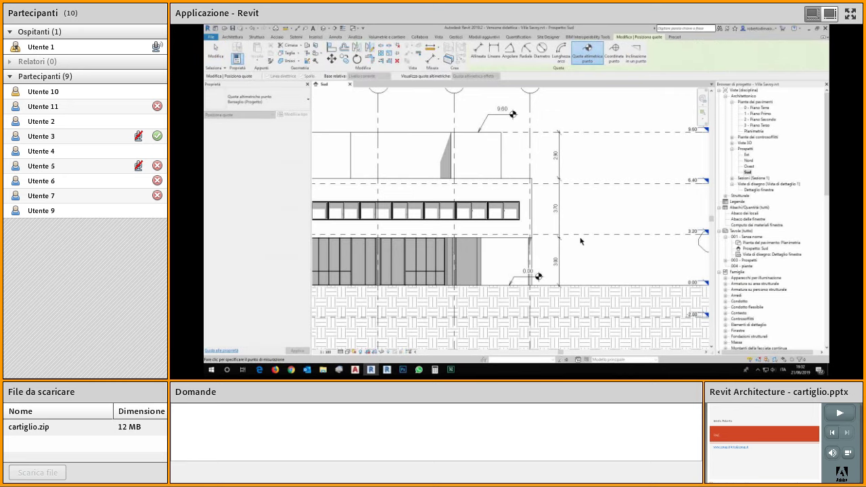
key(Escape)
key(Escape)
middle_drag(581, 241, 687, 242)
scroll(625, 240, down, 2)
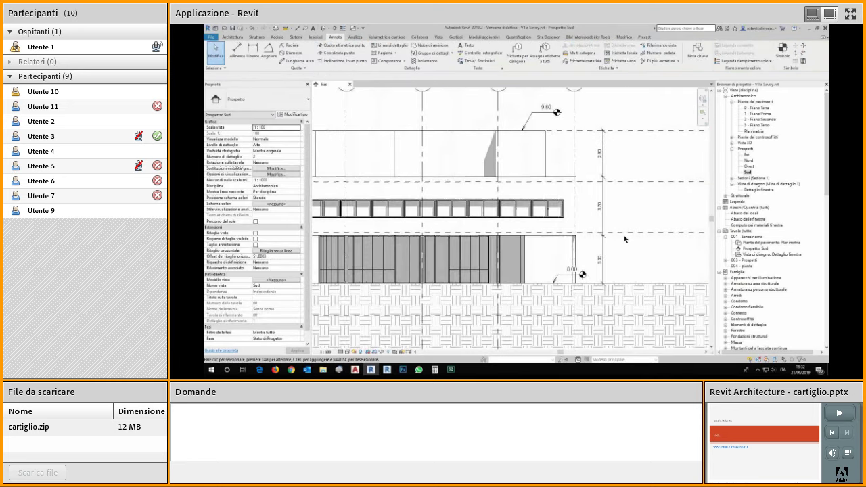
scroll(633, 232, down, 1)
scroll(632, 232, up, 1)
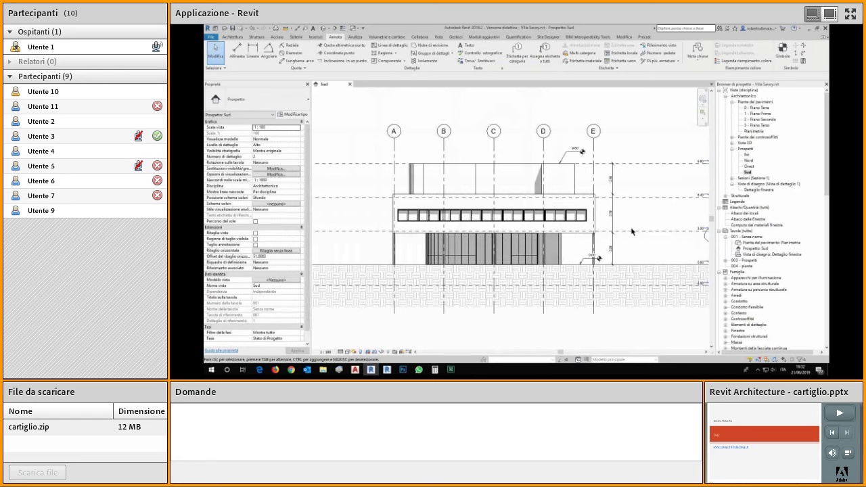
middle_drag(633, 241, 562, 248)
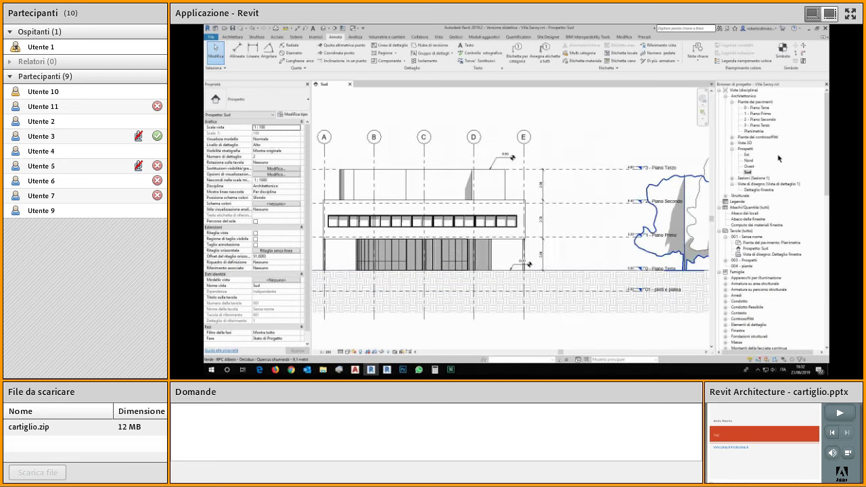
Step: Make a plain duplicate of Sud and tile both views zoomed to fit (WT, ZA)
right_click(747, 172)
mouse_move(764, 224)
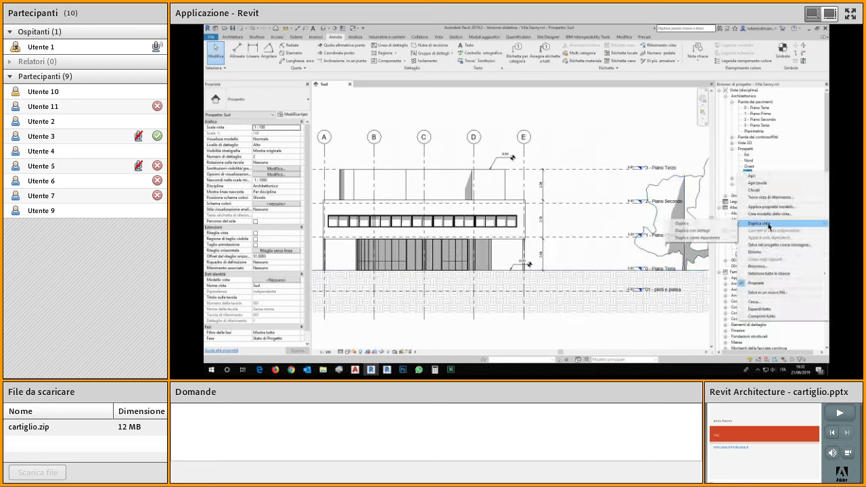
click(716, 226)
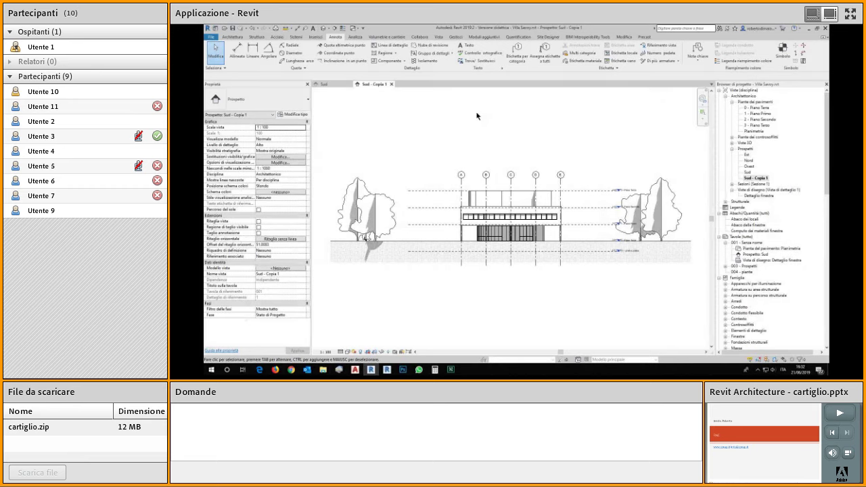
key(w)
key(t)
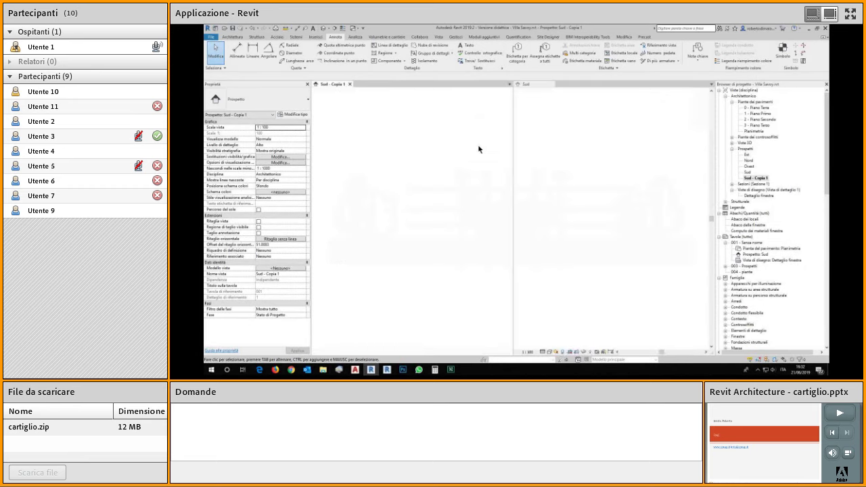
key(z)
key(a)
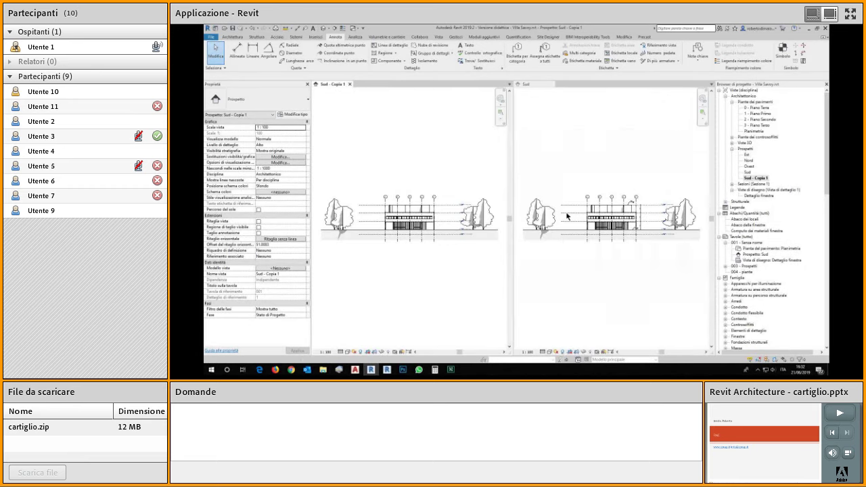
scroll(431, 227, up, 5)
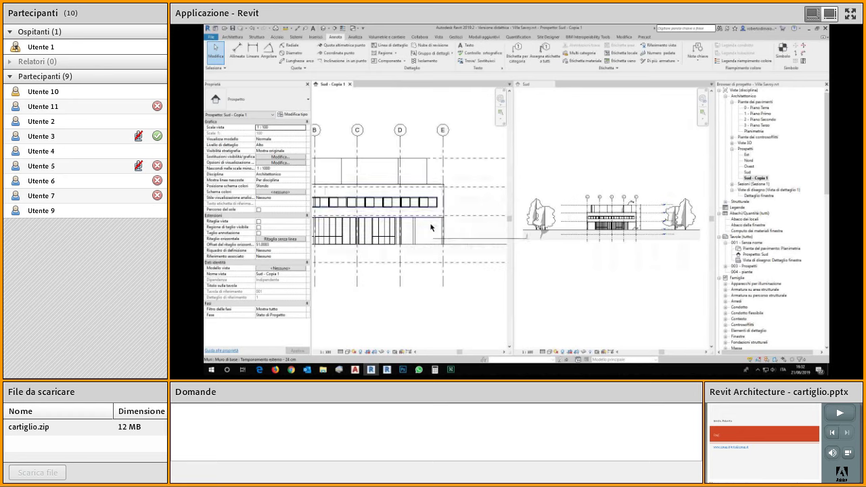
scroll(650, 242, up, 5)
scroll(647, 207, up, 3)
middle_drag(652, 205, 656, 229)
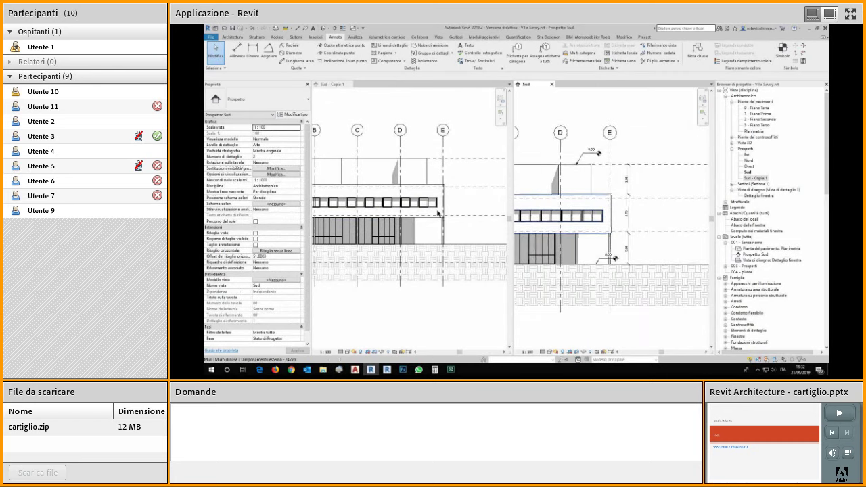
Step: Rename the copy Sud - Copia 1 to Sud - DUPLICA
right_click(752, 178)
click(759, 272)
drag(756, 178, 782, 180)
text(DEF)
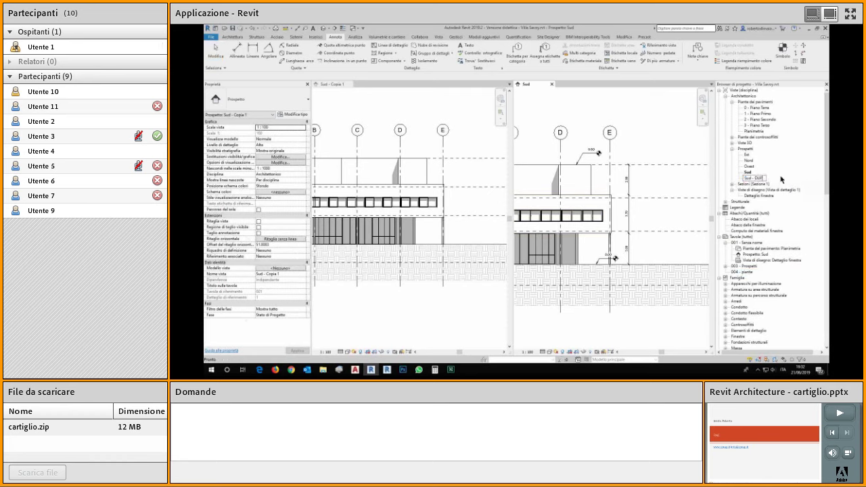
key(Return)
Step: Duplicate Sud with detailing and rename the copy Sud - DUPLICA CON DETTAGLI
right_click(749, 173)
mouse_move(758, 226)
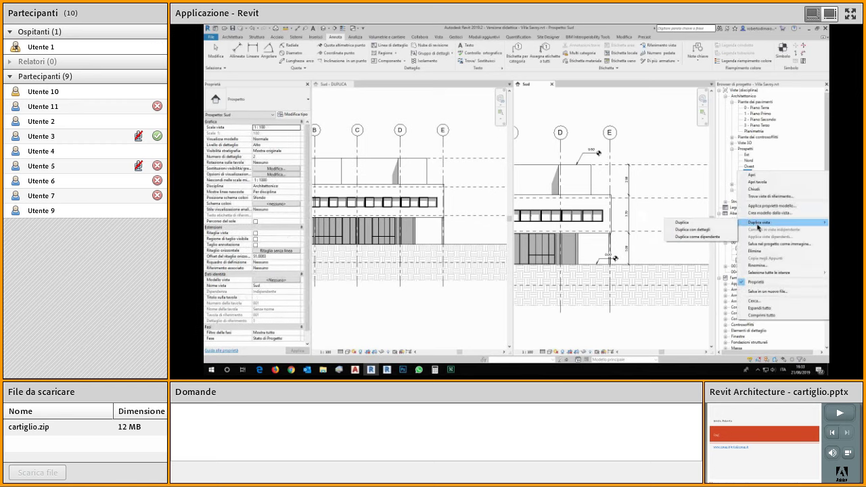
click(703, 235)
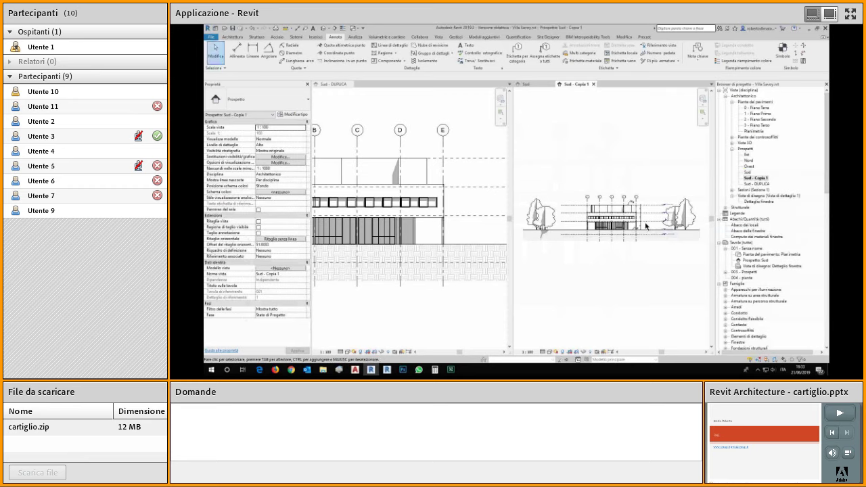
scroll(646, 226, up, 2)
right_click(763, 181)
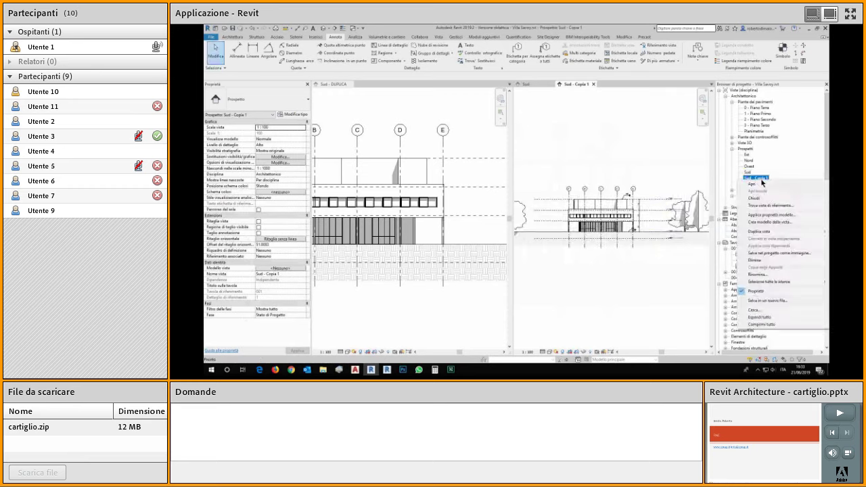
click(764, 275)
drag(755, 179, 770, 178)
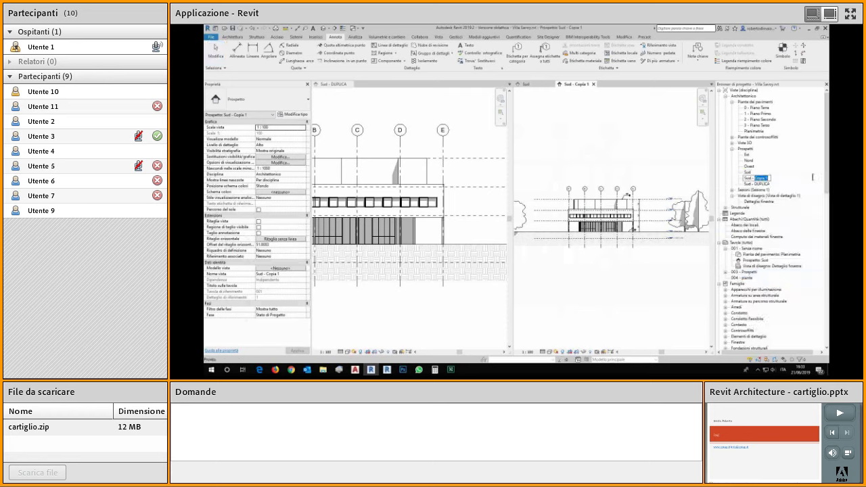
text(DUPLICA CON DETTAGLI)
key(Return)
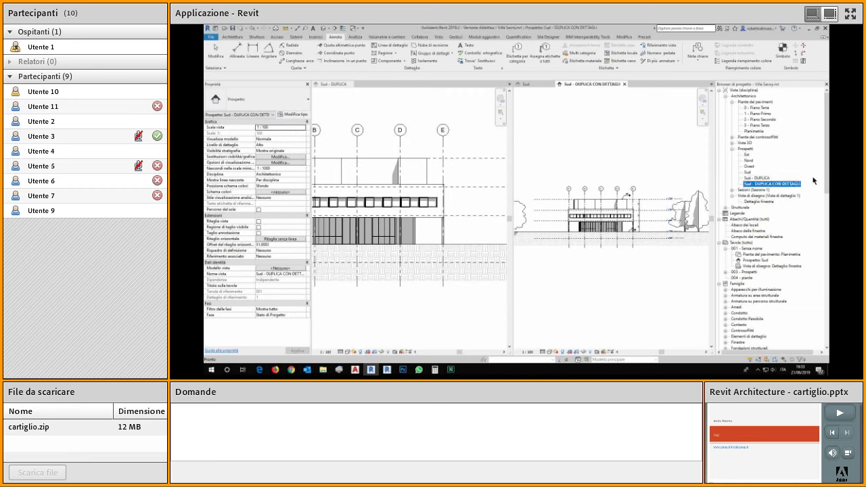
Step: Tile all three open views and zoom each to fit the elevation
click(602, 164)
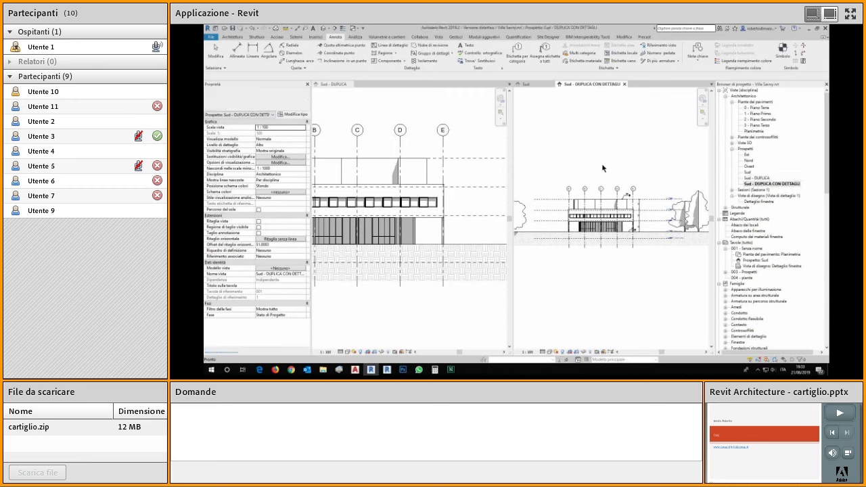
key(w)
key(t)
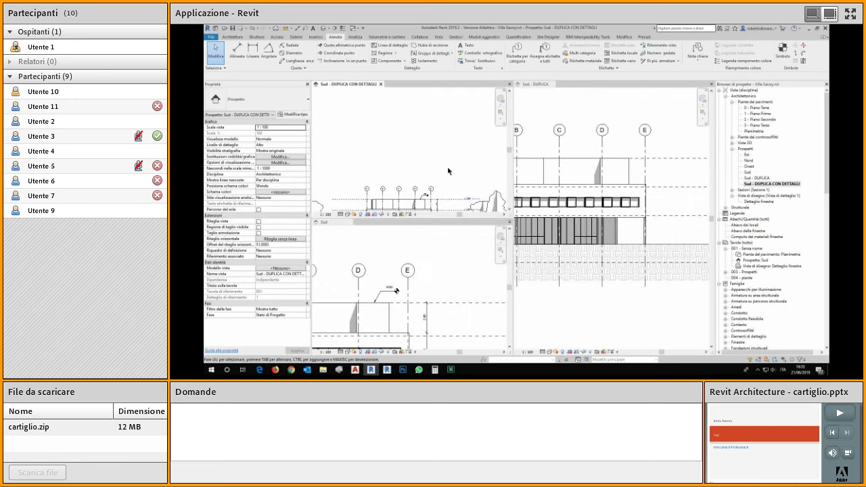
key(z)
key(a)
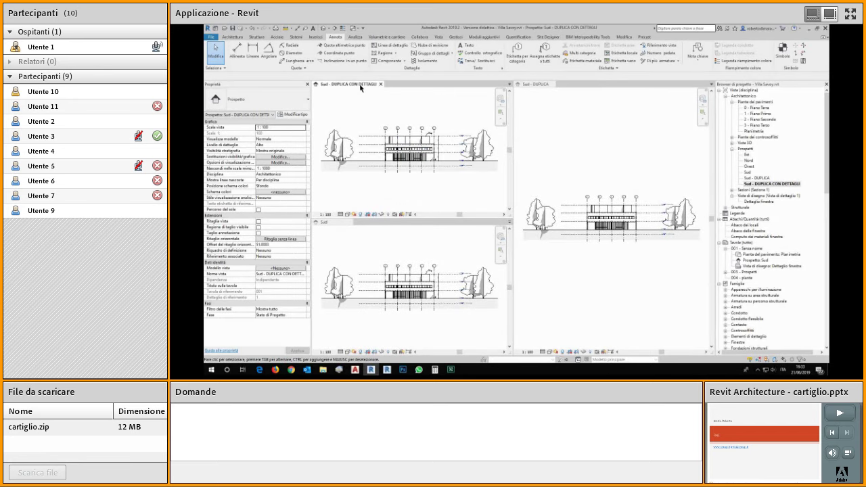
scroll(437, 174, up, 5)
middle_drag(425, 111, 417, 141)
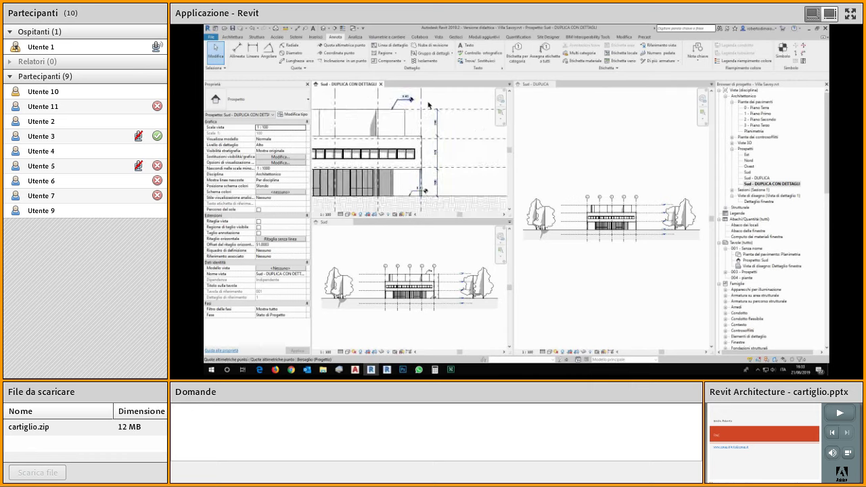
scroll(437, 288, up, 5)
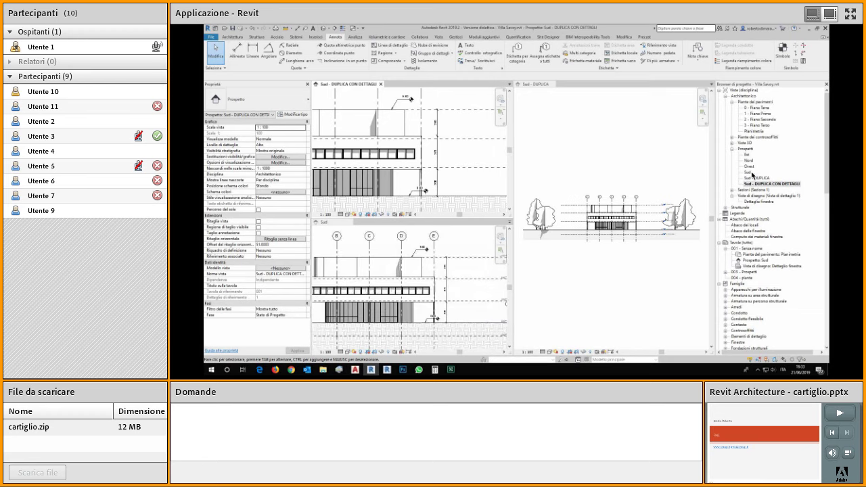
Step: Create a dependent duplicate of Sud and rename it Sud - COME DIPENDENTE
right_click(750, 173)
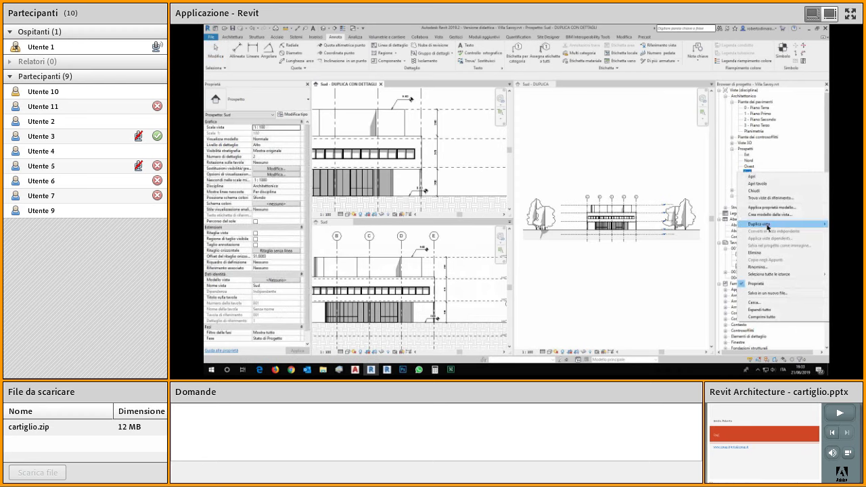
click(696, 240)
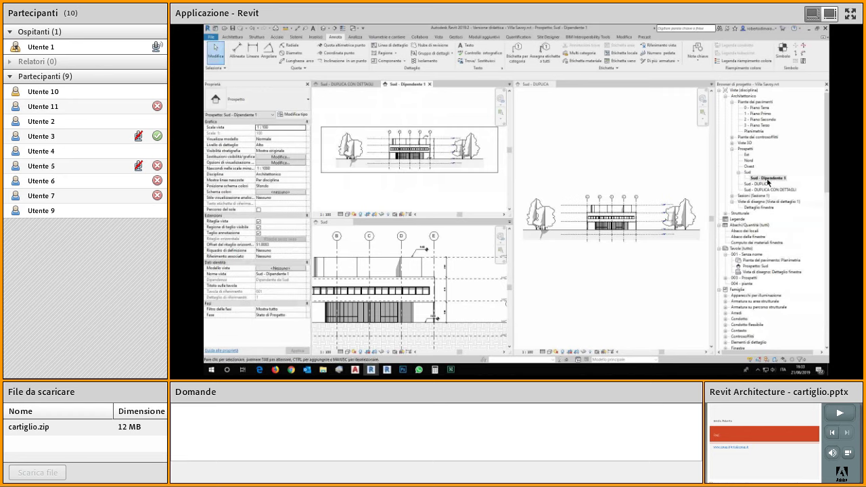
right_click(770, 180)
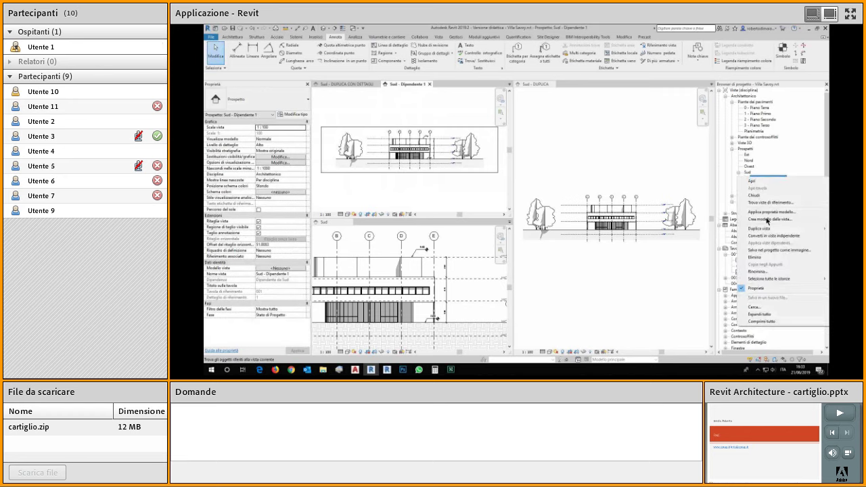
click(764, 275)
key(End)
key(BackSpace)
key(BackSpace)
key(BackSpace)
key(BackSpace)
key(BackSpace)
key(BackSpace)
key(BackSpace)
key(BackSpace)
key(BackSpace)
key(BackSpace)
key(BackSpace)
key(BackSpace)
text(COME DIPENDEN)
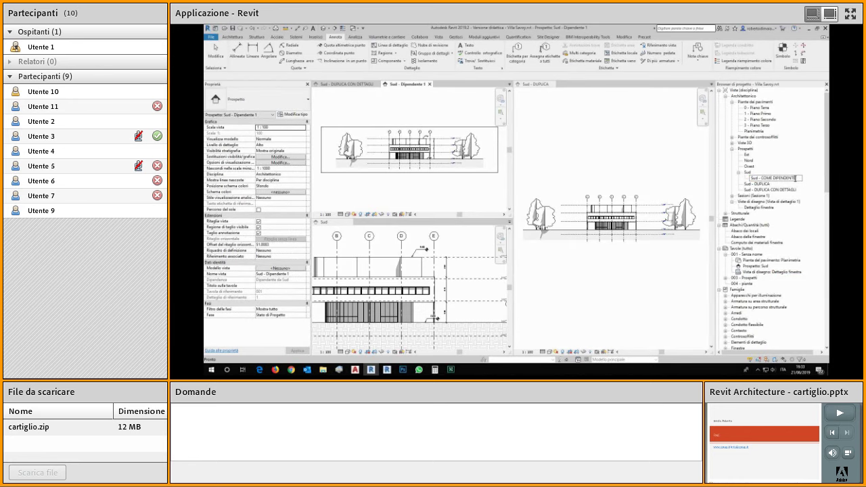
text(TE)
key(Return)
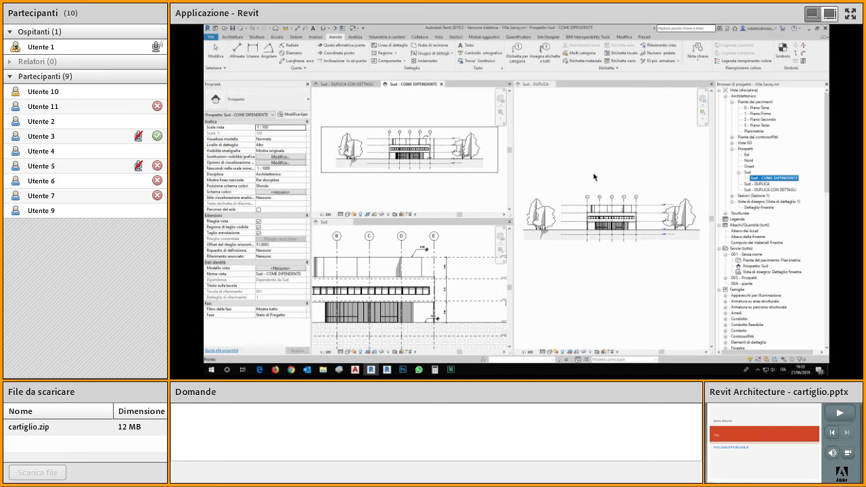
Step: Tile all four elevation views and zoom each to fit (WT, ZA)
click(590, 160)
key(w)
key(t)
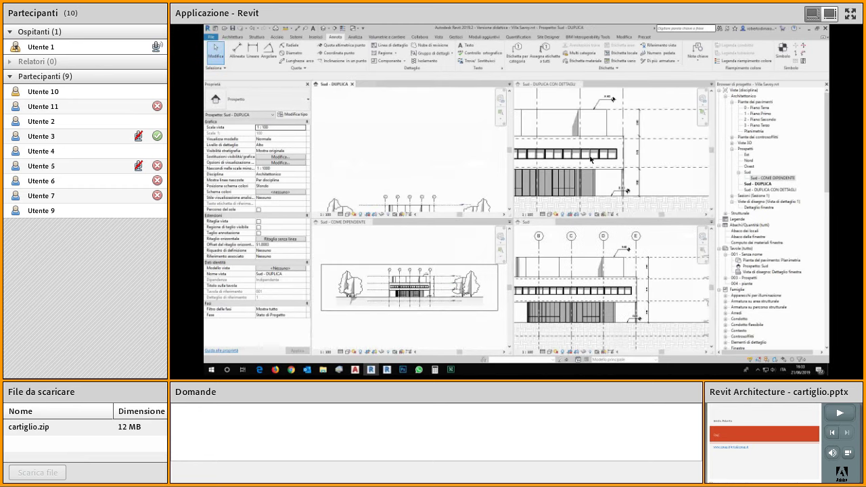
key(z)
key(a)
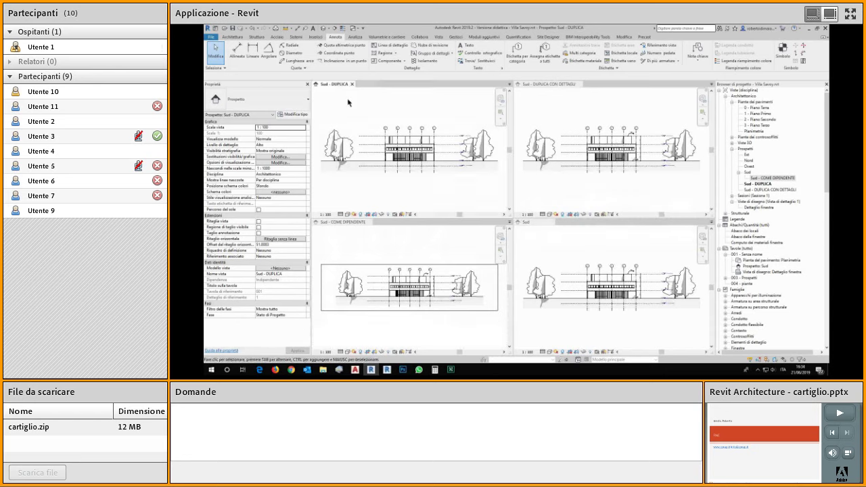
click(358, 254)
click(555, 119)
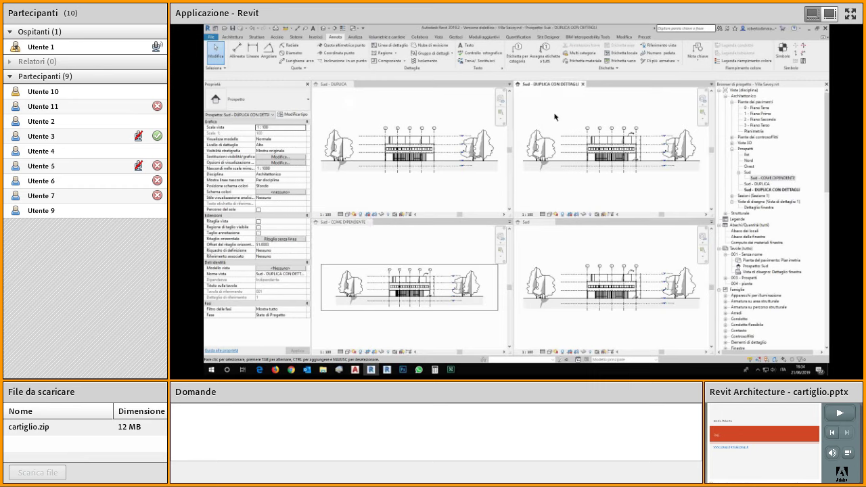
click(558, 257)
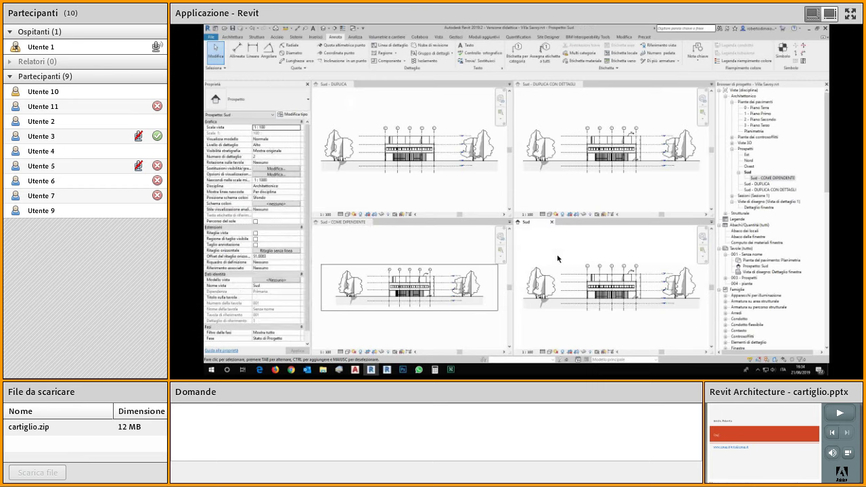
click(528, 352)
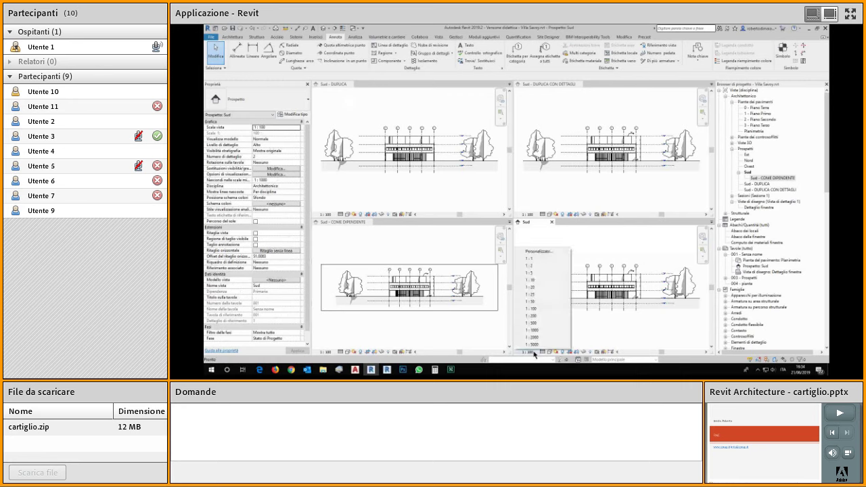
Step: Set the Sud view's scale to 1:50 and try Shaded visual style
click(566, 302)
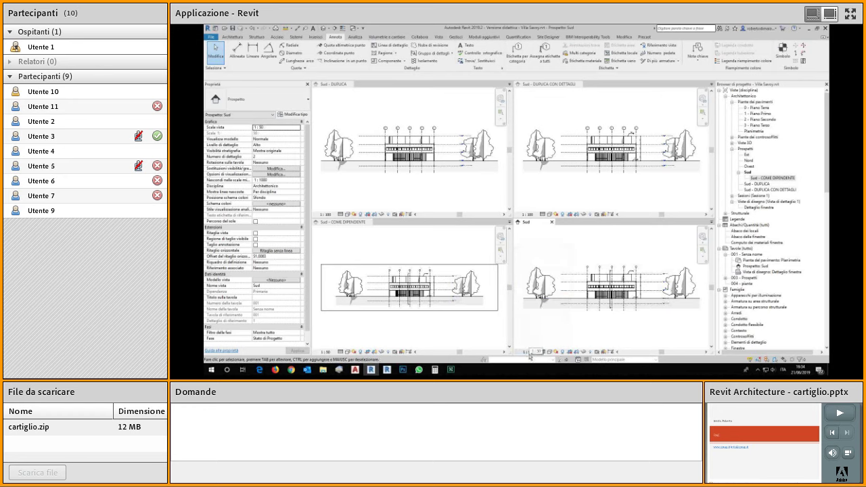
click(527, 229)
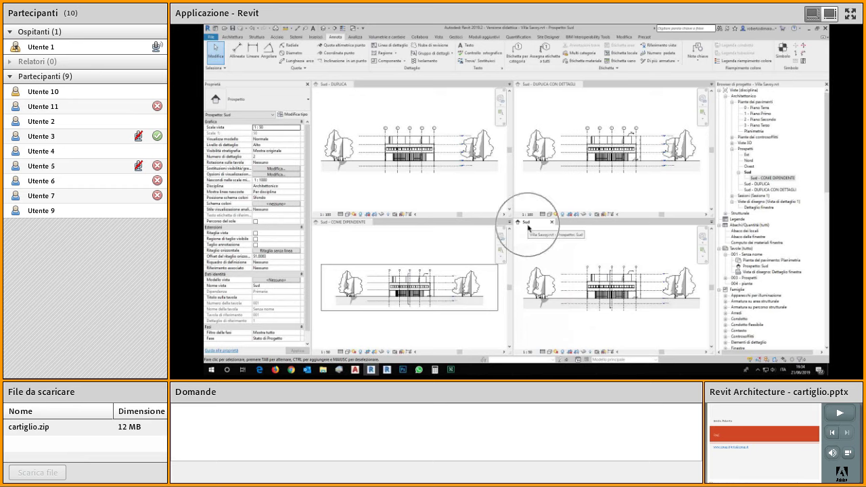
click(329, 228)
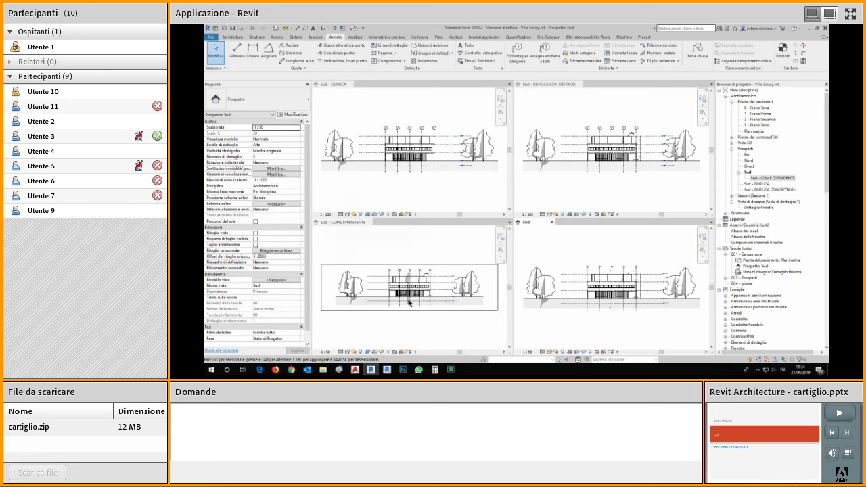
click(548, 353)
click(564, 330)
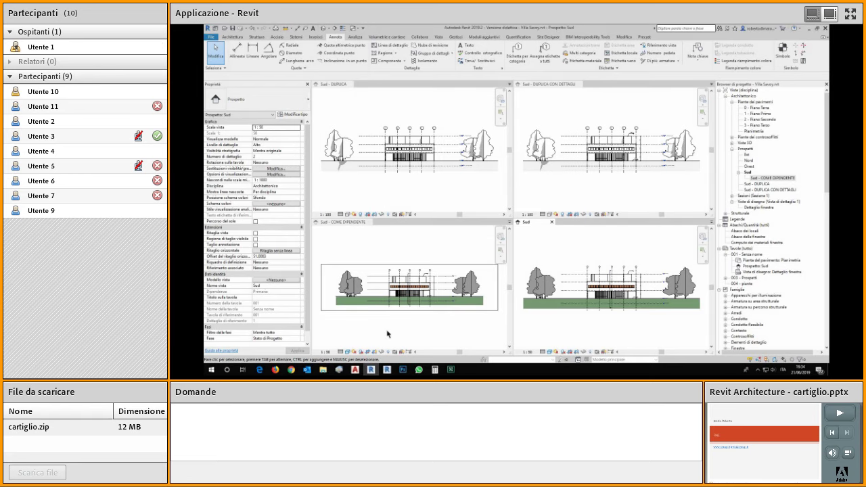
Step: Set the dependent view to 1:100 with Hidden Line style, then select Sud and its dependent
click(325, 352)
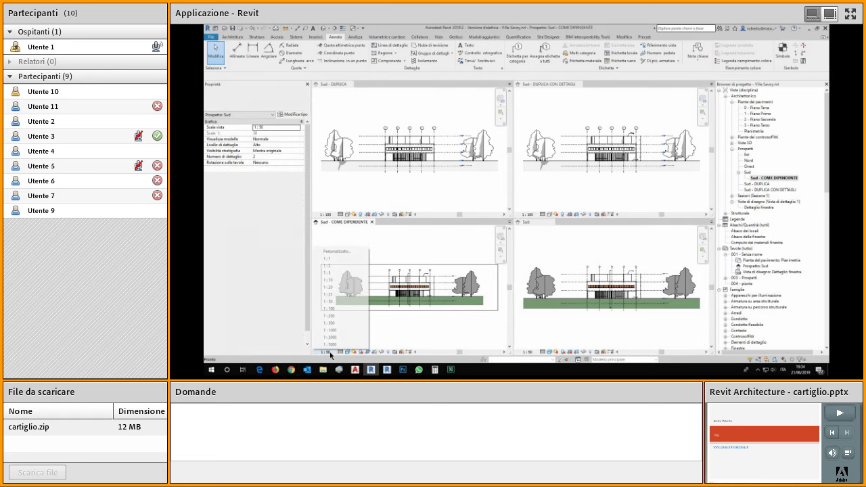
click(332, 310)
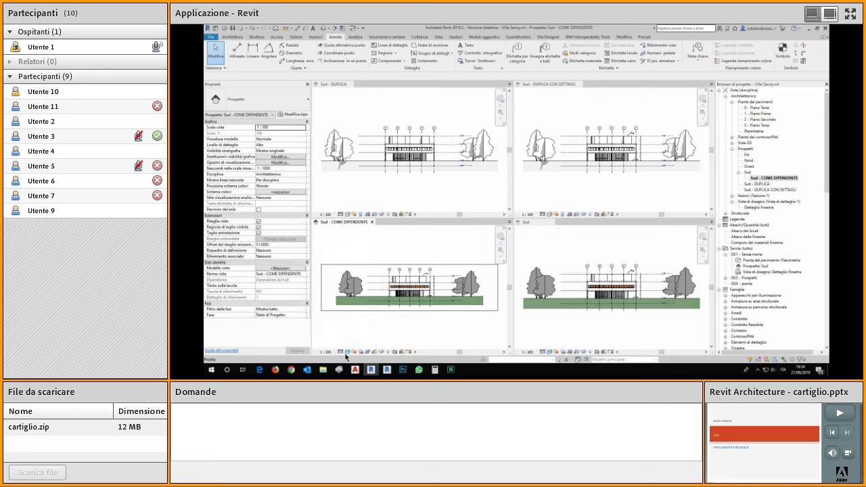
click(340, 352)
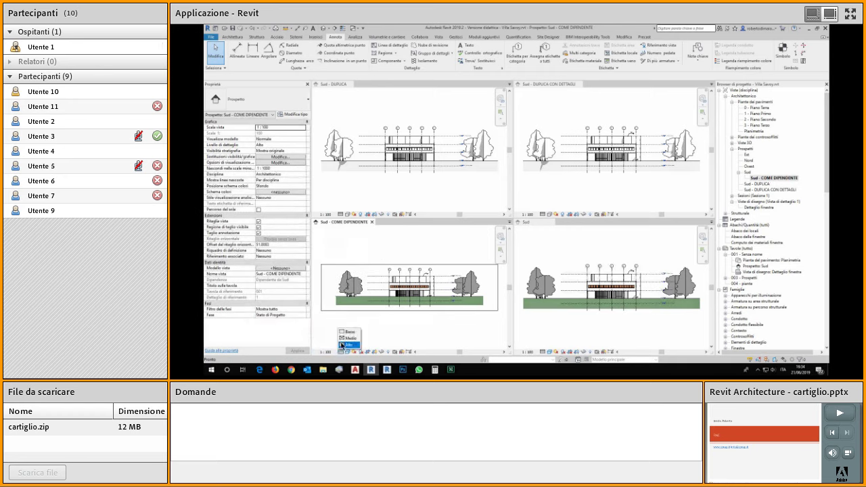
click(347, 352)
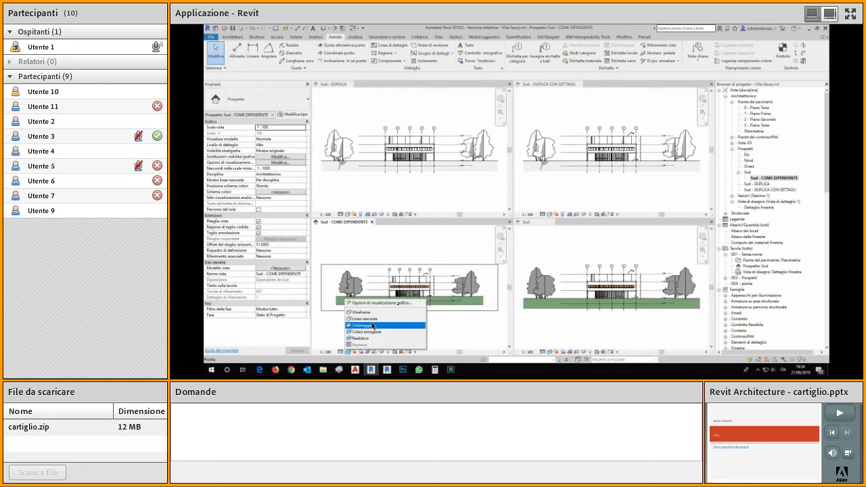
click(365, 319)
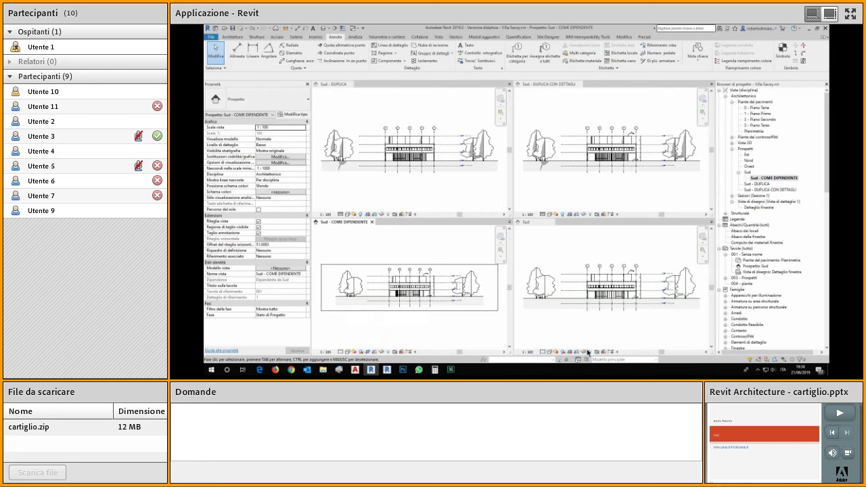
click(749, 173)
ctrl+click(760, 178)
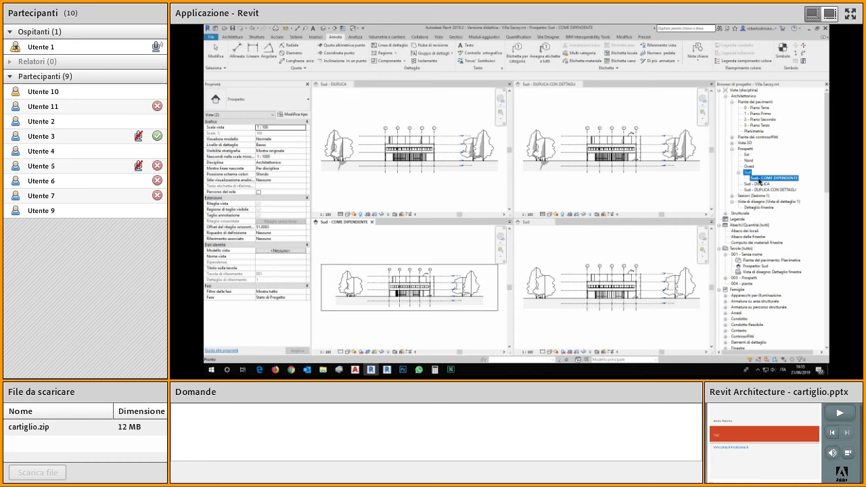
Step: Open sheet 003 - Prospetti as a tabbed view and zoom it to fit
click(744, 278)
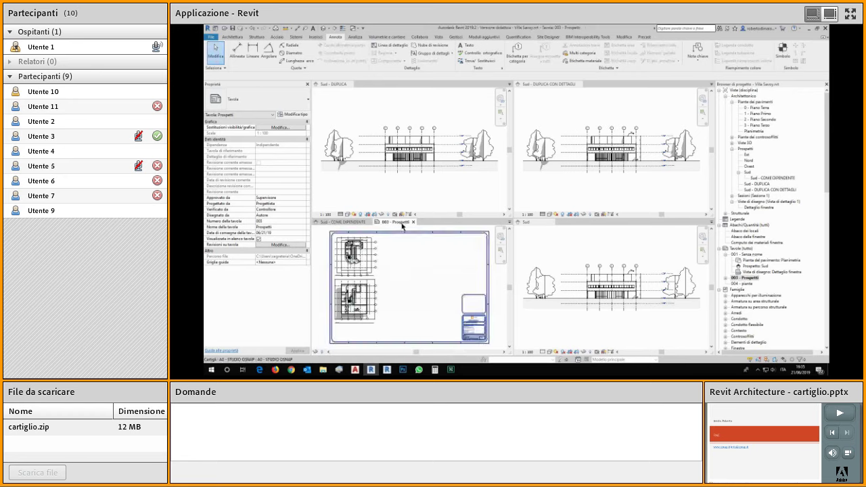
key(t)
key(w)
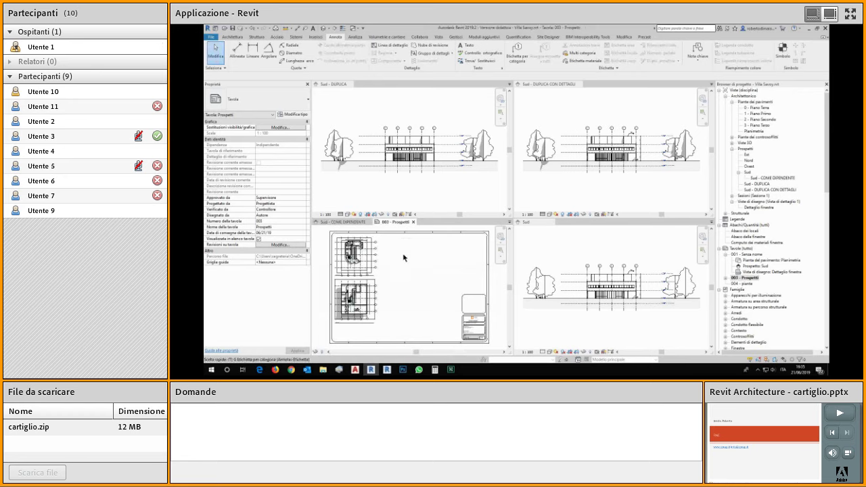
key(z)
key(f)
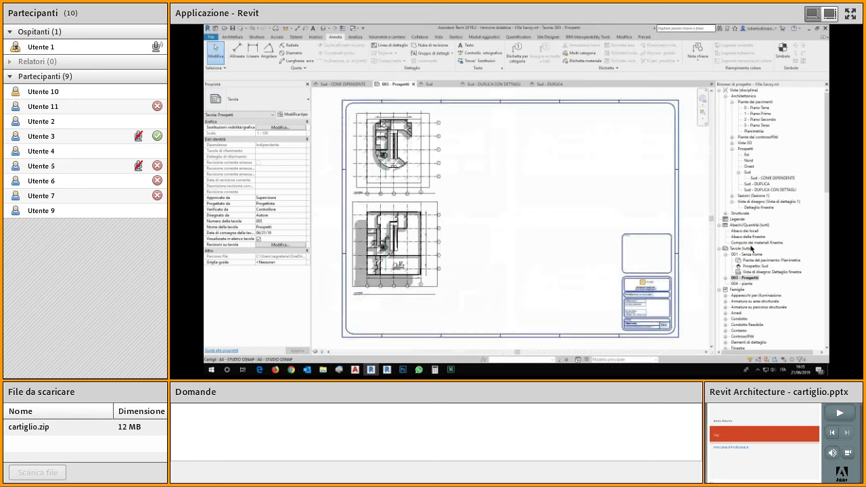
Step: Place the Sud - COME DIPENDENTE elevation on the sheet below the two floor plans
click(770, 178)
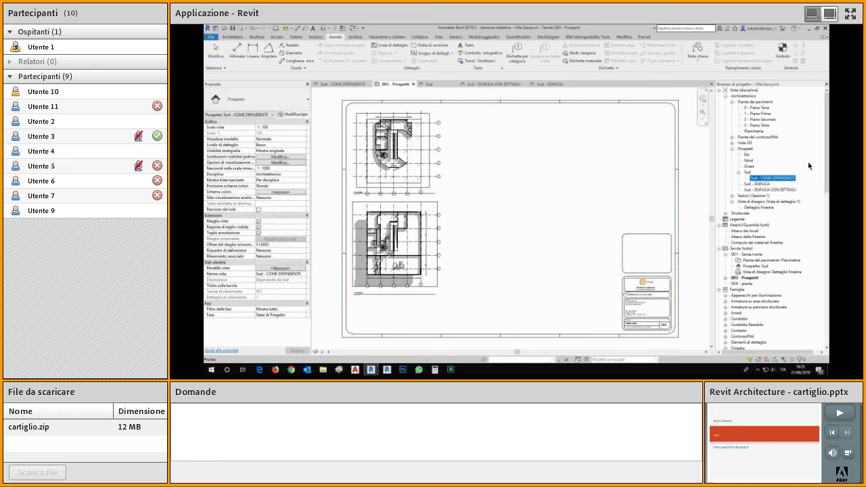
click(376, 323)
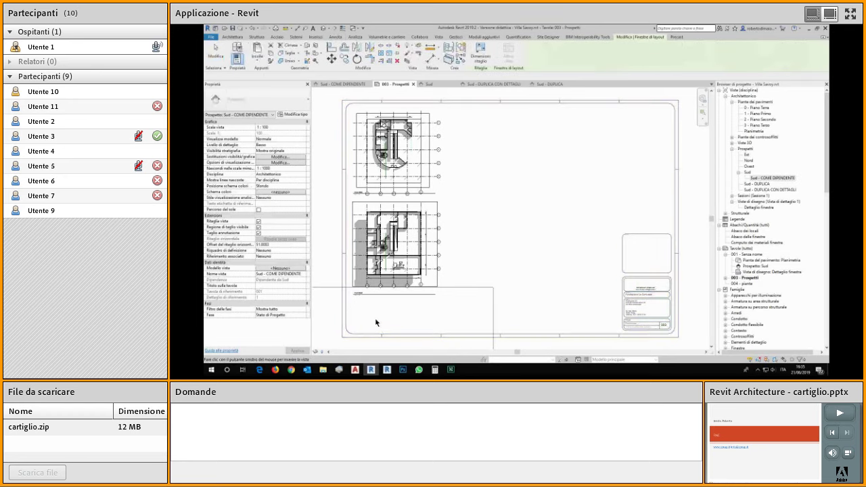
middle_drag(449, 306, 507, 280)
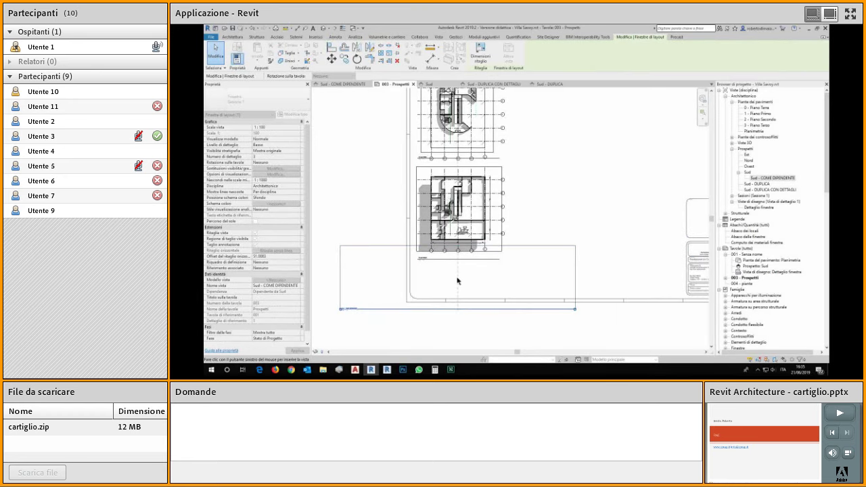
click(458, 281)
click(472, 333)
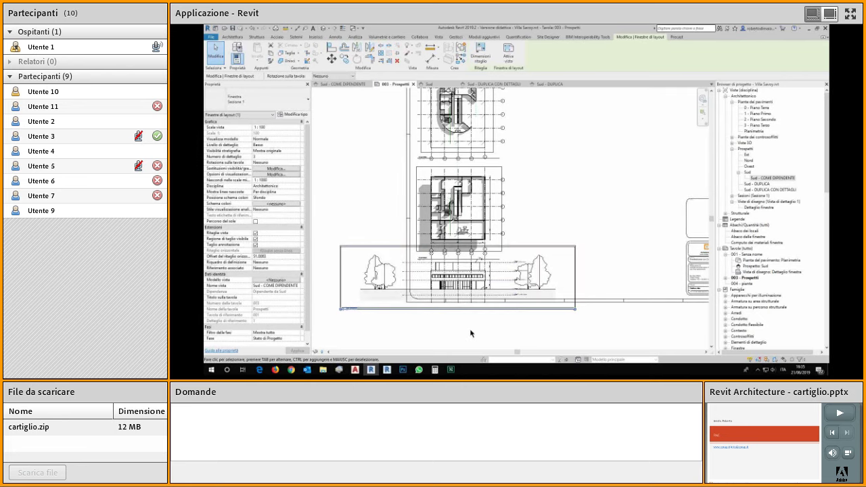
scroll(472, 333, up, 2)
scroll(532, 331, up, 2)
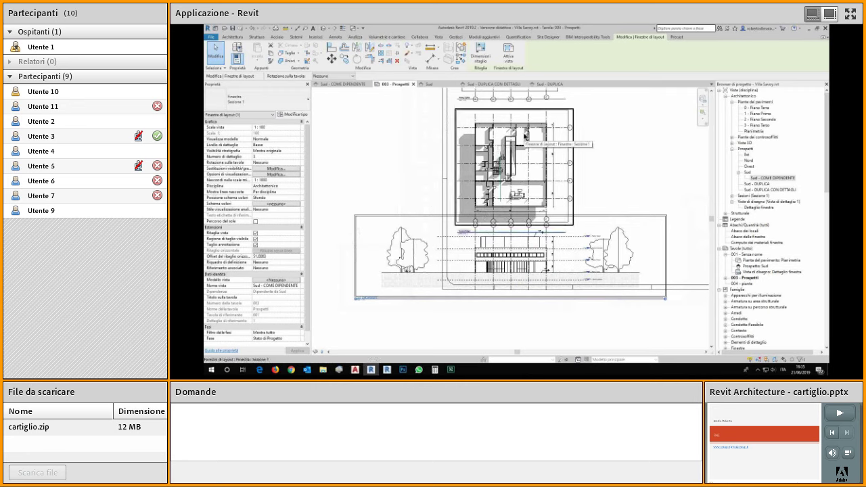
Step: Activate the Sud viewport and pull its crop's left and right edges in past the trees
double_click(390, 239)
click(356, 254)
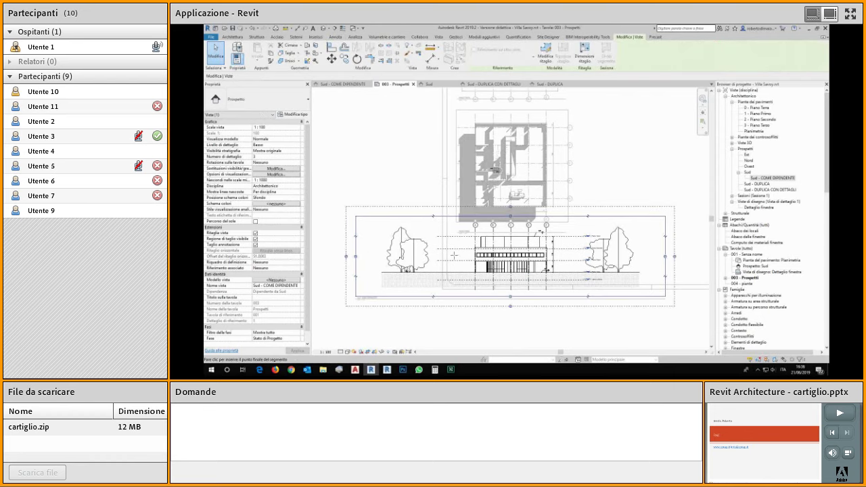
drag(454, 255, 454, 255)
click(665, 256)
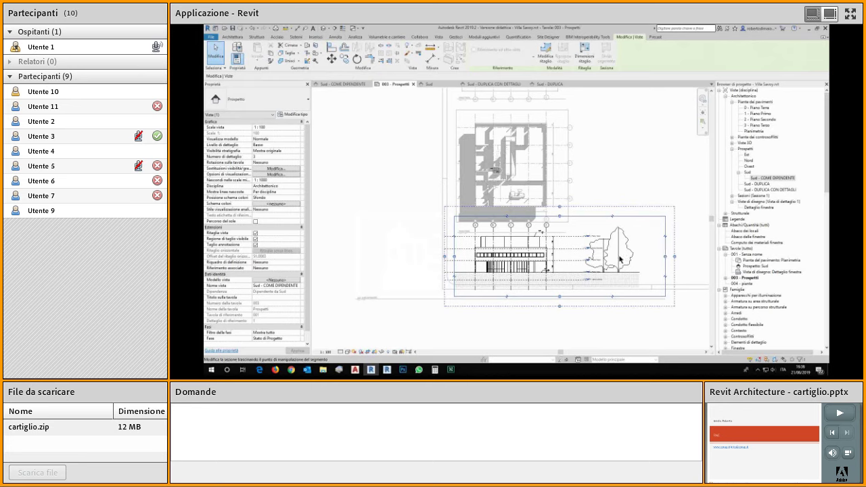
click(572, 255)
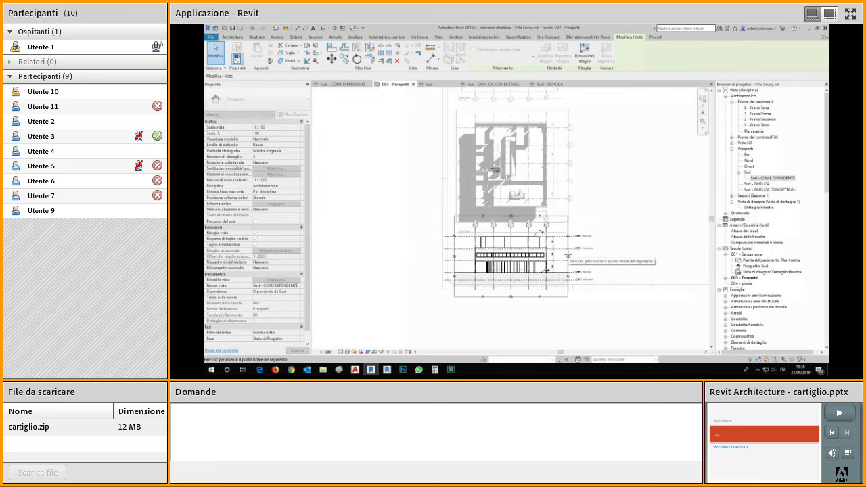
Step: Raise the Sud elevation's crop bottom edge closer to the building
click(512, 227)
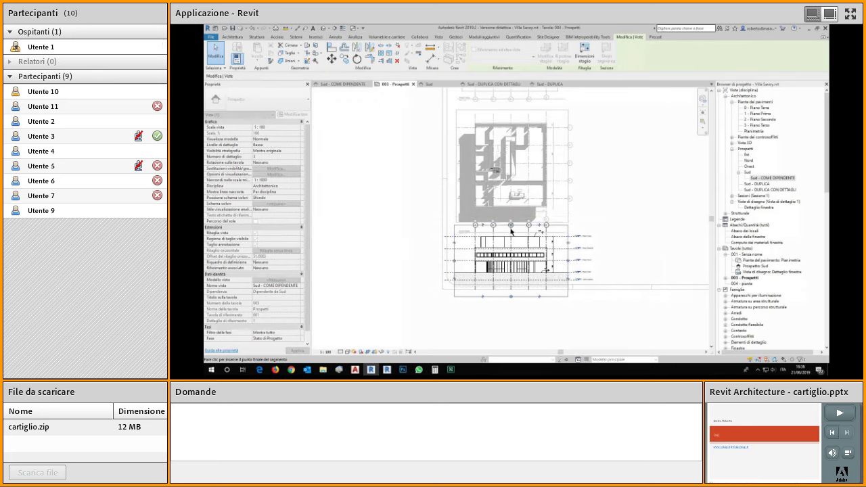
click(512, 228)
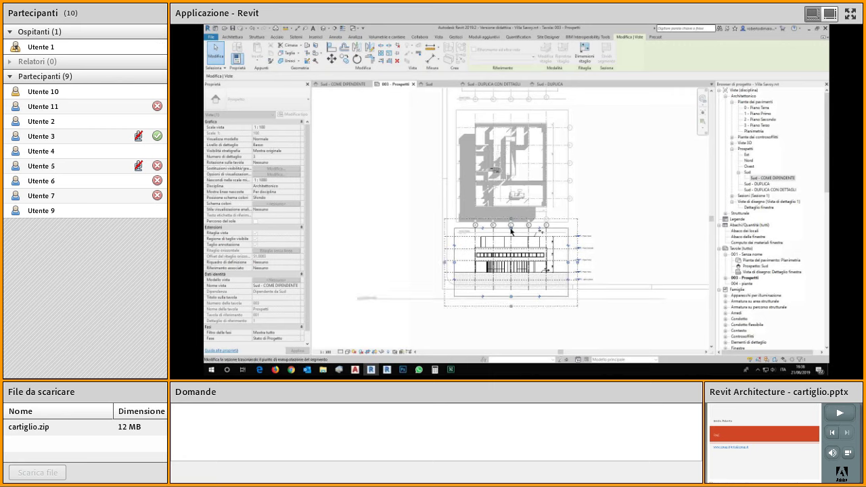
click(512, 303)
click(511, 287)
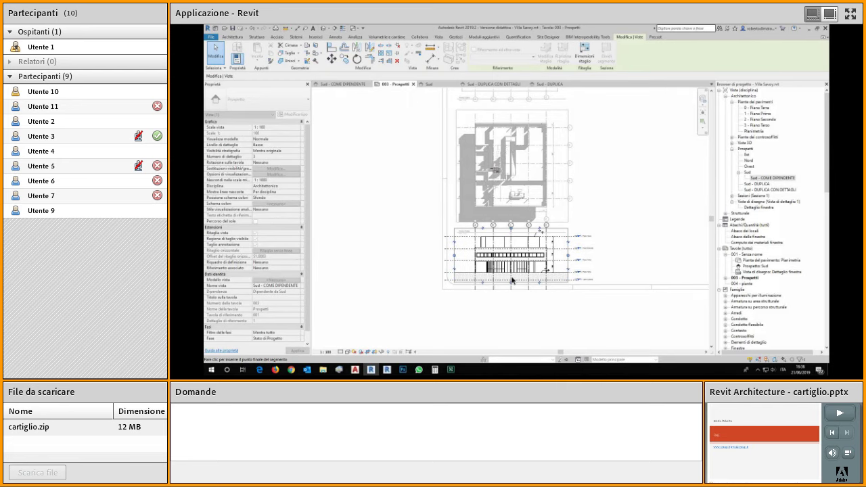
key(Escape)
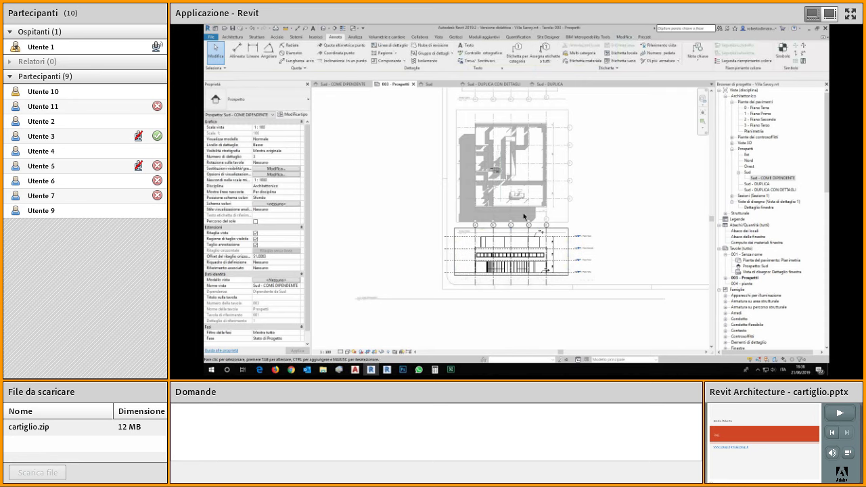
Step: Inside the Sud viewport, drag the bubbles of grids A and E up level with the others
double_click(407, 220)
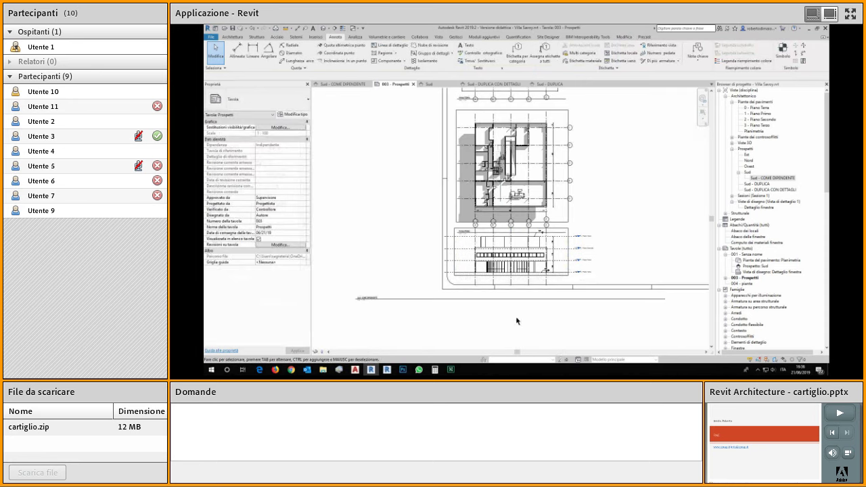
scroll(523, 317, up, 2)
scroll(530, 294, up, 2)
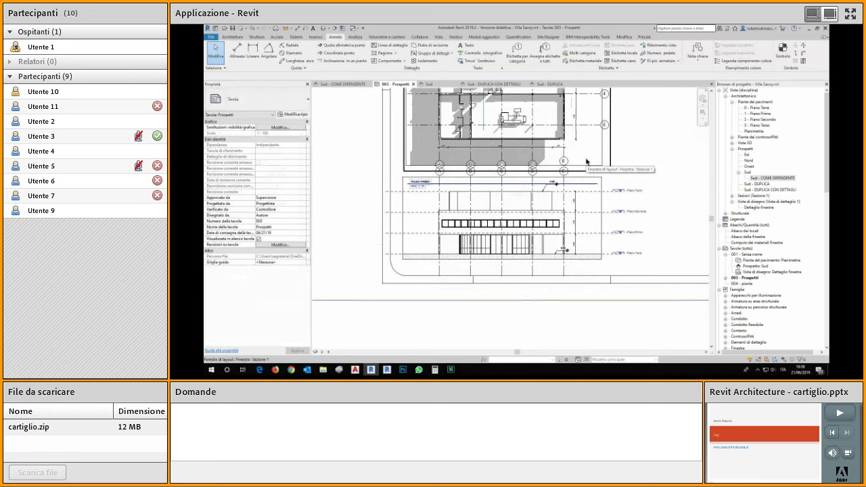
click(449, 301)
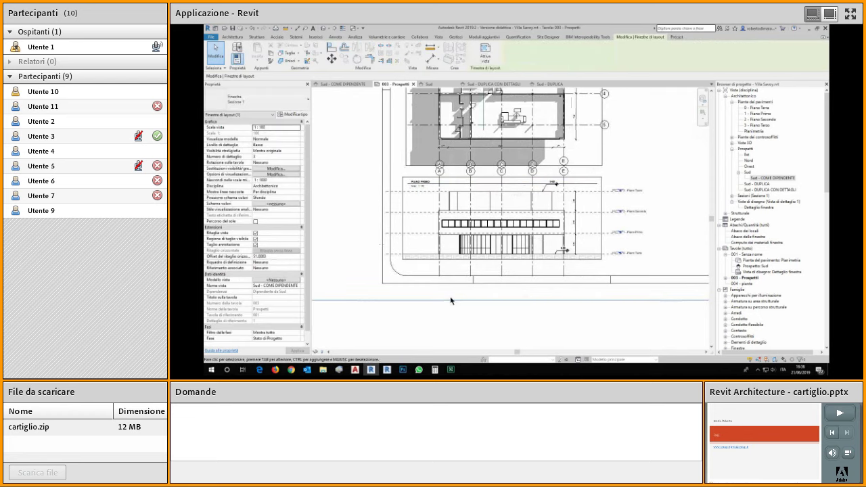
double_click(444, 146)
click(441, 165)
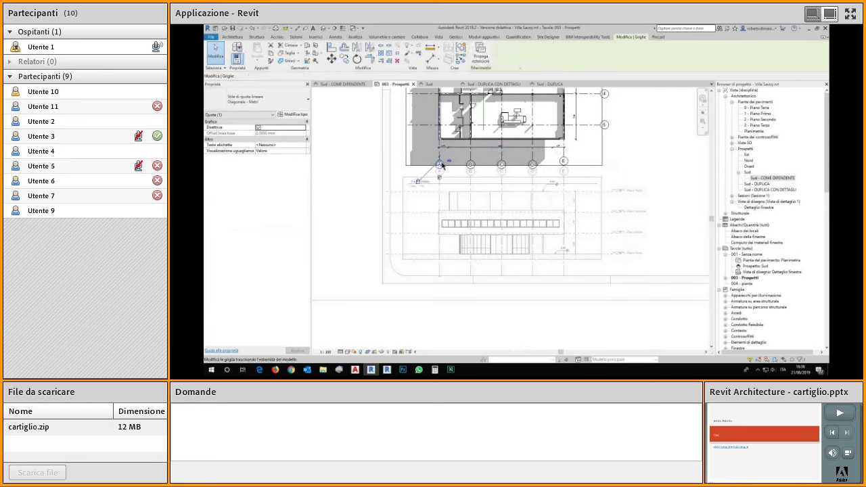
drag(418, 182, 440, 150)
click(566, 160)
drag(566, 161, 616, 157)
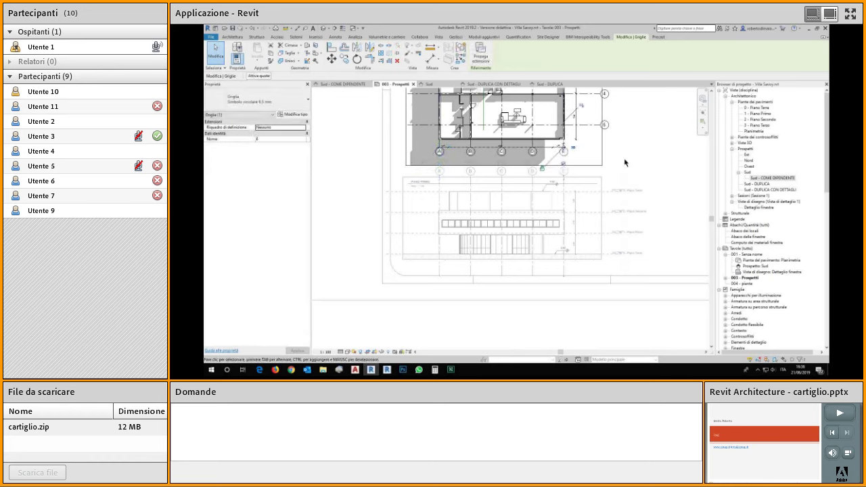
double_click(511, 301)
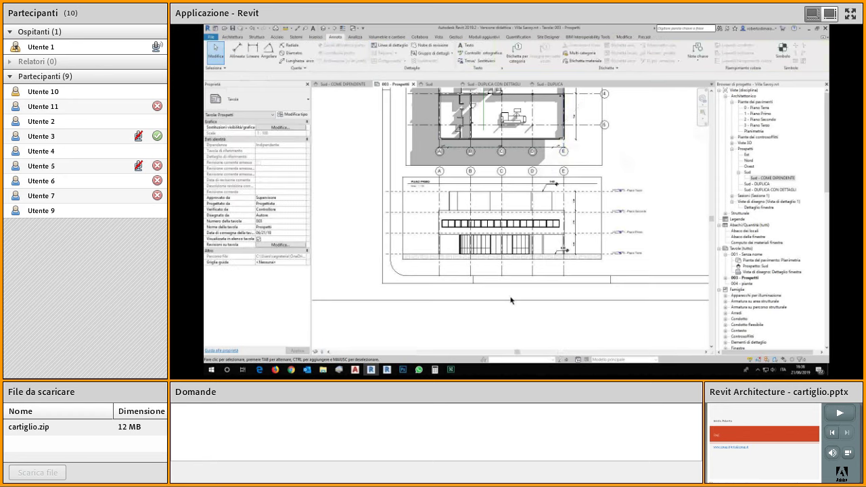
Step: Nudge the Piano Primo, Sud and Piano Terra viewports upward to align them vertically
click(511, 302)
scroll(528, 302, down, 2)
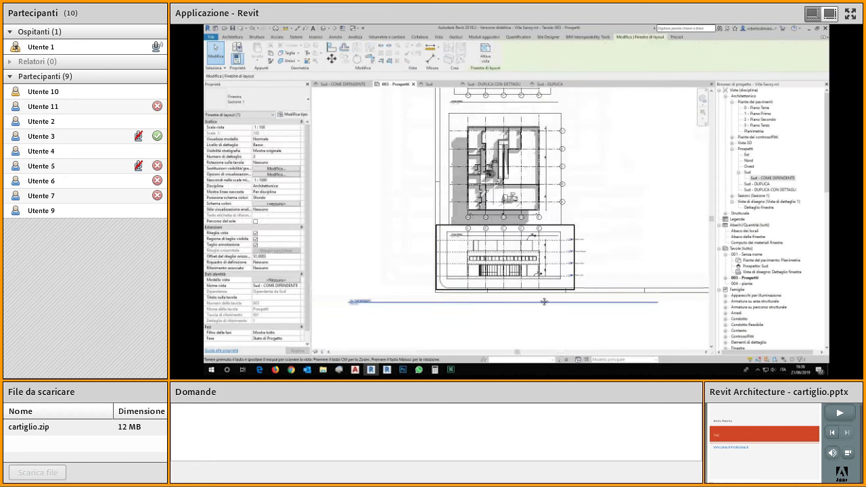
middle_drag(544, 302, 539, 345)
click(534, 230)
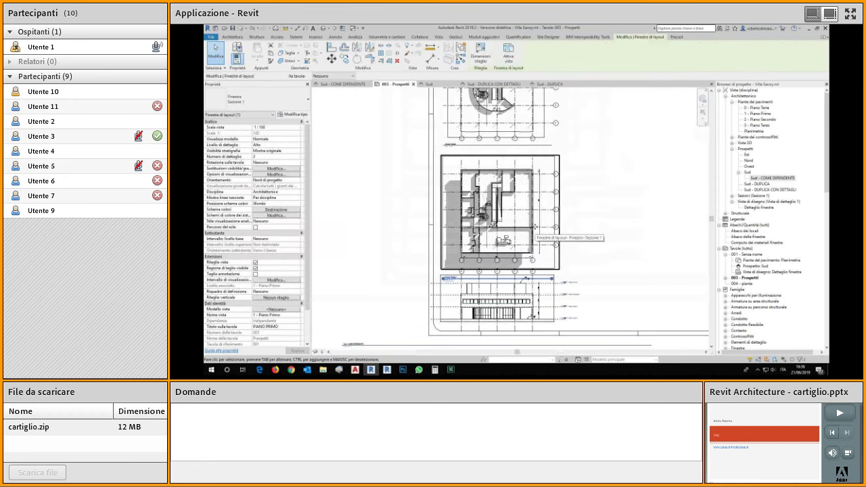
key(Up)
key(Up)
key(Up)
key(Up)
key(Up)
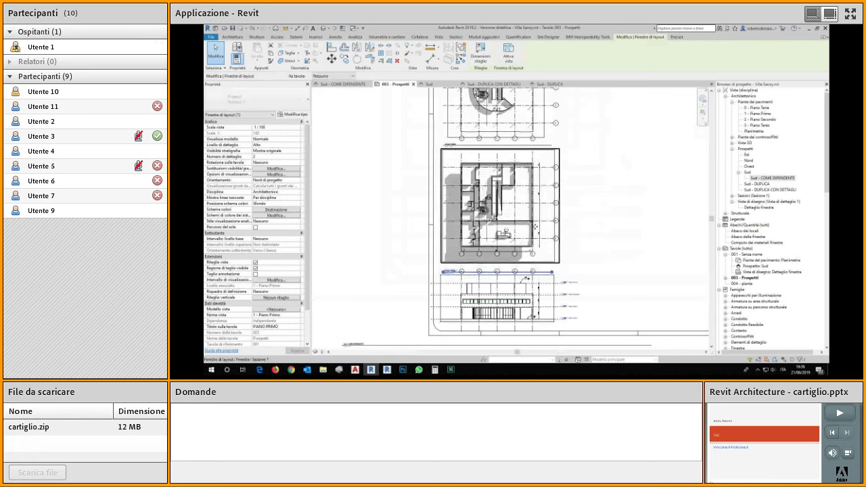
click(529, 281)
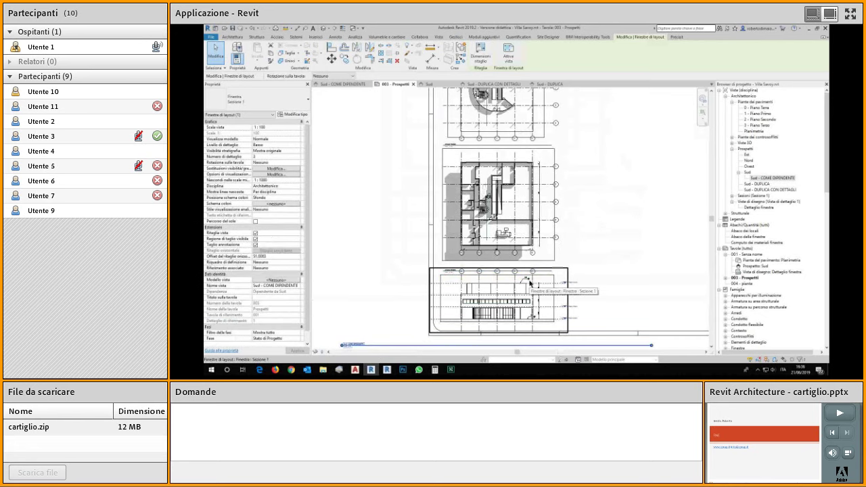
key(Up)
key(Up)
key(Up)
key(Up)
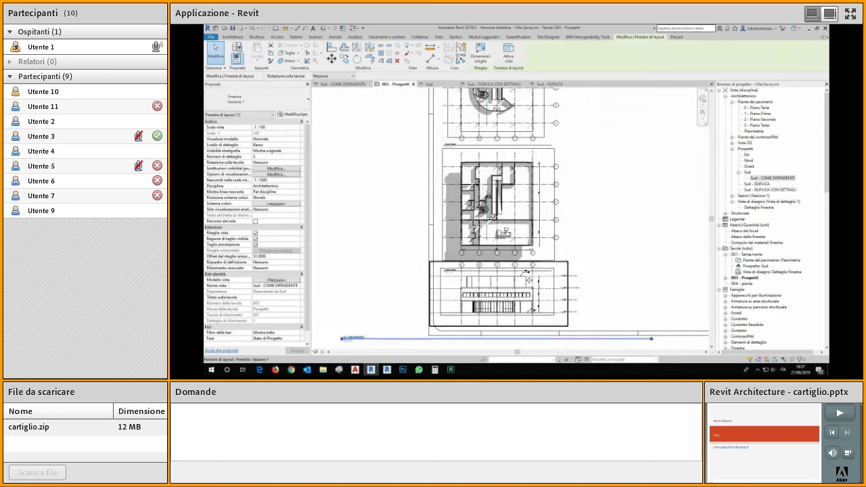
middle_drag(570, 249, 567, 278)
click(509, 174)
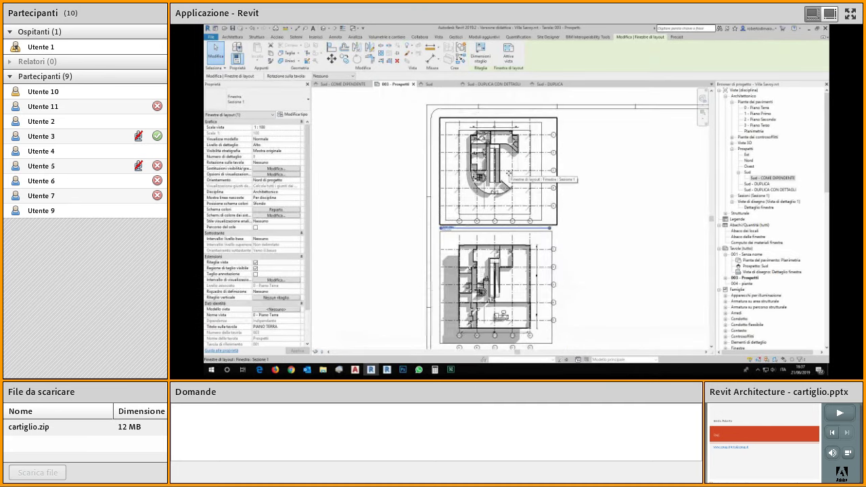
key(Up)
key(Up)
key(Up)
key(Up)
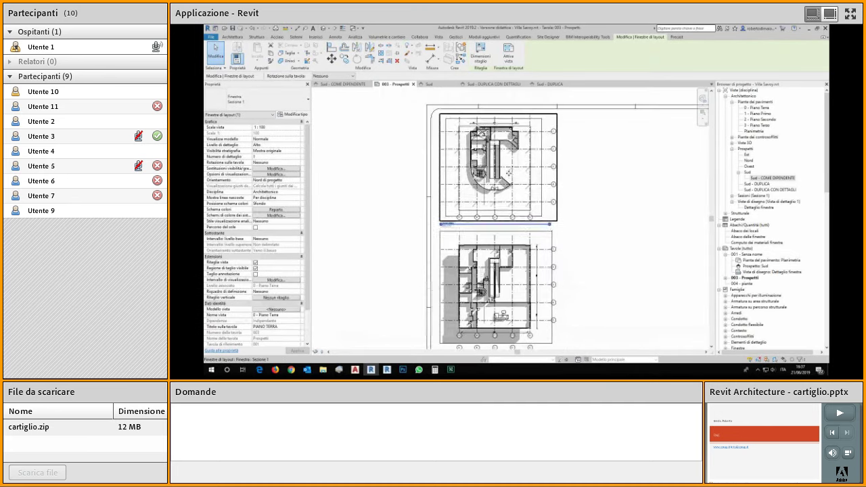
key(Up)
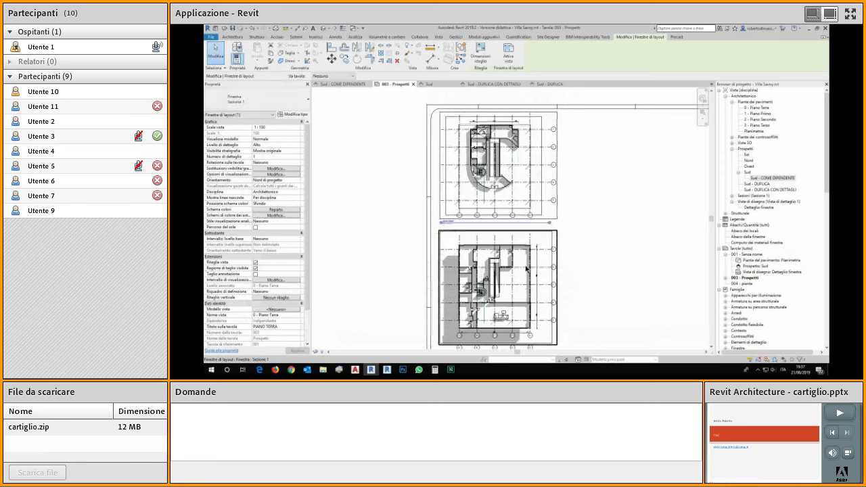
click(525, 265)
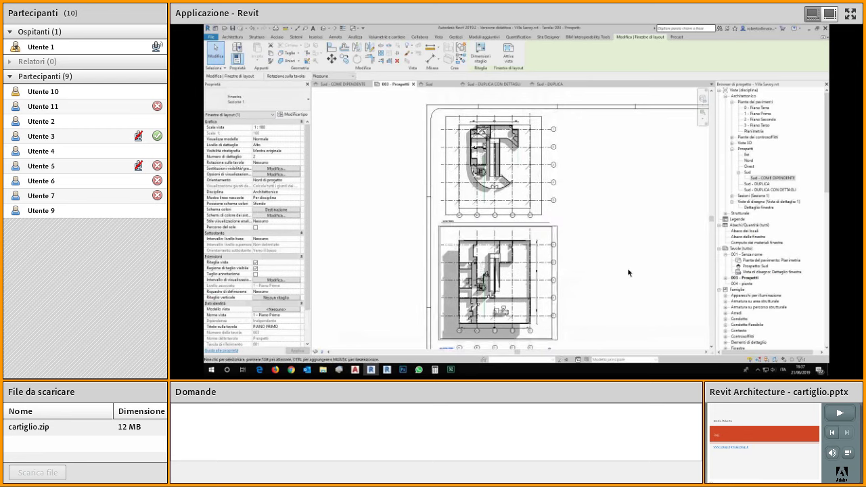
middle_drag(531, 304, 532, 241)
scroll(521, 291, up, 1)
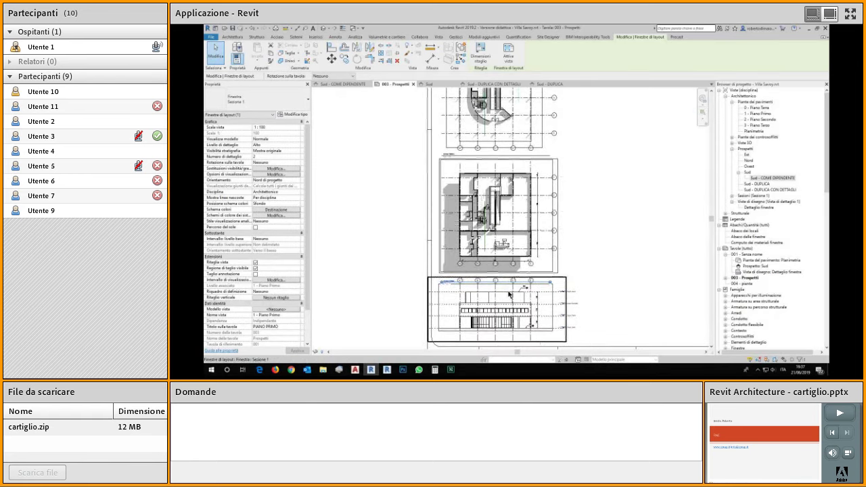
scroll(540, 336, up, 1)
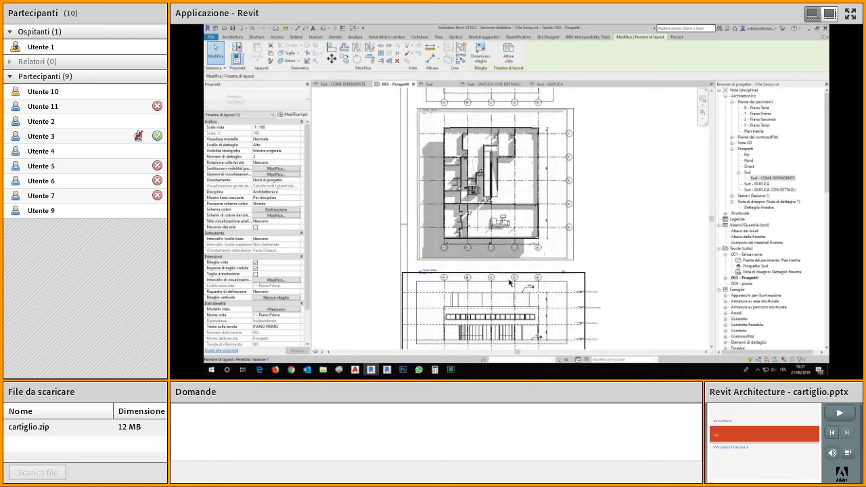
Step: Check the alignment of the Sud elevation and upper plan viewports on the sheet
key(Escape)
click(491, 277)
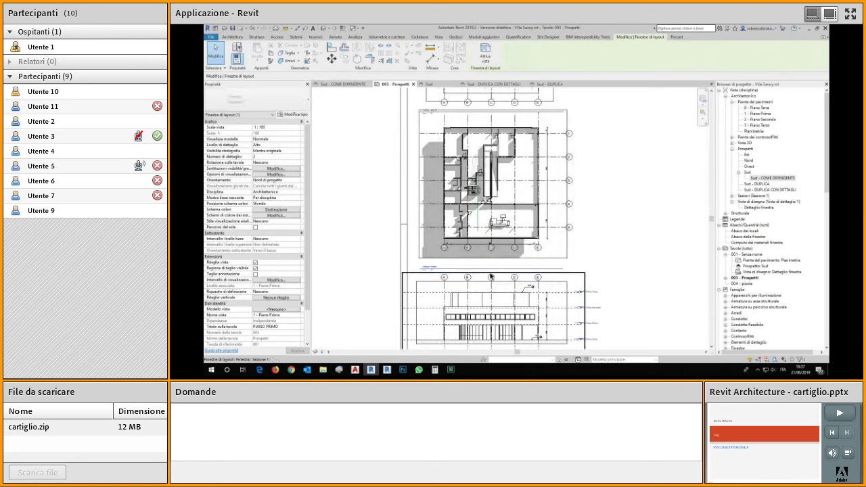
key(Escape)
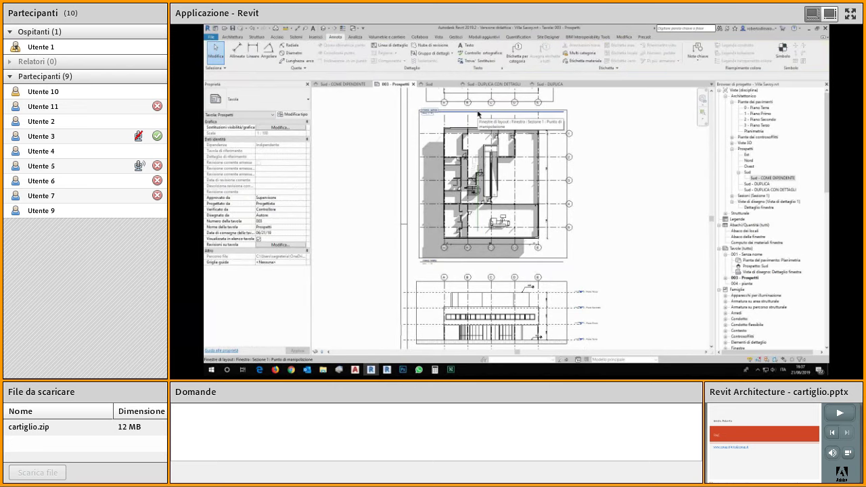
click(478, 113)
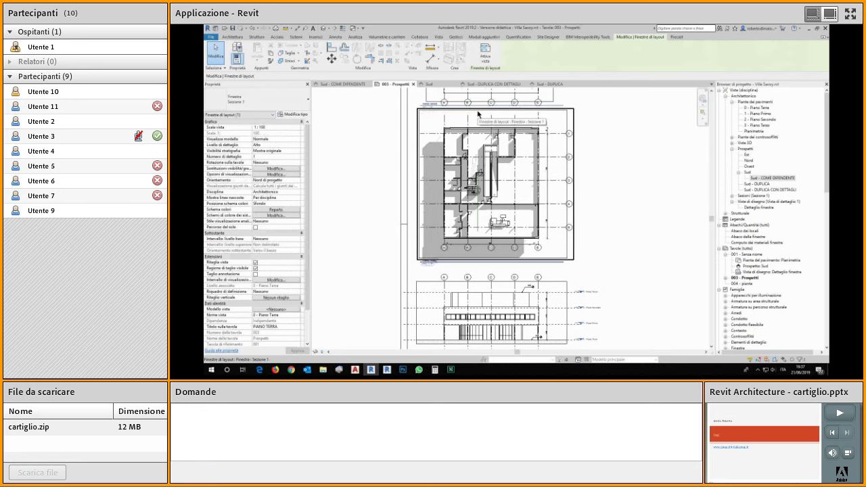
key(Escape)
middle_drag(516, 278, 515, 178)
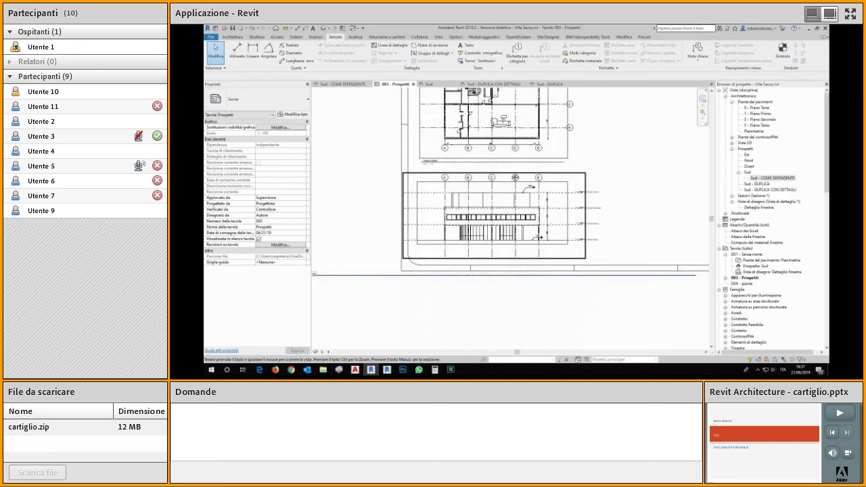
scroll(485, 231, down, 2)
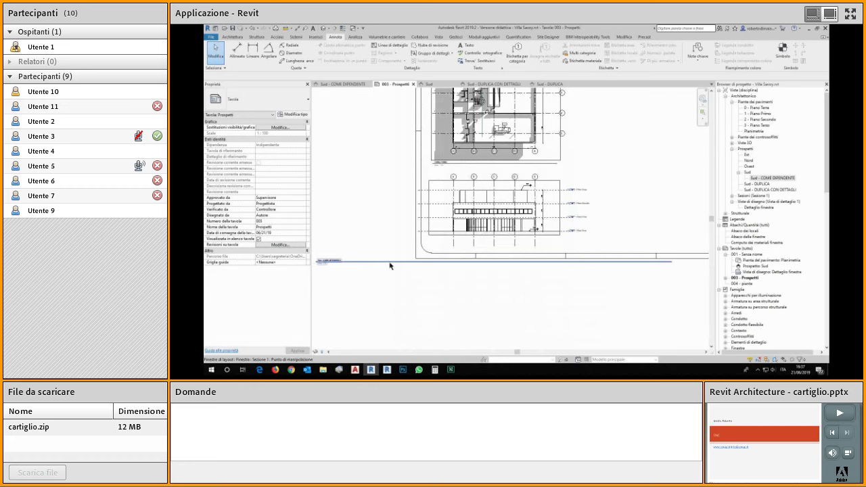
Step: Shift the Sud - COME DIPENDENTE title right and shorten its title line
click(338, 262)
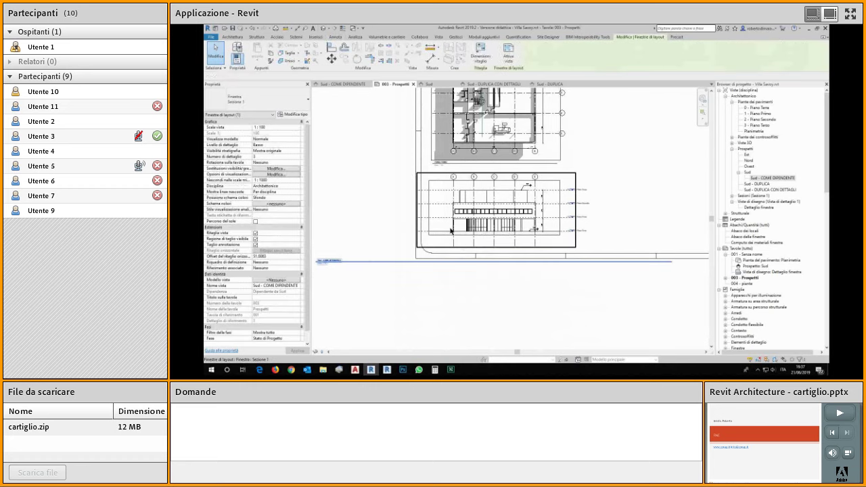
drag(332, 260, 469, 262)
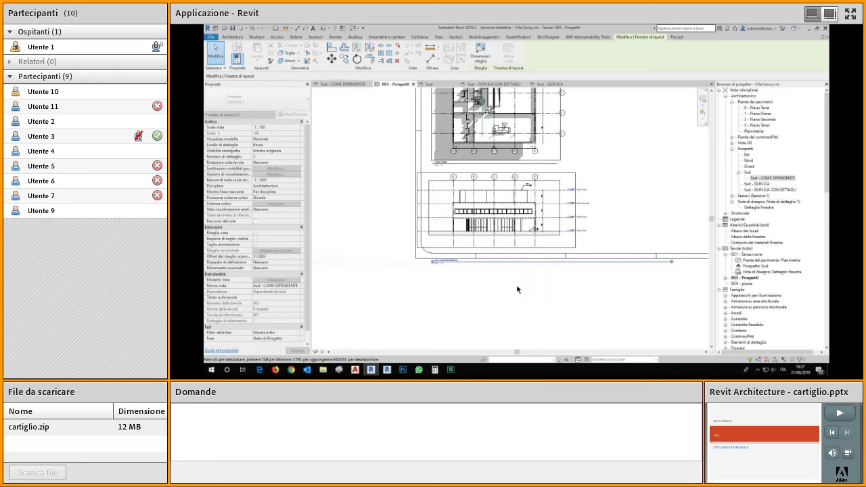
drag(673, 263, 558, 264)
click(500, 277)
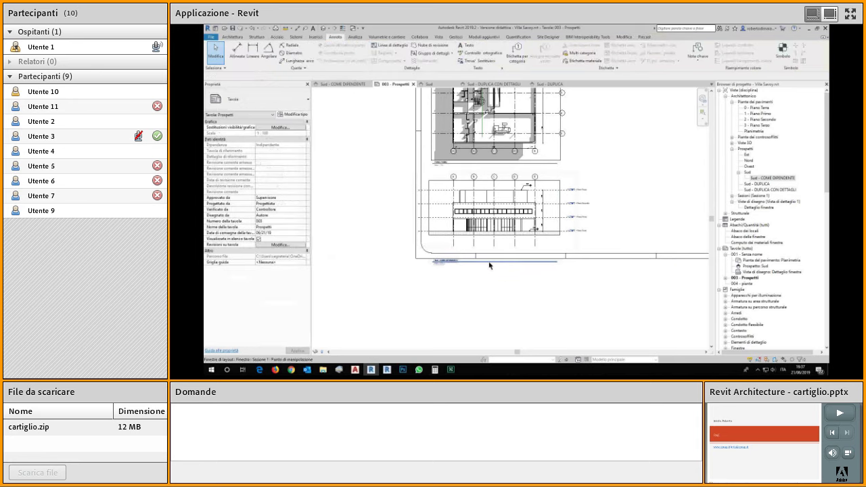
click(489, 265)
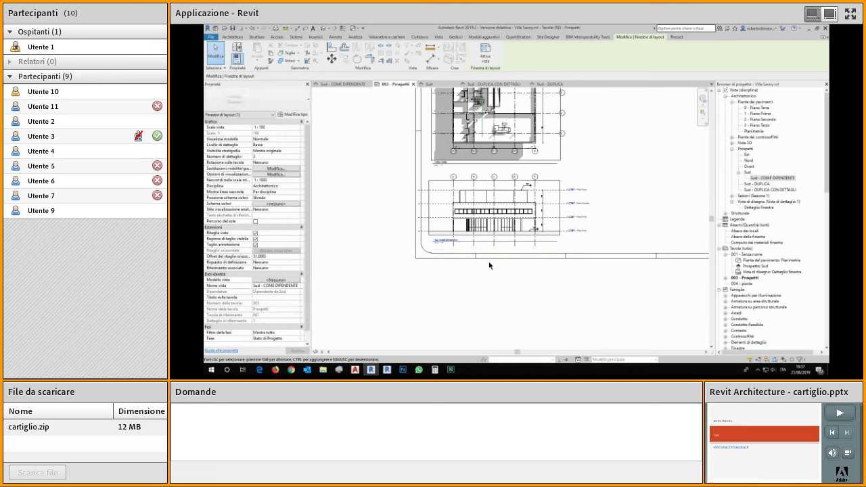
key(Escape)
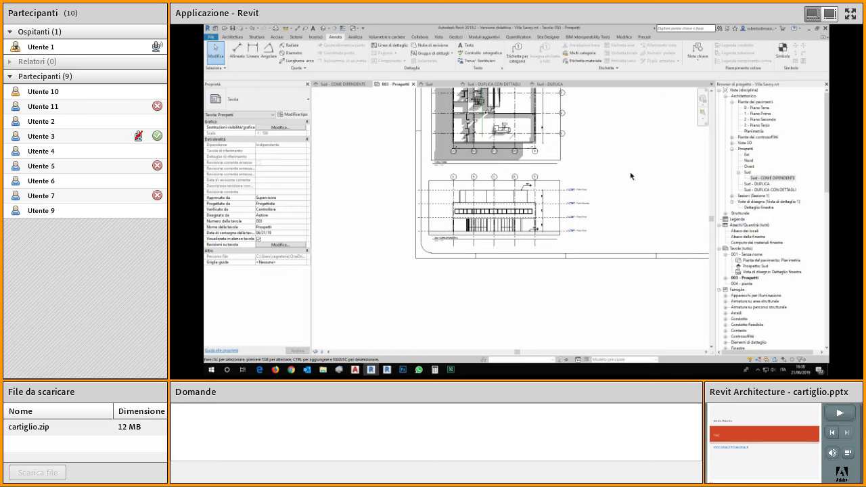
Step: Turn on Regione di taglio visibile for the middle floor plan and elevation viewports
scroll(633, 180, down, 2)
middle_drag(637, 187, 602, 244)
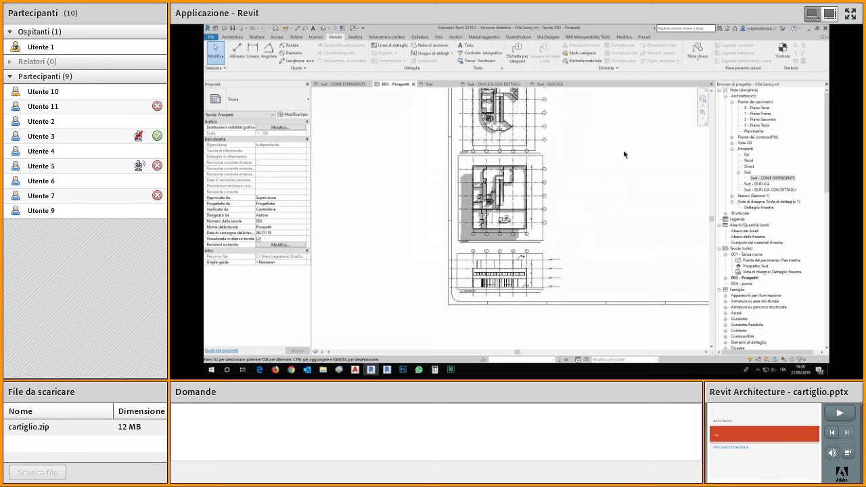
click(546, 162)
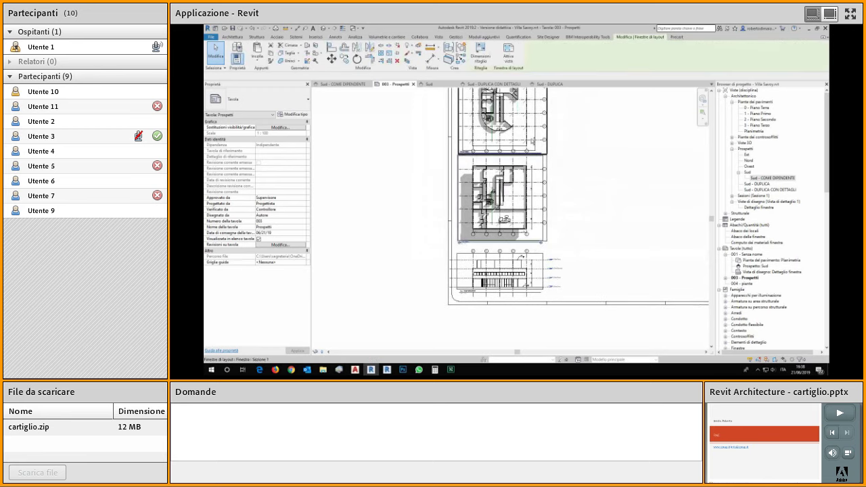
ctrl+click(552, 250)
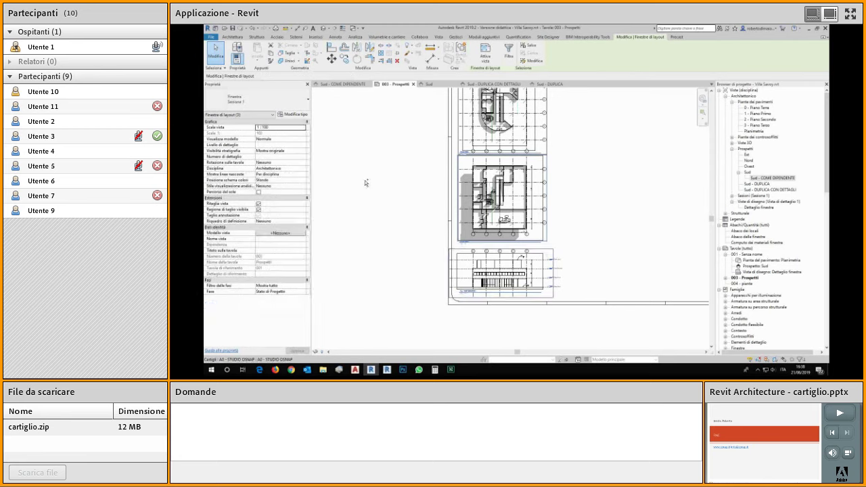
click(259, 209)
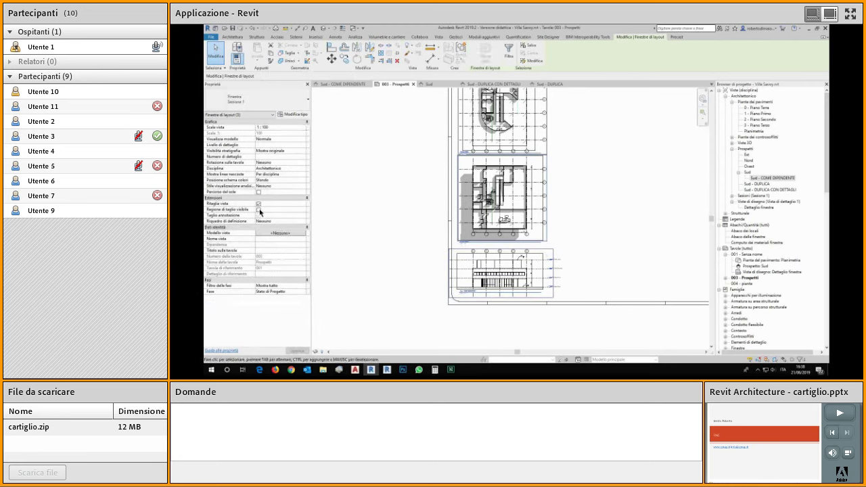
click(578, 189)
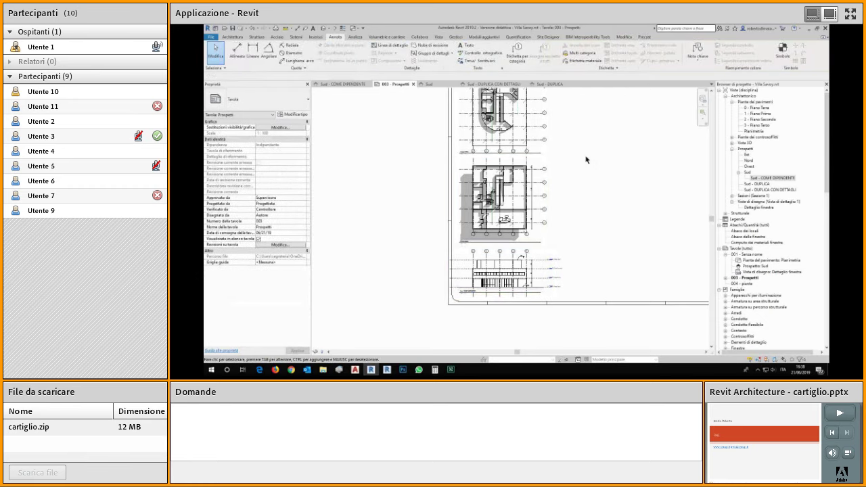
Step: Select the Planimetria floor plan view in the Project Browser
scroll(579, 202, down, 2)
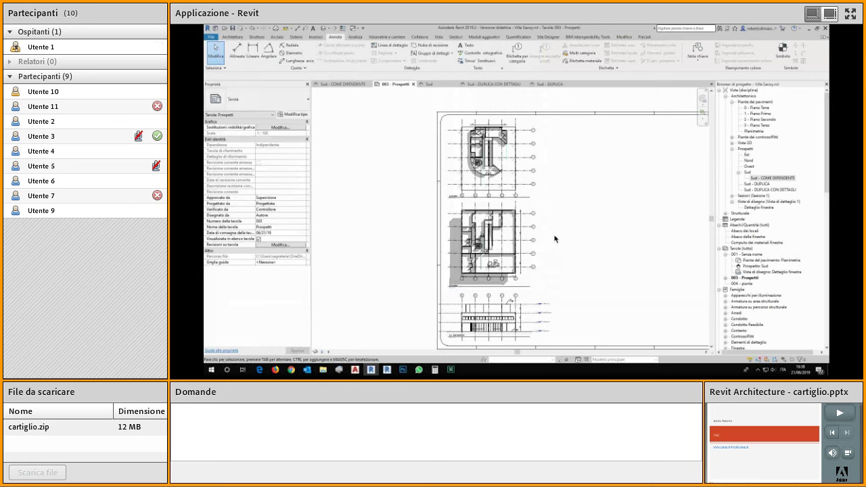
scroll(554, 238, up, 1)
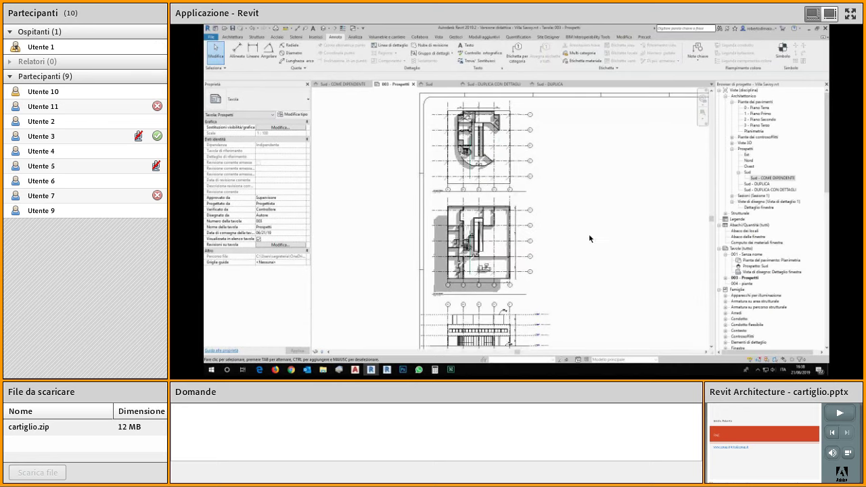
scroll(609, 198, up, 1)
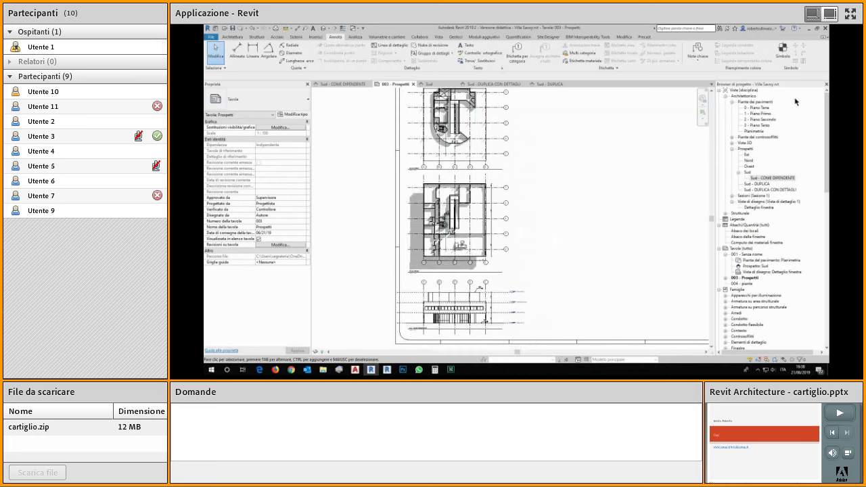
click(755, 131)
Step: Duplicate Planimetria as dependent and place Planimetria - Dipendente 1 right of the existing plans
drag(758, 134, 569, 228)
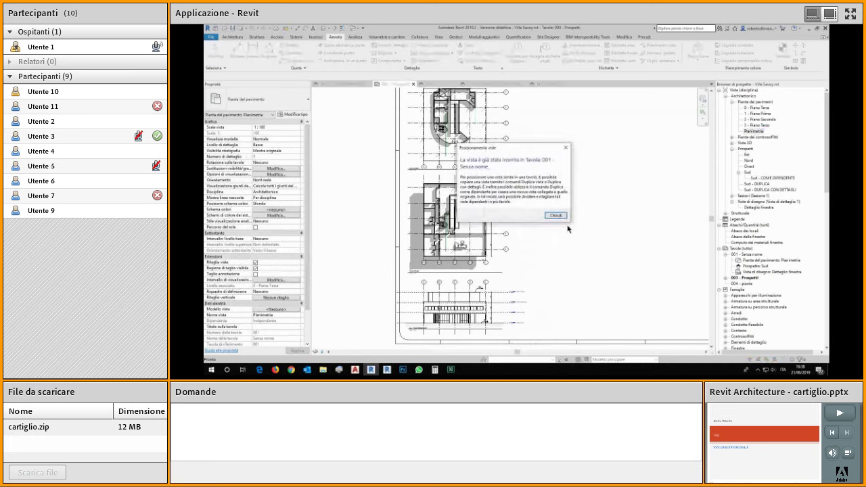
click(555, 215)
right_click(765, 134)
mouse_move(767, 190)
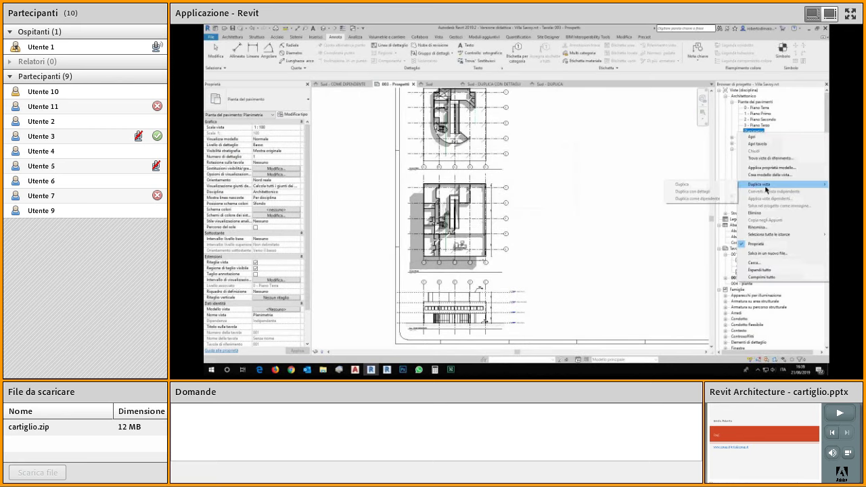
click(694, 192)
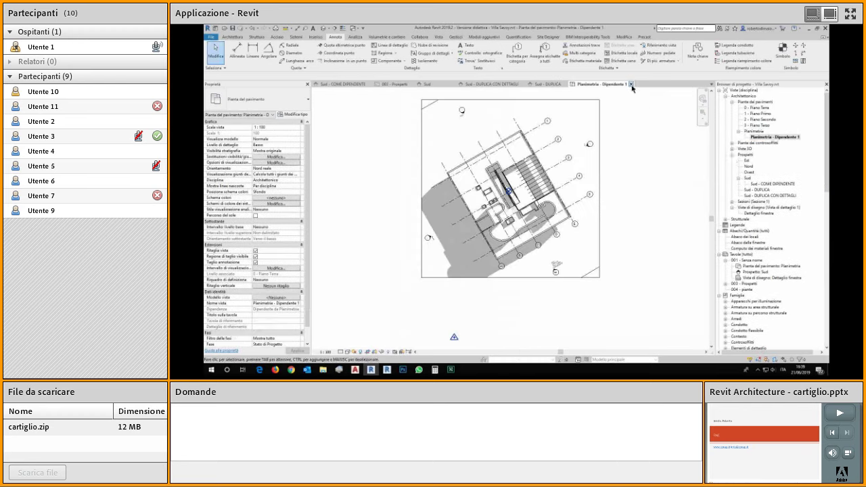
click(769, 137)
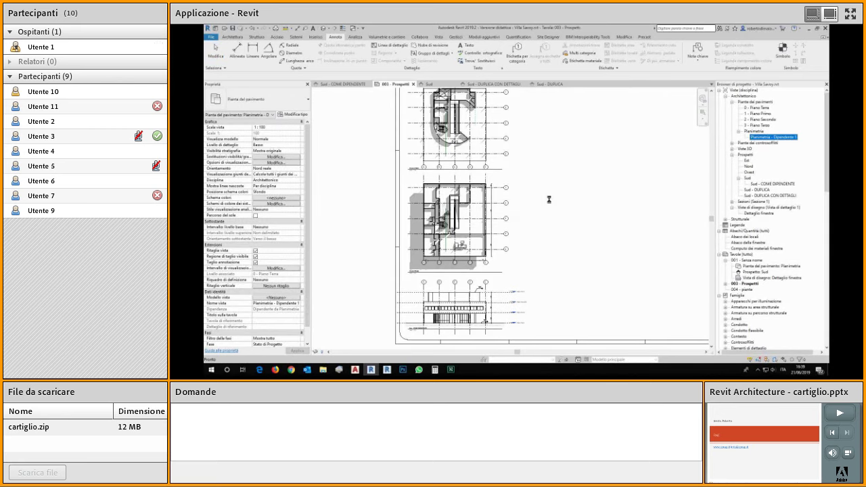
click(587, 240)
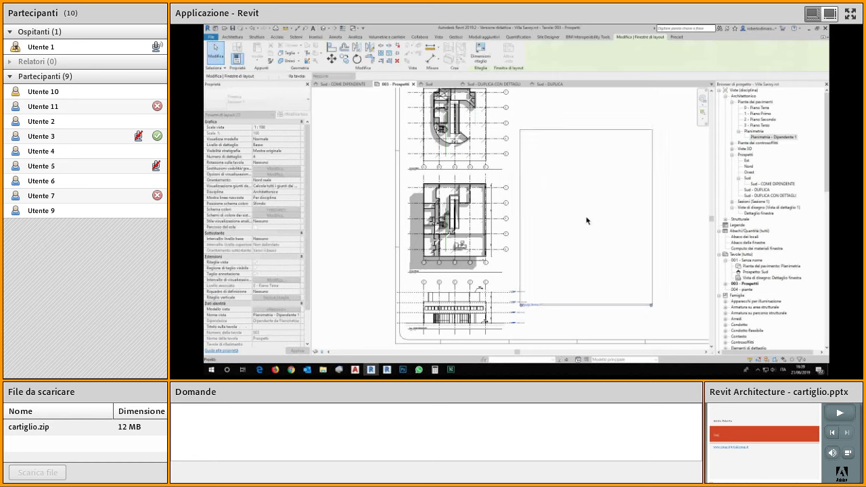
Step: Set the Planimetria - Dipendente 1 viewport's Orientamento to Nord di progetto, then return to the sheet
click(578, 145)
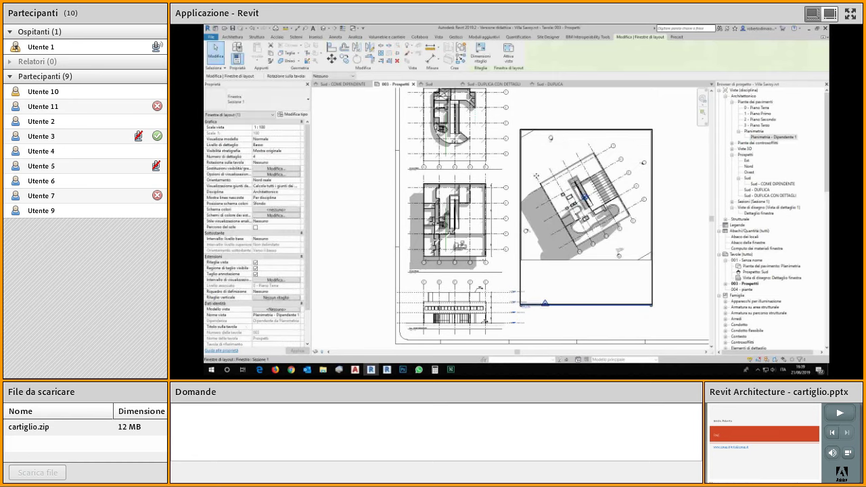
double_click(555, 161)
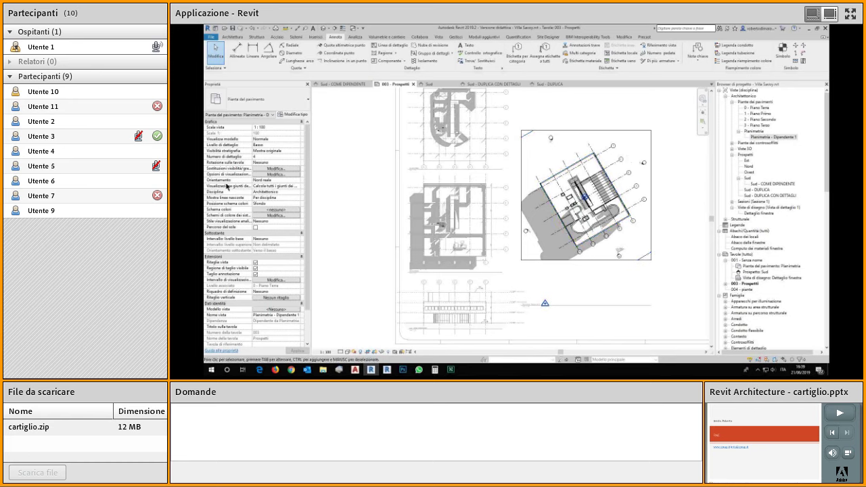
click(291, 185)
click(298, 185)
click(271, 191)
click(297, 352)
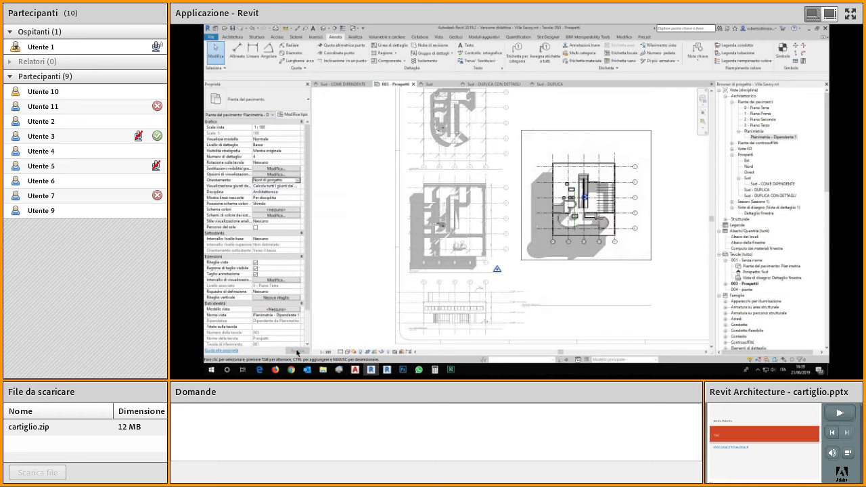
click(623, 277)
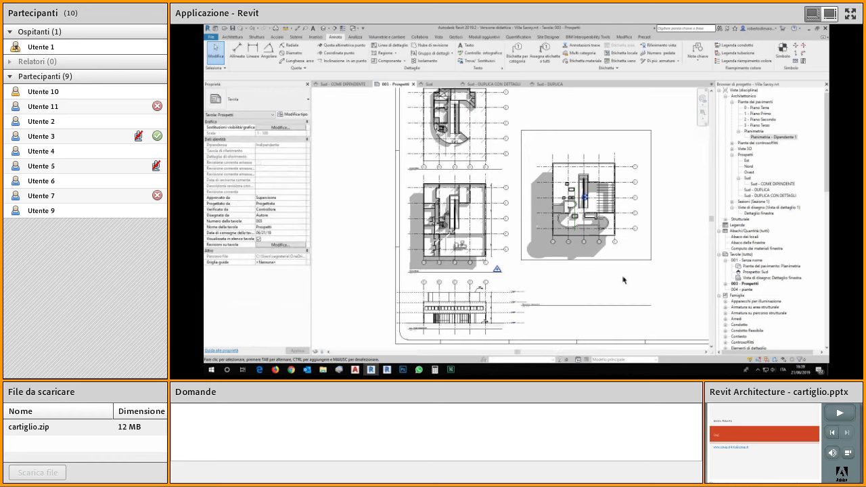
click(603, 229)
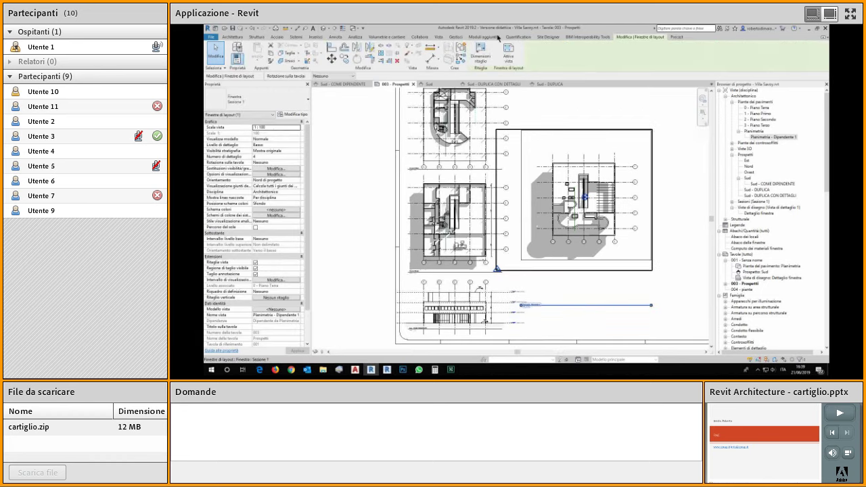
Step: Size the dependent plan's crop region to 300 × 300 mm
click(480, 50)
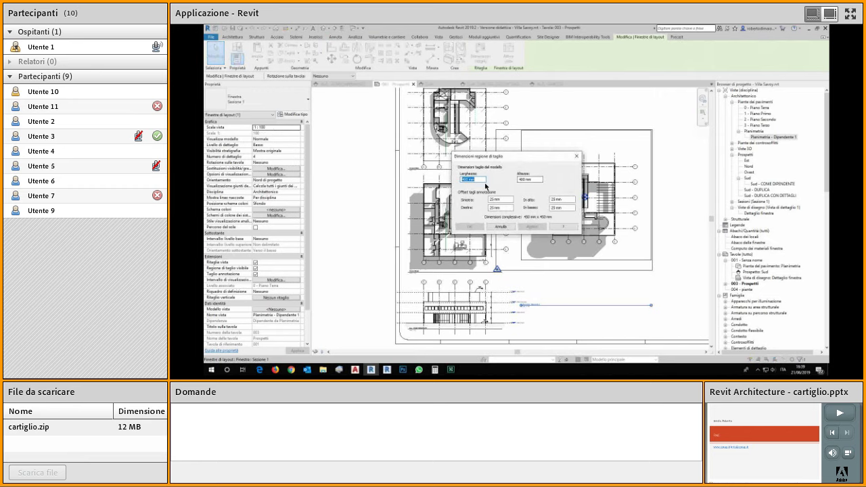
text(300)
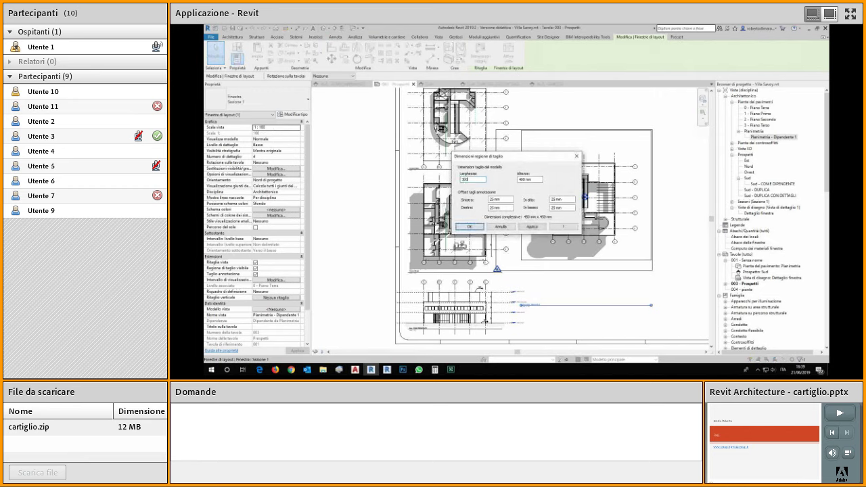
key(Tab)
text(3)
click(540, 227)
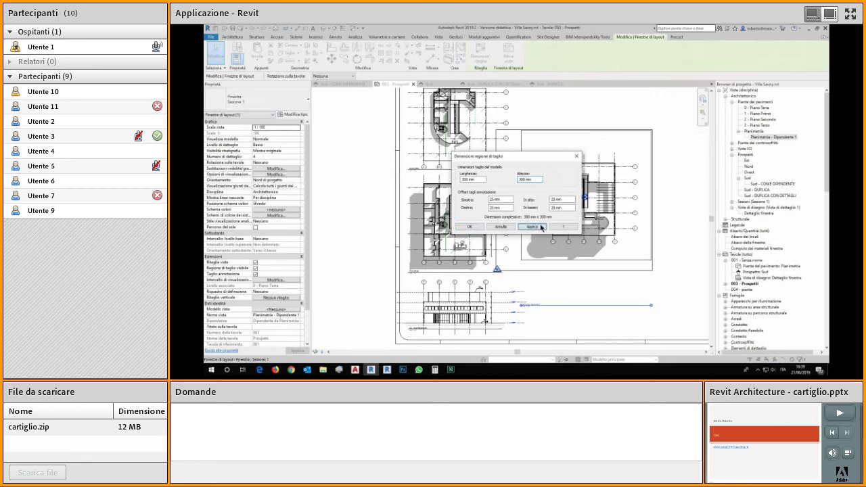
click(477, 227)
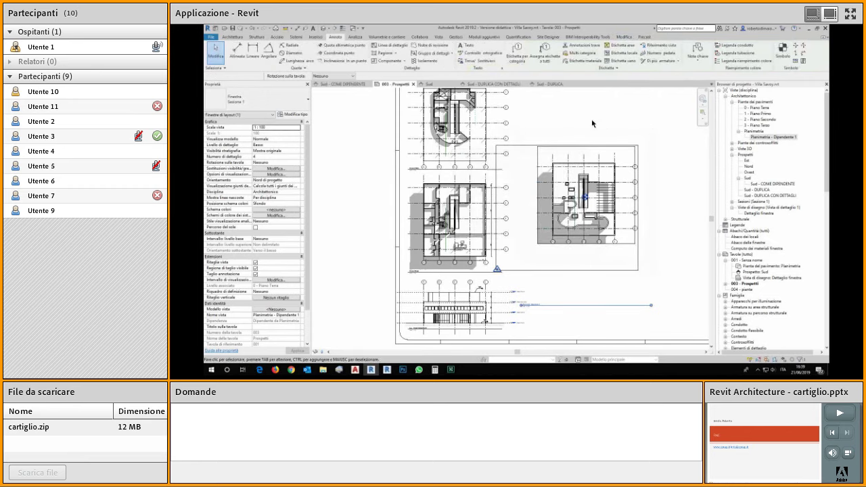
Step: Move the dependent plan viewport level with the middle floor plan
click(555, 162)
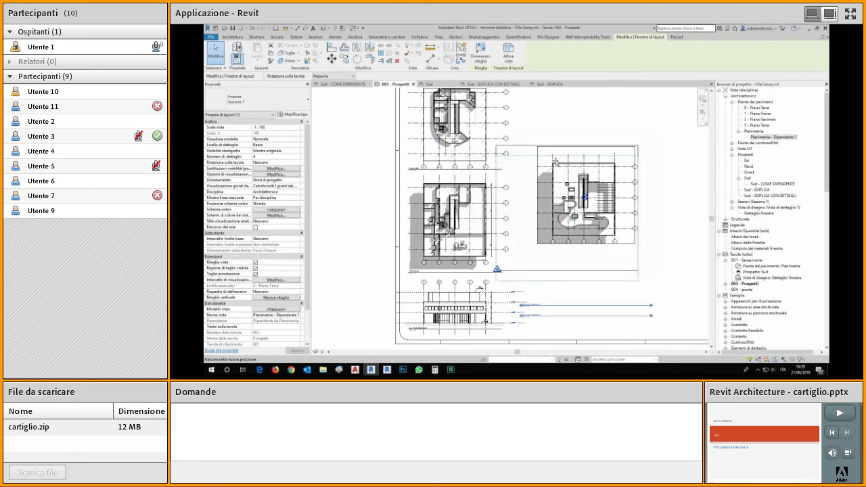
drag(555, 161, 557, 190)
click(592, 328)
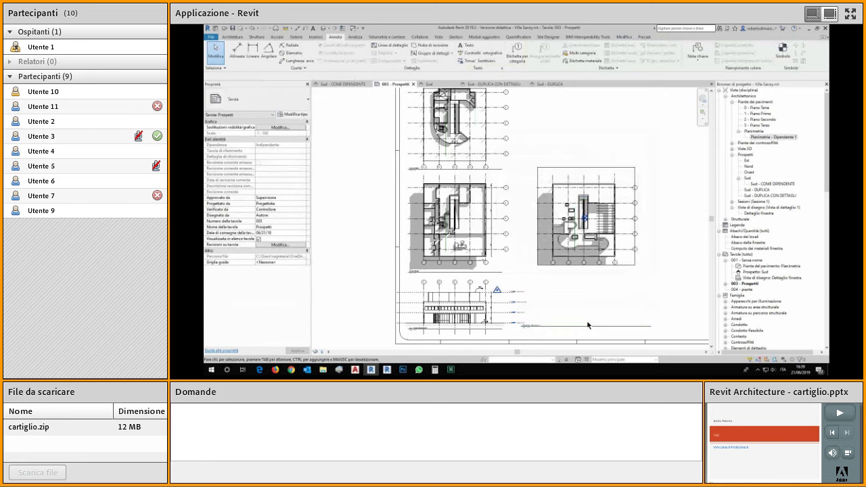
drag(589, 325, 603, 273)
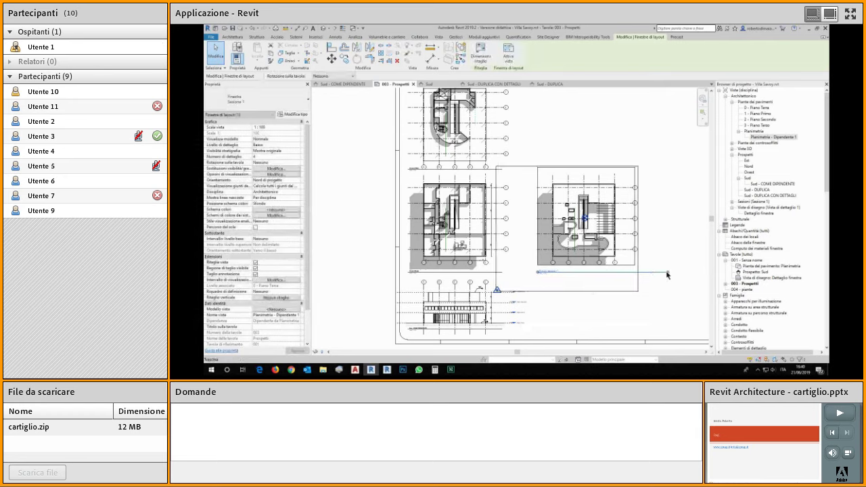
click(643, 287)
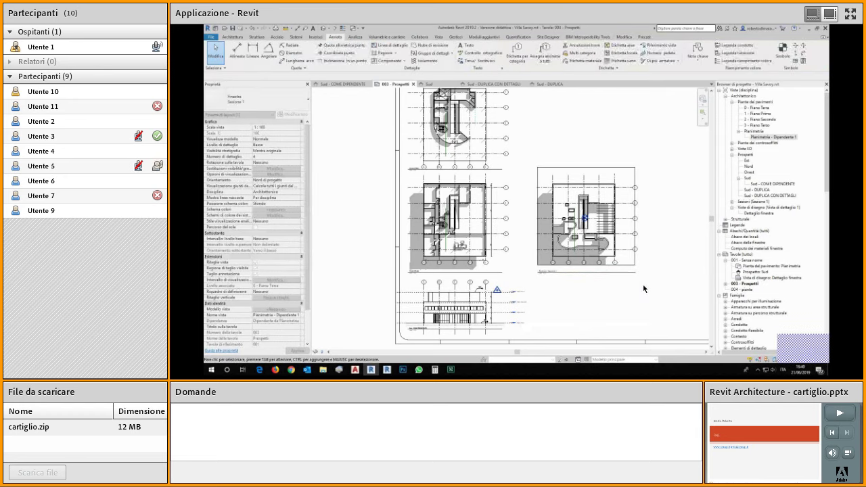
scroll(643, 249, up, 3)
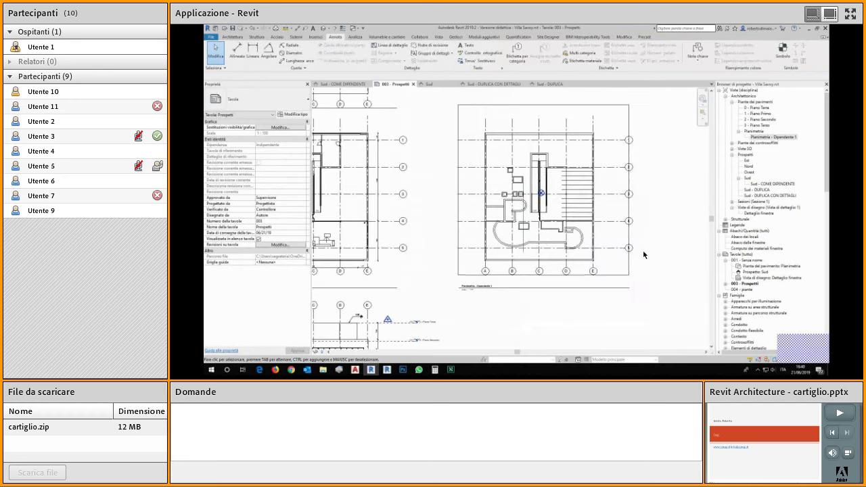
scroll(643, 250, up, 2)
scroll(439, 284, down, 2)
mouse_move(440, 285)
middle_down()
mouse_move(542, 258)
mouse_move(485, 270)
middle_up()
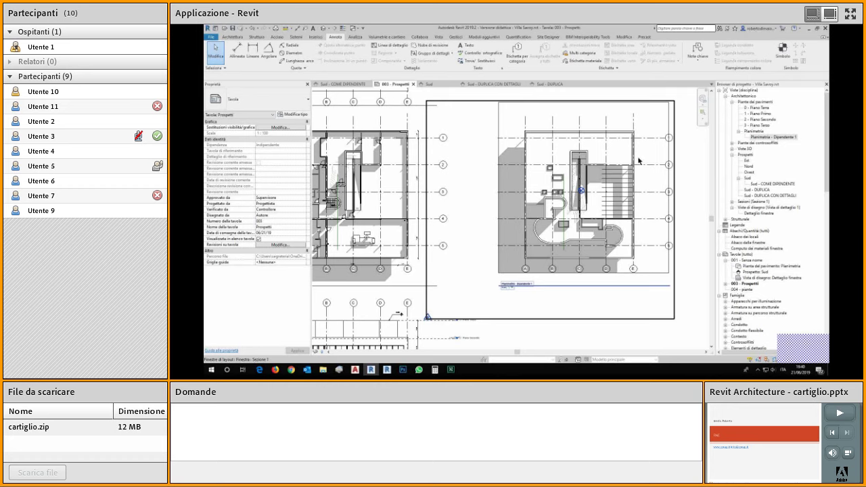
scroll(639, 158, down, 2)
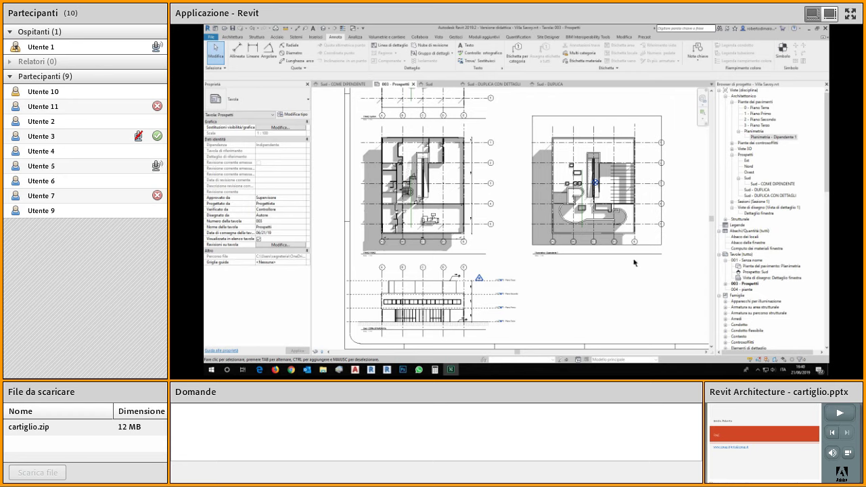
key(z)
key(f)
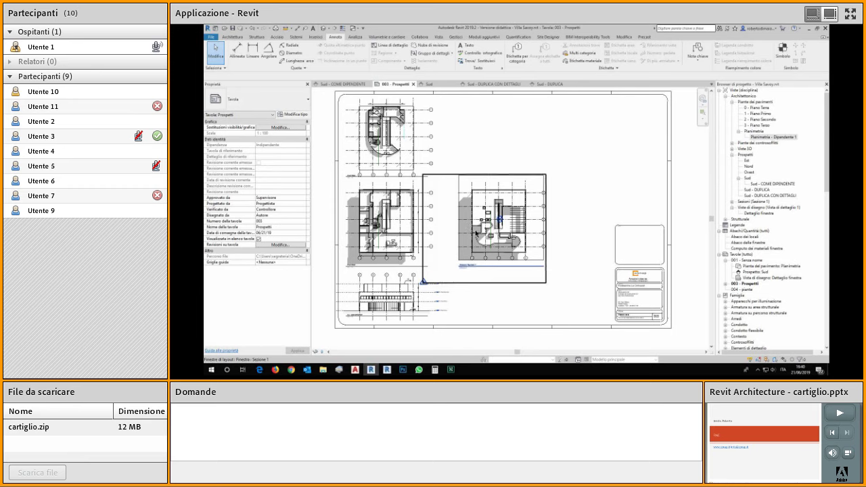
click(476, 233)
drag(466, 217, 469, 215)
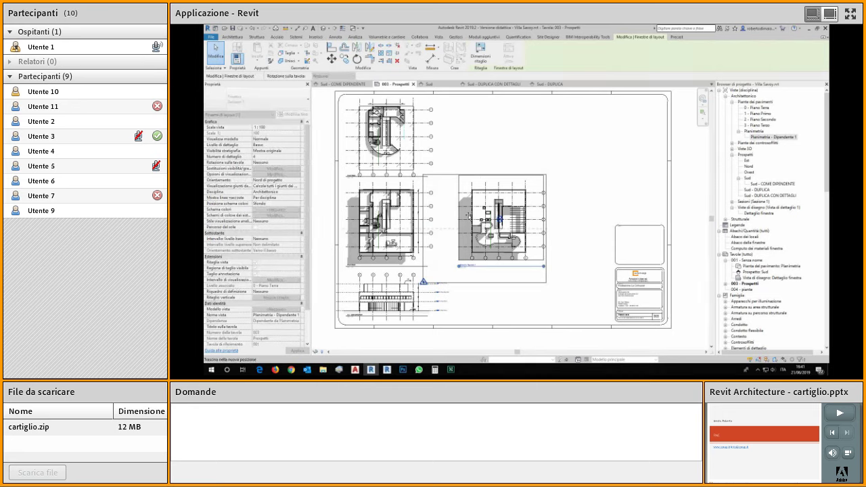
drag(469, 215, 470, 215)
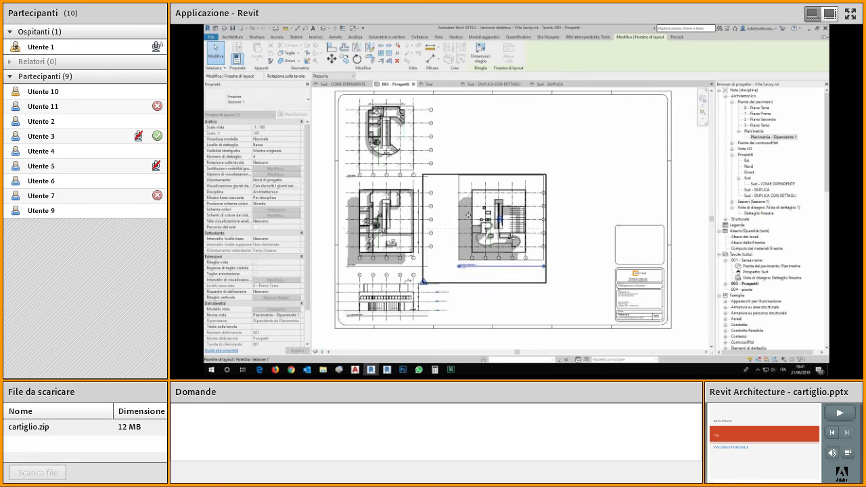
click(554, 247)
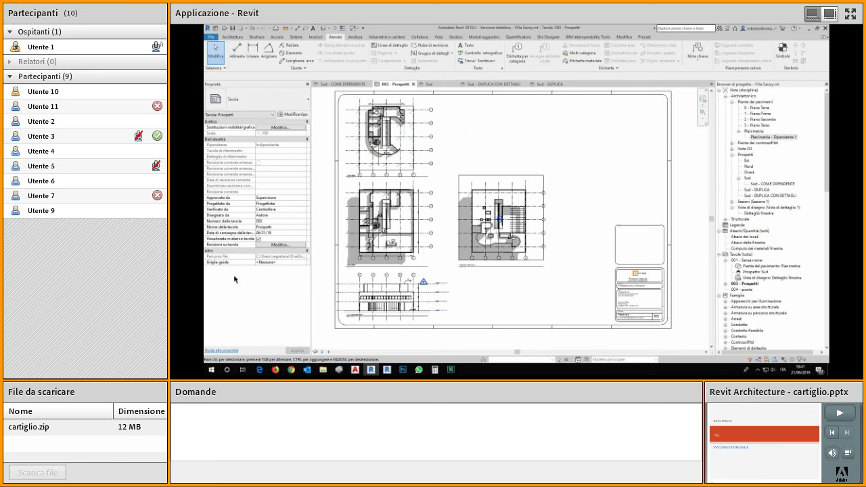
Step: Create a new guide grid named 'Griglia guida 10 mm' for sheet 003 Prospetti
click(303, 264)
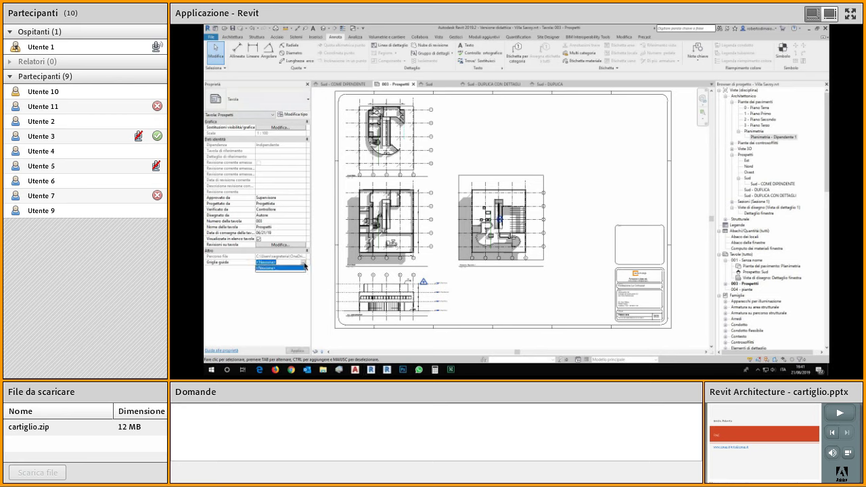
click(304, 265)
click(304, 264)
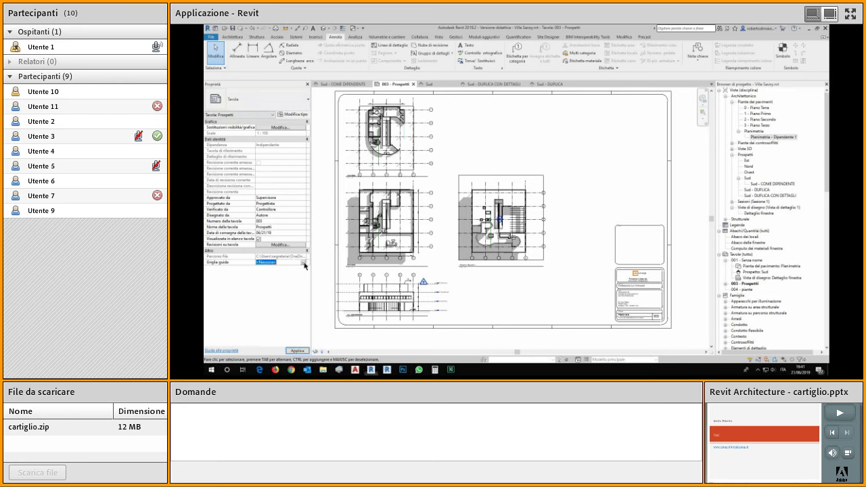
click(298, 350)
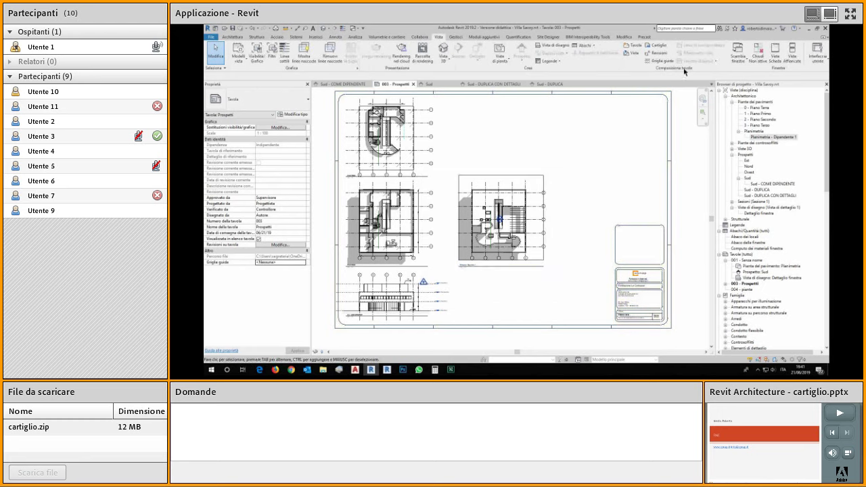
click(662, 60)
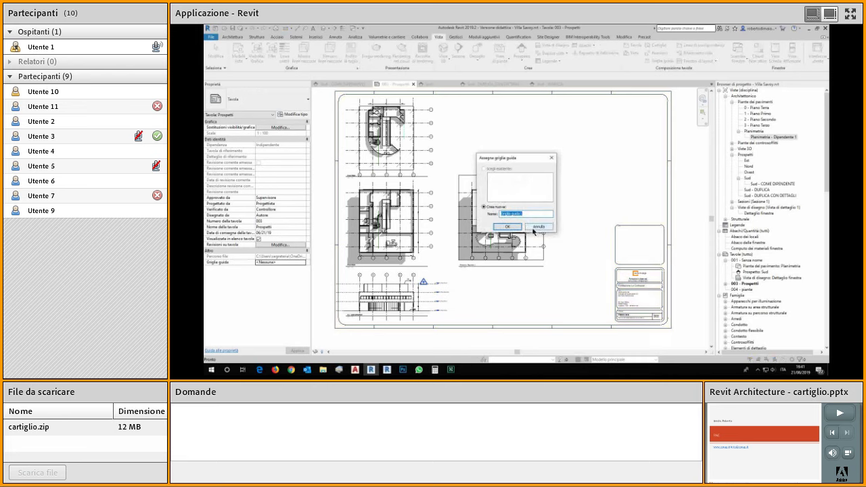
key(BackSpace)
key(BackSpace)
text(10 mm)
key(Return)
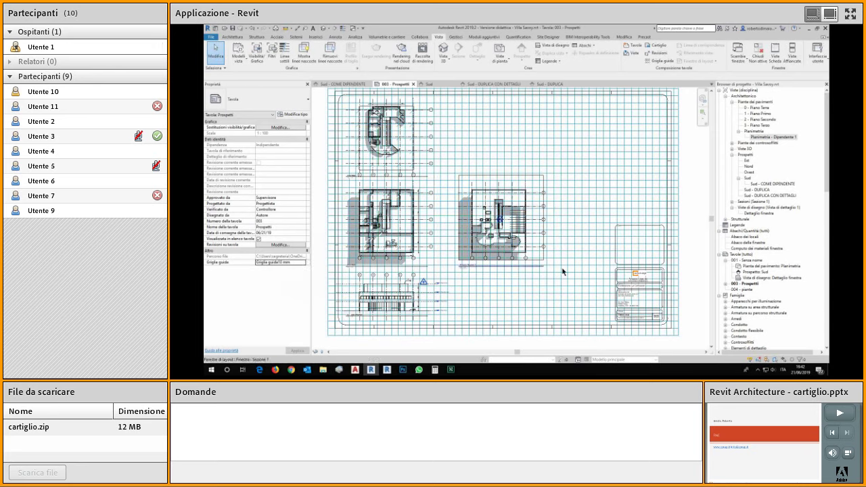
Step: Stretch the guide grid's bottom, right and top edges to the sheet border
scroll(575, 261, down, 3)
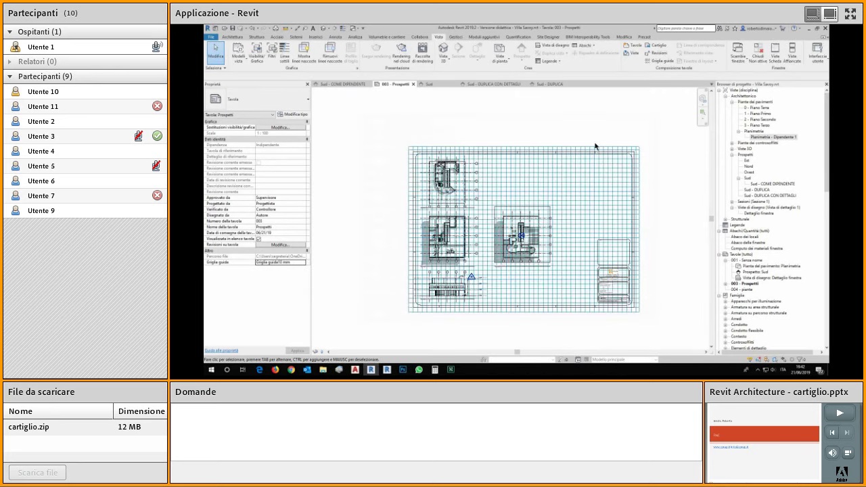
click(409, 232)
drag(409, 231, 418, 229)
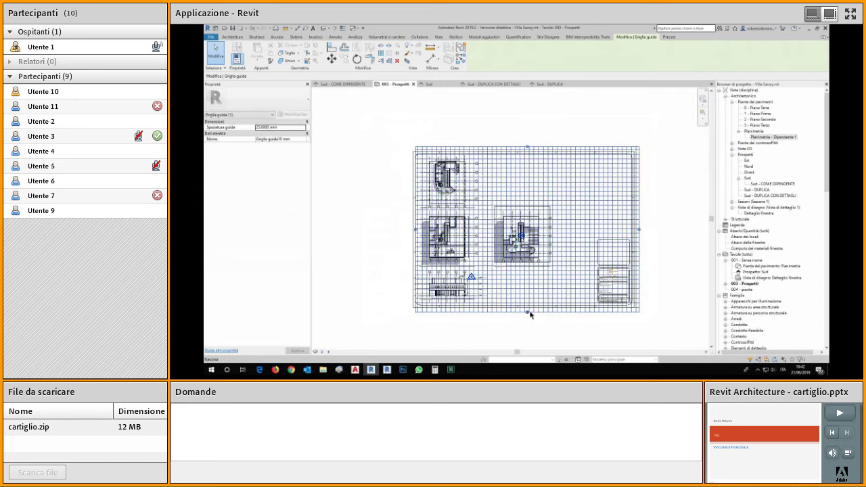
drag(529, 306, 529, 306)
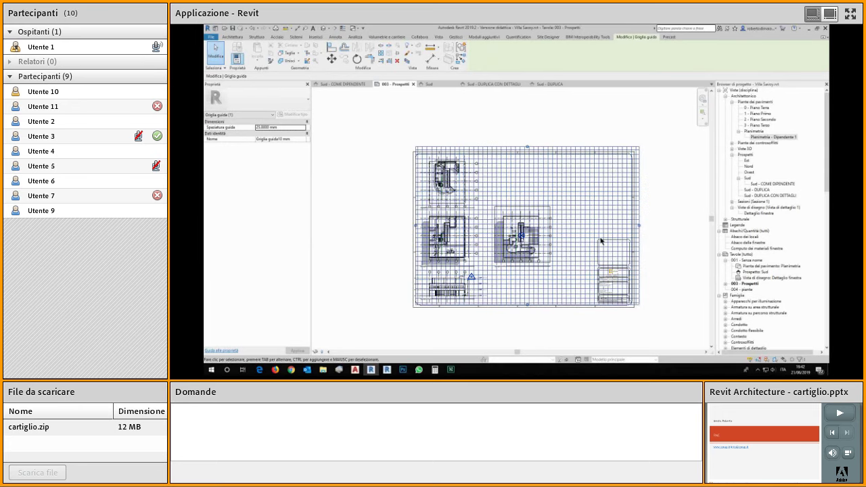
drag(629, 225, 633, 225)
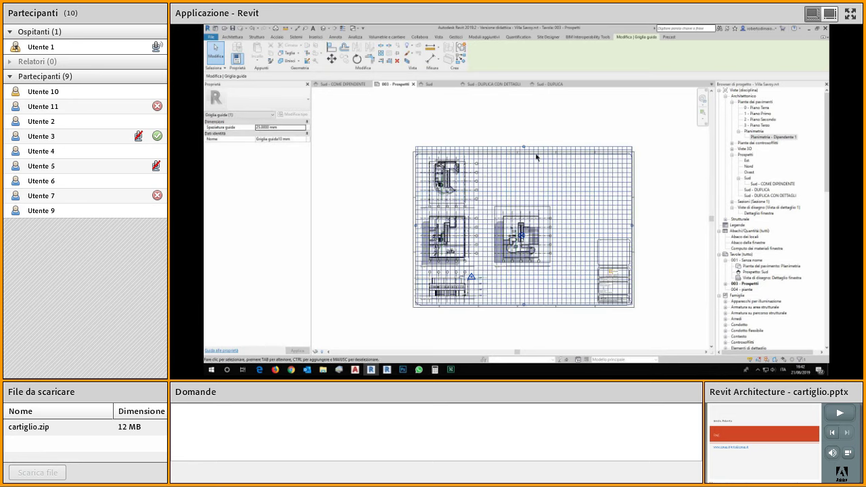
drag(524, 149, 526, 153)
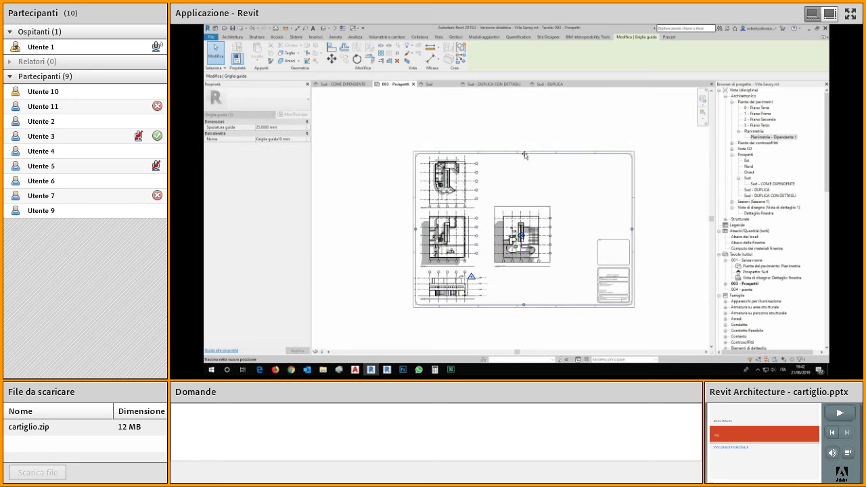
key(Escape)
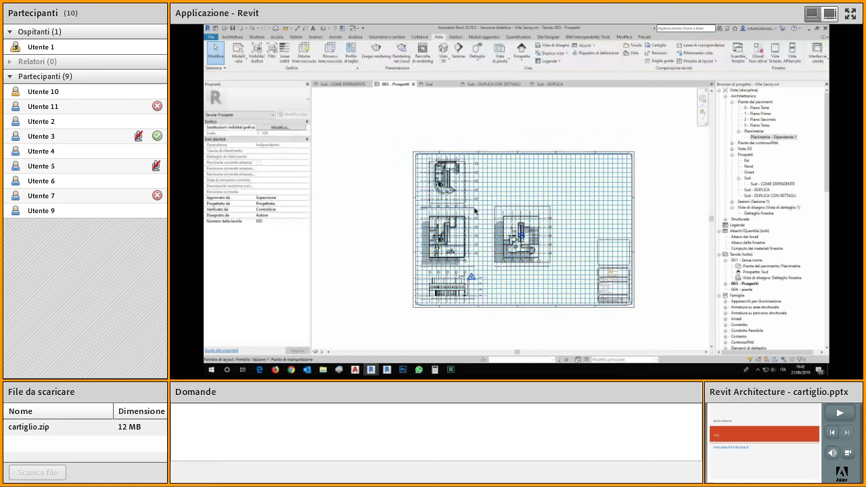
Step: Move the ground-floor plan viewport so grid line 1 snaps onto a guide line
scroll(475, 212, up, 3)
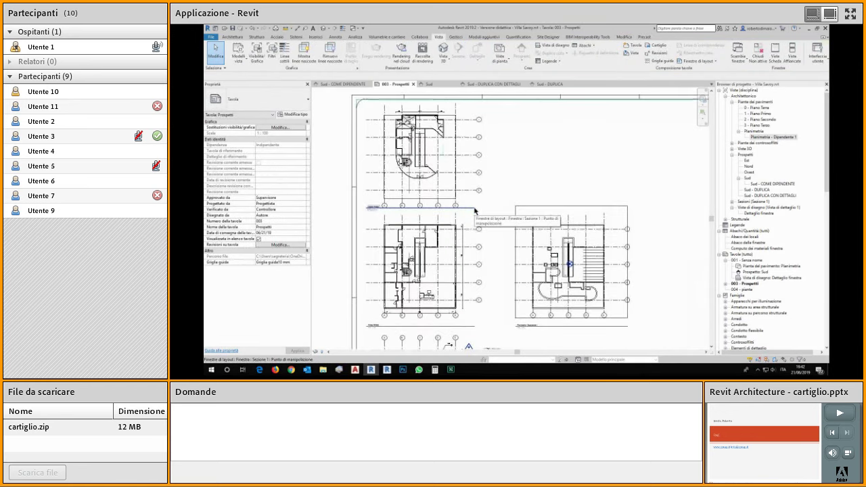
click(474, 211)
scroll(447, 149, up, 2)
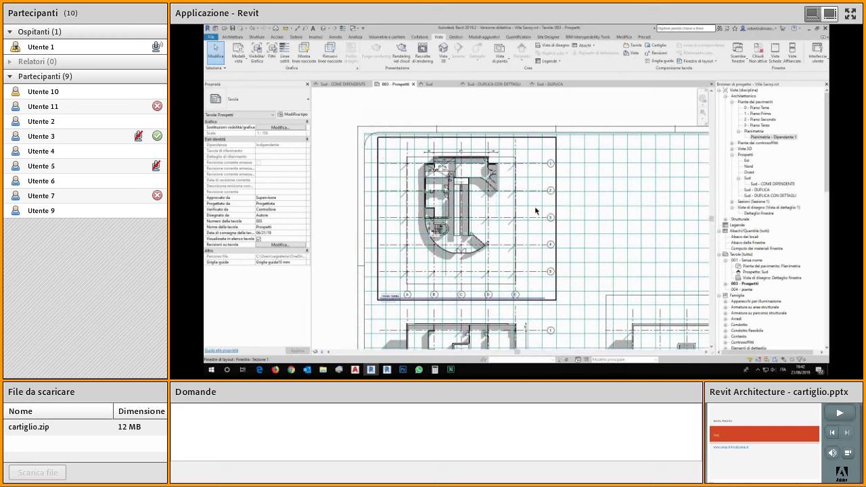
scroll(539, 170, up, 3)
click(540, 171)
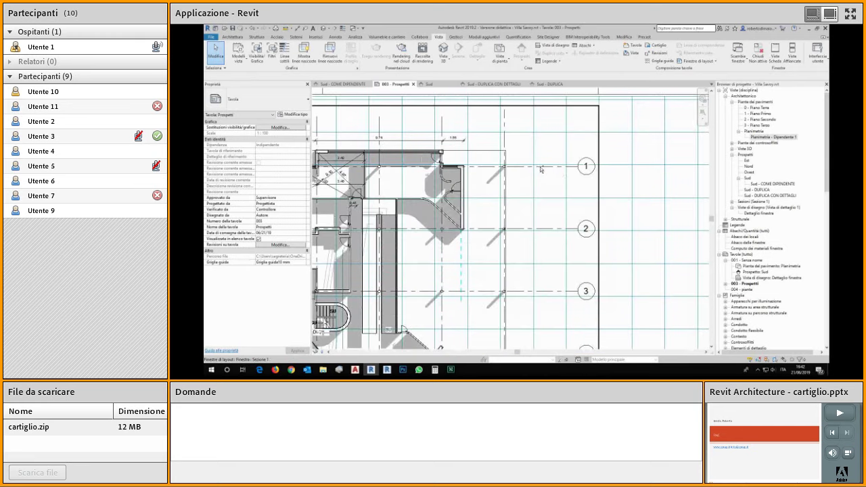
scroll(540, 171, up, 2)
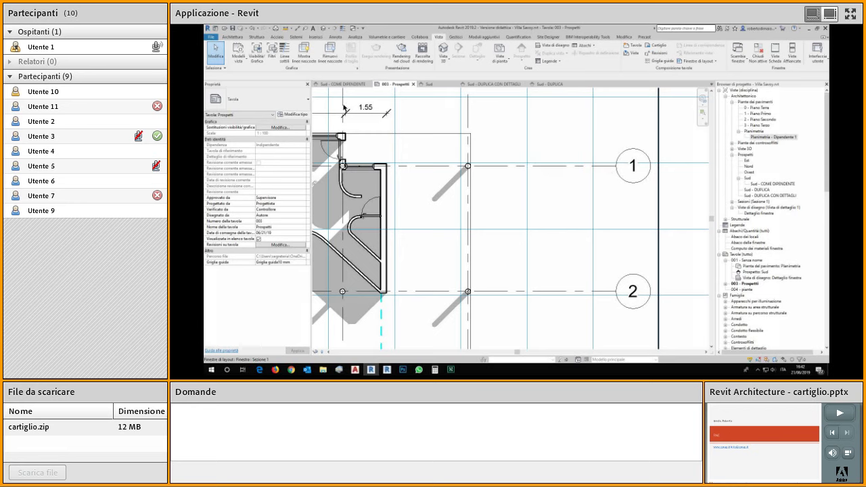
click(388, 192)
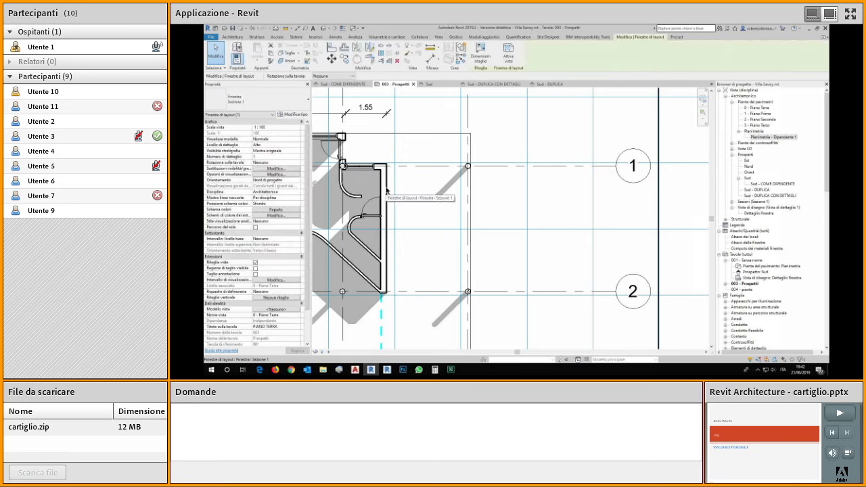
click(332, 59)
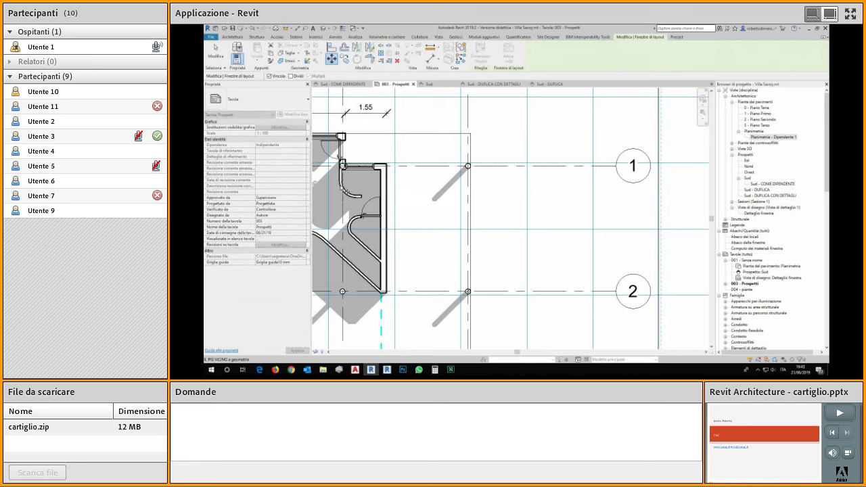
click(558, 167)
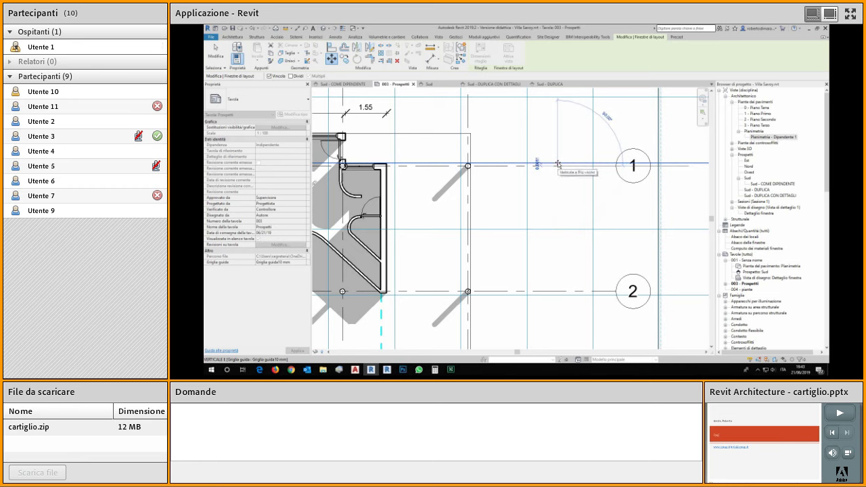
click(558, 165)
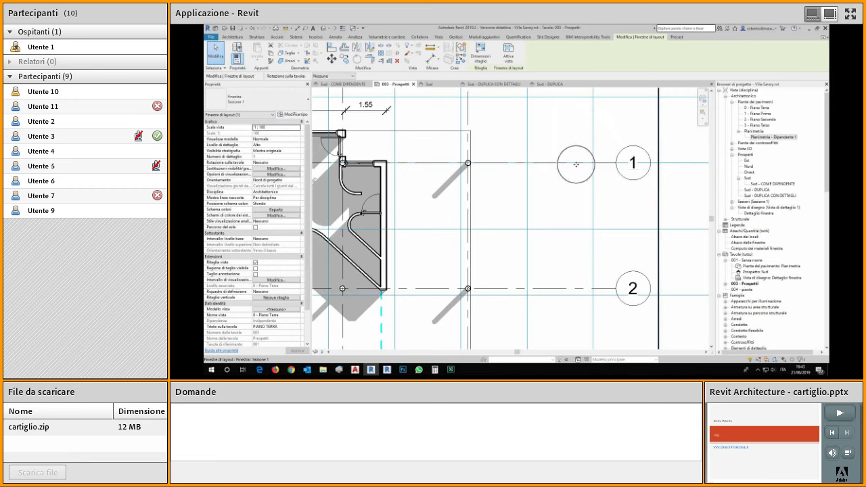
scroll(577, 164, down, 4)
Step: Drag the 1 - Piano Primo viewport up beside the ground-floor plan
scroll(576, 164, down, 3)
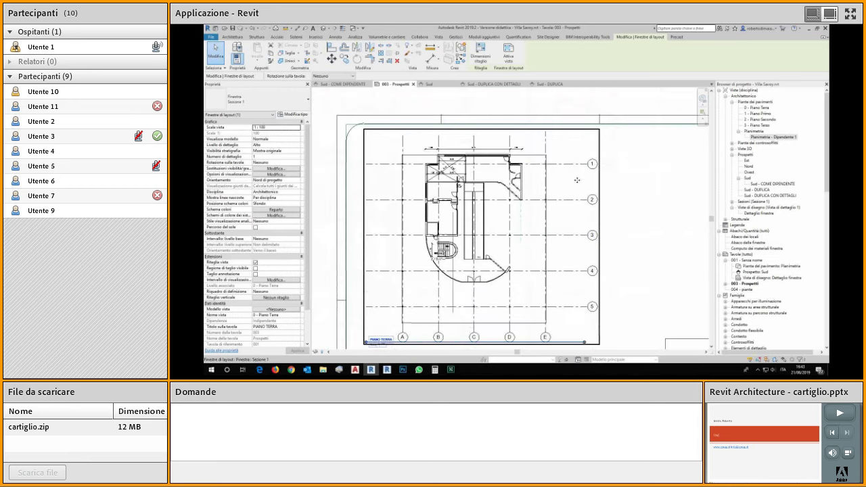
middle_drag(605, 246, 551, 236)
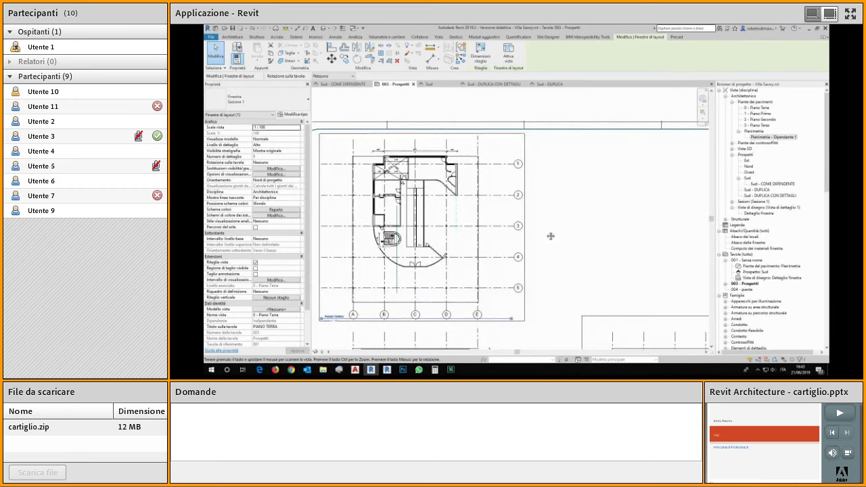
click(502, 327)
drag(502, 327, 593, 206)
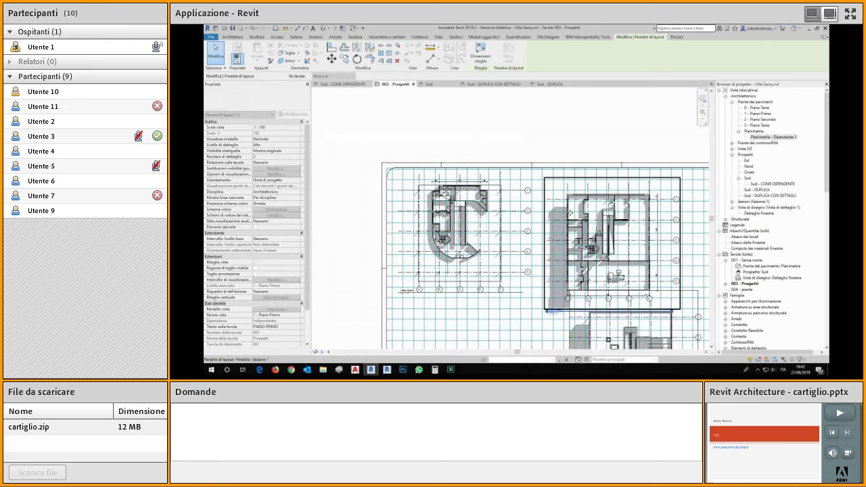
Step: Use MV to snap the first-floor plan's grid line onto a guide line
scroll(556, 196, up, 4)
scroll(556, 196, down, 3)
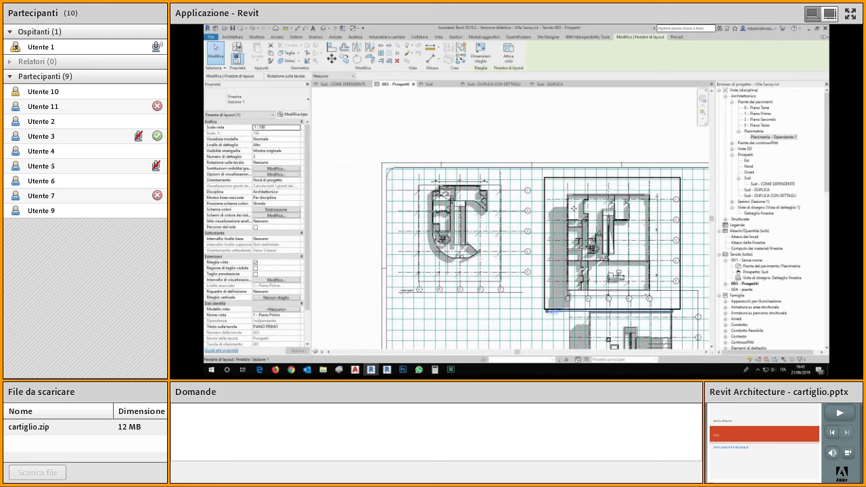
scroll(573, 208, up, 5)
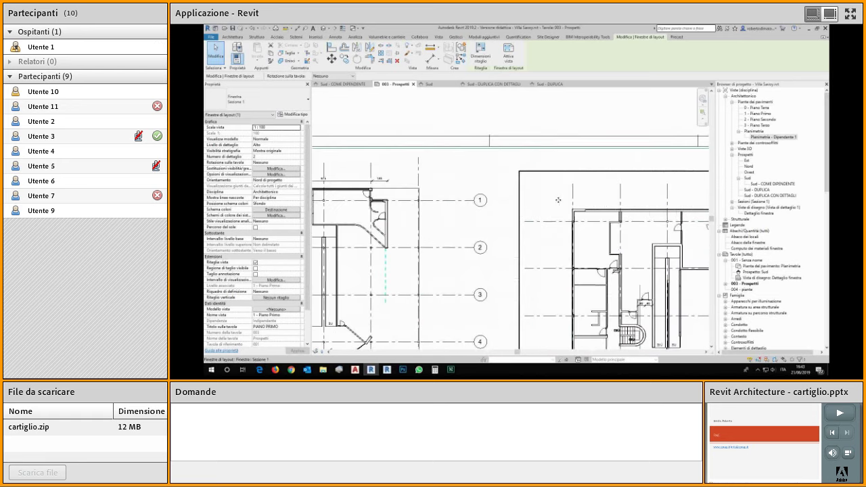
middle_drag(558, 200, 460, 199)
middle_drag(609, 203, 467, 203)
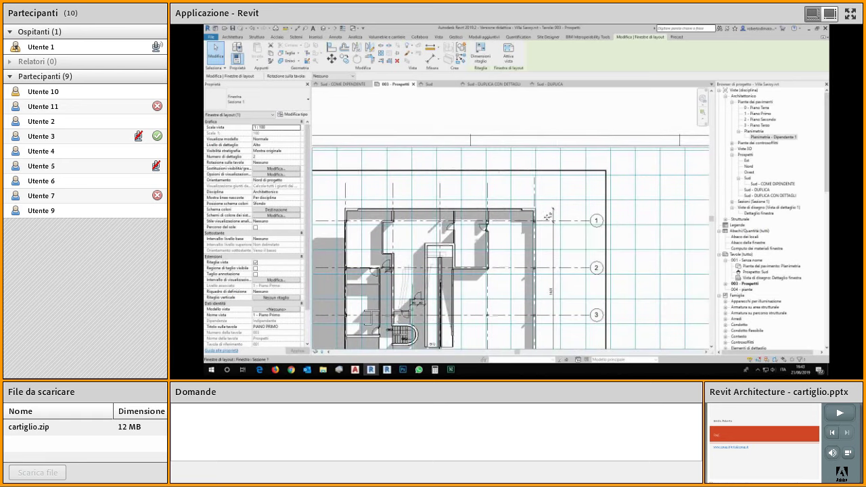
scroll(589, 224, down, 3)
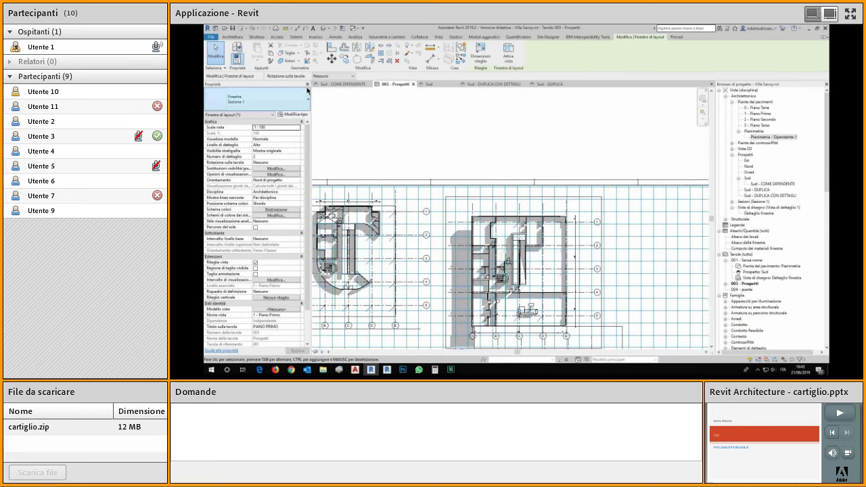
key(m)
key(v)
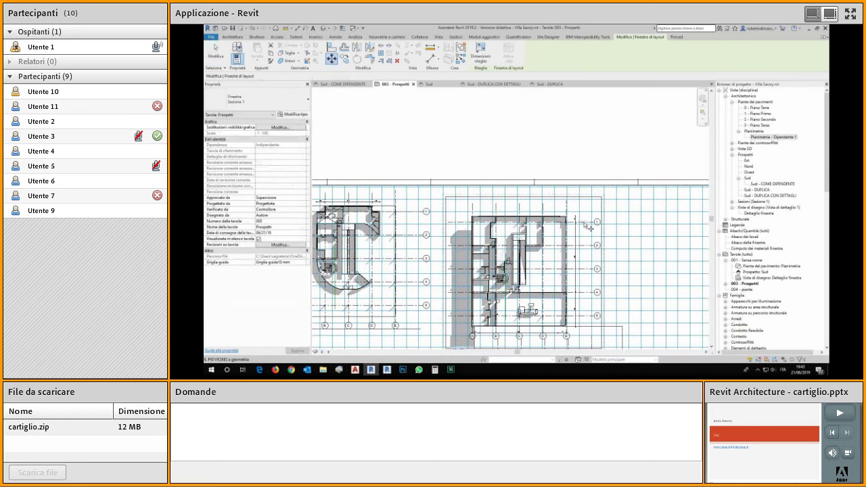
click(585, 223)
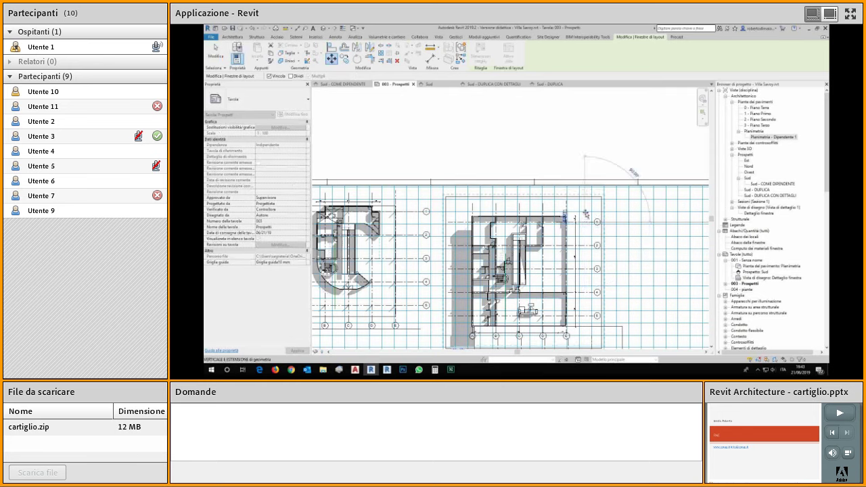
click(586, 212)
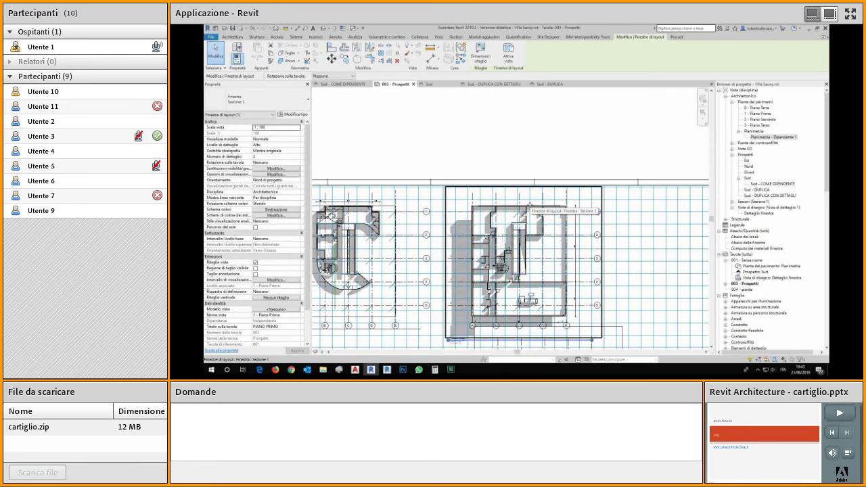
scroll(628, 274, down, 3)
middle_drag(628, 274, 587, 200)
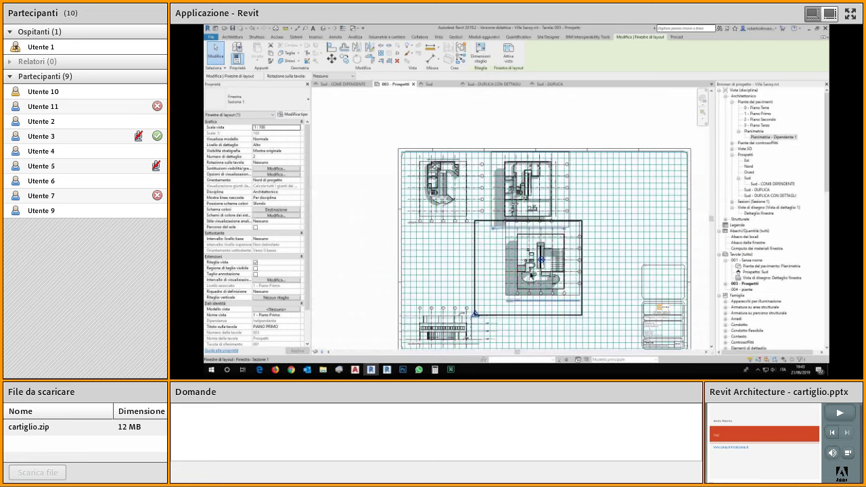
Step: Turn on the crop region for the second-floor plan viewport and edit its outline
click(758, 120)
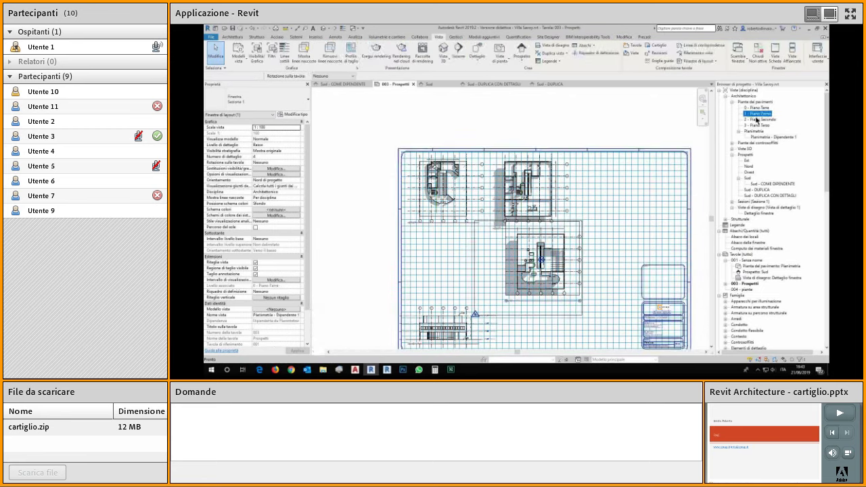
click(629, 191)
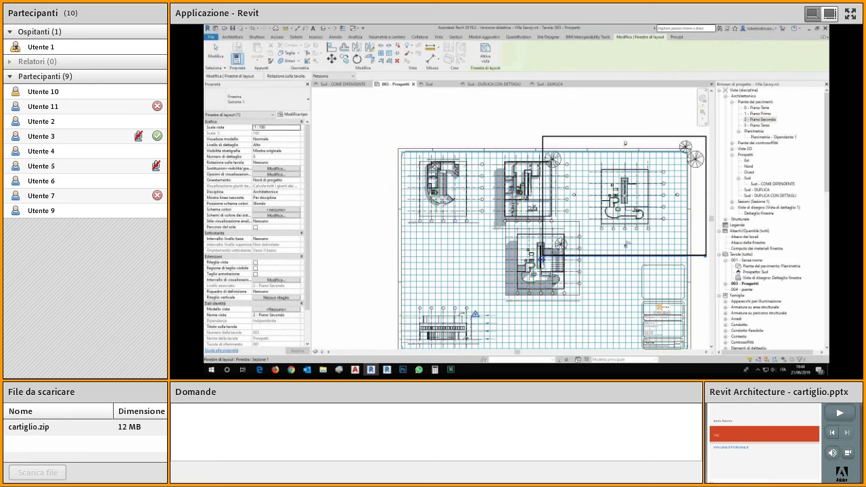
middle_drag(625, 199, 574, 202)
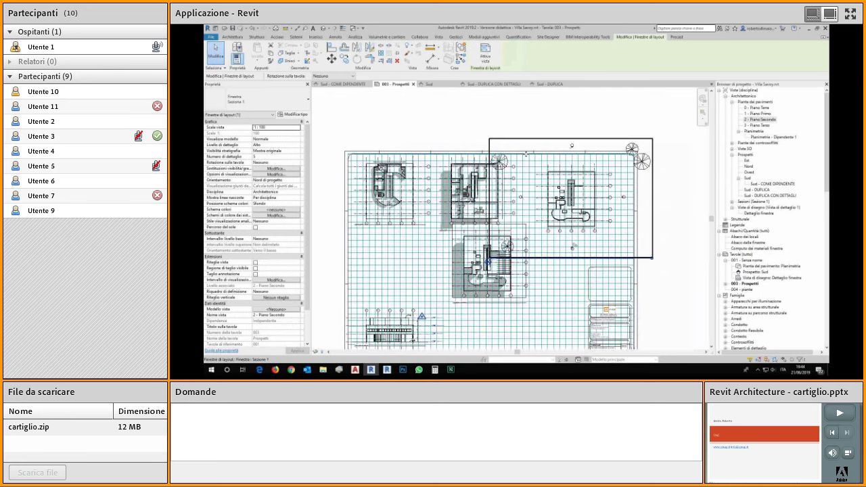
double_click(530, 159)
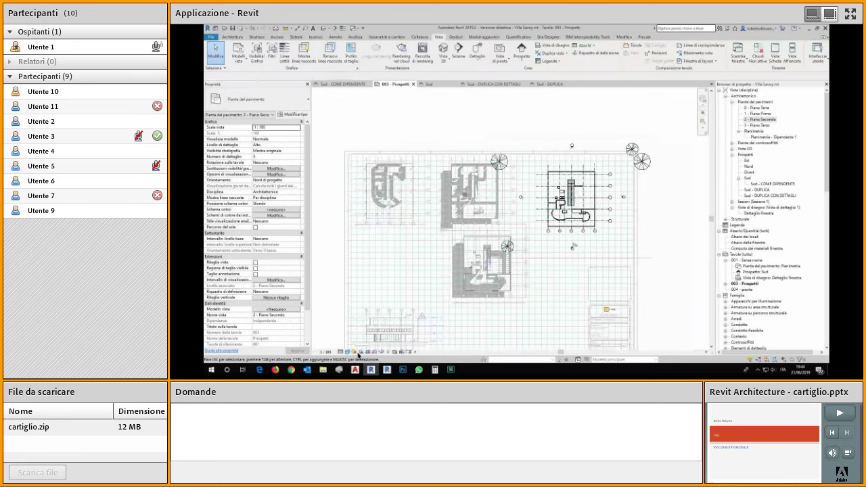
click(375, 358)
click(516, 128)
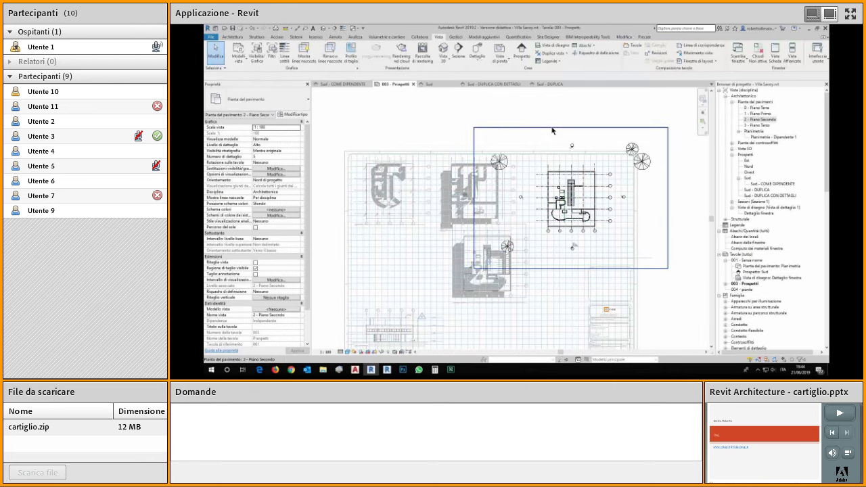
click(482, 58)
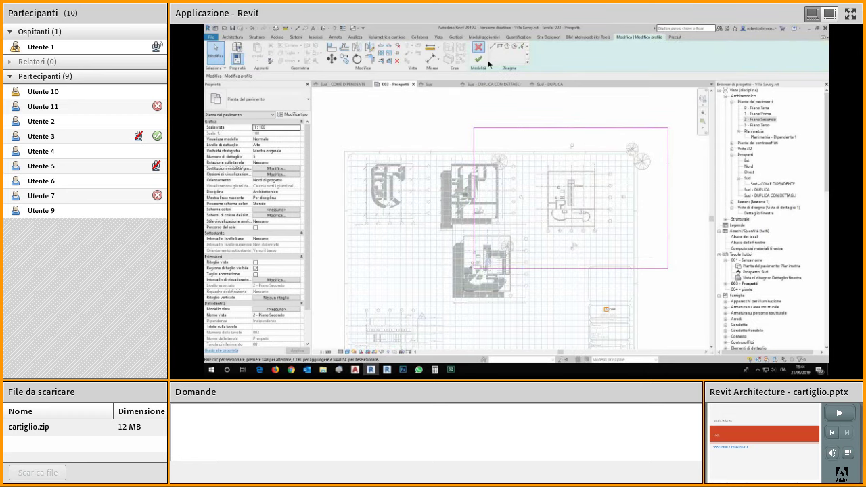
click(479, 60)
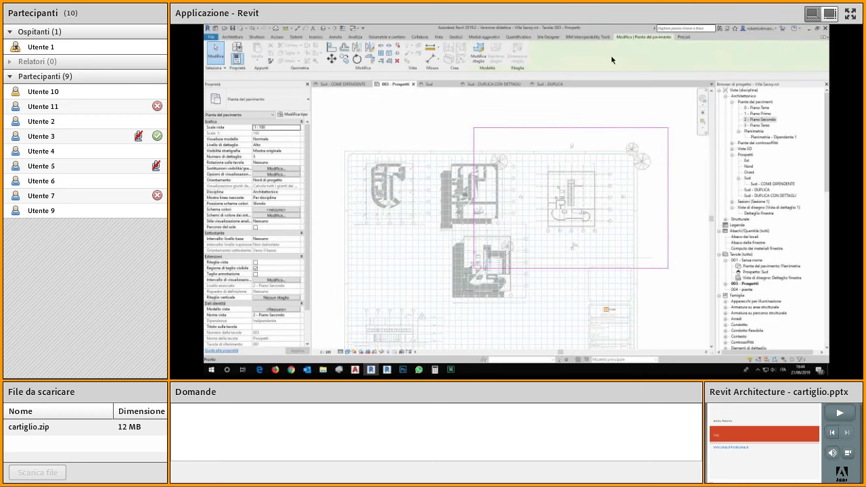
click(526, 111)
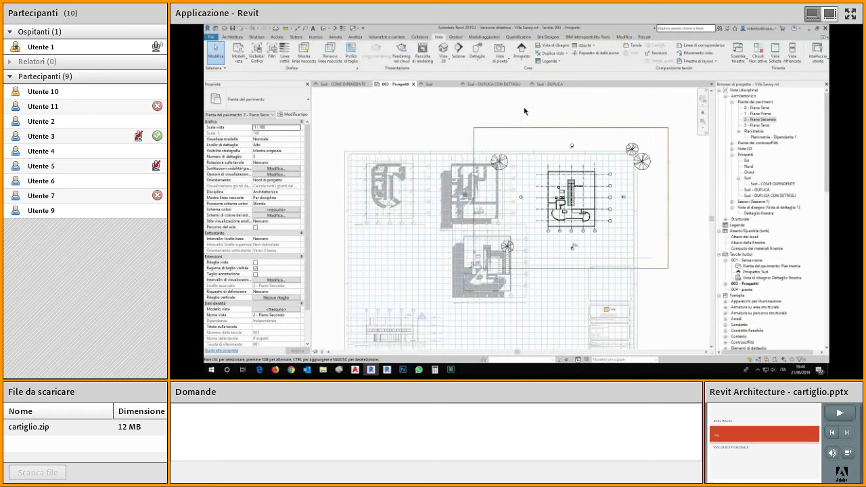
double_click(527, 130)
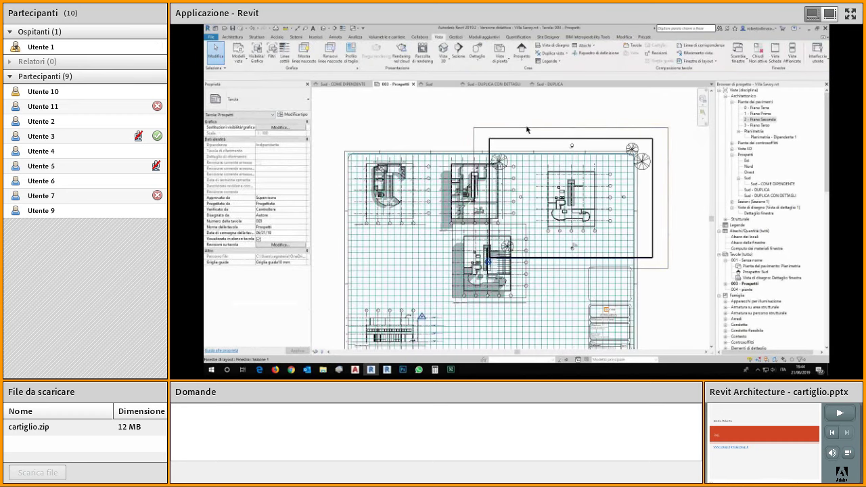
click(527, 129)
key(Escape)
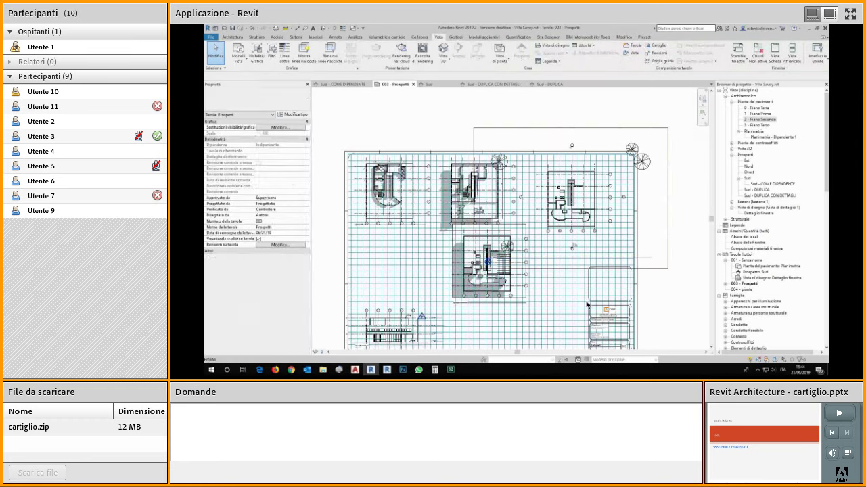
Step: Check the viewport's crop region, then open the 2 - Piano Secondo floor plan
scroll(657, 308, down, 3)
click(659, 289)
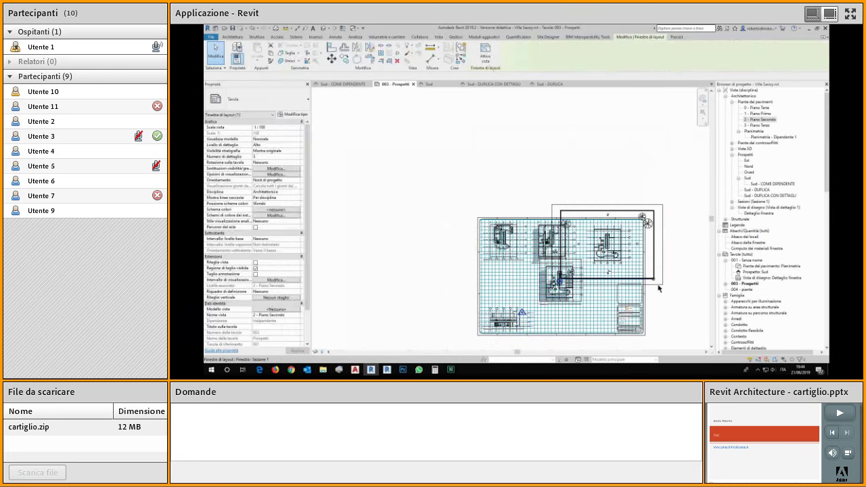
double_click(654, 286)
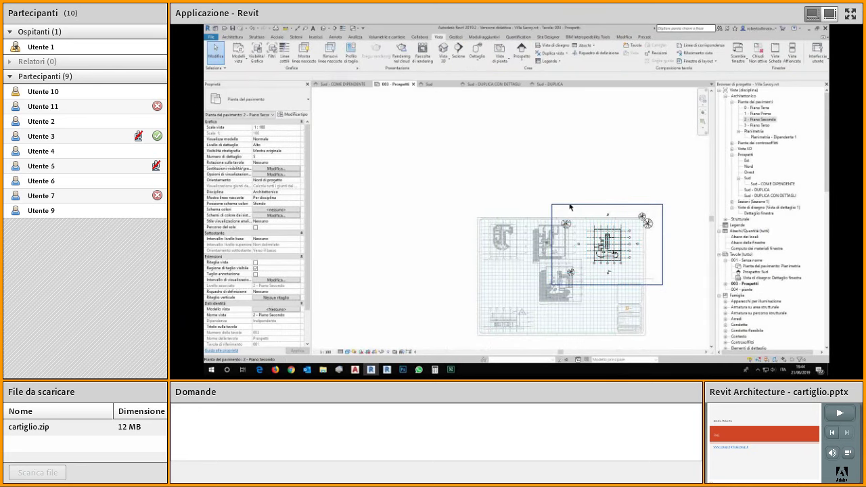
click(570, 205)
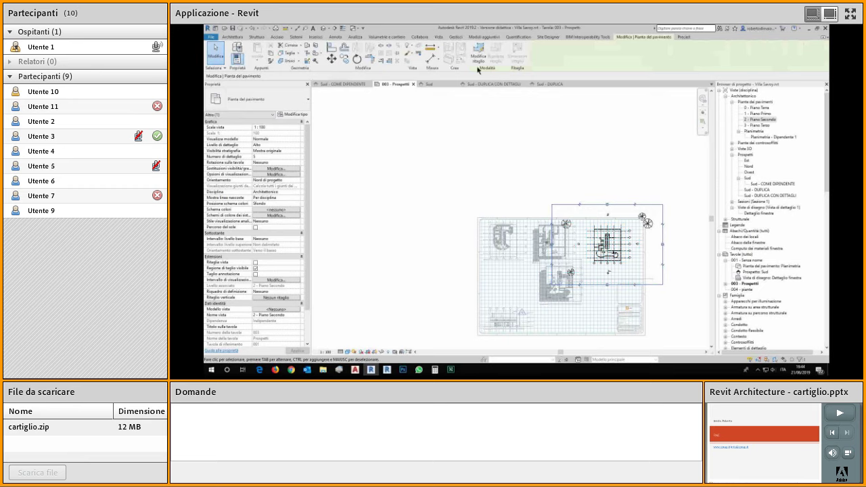
double_click(544, 181)
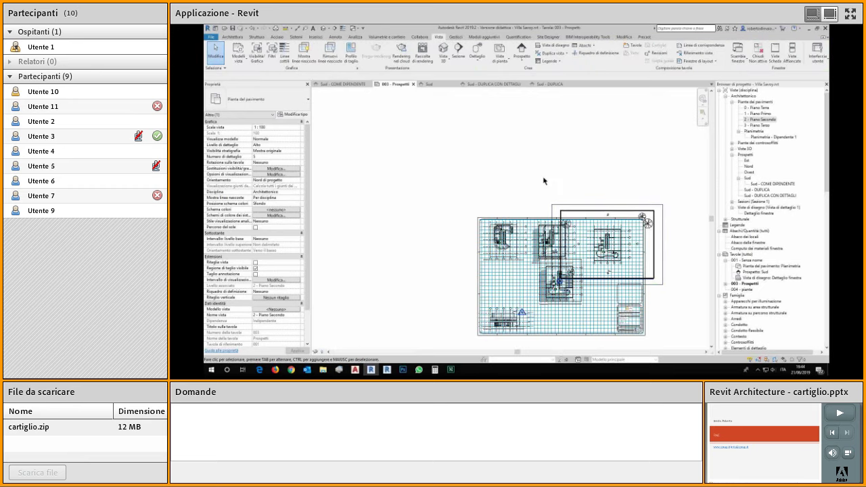
double_click(763, 119)
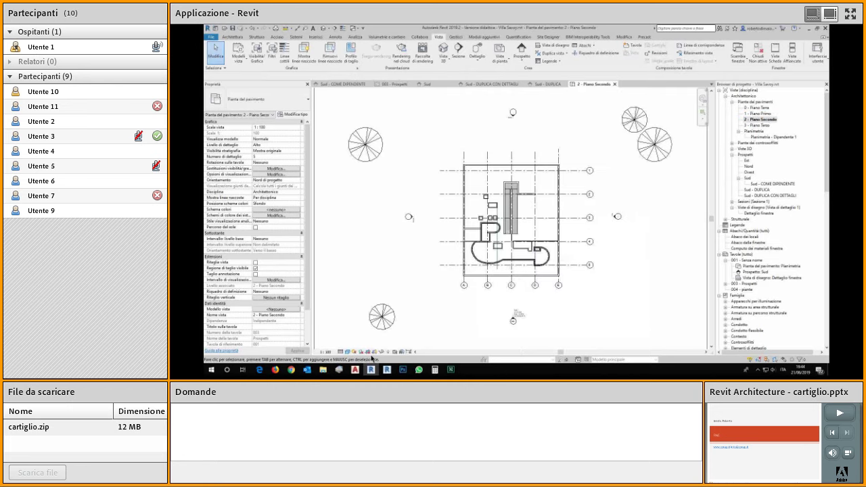
Step: Enable cropping on 2 - Piano Secondo, size the crop to 300 × 300 mm, and close the plan
click(376, 353)
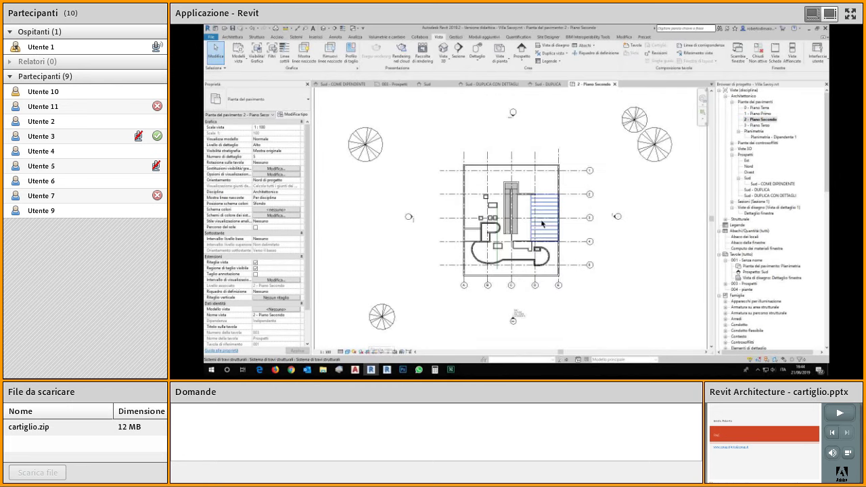
scroll(542, 223, down, 3)
click(573, 293)
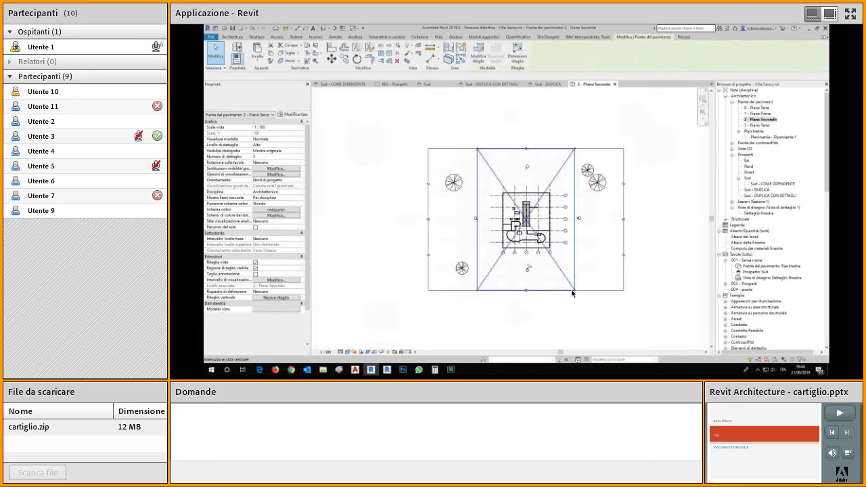
click(517, 50)
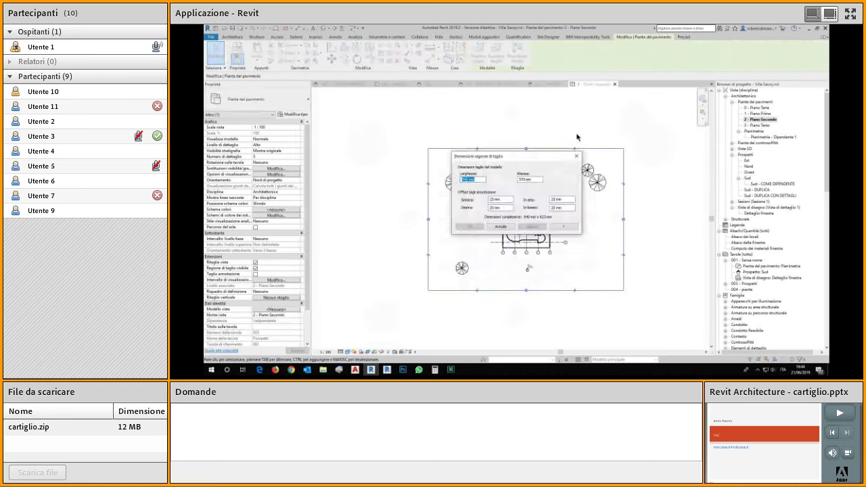
text(300)
key(Tab)
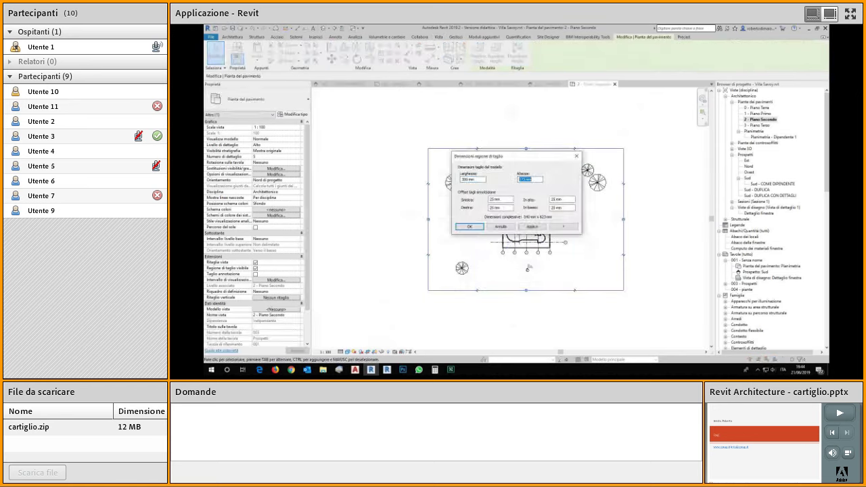
text(300)
key(Return)
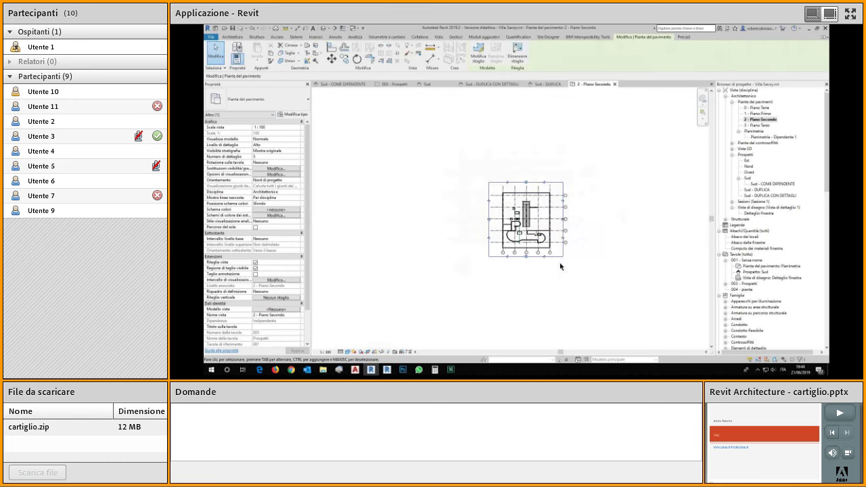
key(Escape)
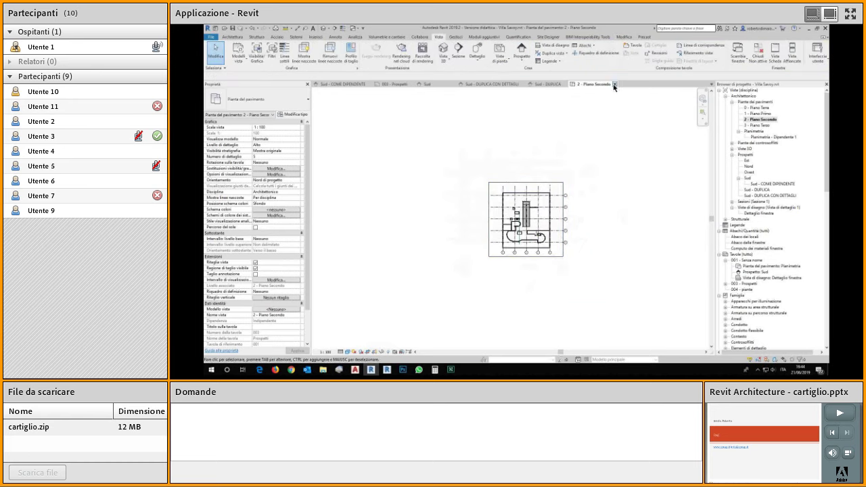
click(614, 84)
Step: Select the right-hand plan viewport and start a move, then cancel it
scroll(595, 268, up, 5)
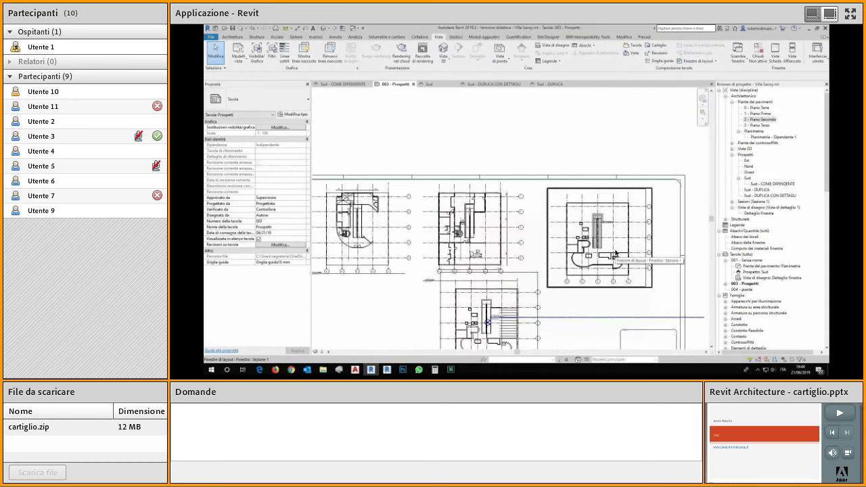
scroll(559, 212, up, 4)
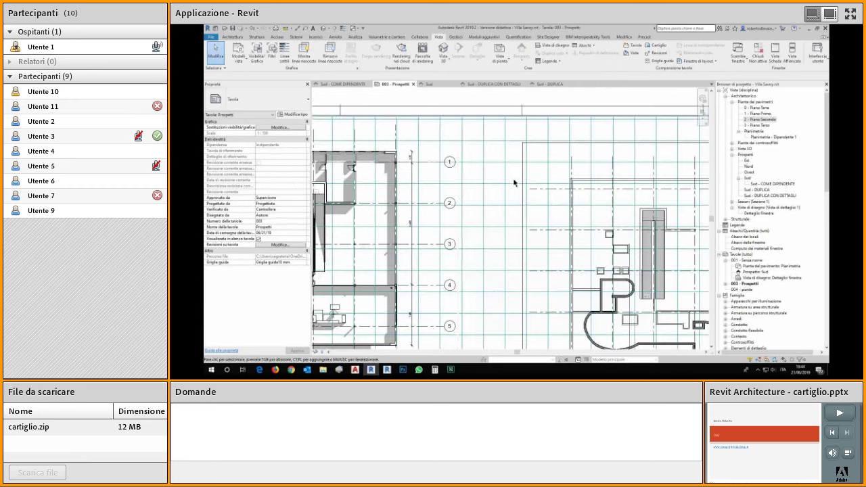
click(554, 186)
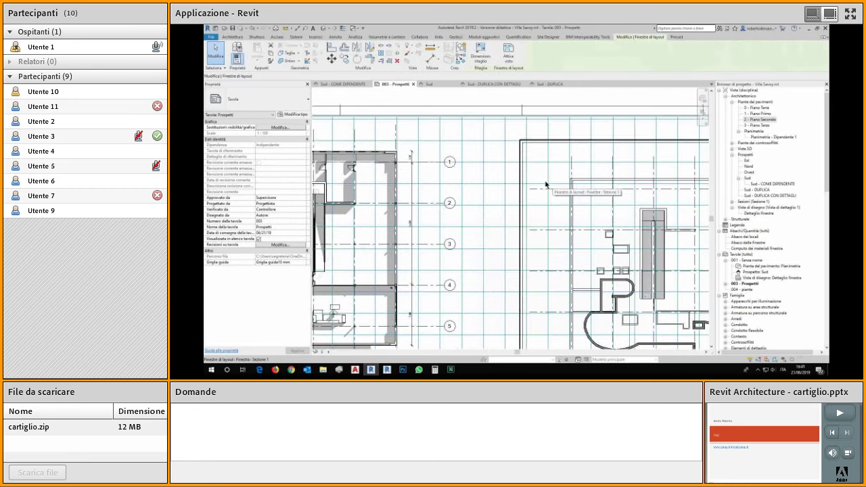
click(332, 59)
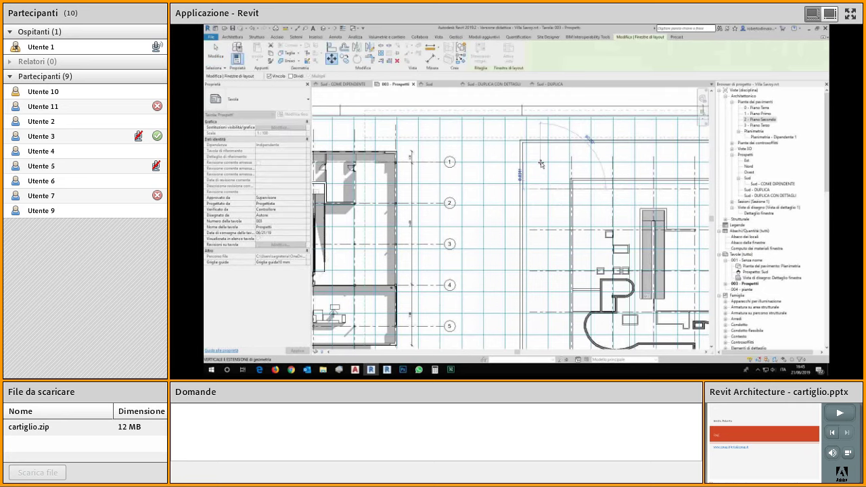
scroll(541, 163, up, 3)
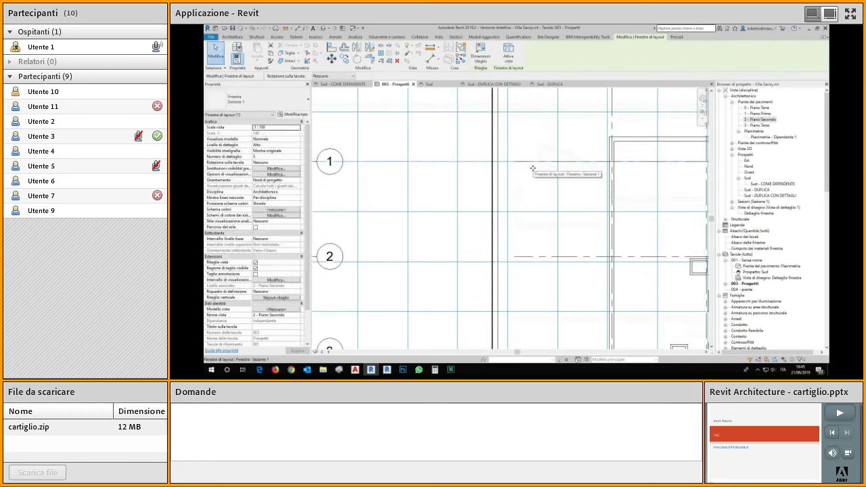
scroll(533, 168, down, 5)
scroll(594, 235, up, 1)
middle_drag(597, 236, 591, 233)
key(Escape)
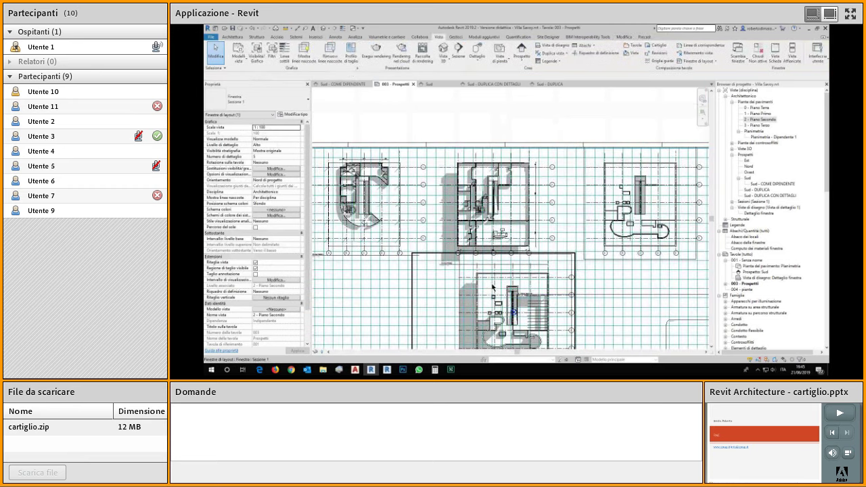
scroll(535, 289, down, 2)
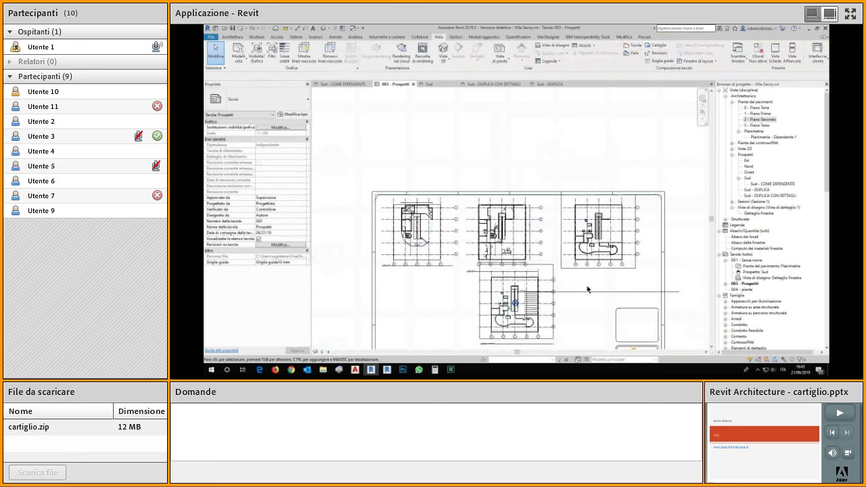
Step: Drag the floor plan viewport to the left on the sheet
click(587, 290)
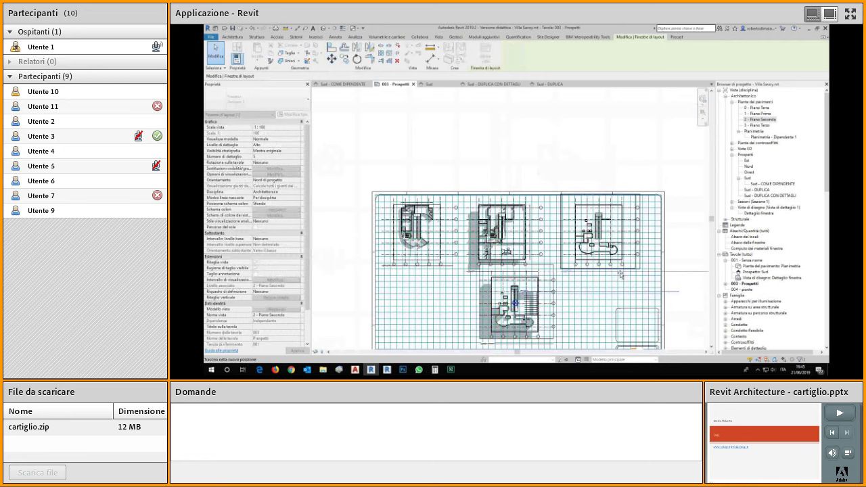
click(623, 275)
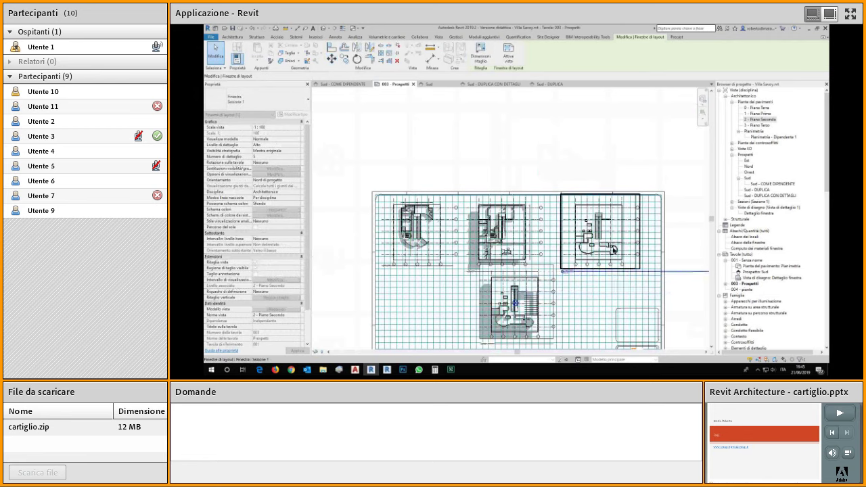
scroll(618, 258, down, 4)
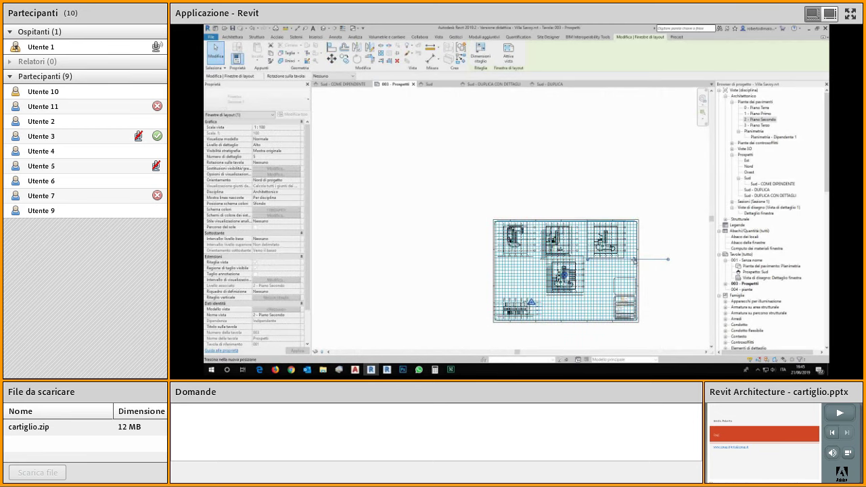
key(Escape)
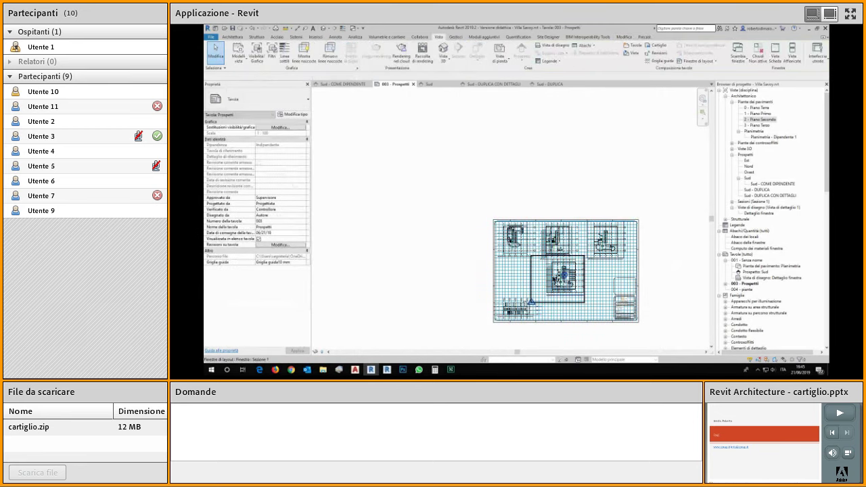
scroll(554, 276, up, 3)
middle_drag(606, 271, 616, 201)
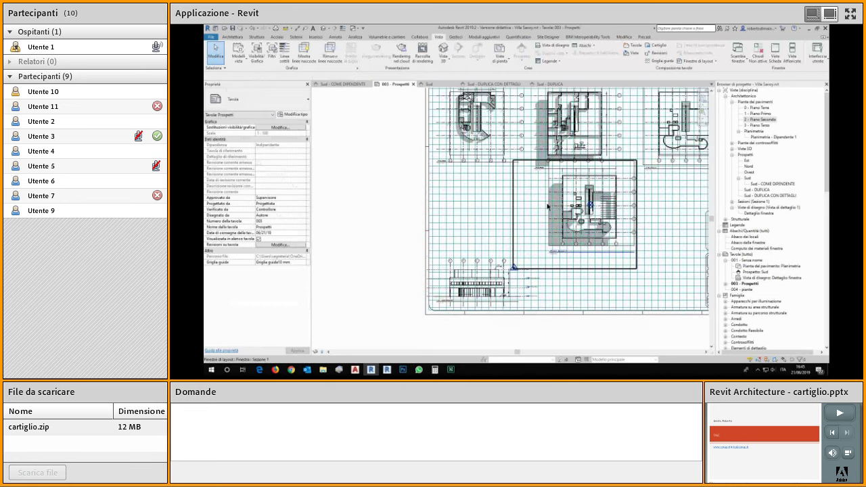
click(577, 224)
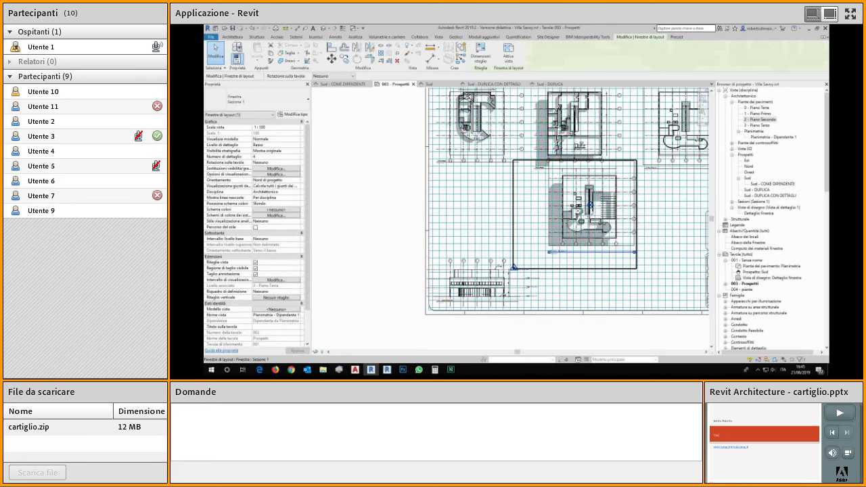
drag(577, 209, 480, 208)
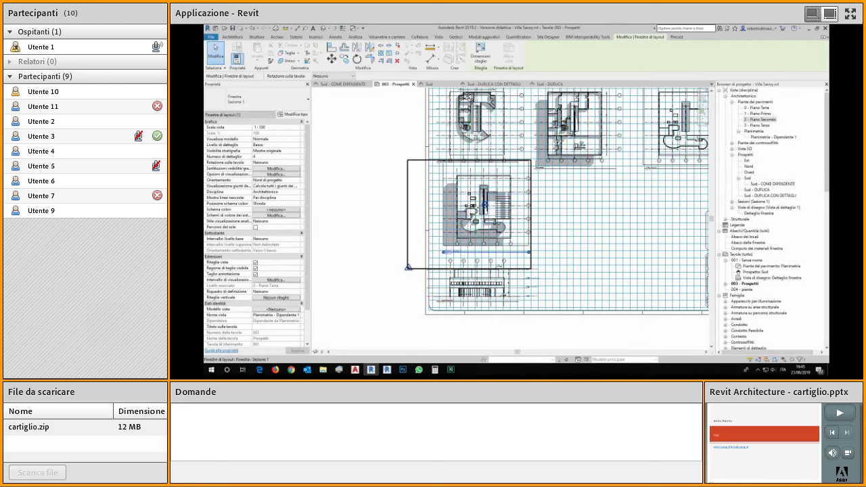
Step: Move the floor plan viewport slightly right into its aligned position
scroll(464, 187, up, 4)
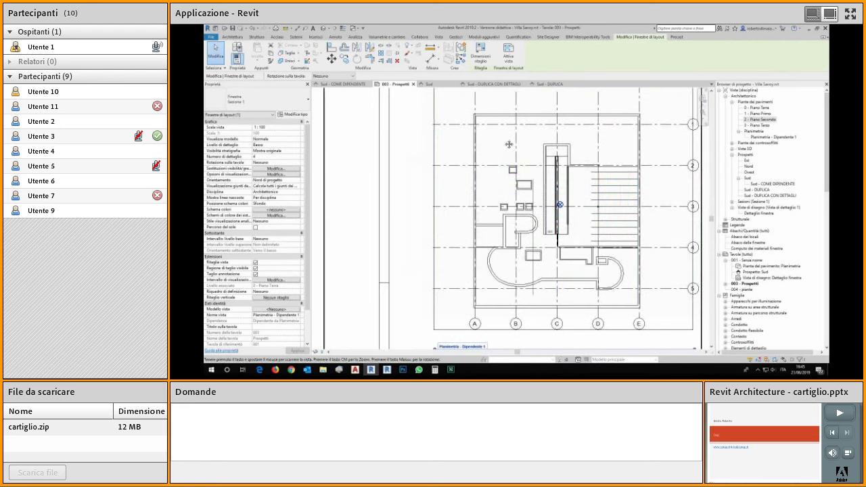
scroll(509, 144, up, 2)
scroll(460, 156, down, 2)
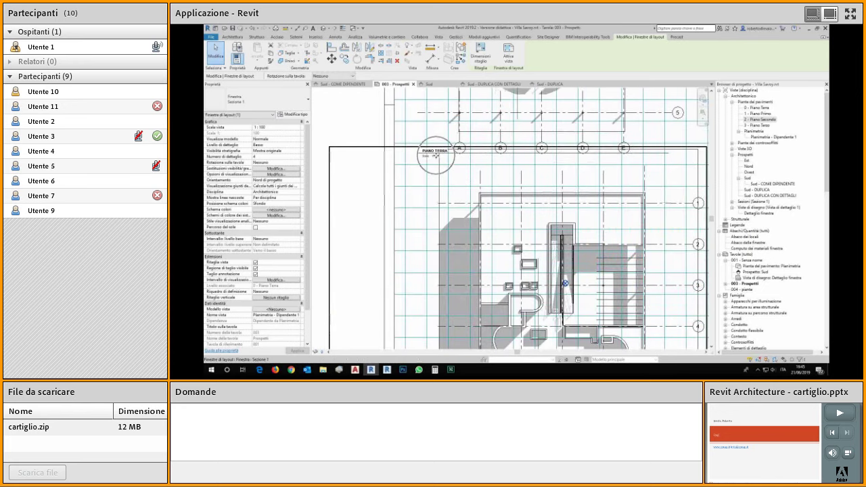
middle_drag(507, 230, 509, 129)
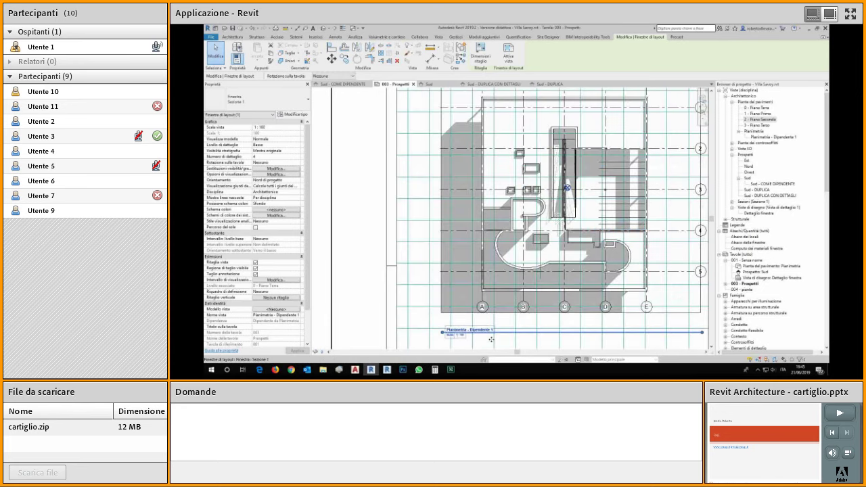
scroll(511, 276, up, 1)
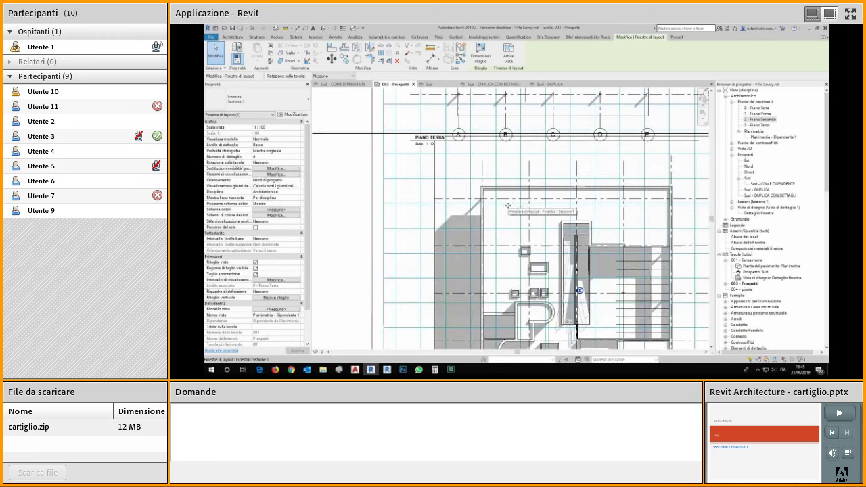
click(331, 58)
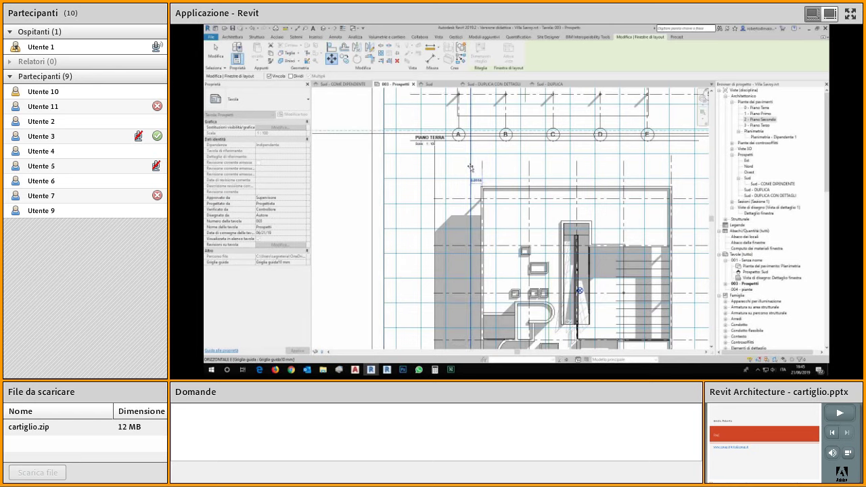
click(471, 168)
click(497, 166)
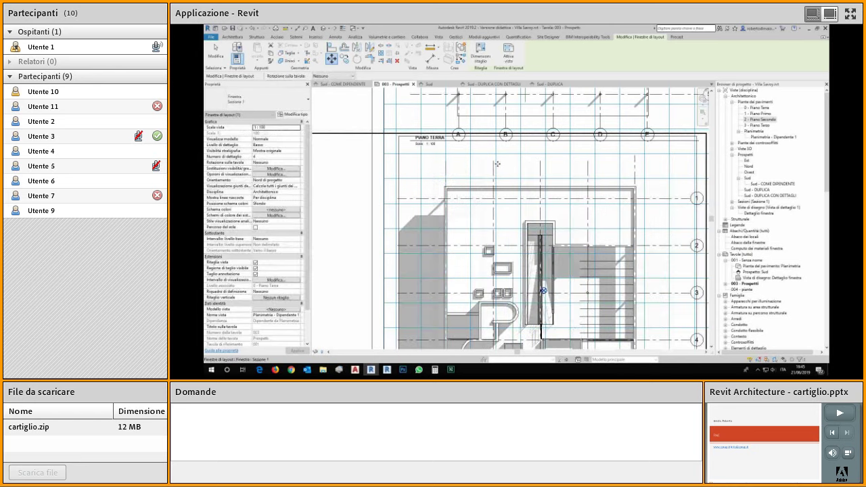
Step: Move the 0 - Piano Terra viewport up, using grid bubble A as base point
scroll(518, 184, down, 3)
ctrl+scroll(484, 186, up, 3)
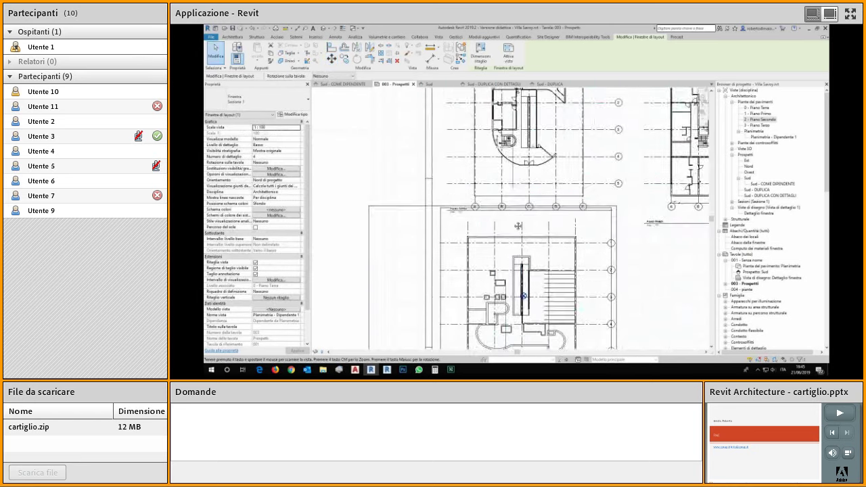
scroll(451, 188, up, 2)
click(480, 180)
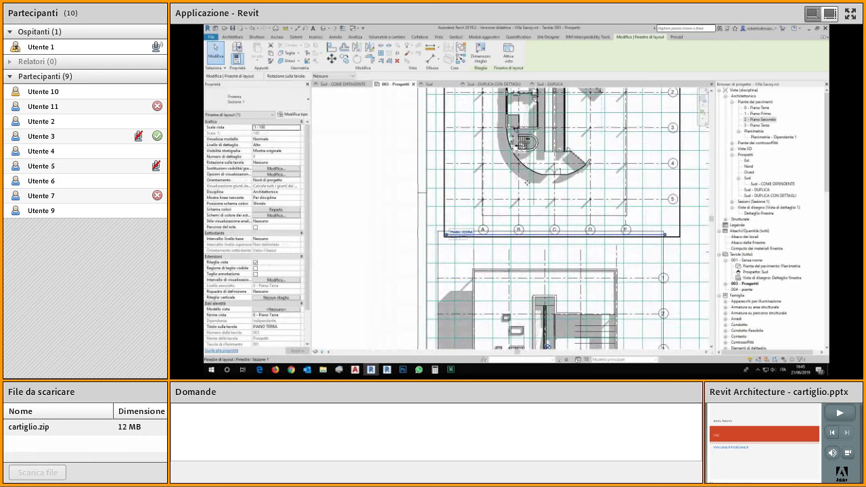
click(332, 59)
middle_drag(507, 215, 509, 185)
click(483, 204)
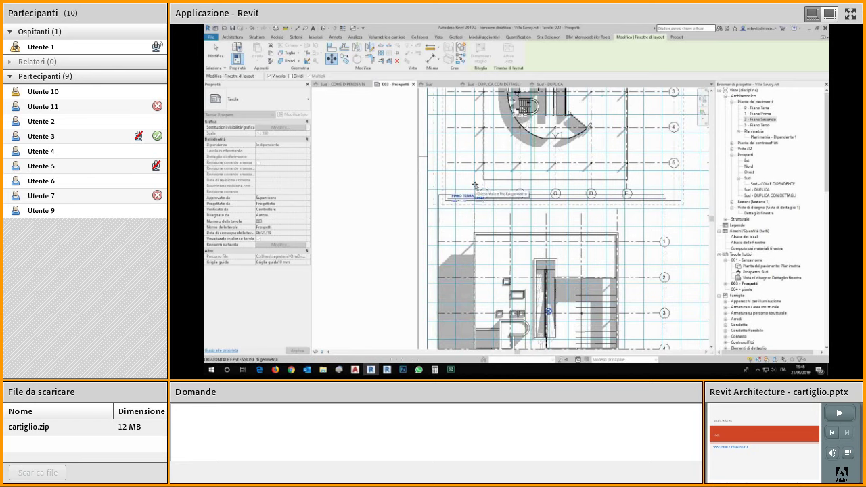
click(475, 185)
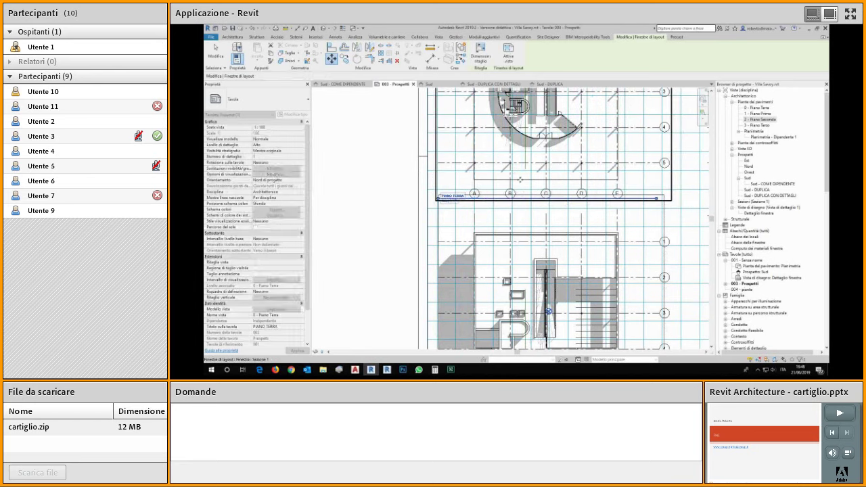
scroll(524, 187, down, 4)
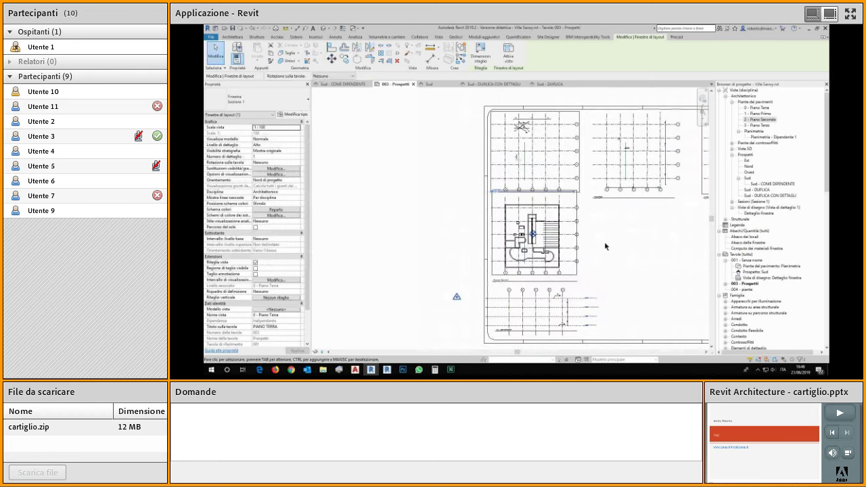
click(612, 240)
Step: Pick the Est elevation from the Project Browser to place on the sheet
scroll(612, 239, up, 1)
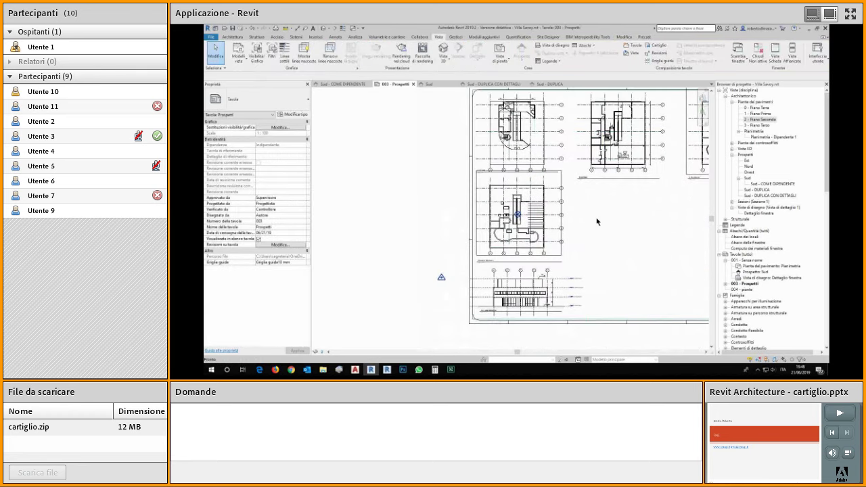
scroll(573, 230, up, 1)
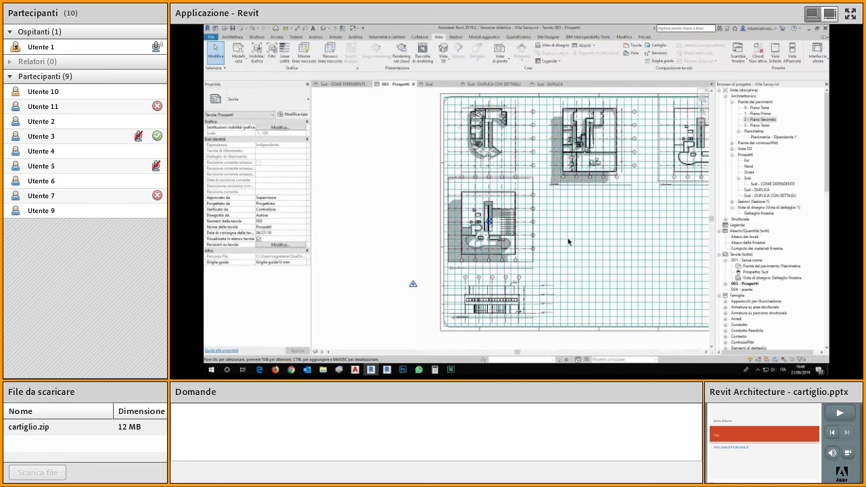
scroll(570, 192, up, 2)
click(570, 196)
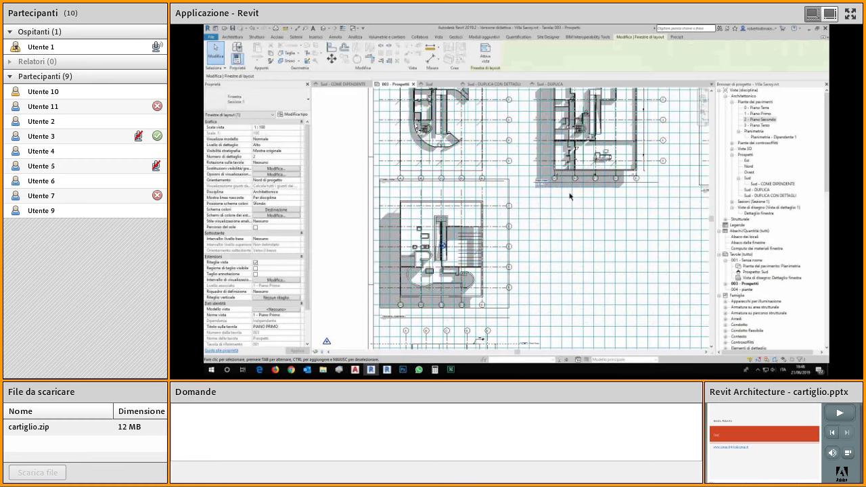
click(567, 217)
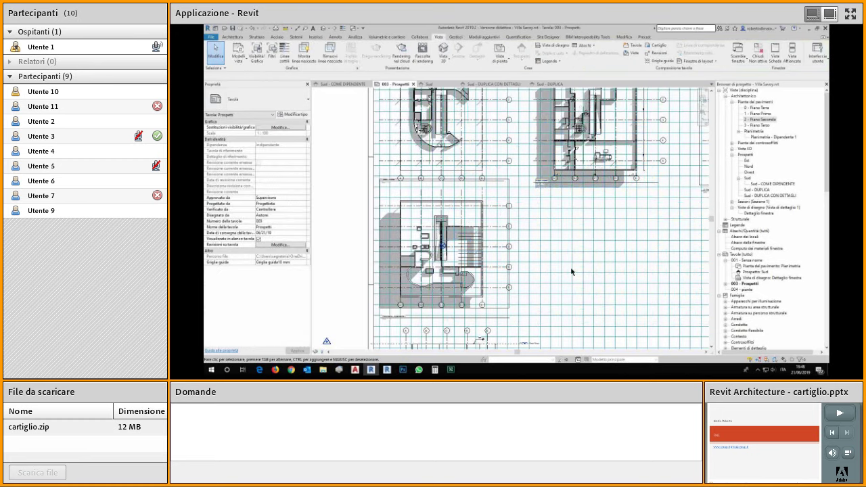
click(585, 230)
click(747, 161)
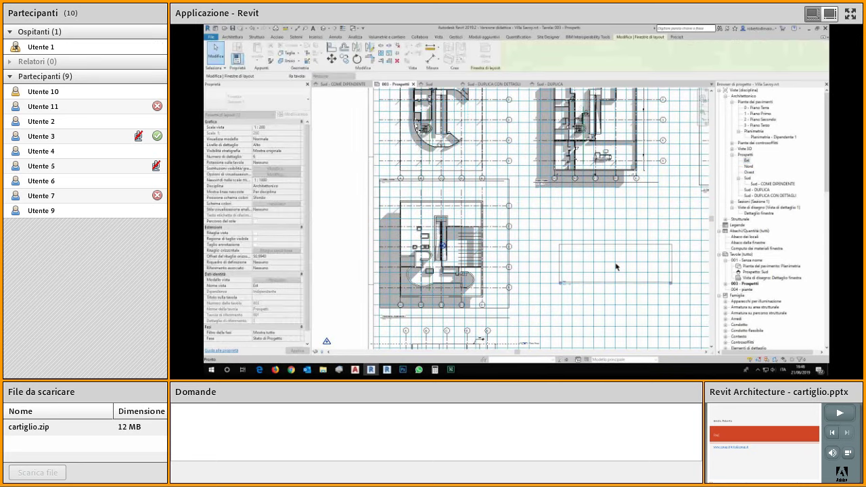
Step: Place the Est elevation in the empty sheet area at 1:100 scale
click(616, 267)
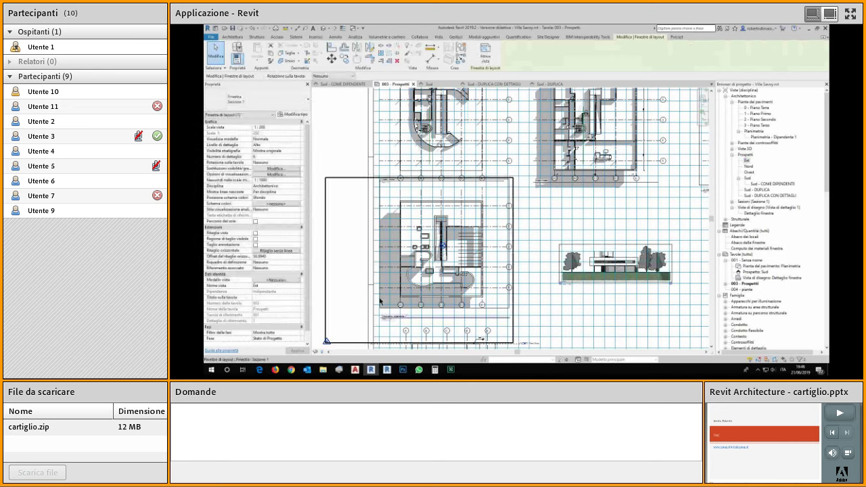
click(298, 129)
click(268, 134)
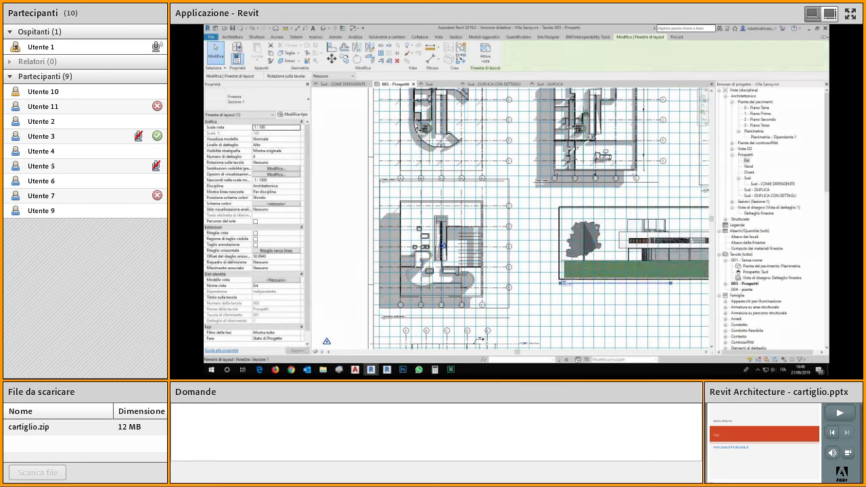
key(Escape)
Step: Switch the Est elevation to the Linee nascoste visual style and save the project
double_click(607, 235)
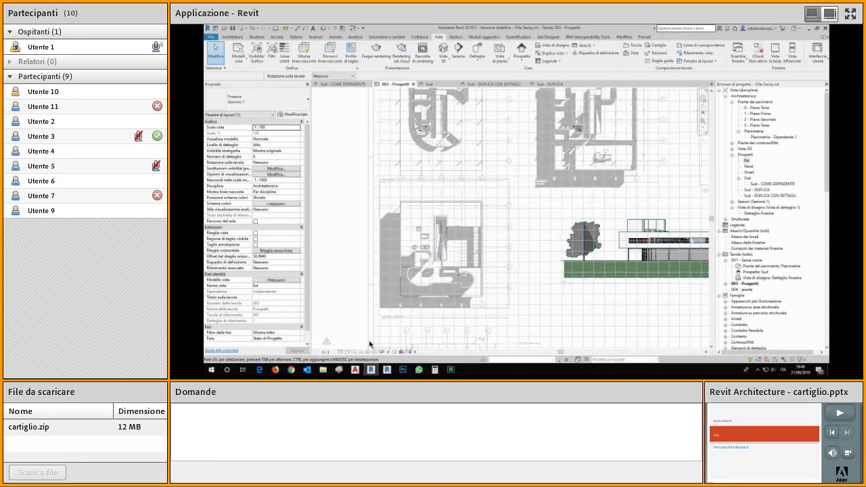
click(348, 352)
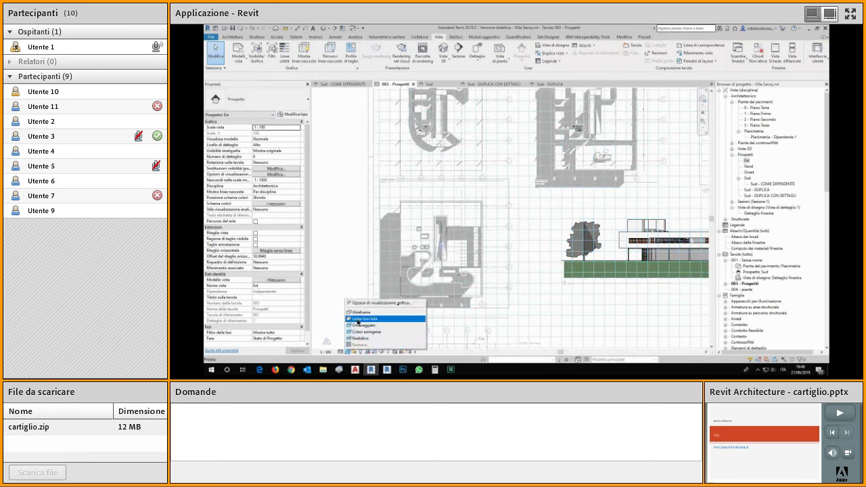
click(358, 326)
click(487, 178)
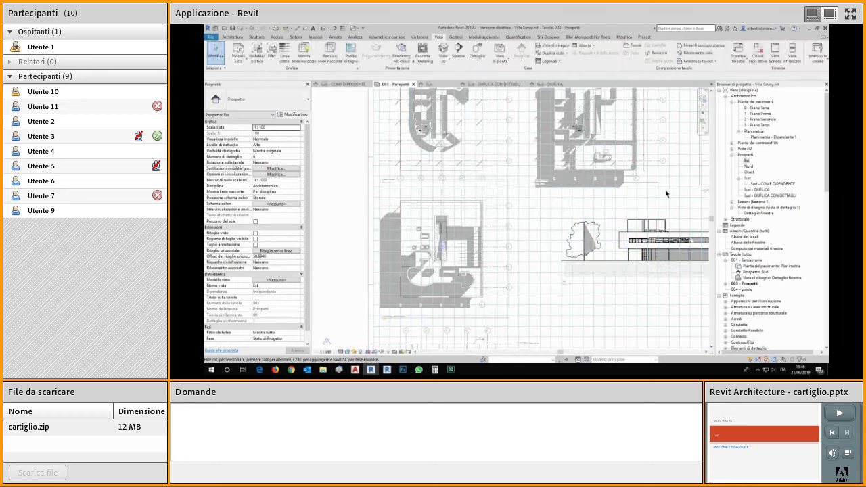
double_click(633, 294)
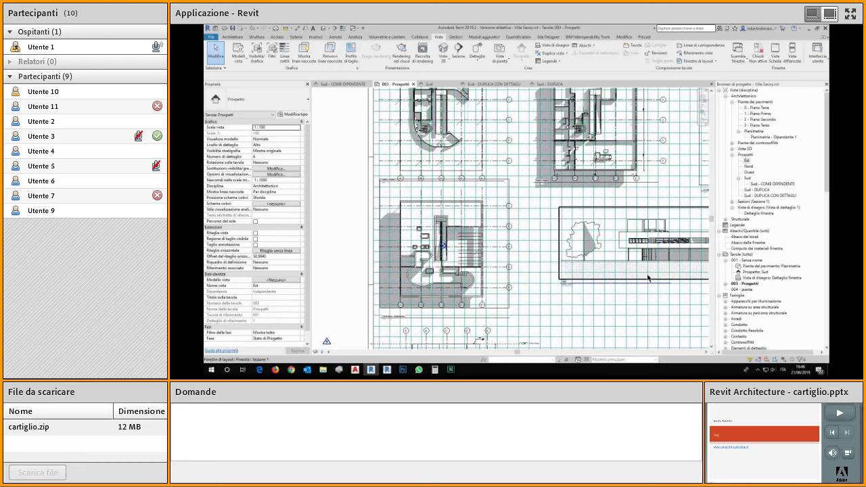
middle_drag(549, 306, 587, 277)
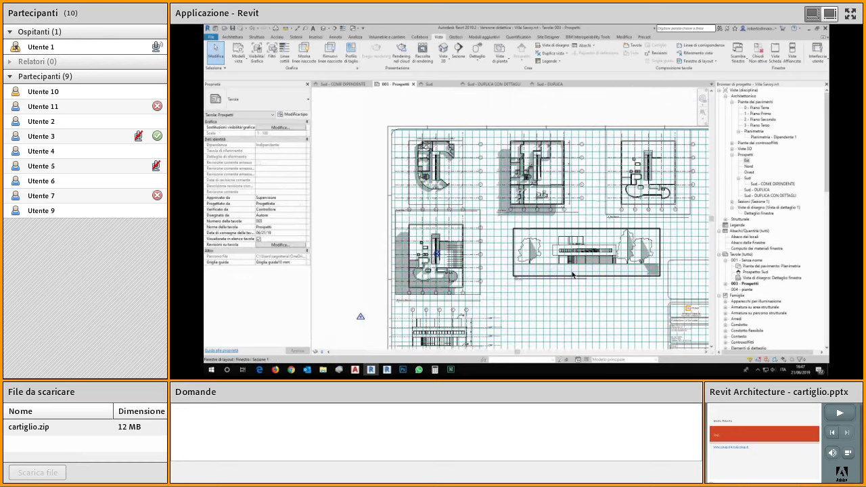
Step: Rotate the Est viewport 90° counterclockwise and drag it beside the ground-floor plan
click(573, 276)
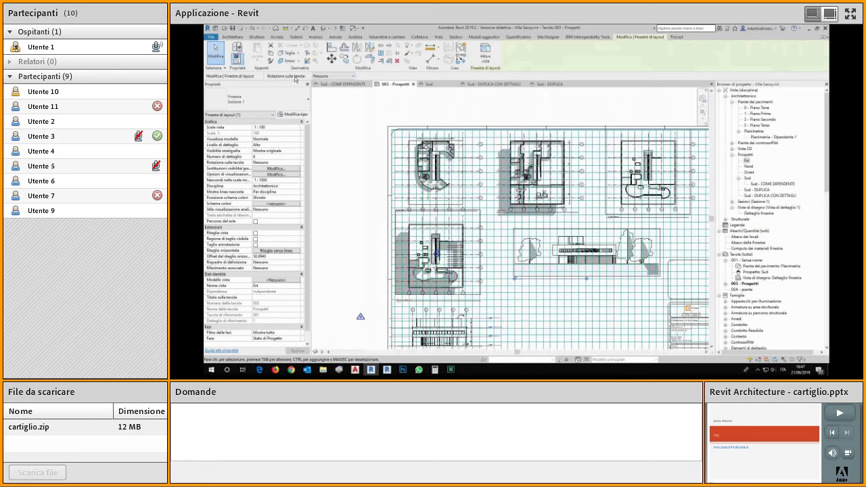
click(350, 77)
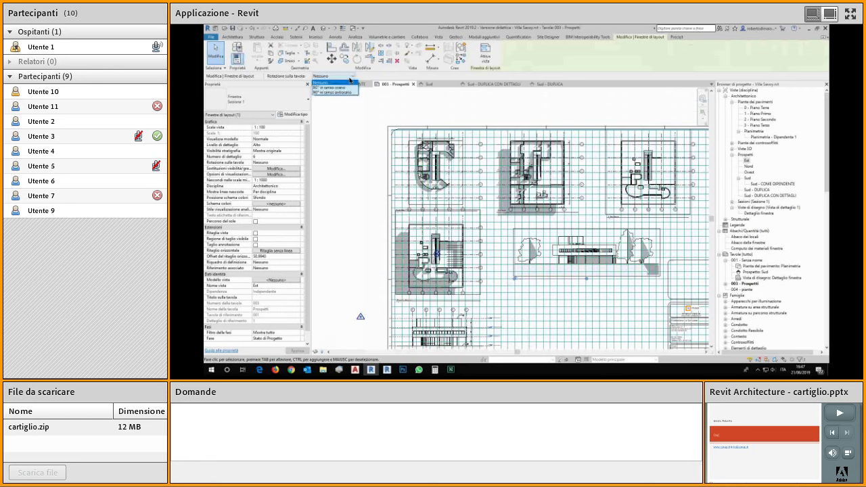
click(339, 92)
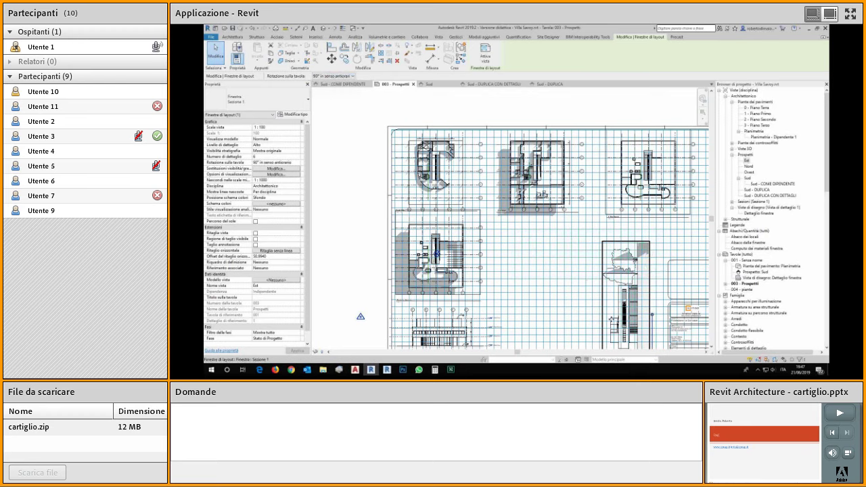
drag(612, 245, 507, 245)
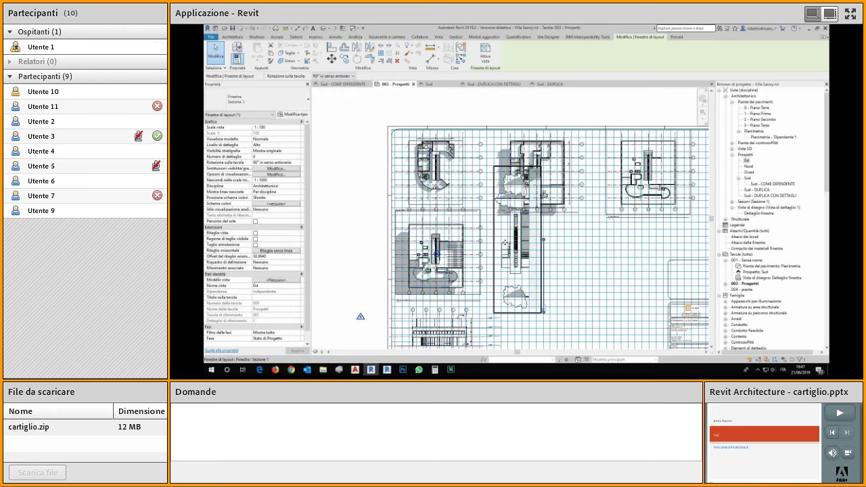
double_click(506, 245)
click(506, 245)
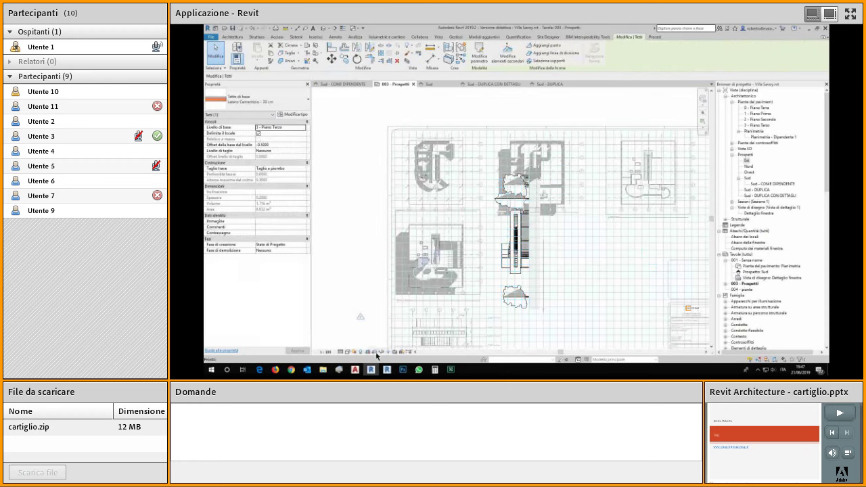
Step: Drag the top and bottom edges of the elevation's crop region inward
click(519, 171)
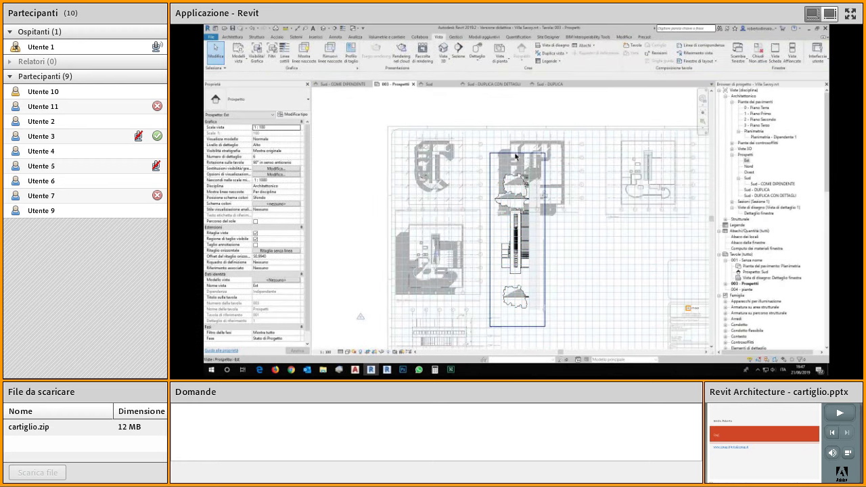
click(515, 154)
click(514, 155)
drag(518, 154, 518, 205)
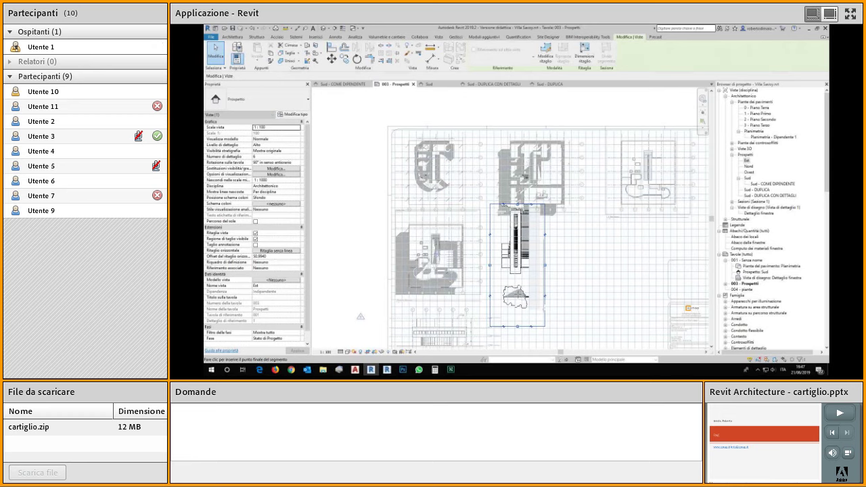
drag(518, 326, 519, 286)
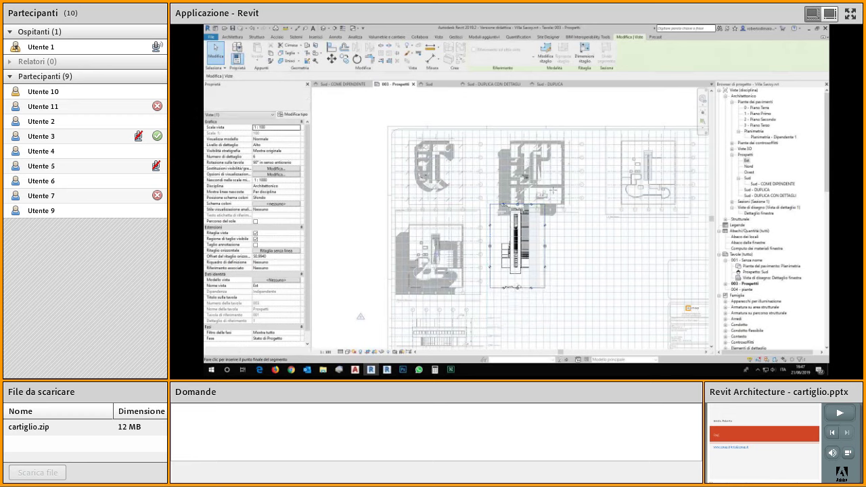
Step: Set the crop region size to 300 mm wide by 200 mm high
click(585, 54)
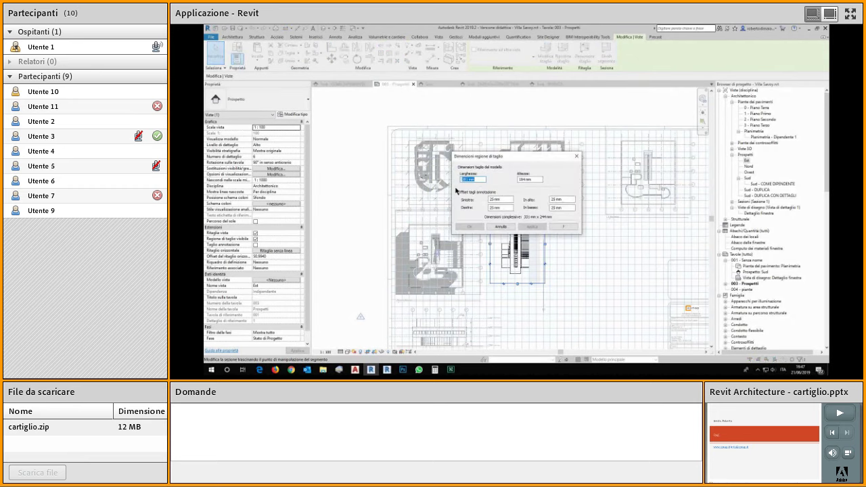
text(300)
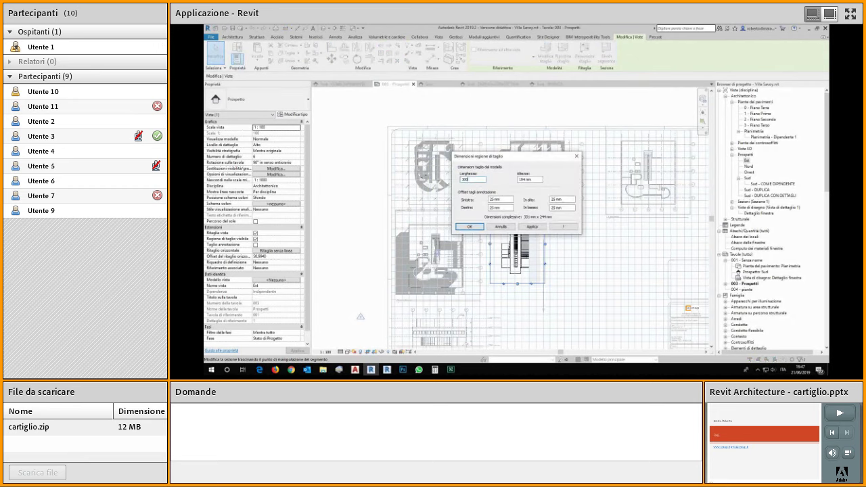
key(Tab)
text(200)
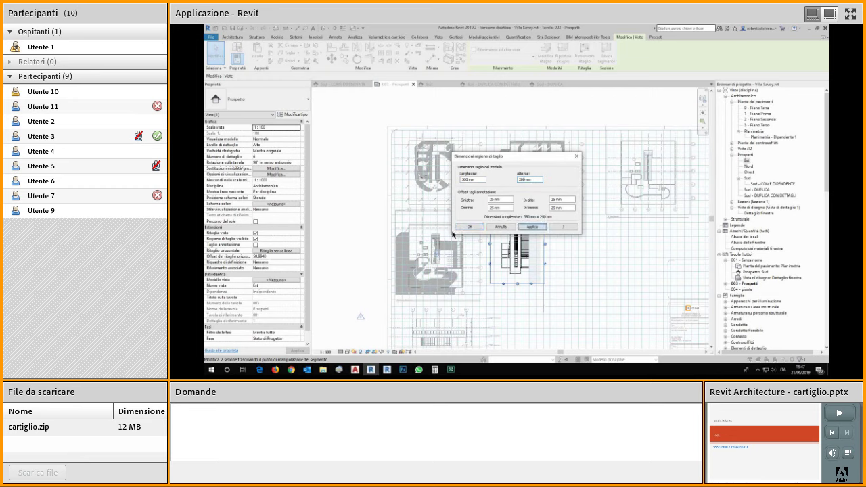
click(470, 227)
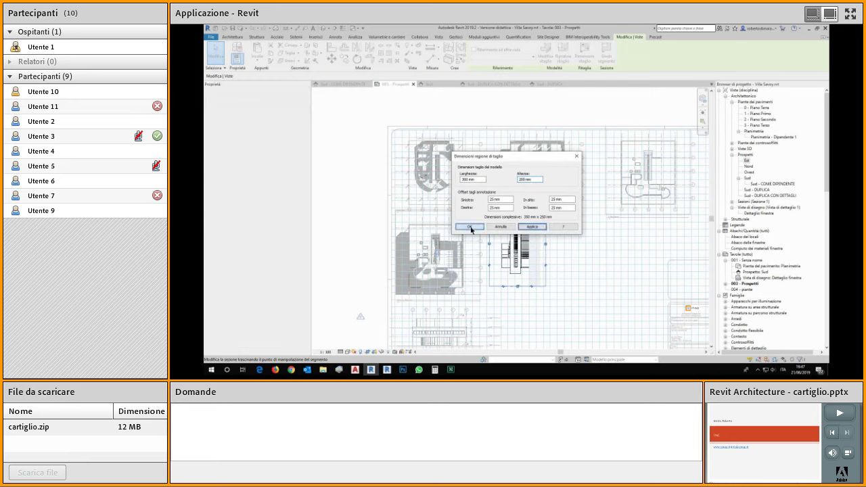
click(532, 307)
scroll(501, 287, up, 4)
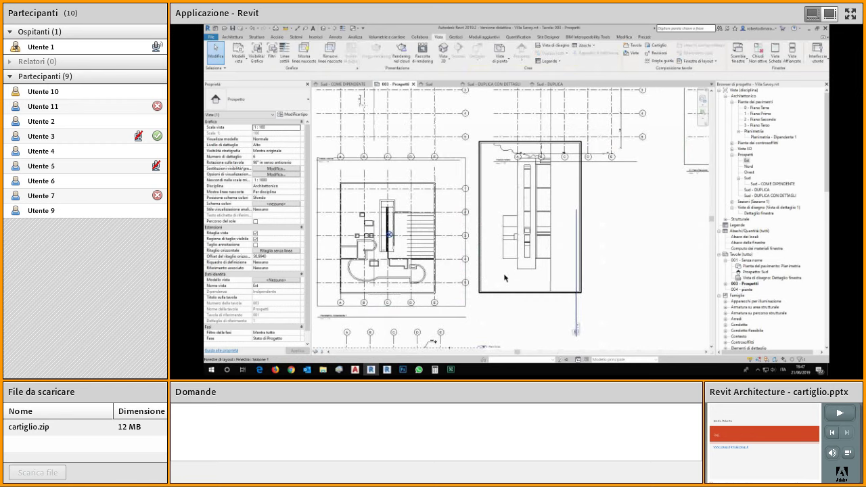
Step: Drag the East elevation viewport down to a new spot on the sheet
scroll(504, 278, up, 1)
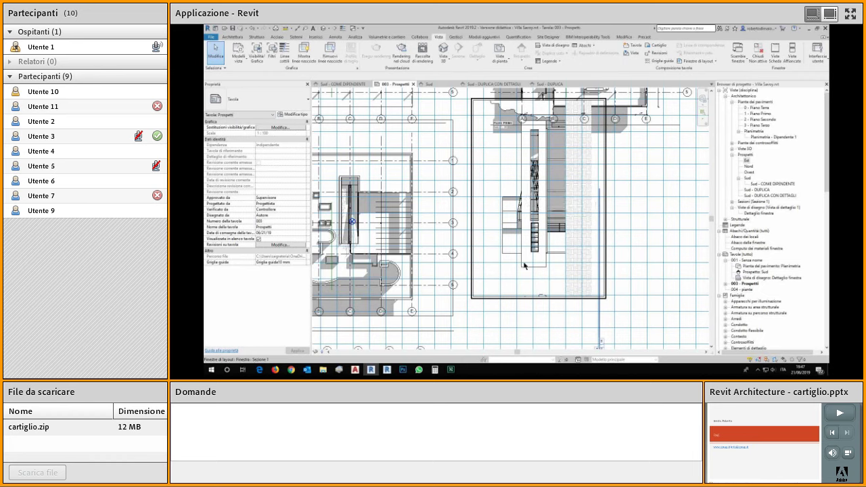
click(480, 178)
drag(480, 178, 489, 211)
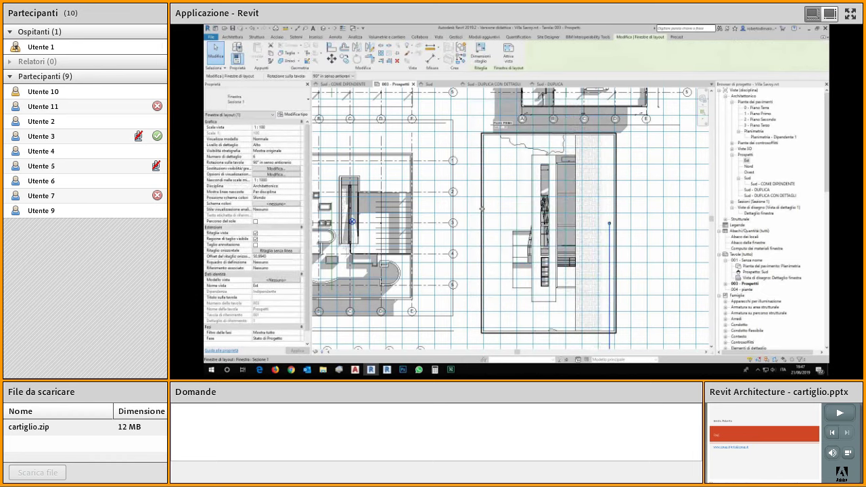
key(Escape)
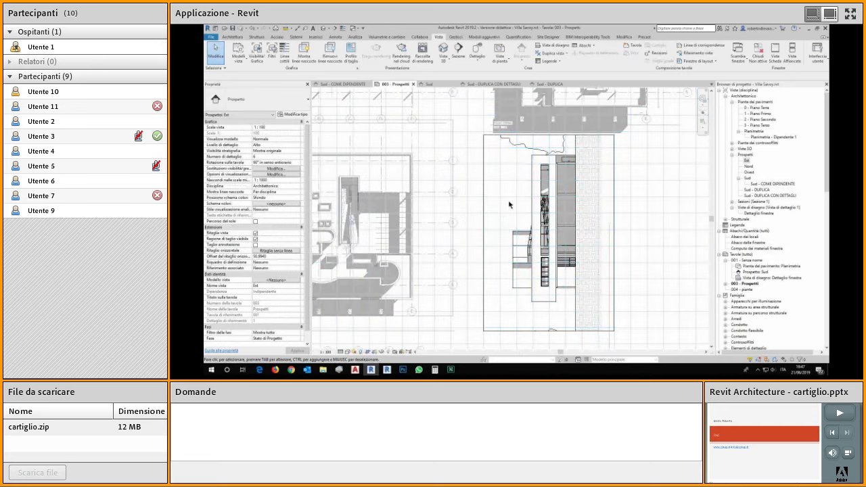
Step: Reveal hidden elements in the elevation to check its grid lines, then return to the sheet
click(390, 356)
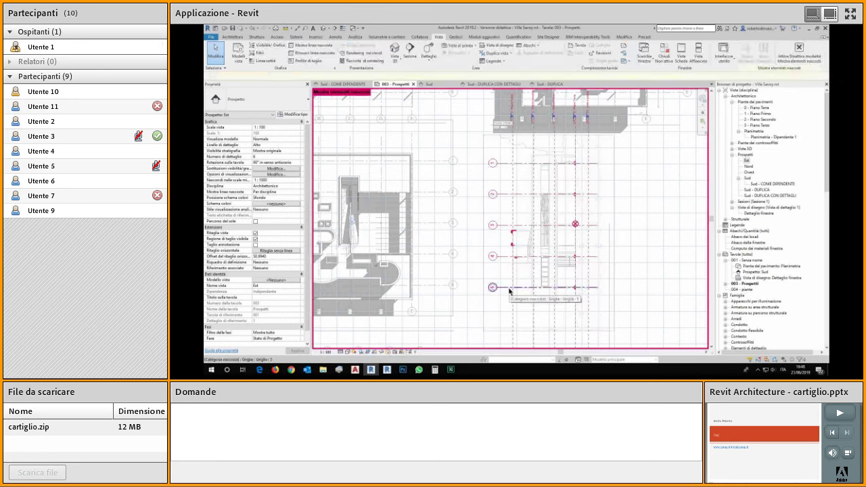
click(510, 289)
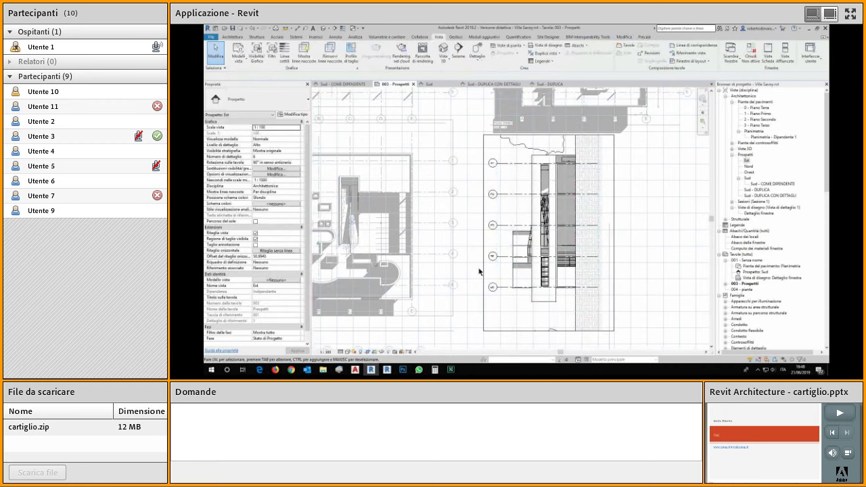
scroll(480, 272, up, 2)
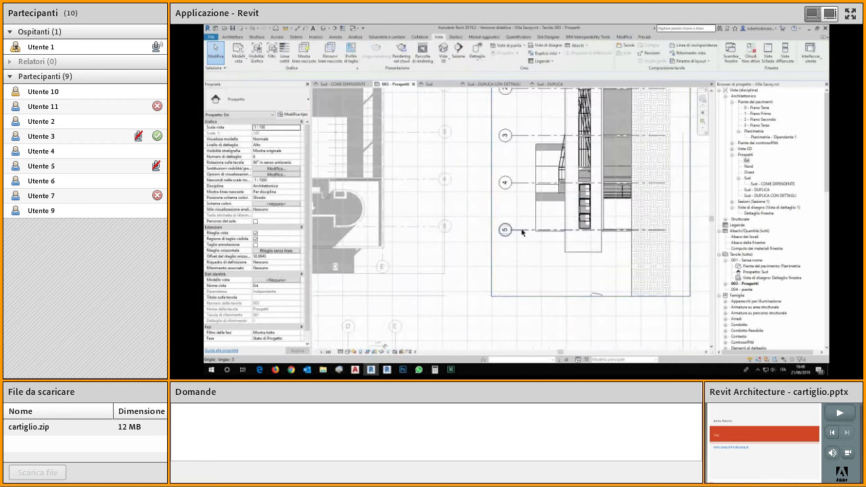
double_click(472, 216)
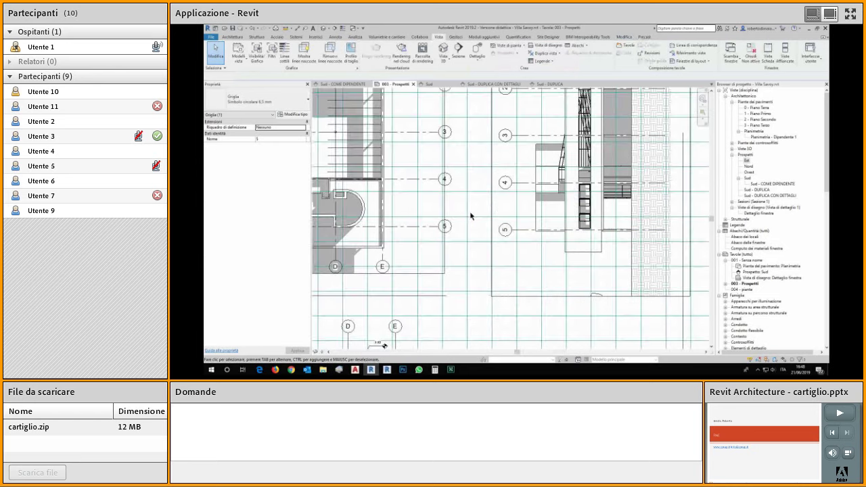
click(495, 220)
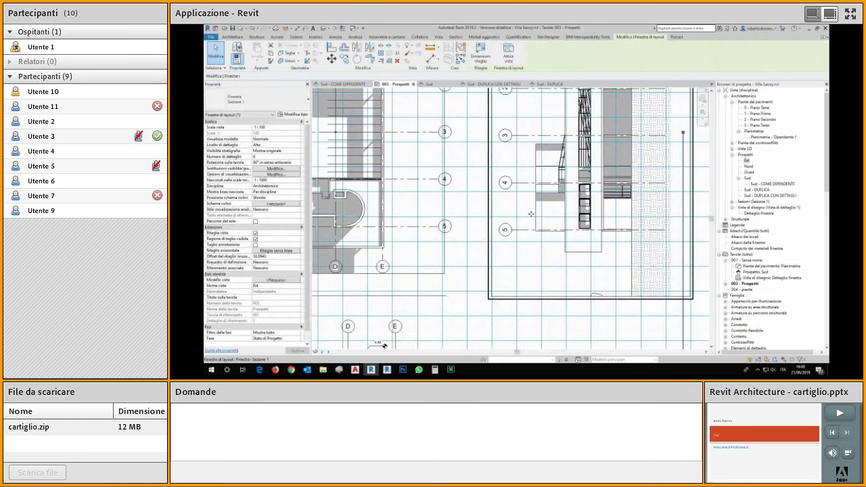
click(331, 60)
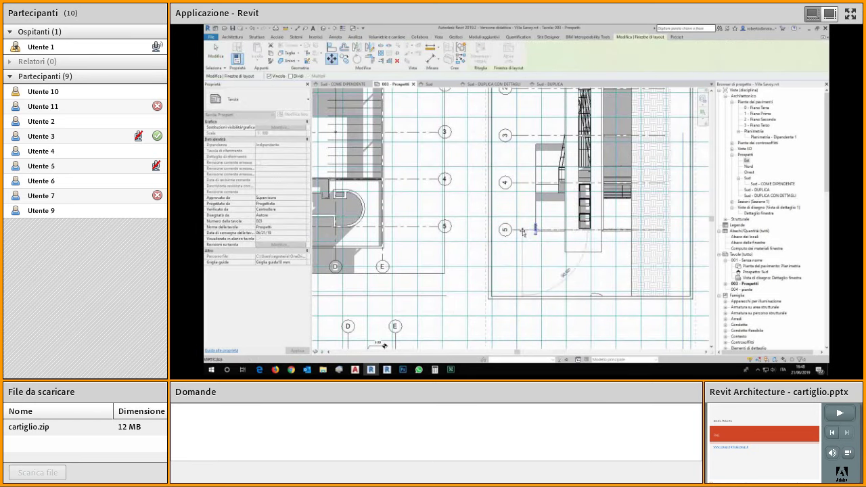
key(Escape)
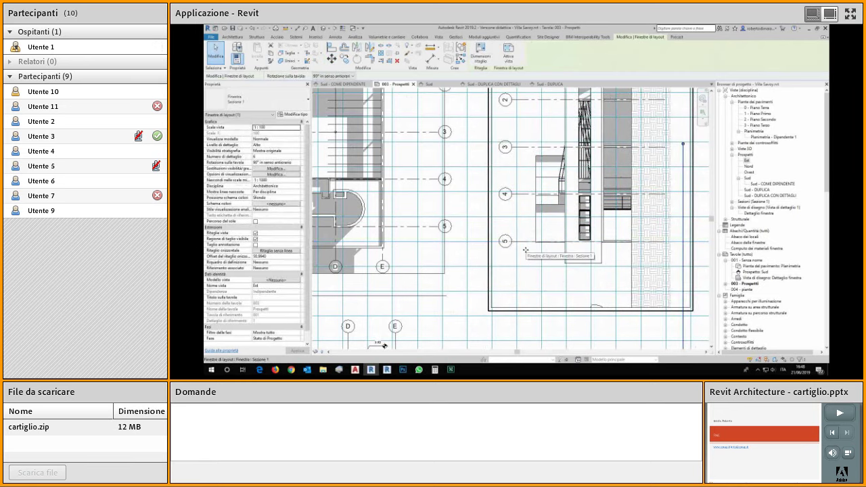
scroll(526, 250, down, 3)
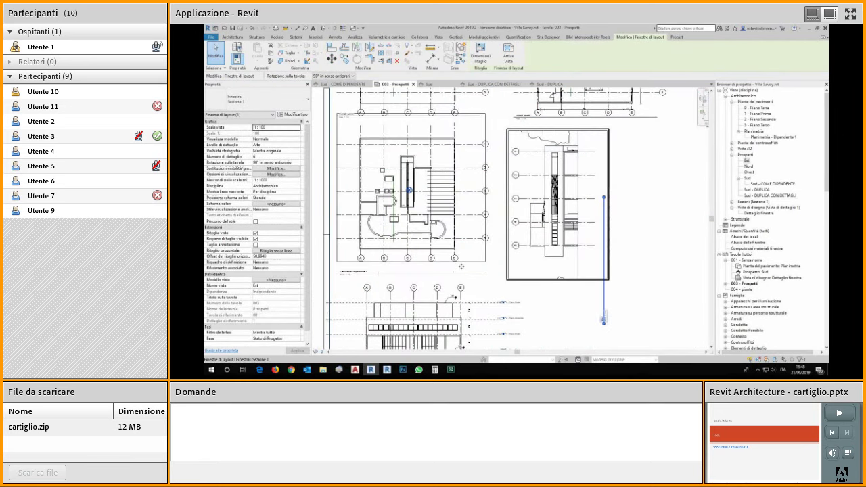
key(Escape)
Step: Move the plan viewport lower with MV, from grid bubble 5, to align the grids
click(458, 241)
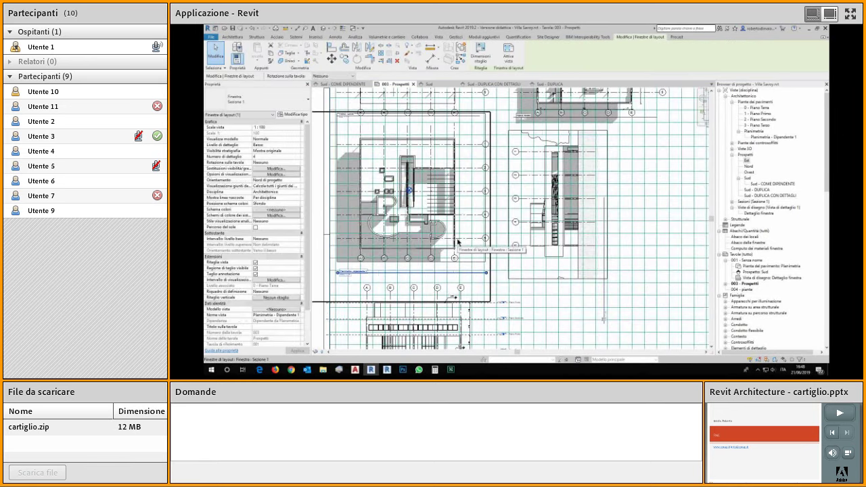
key(m)
key(v)
scroll(494, 245, up, 3)
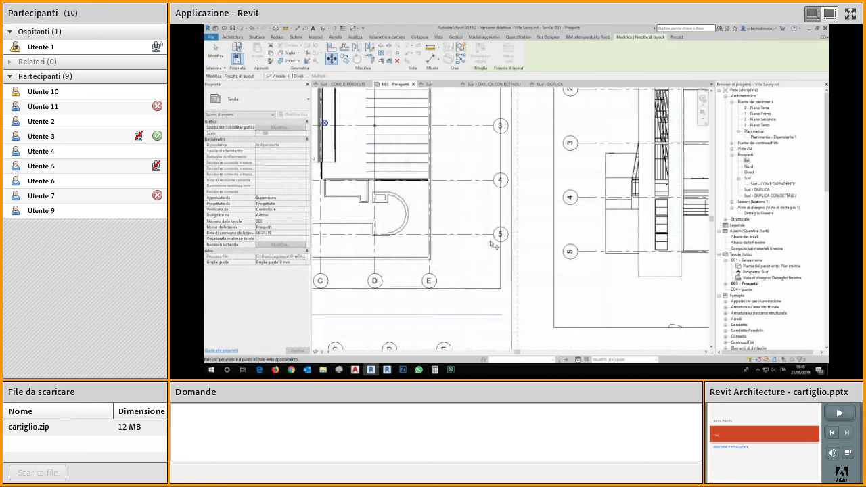
click(501, 236)
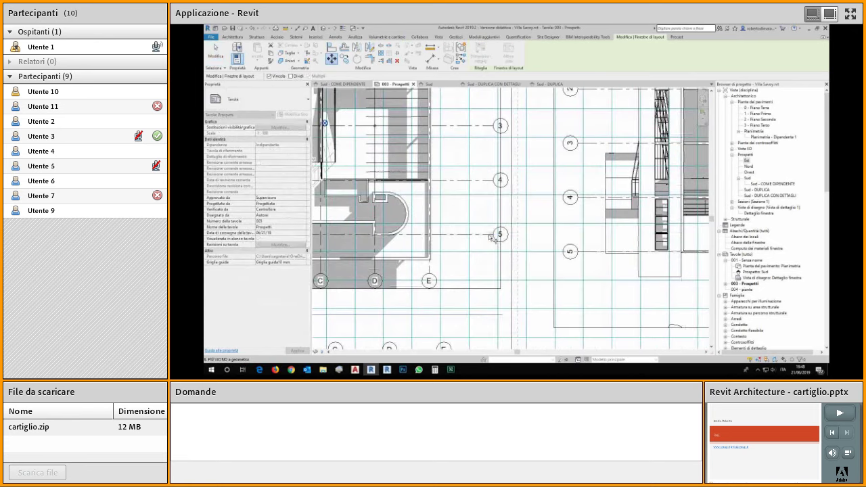
click(502, 306)
scroll(507, 304, down, 3)
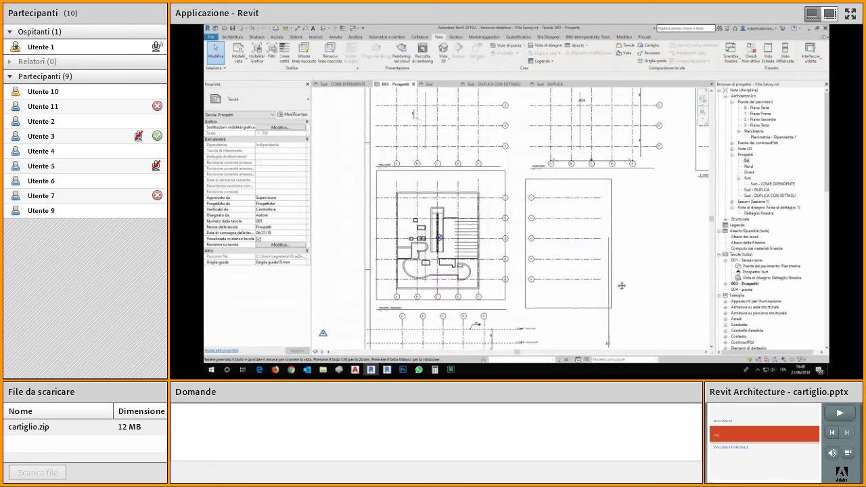
Step: Drag the thin section viewport into its new position
middle_drag(613, 246, 537, 238)
click(542, 251)
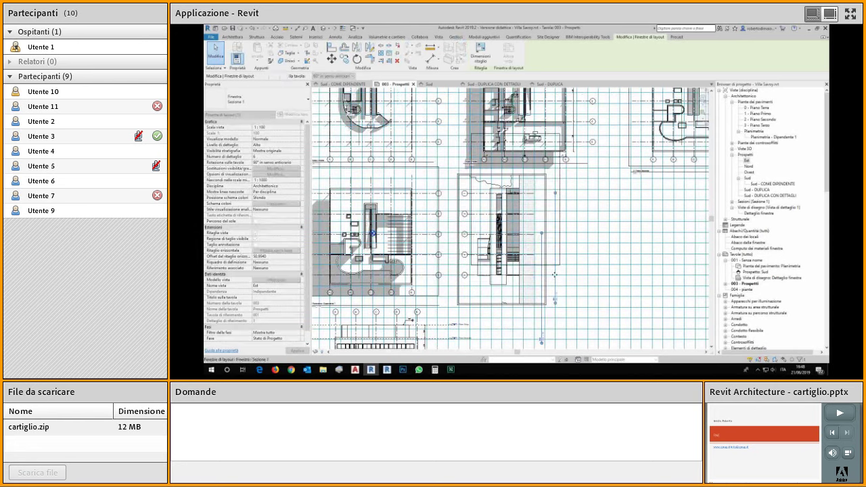
key(Escape)
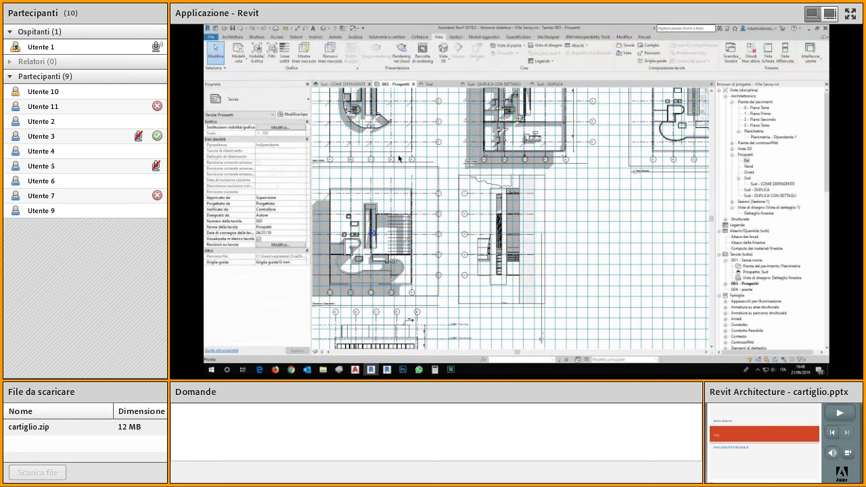
click(544, 331)
drag(579, 269, 551, 277)
key(Escape)
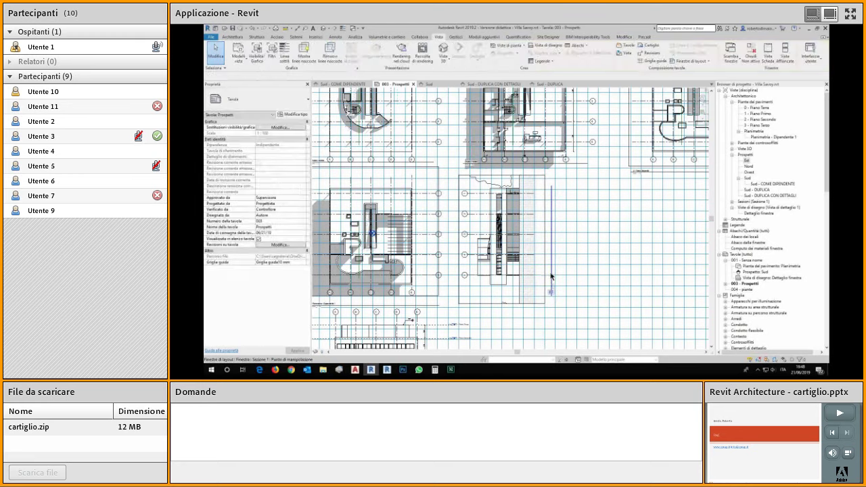
scroll(517, 315, down, 4)
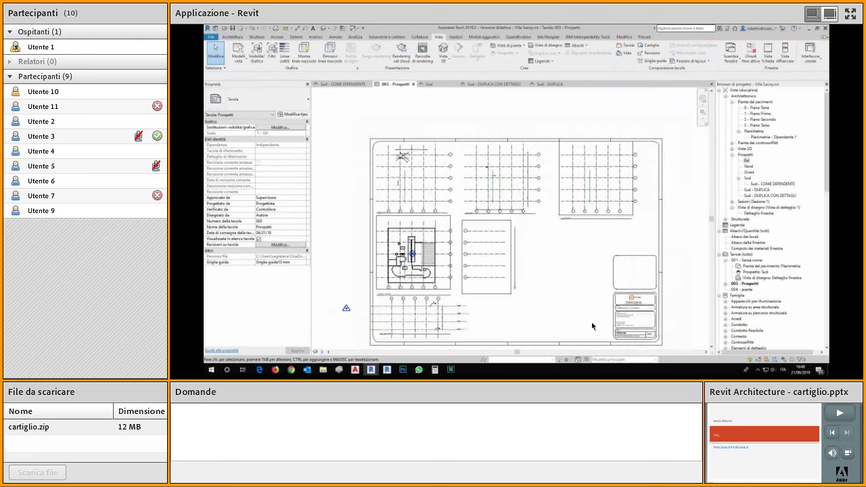
middle_drag(660, 262, 642, 244)
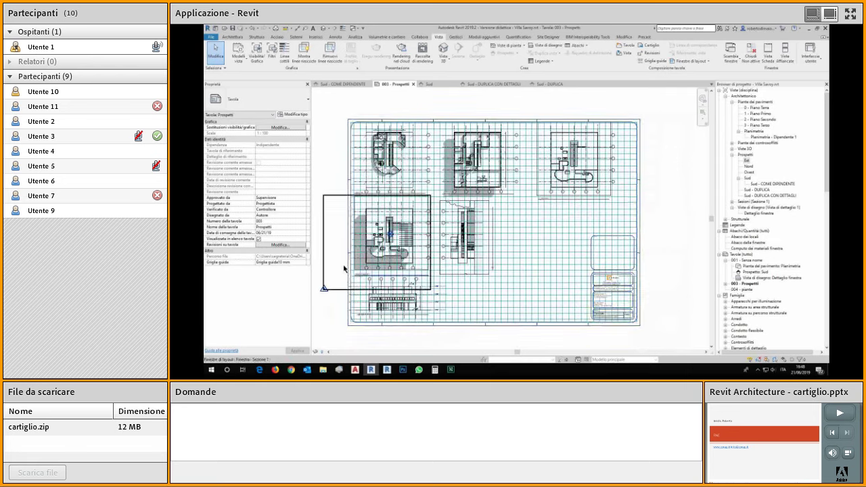
Step: Set the sheet's Griglia guida to <Nessuno> and apply
click(305, 263)
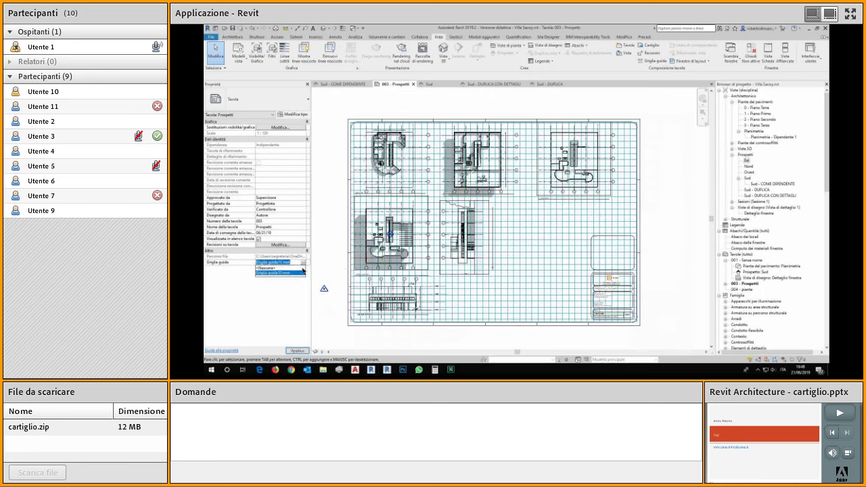
click(280, 268)
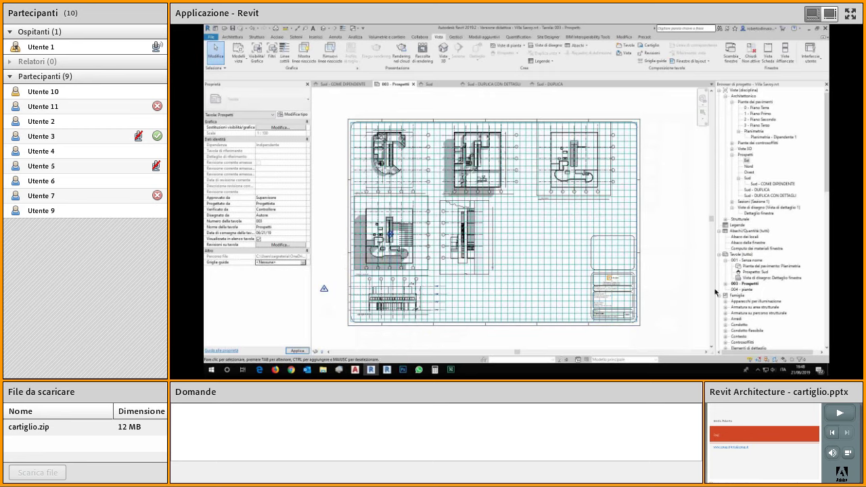
click(298, 351)
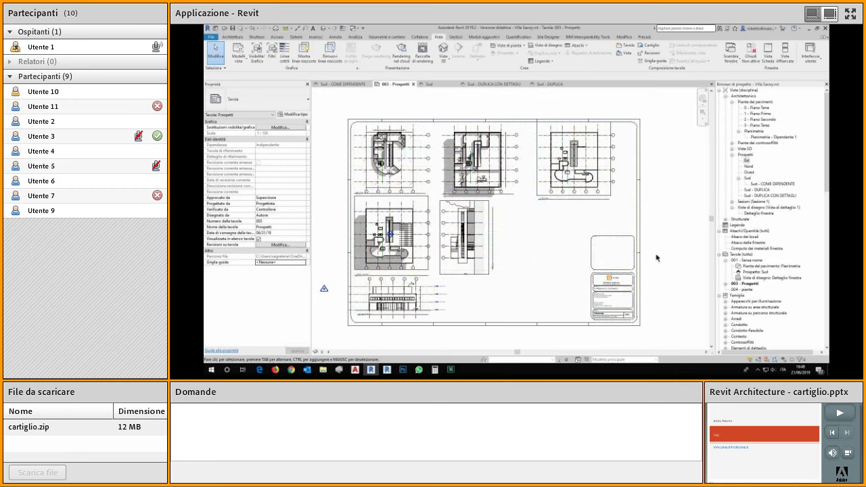
click(468, 249)
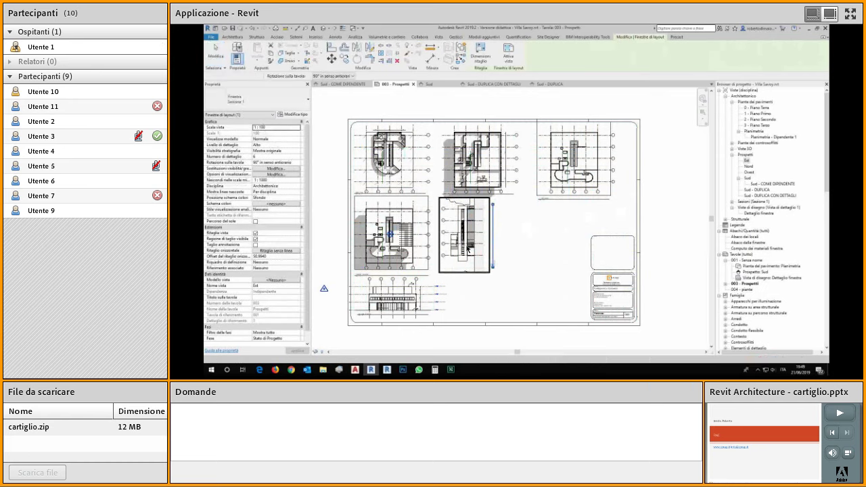
key(Escape)
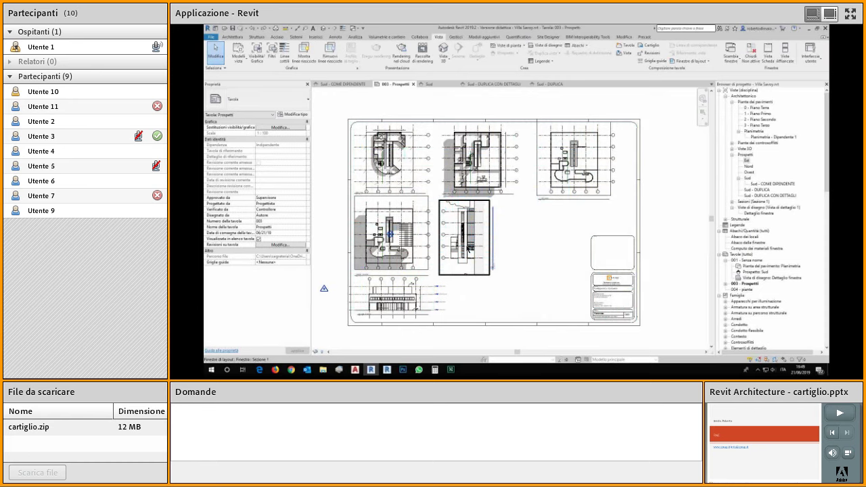
Step: Open sheet 004 - piante and apply the 10 mm guide grid to it
double_click(747, 290)
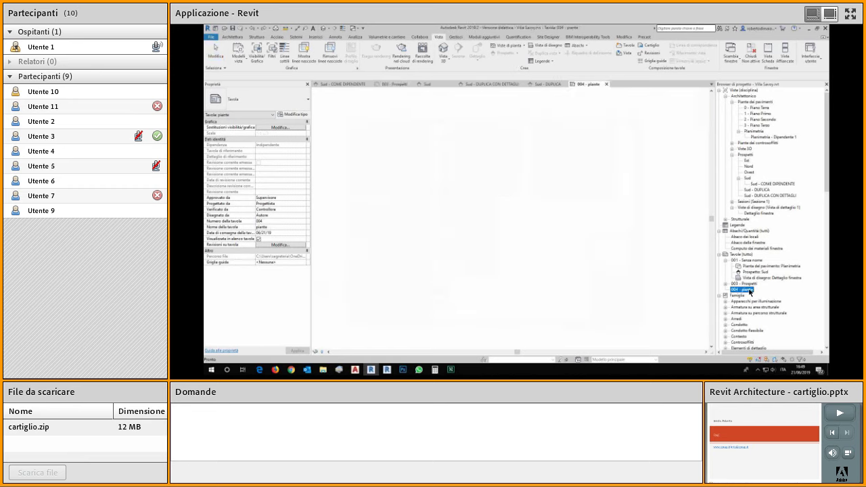
click(296, 263)
click(304, 263)
click(284, 273)
click(298, 351)
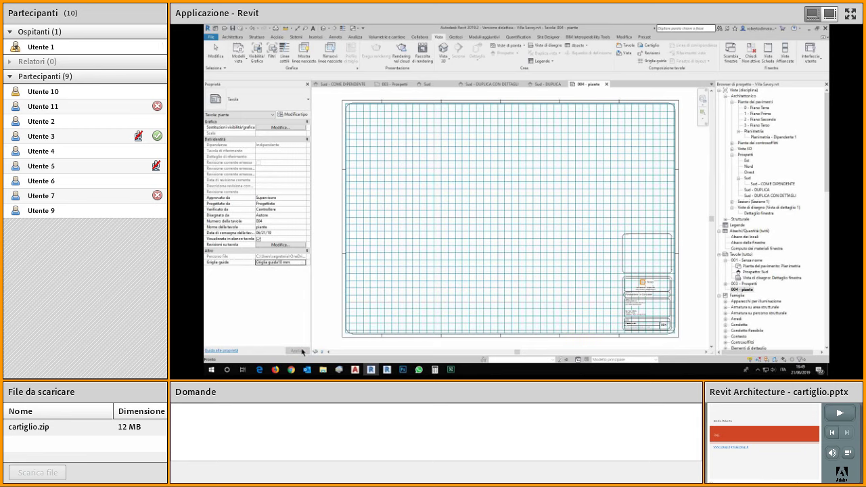
Step: Close all inactive views and reopen sheet 003 - Prospetti
click(743, 289)
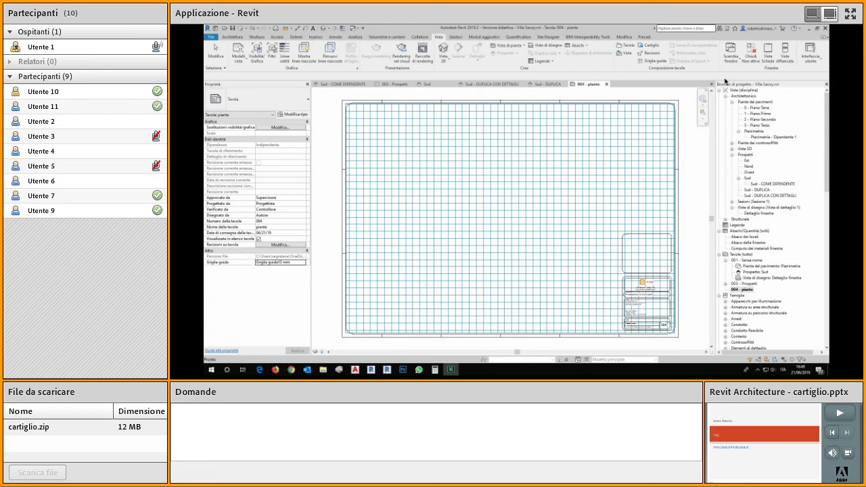
click(752, 51)
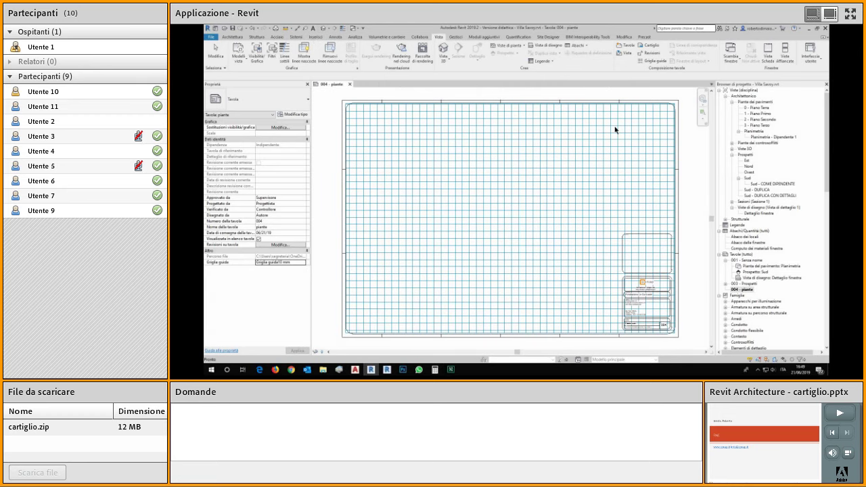
double_click(745, 284)
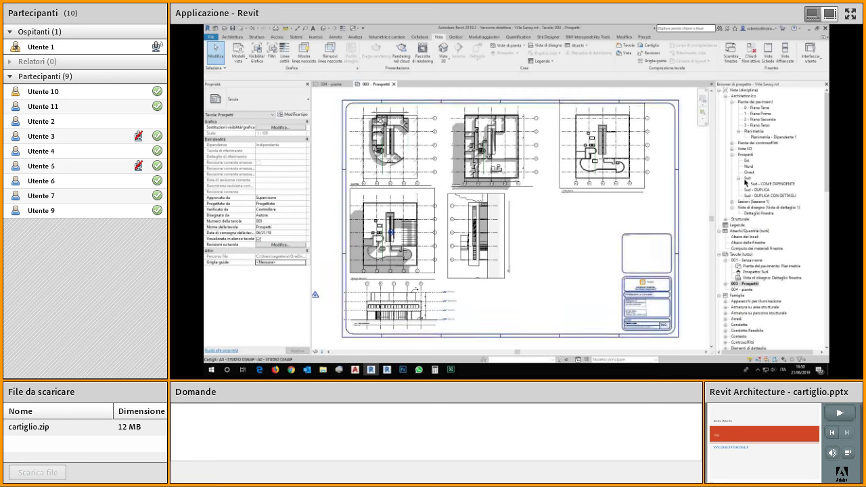
Step: Open and close sheet 001 - Senza nome, then select Prospettiva effetto schizzo under Viste 3D
click(733, 155)
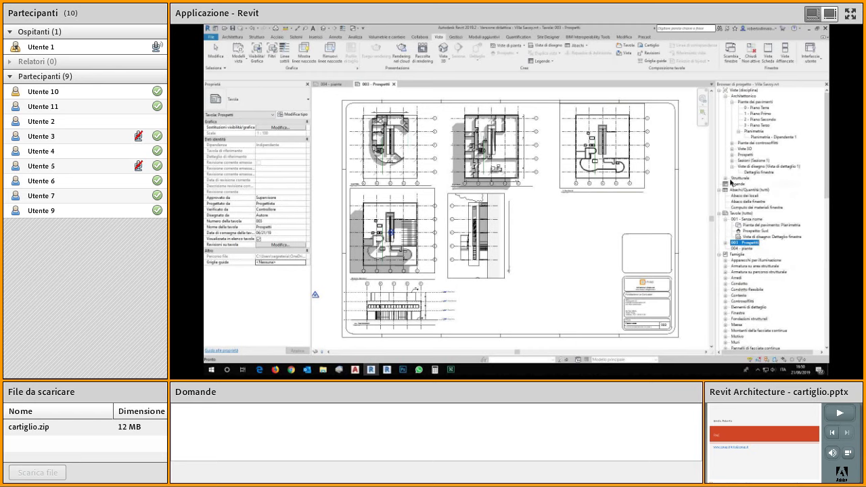
click(758, 172)
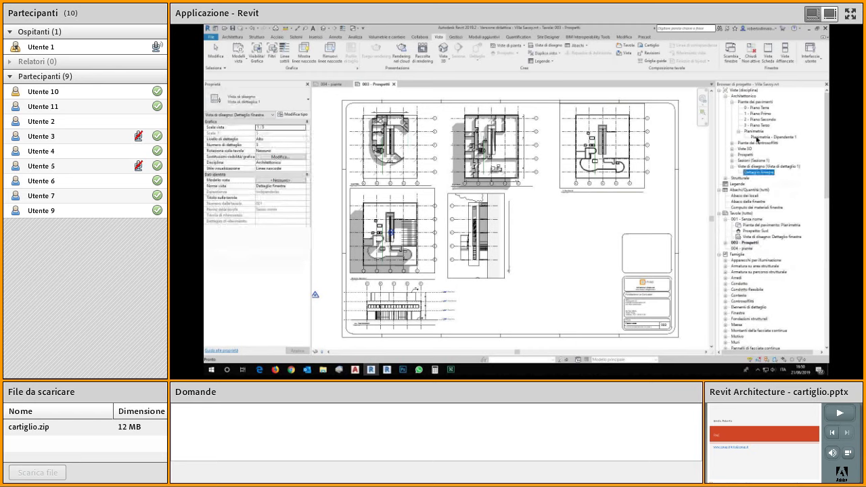
double_click(742, 215)
click(720, 214)
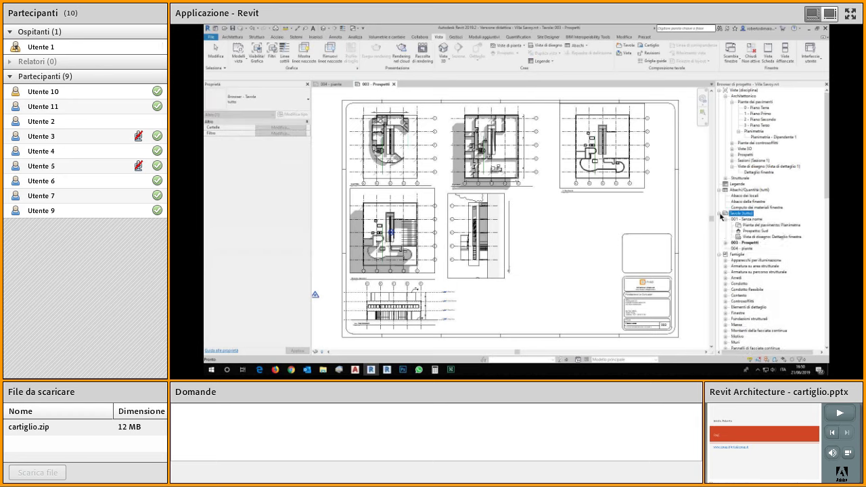
click(744, 220)
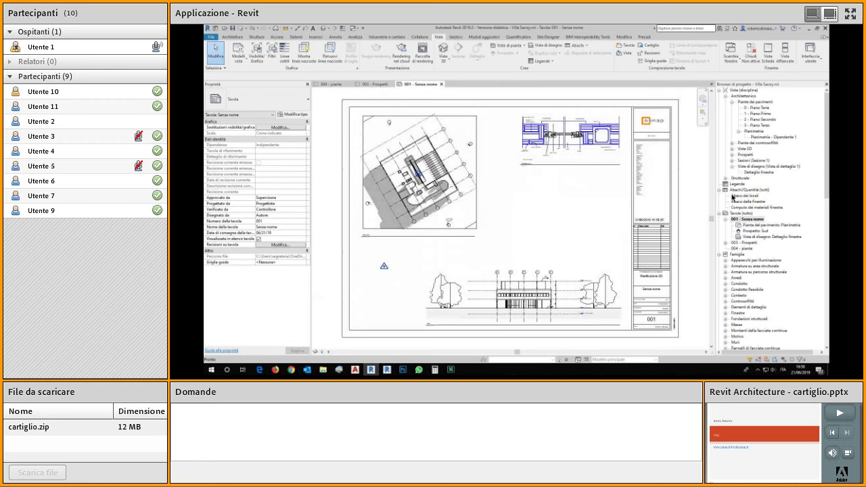
click(442, 84)
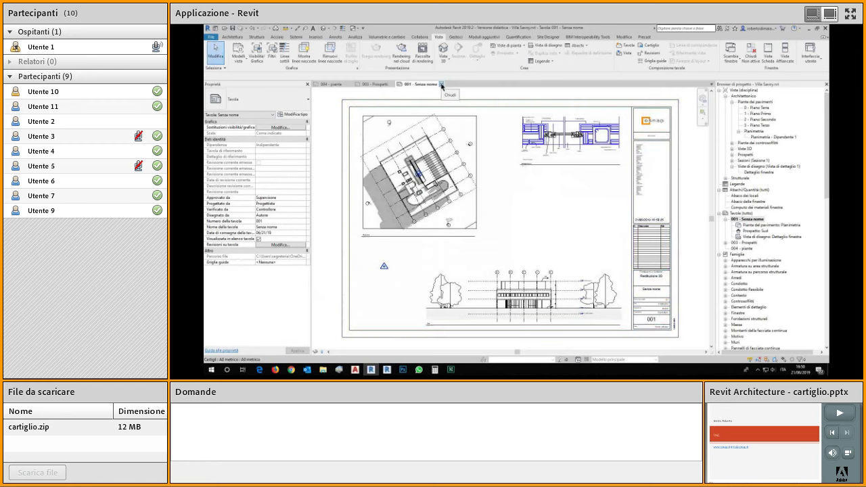
click(731, 149)
click(772, 161)
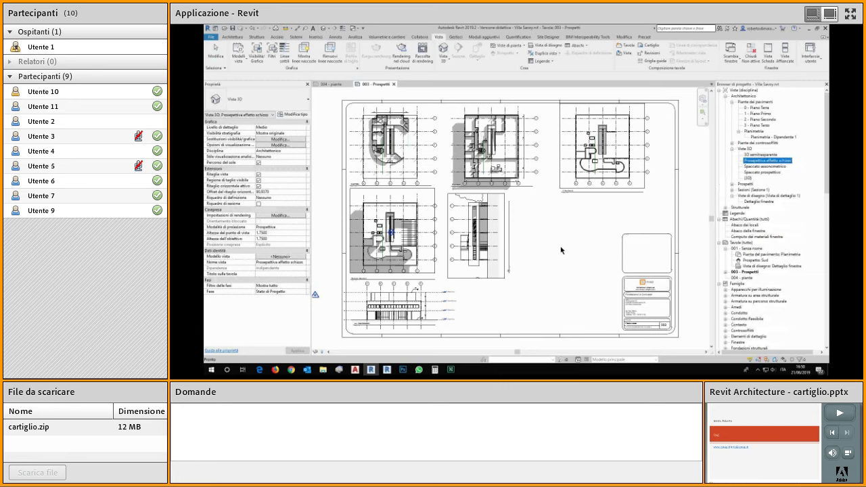
Step: Place the Prospettiva effetto schizzo view right of the lower elevations
drag(560, 251, 562, 249)
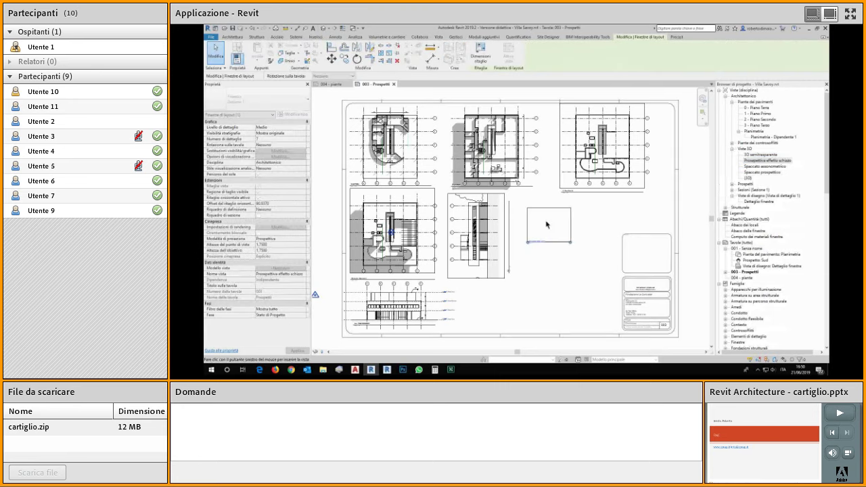
click(545, 223)
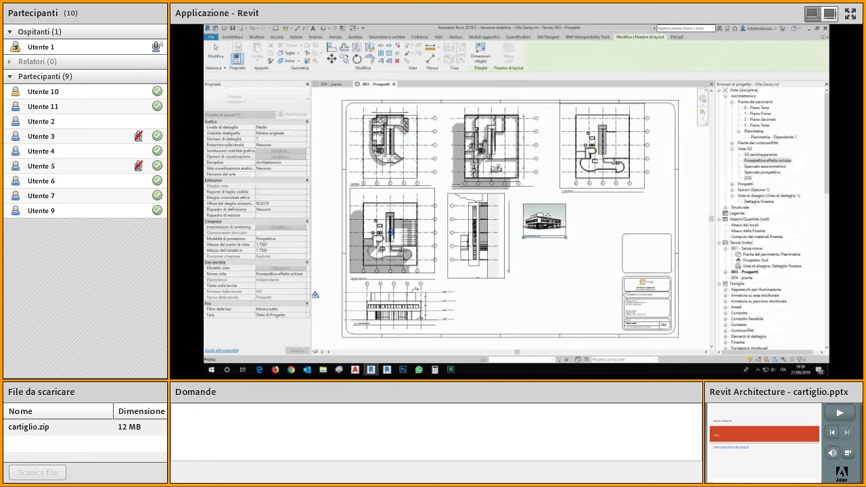
scroll(549, 217, up, 3)
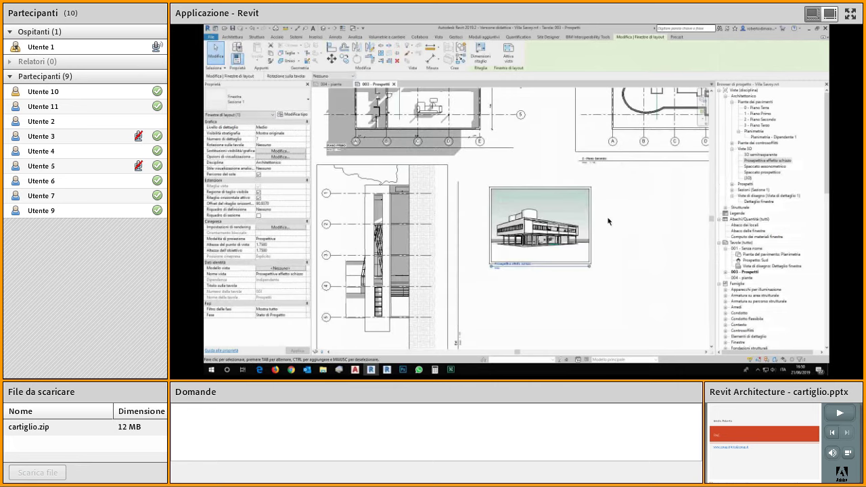
Step: Set the sketch view's crop height to 150 mm
click(480, 52)
key(Tab)
text(150)
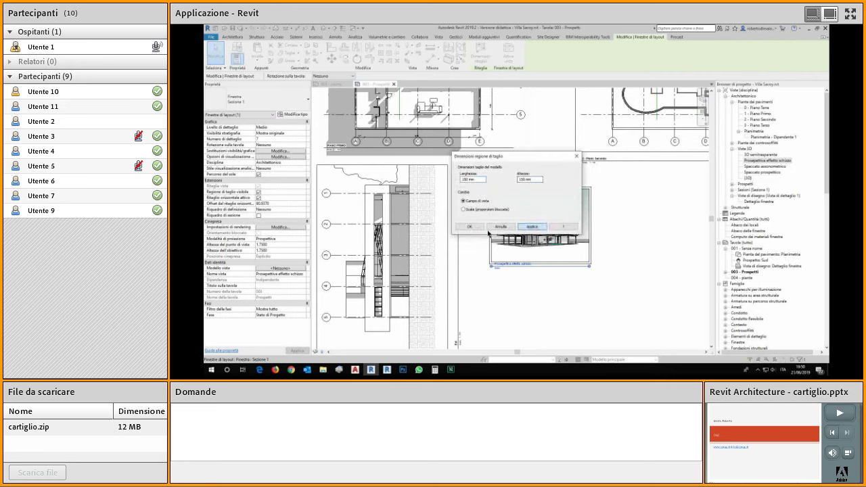
click(471, 227)
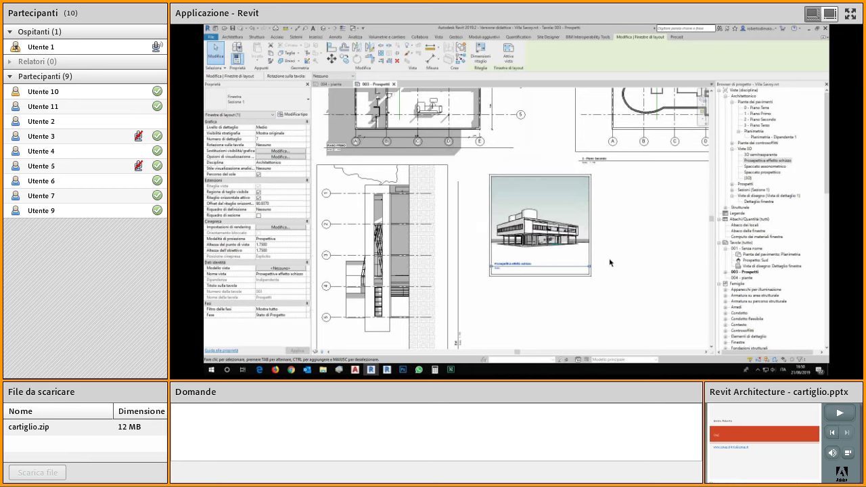
scroll(610, 258, down, 2)
middle_drag(623, 262, 572, 263)
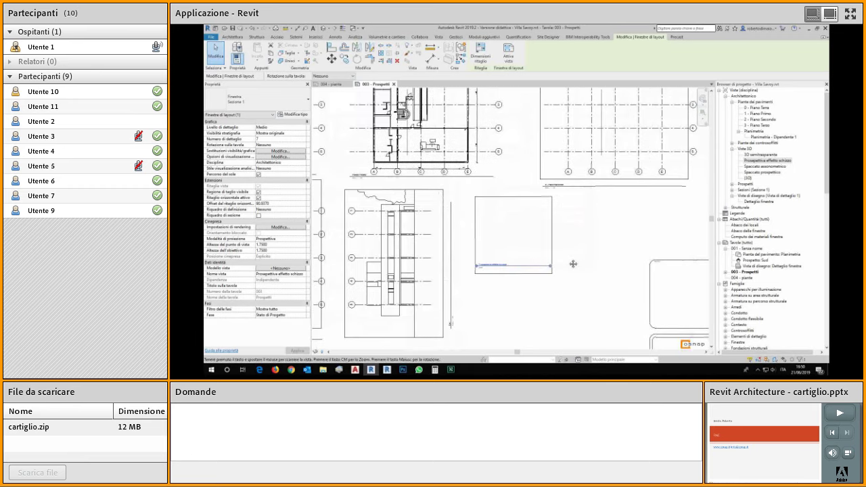
click(778, 167)
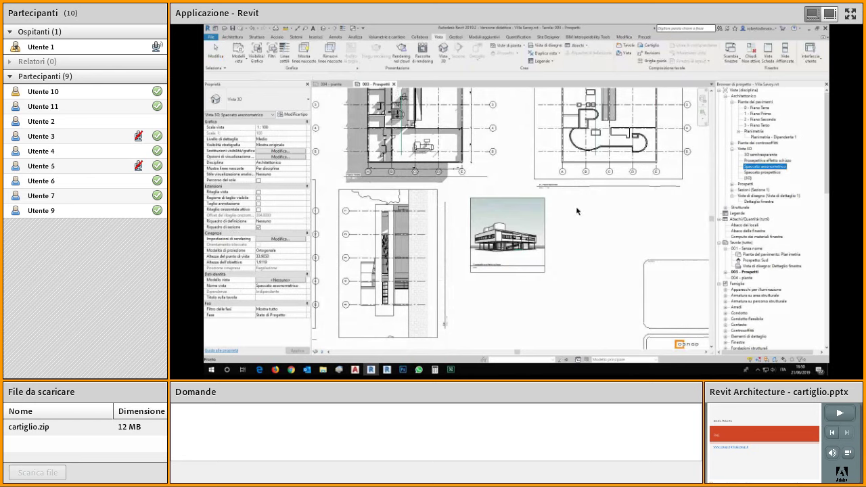
Step: Place the Spaccato assonometrico view on sheet 003 below the sketch view
click(584, 253)
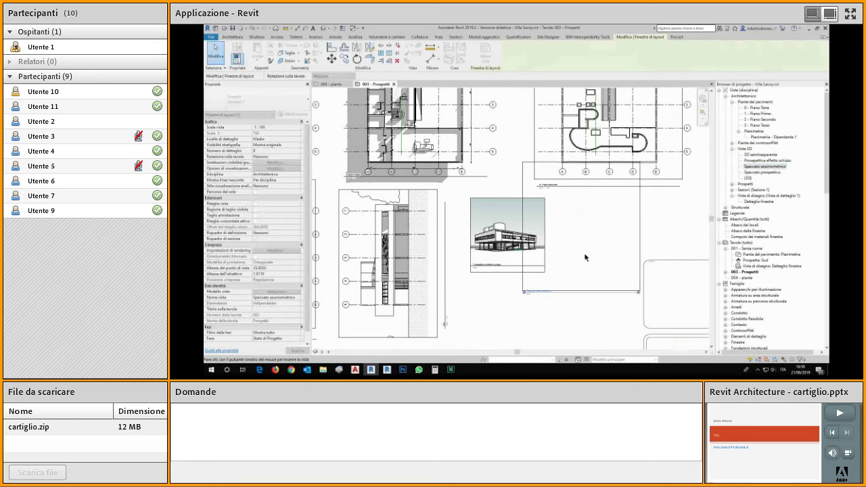
middle_drag(650, 175, 589, 222)
scroll(590, 223, down, 1)
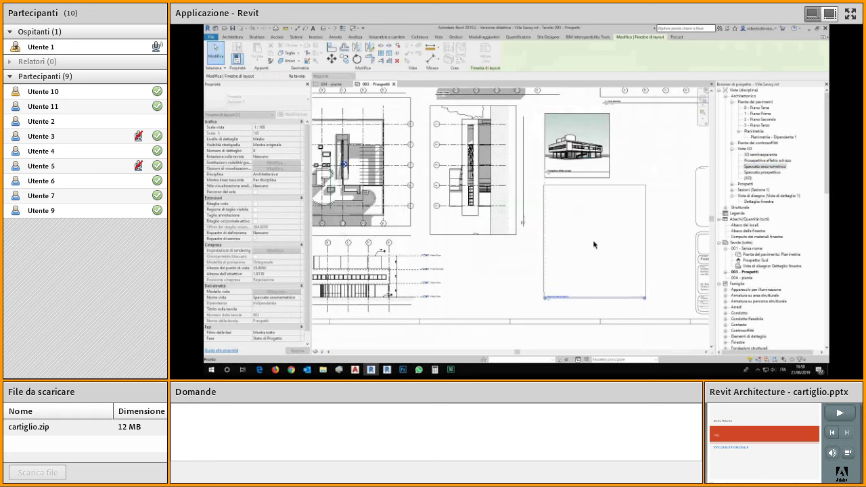
click(593, 246)
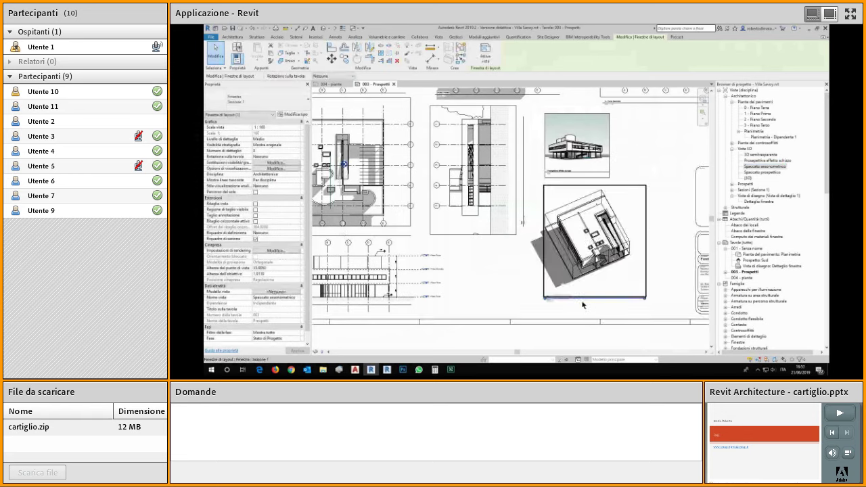
scroll(583, 305, up, 3)
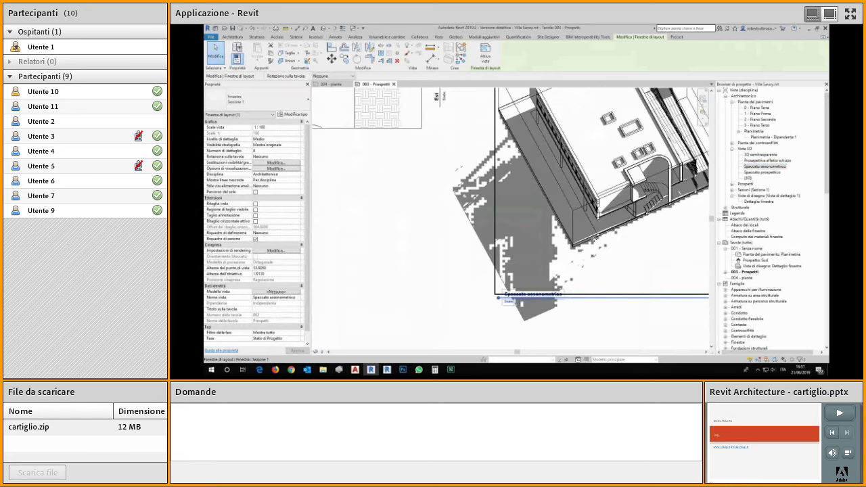
scroll(594, 239, down, 3)
middle_drag(621, 239, 587, 231)
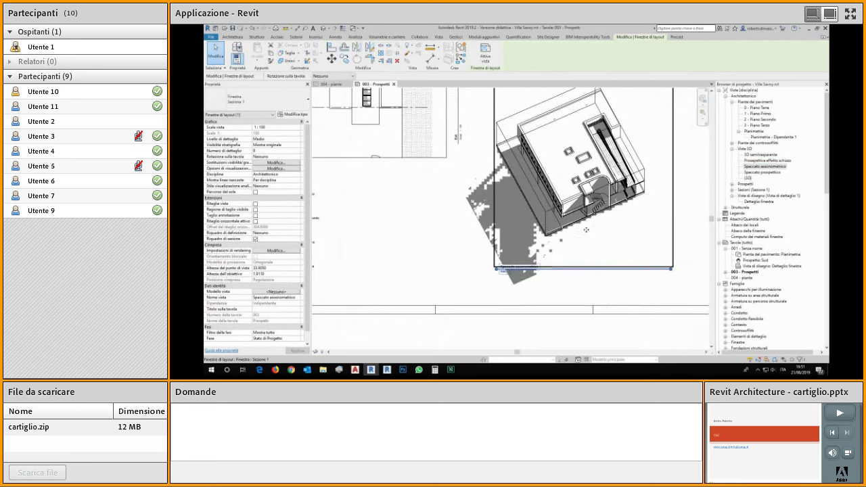
Step: Set the axonometric viewport's scale to 1:200, then return to the sheet
double_click(593, 228)
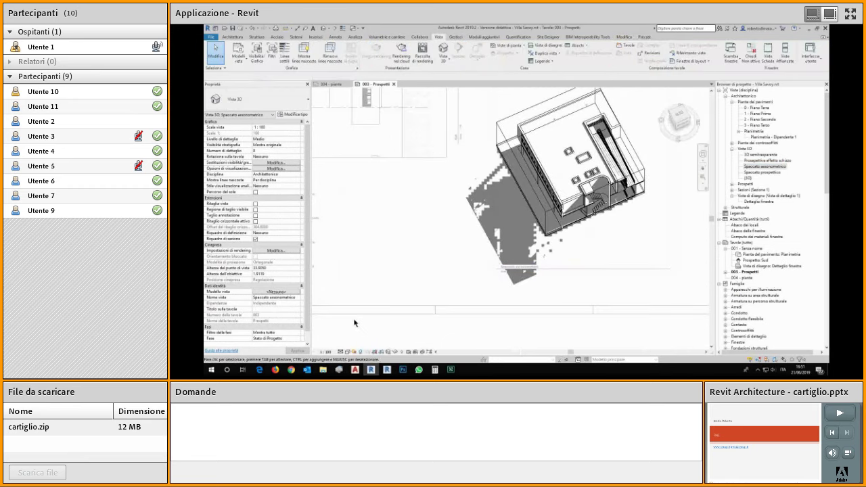
click(329, 352)
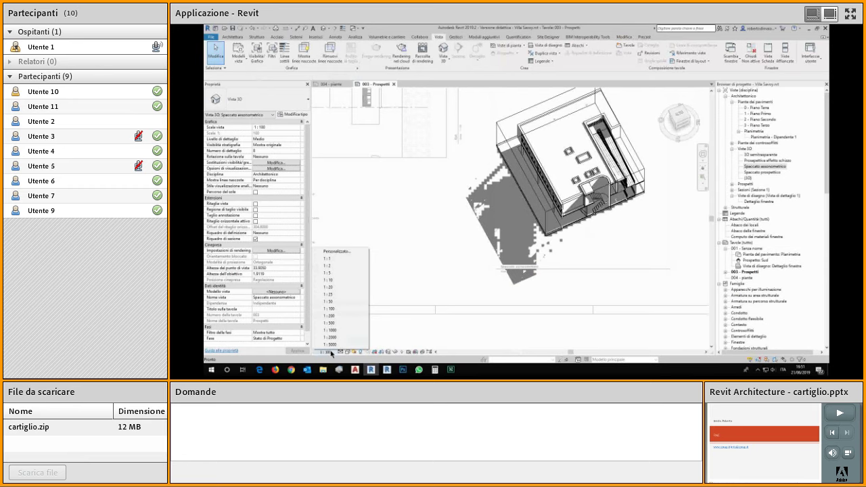
click(328, 309)
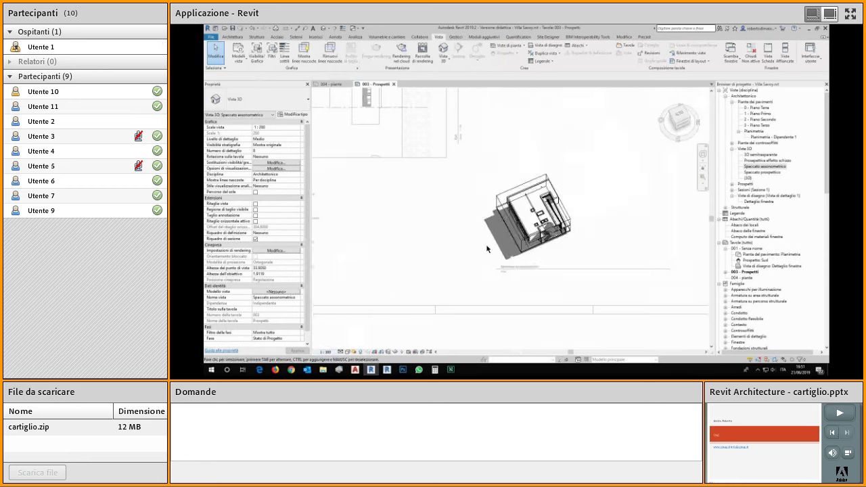
click(327, 352)
click(341, 310)
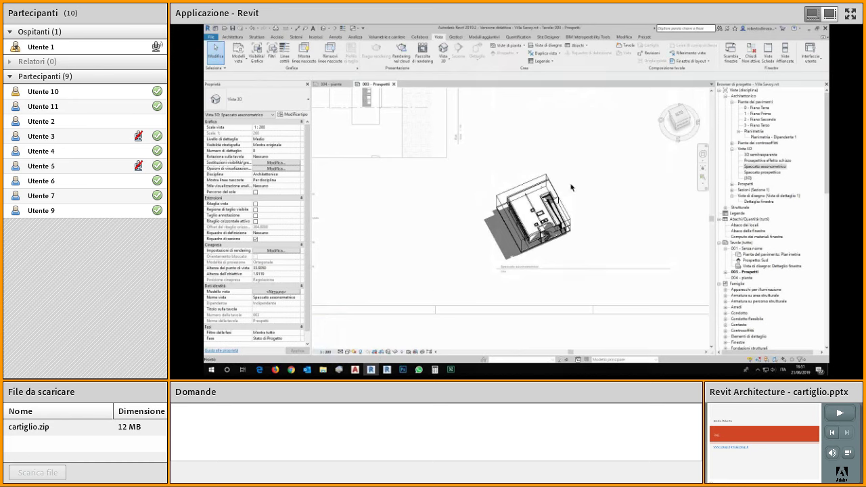
key(ctrl+z)
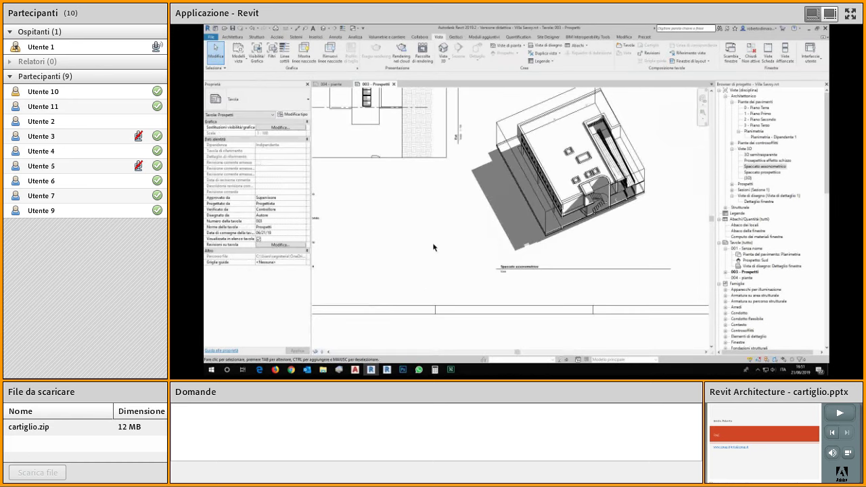
scroll(650, 197, down, 3)
middle_drag(650, 197, 645, 212)
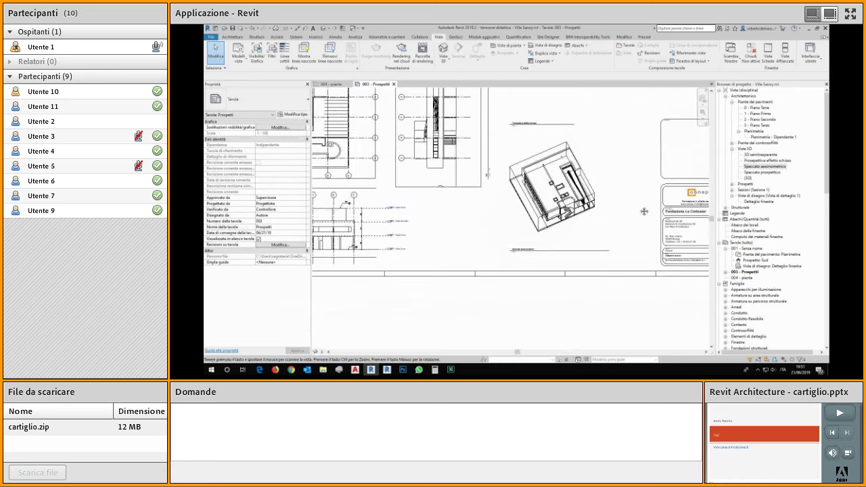
click(761, 173)
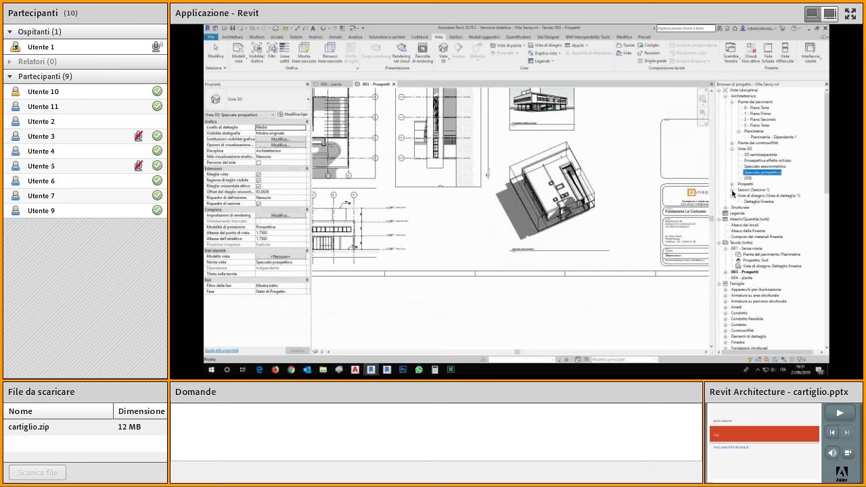
Step: Place the Sezione - rampa section on the sheet, positioned lower down
click(733, 191)
click(760, 196)
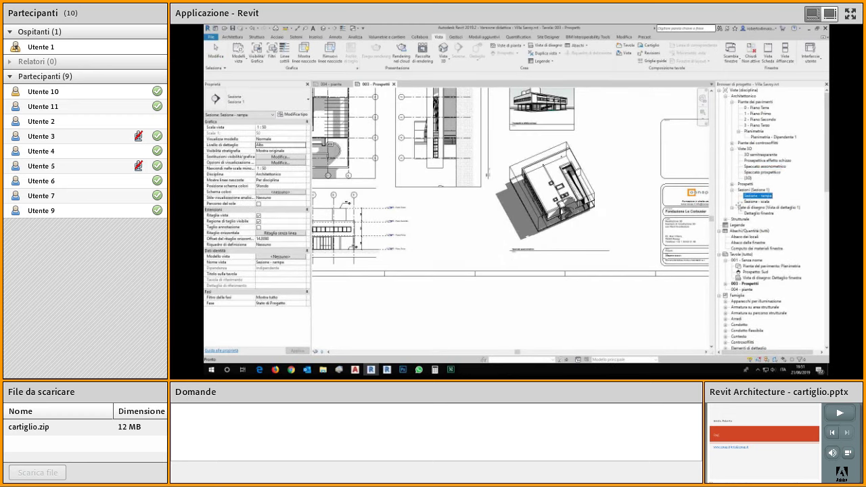
click(452, 217)
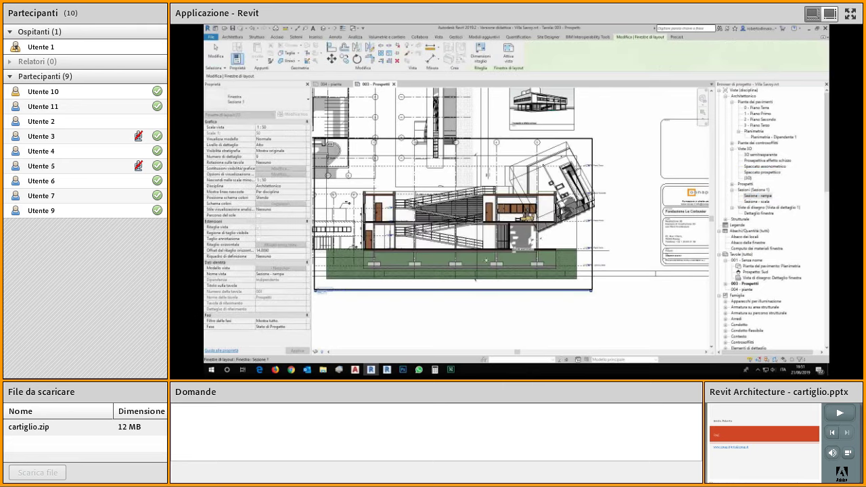
scroll(486, 250, down, 5)
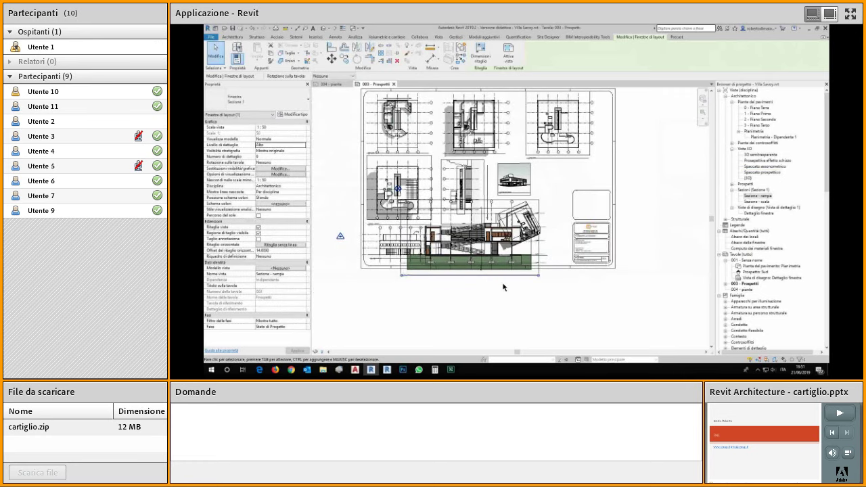
drag(505, 282, 575, 349)
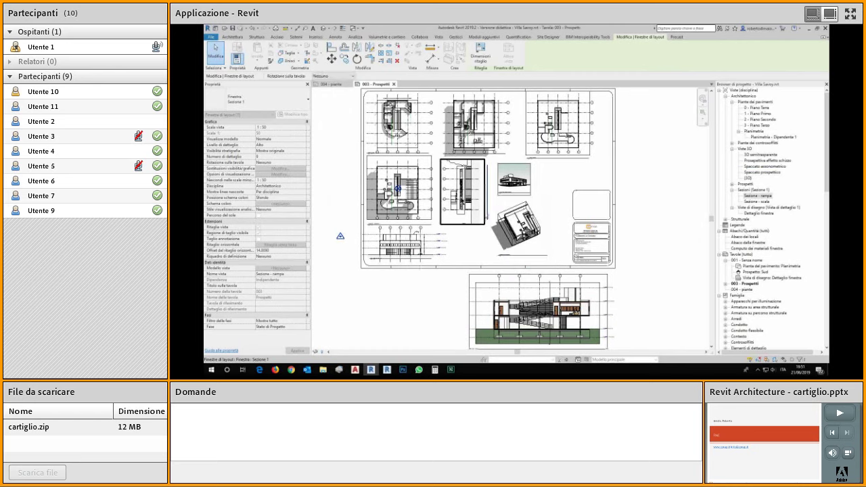
Step: Move the small 3D perspective beside the title block and remove the axonometric view
click(535, 185)
drag(535, 185, 575, 248)
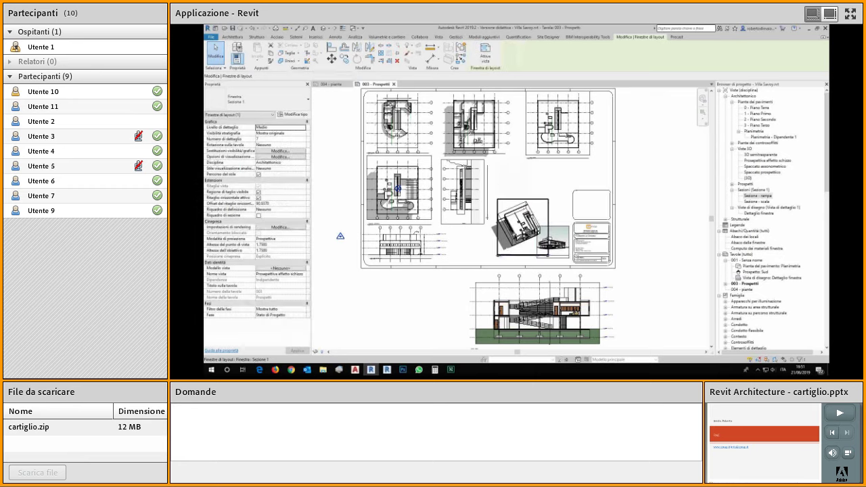
click(494, 242)
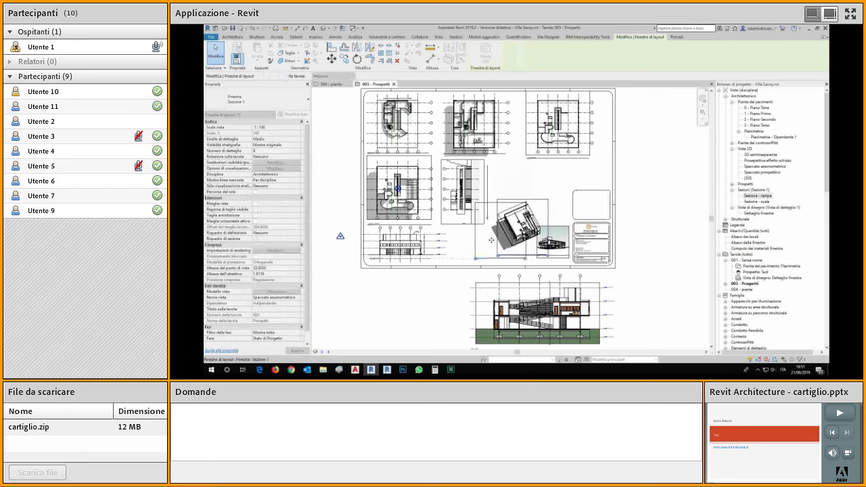
key(Escape)
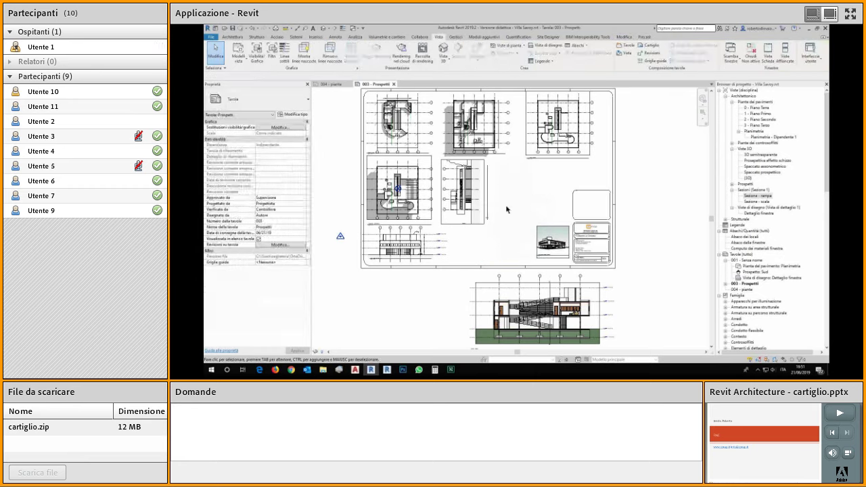
Step: Activate the ramp section viewport to check it, then return to the sheet
click(533, 286)
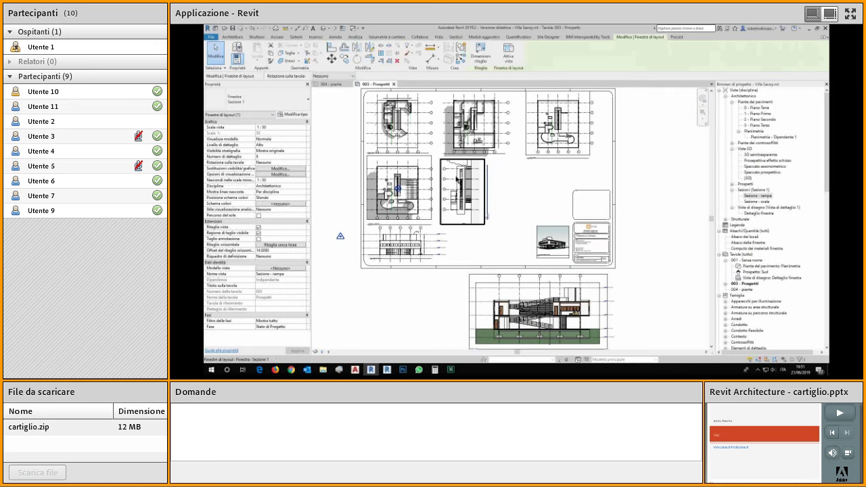
scroll(458, 180, up, 2)
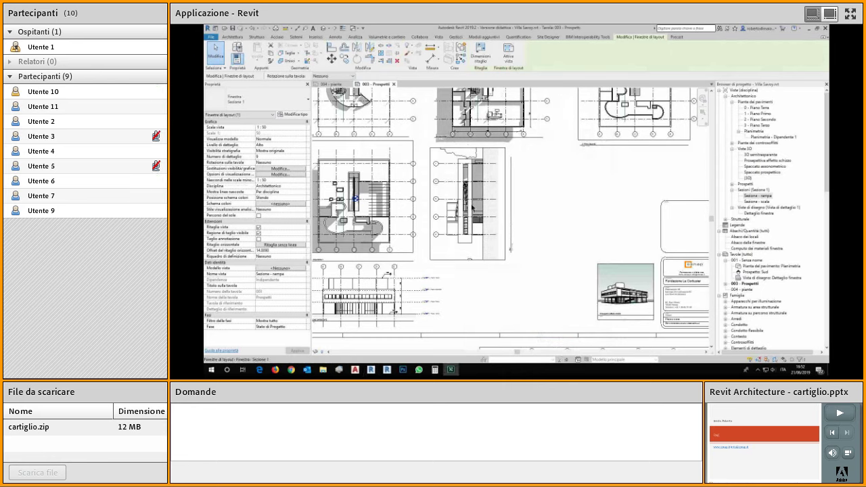
scroll(472, 209, up, 5)
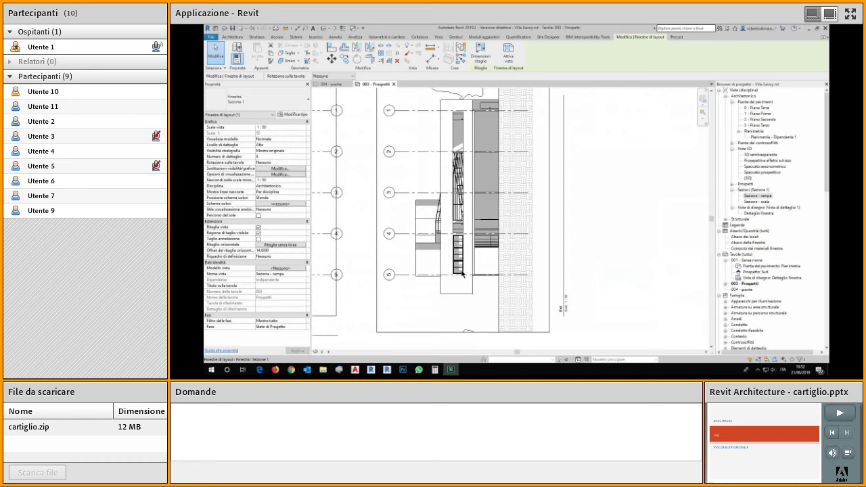
scroll(509, 235, down, 3)
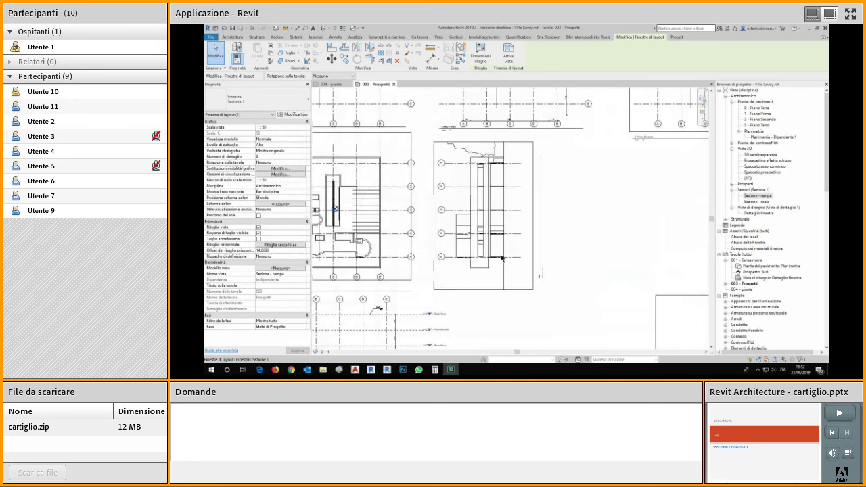
double_click(463, 206)
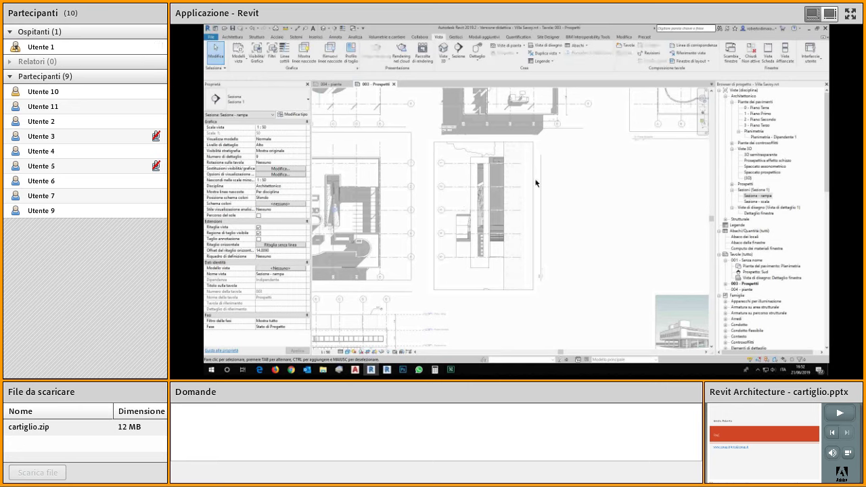
scroll(570, 264, down, 3)
double_click(564, 249)
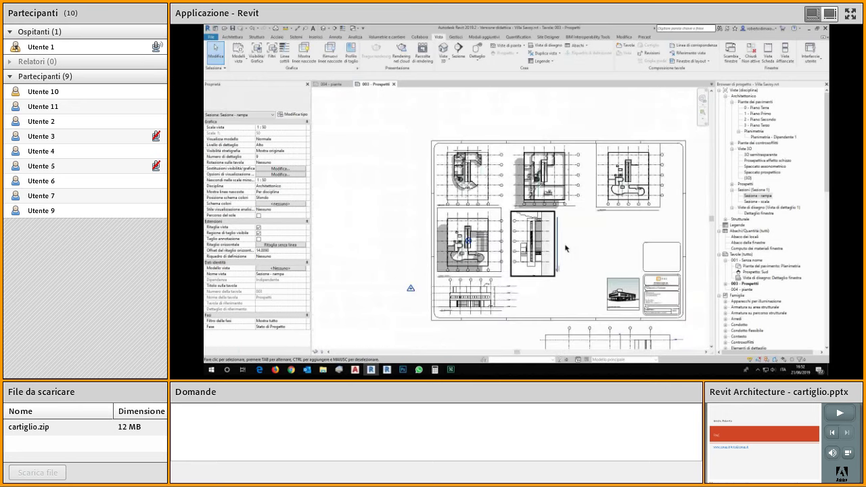
Step: Open the Est elevation from the Prospetti group in the Project Browser
click(541, 234)
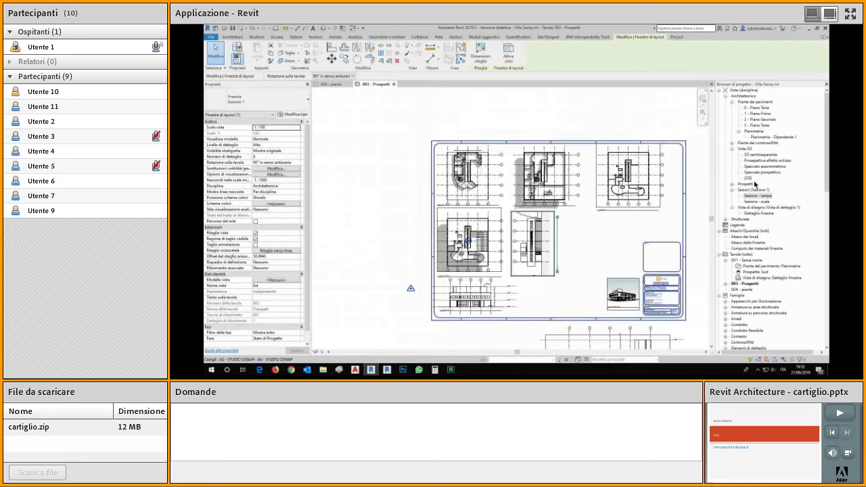
click(732, 185)
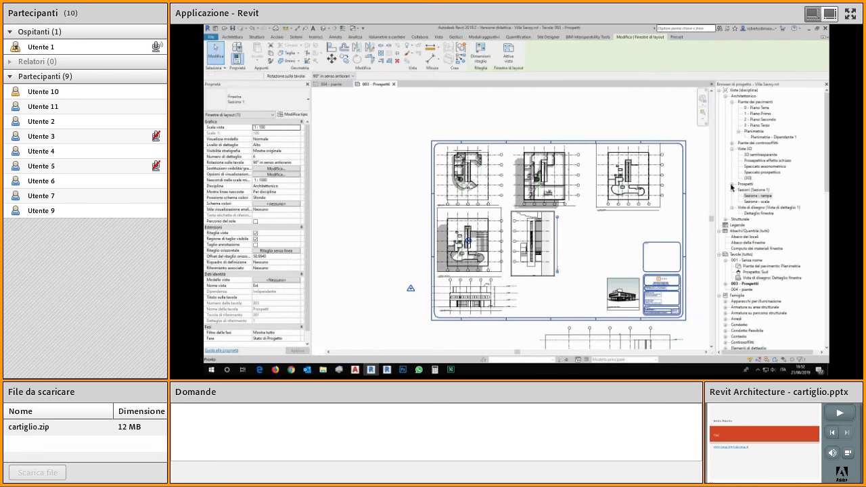
double_click(745, 190)
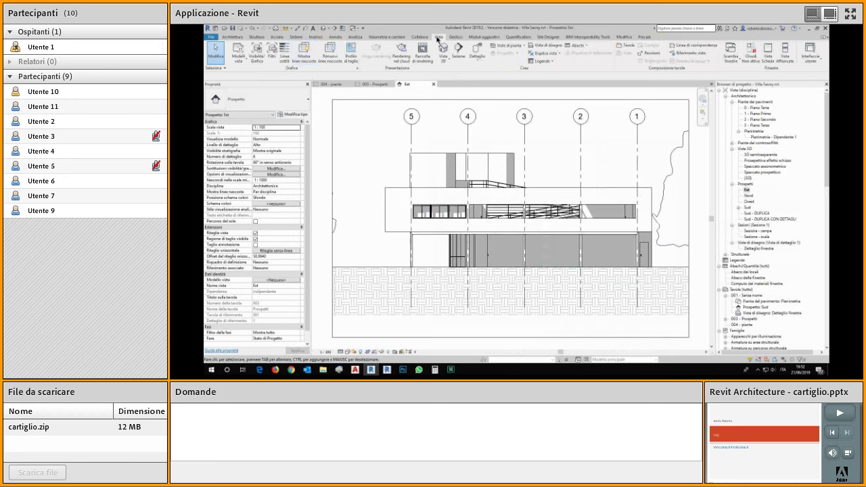
click(239, 62)
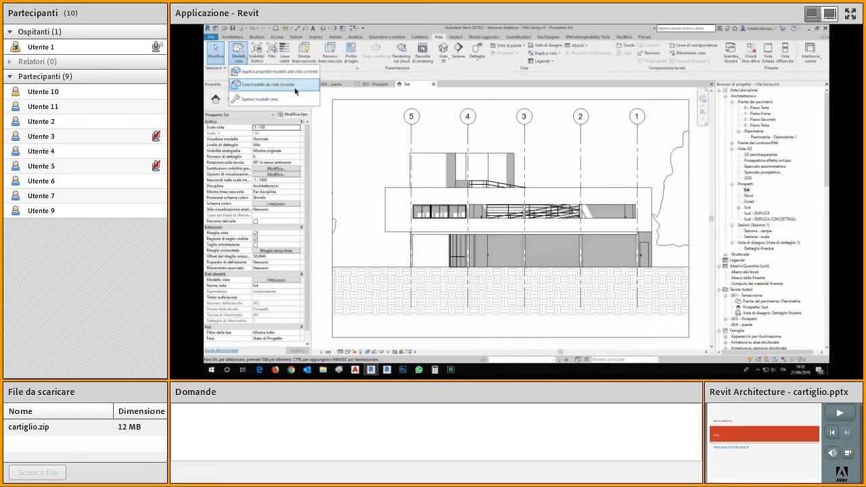
Step: Create the PROSPETTI E SEZIONI 1:100 - BN view template from Est, then close Est
click(271, 85)
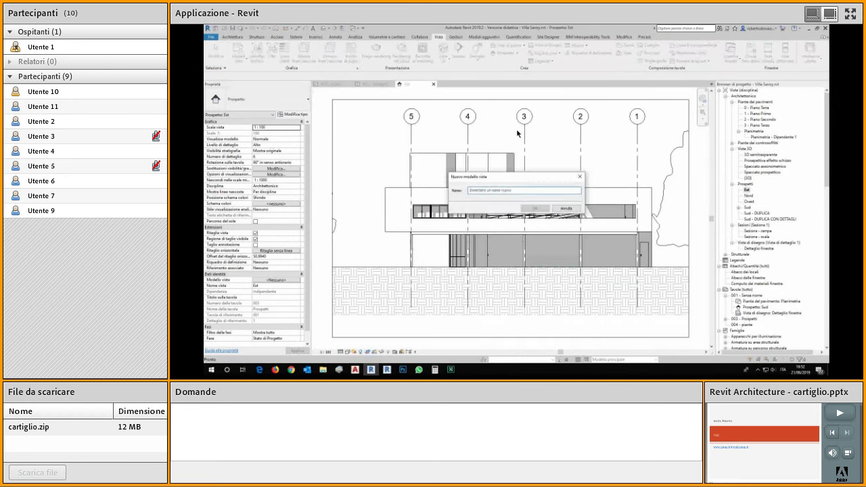
text(PROSPETTI E SEZIONI 1_100 - BN)
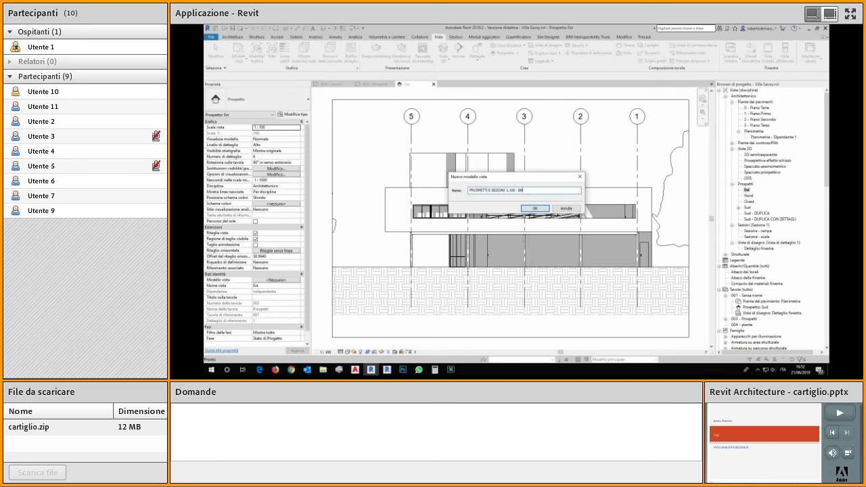
click(535, 208)
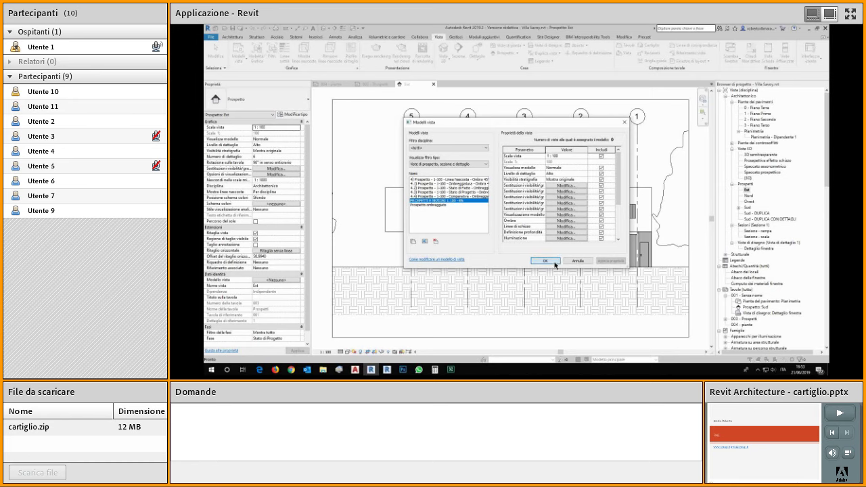
click(546, 262)
click(435, 84)
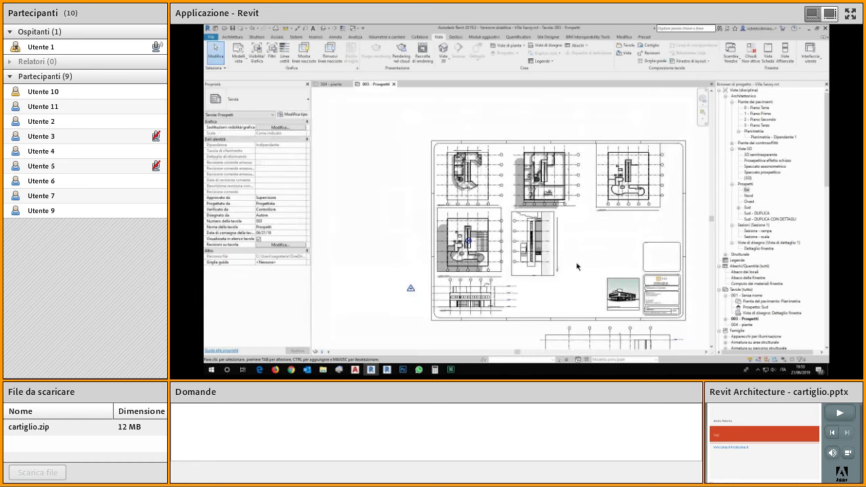
scroll(577, 266, up, 3)
scroll(562, 256, down, 3)
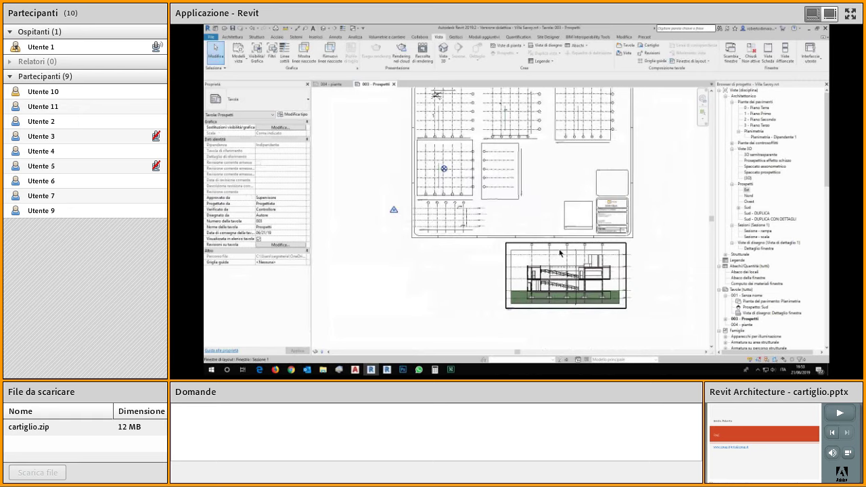
click(560, 253)
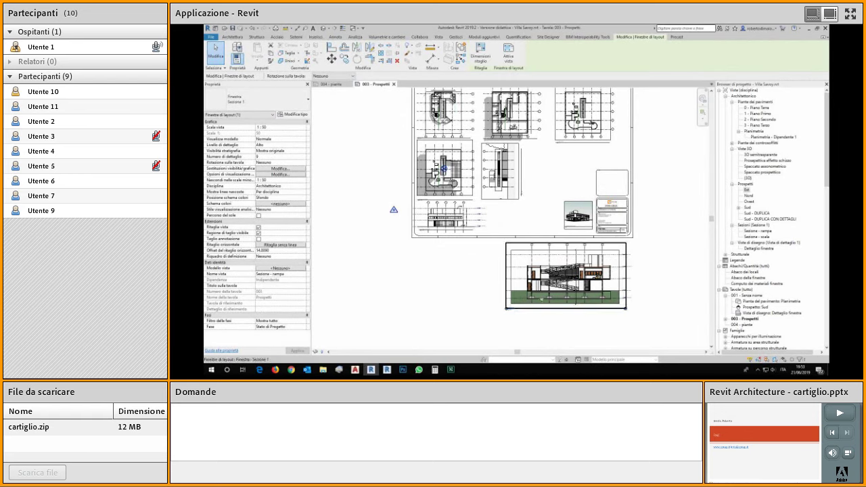
click(759, 156)
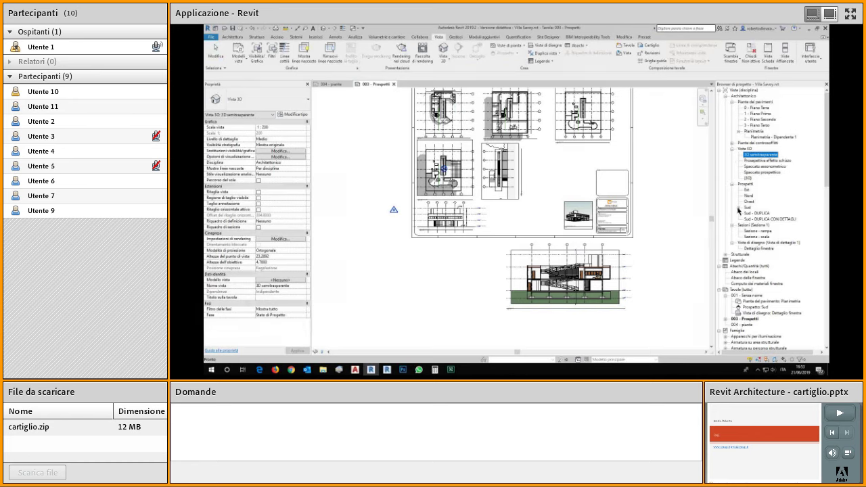
Step: Apply the PROSPETTI E SEZIONI 1:100 template to the Sezione - rampa section view
right_click(755, 232)
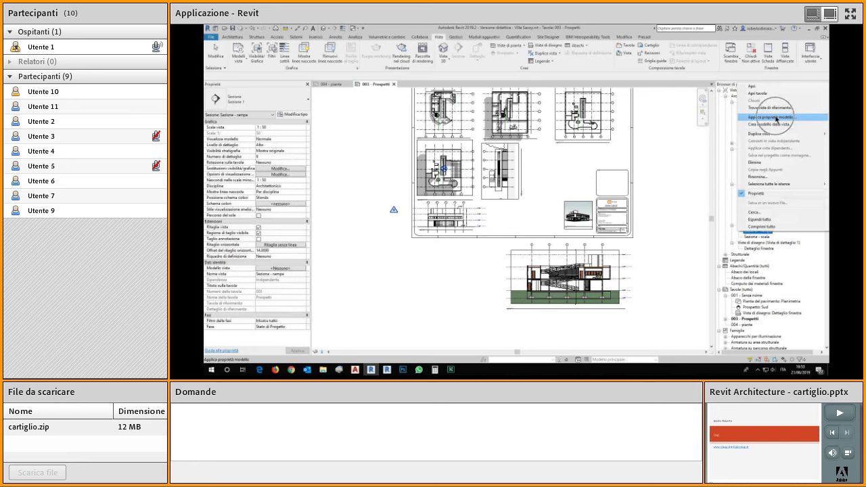
click(776, 118)
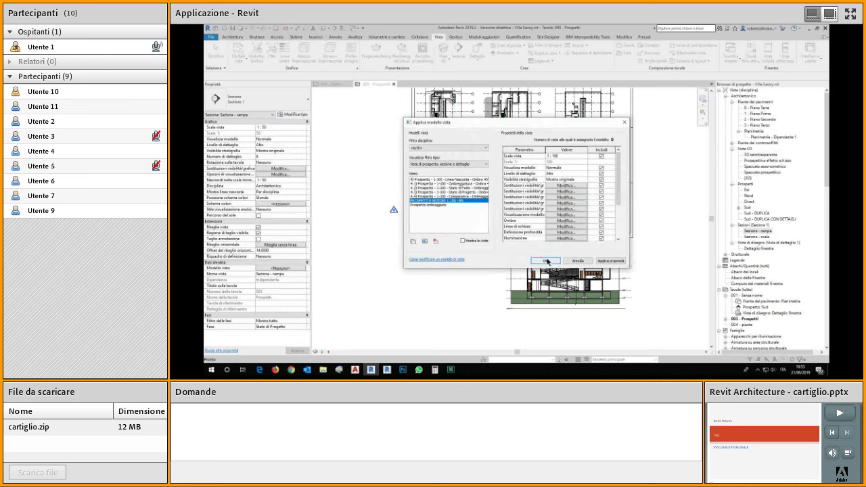
click(611, 261)
click(555, 262)
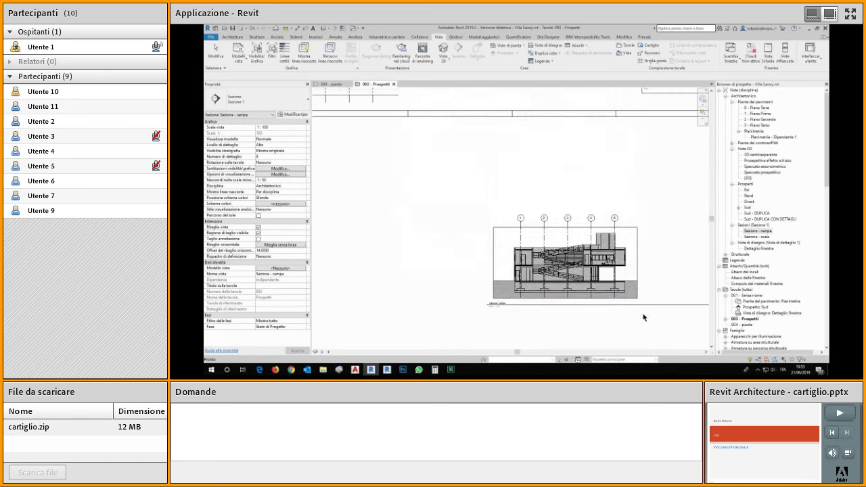
Step: Rotate the ramp section viewport 90° counterclockwise and move it near the sheet top
scroll(636, 301, down, 2)
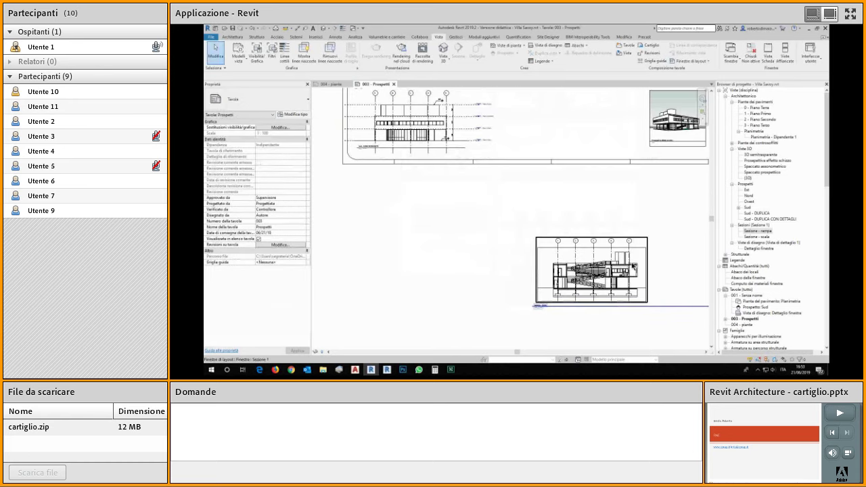
double_click(524, 271)
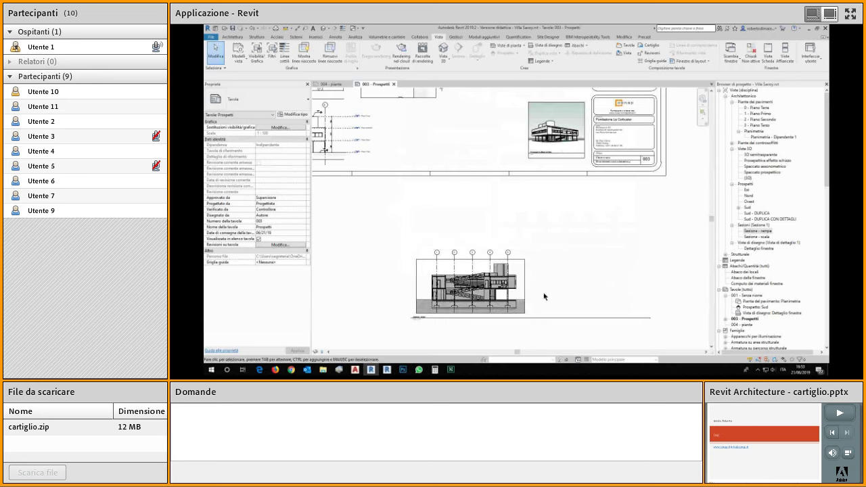
click(378, 101)
click(337, 77)
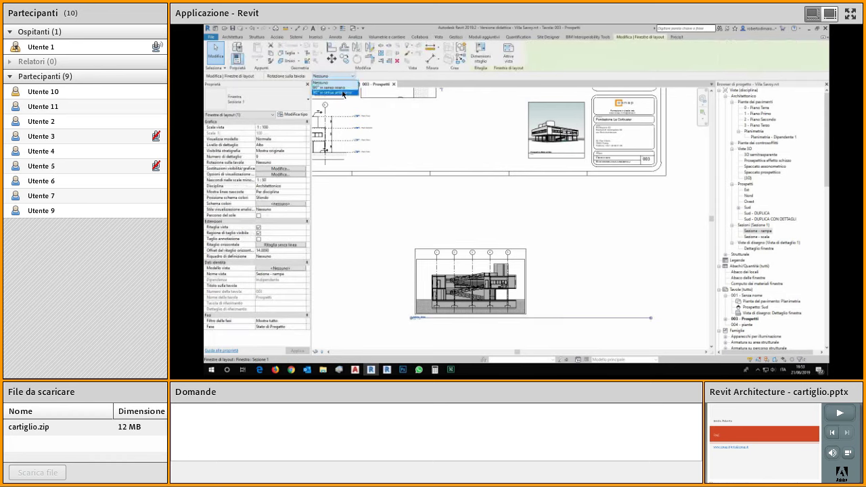
click(343, 94)
scroll(516, 237, down, 2)
drag(503, 235, 509, 92)
middle_drag(524, 137, 524, 196)
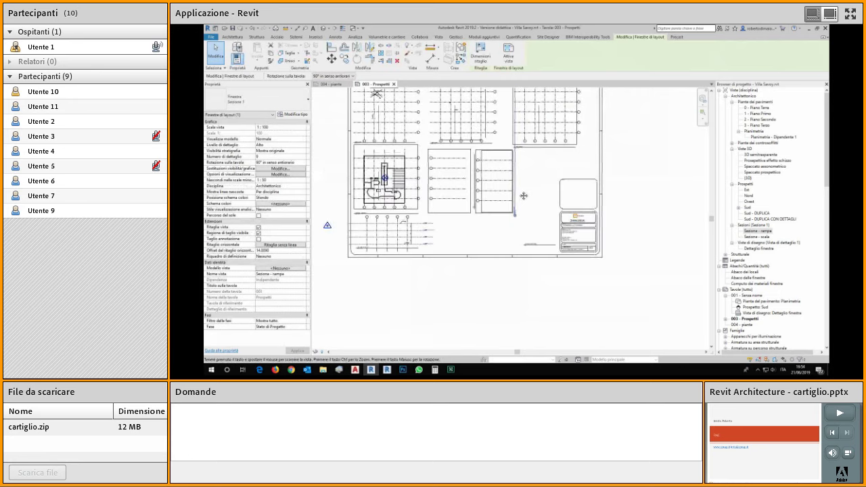
scroll(478, 177, up, 2)
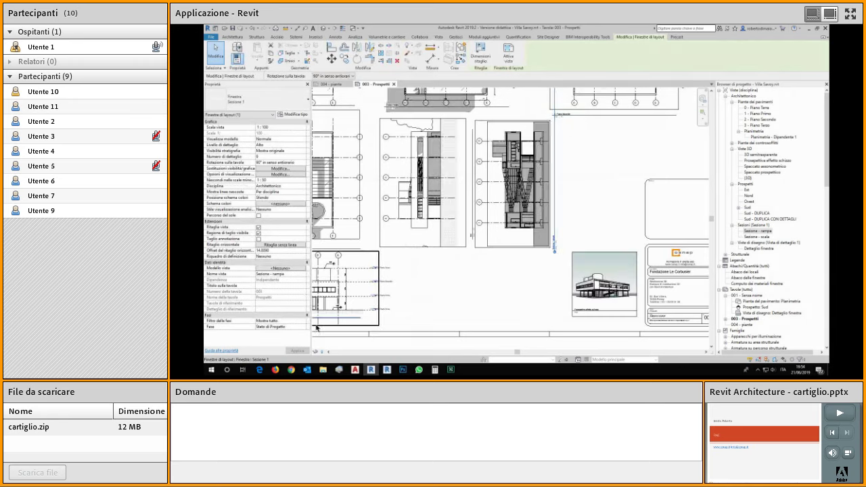
key(Escape)
Step: Show the 10 mm guide grid on the sheet, then open the 0 - Piano Terra plan
click(291, 262)
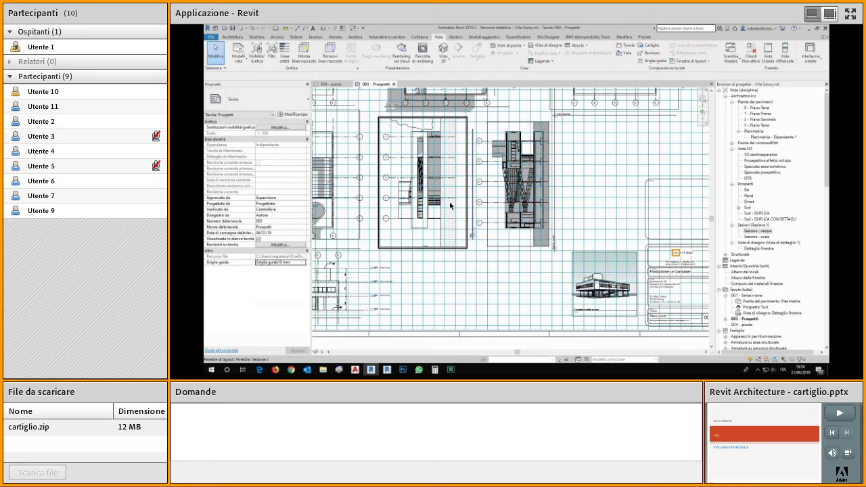
scroll(446, 197, up, 3)
scroll(460, 187, down, 4)
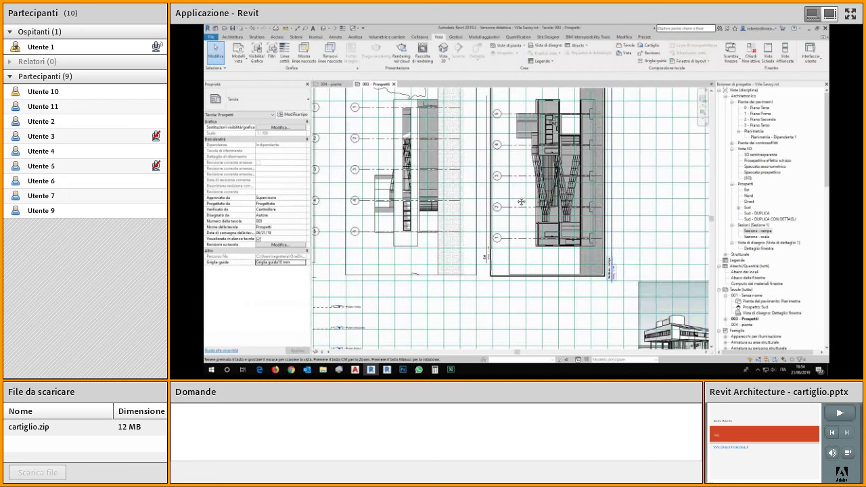
scroll(538, 218, up, 3)
scroll(538, 219, up, 2)
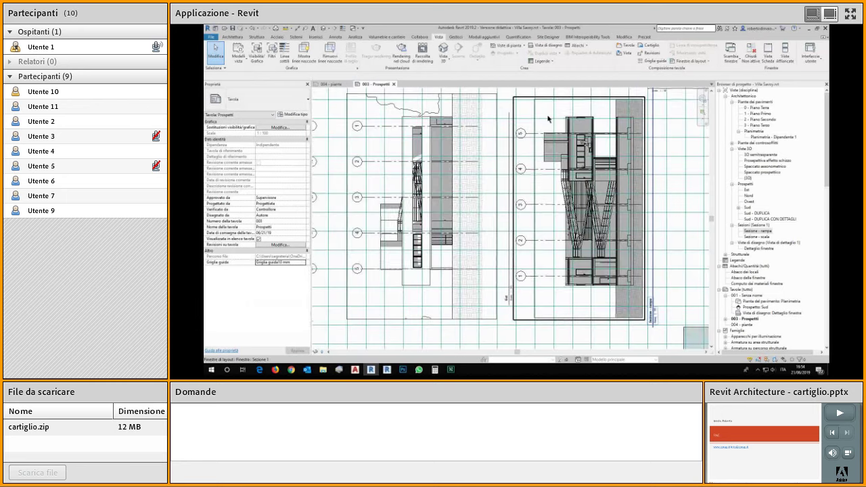
double_click(758, 108)
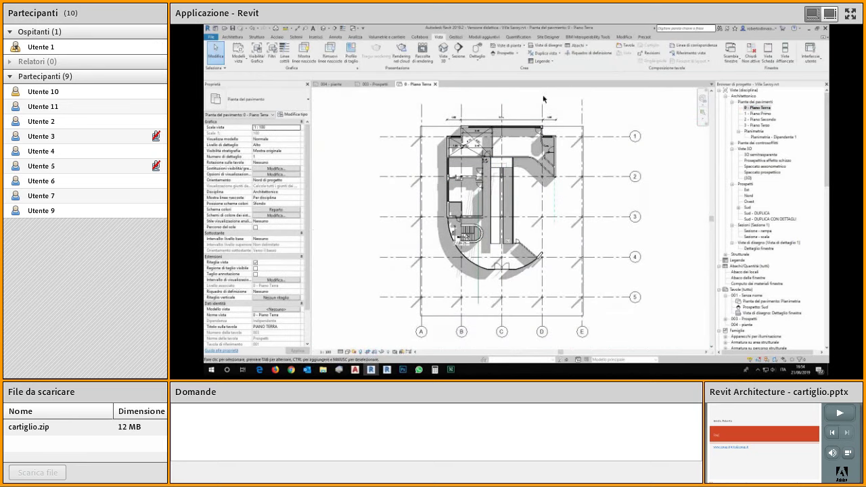
Step: Reveal and re-hide hidden elements in 0 - Piano Terra, then open 1 - Piano Primo
click(386, 354)
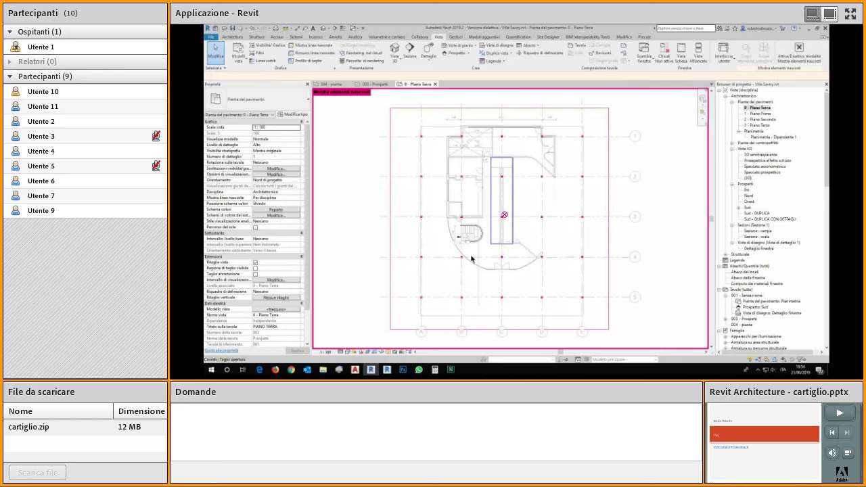
key(r)
key(h)
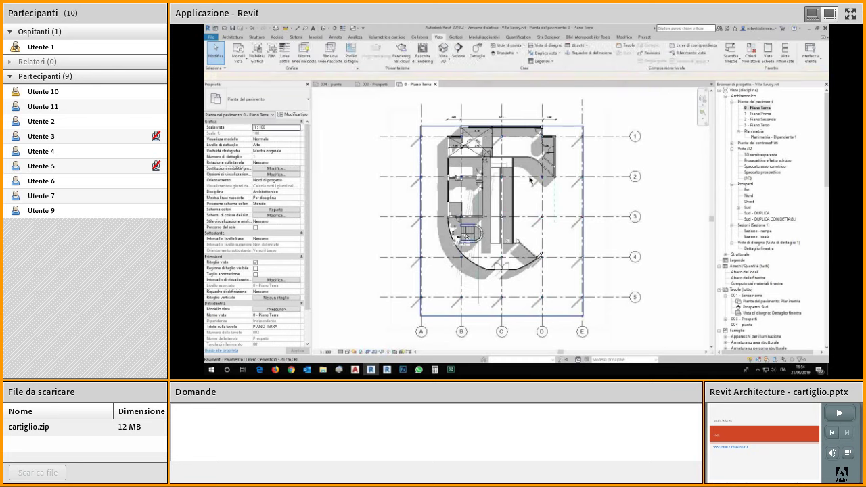
scroll(514, 169, up, 3)
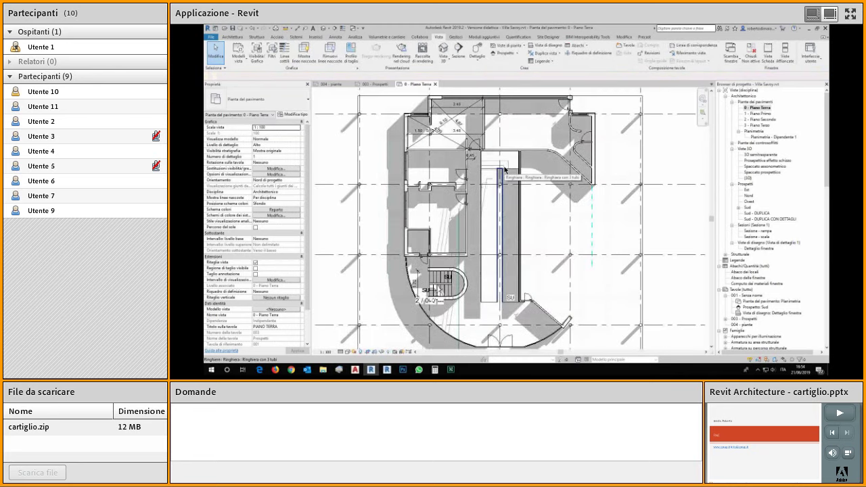
double_click(761, 113)
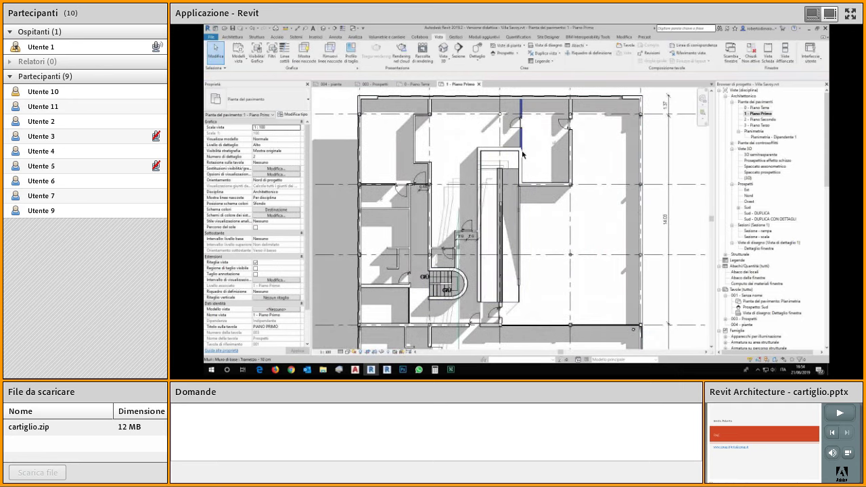
scroll(522, 155, down, 3)
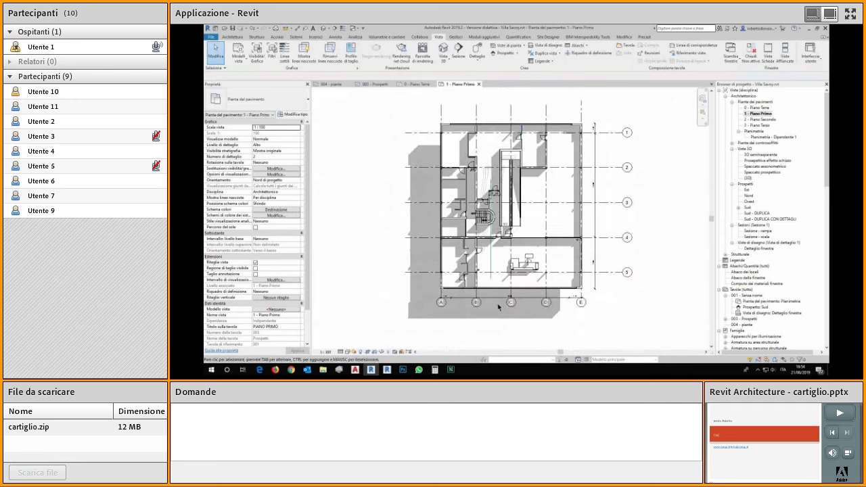
click(387, 353)
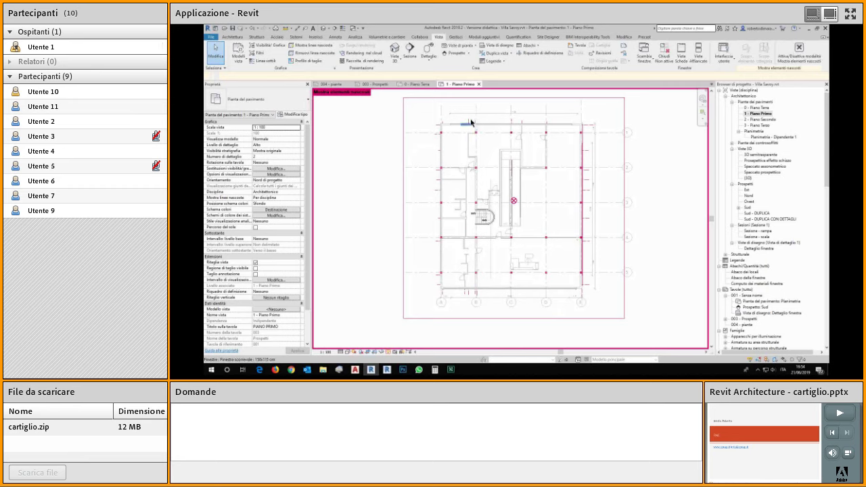
click(350, 352)
click(360, 326)
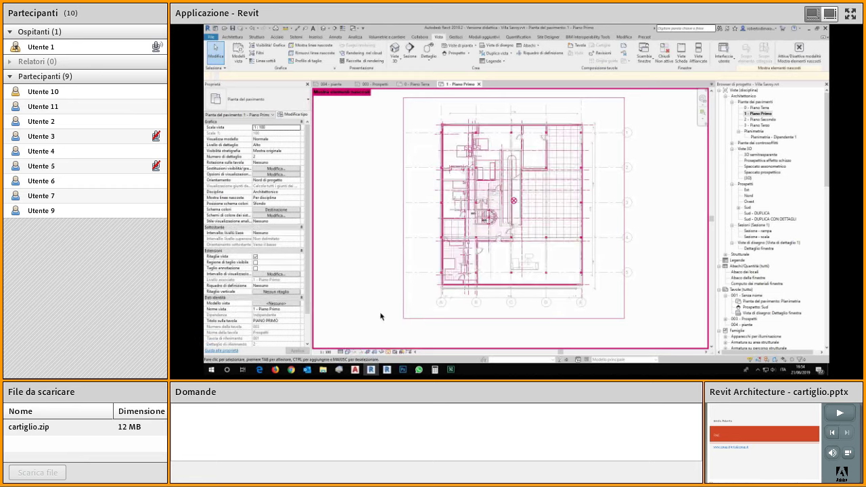
click(490, 250)
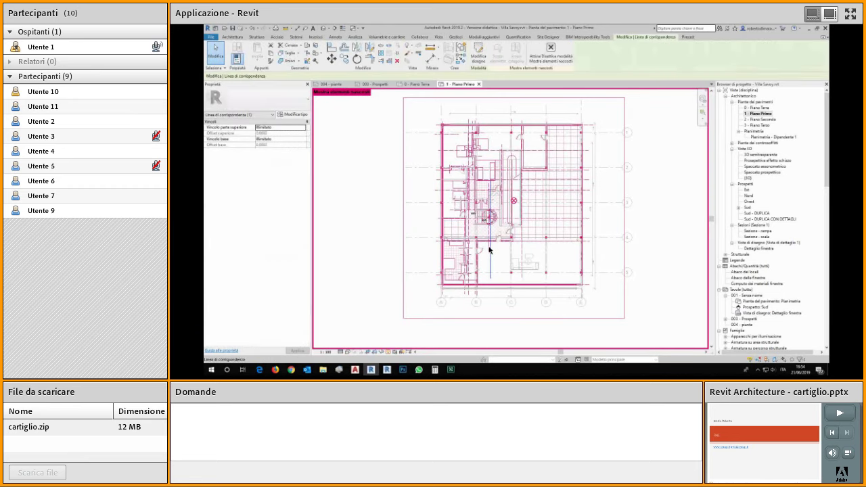
key(Escape)
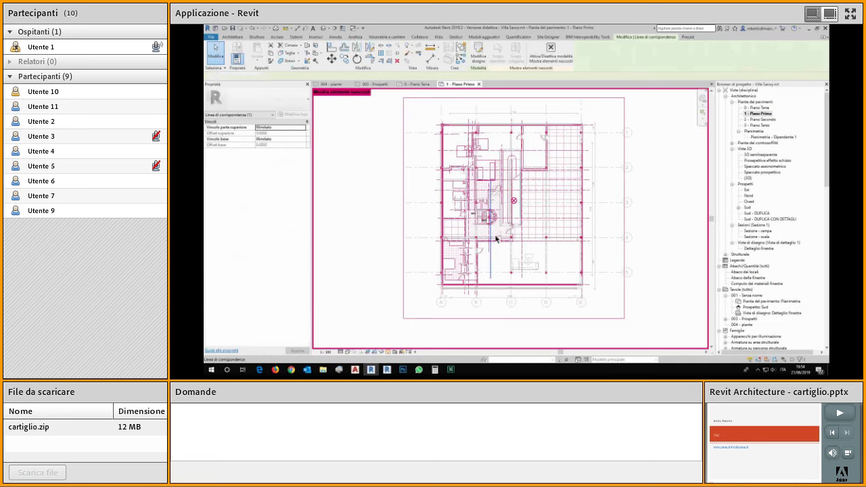
click(385, 352)
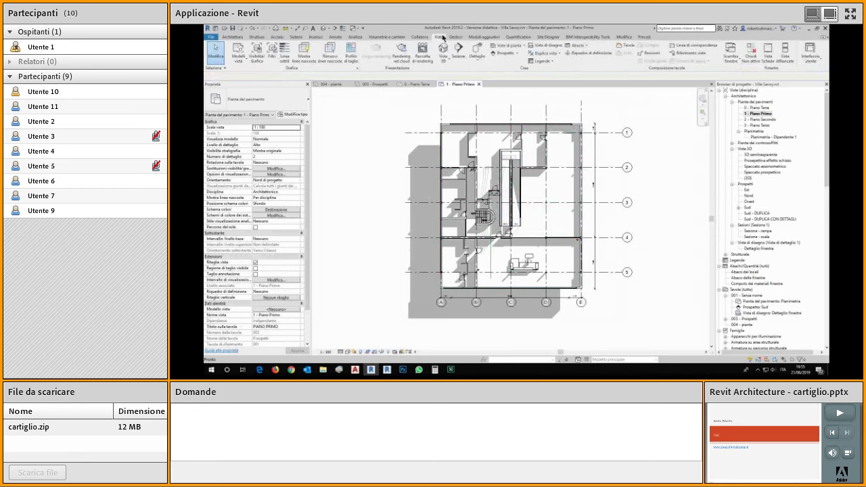
click(257, 54)
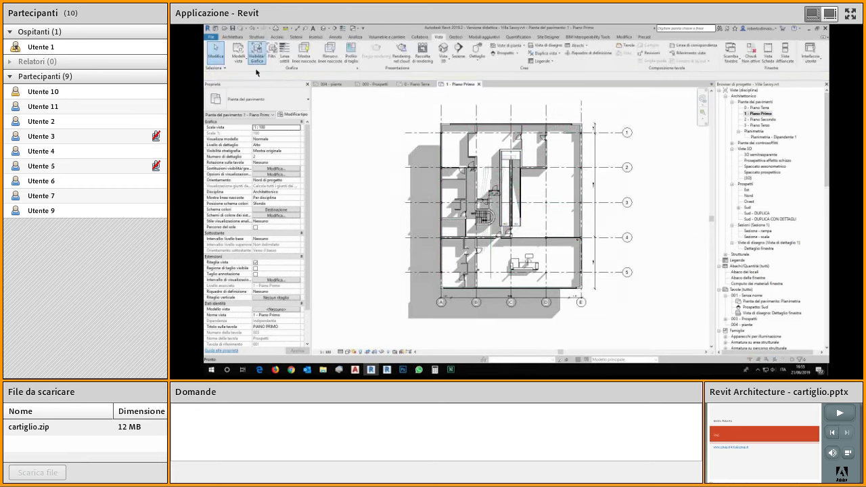
scroll(453, 200, down, 5)
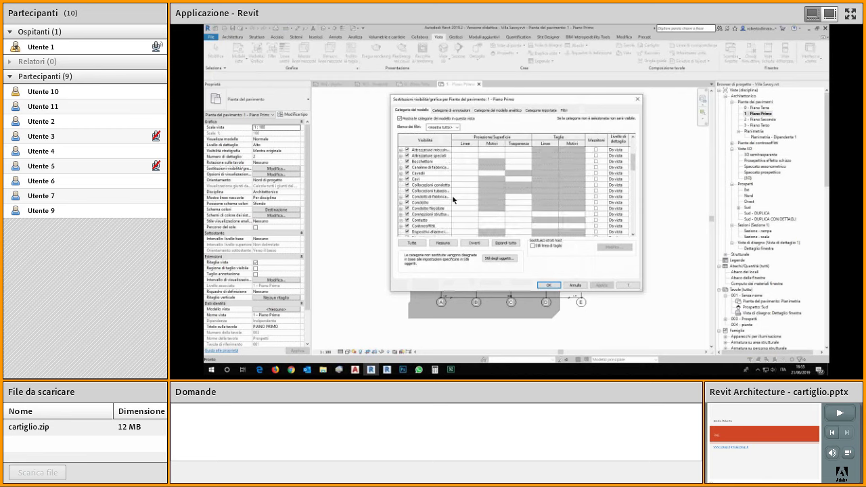
drag(632, 172, 638, 224)
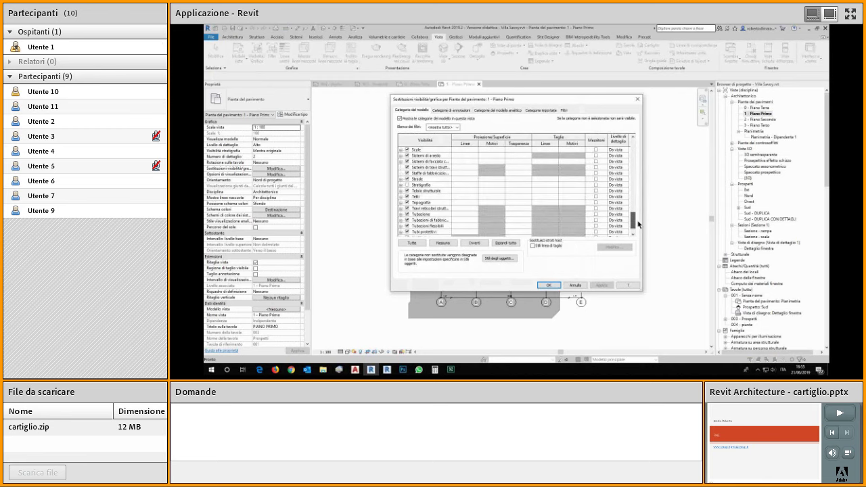
click(448, 110)
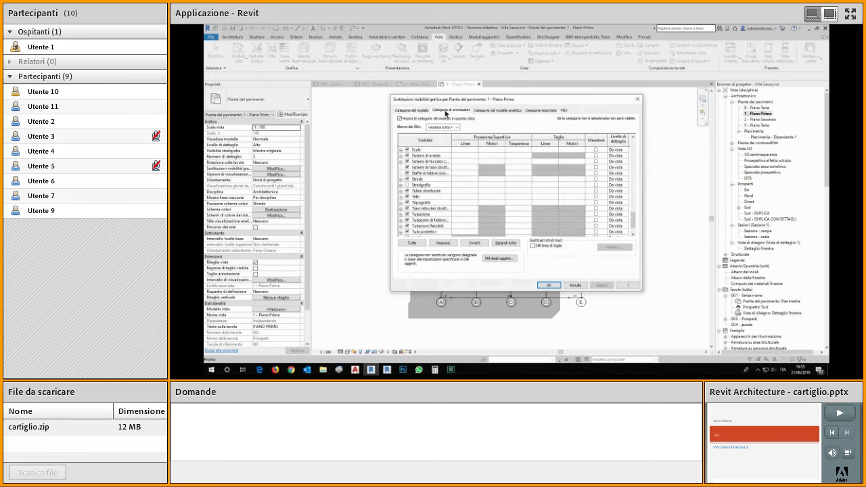
drag(634, 145, 634, 230)
click(550, 285)
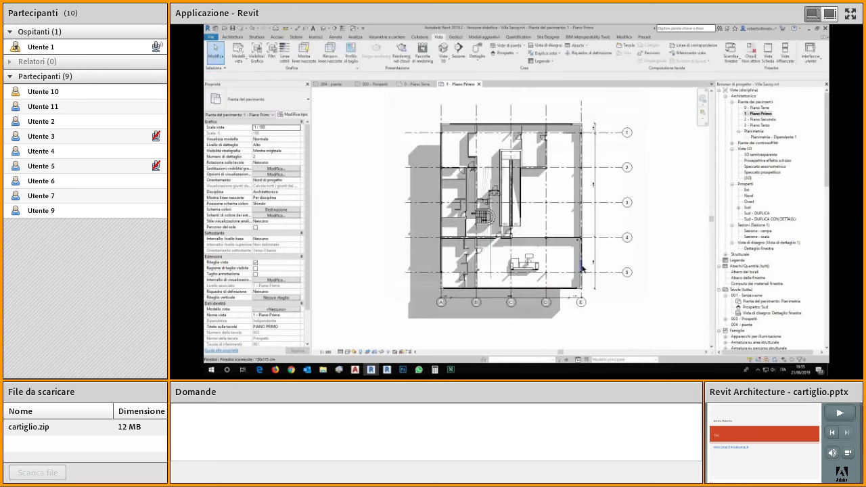
scroll(520, 220, up, 3)
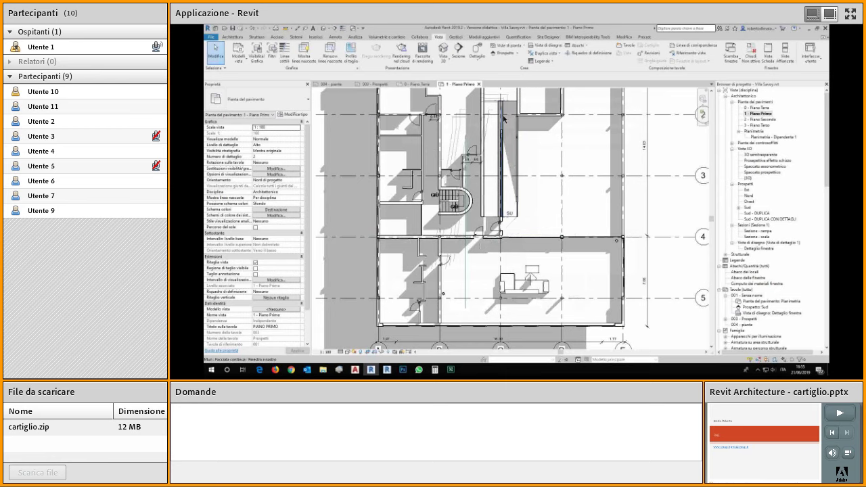
scroll(504, 117, down, 5)
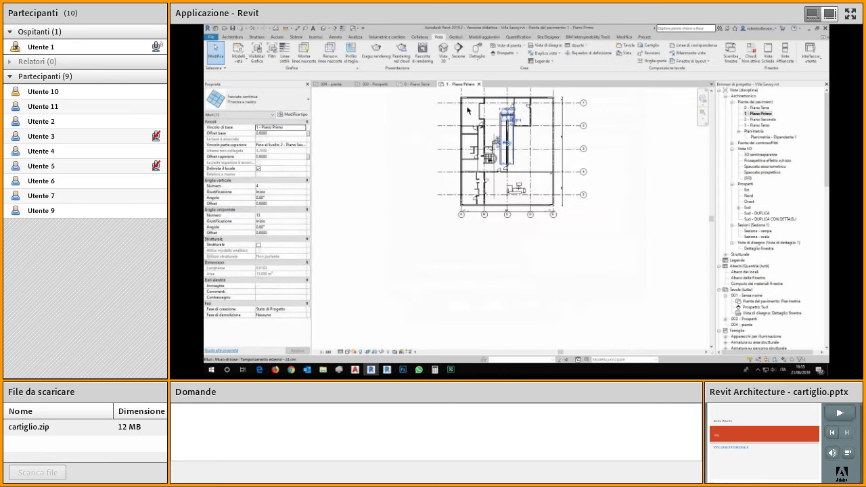
scroll(442, 137, up, 1)
drag(417, 103, 641, 335)
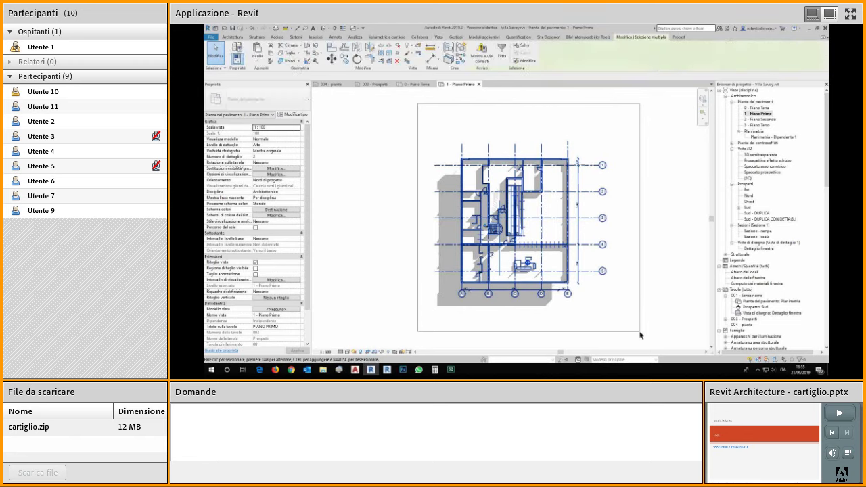
click(501, 50)
click(555, 165)
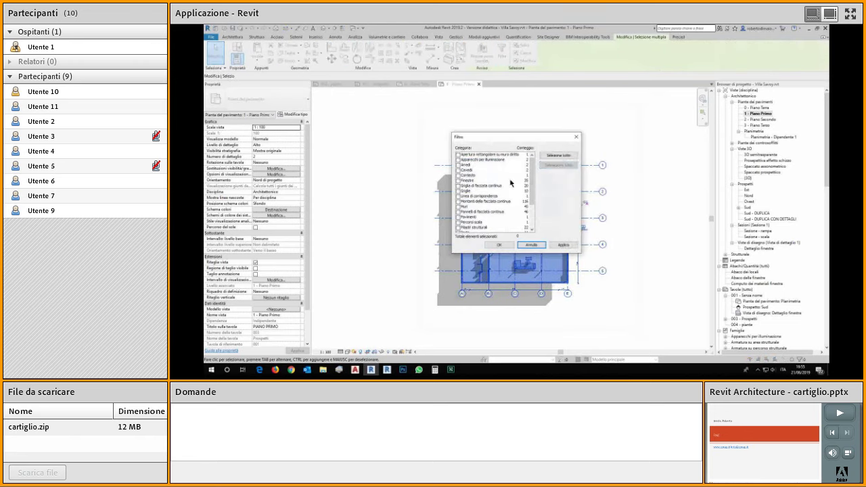
scroll(508, 182, down, 3)
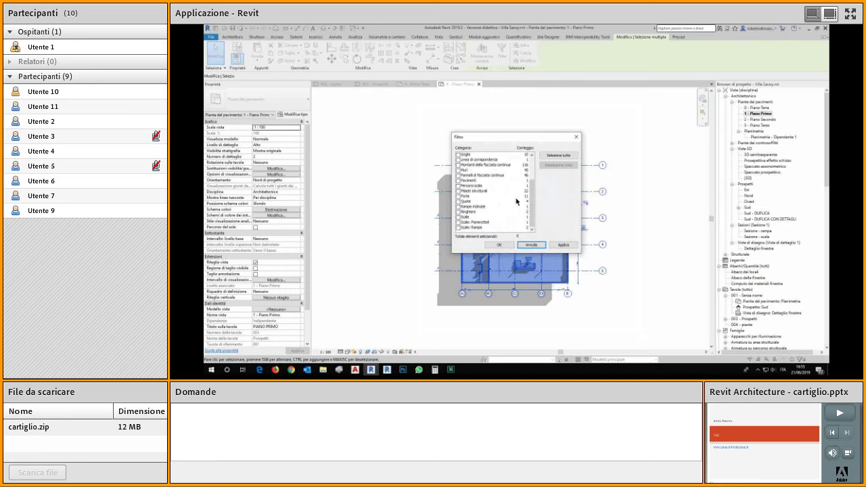
scroll(517, 201, up, 2)
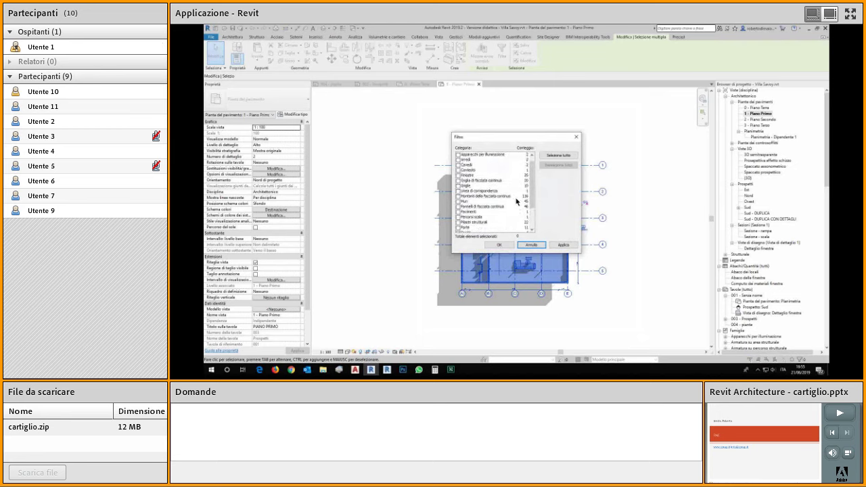
scroll(517, 201, up, 1)
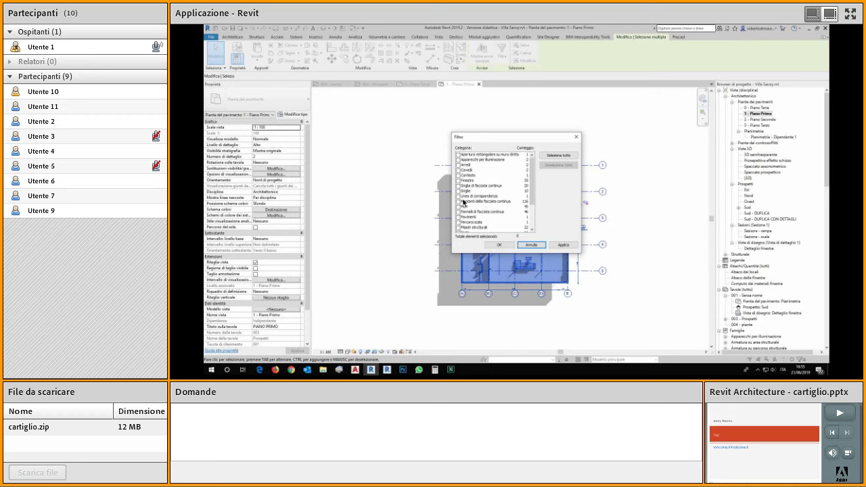
click(533, 246)
click(611, 157)
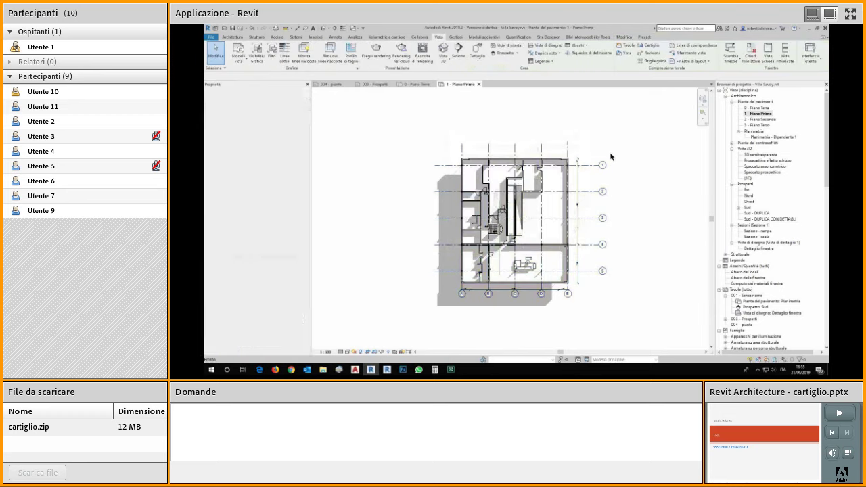
Step: Check 3 - Piano Terzo for hidden elements, then open Planimetria - Dipendente 1 and 1 - Piano Primo
double_click(756, 126)
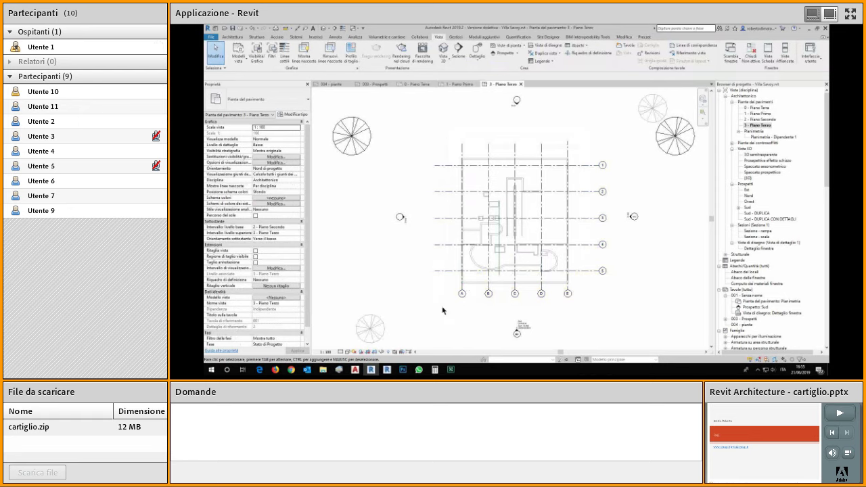
click(390, 355)
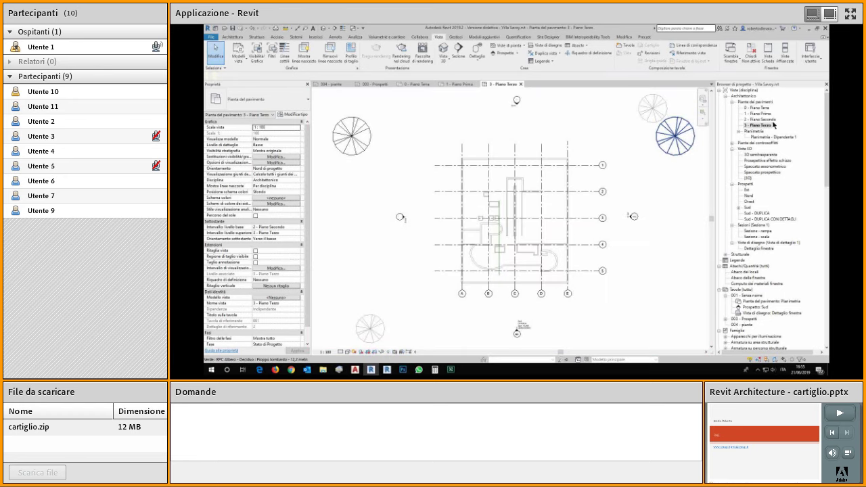
double_click(753, 138)
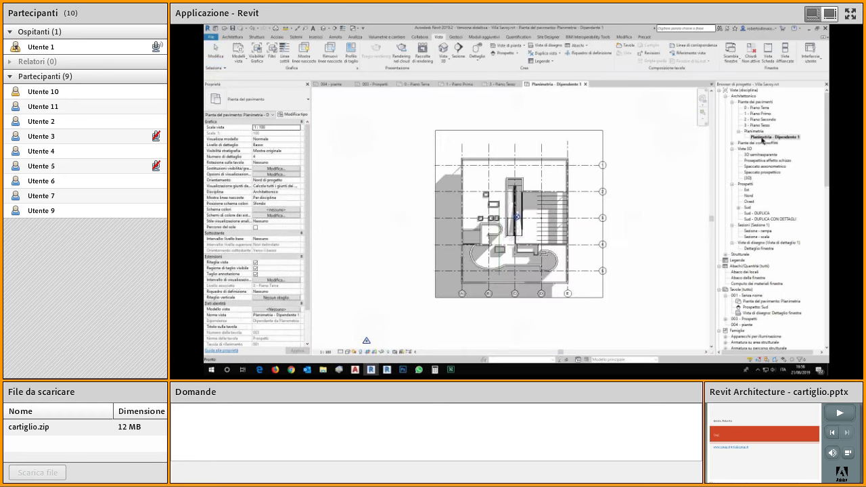
double_click(761, 114)
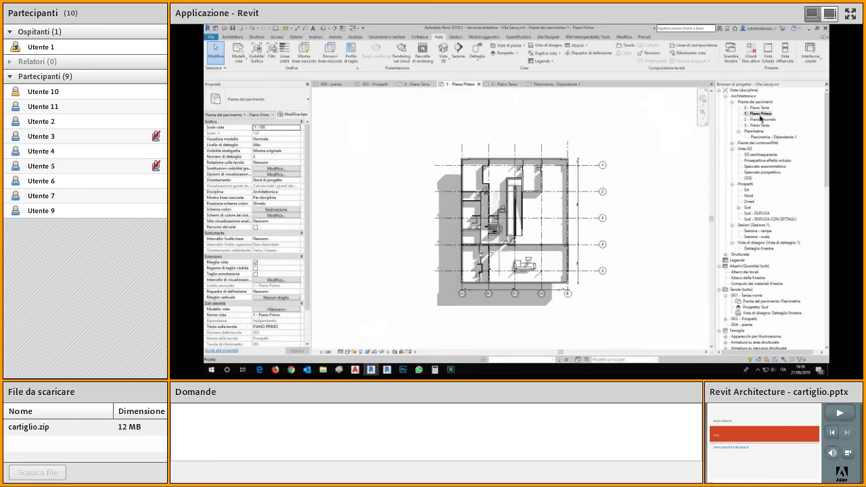
Step: Close all other views and open sheet 003 - Prospetti
scroll(510, 215, up, 5)
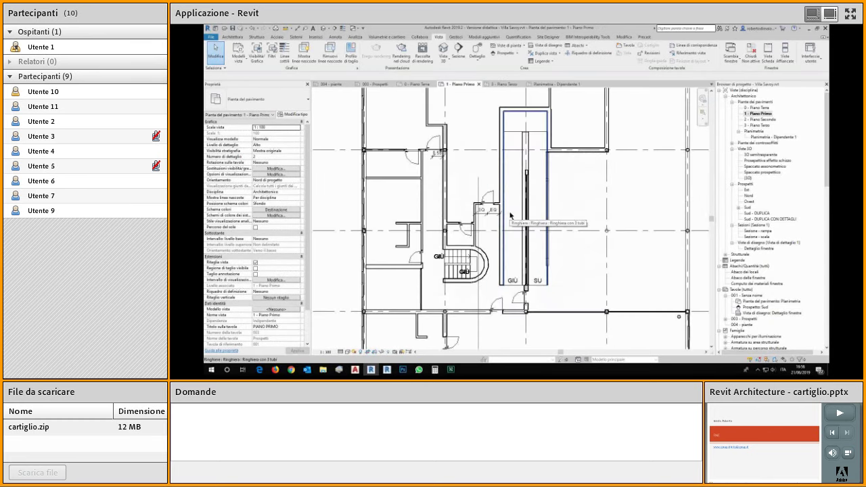
scroll(510, 215, up, 3)
scroll(594, 256, up, 2)
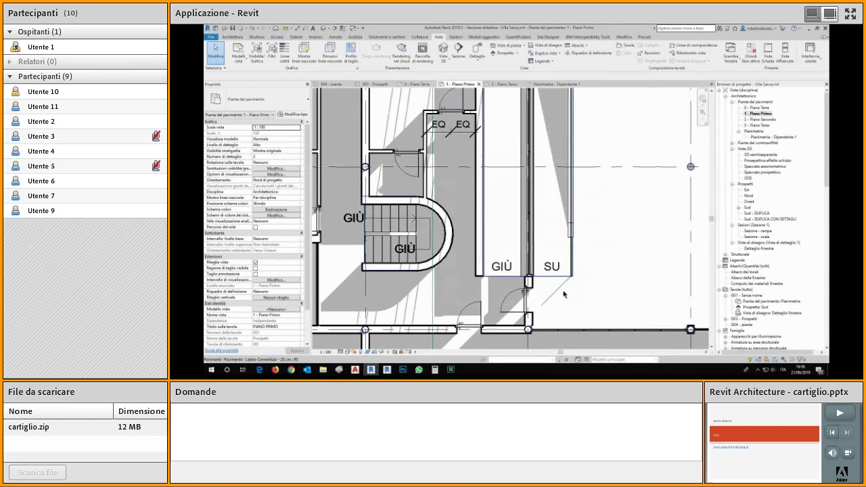
scroll(539, 271, down, 3)
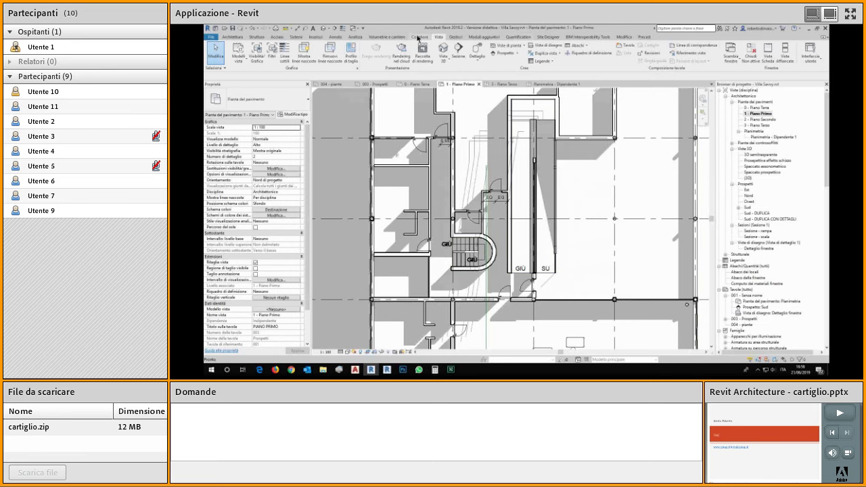
click(751, 52)
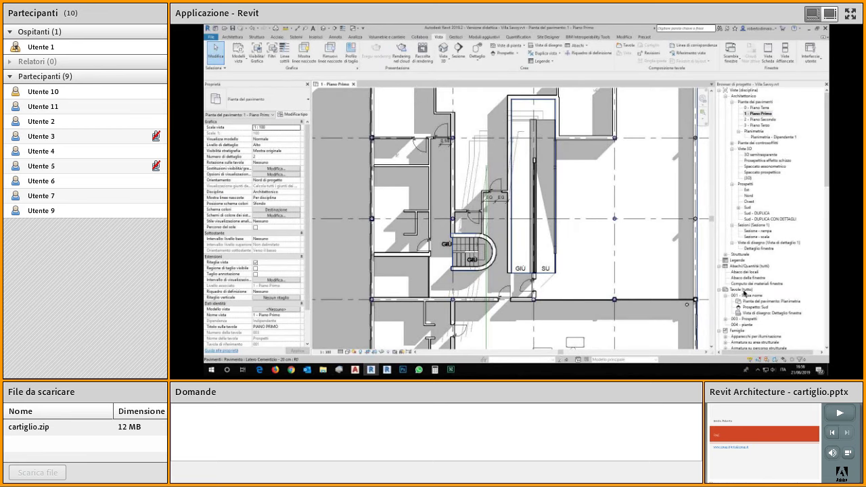
click(771, 313)
scroll(536, 233, down, 4)
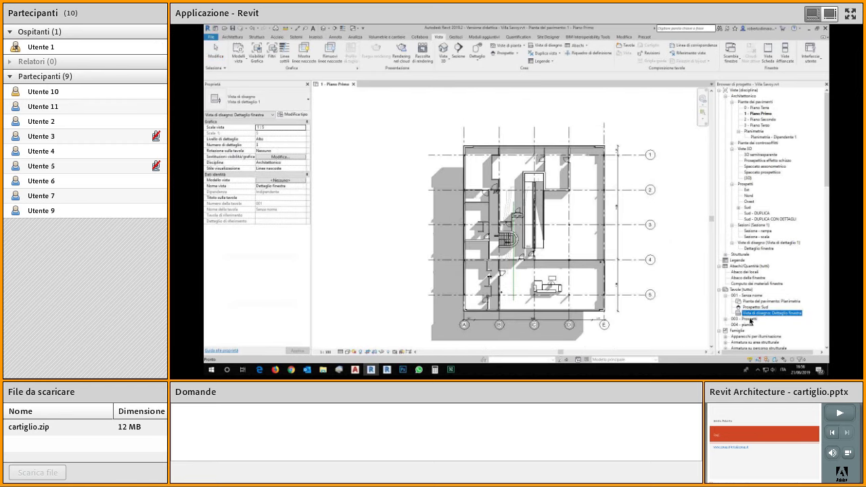
double_click(750, 320)
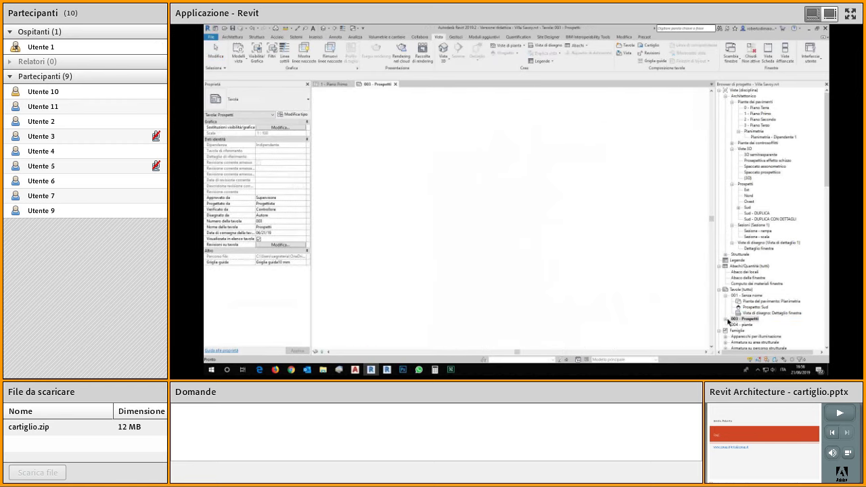
Step: Move the Sezione - rampa viewport slightly upward and zoom out to the whole sheet
scroll(576, 270, up, 4)
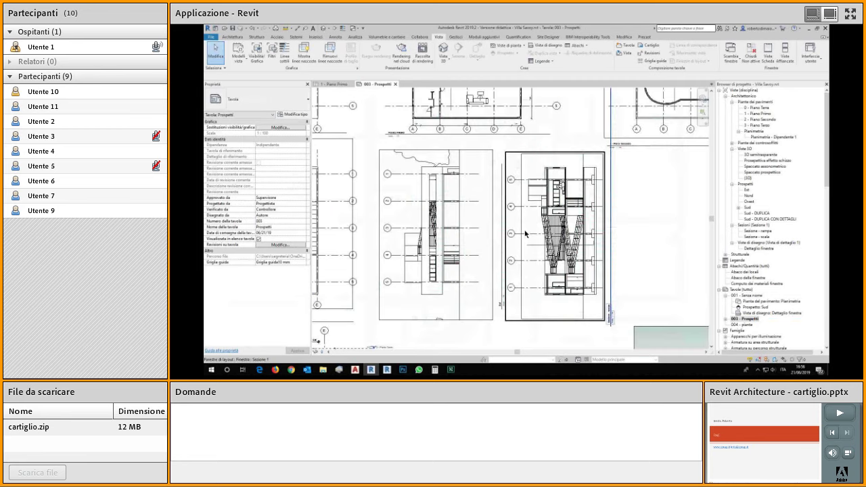
click(547, 220)
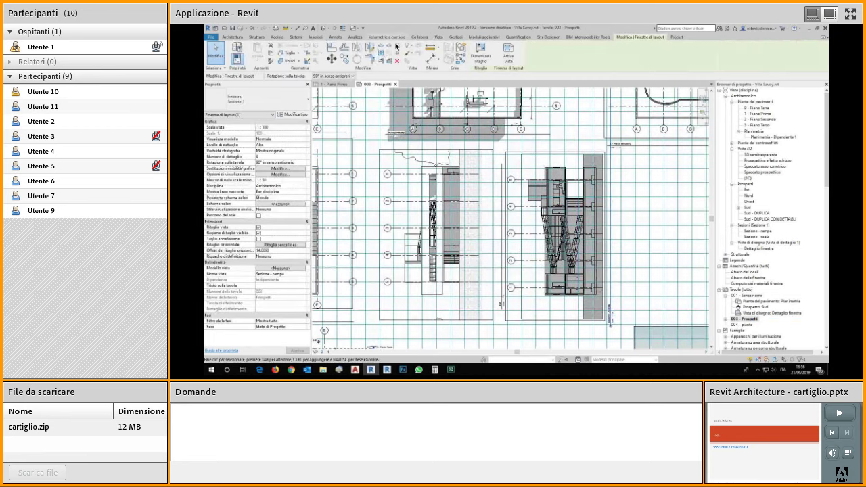
click(341, 60)
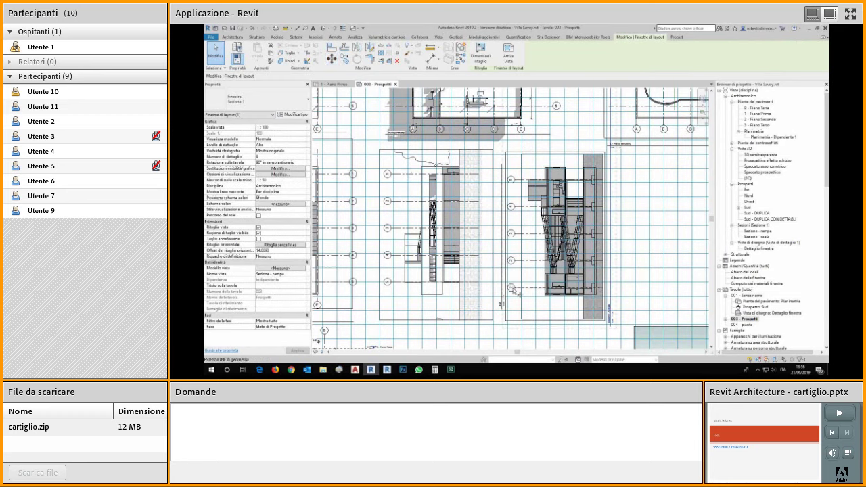
drag(521, 291, 522, 285)
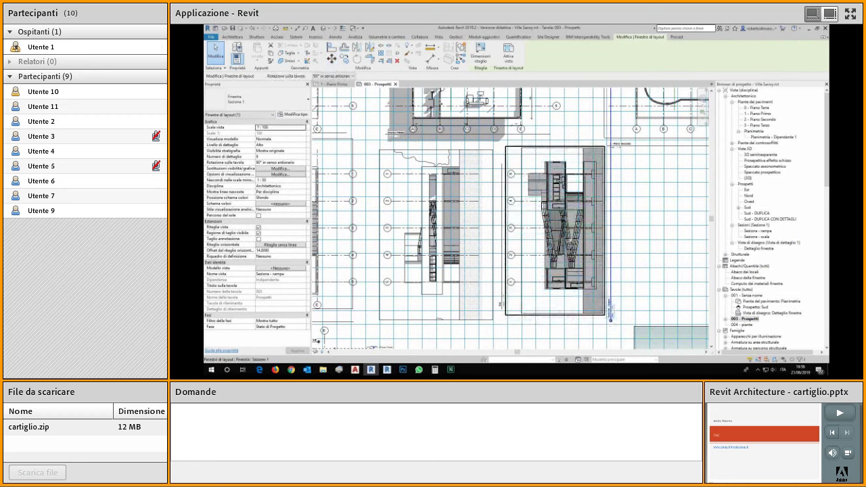
click(626, 220)
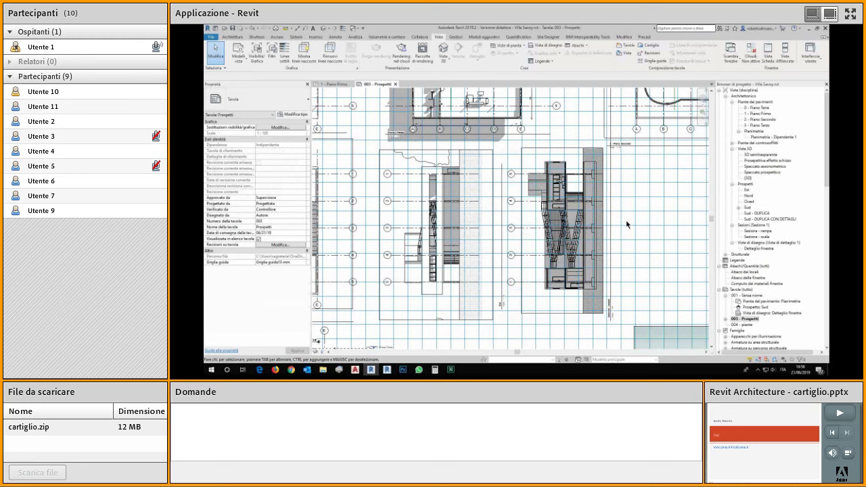
scroll(628, 202, down, 5)
middle_drag(628, 202, 575, 218)
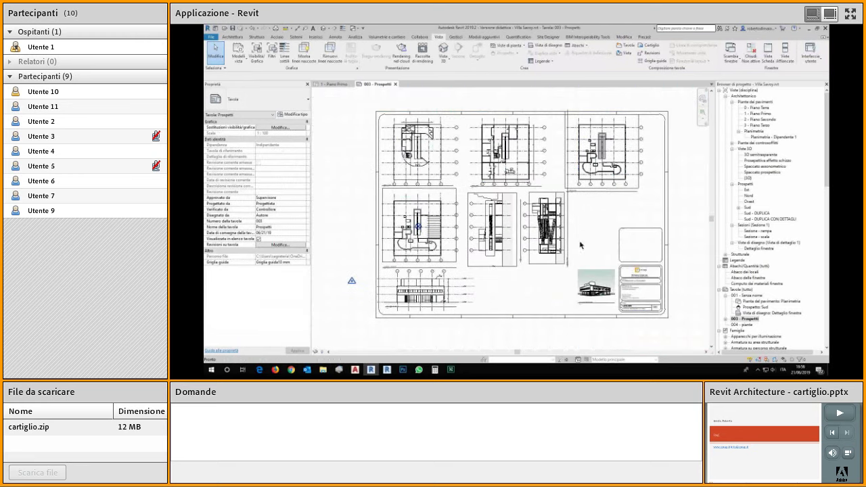
click(582, 131)
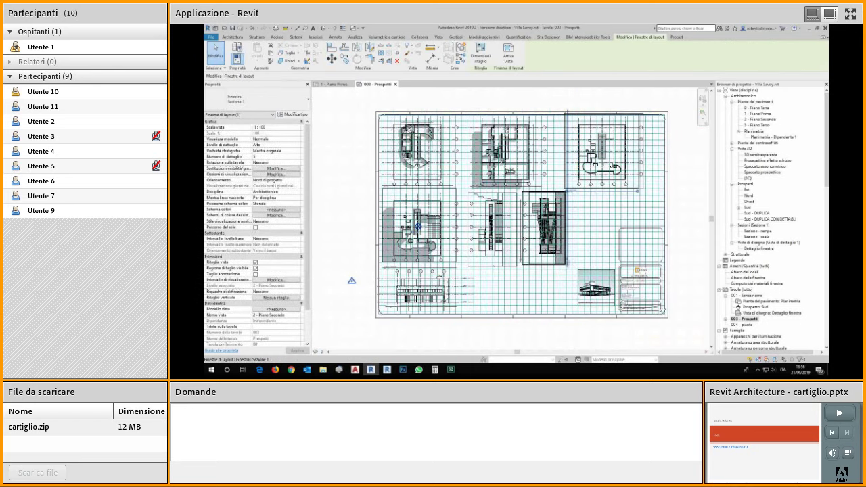
click(569, 245)
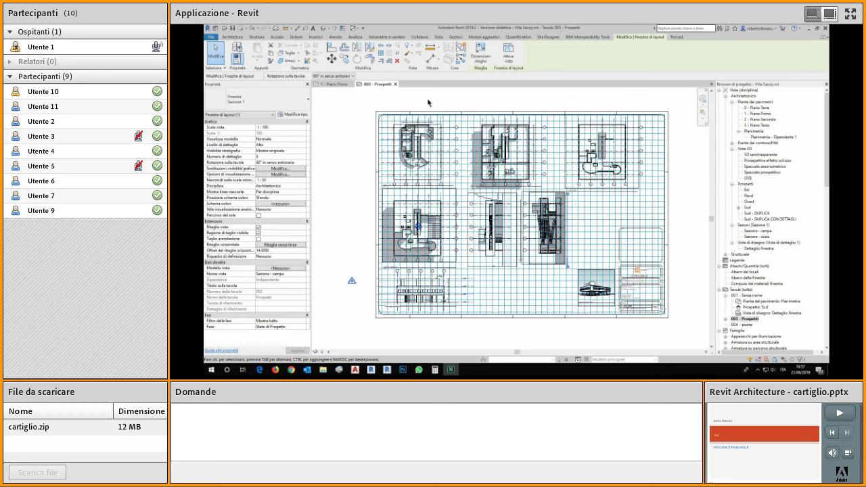
click(455, 37)
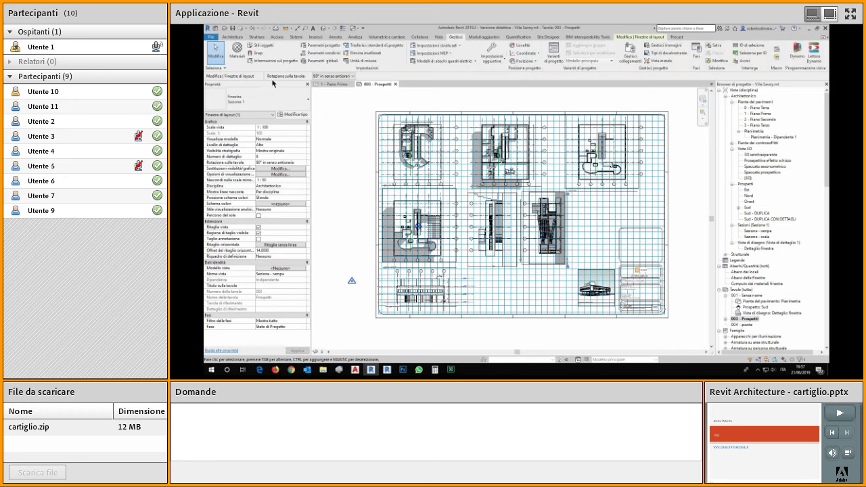
click(264, 45)
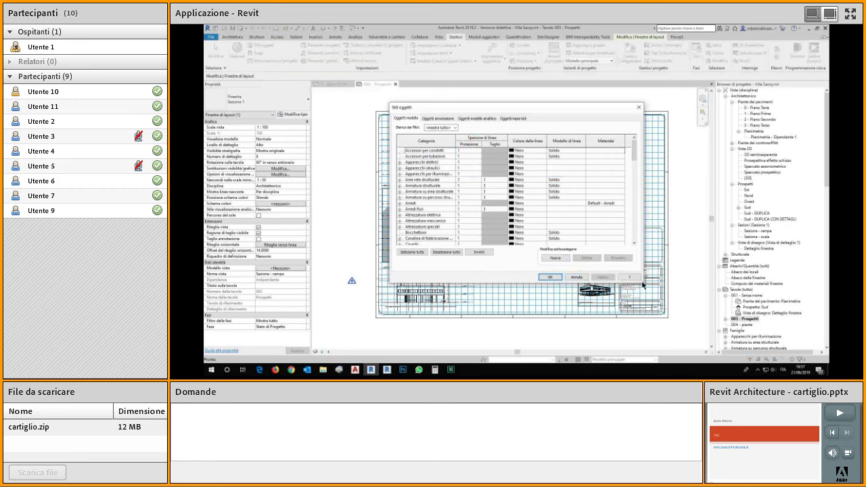
drag(643, 283, 660, 305)
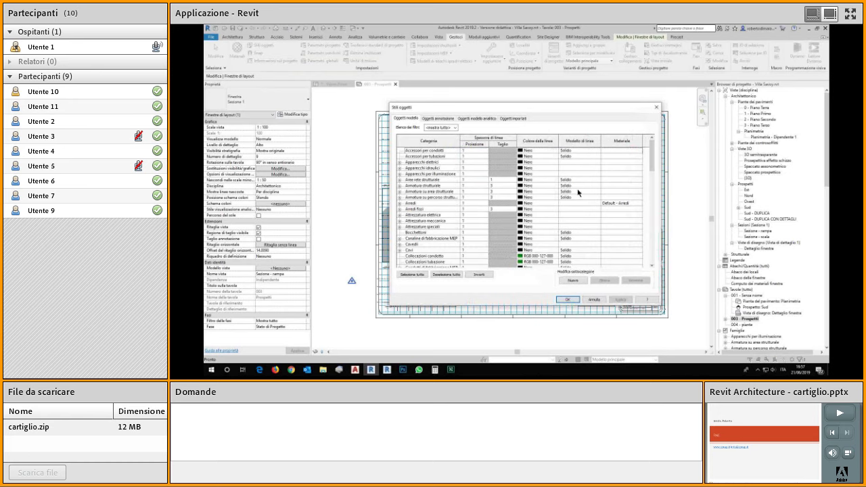
click(434, 120)
click(514, 118)
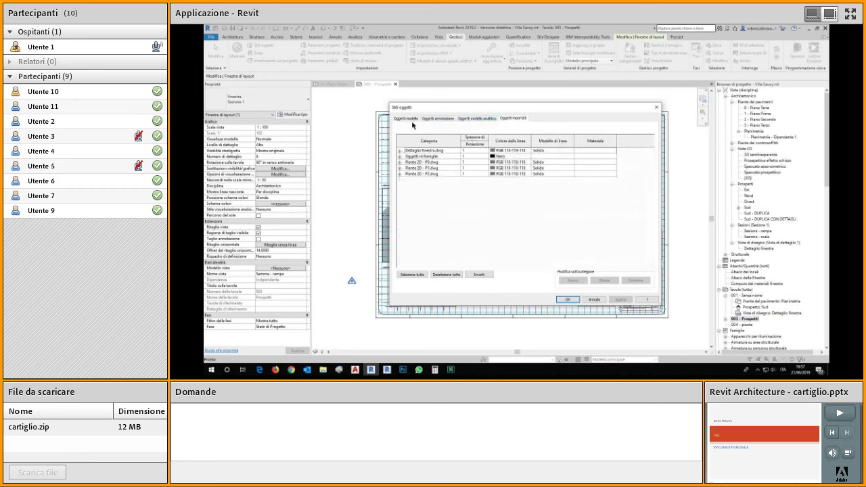
click(411, 121)
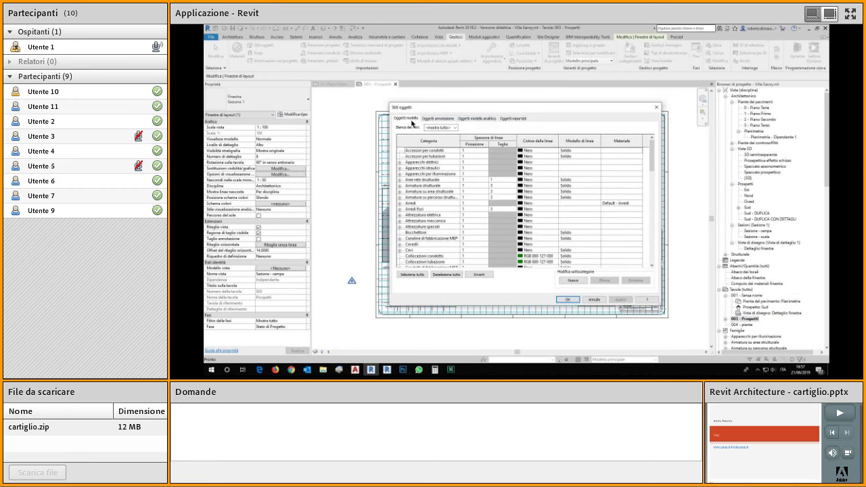
click(478, 146)
click(505, 146)
click(485, 151)
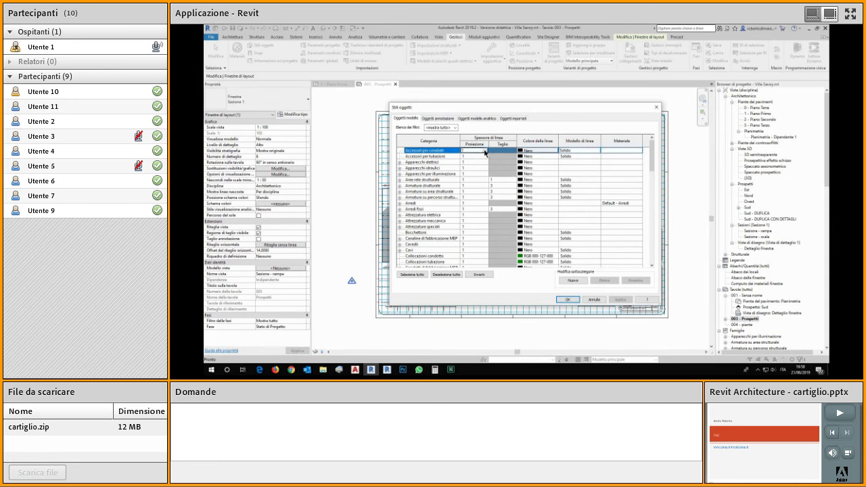
click(485, 153)
mouse_move(484, 153)
mouse_down()
mouse_move(486, 187)
mouse_move(485, 161)
mouse_up()
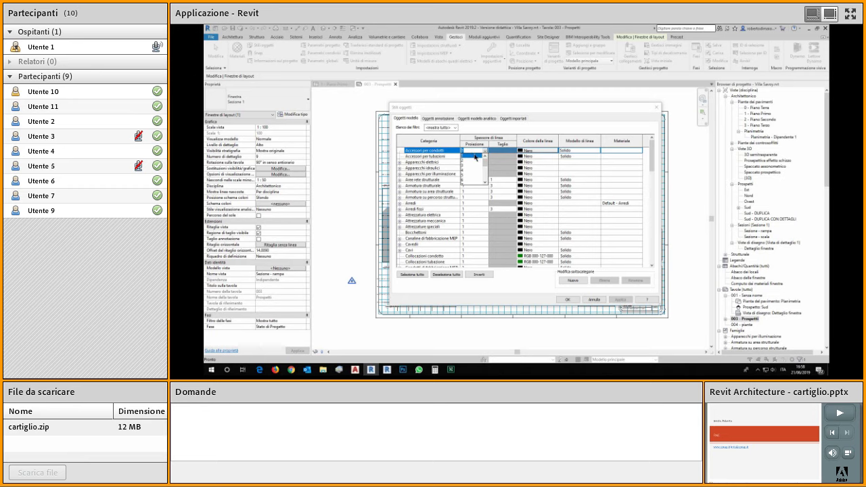
click(493, 133)
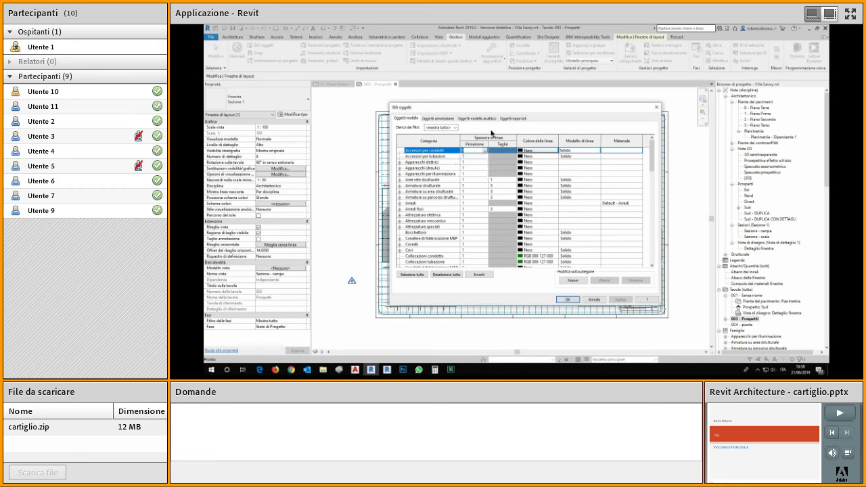
click(440, 118)
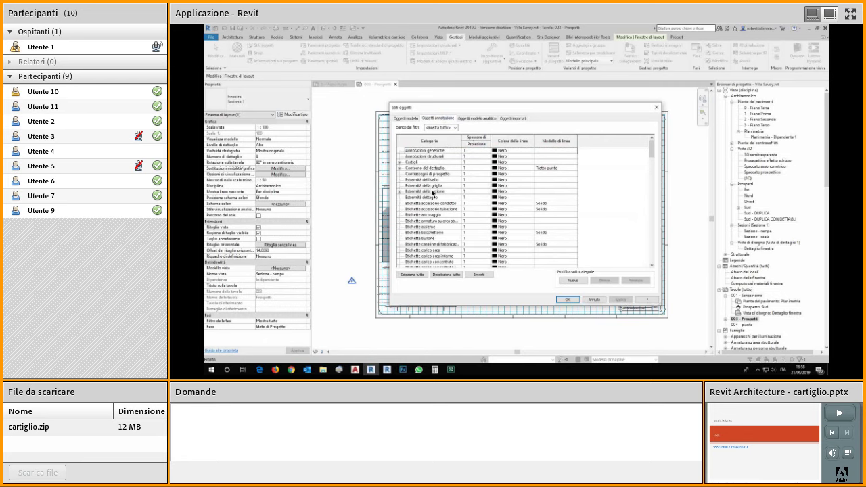
click(400, 164)
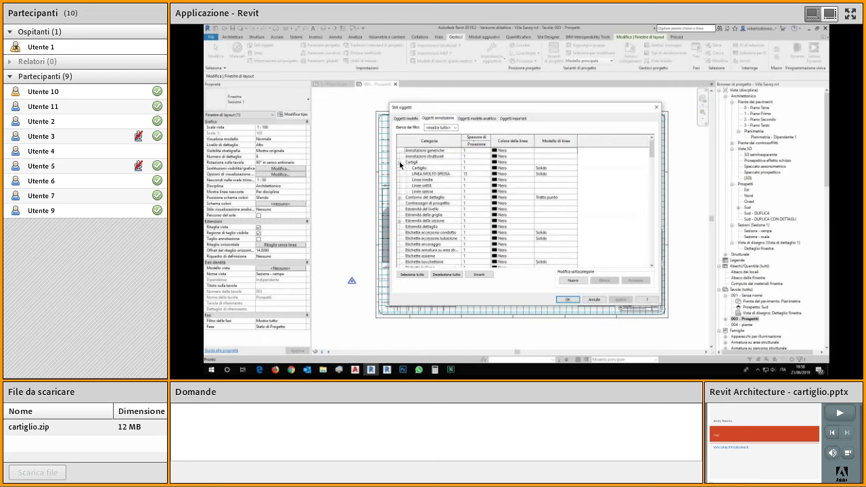
click(421, 174)
click(421, 185)
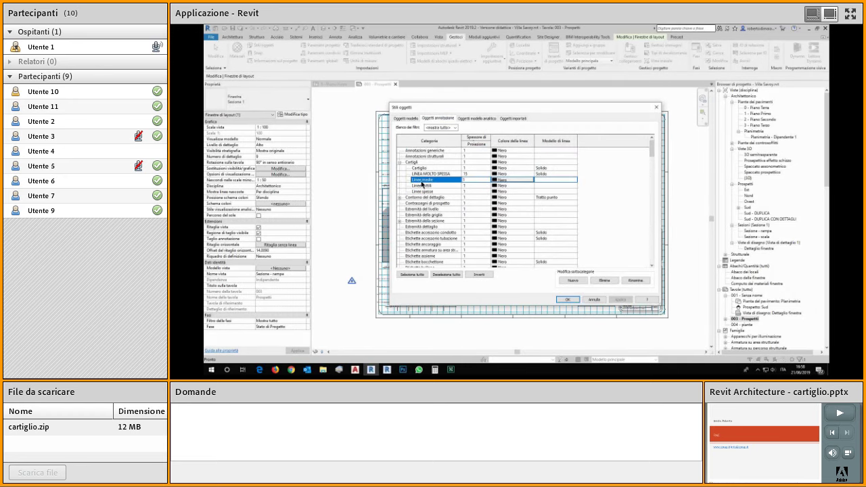
shift+click(421, 192)
click(423, 180)
shift+click(423, 185)
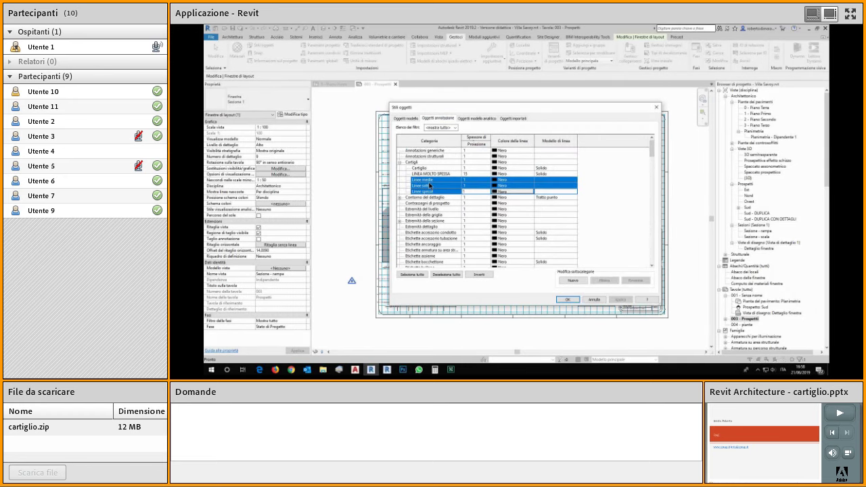
click(431, 175)
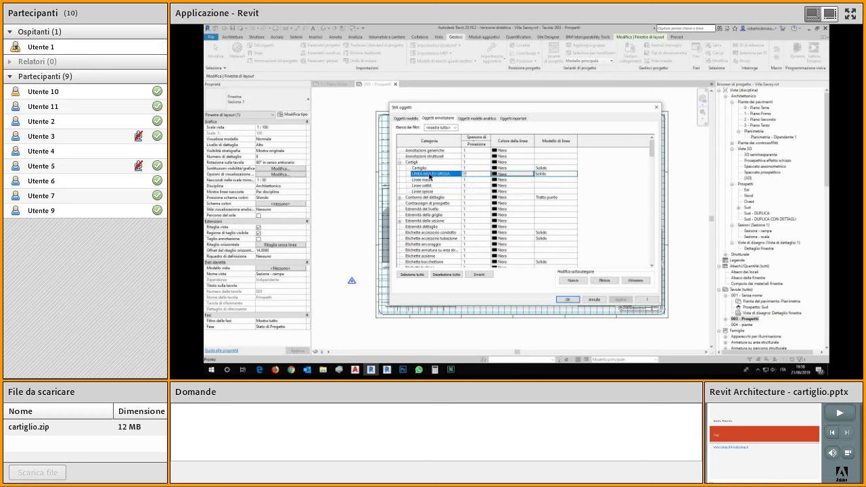
click(427, 169)
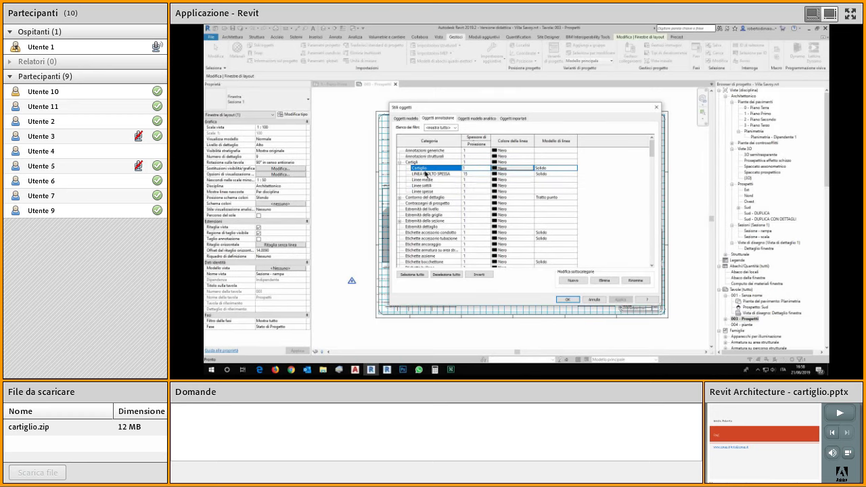
shift+click(429, 174)
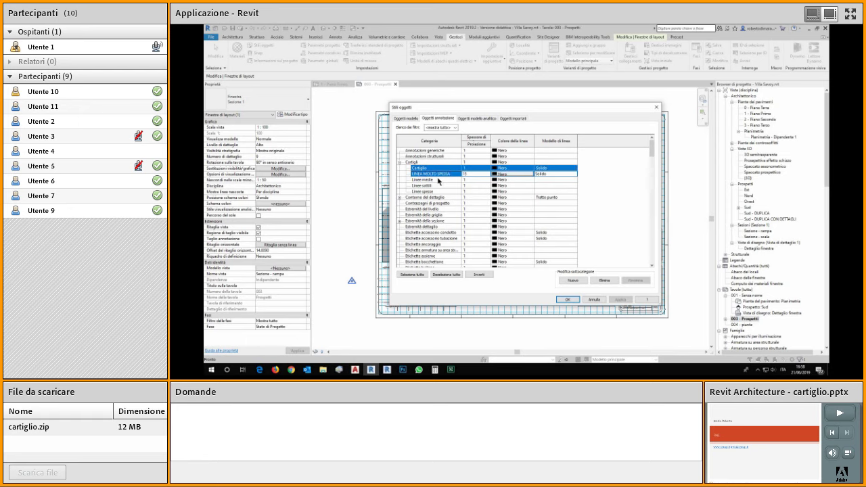
click(478, 146)
click(479, 149)
click(598, 300)
click(660, 241)
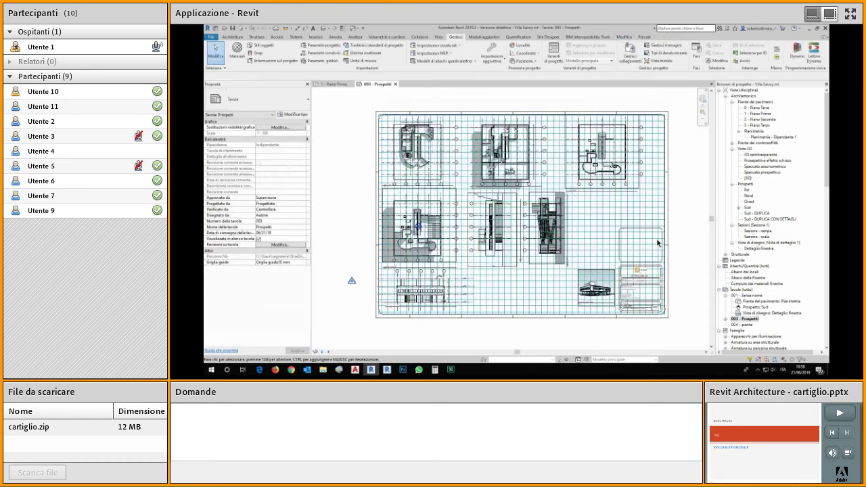
Step: Set the sheet's guide grid to <Nessuno> and open the Spessori di linea settings
click(302, 265)
click(271, 269)
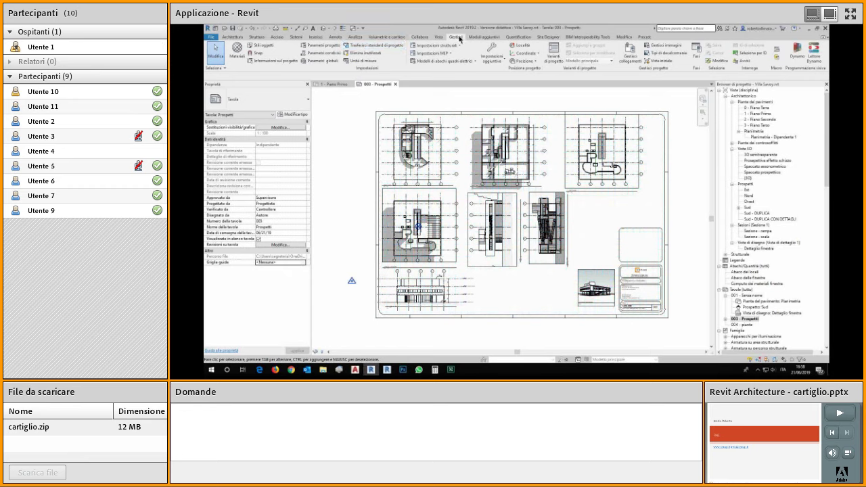
click(492, 55)
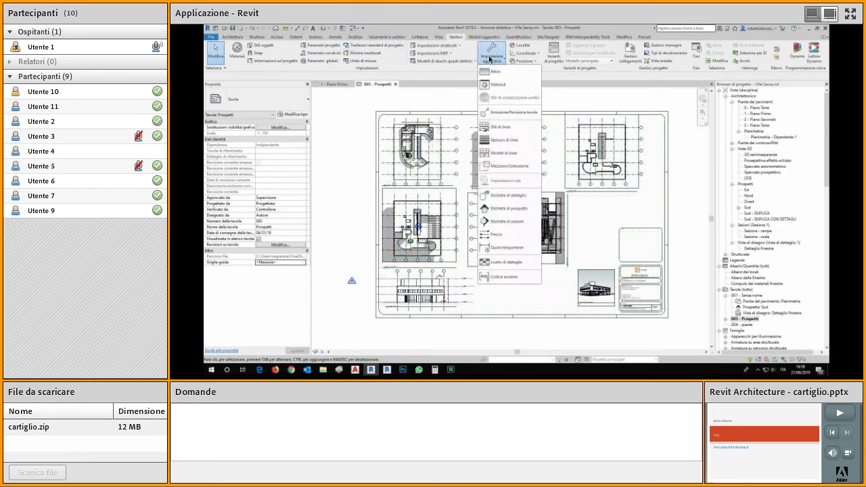
click(529, 140)
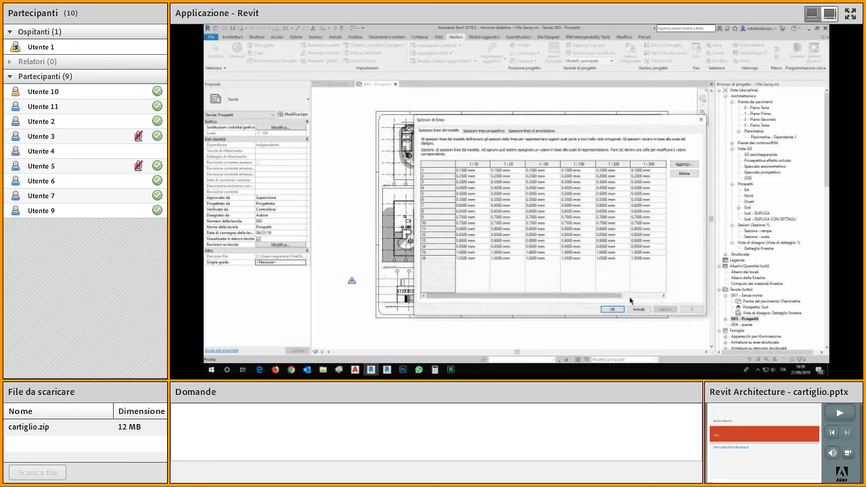
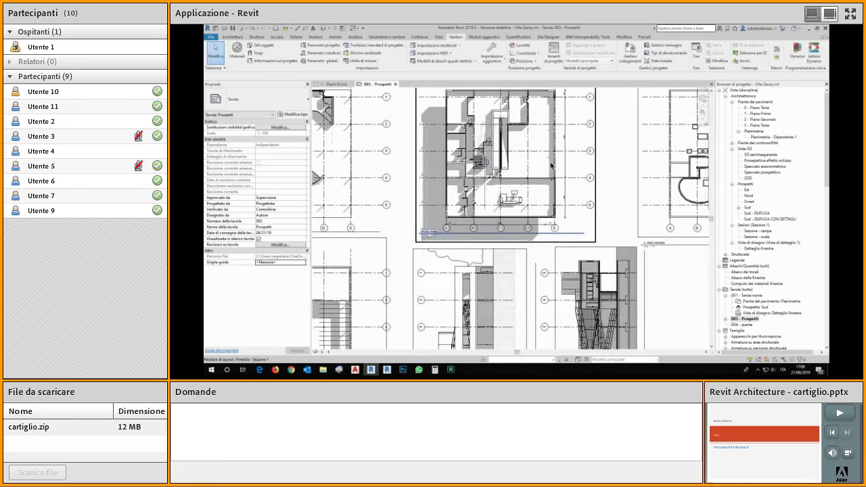
Step: Activate the Piano Primo viewport and select, then deselect, the wall at the grid E corner
scroll(541, 184, up, 2)
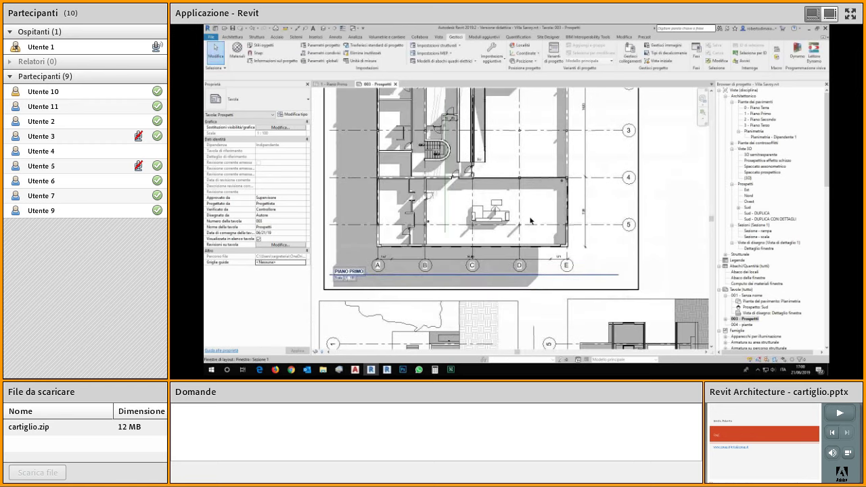
double_click(569, 210)
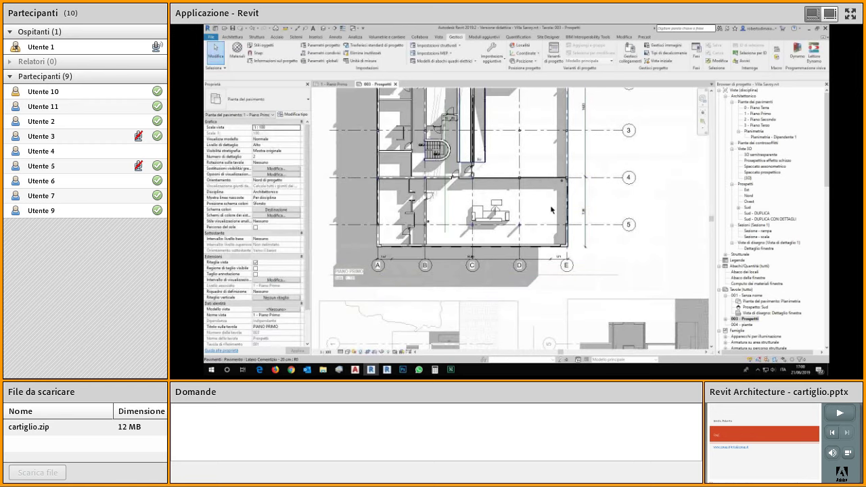
scroll(546, 246, up, 3)
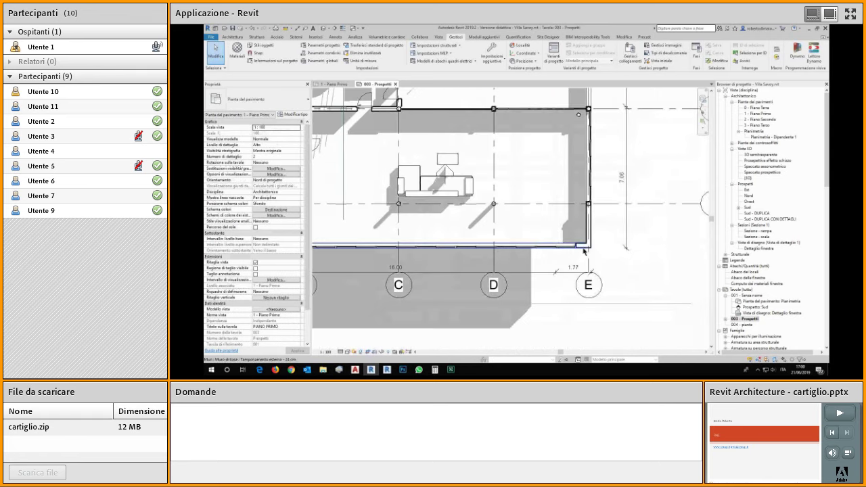
click(584, 251)
scroll(603, 254, up, 3)
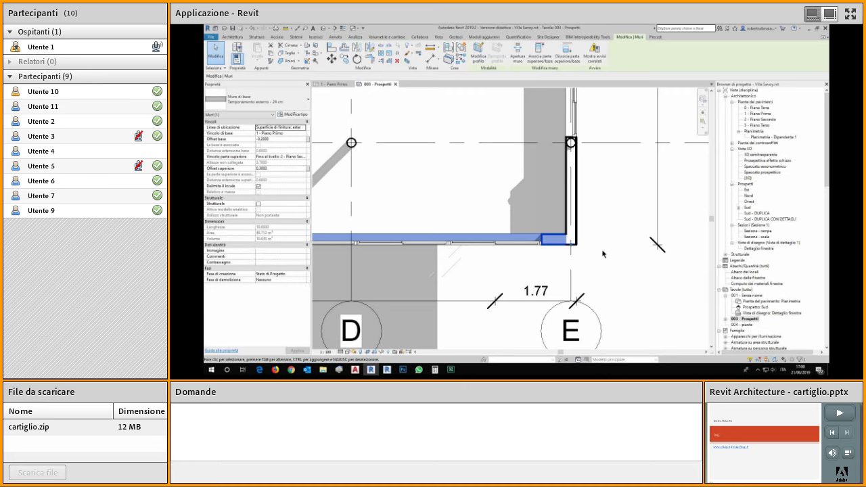
click(560, 270)
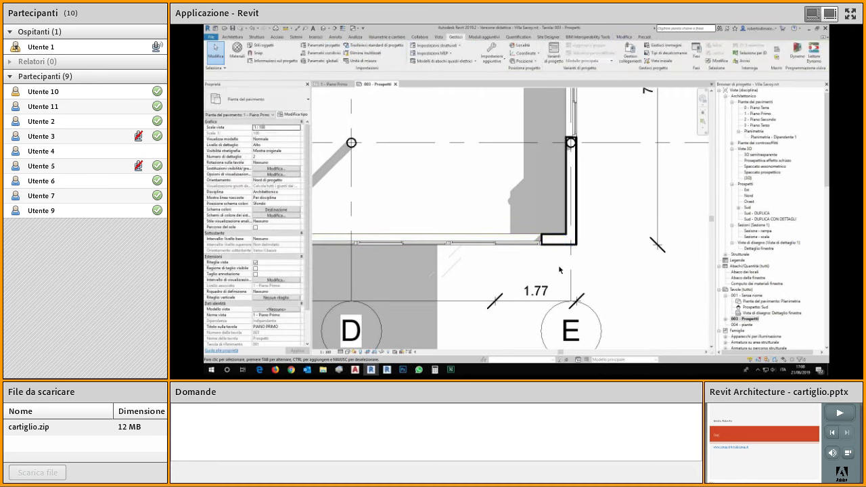
click(265, 46)
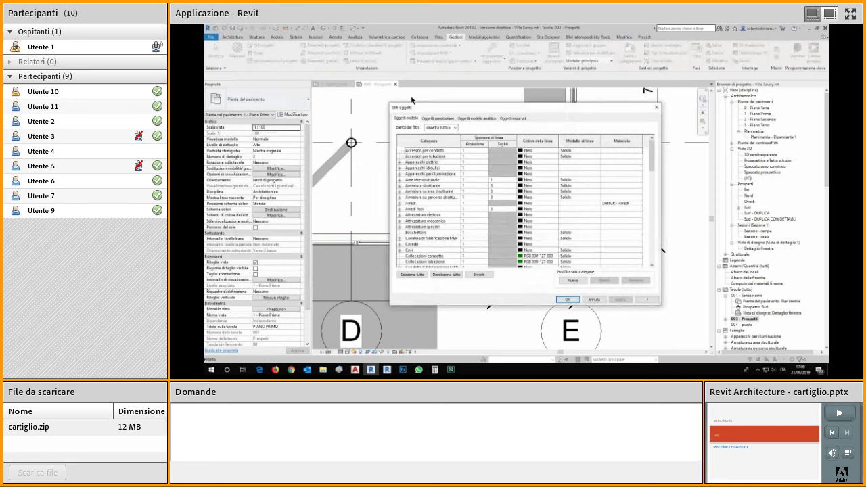
scroll(415, 222, down, 3)
scroll(414, 222, down, 6)
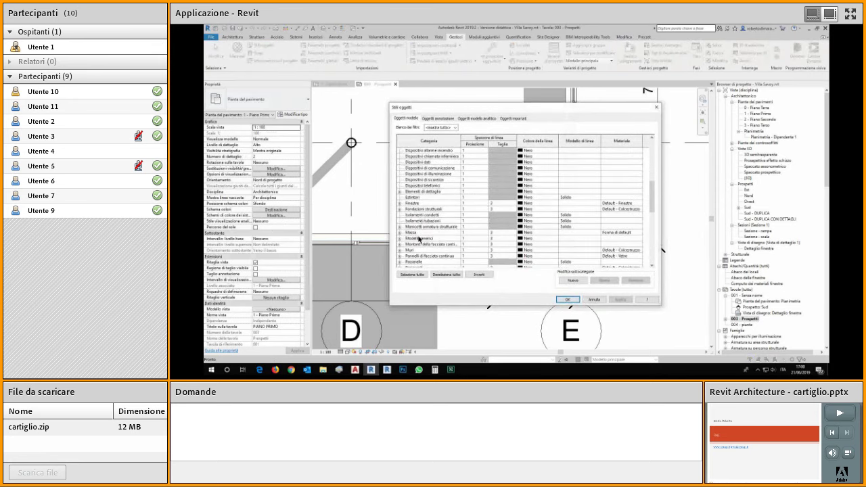
click(470, 251)
click(470, 254)
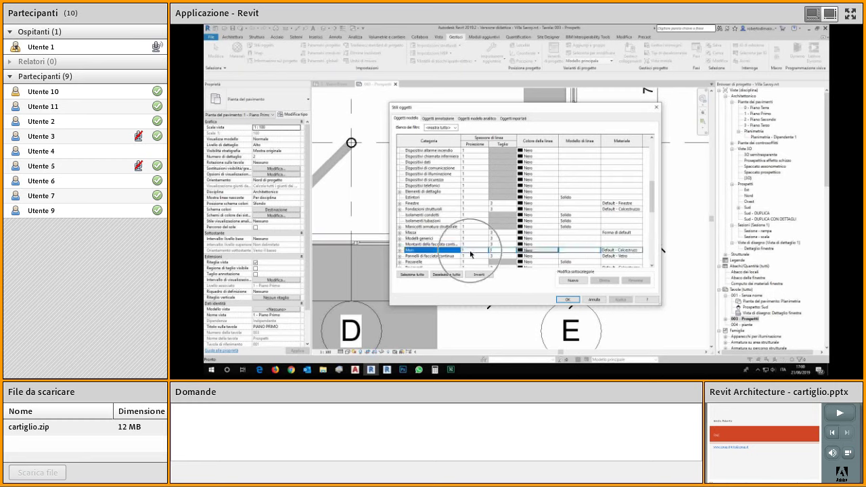
click(506, 252)
click(506, 253)
click(506, 253)
click(506, 253)
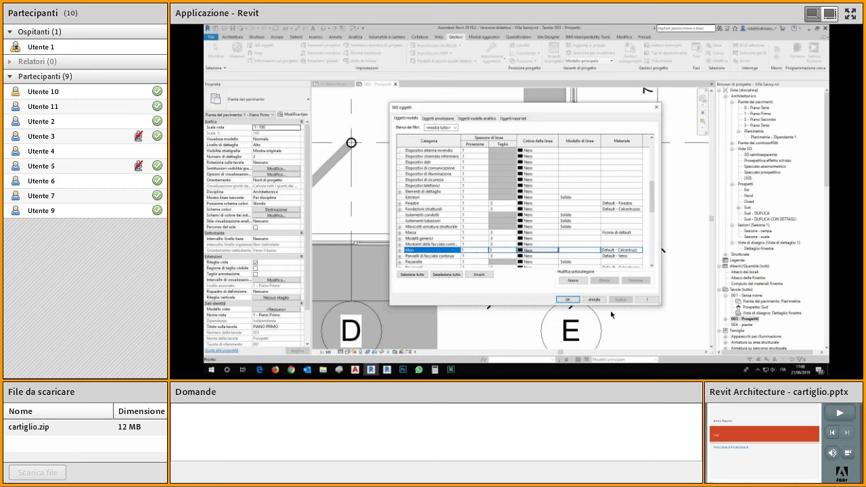
click(594, 301)
scroll(549, 254, down, 3)
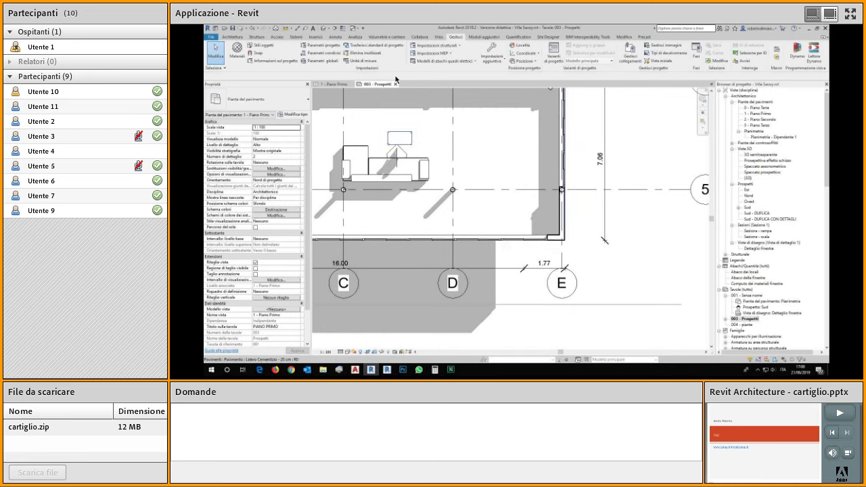
scroll(407, 222, down, 2)
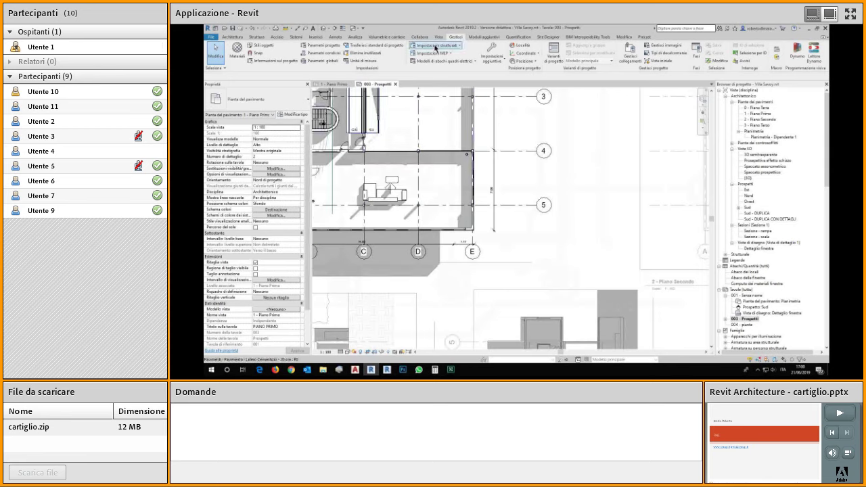
click(496, 64)
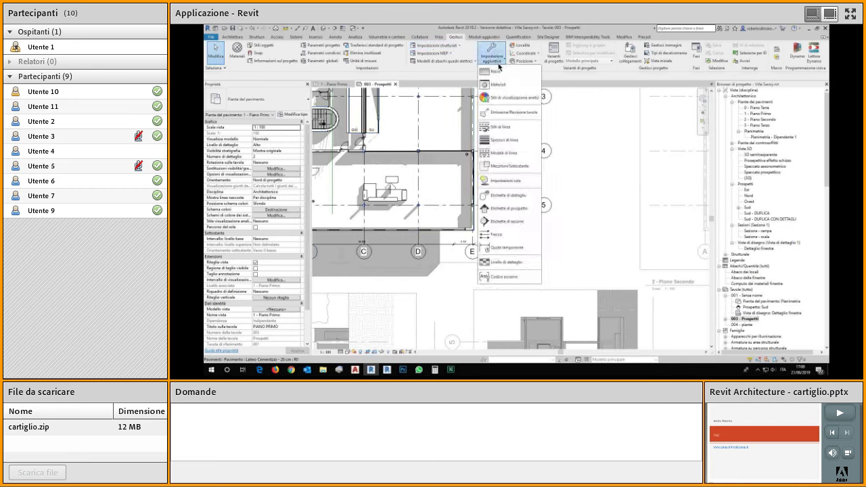
click(510, 139)
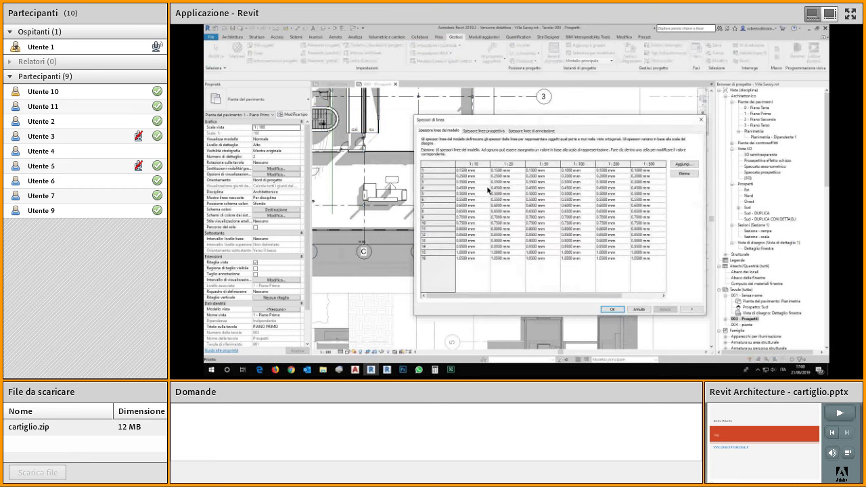
click(589, 165)
click(571, 182)
Step: Close the line weights table, deactivate the Piano Primo viewport and show the whole sheet
click(614, 310)
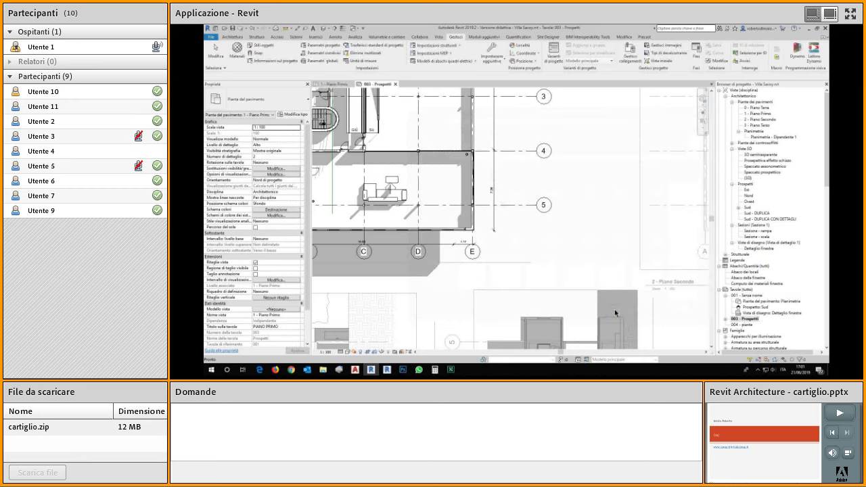
double_click(559, 264)
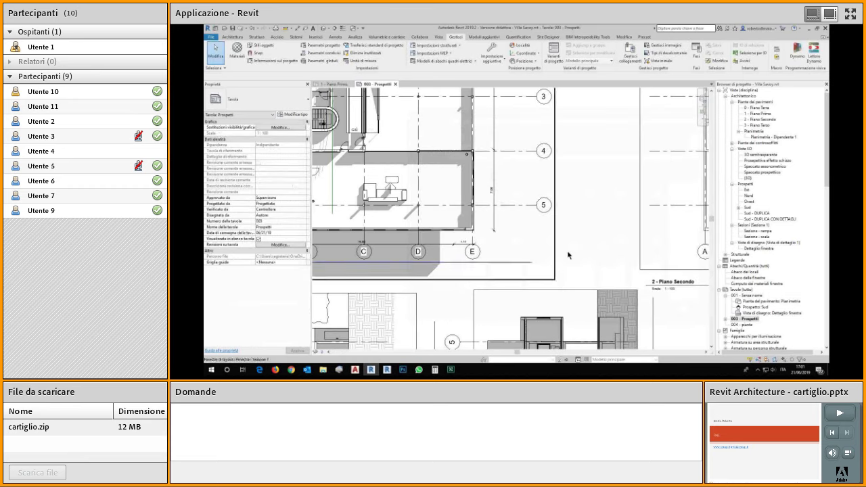
scroll(582, 251, down, 4)
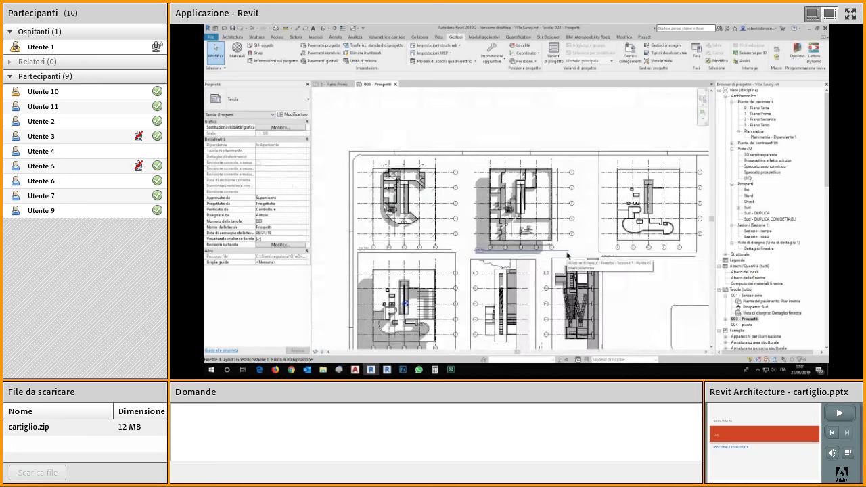
scroll(566, 252, down, 2)
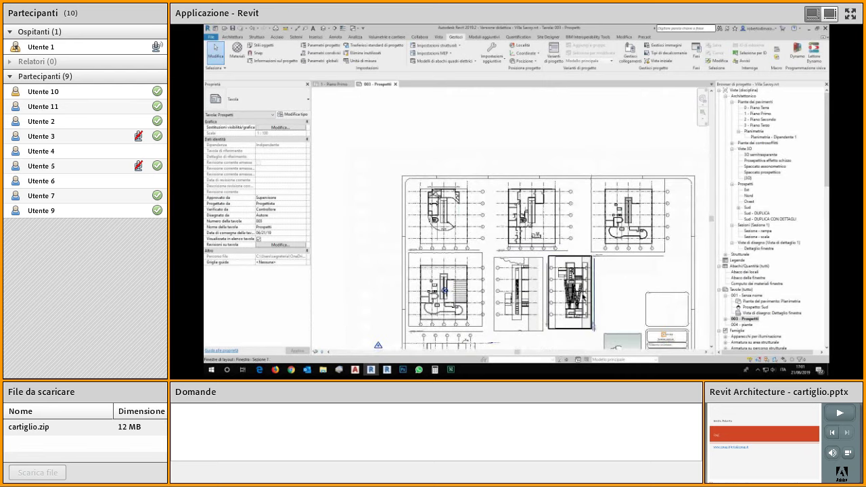
middle_drag(701, 256, 672, 229)
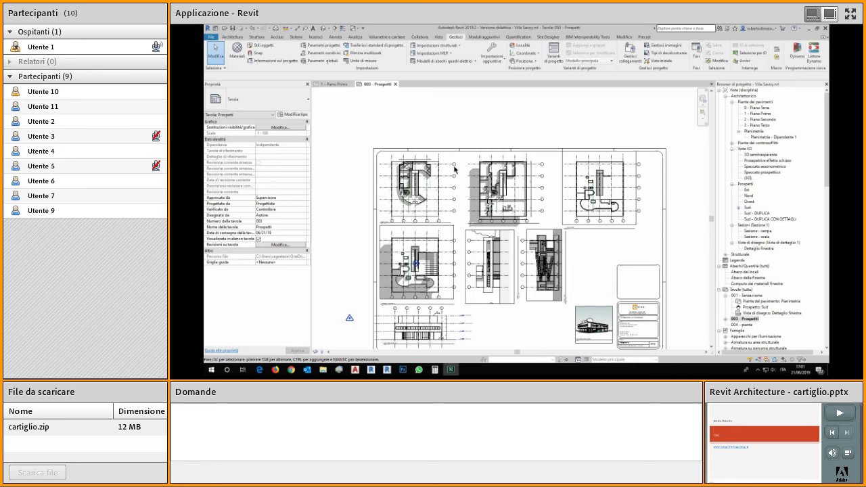
Step: Set the printer to PDF24 PDF with output file Villa Savoy.pdf on the Desktop
click(277, 28)
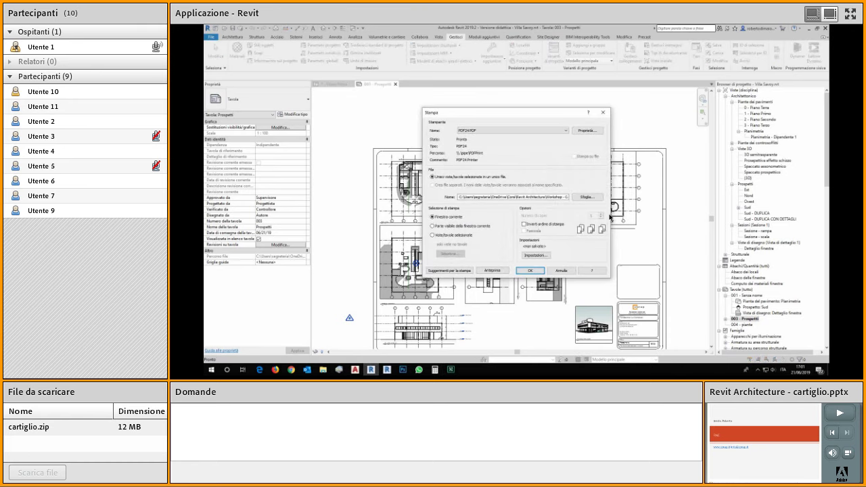
key(ctrl)
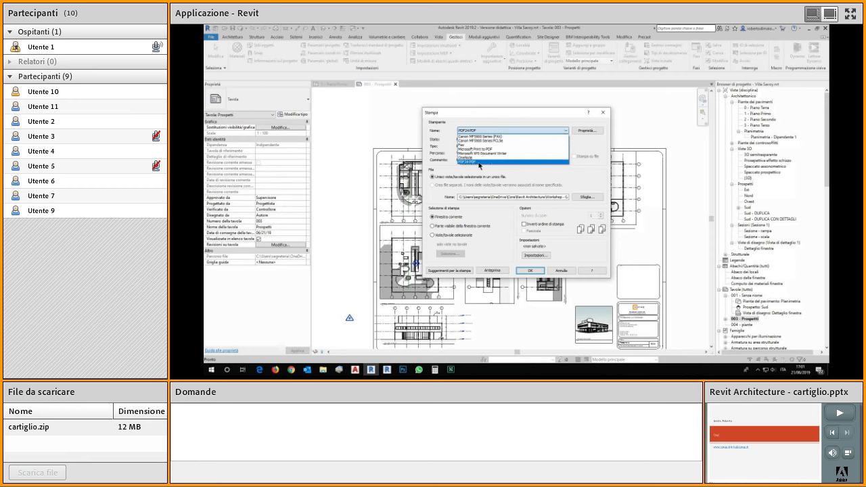
click(480, 163)
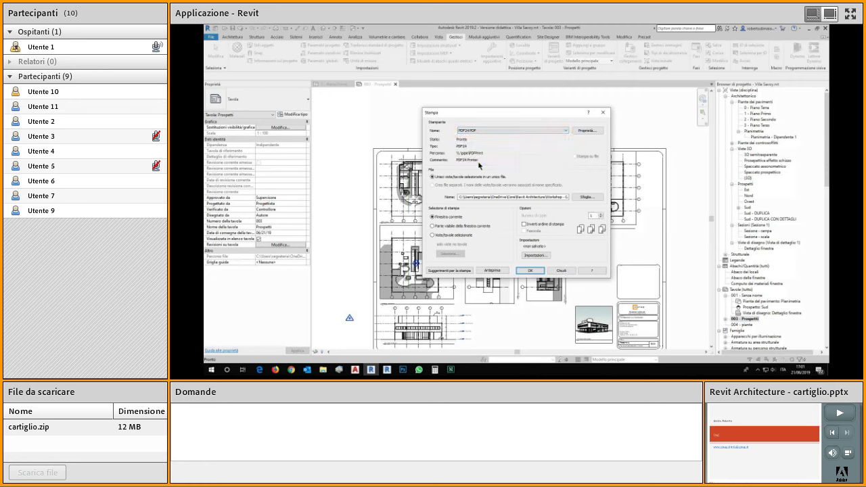
click(553, 131)
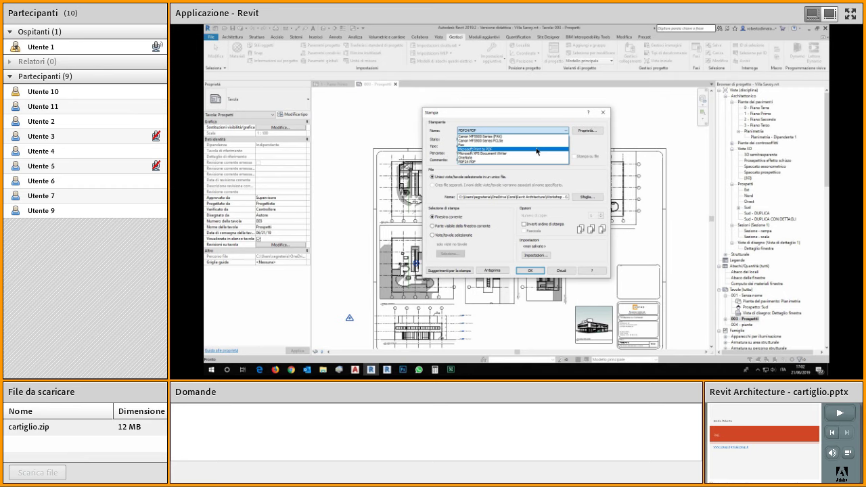
click(515, 163)
click(585, 197)
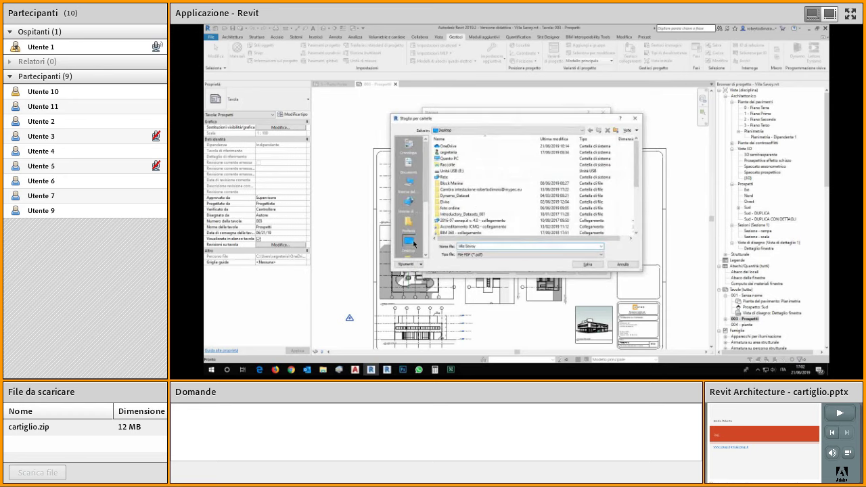
click(586, 264)
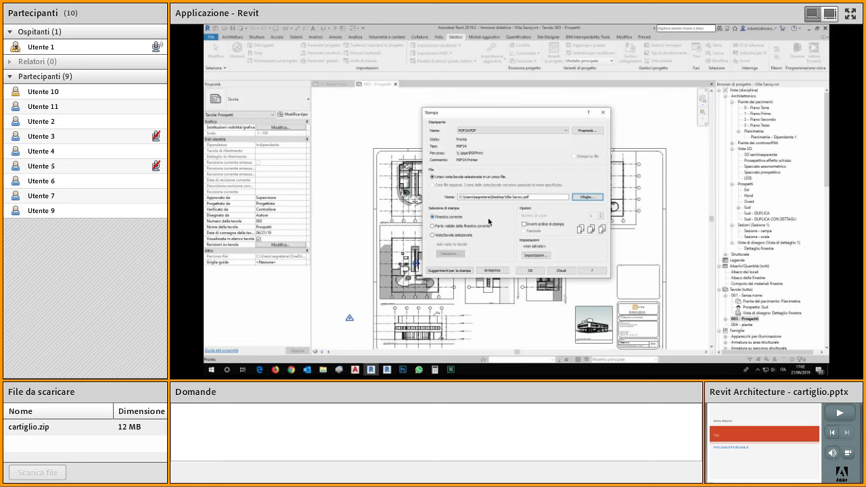
key(ctrl)
key(ctrl)
key(ctrl)
Step: Move the print dialog aside, choose selected views/sheets and filter the Selezione list to views
drag(507, 116, 661, 103)
click(661, 173)
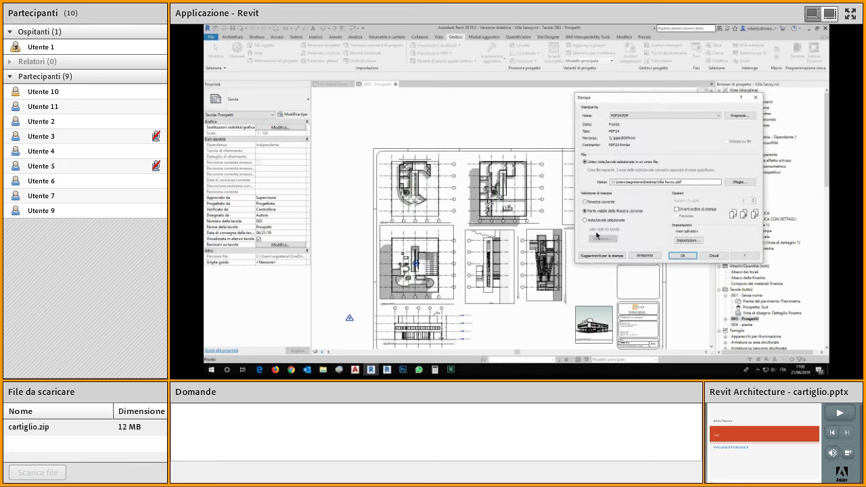
click(594, 221)
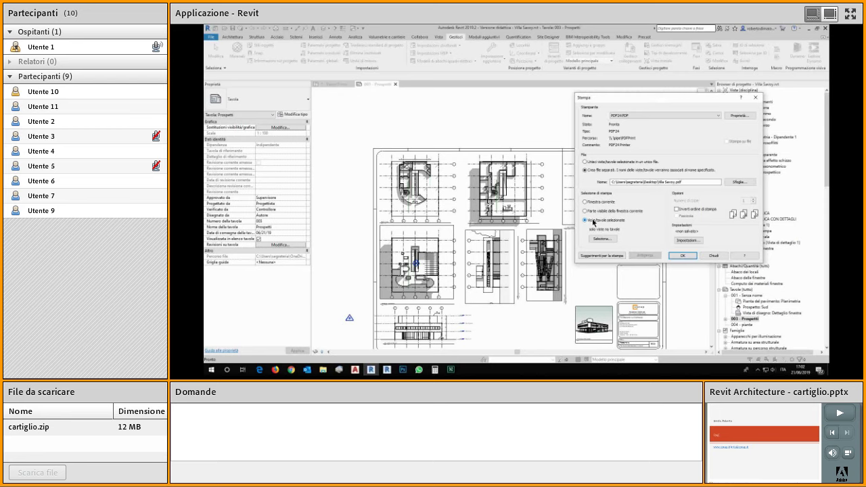
click(602, 239)
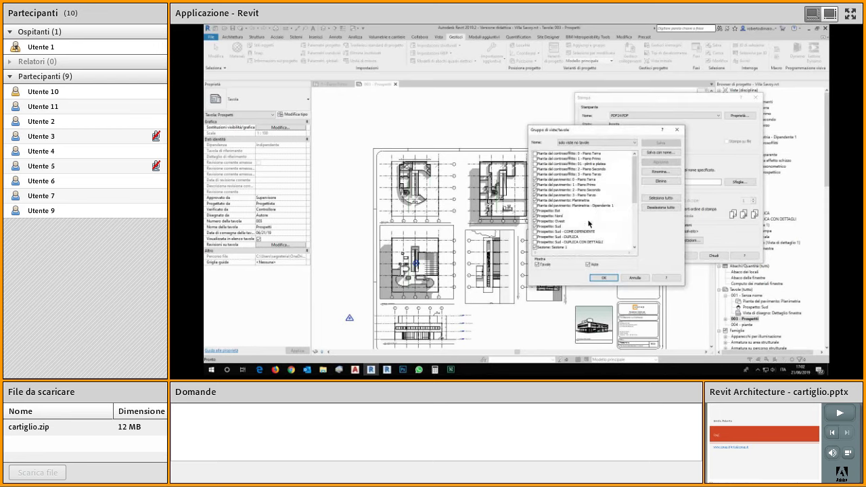
click(538, 264)
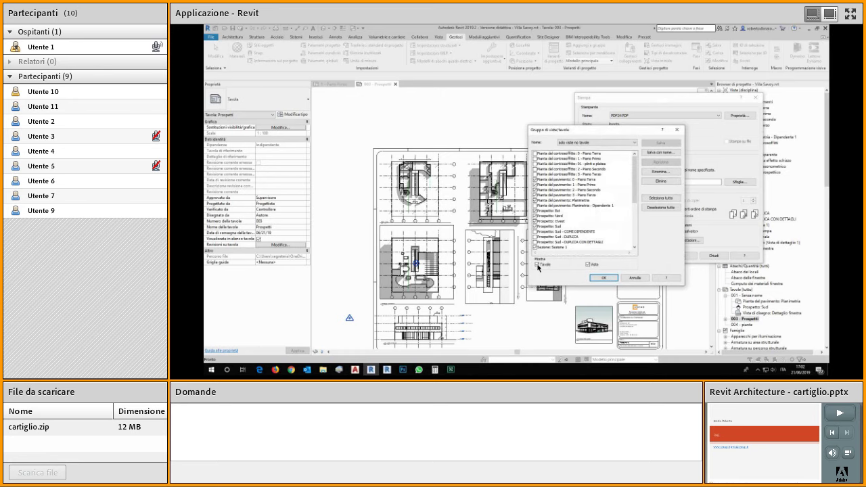
click(588, 265)
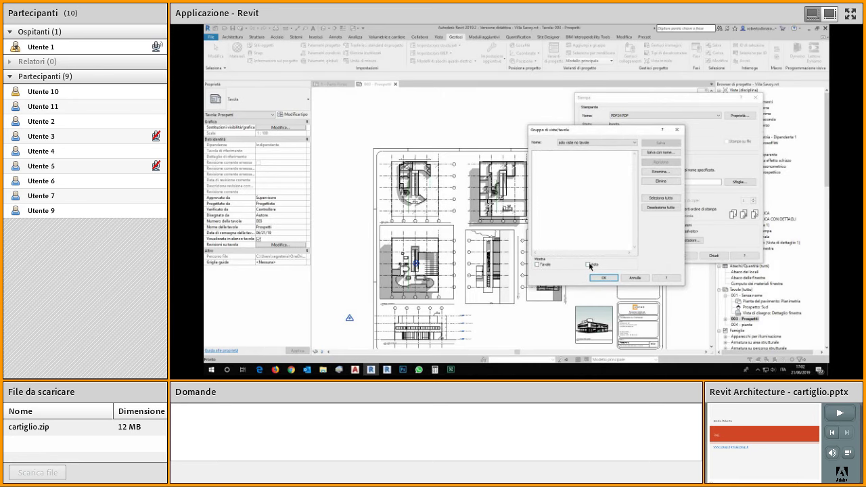
click(538, 265)
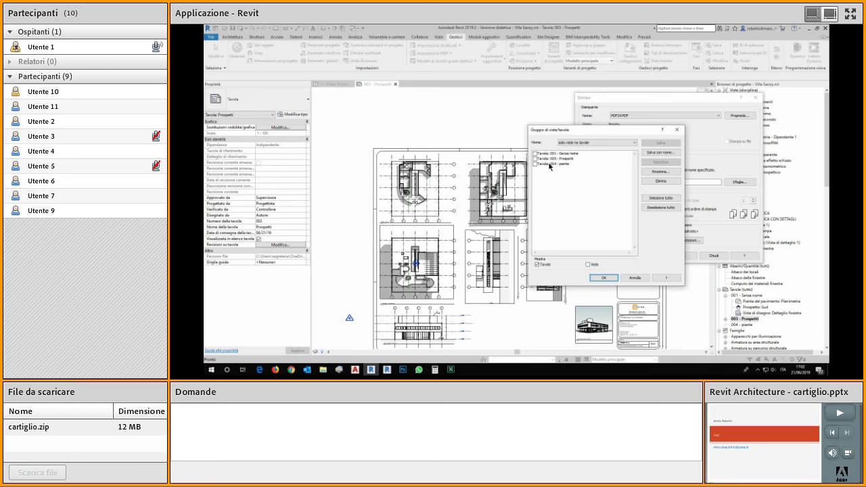
click(538, 265)
click(589, 265)
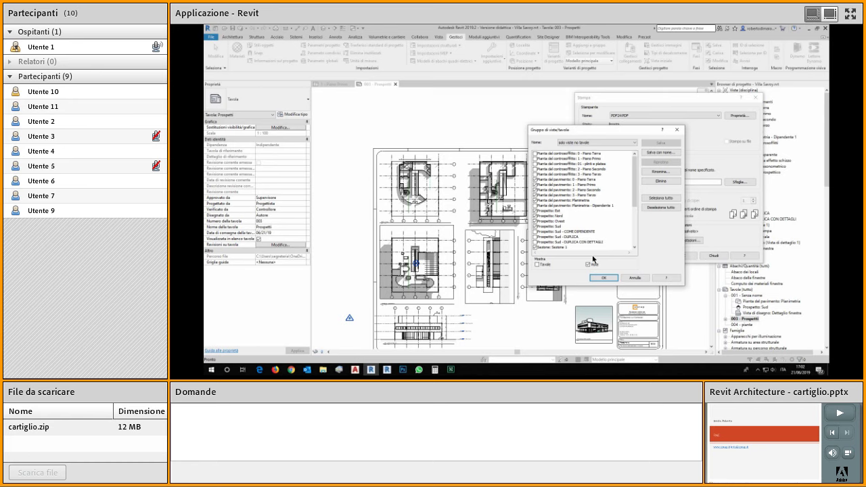
Step: Tick five ceiling plan views, cancel the selection and revert to printing the current window
click(535, 154)
click(536, 159)
click(535, 164)
click(535, 168)
click(535, 174)
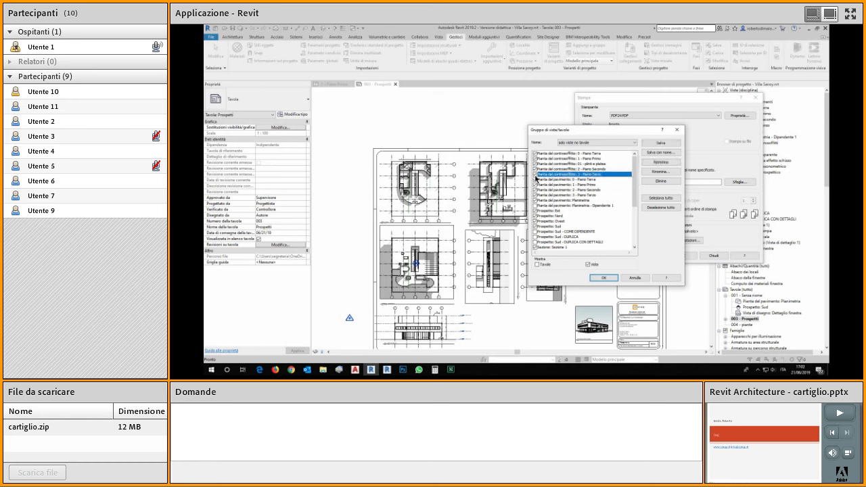
click(634, 279)
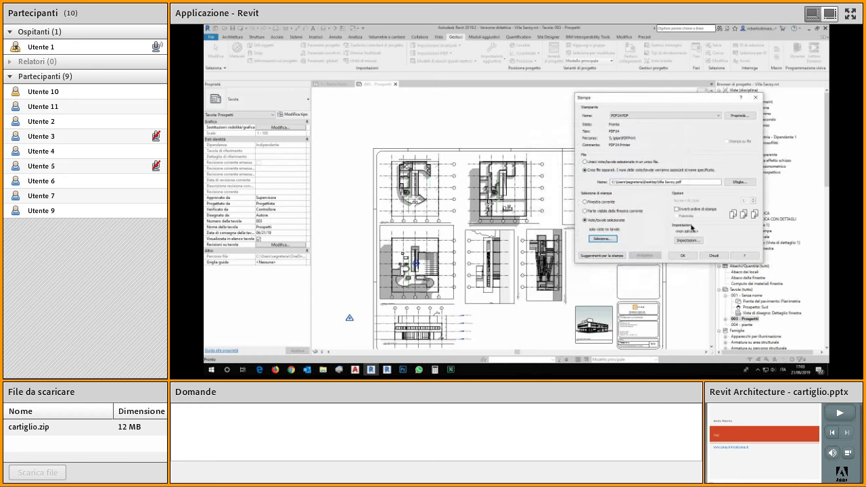
click(597, 202)
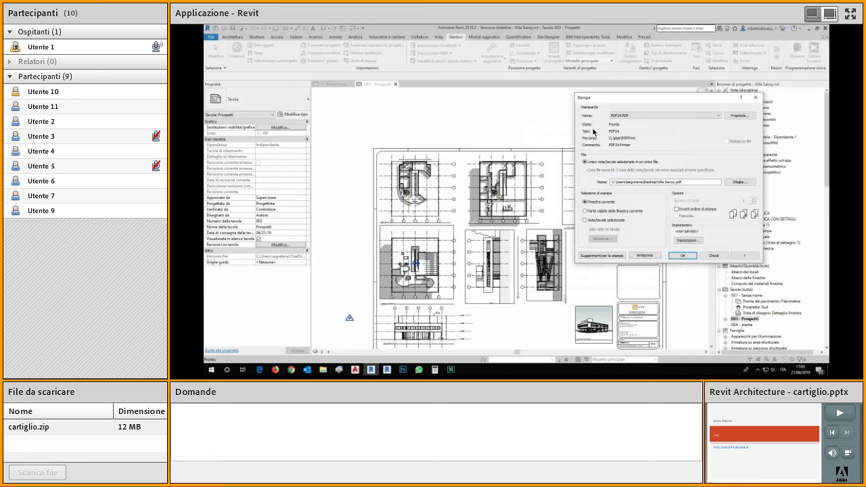
click(688, 241)
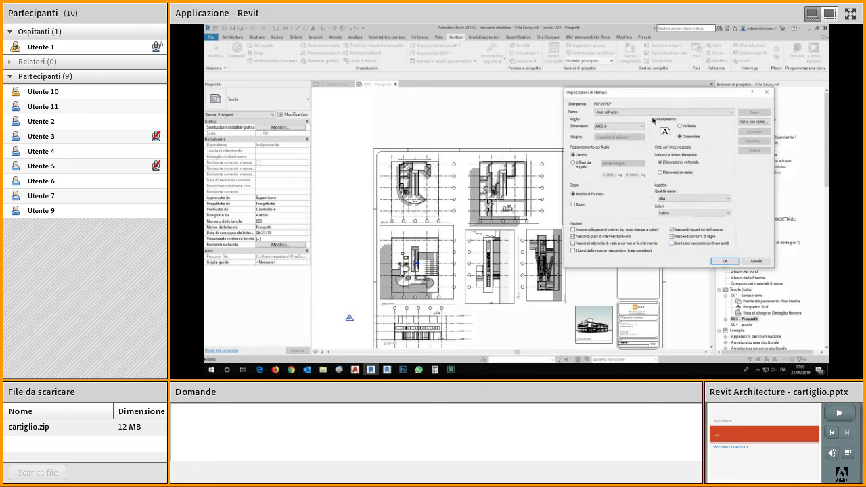
Step: Set the paper size to A0 and the zoom to 100% size
click(641, 127)
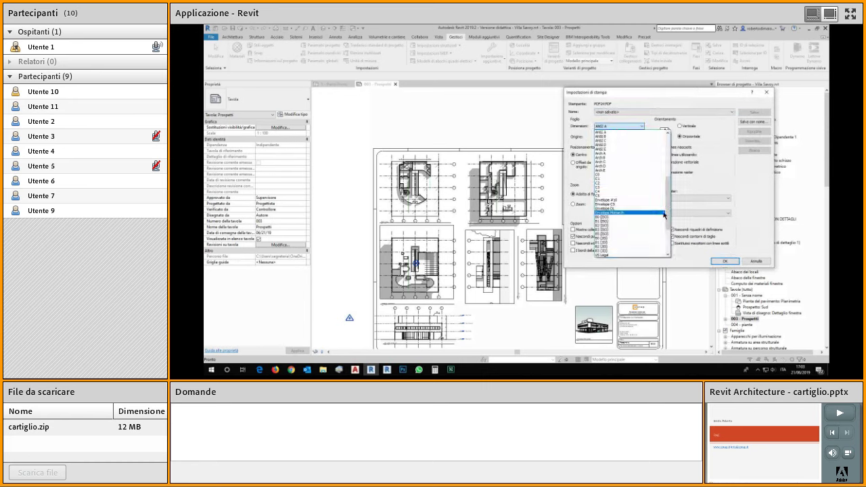
drag(669, 215, 672, 188)
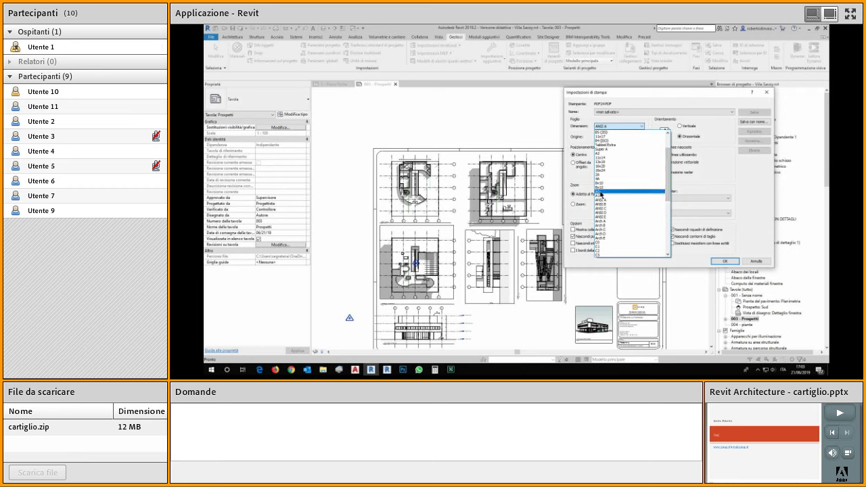
click(612, 192)
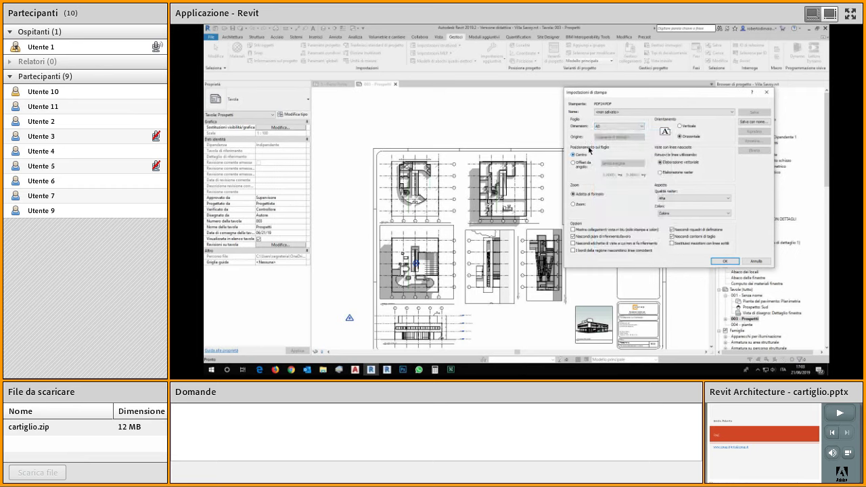
key(ctrl)
key(ctrl)
click(591, 198)
click(574, 204)
Step: Process hidden lines as raster, with Alta raster quality and Colore colour mode
click(680, 175)
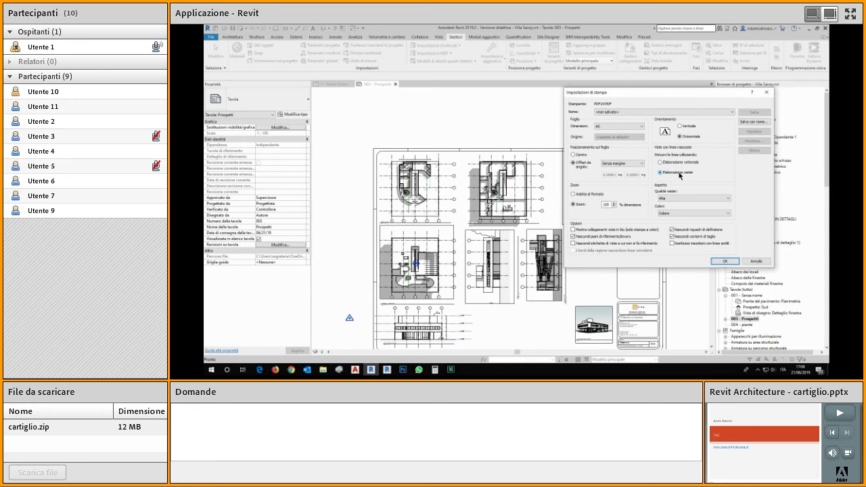
click(729, 199)
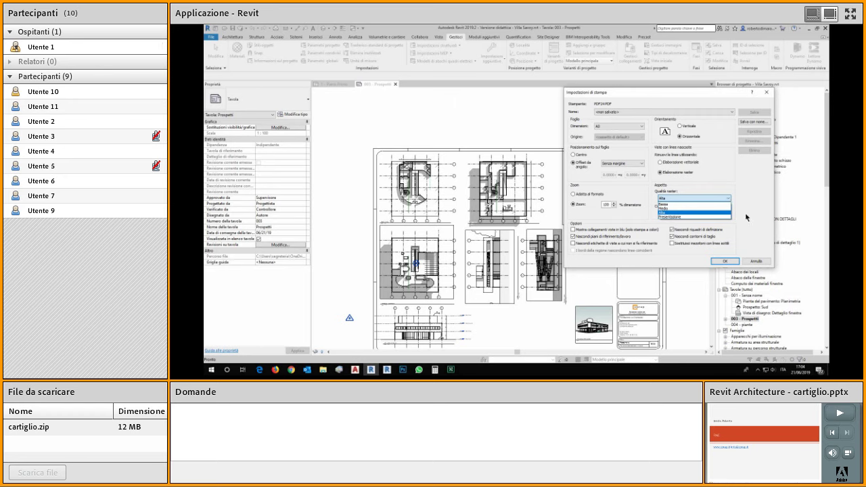
click(750, 217)
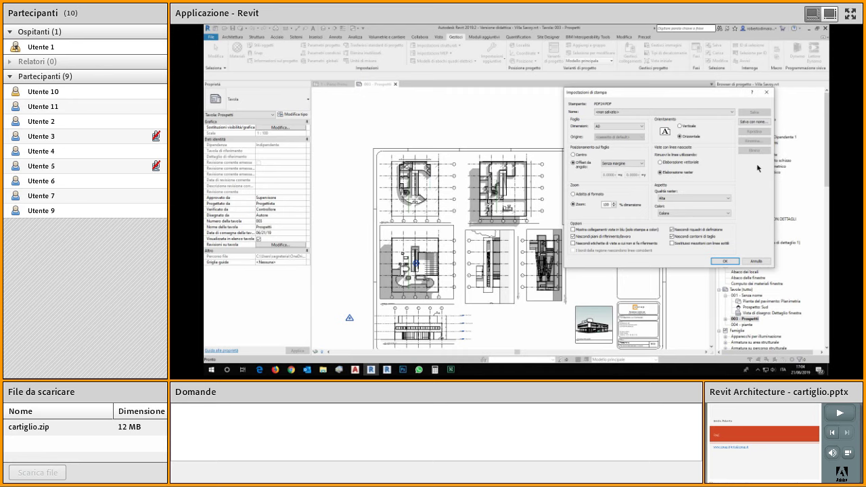
click(729, 215)
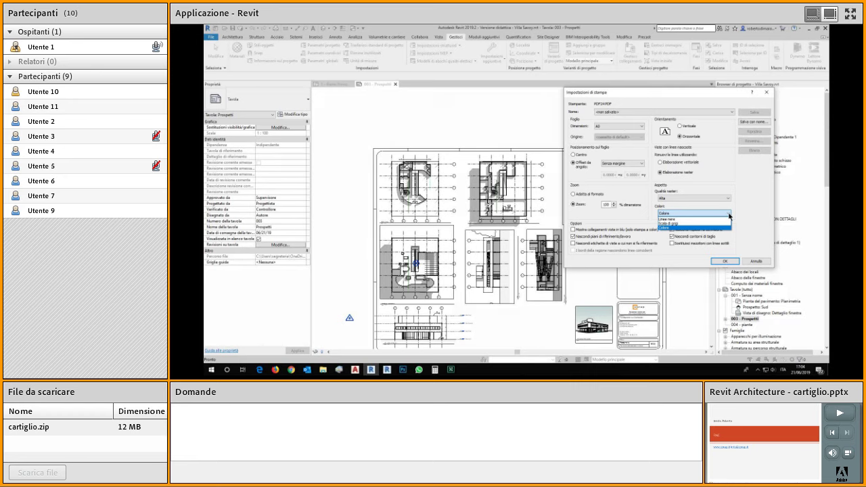
click(742, 218)
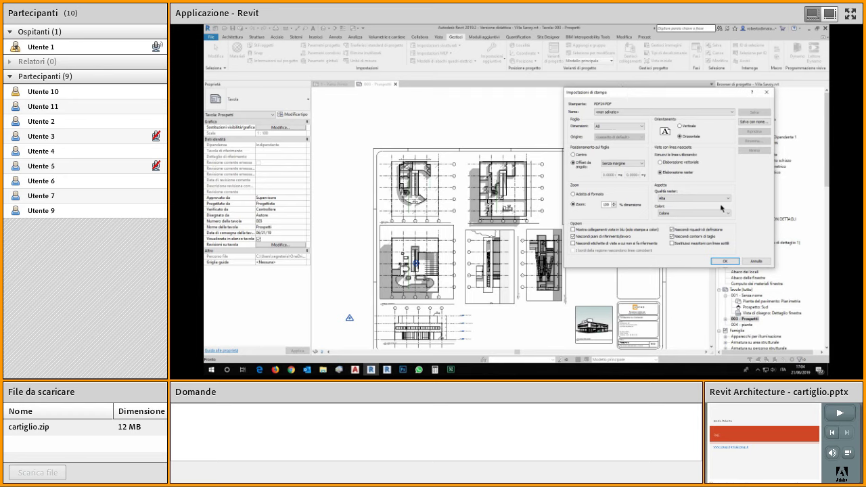
Step: Save the print setup under the name A0 and confirm it
click(754, 122)
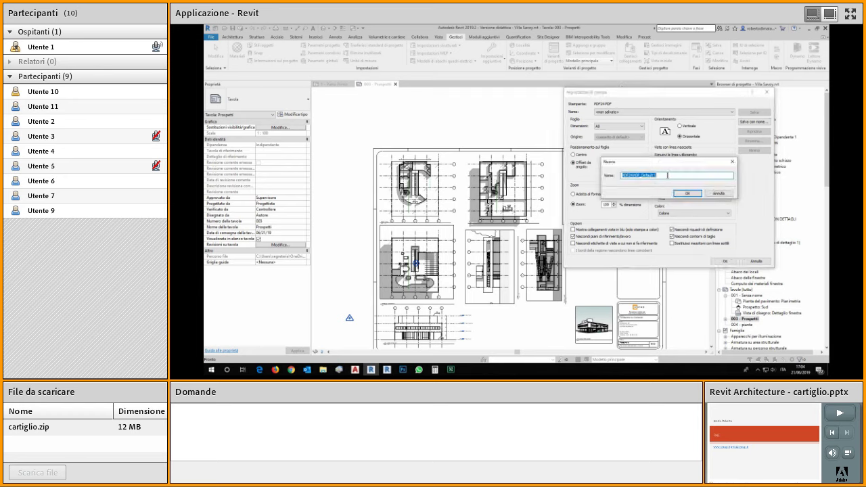
text(A4)
key(BackSpace)
text(0)
click(687, 193)
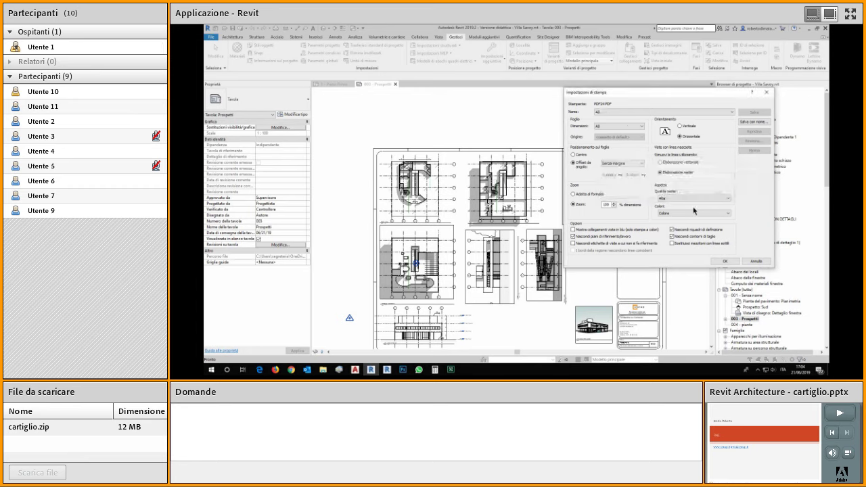
click(725, 262)
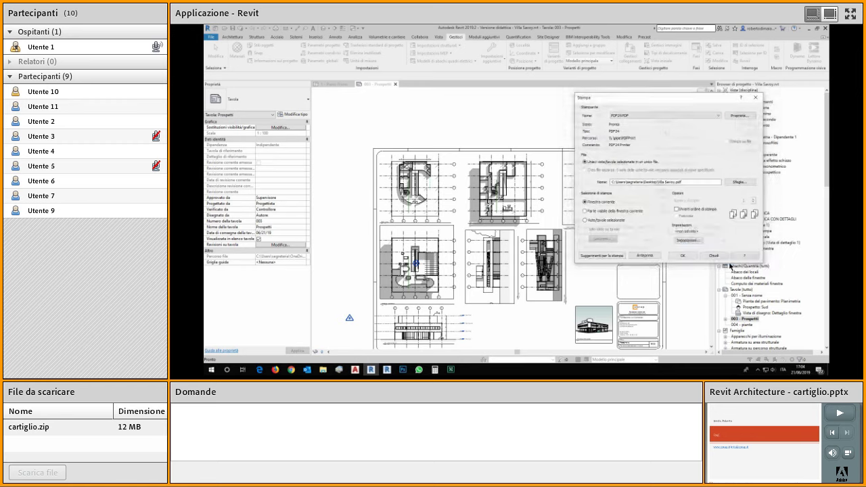
Step: Preview sheet 003 Prospetti, then print it to PDF24 from the preview
click(645, 256)
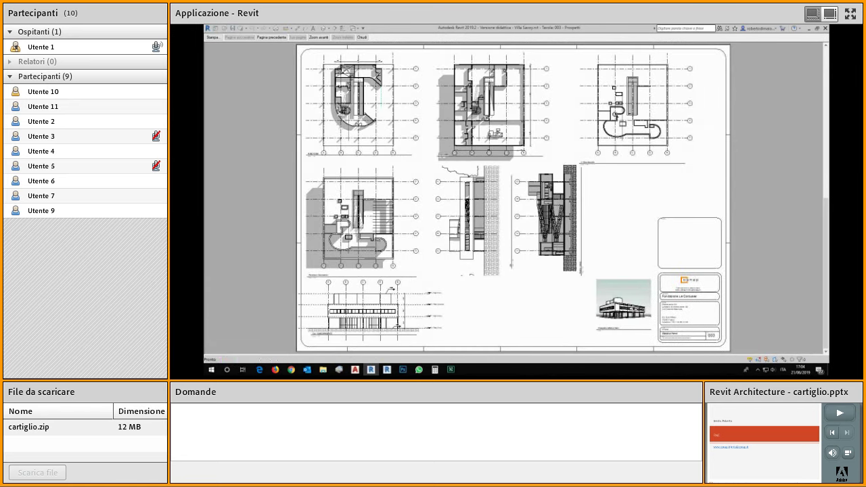
click(213, 37)
click(531, 271)
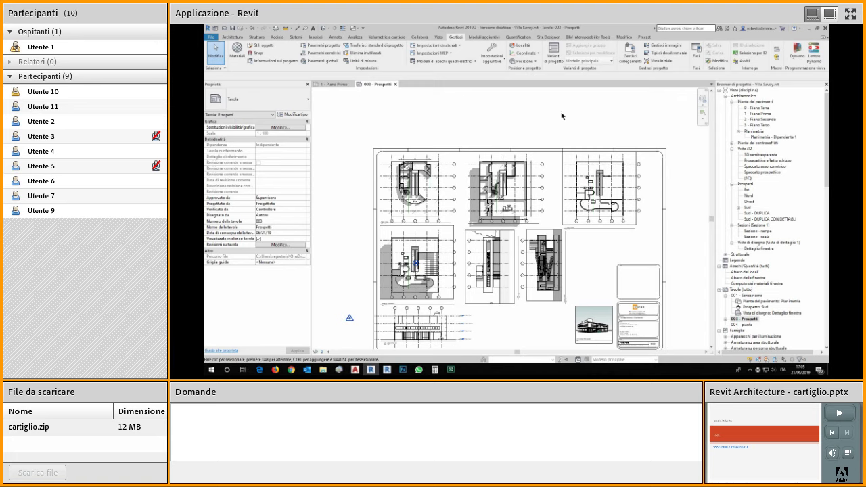
Step: Save the printed sheet from the PDF24 Assistant as Villa Savoy.pdf
click(809, 27)
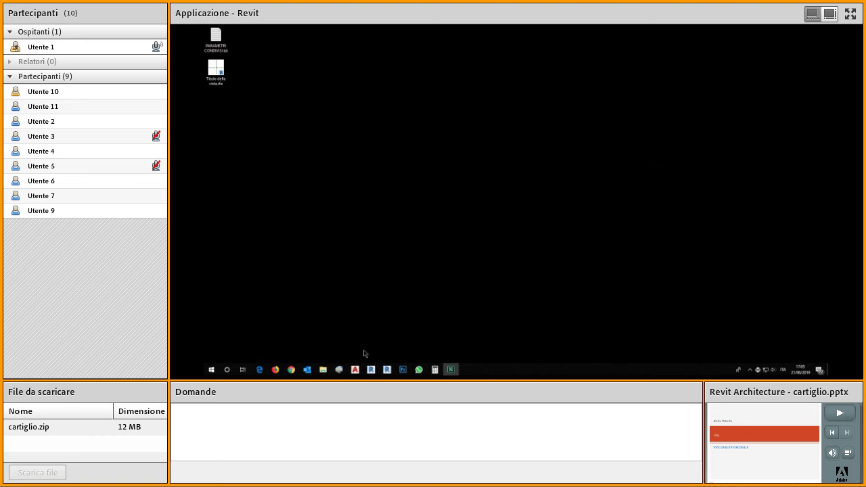
click(371, 370)
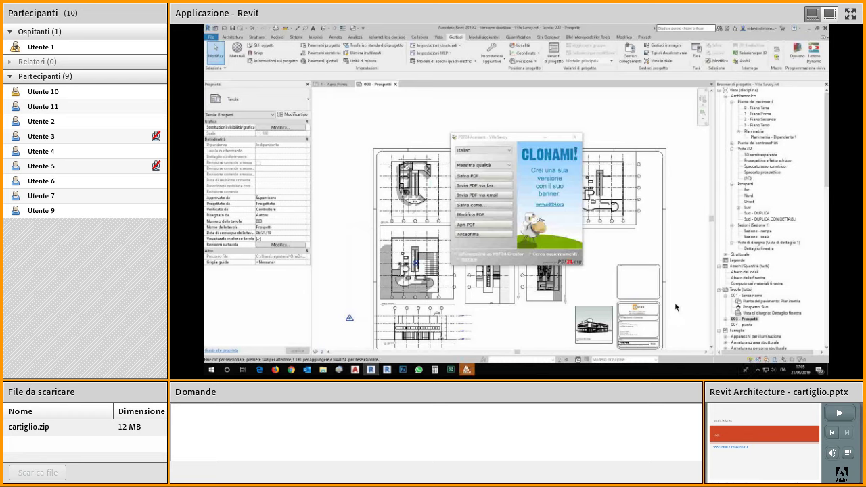
click(481, 175)
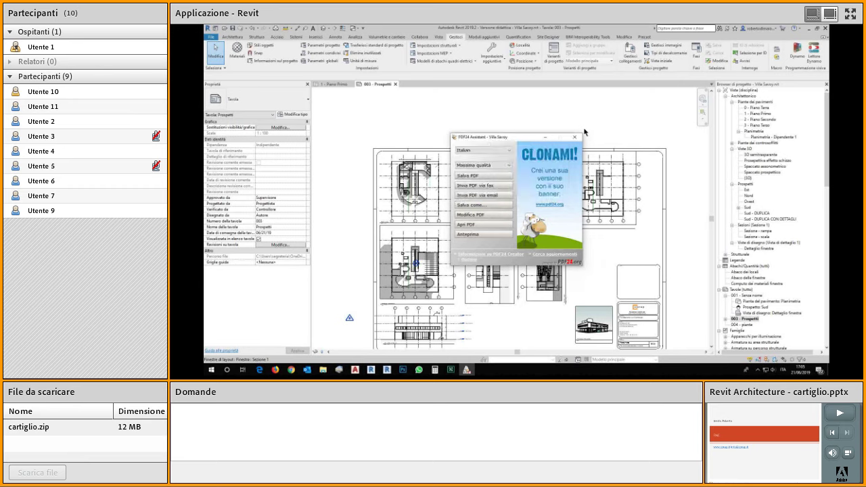
key(Return)
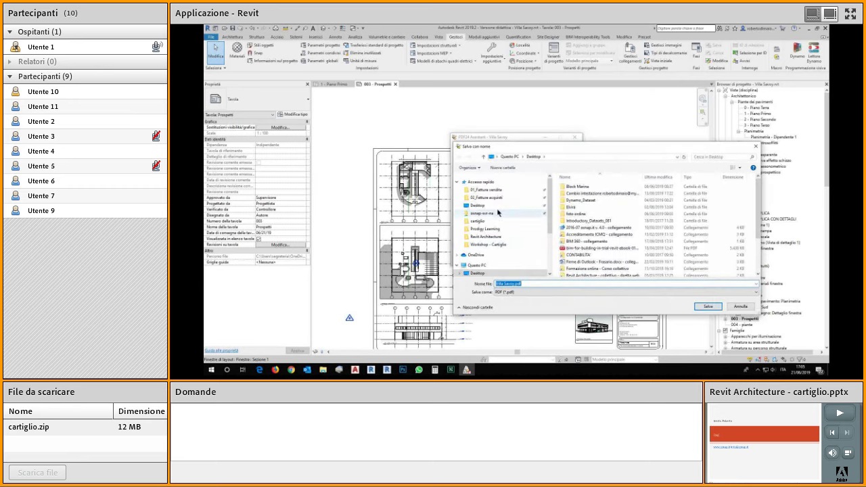
click(705, 306)
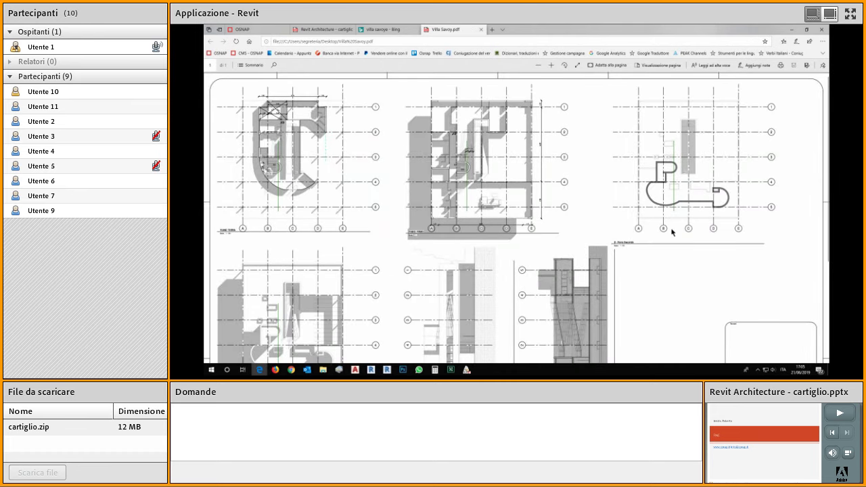
Step: Fit the whole Villa Savoy PDF page in the viewer, then switch back to Revit
key(ctrl+backslash)
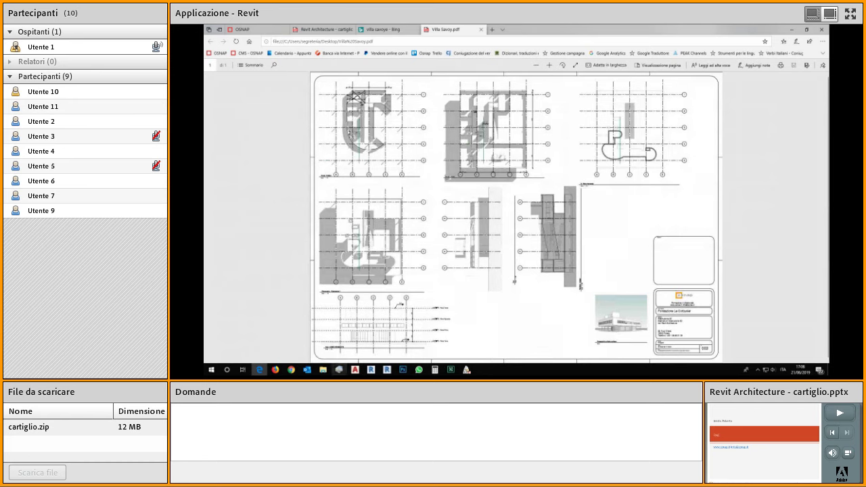
mouse_move(371, 370)
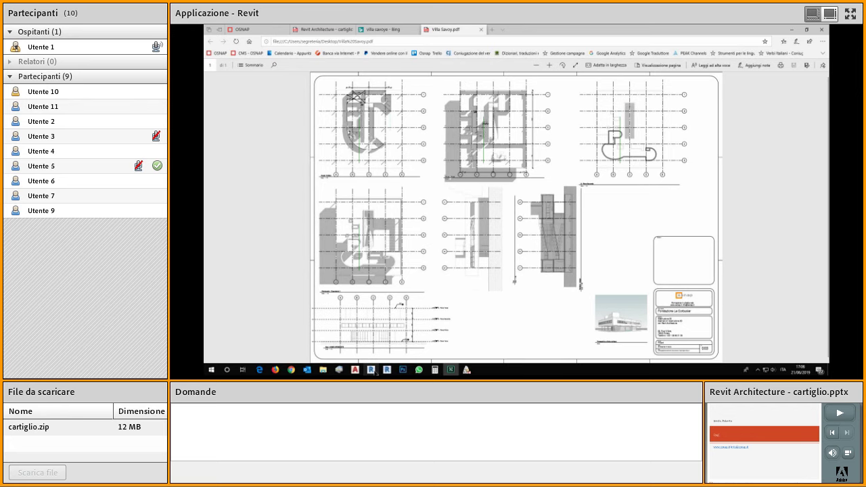
click(371, 369)
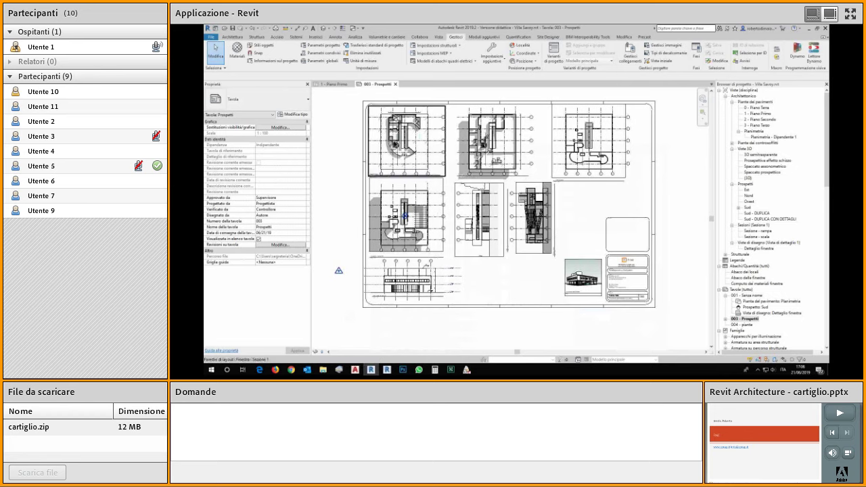
Step: Toggle Nascondi riquadri di definizione off and on in Print Setup, then preview the sheet
click(276, 28)
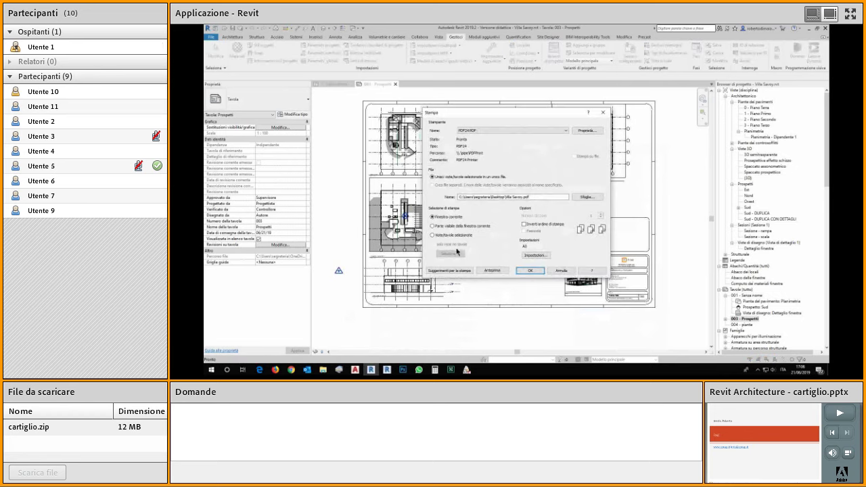
click(546, 258)
click(550, 249)
click(549, 248)
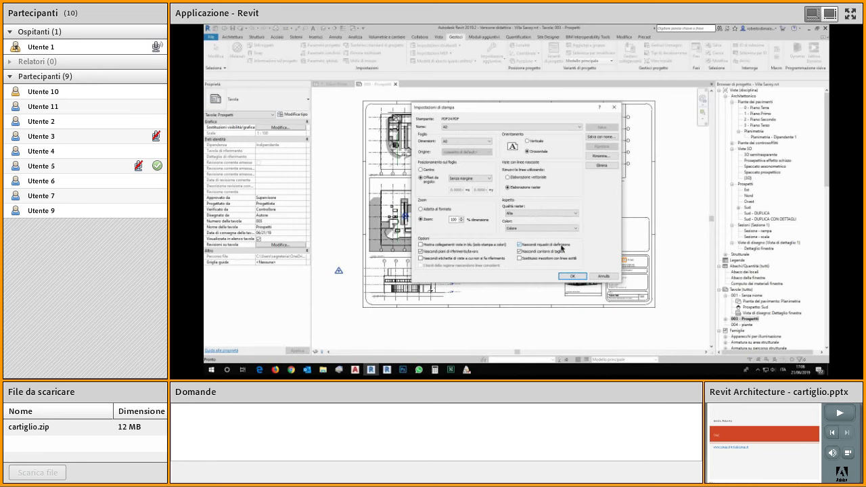
click(562, 247)
key(Return)
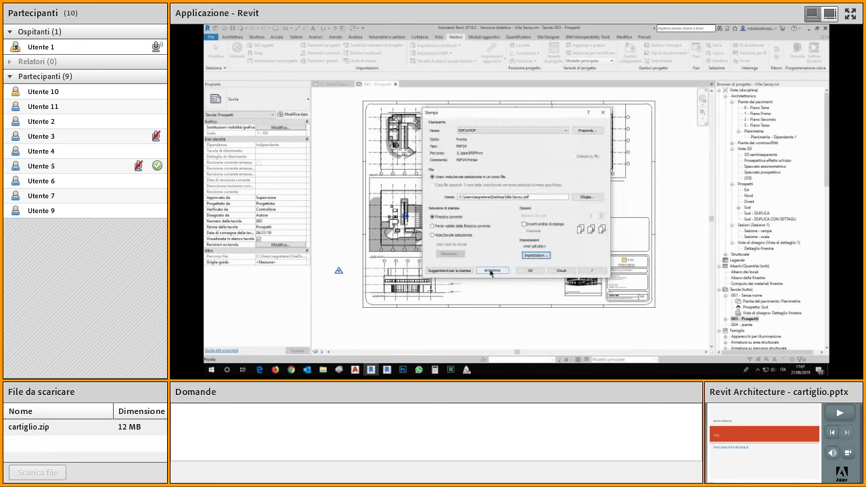
click(492, 271)
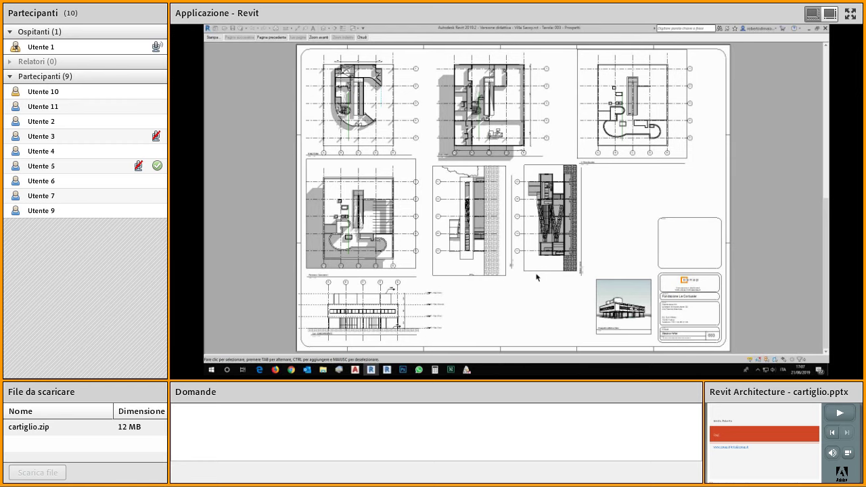
key(Escape)
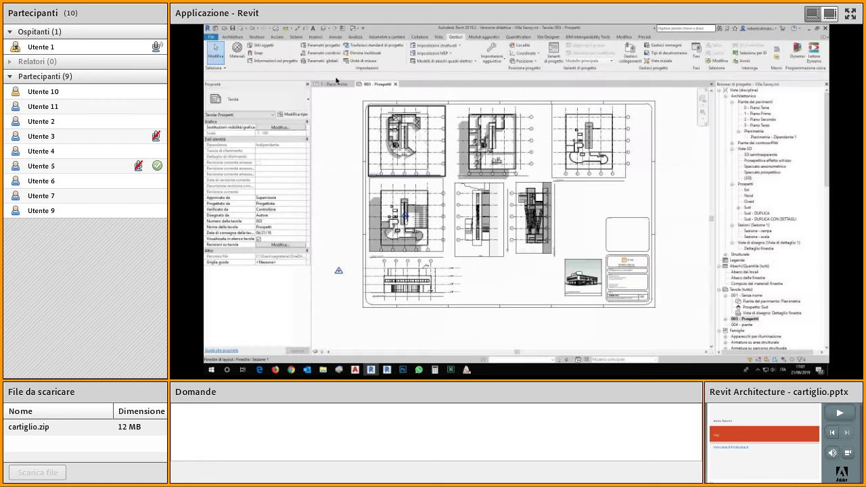
key(ctrl+p)
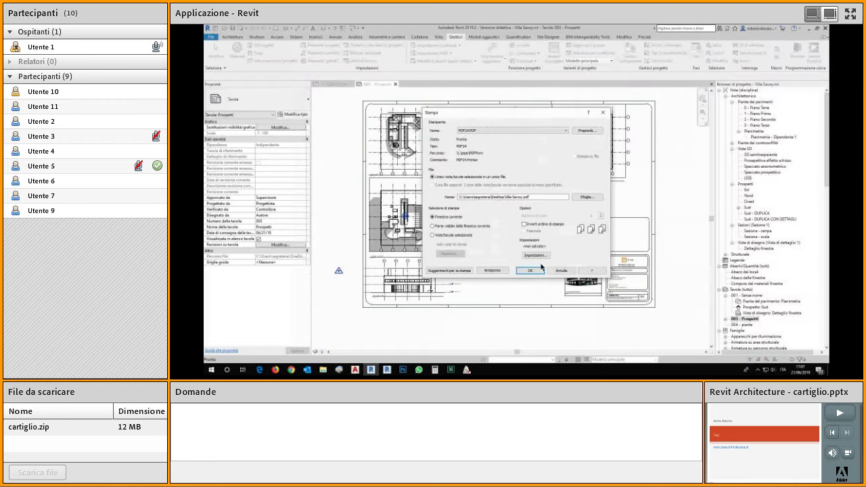
click(535, 256)
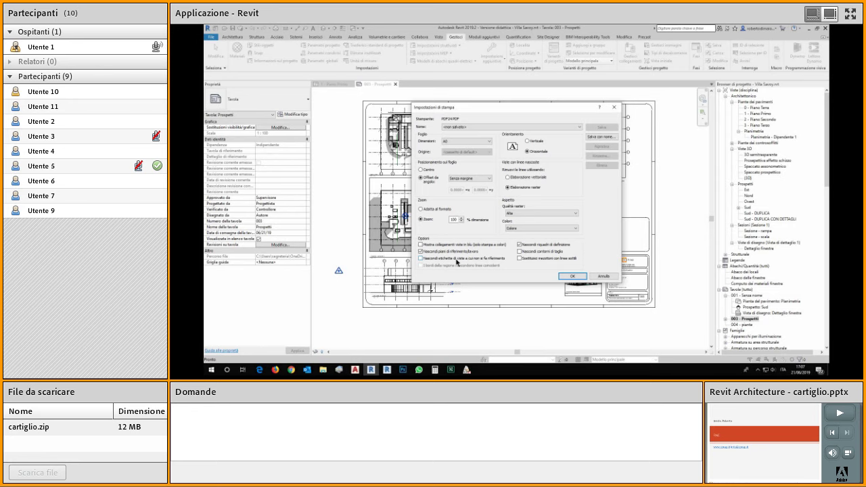
click(604, 277)
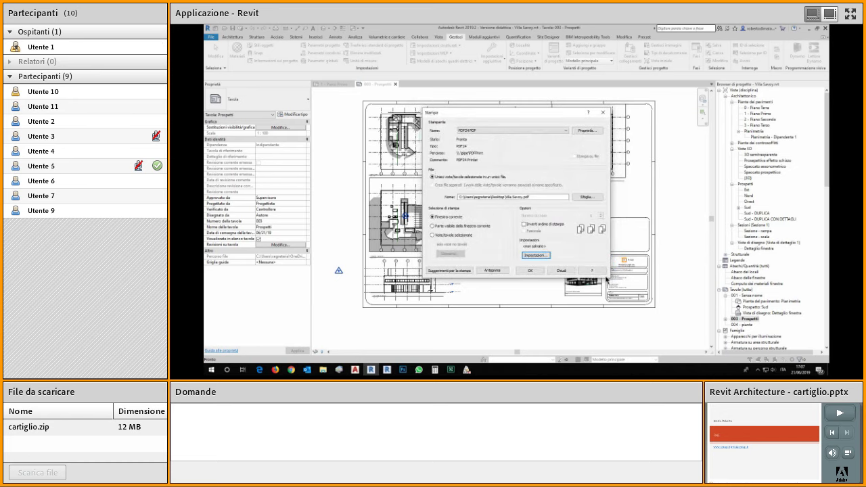
click(562, 270)
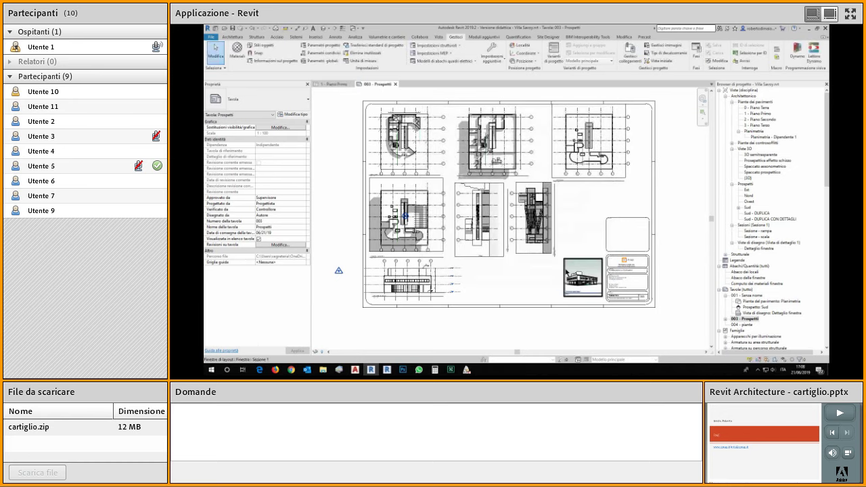